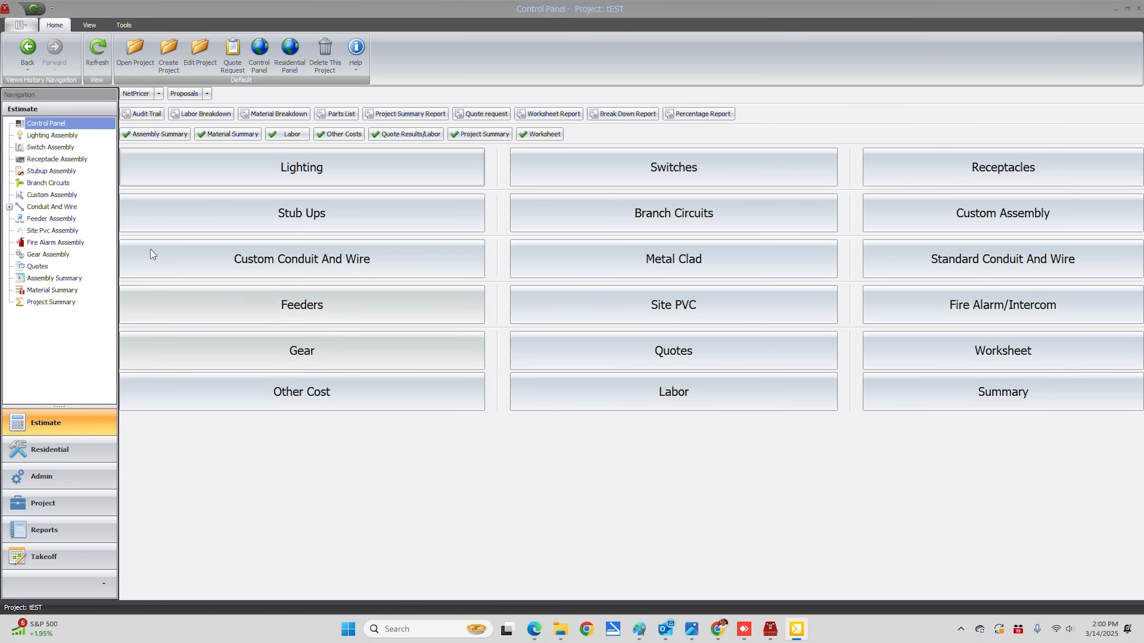
Step: Back up the database to the Desktop under the file name BEST BID DATABASE and close the backup dialog
{"action": "left_click", "coordinate": [123, 26]}
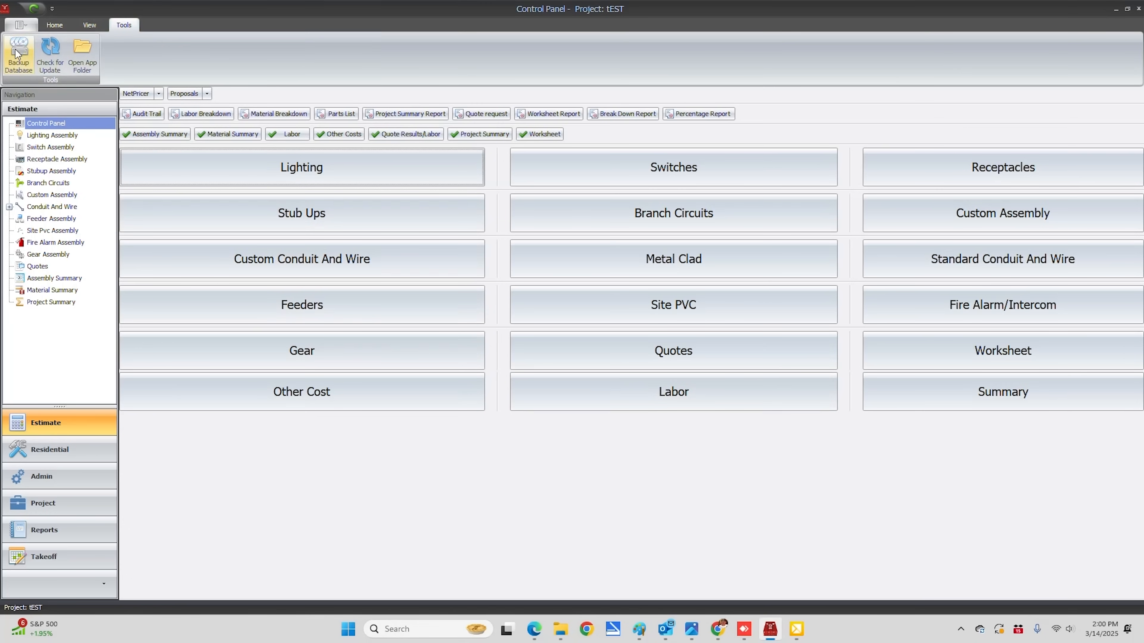
{"action": "left_click", "coordinate": [26, 56]}
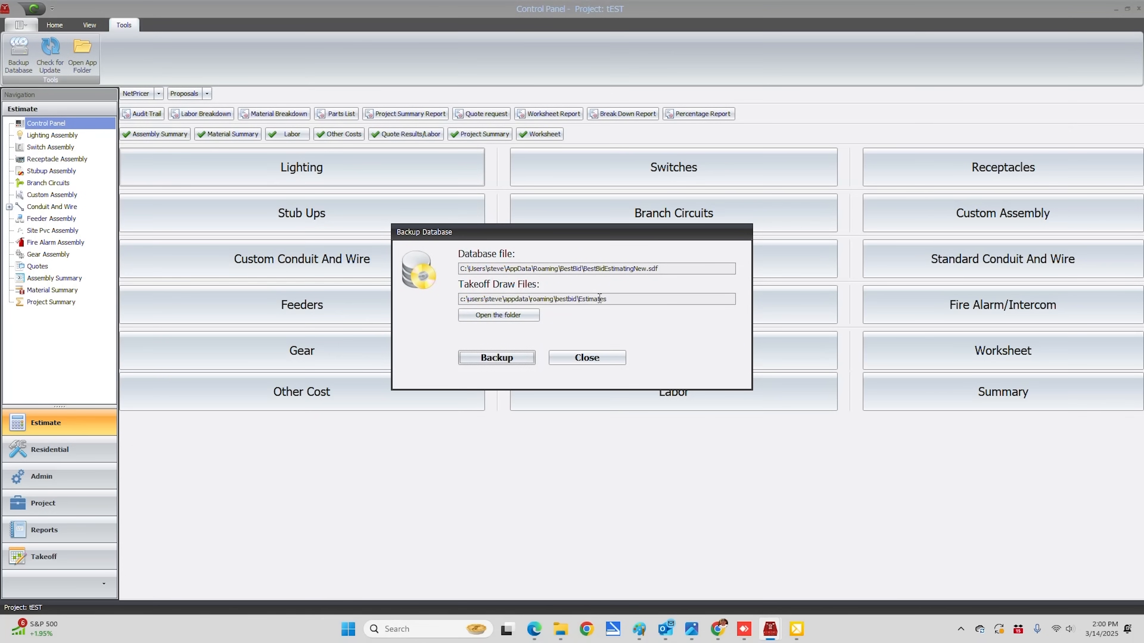
{"action": "left_click", "coordinate": [498, 358]}
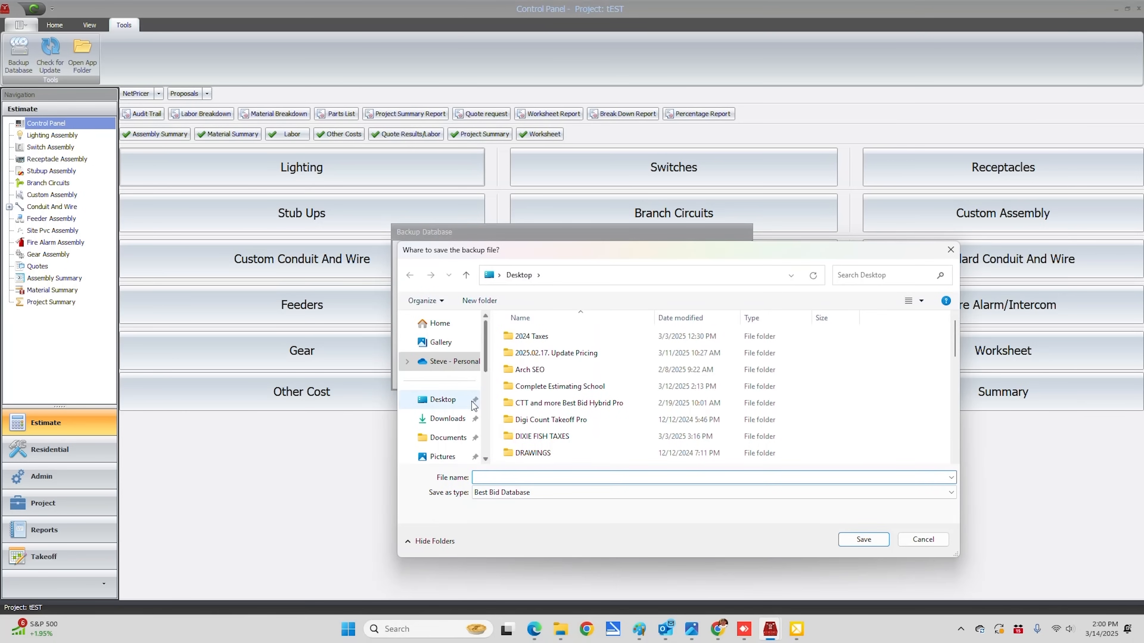
{"action": "left_click", "coordinate": [440, 401]}
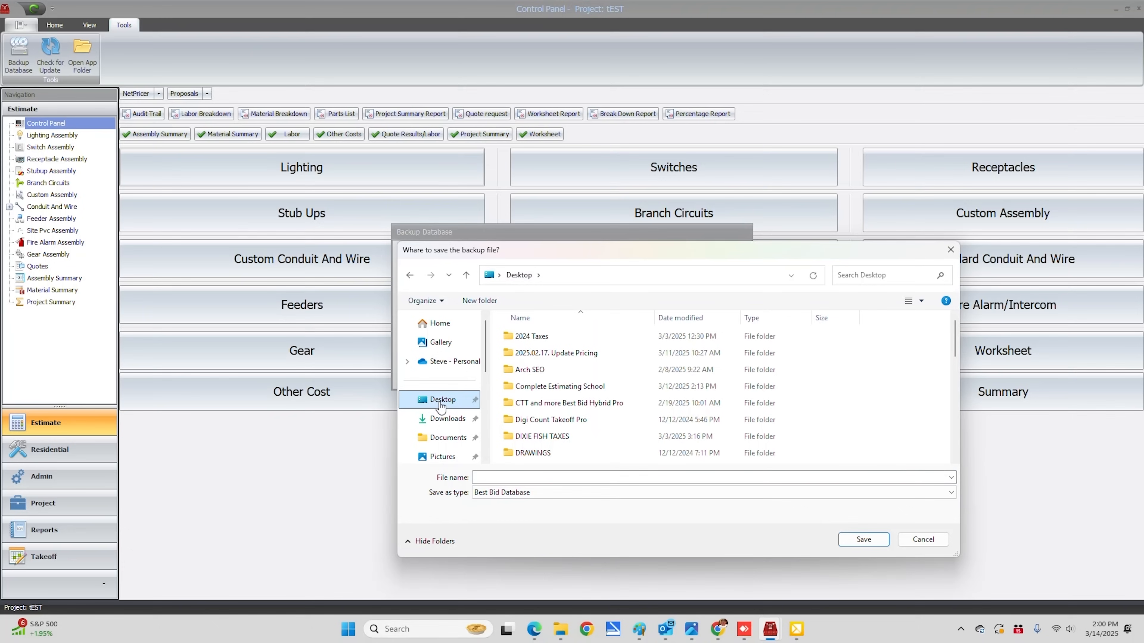
{"action": "left_click", "coordinate": [486, 477]}
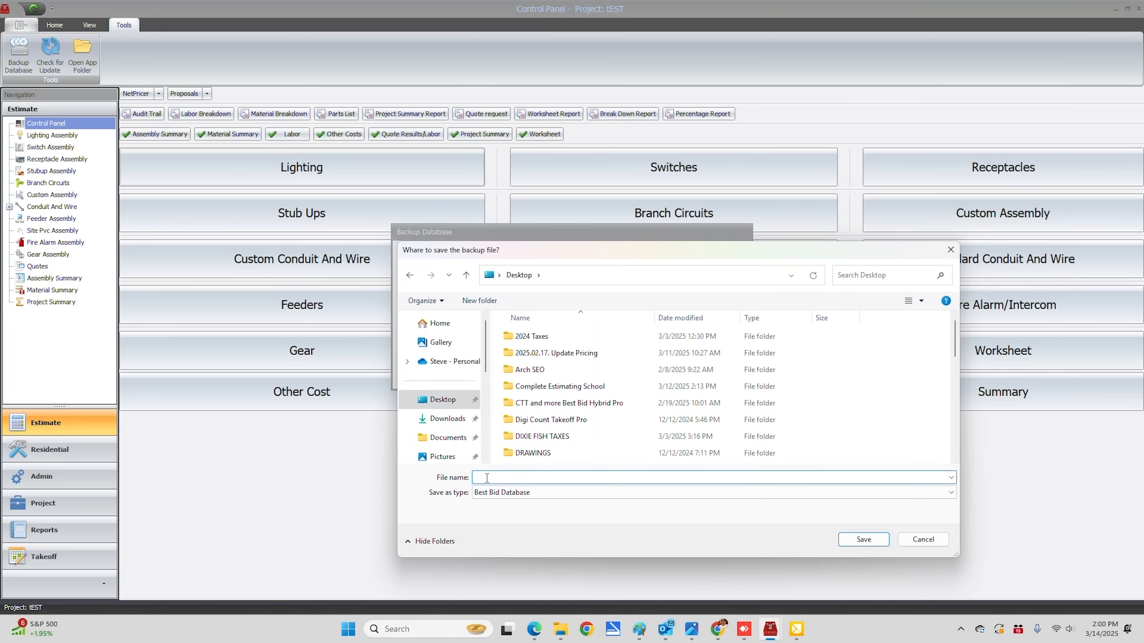
{"action": "type", "text": "bEST bI"}
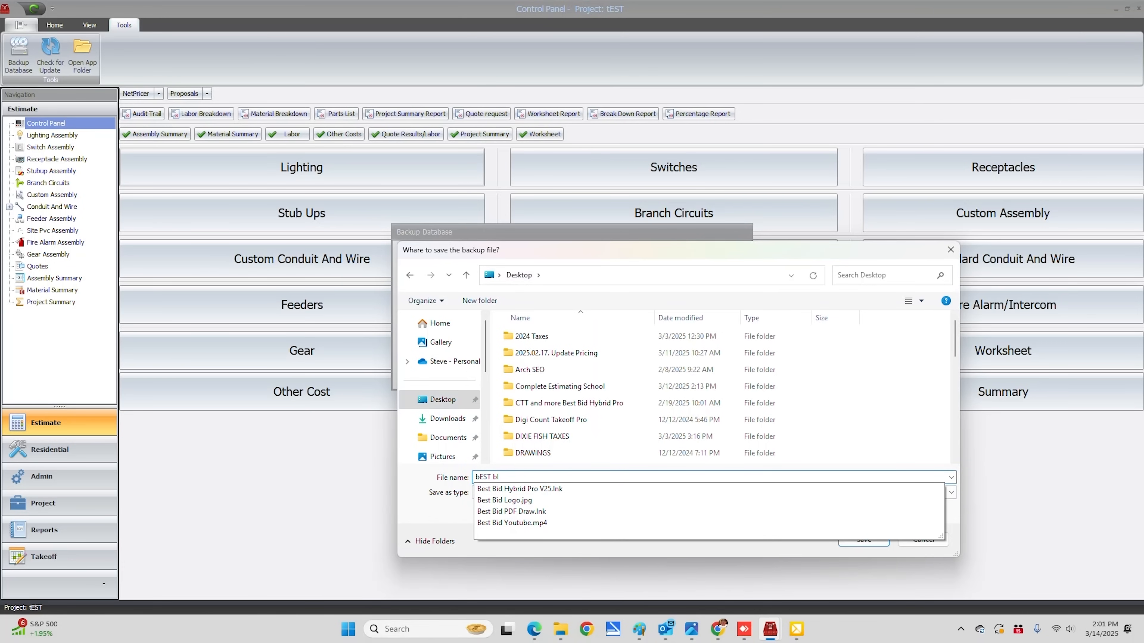
{"action": "key", "text": "BackSpace"}
{"action": "key", "text": "BackSpace"}
{"action": "key", "text": "BackSpace"}
{"action": "key", "text": "BackSpace"}
{"action": "key", "text": "BackSpace"}
{"action": "key", "text": "BackSpace"}
{"action": "type", "text": "BEST BID D"}
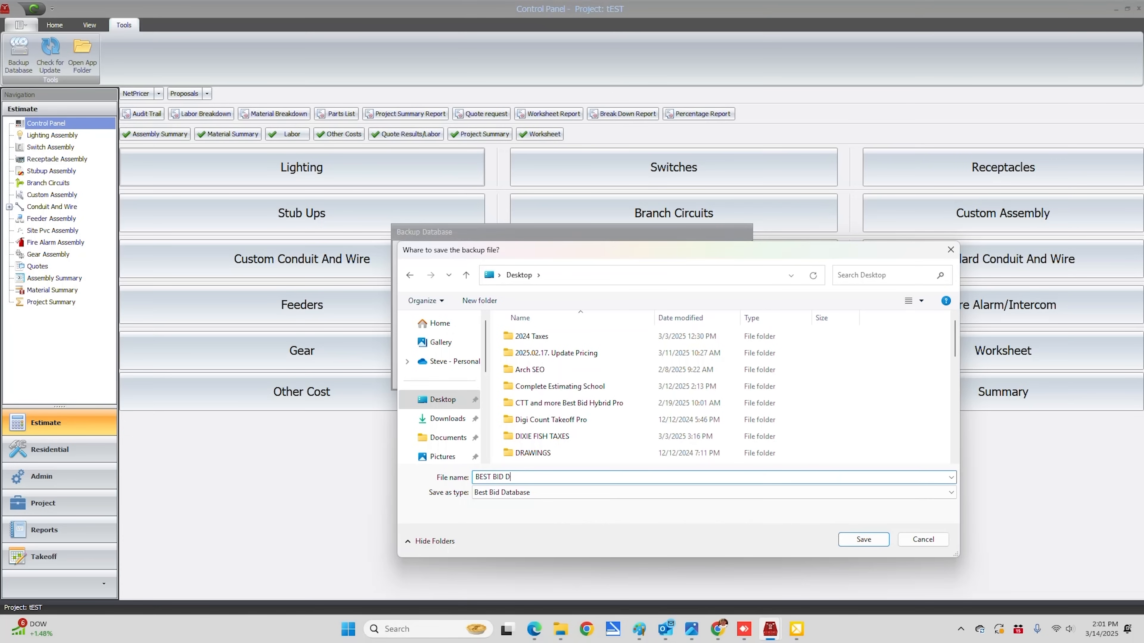
{"action": "type", "text": "ATABASE"}
{"action": "left_click", "coordinate": [863, 539]}
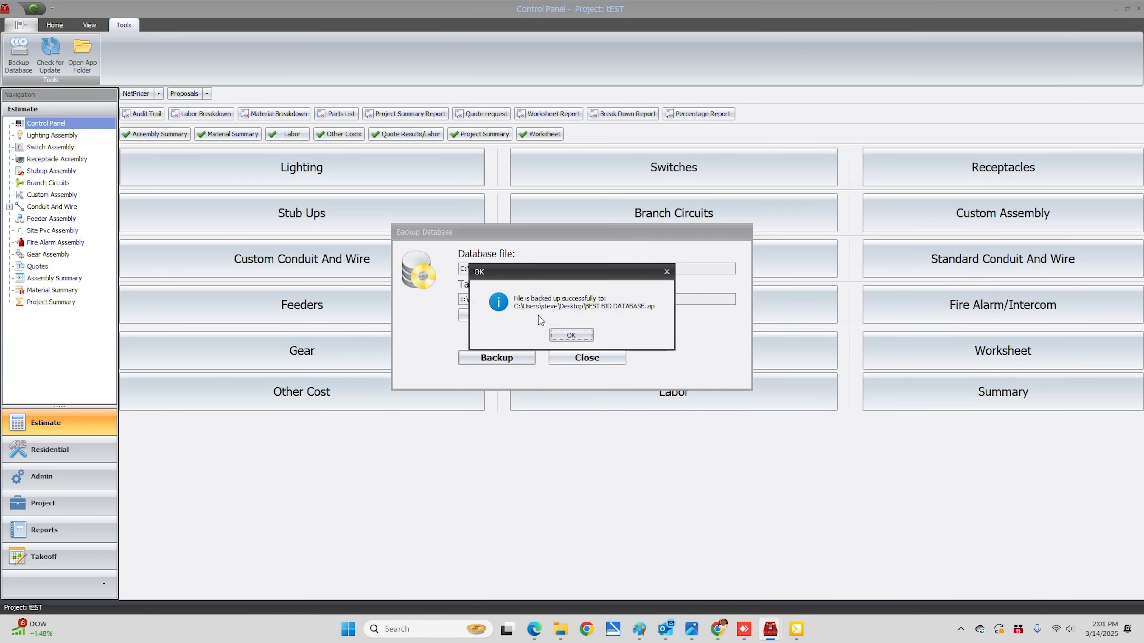
{"action": "left_click", "coordinate": [571, 335]}
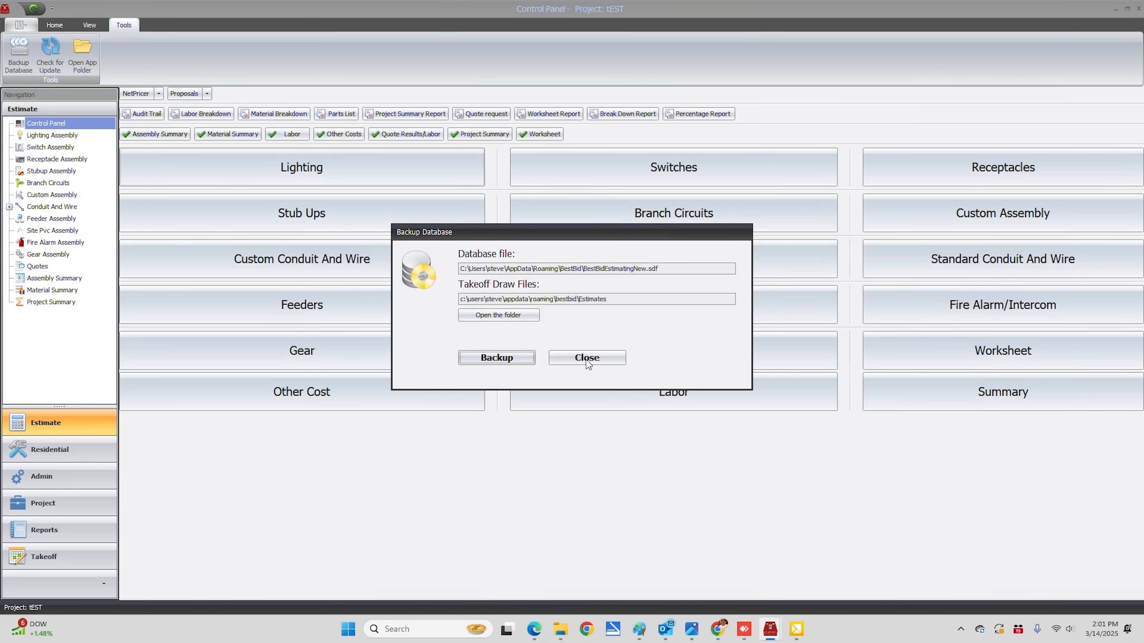
{"action": "left_click", "coordinate": [587, 358]}
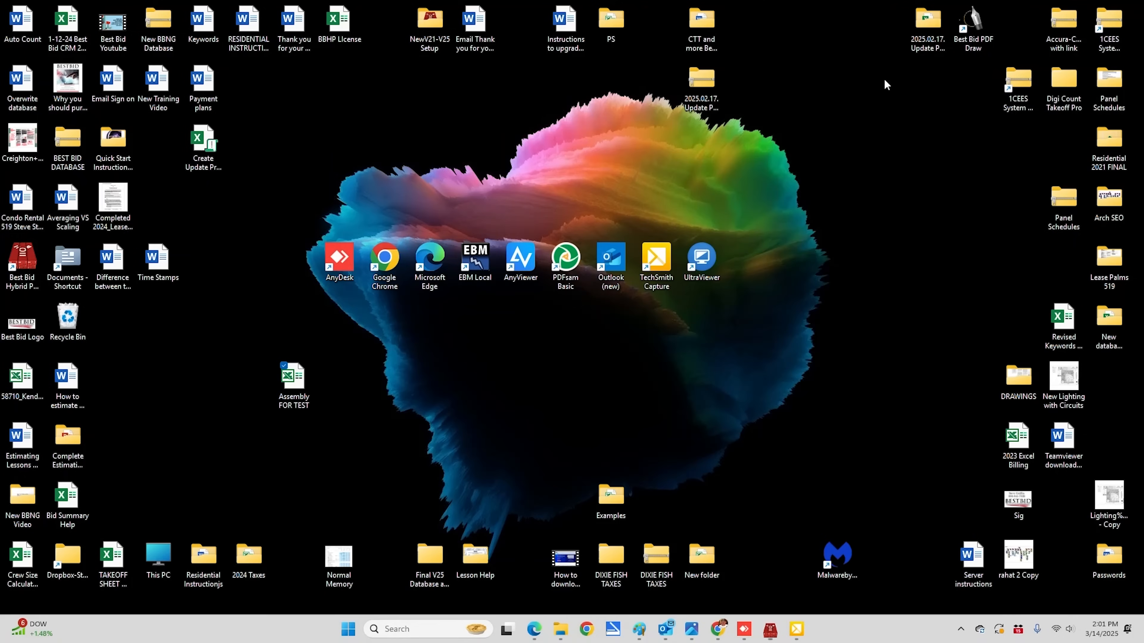
Step: Move the BEST BID DATABASE zip to an empty area of the desktop and open it, keeping the desktop reachable beside its window
{"action": "left_click", "coordinate": [1116, 8]}
{"action": "left_click_drag", "start_coordinate": [68, 137], "coordinate": [516, 358]}
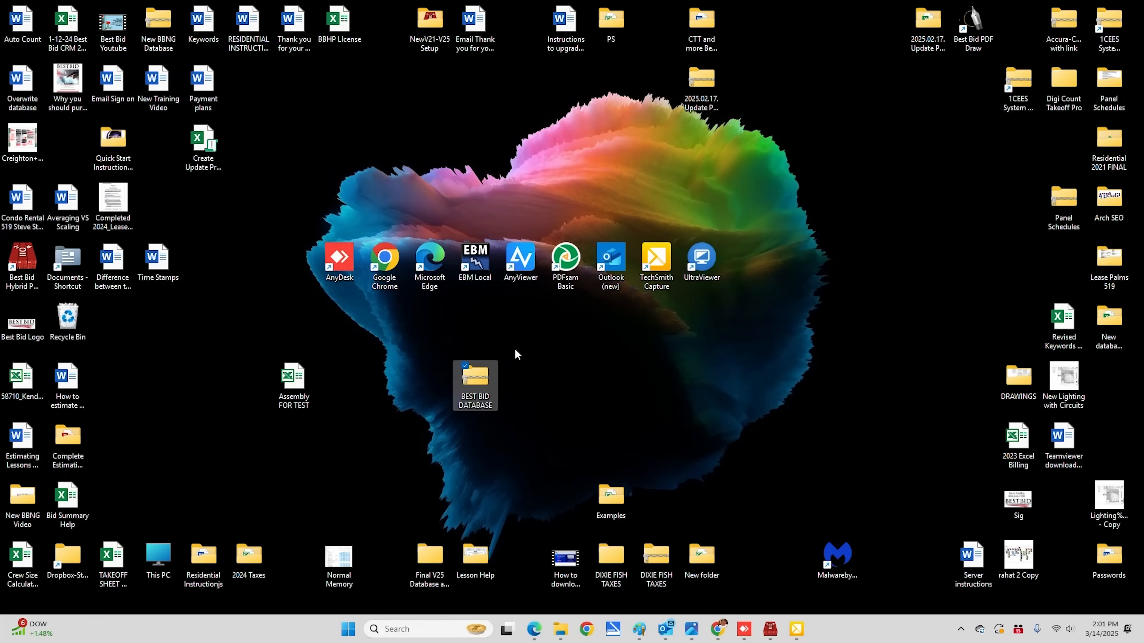
{"action": "mouse_move", "coordinate": [485, 399]}
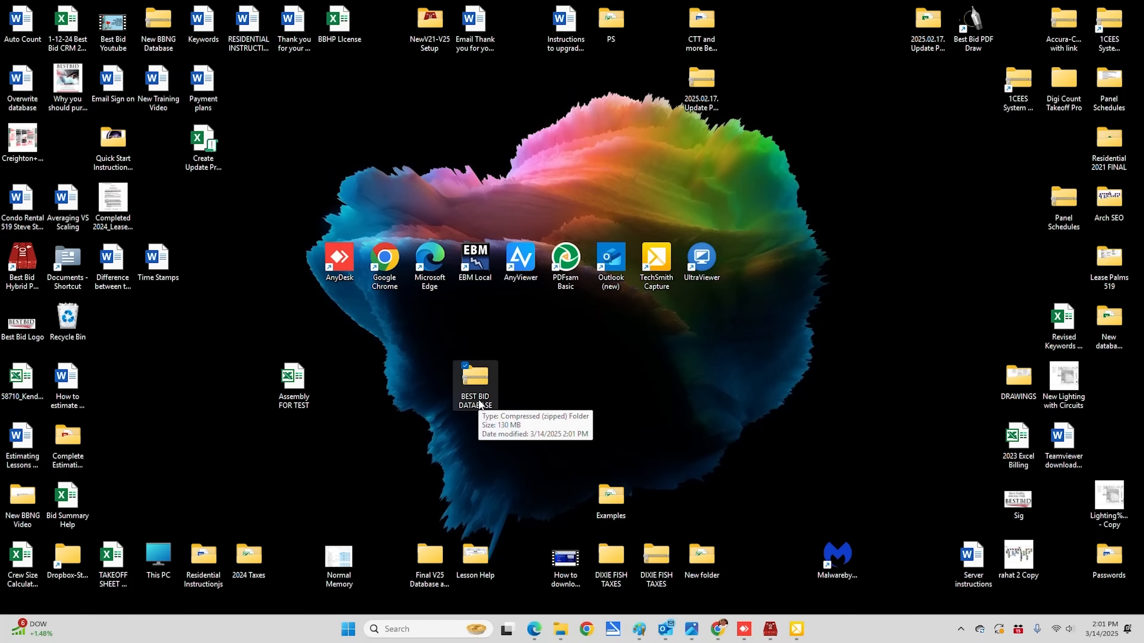
{"action": "double_click", "coordinate": [476, 380]}
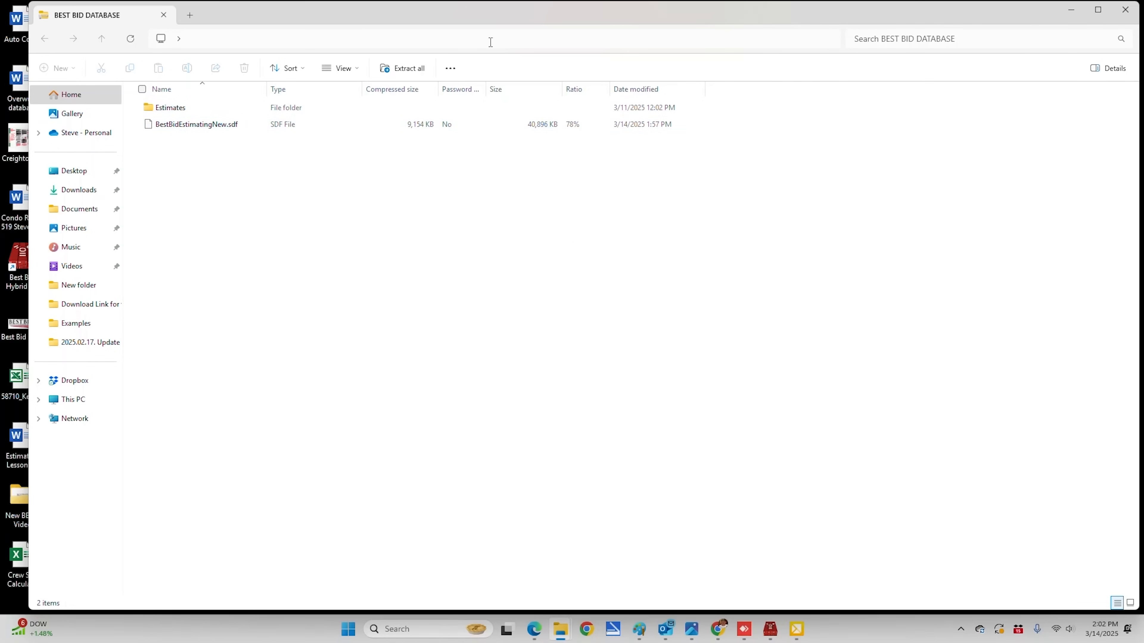
{"action": "left_click_drag", "start_coordinate": [474, 16], "coordinate": [683, 330]}
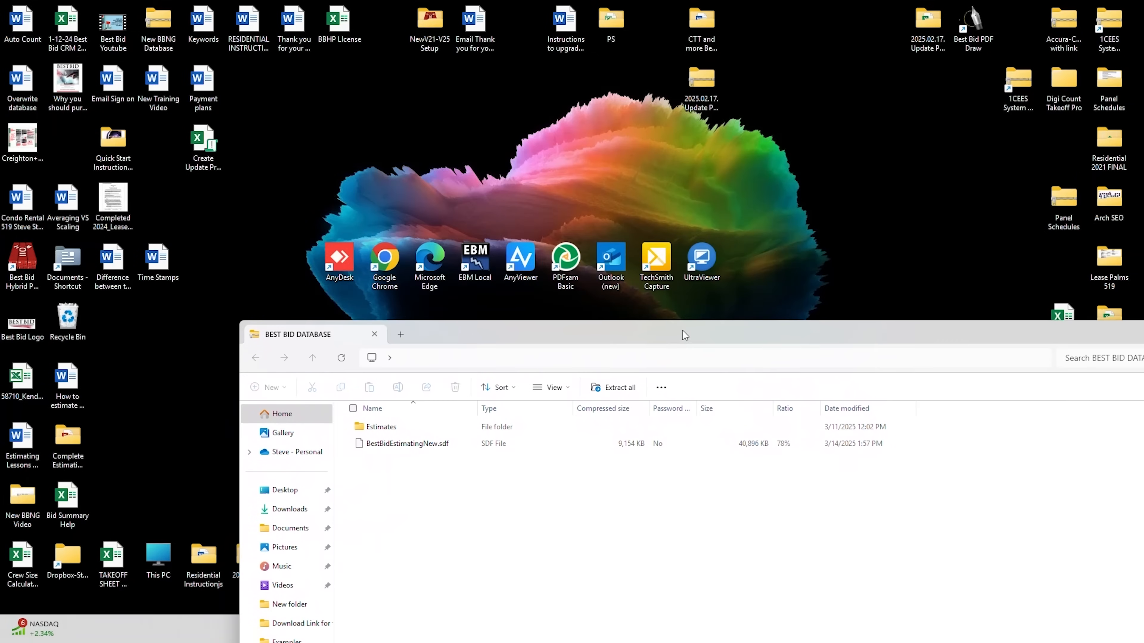
Step: Create a new folder on the desktop named BEST BID DATABASE
{"action": "right_click", "coordinate": [403, 146]}
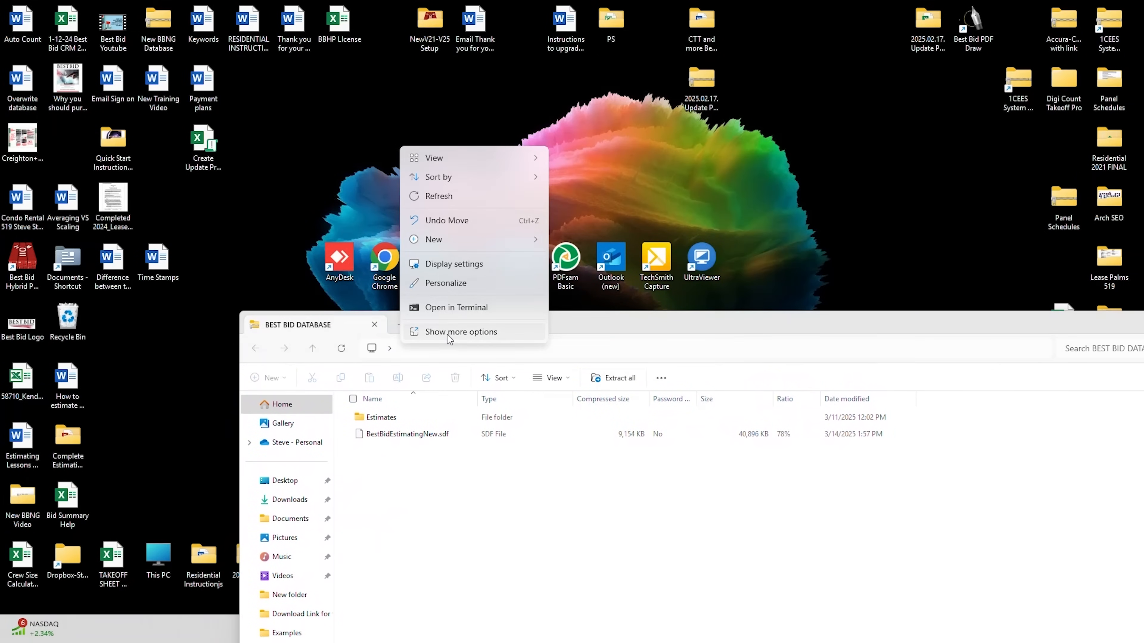
{"action": "mouse_move", "coordinate": [537, 240]}
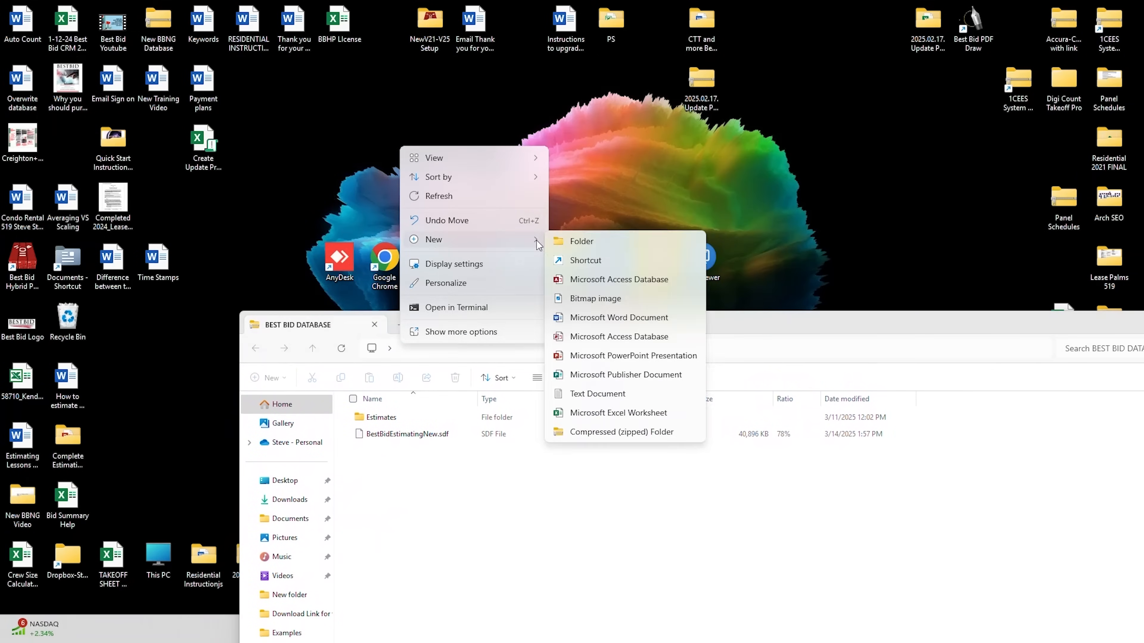
{"action": "left_click", "coordinate": [580, 239]}
{"action": "type", "text": "b"}
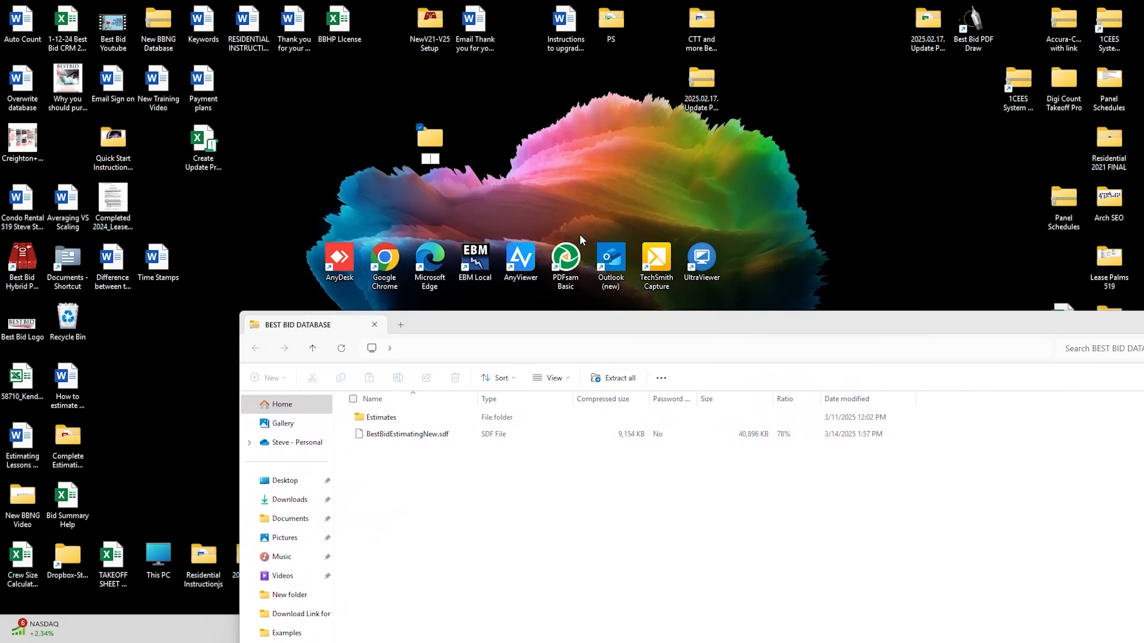
{"action": "type", "text": "EST bl"}
{"action": "type", "text": "D dATABASE"}
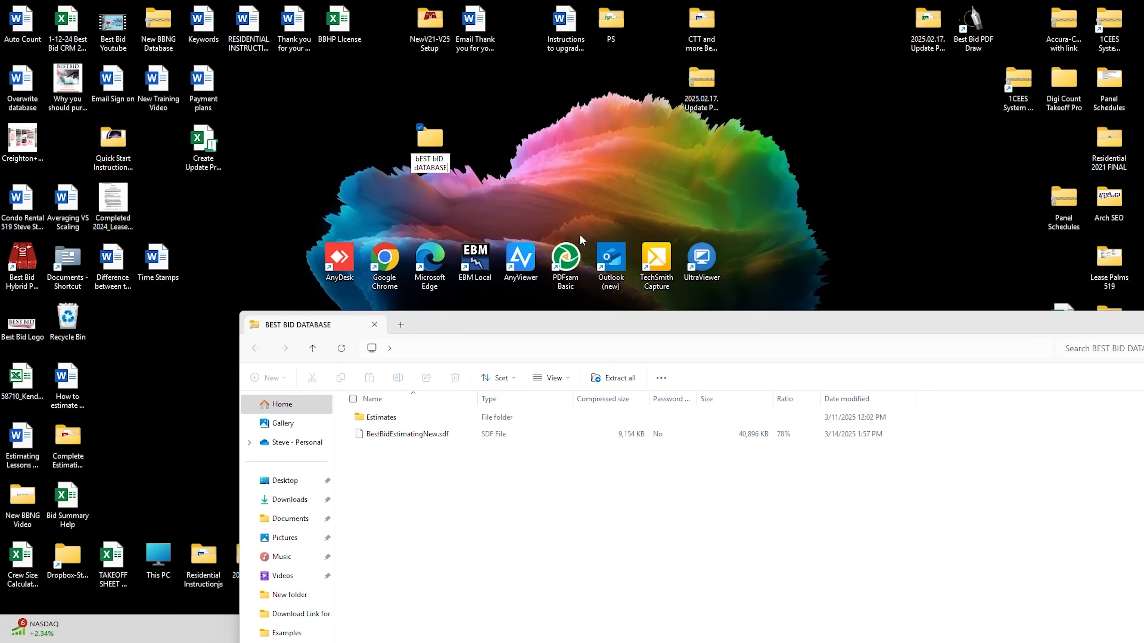
{"action": "key", "text": "BackSpace"}
{"action": "key", "text": "BackSpace"}
{"action": "key", "text": "BackSpace"}
{"action": "key", "text": "BackSpace"}
{"action": "key", "text": "BackSpace"}
{"action": "key", "text": "BackSpace"}
{"action": "key", "text": "BackSpace"}
{"action": "key", "text": "BackSpace"}
{"action": "key", "text": "BackSpace"}
{"action": "key", "text": "BackSpace"}
{"action": "key", "text": "BackSpace"}
{"action": "key", "text": "BackSpace"}
{"action": "key", "text": "BackSpace"}
{"action": "key", "text": "BackSpace"}
{"action": "key", "text": "BackSpace"}
{"action": "key", "text": "BackSpace"}
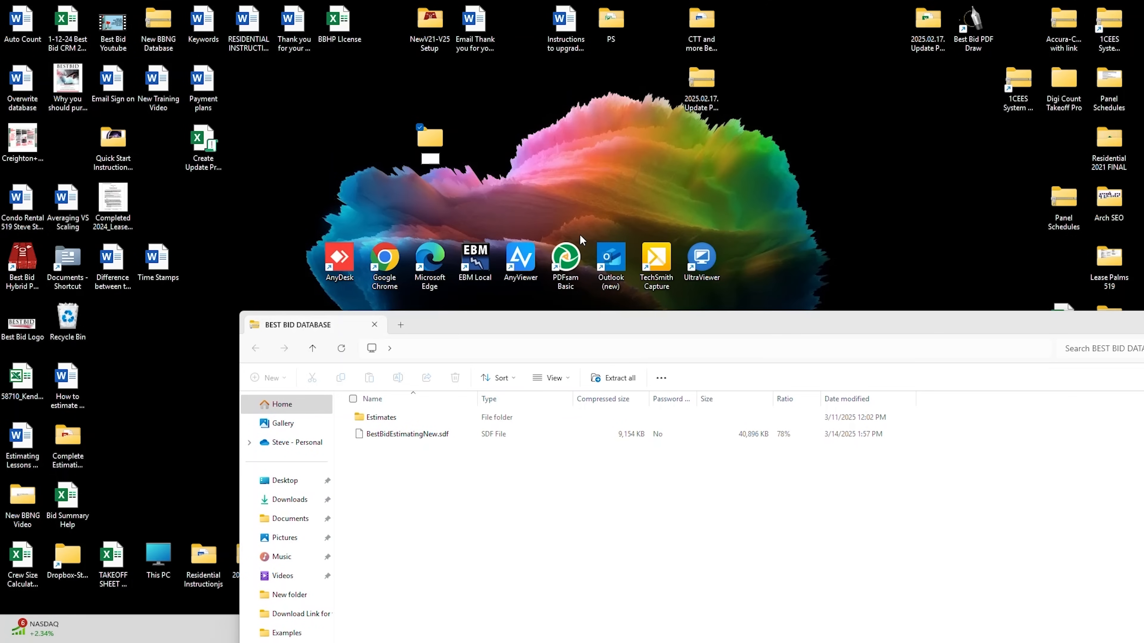
{"action": "type", "text": "BEST BID DATABASE"}
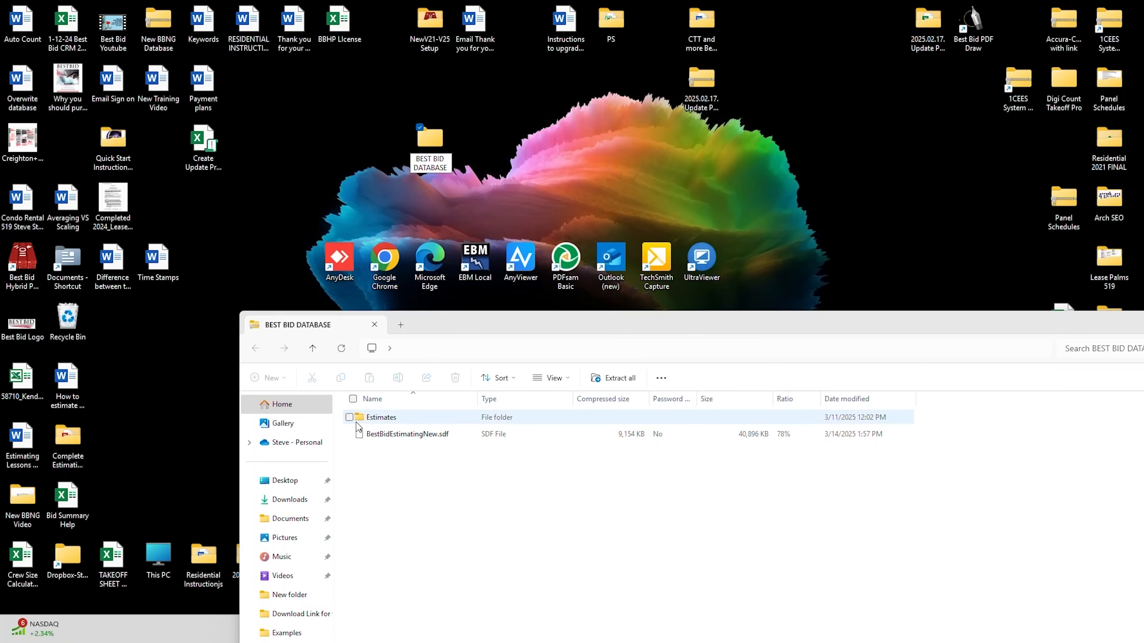
Step: Copy the Estimates folder and BestBidEstimatingNew.sdf from the zip into the new BEST BID DATABASE folder and check its contents
{"action": "left_click_drag", "start_coordinate": [358, 419], "coordinate": [429, 148]}
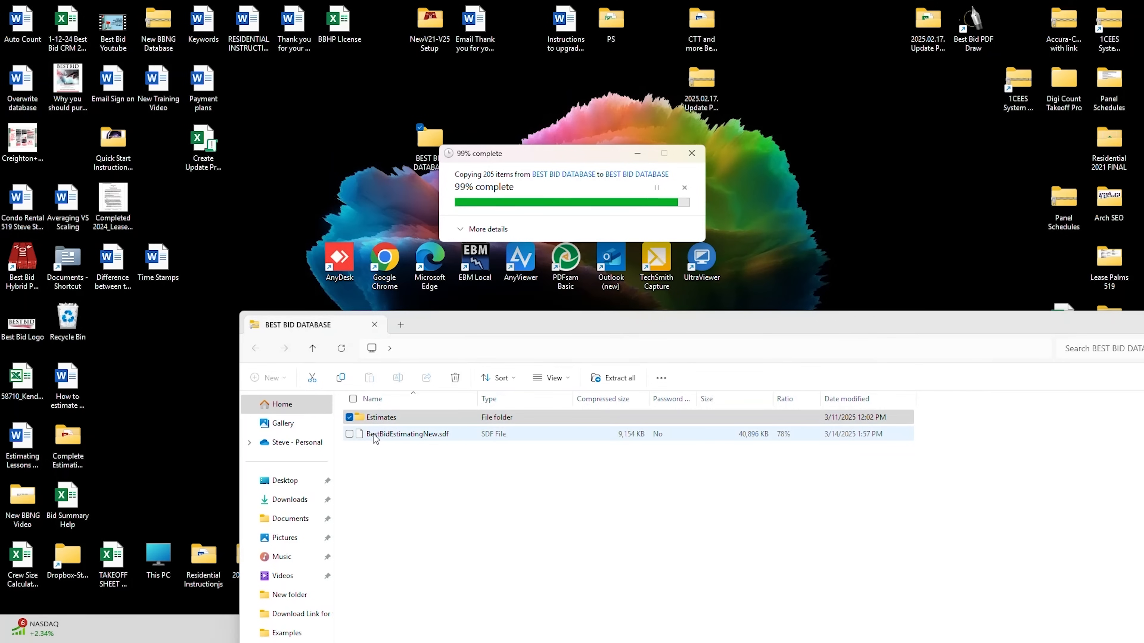
{"action": "left_click_drag", "start_coordinate": [373, 434], "coordinate": [431, 146]}
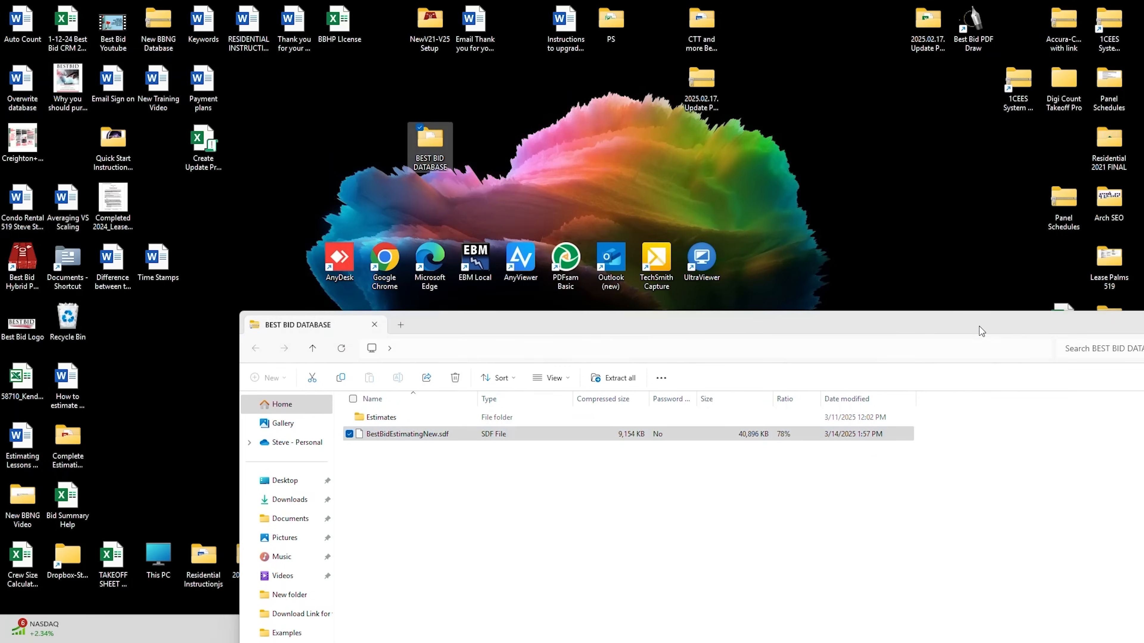
{"action": "left_click_drag", "start_coordinate": [981, 330], "coordinate": [686, 351]}
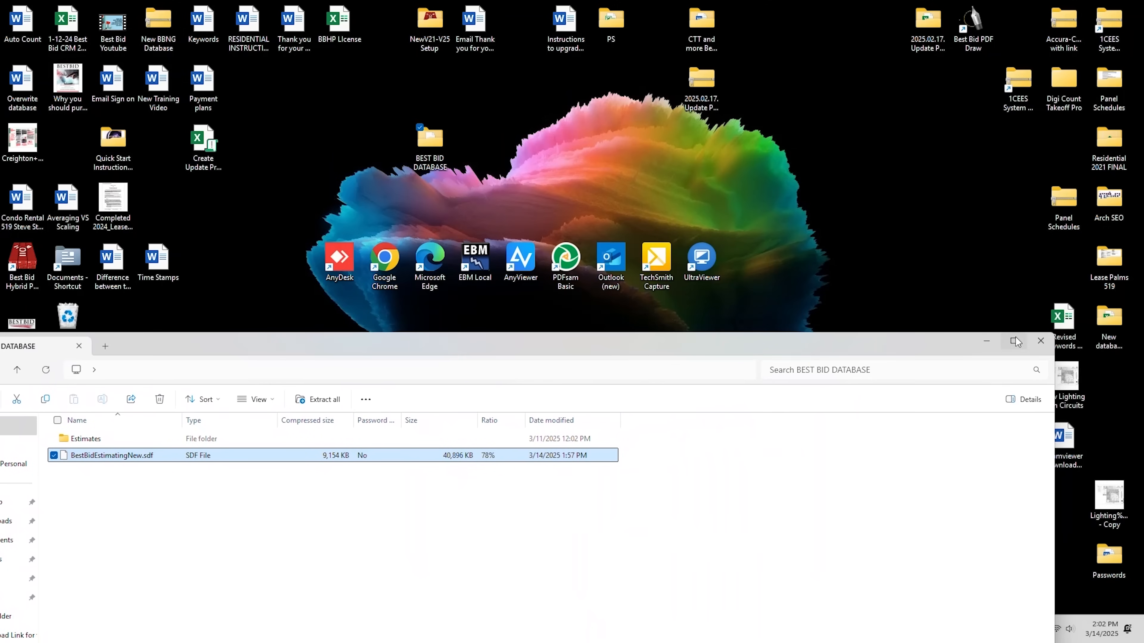
{"action": "left_click", "coordinate": [1042, 344]}
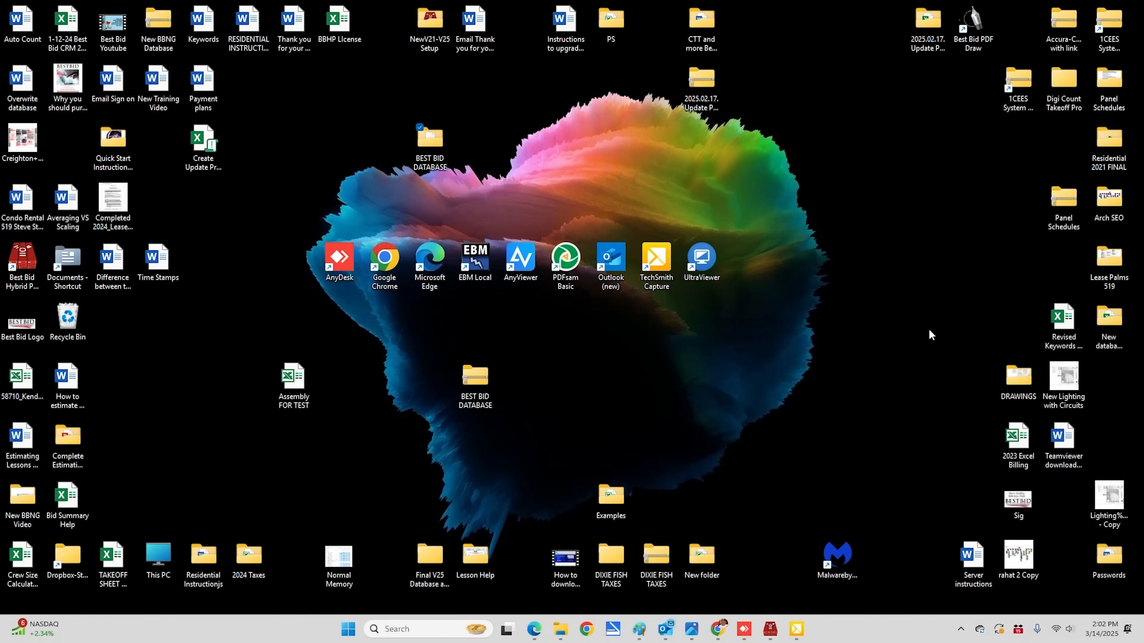
{"action": "double_click", "coordinate": [434, 145]}
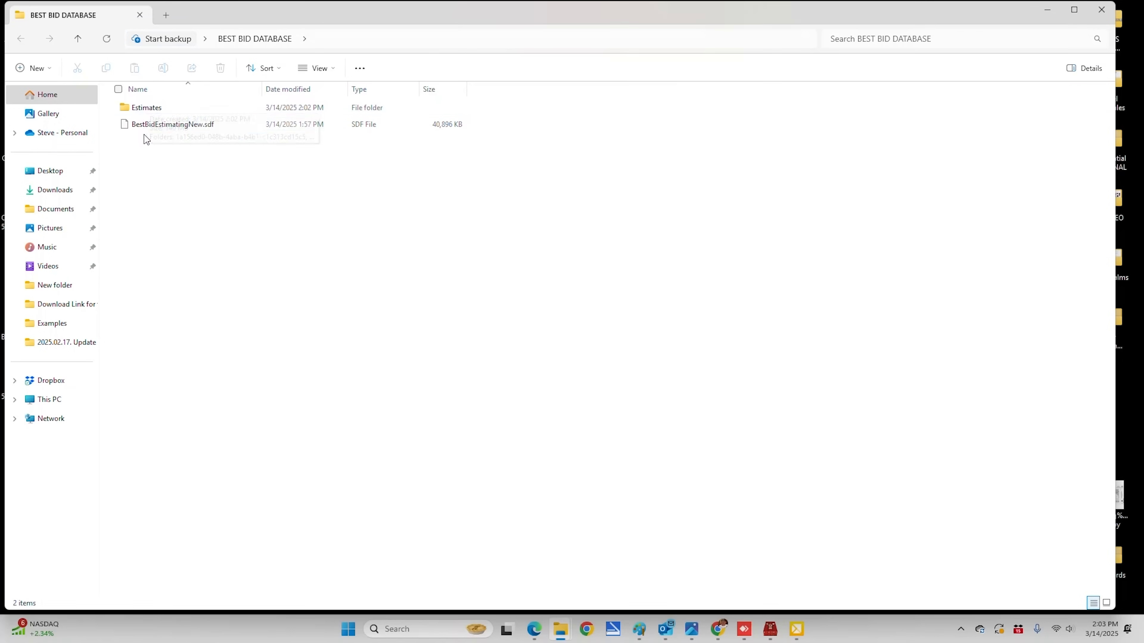
{"action": "left_click", "coordinate": [1102, 9]}
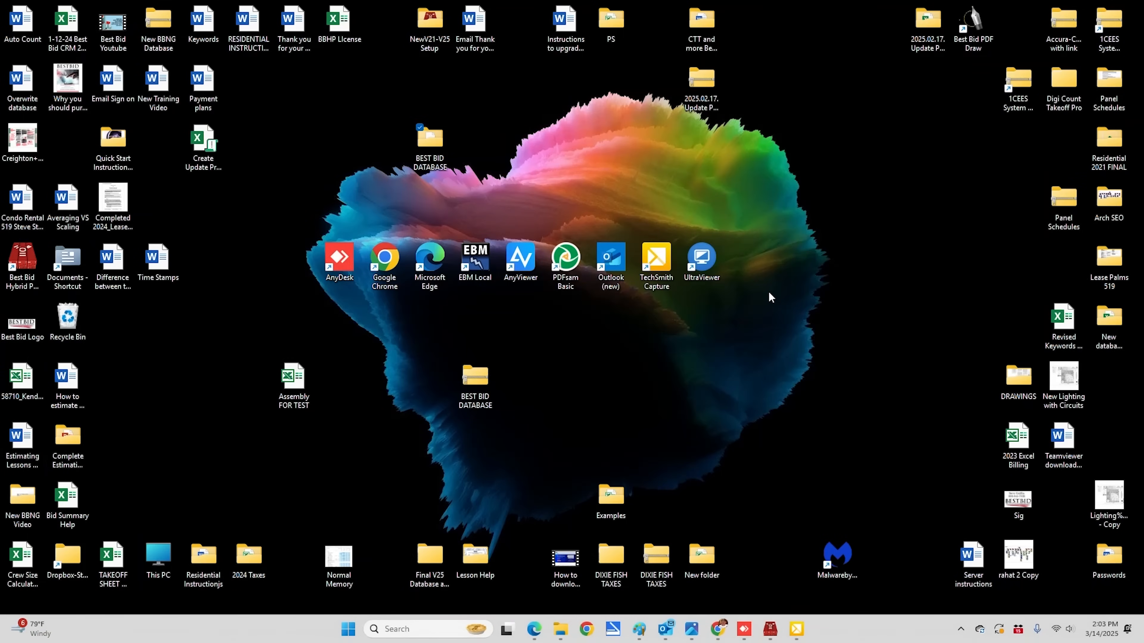
Step: Close the running Best Bid program and relaunch Best Bid Hybrid Pro V25 with its database selection dialog
{"action": "left_click", "coordinate": [770, 631]}
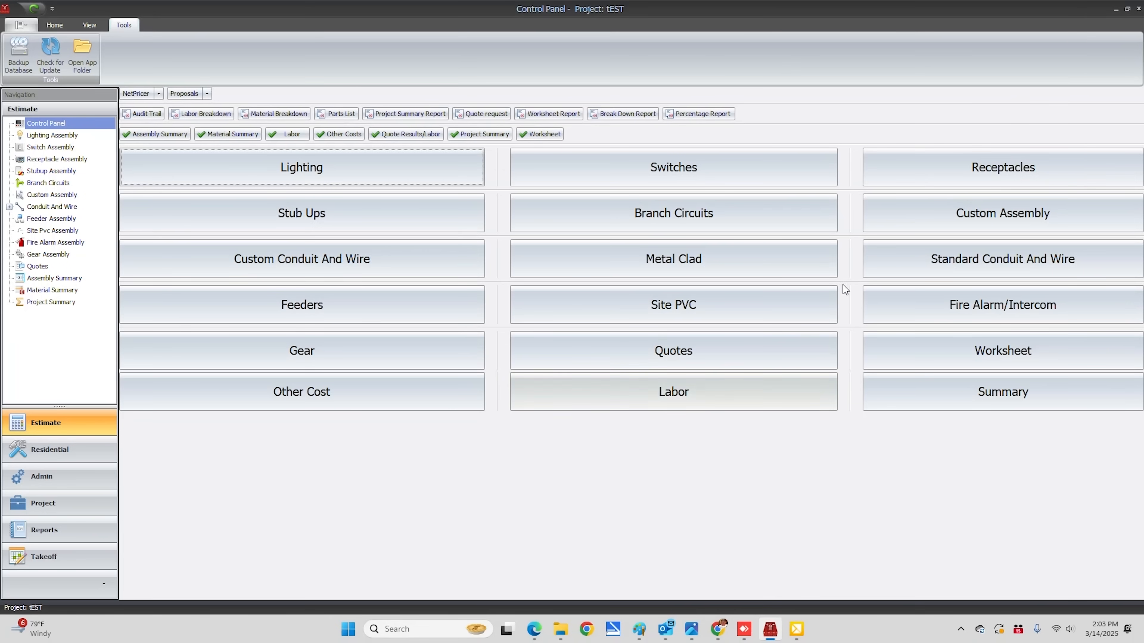
{"action": "left_click", "coordinate": [1139, 9]}
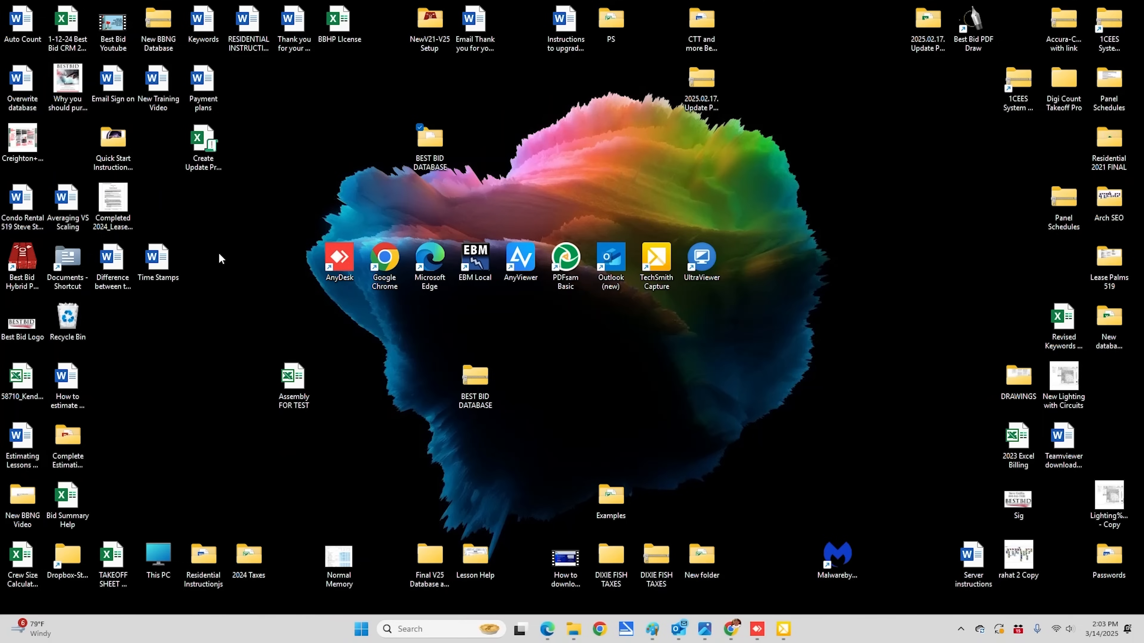
{"action": "left_click", "coordinate": [22, 261]}
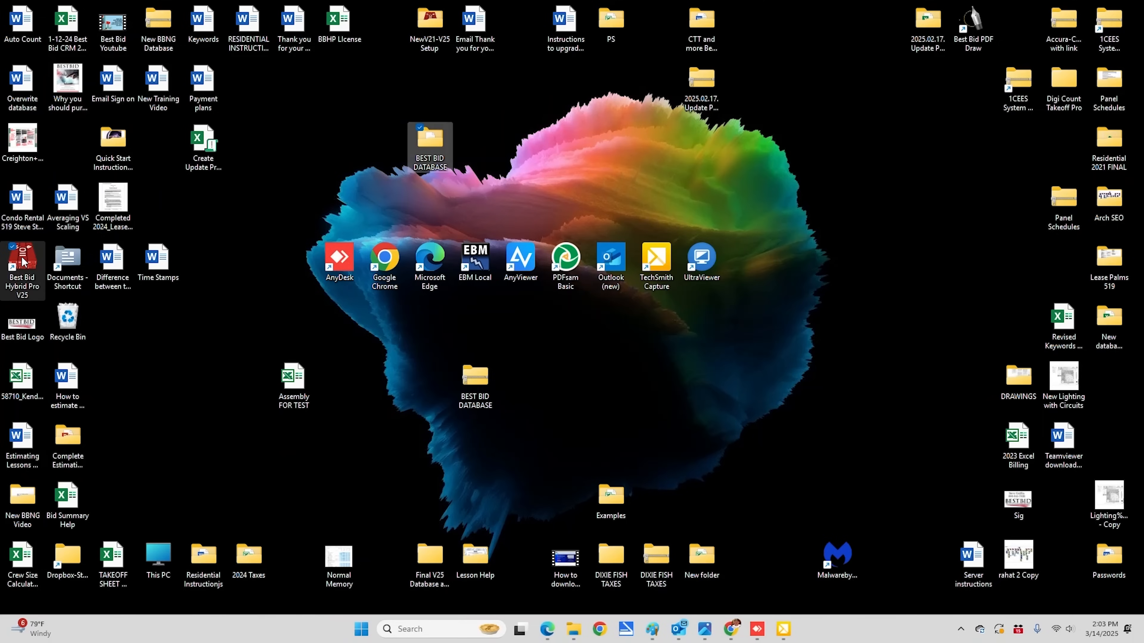
{"action": "double_click", "coordinate": [22, 260]}
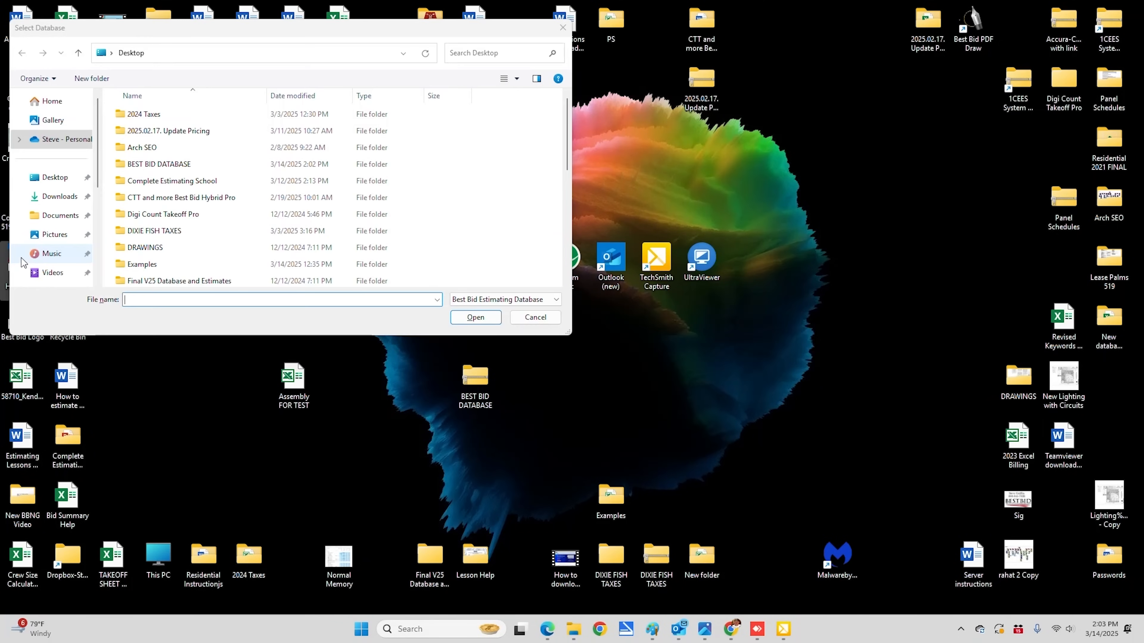
Step: Load BestBidEstimatingNew.sdf from the desktop's BEST BID DATABASE folder as the database and accept the database switch
{"action": "left_click", "coordinate": [50, 181]}
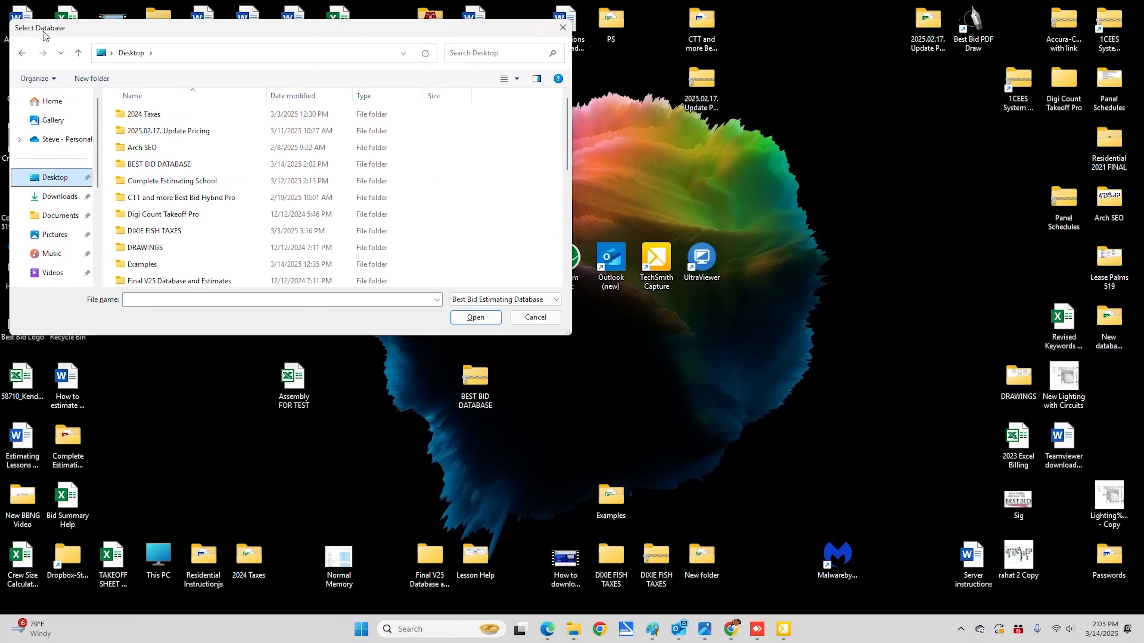
{"action": "scroll", "coordinate": [158, 144], "scroll_direction": "down", "scroll_amount": 1}
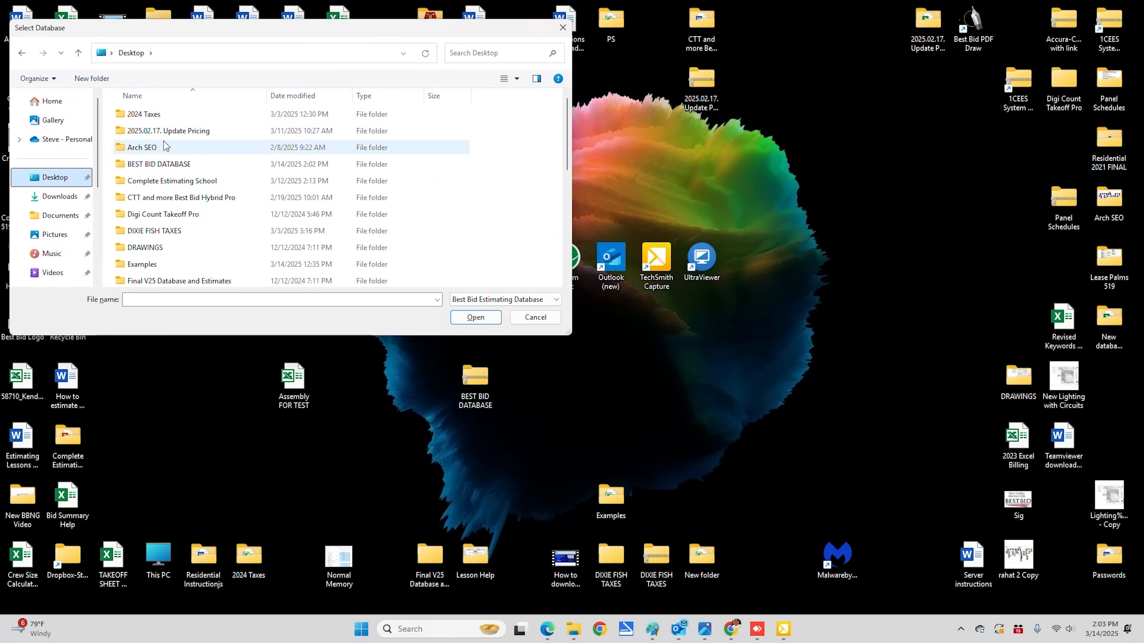
{"action": "scroll", "coordinate": [158, 144], "scroll_direction": "down", "scroll_amount": 1}
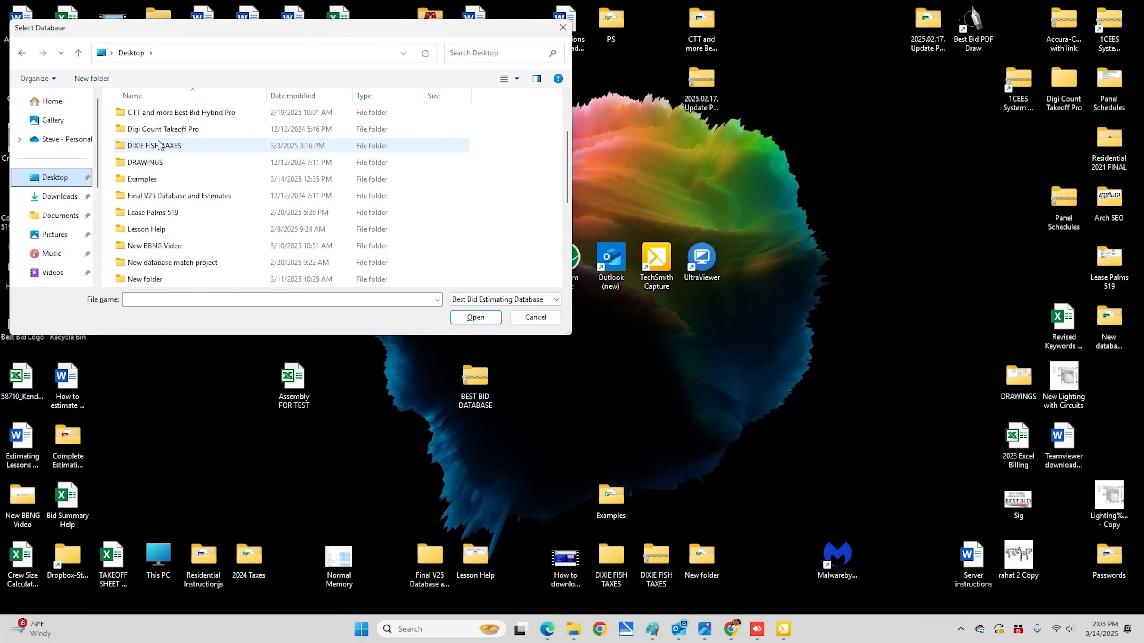
{"action": "scroll", "coordinate": [159, 145], "scroll_direction": "down", "scroll_amount": 2}
{"action": "scroll", "coordinate": [158, 144], "scroll_direction": "up", "scroll_amount": 4}
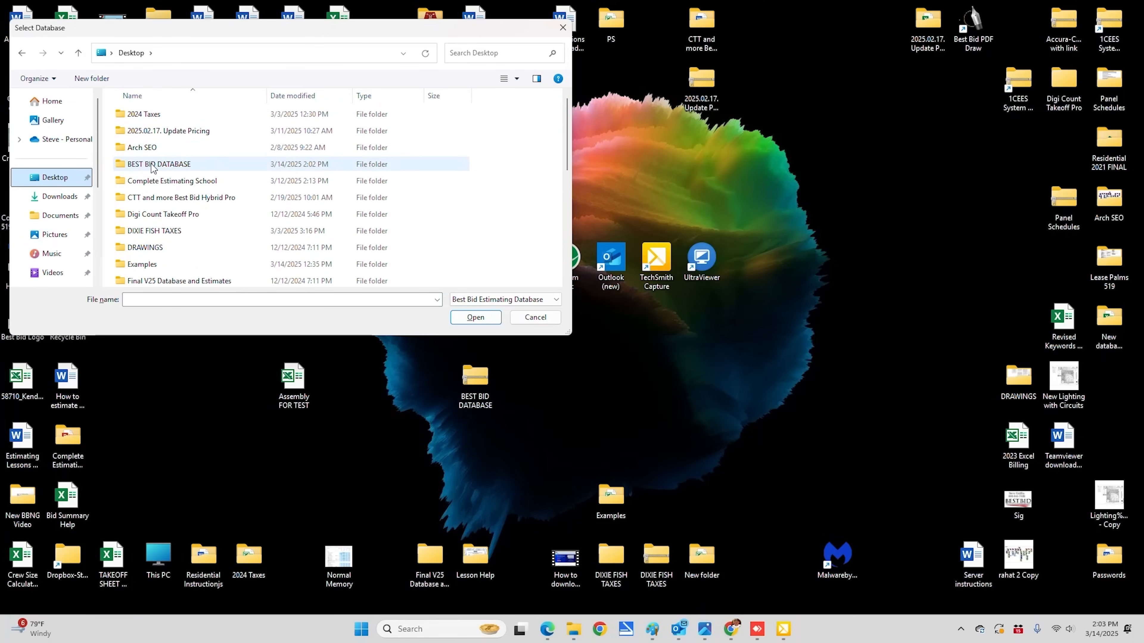
{"action": "double_click", "coordinate": [152, 165]}
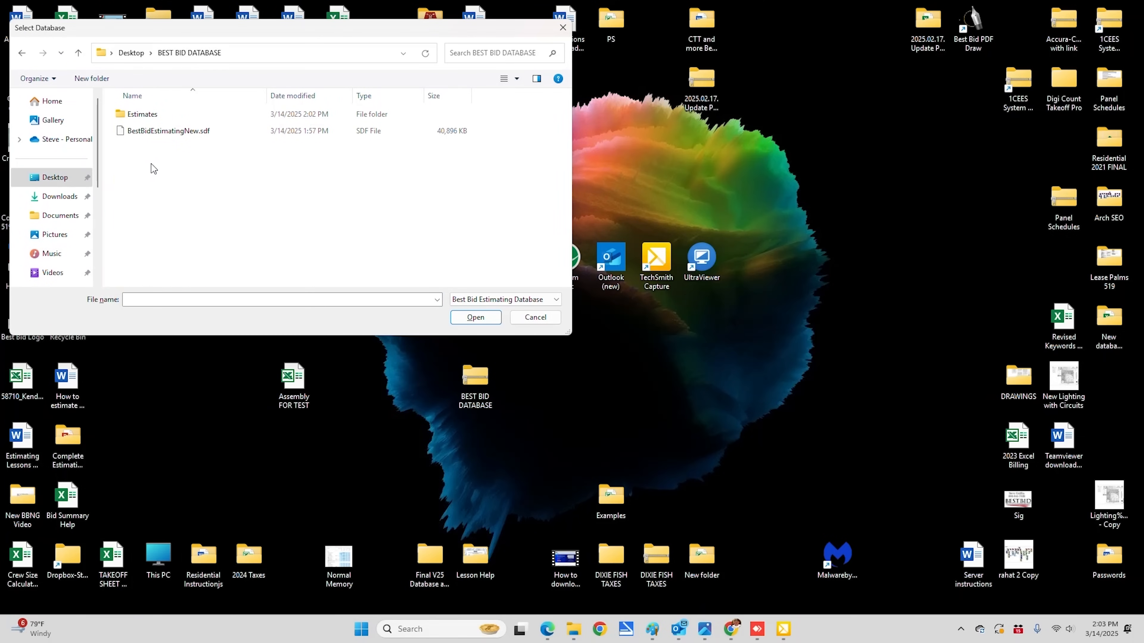
{"action": "left_click", "coordinate": [158, 135]}
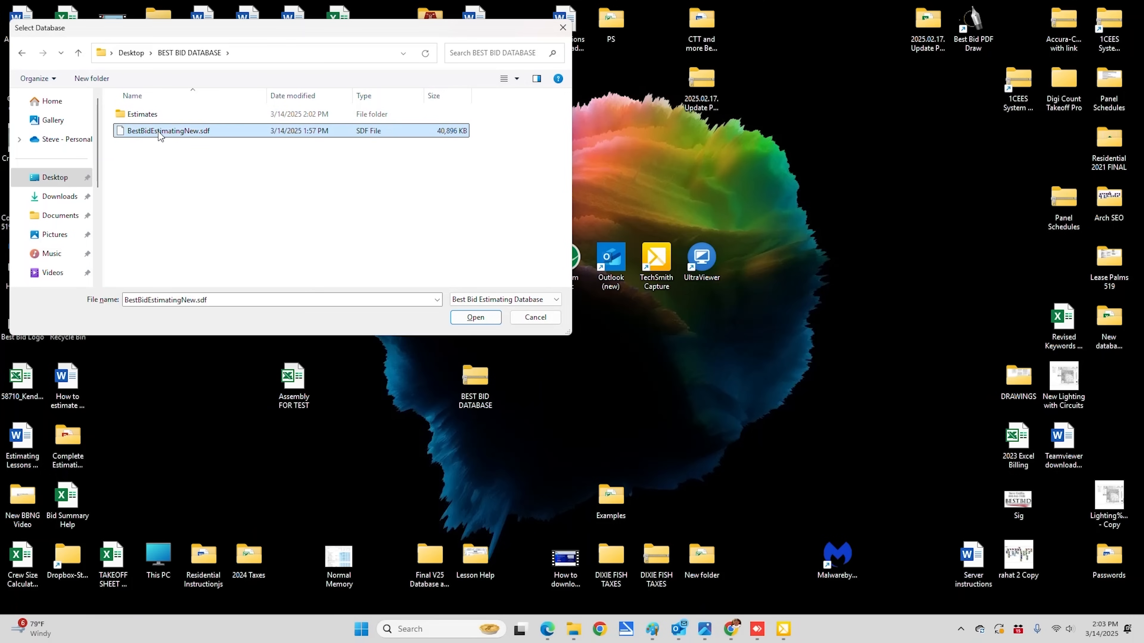
{"action": "left_click", "coordinate": [473, 319]}
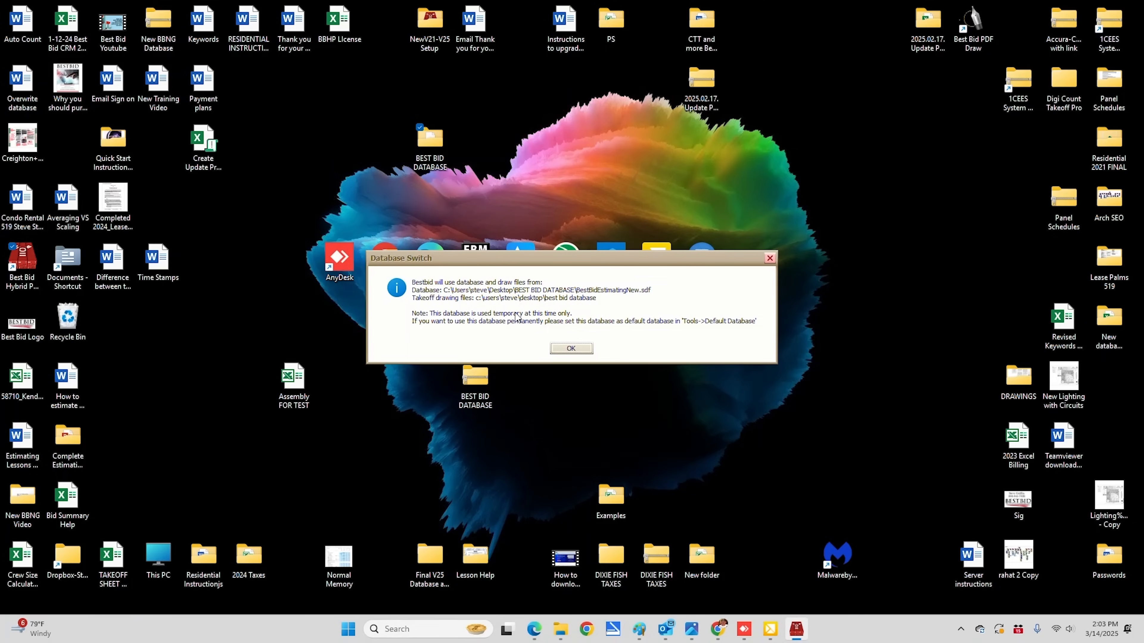
{"action": "left_click", "coordinate": [571, 349]}
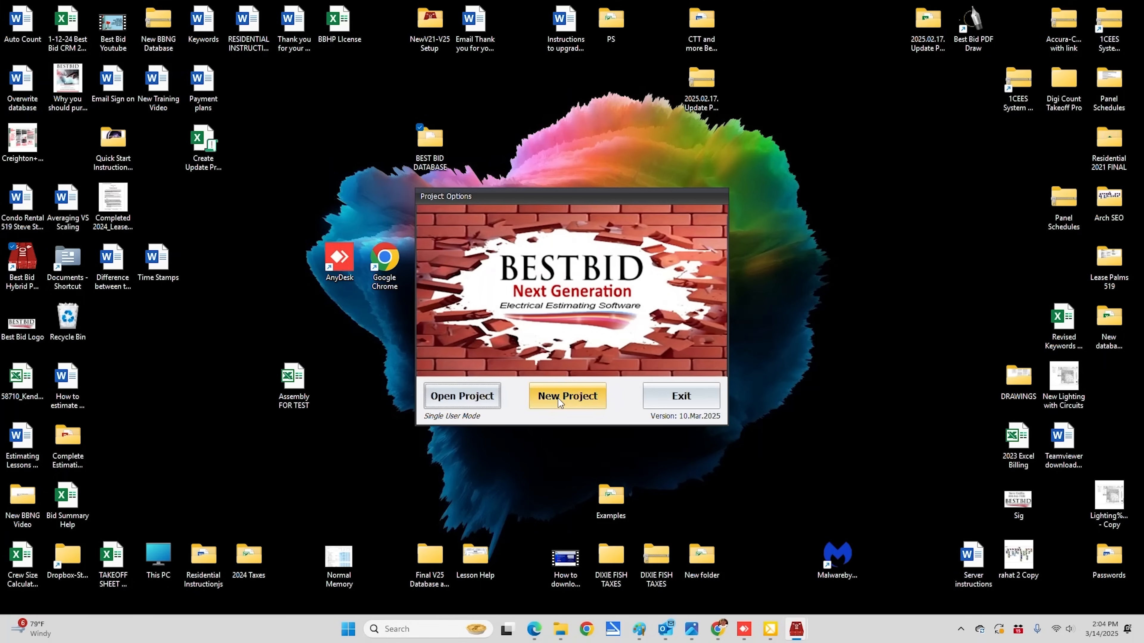
Step: Create a new project named TEST, keeping BEST BID ELECTRIC as the company
{"action": "left_click", "coordinate": [558, 399]}
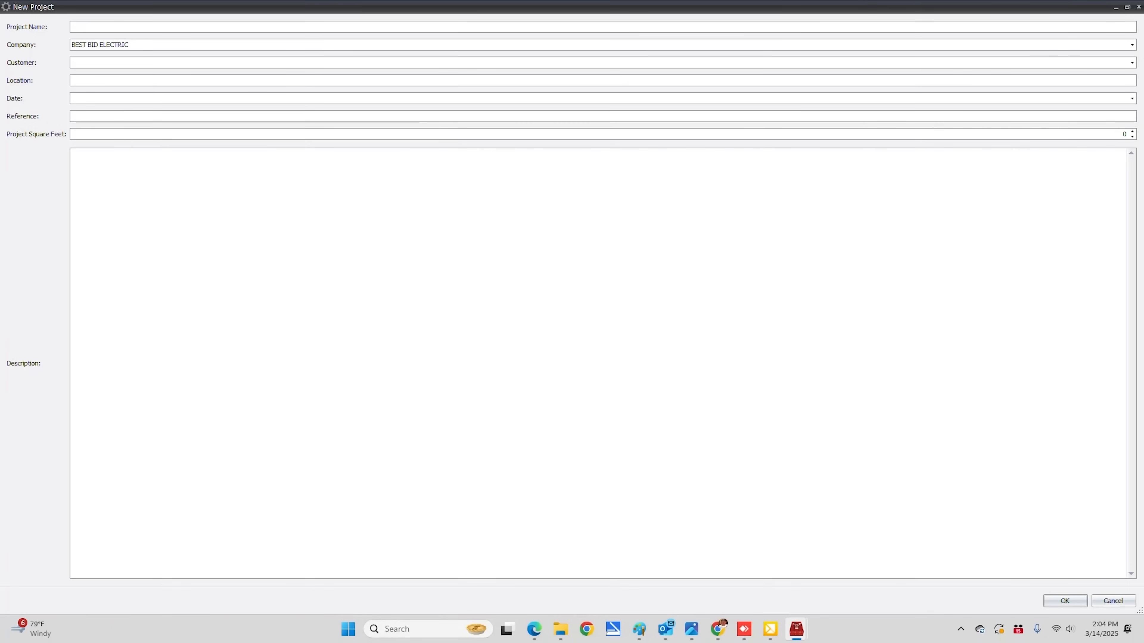
{"action": "type", "text": "TEST"}
{"action": "left_click", "coordinate": [1059, 600]}
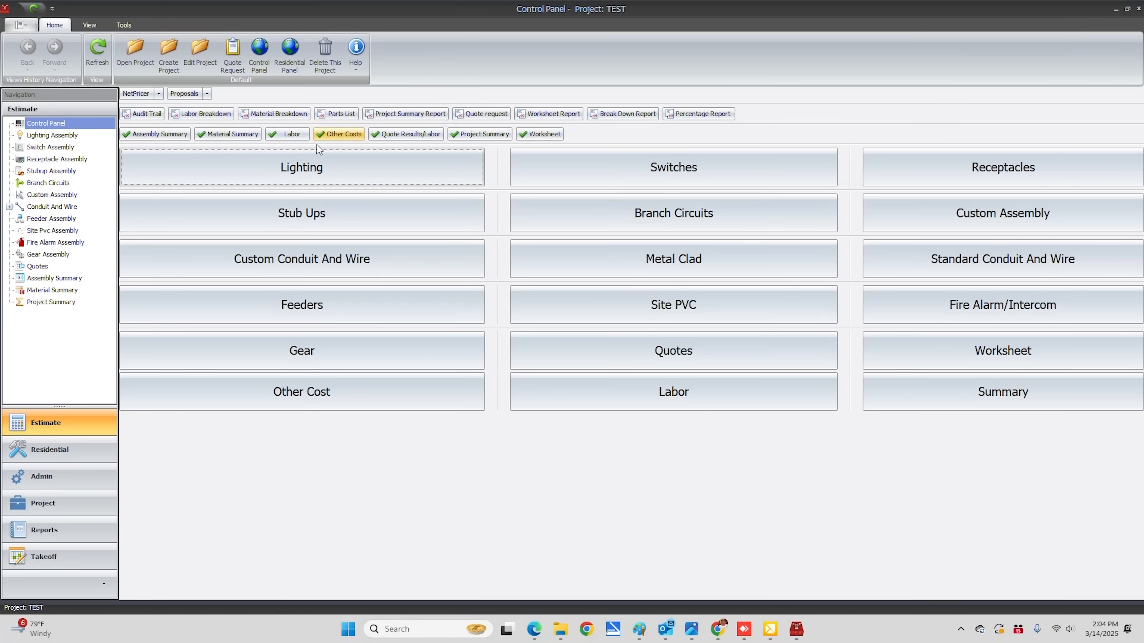
{"action": "left_click", "coordinate": [124, 25]}
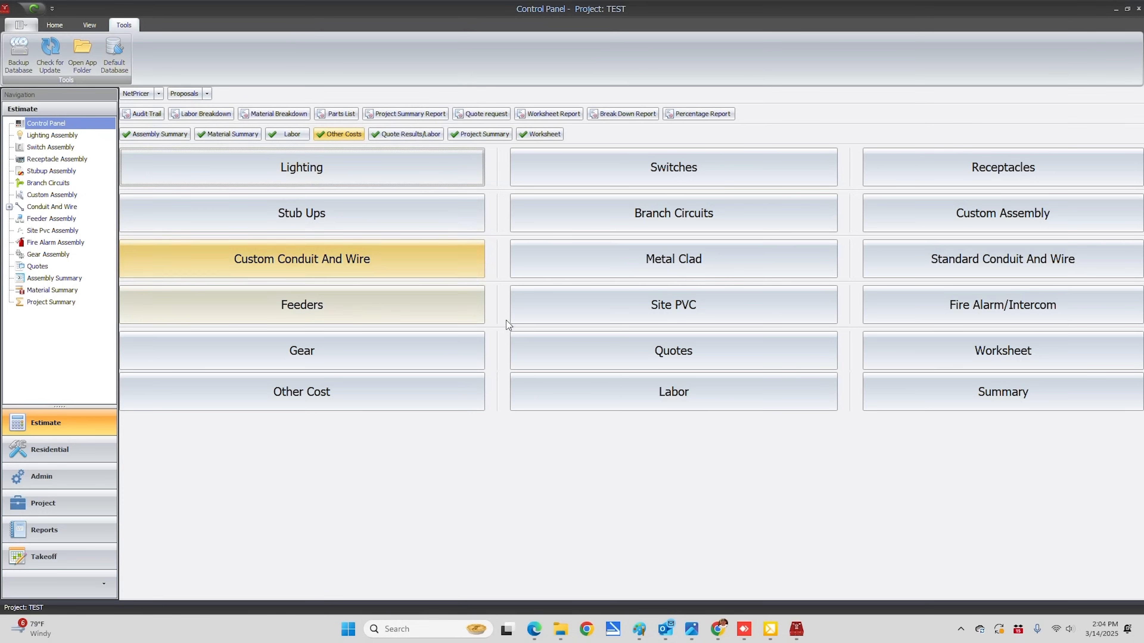
{"action": "mouse_move", "coordinate": [771, 629]}
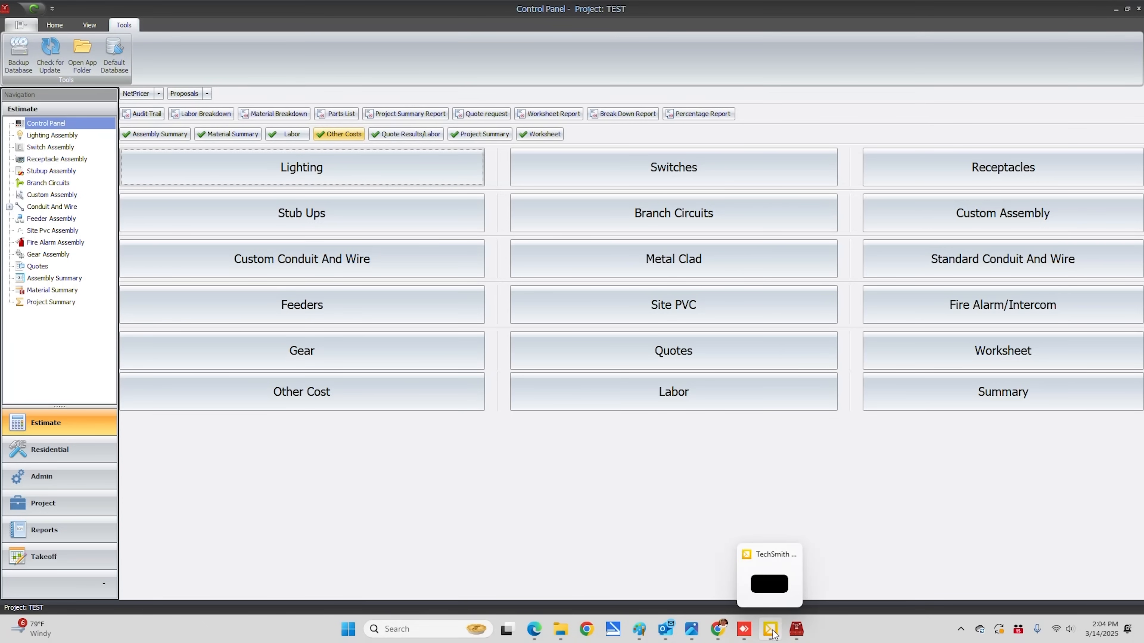
{"action": "left_click", "coordinate": [761, 590]}
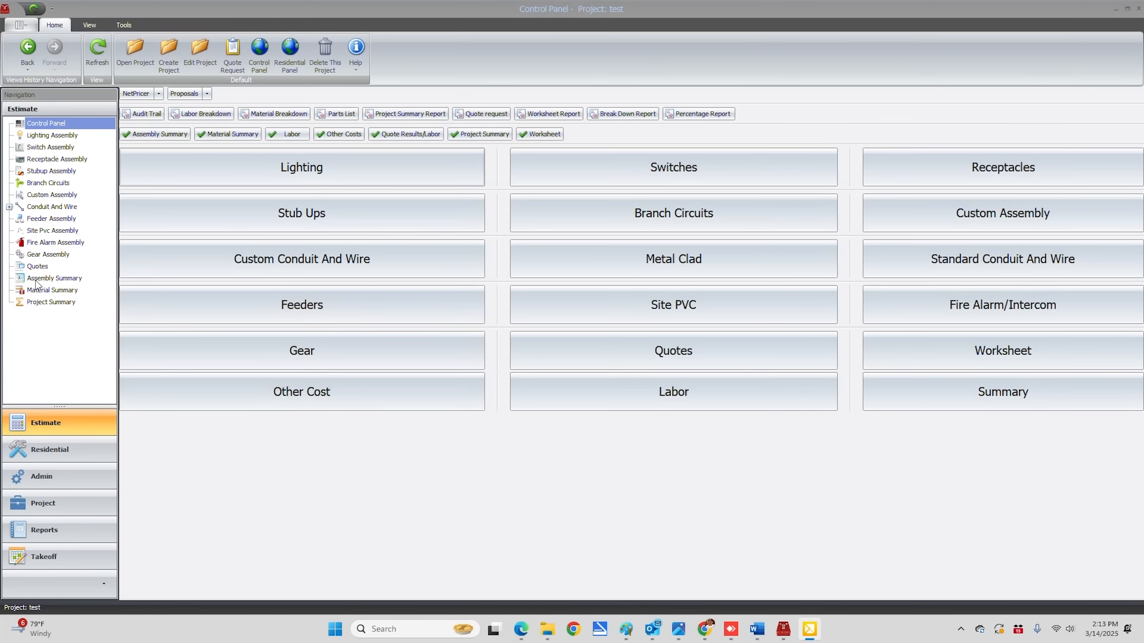
Step: Open the project's Material Summary and filter its items to 1/2" EMT Conduit
{"action": "left_click", "coordinate": [49, 291]}
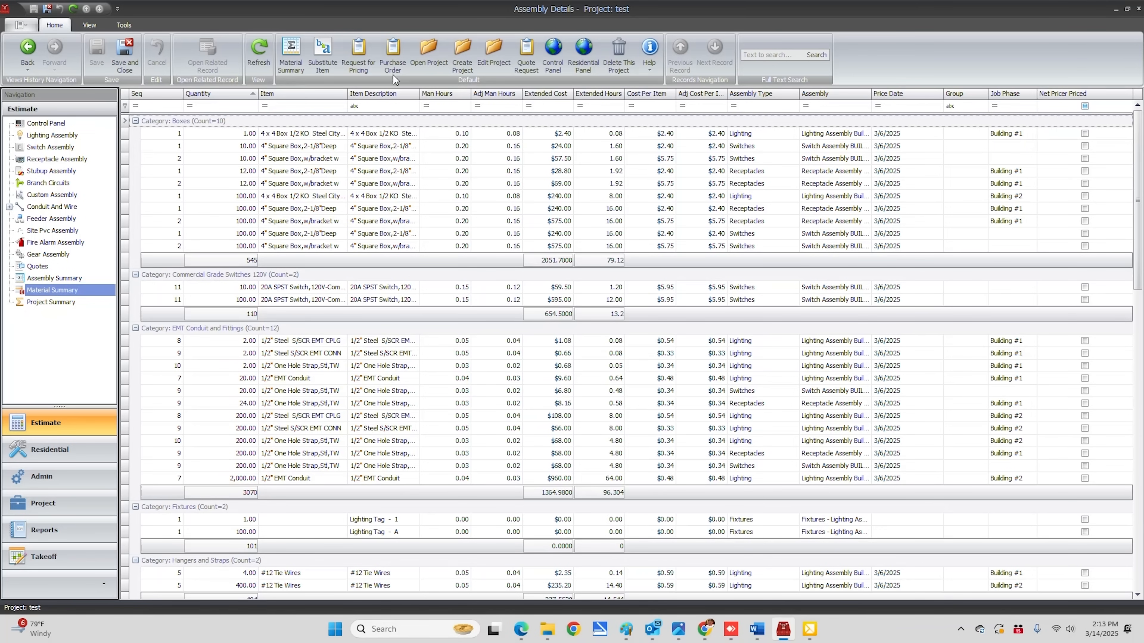
{"action": "left_click", "coordinate": [343, 93]}
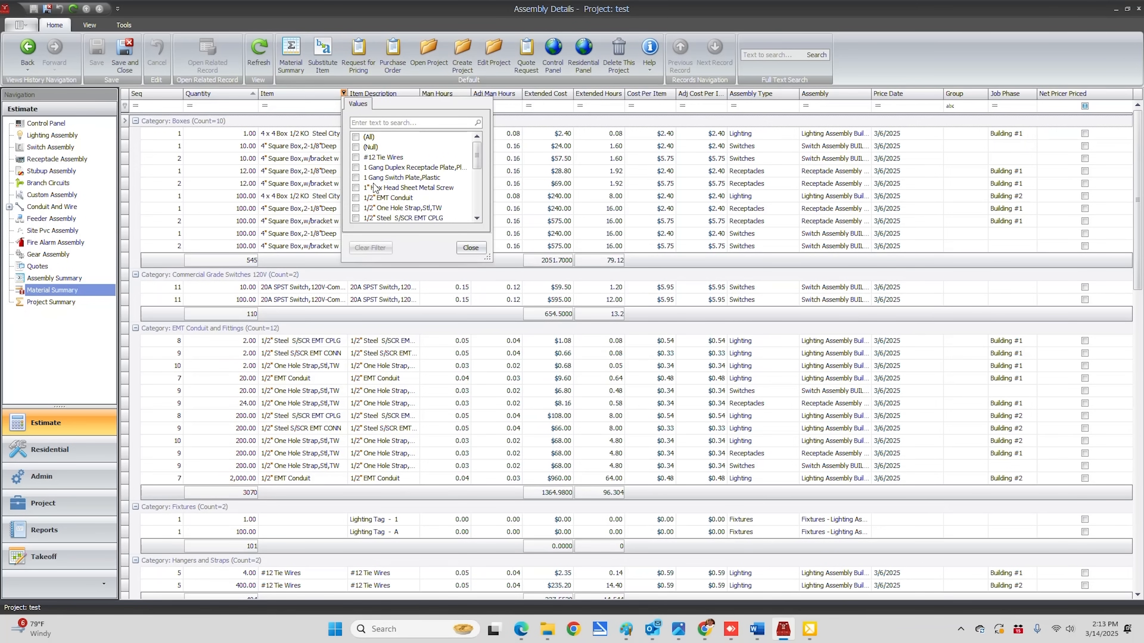
{"action": "left_click", "coordinate": [355, 199]}
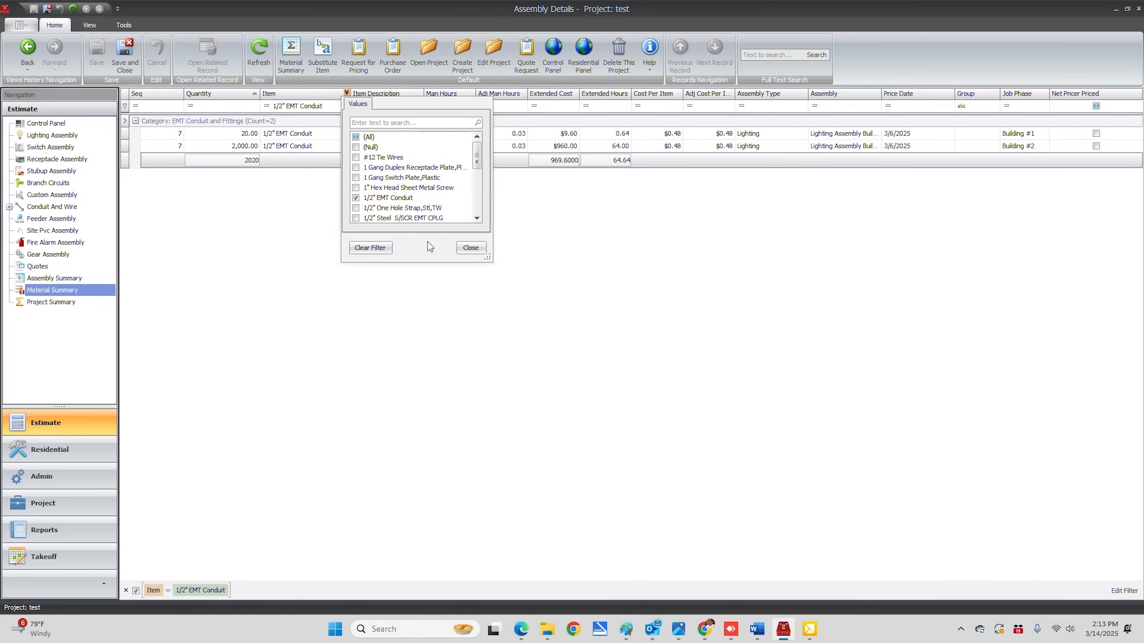
{"action": "left_click", "coordinate": [470, 249]}
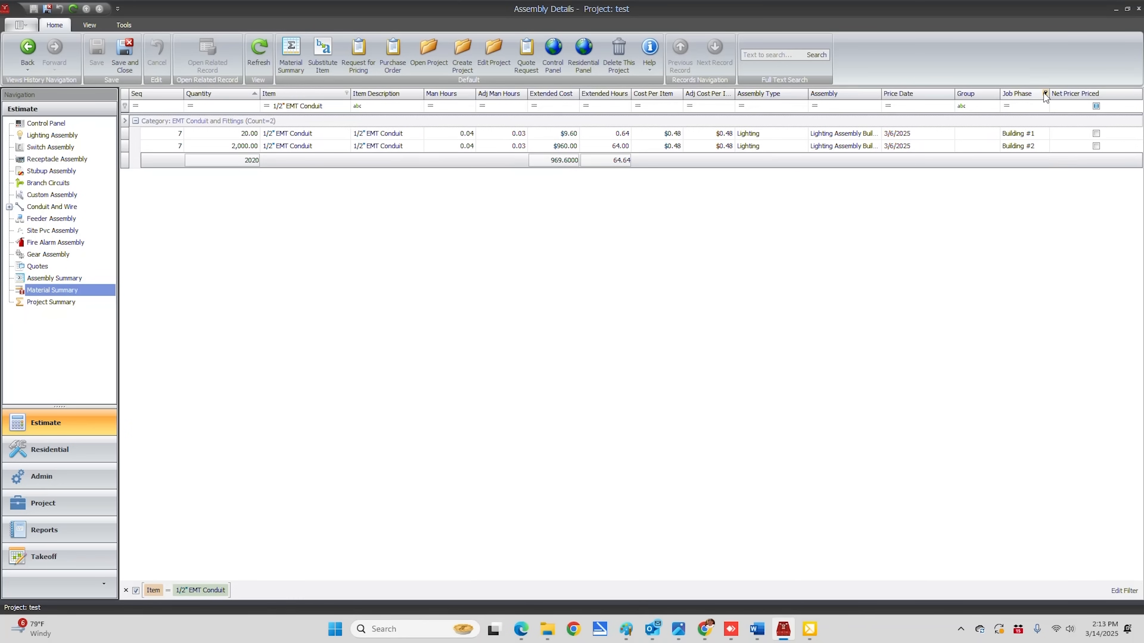
Step: Narrow the filtered conduit list to the Building #2 job phase
{"action": "left_click", "coordinate": [1044, 93]}
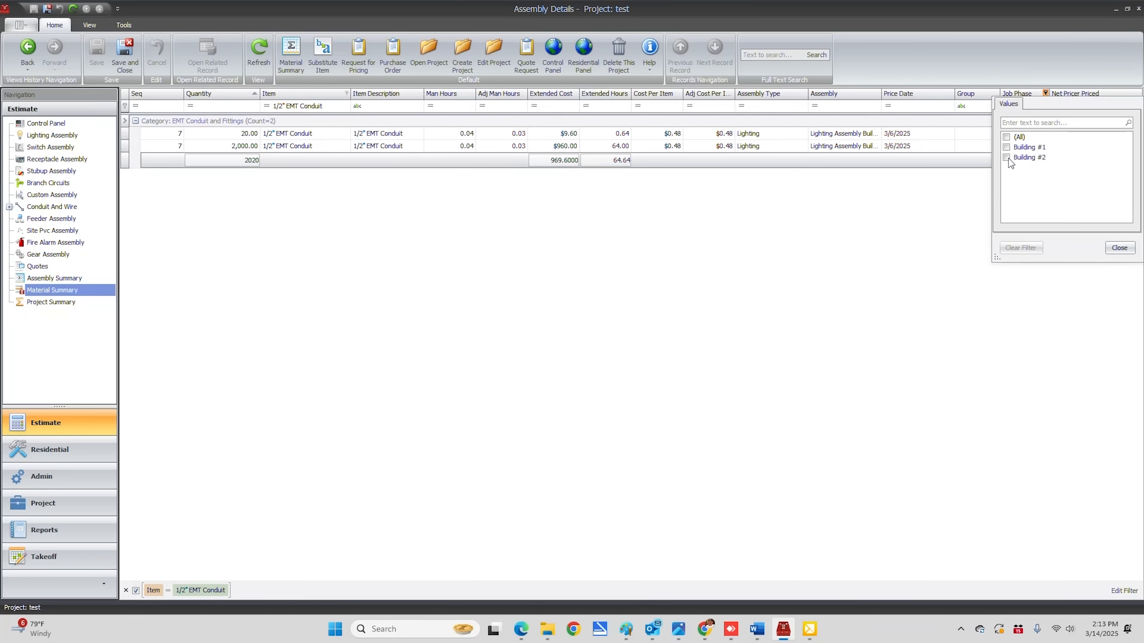
{"action": "left_click", "coordinate": [1005, 157]}
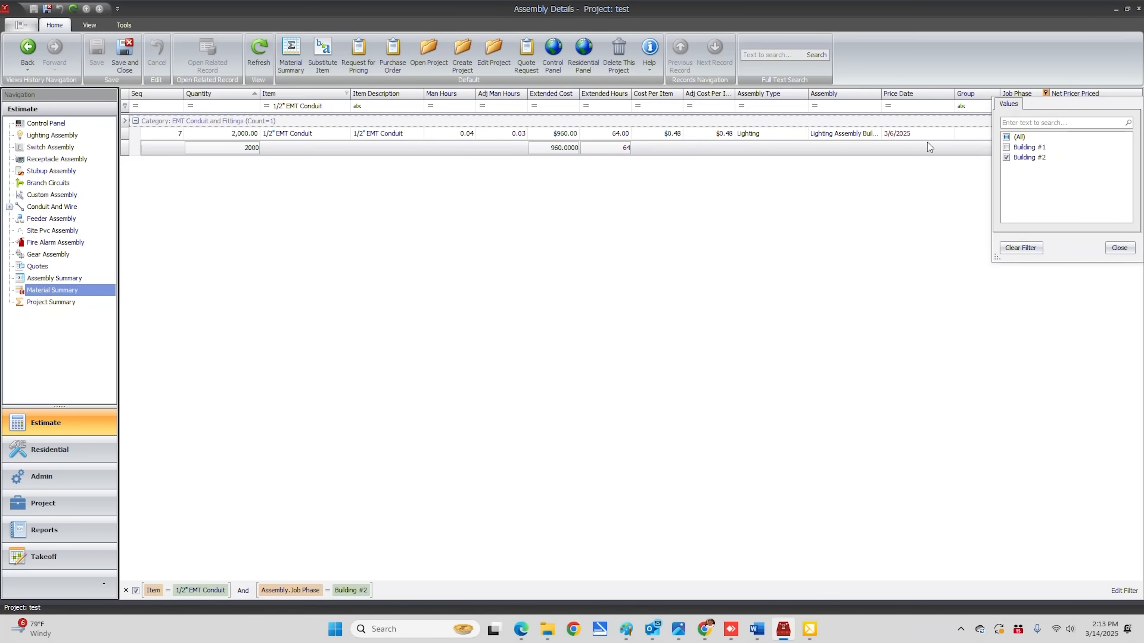
{"action": "left_click", "coordinate": [1113, 250]}
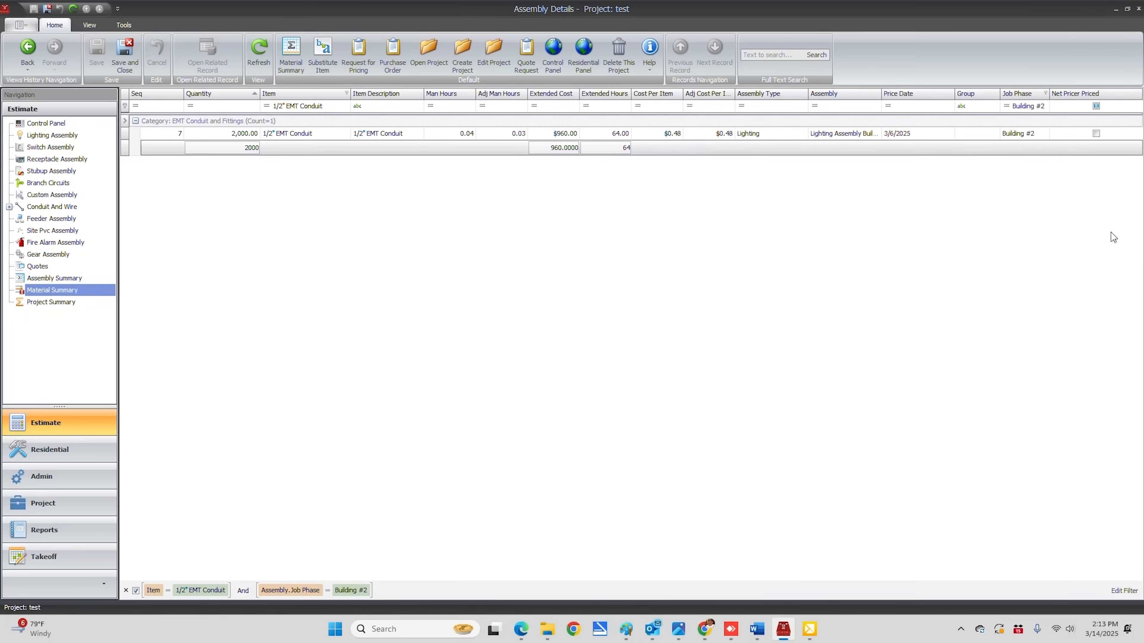
Step: Include Building #1 in the job phase filter again and reset the item filter to all items
{"action": "left_click", "coordinate": [1045, 93]}
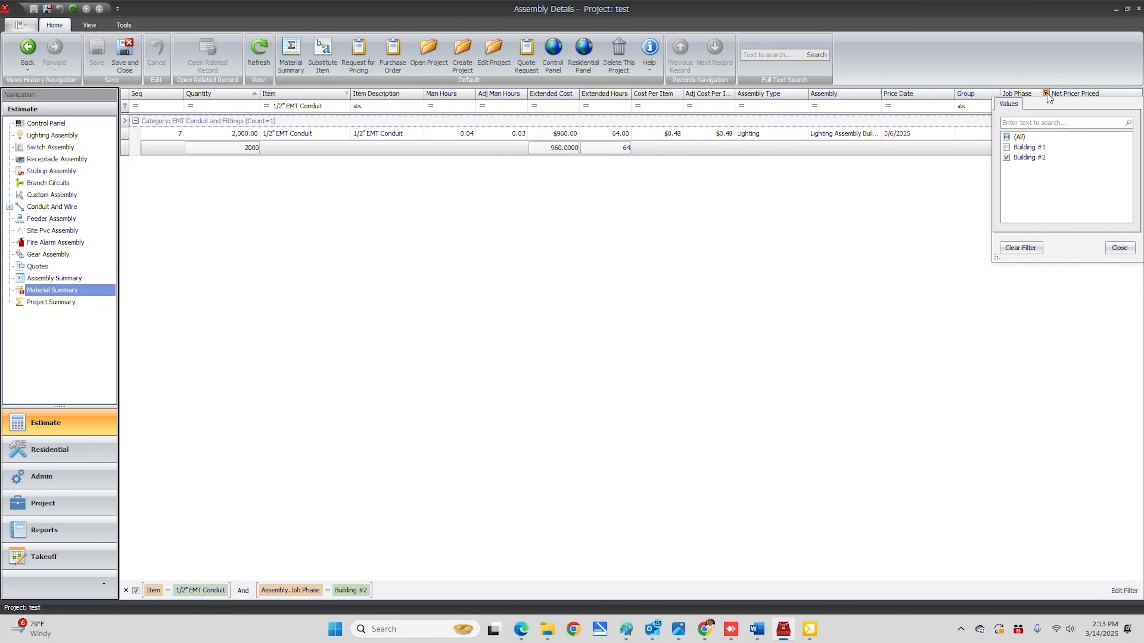
{"action": "left_click", "coordinate": [1006, 146]}
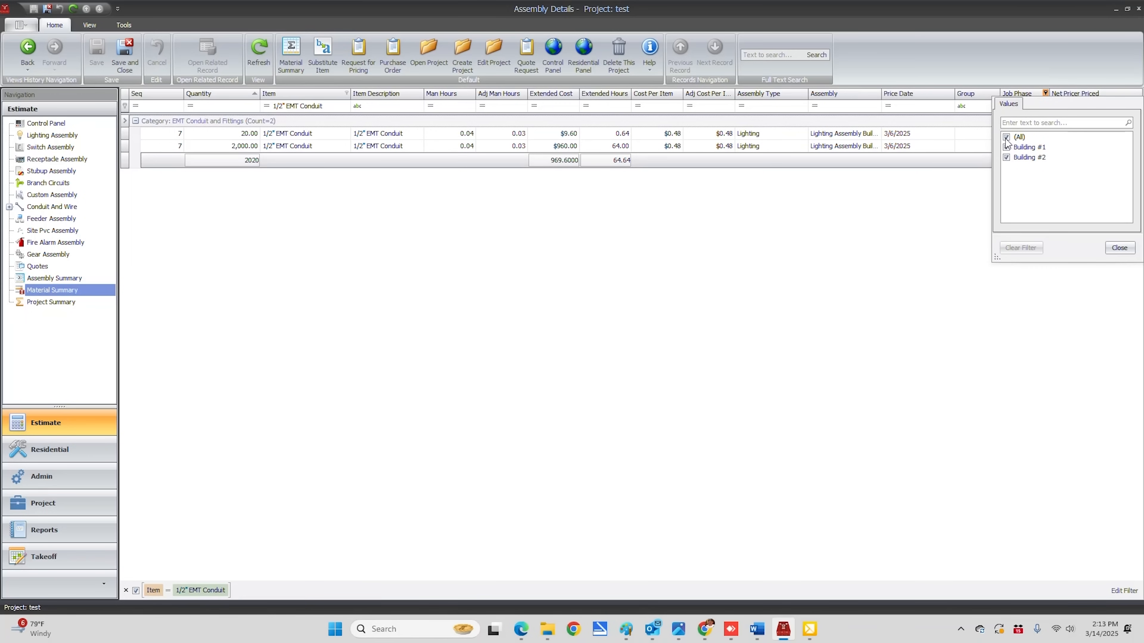
{"action": "left_click", "coordinate": [1118, 248]}
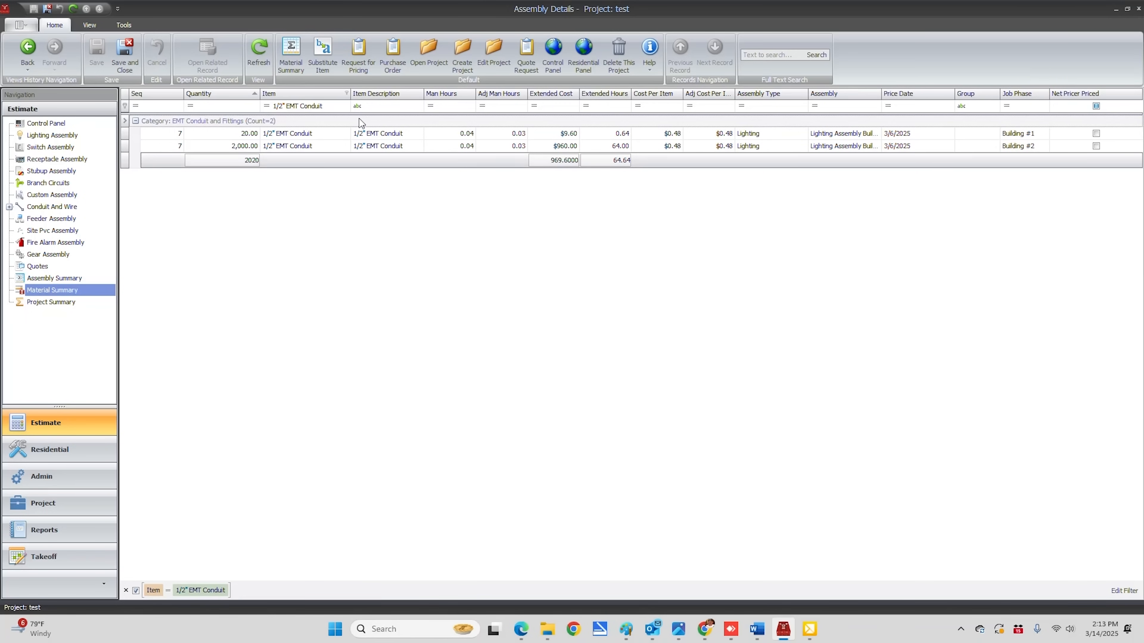
{"action": "left_click", "coordinate": [347, 94]}
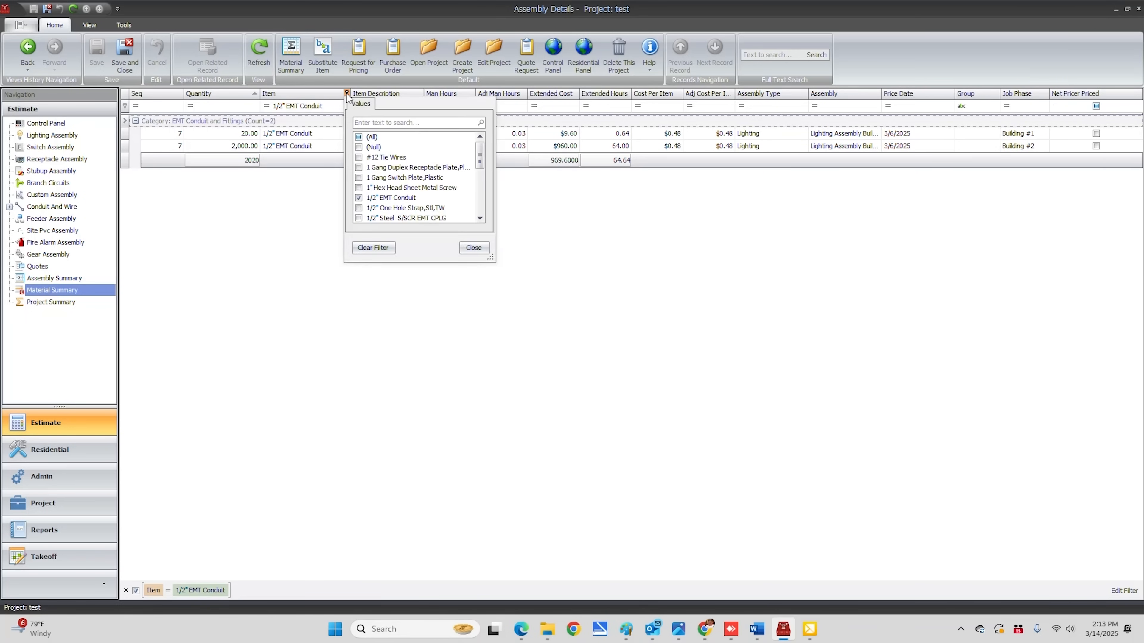
{"action": "left_click", "coordinate": [359, 137]}
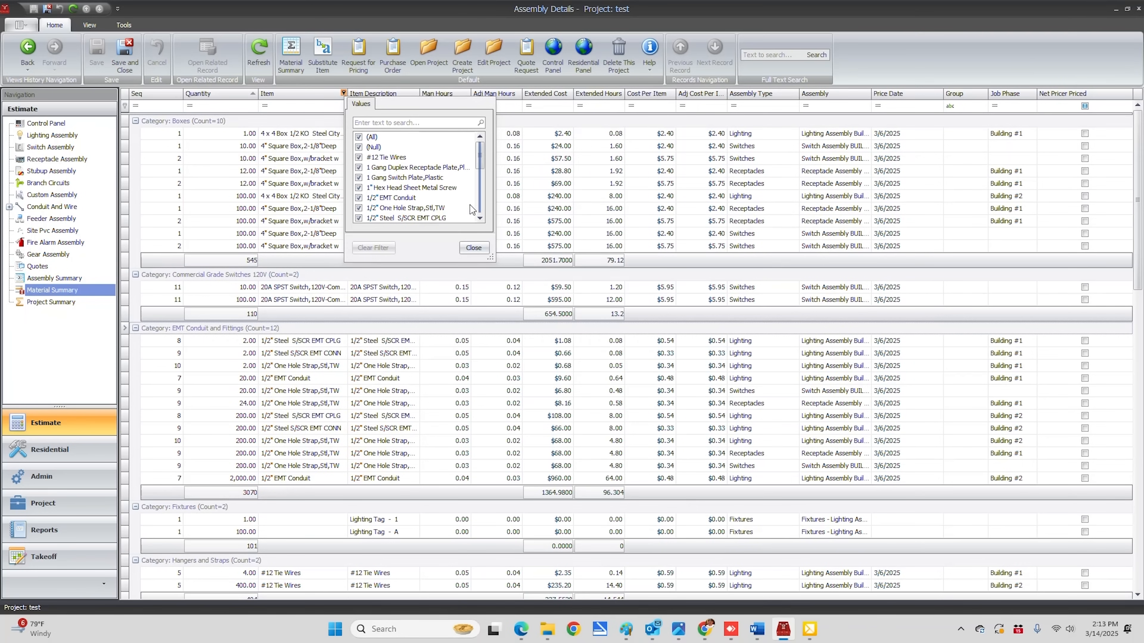
{"action": "left_click", "coordinate": [473, 247]}
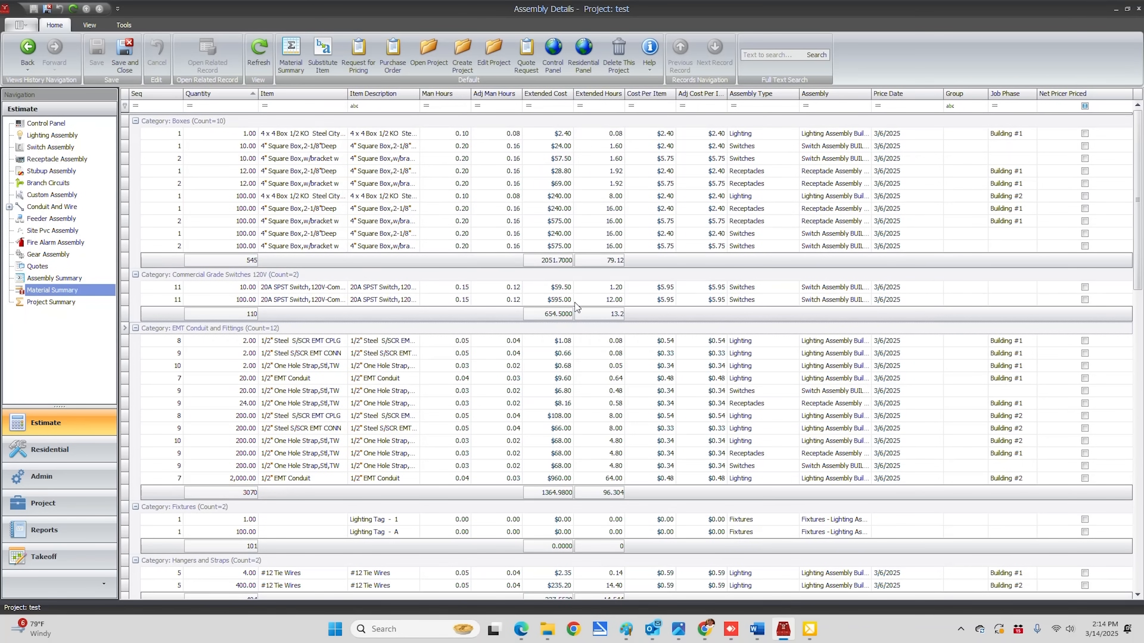
Step: Substitute the 1/2" EMT Conduit row of quantity 20 by searching for EMT and choosing 3/4" EMT Conduit as the replacement
{"action": "scroll", "coordinate": [498, 310], "scroll_direction": "down", "scroll_amount": 2}
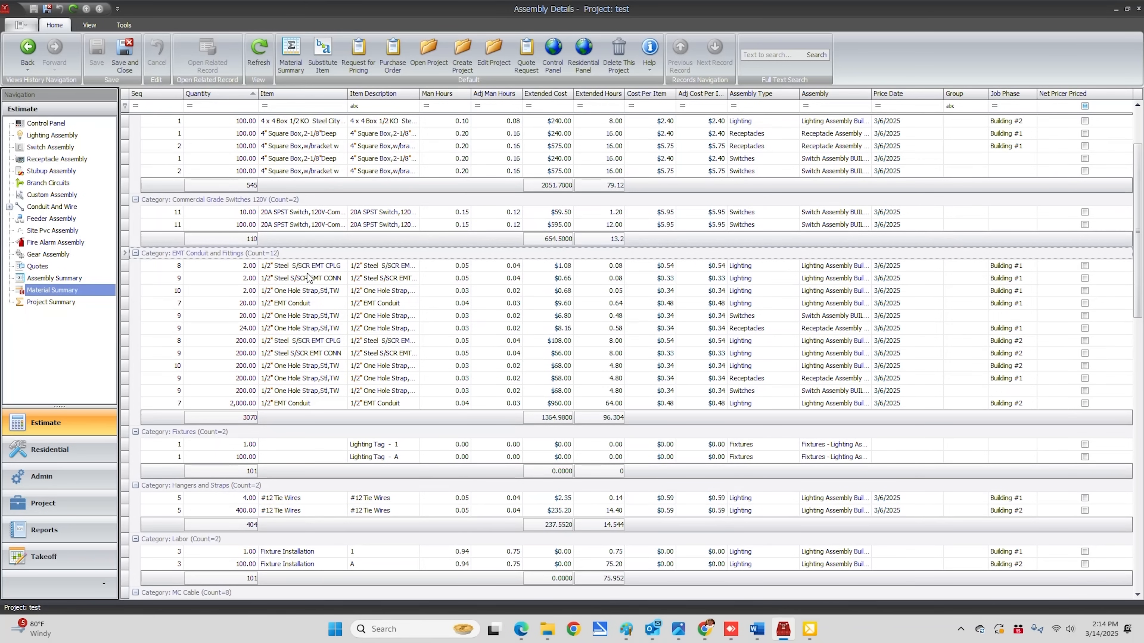
{"action": "left_click", "coordinate": [293, 307]}
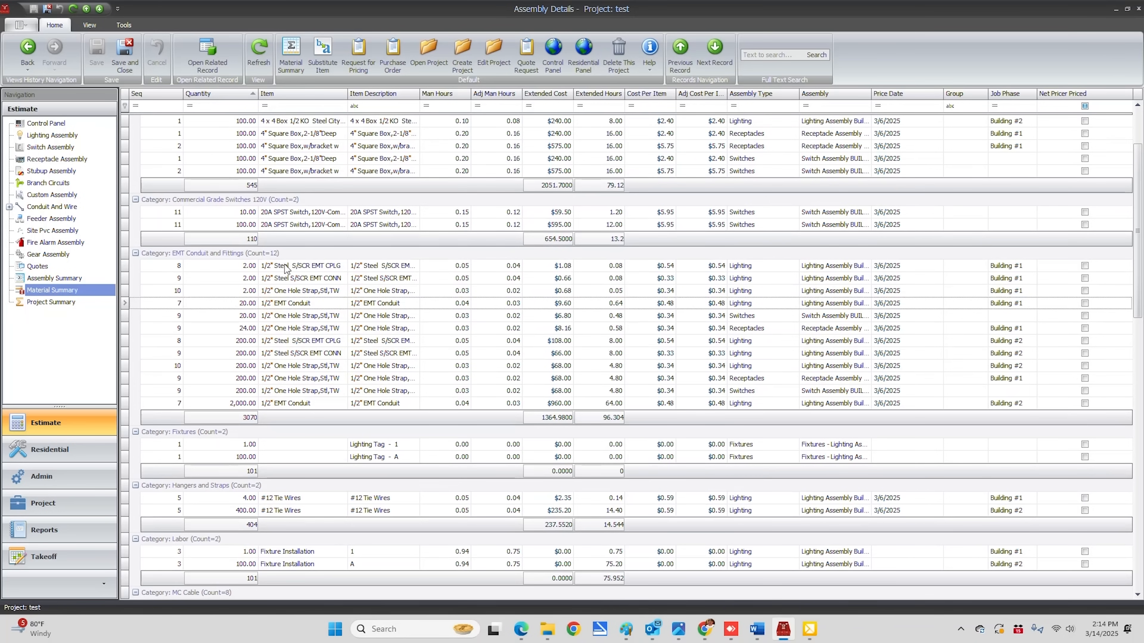
{"action": "left_click", "coordinate": [321, 48]}
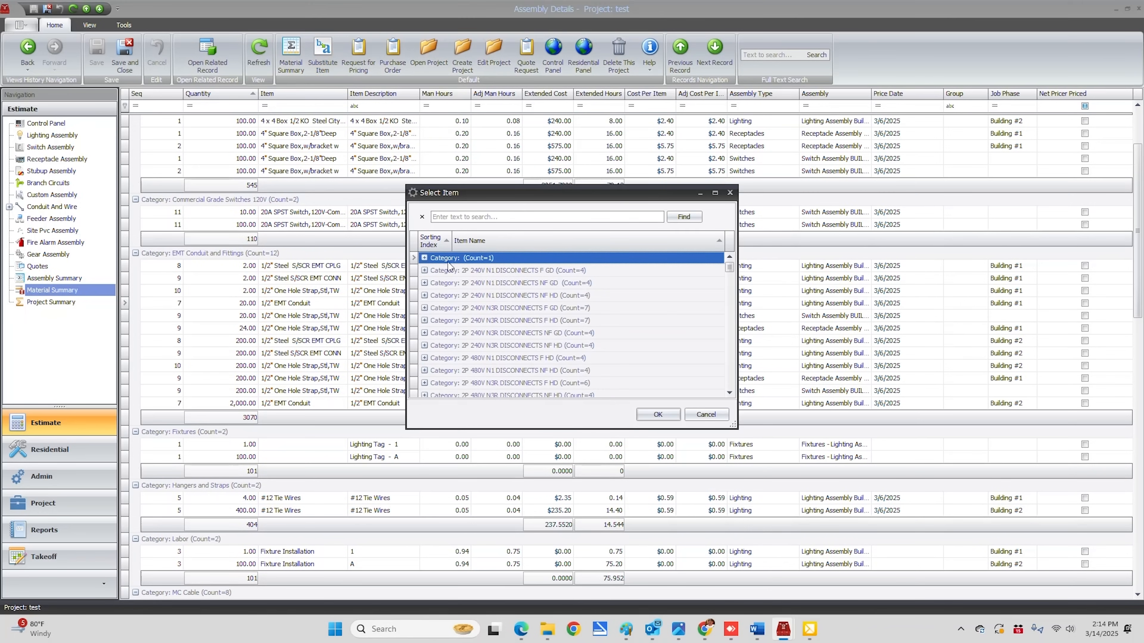
{"action": "left_click", "coordinate": [452, 218]}
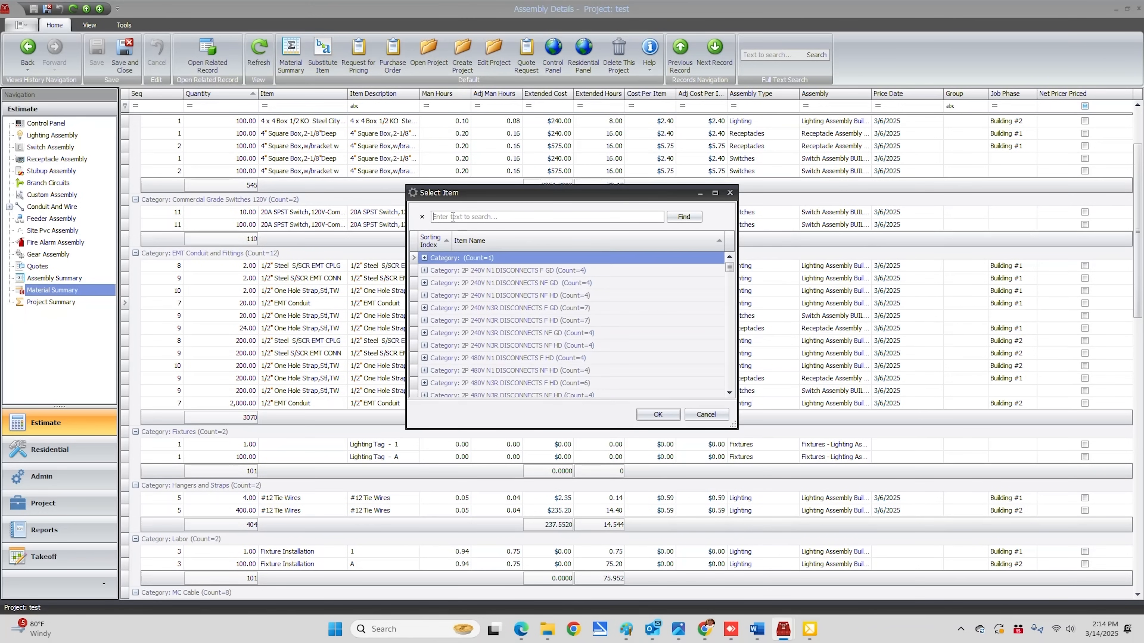
{"action": "type", "text": "EMT"}
{"action": "left_click", "coordinate": [682, 217]}
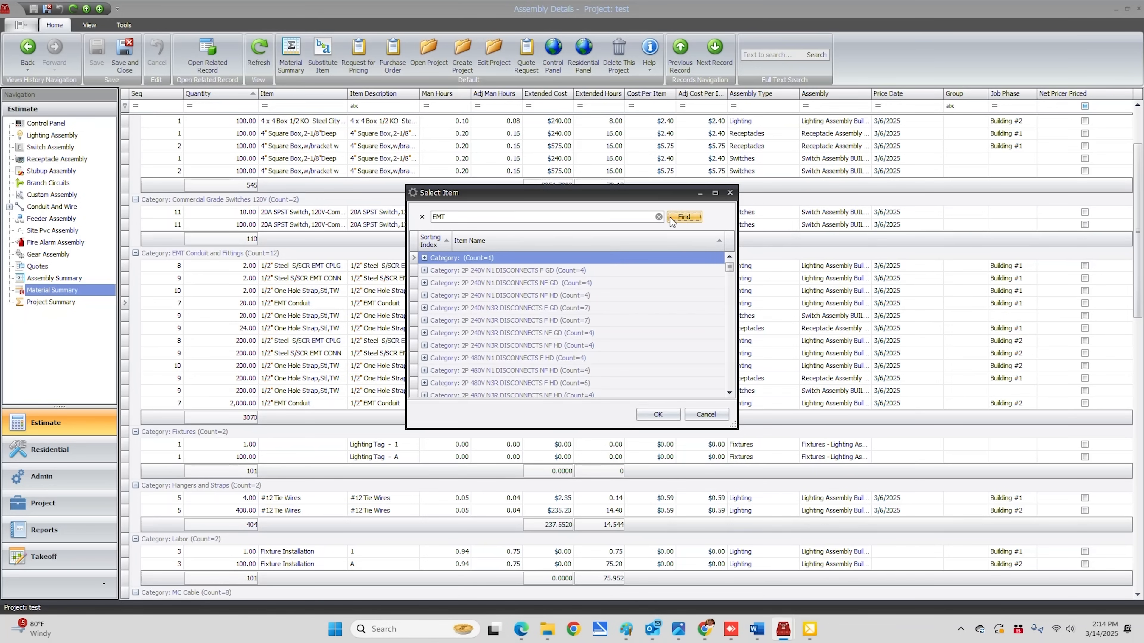
{"action": "left_click", "coordinate": [425, 295]}
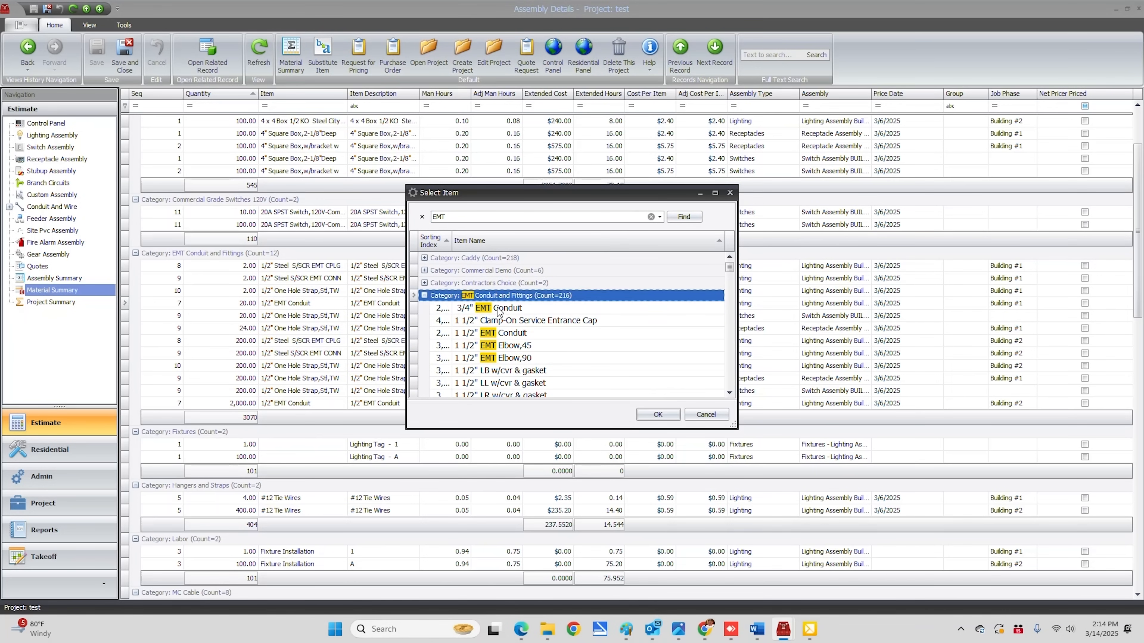
{"action": "left_click", "coordinate": [493, 309]}
{"action": "left_click", "coordinate": [658, 415]}
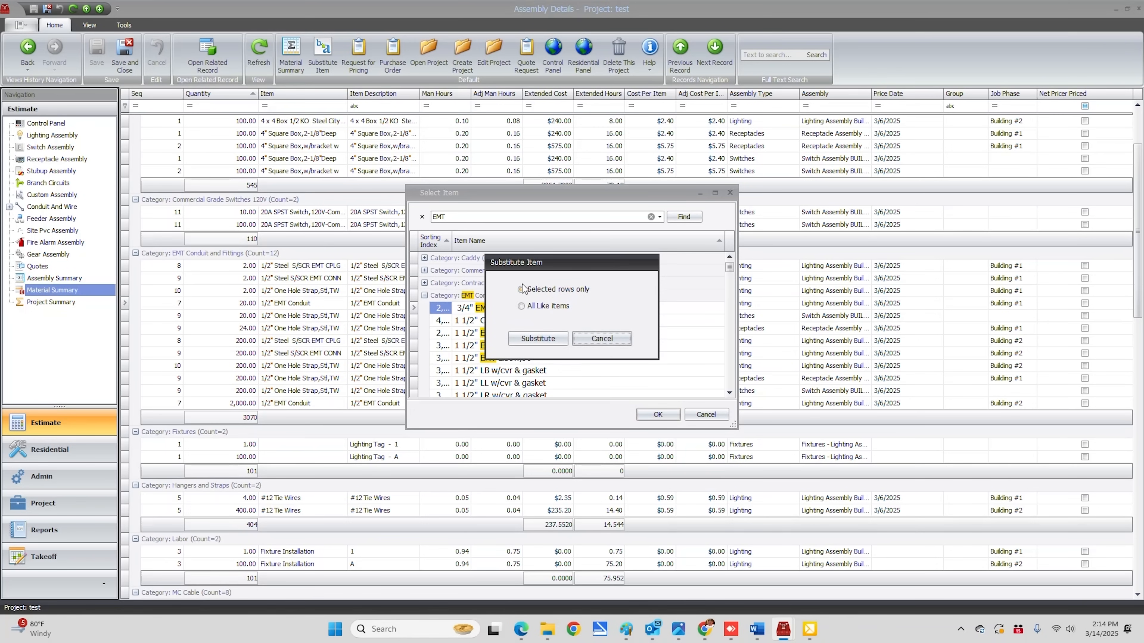
Step: Apply the conduit substitution to all like items and confirm the replacement
{"action": "left_click", "coordinate": [521, 307]}
{"action": "left_click", "coordinate": [540, 340]}
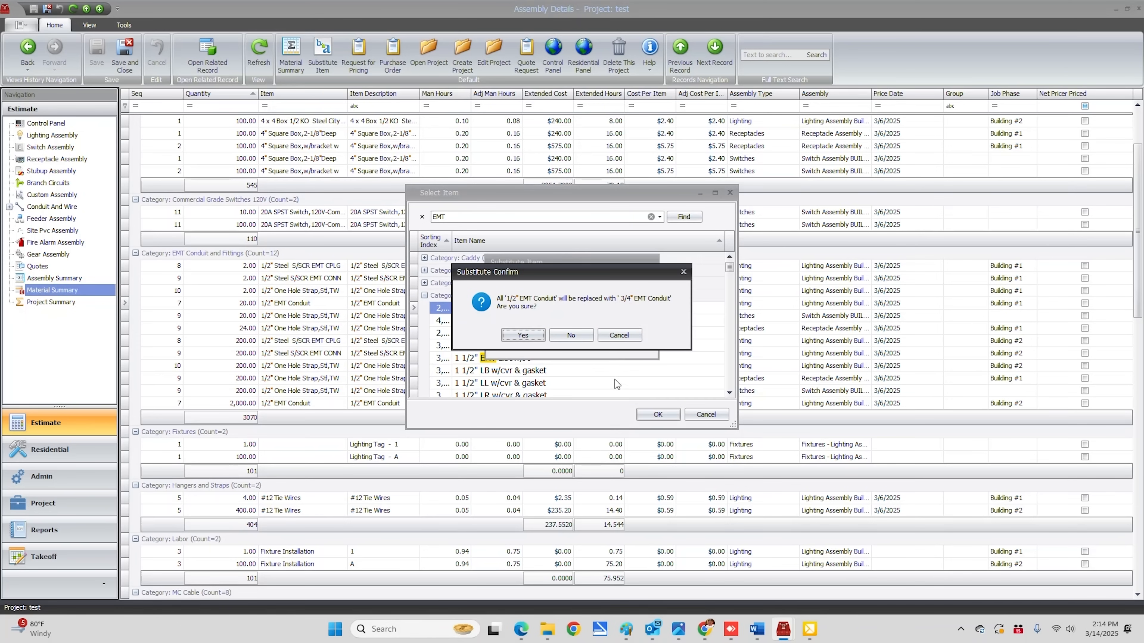
{"action": "left_click", "coordinate": [523, 336]}
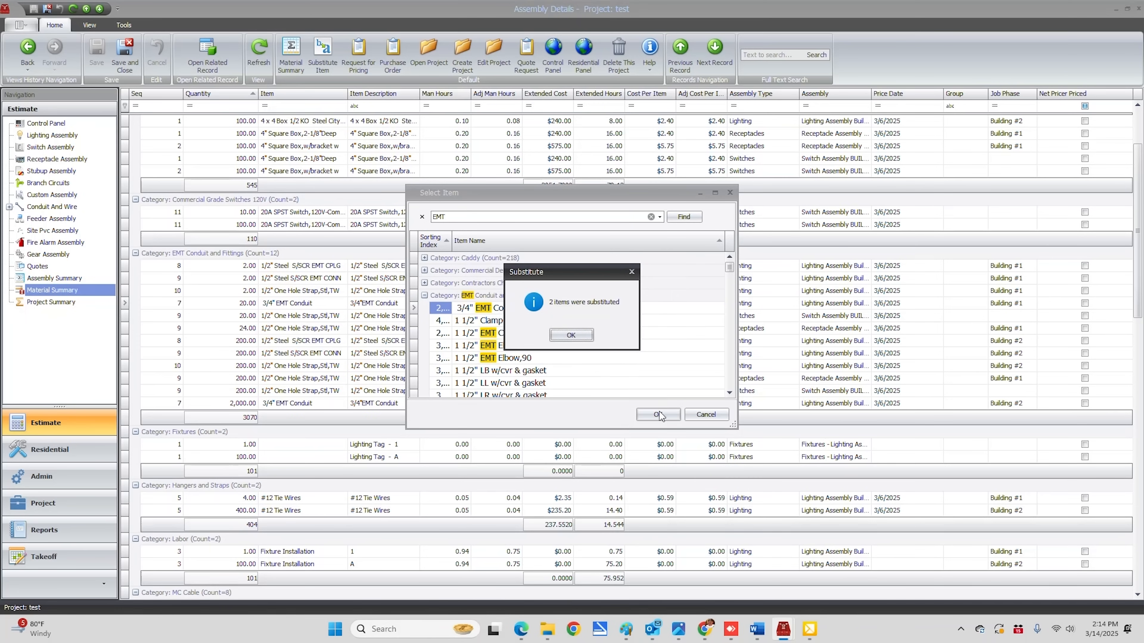
Step: Acknowledge the completed conduit substitution and finish the replacement item selection
{"action": "left_click", "coordinate": [571, 339]}
{"action": "left_click", "coordinate": [657, 414]}
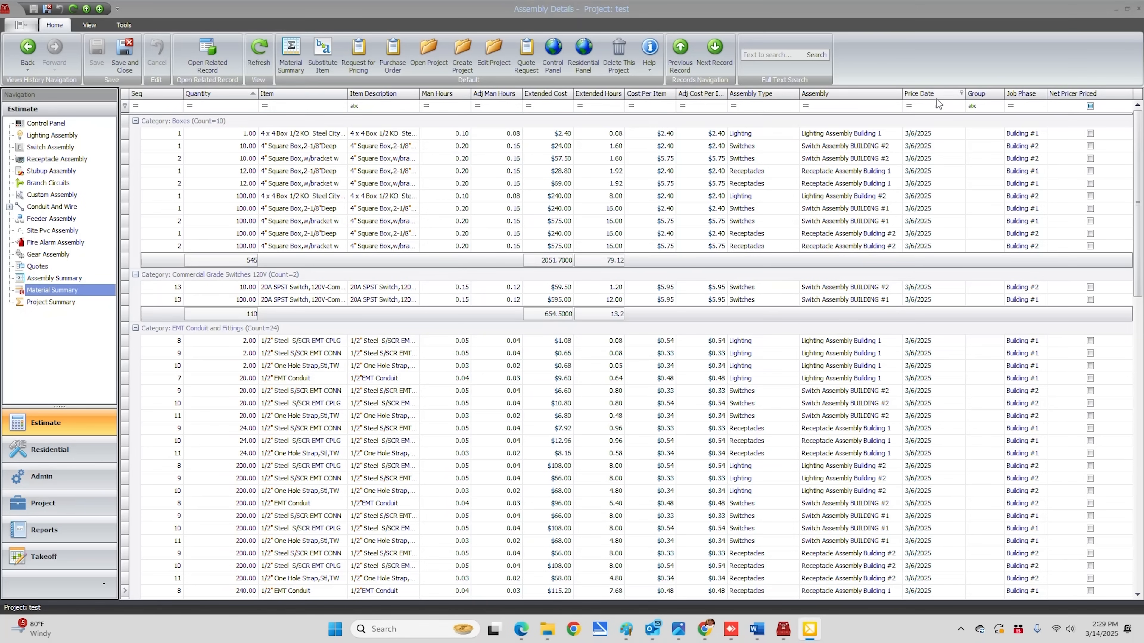
{"action": "left_click", "coordinate": [1090, 105]}
{"action": "scroll", "coordinate": [398, 372], "scroll_direction": "down", "scroll_amount": 1}
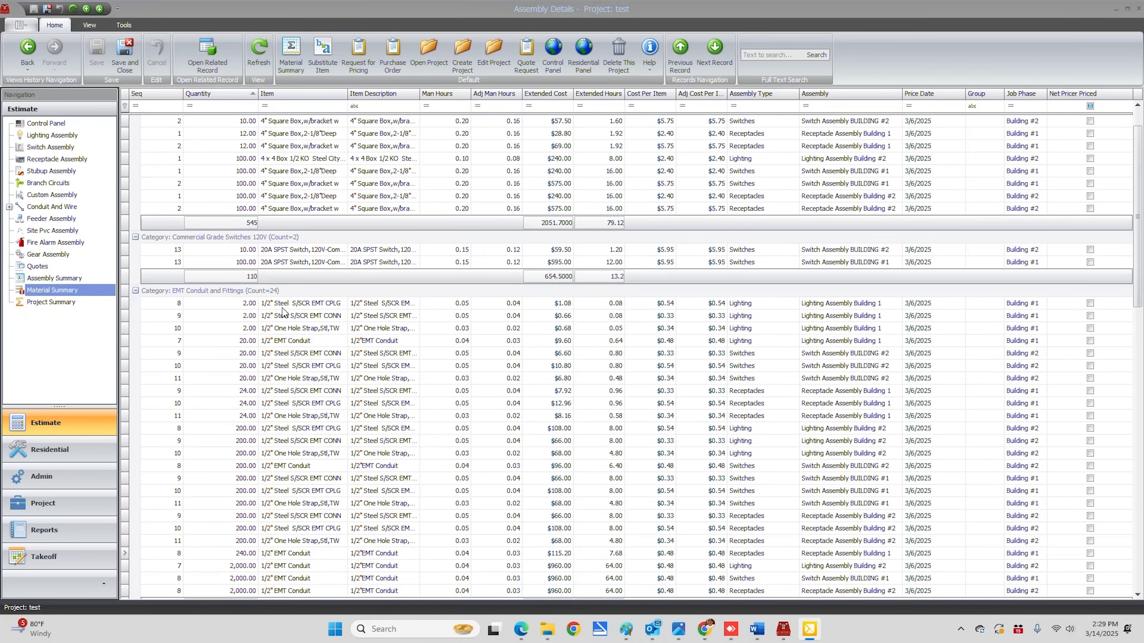
{"action": "left_click", "coordinate": [358, 49]}
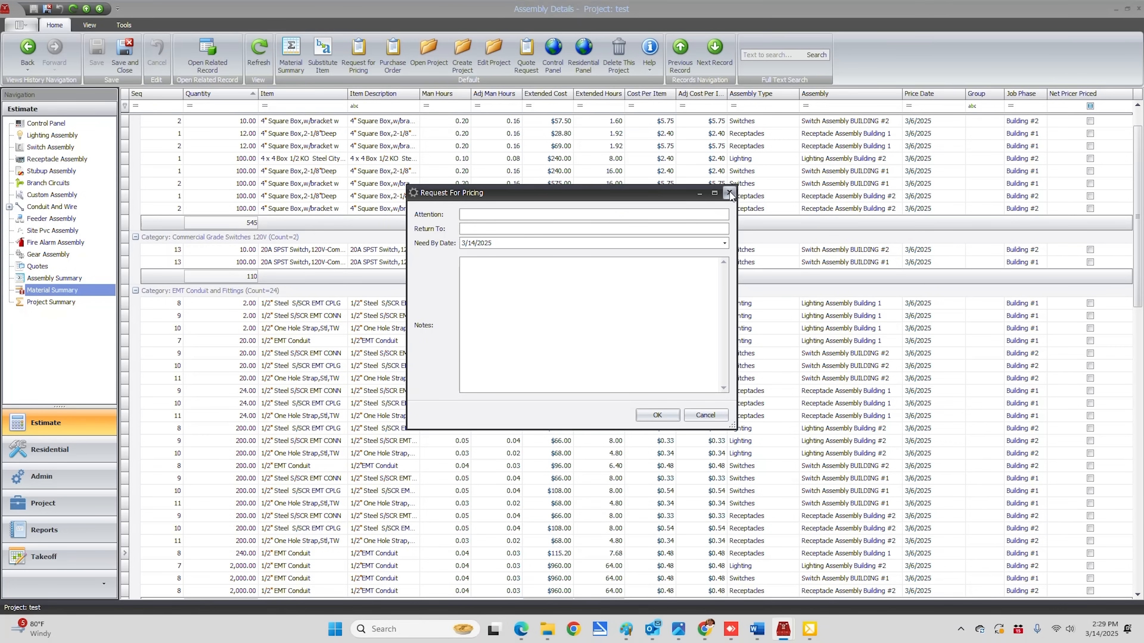
{"action": "left_click", "coordinate": [706, 417]}
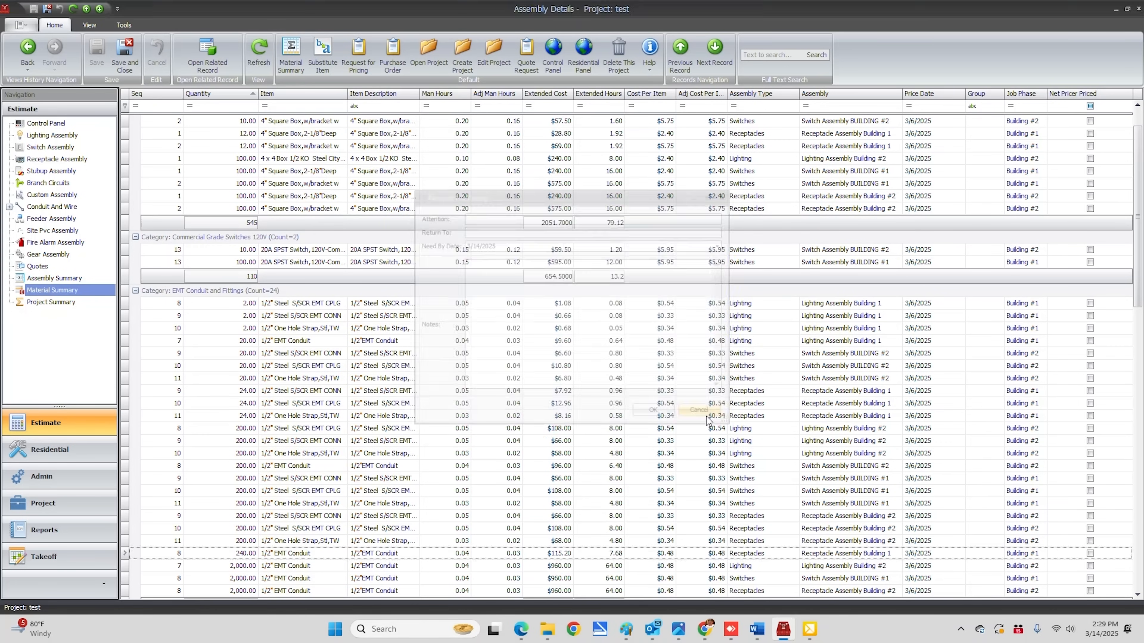
Step: Filter the Item column to 1/2" EMT Conduit, 1/2" One Hole Strap,Stl,TW, 1/2" Steel S/SCR EMT CPLG and 1/2" Steel S/SCR EMT CONN
{"action": "left_click", "coordinate": [344, 94]}
{"action": "scroll", "coordinate": [367, 169], "scroll_direction": "down", "scroll_amount": 2}
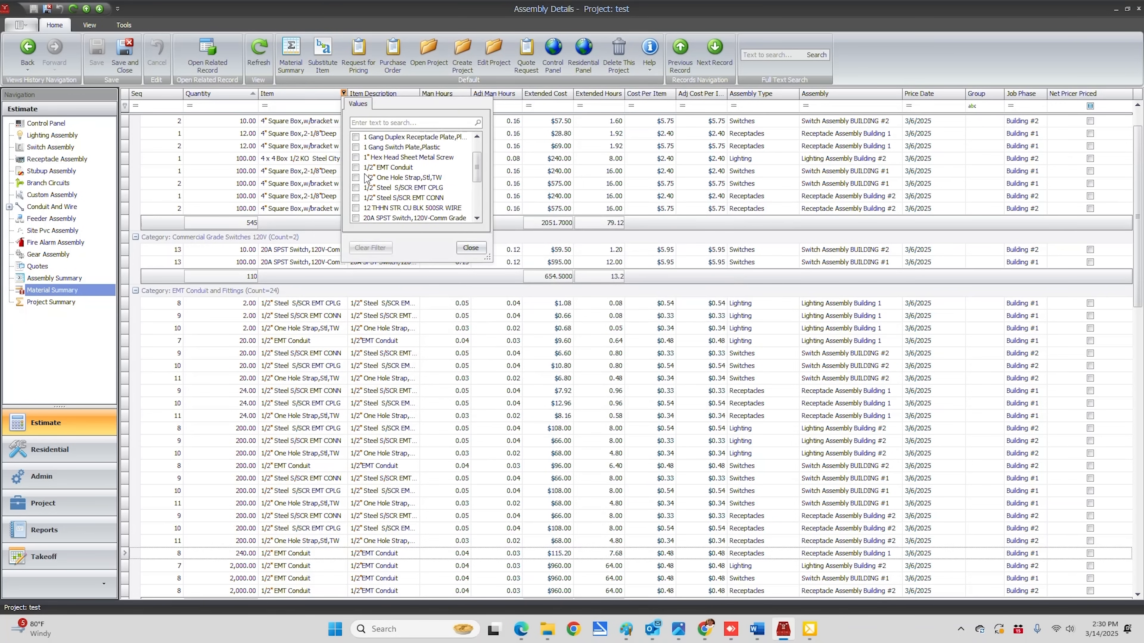
{"action": "left_click", "coordinate": [355, 137]}
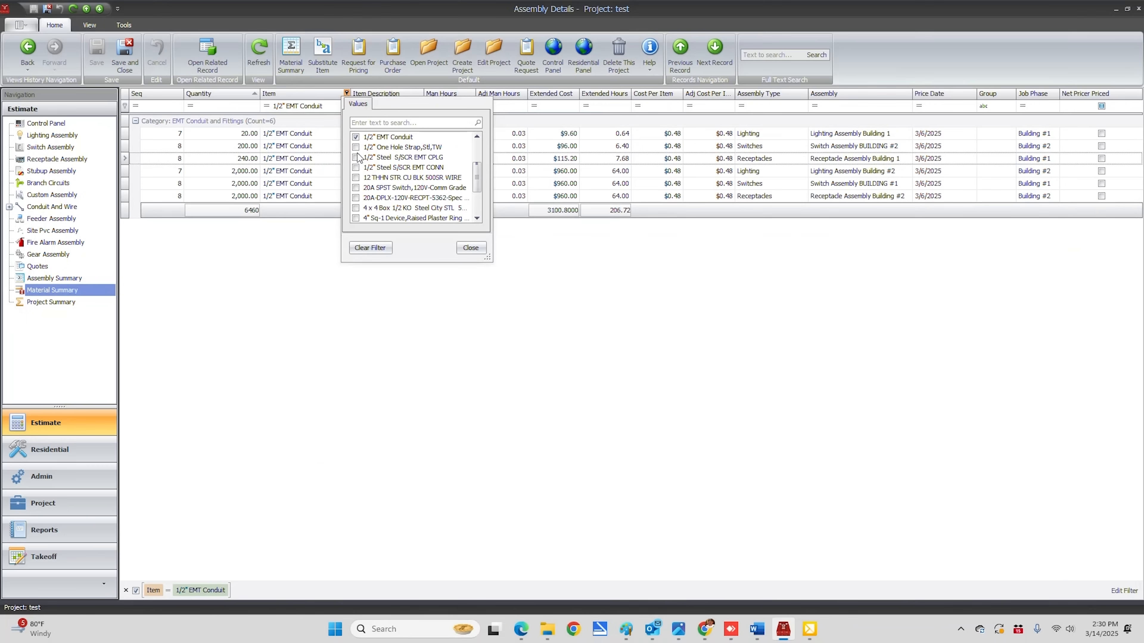
{"action": "left_click", "coordinate": [356, 147]}
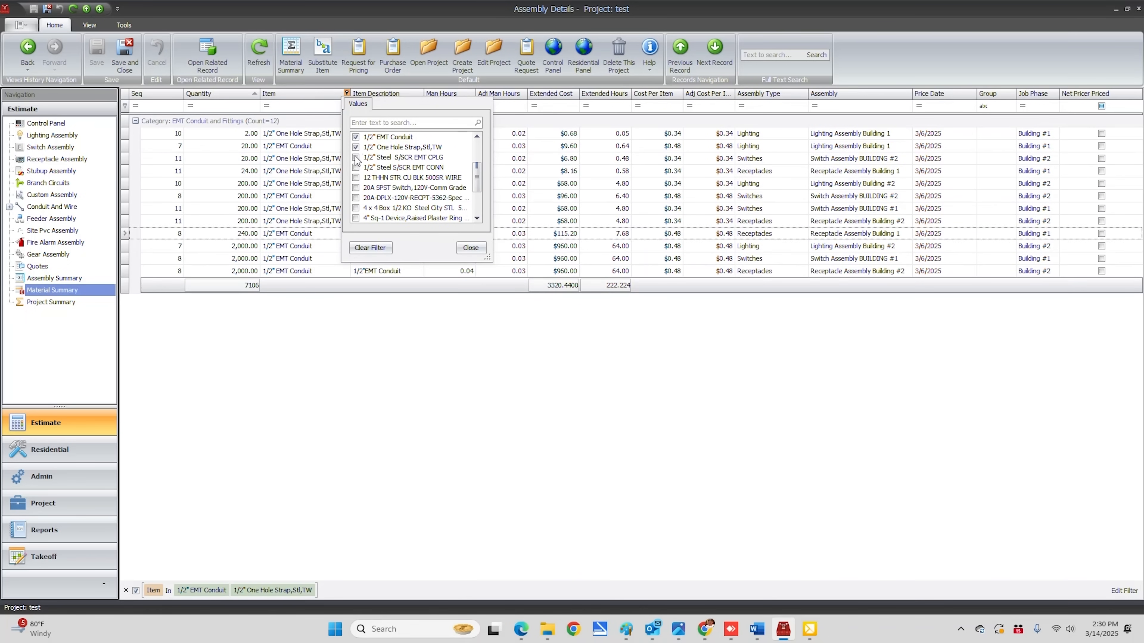
{"action": "left_click", "coordinate": [355, 157]}
{"action": "left_click", "coordinate": [356, 167]}
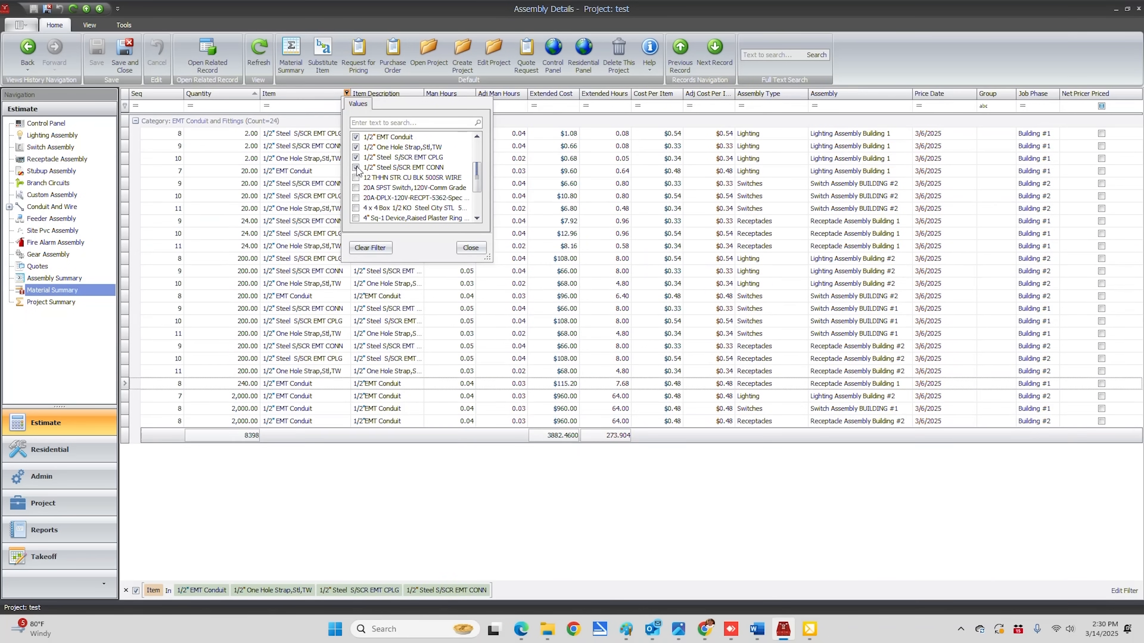
{"action": "left_click", "coordinate": [471, 249]}
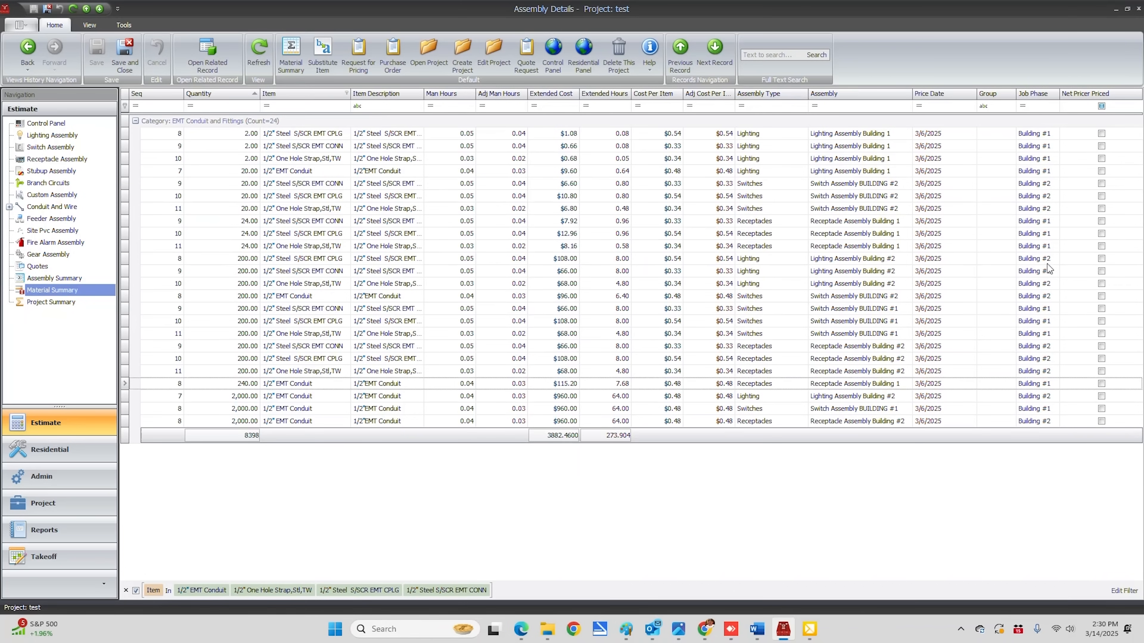
Step: Generate a Request For Pricing report for the filtered EMT items with the default details, review it and close the preview
{"action": "left_click", "coordinate": [366, 55]}
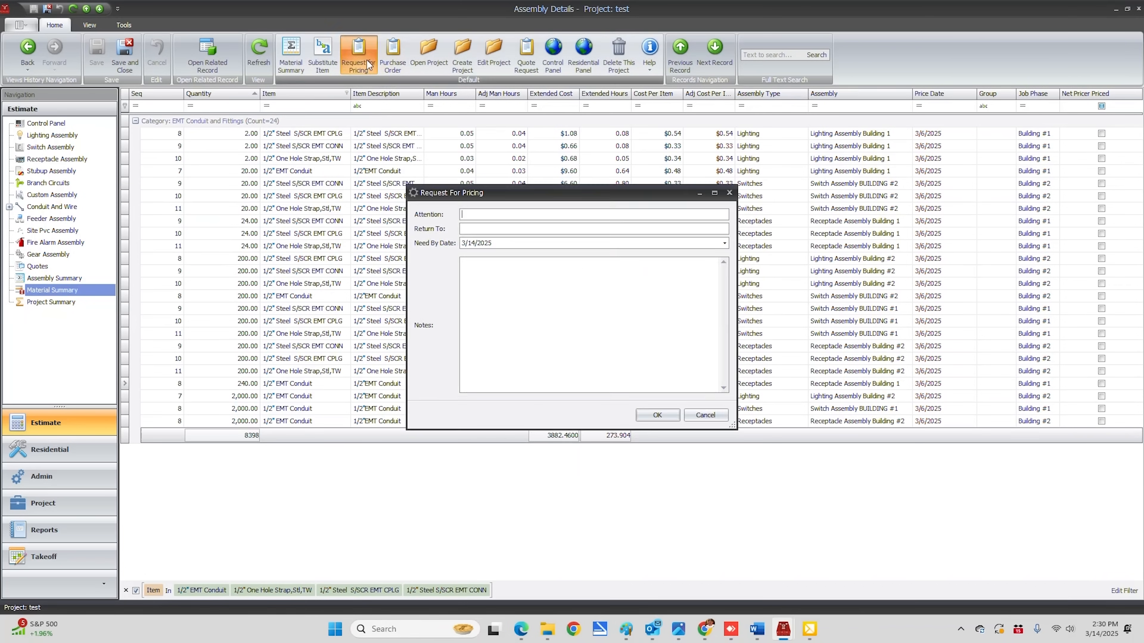
{"action": "left_click", "coordinate": [657, 415]}
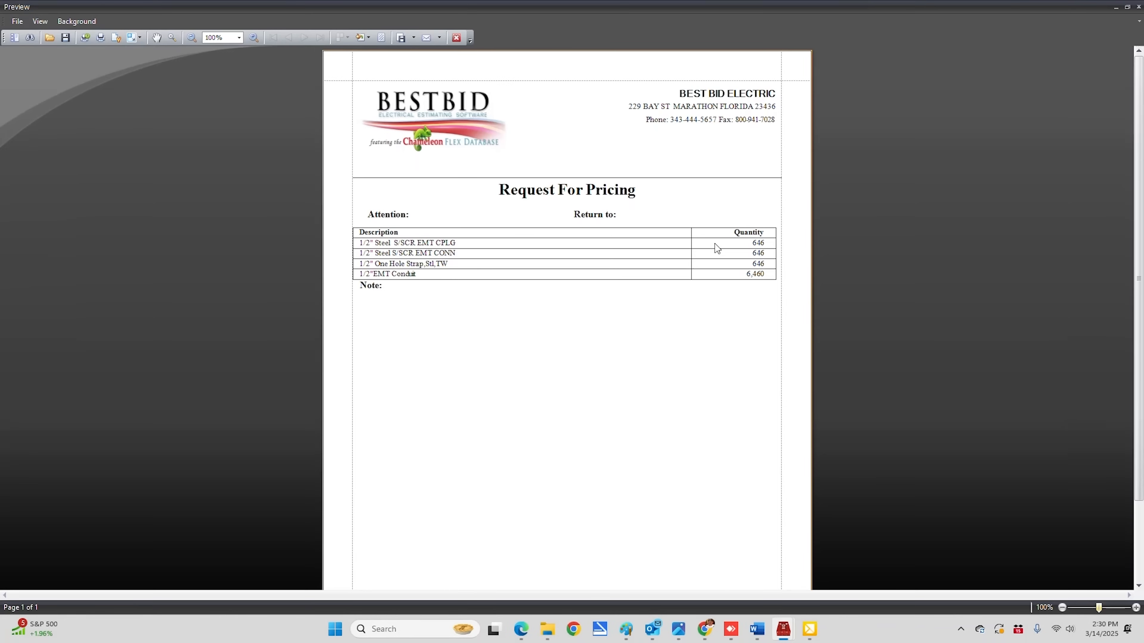
{"action": "scroll", "coordinate": [678, 354], "scroll_direction": "down", "scroll_amount": 2}
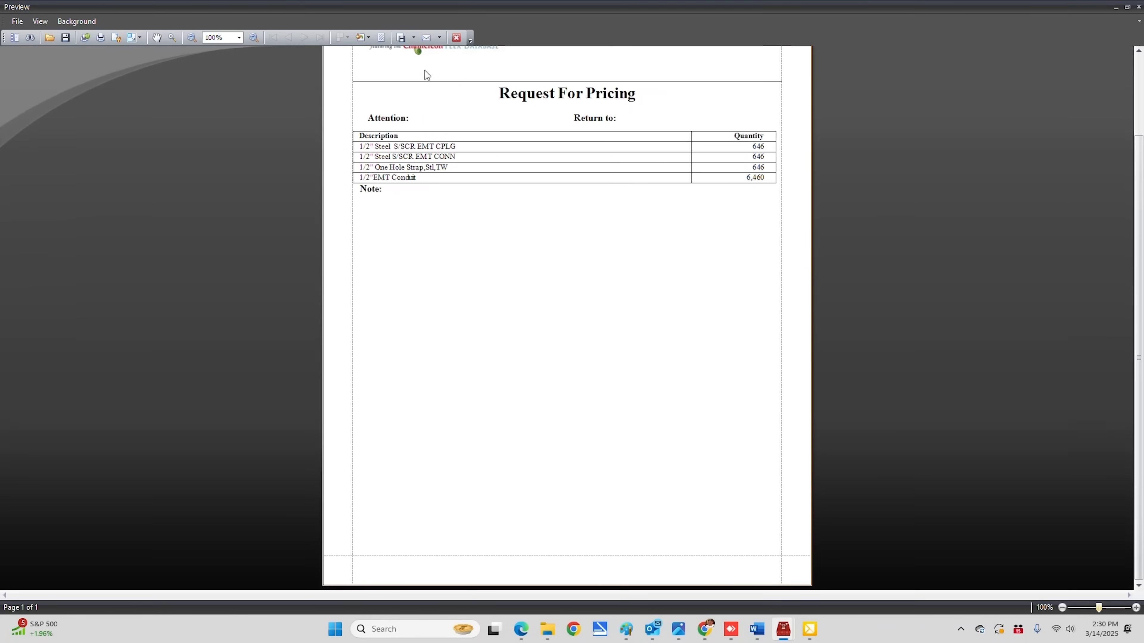
{"action": "left_click", "coordinate": [456, 37]}
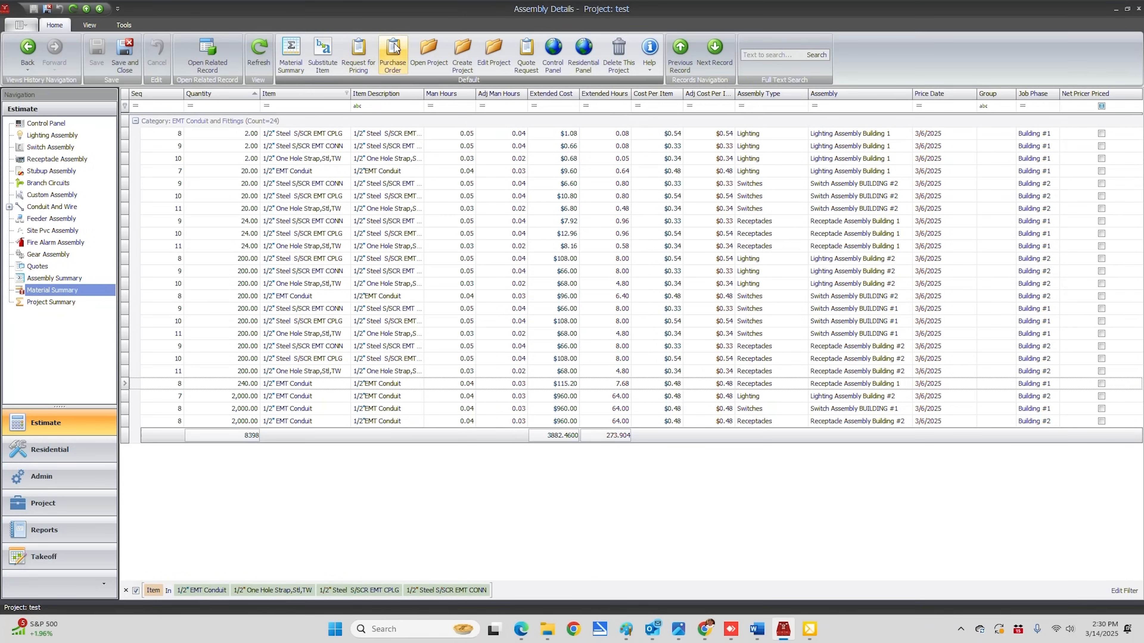
Step: Generate a purchase order for the filtered items with job date 3/14/2025, a recipient and a job number, and close its preview after review
{"action": "left_click", "coordinate": [390, 52]}
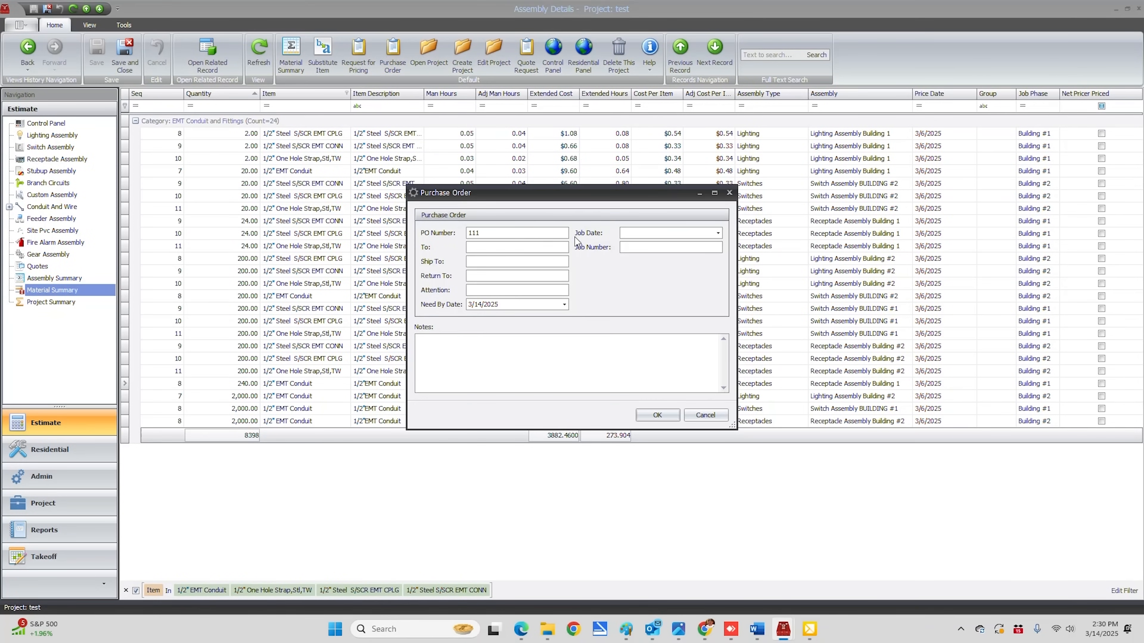
{"action": "left_click", "coordinate": [718, 233]}
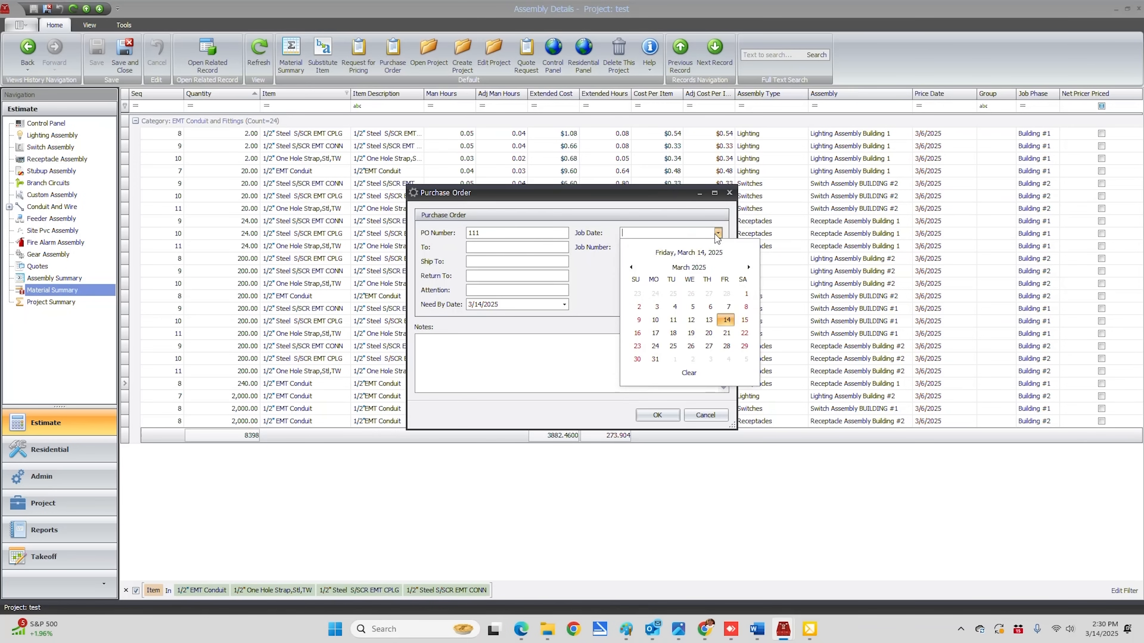
{"action": "left_click", "coordinate": [727, 326]}
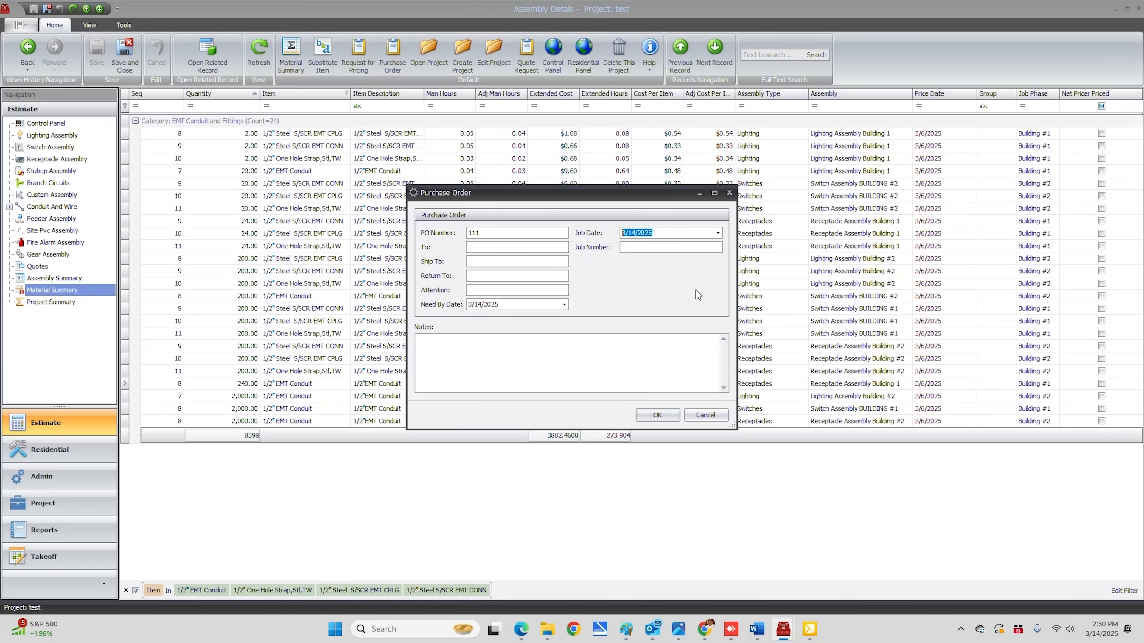
{"action": "left_click", "coordinate": [636, 251]}
{"action": "left_click", "coordinate": [657, 415]}
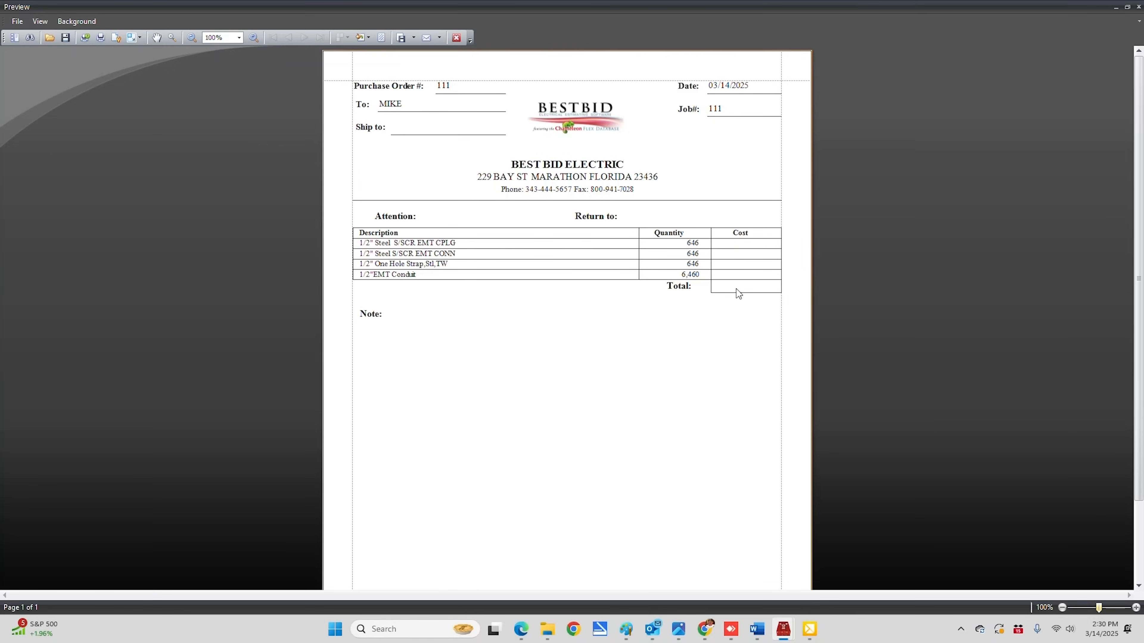
{"action": "left_click", "coordinate": [457, 39]}
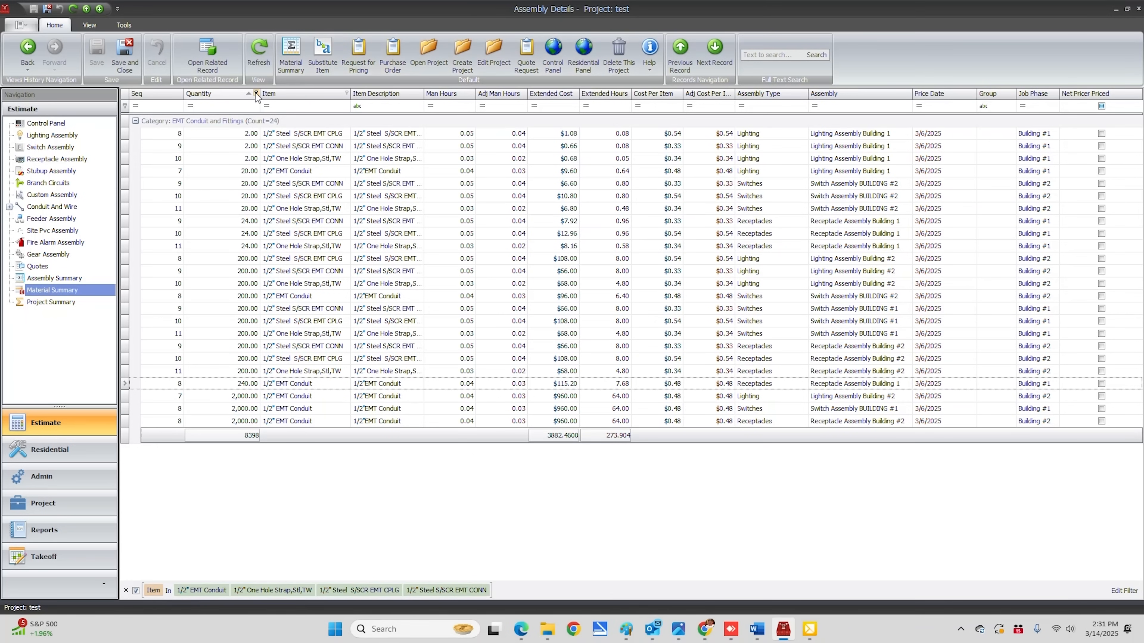
Step: Reset the item filter to all items and review the project's consolidated Material Summary of item quantities
{"action": "left_click", "coordinate": [346, 94]}
{"action": "left_click", "coordinate": [359, 137]}
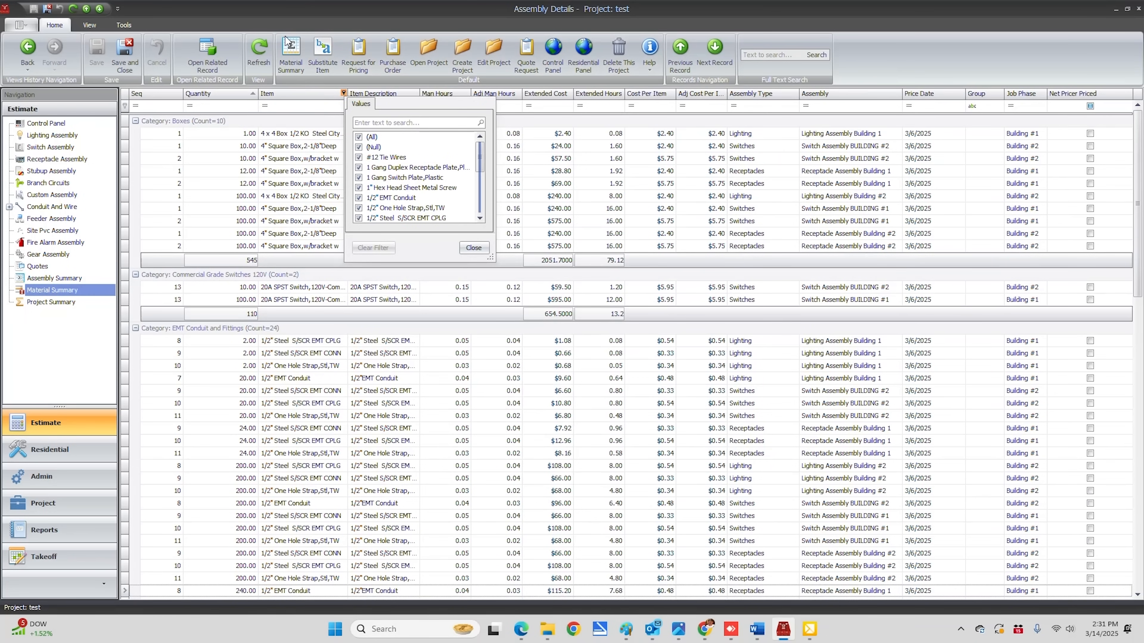
{"action": "left_click", "coordinate": [289, 45]}
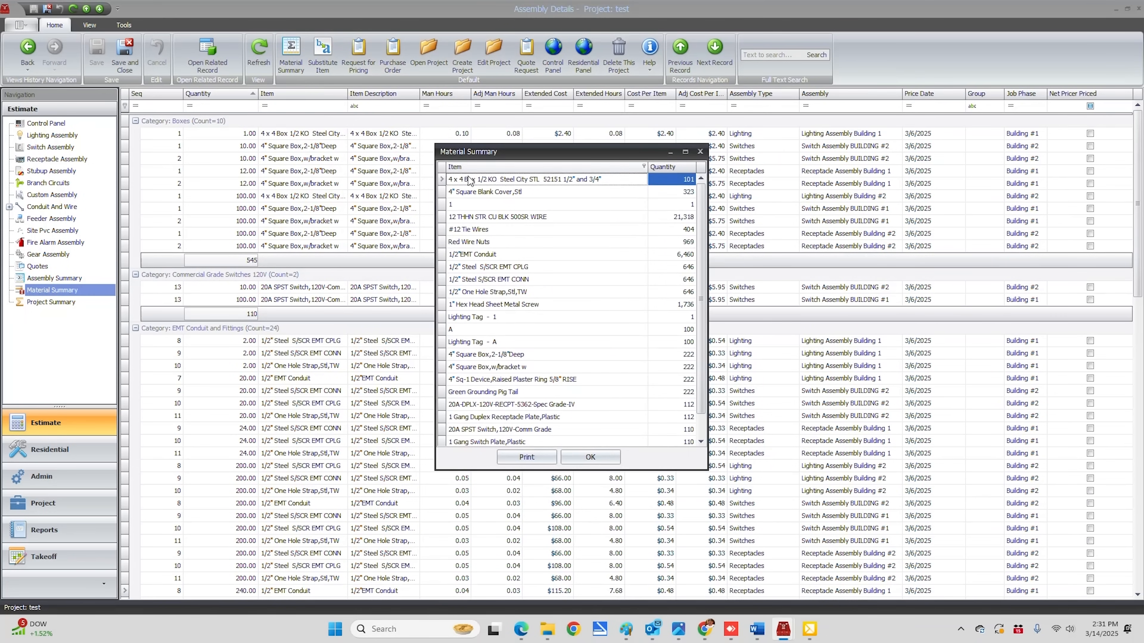
{"action": "scroll", "coordinate": [482, 196], "scroll_direction": "down", "scroll_amount": 1}
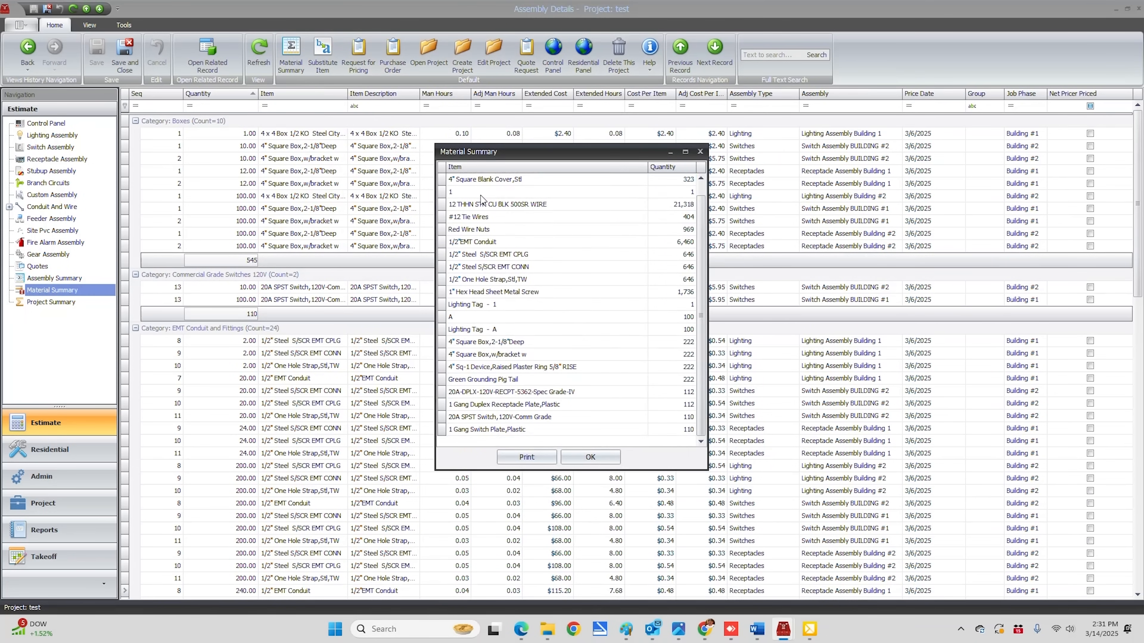
{"action": "scroll", "coordinate": [485, 232], "scroll_direction": "up", "scroll_amount": 1}
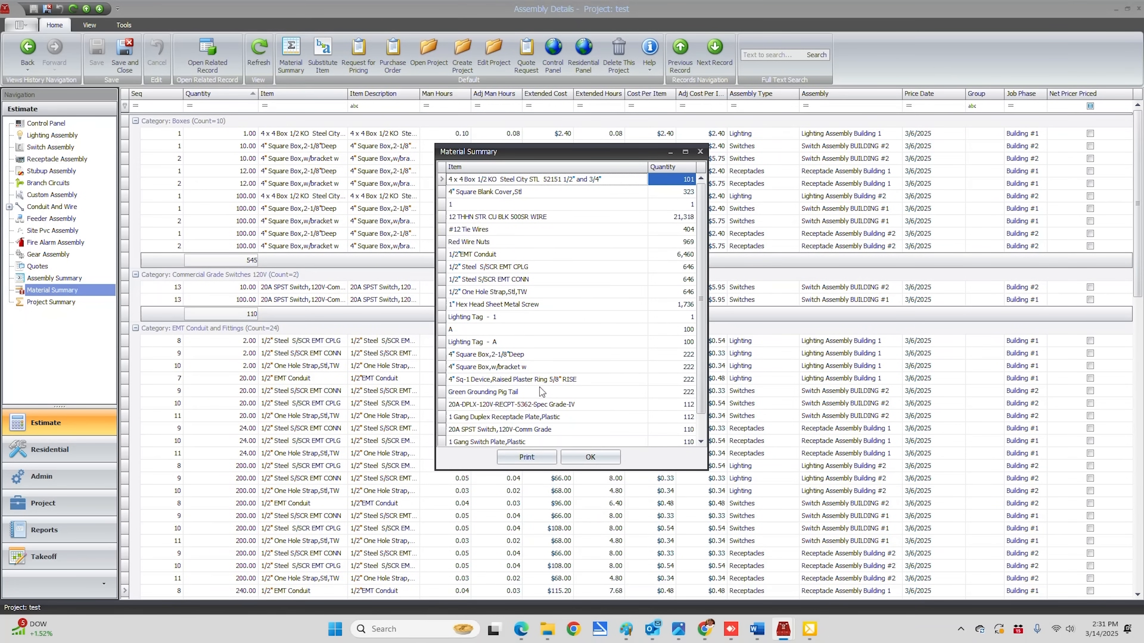
{"action": "left_click", "coordinate": [598, 459]}
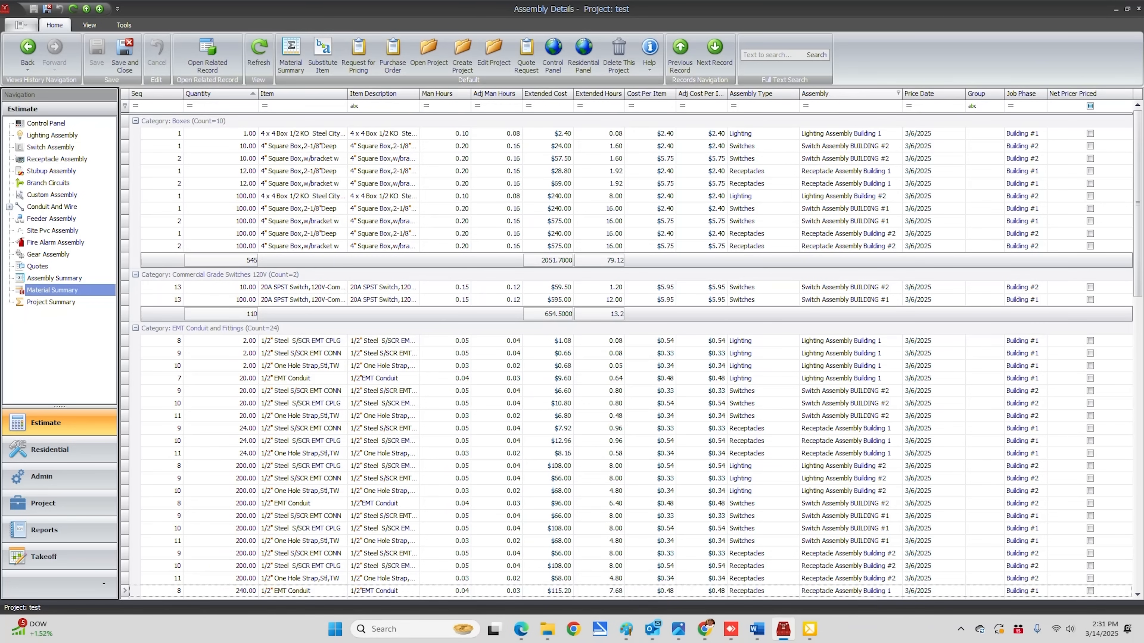
Step: Remove the Group column from the material list using the Column Chooser
{"action": "right_click", "coordinate": [840, 99]}
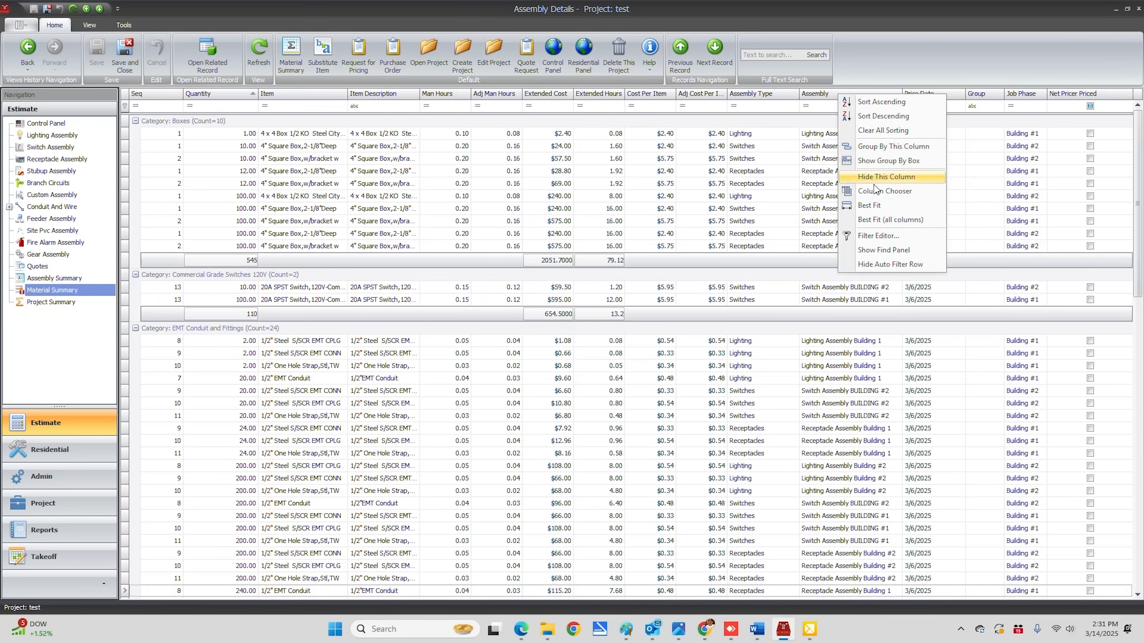
{"action": "left_click", "coordinate": [866, 192]}
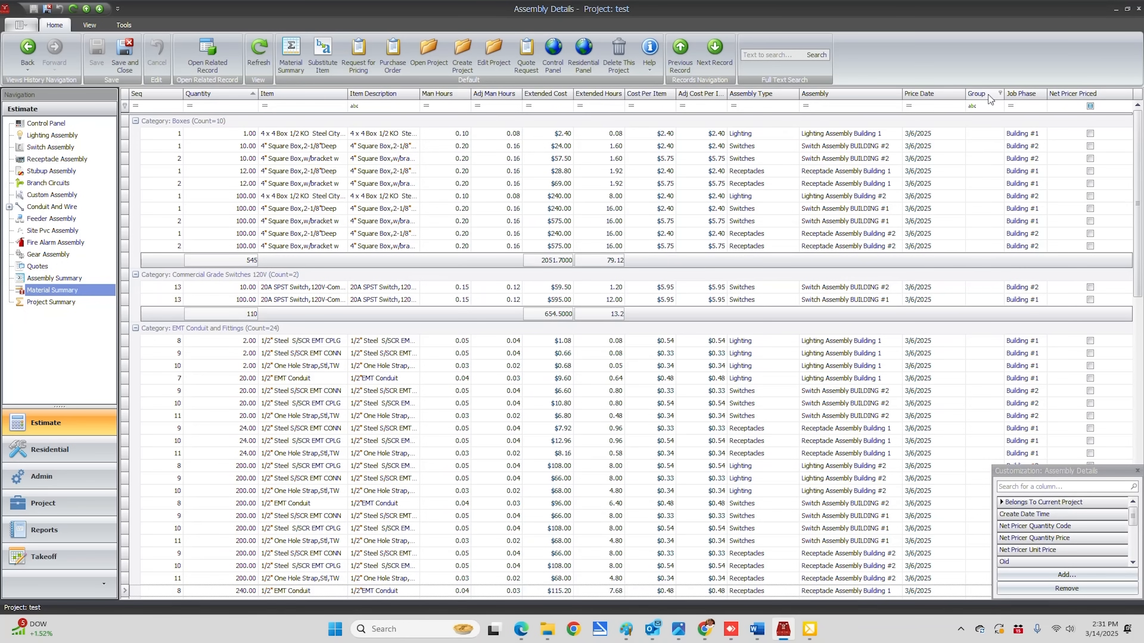
{"action": "left_click_drag", "start_coordinate": [988, 95], "coordinate": [1041, 569]}
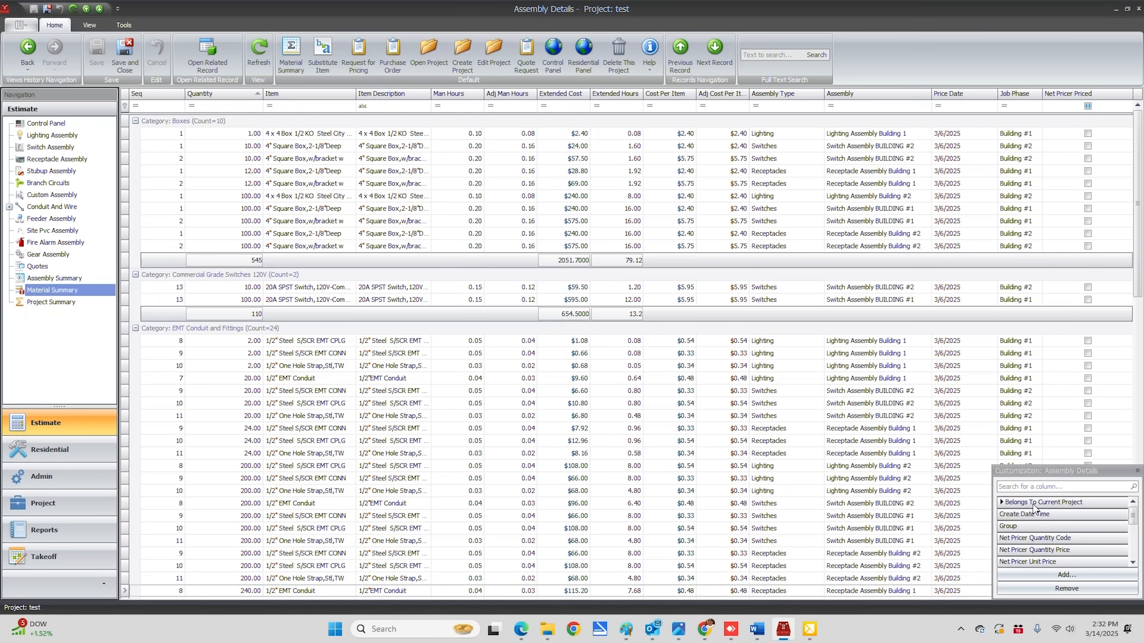
Step: Examine the additional Assembly and Project fields available as columns, and close the column customization without adding any
{"action": "left_click", "coordinate": [1064, 576]}
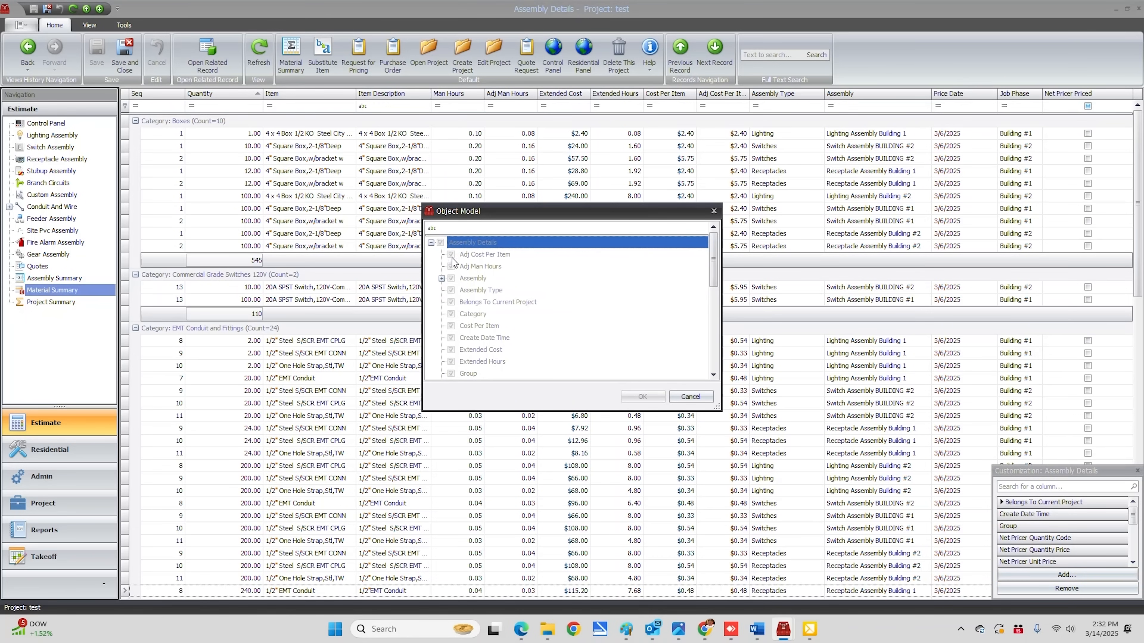
{"action": "left_click", "coordinate": [442, 278]}
{"action": "scroll", "coordinate": [520, 277], "scroll_direction": "down", "scroll_amount": 2}
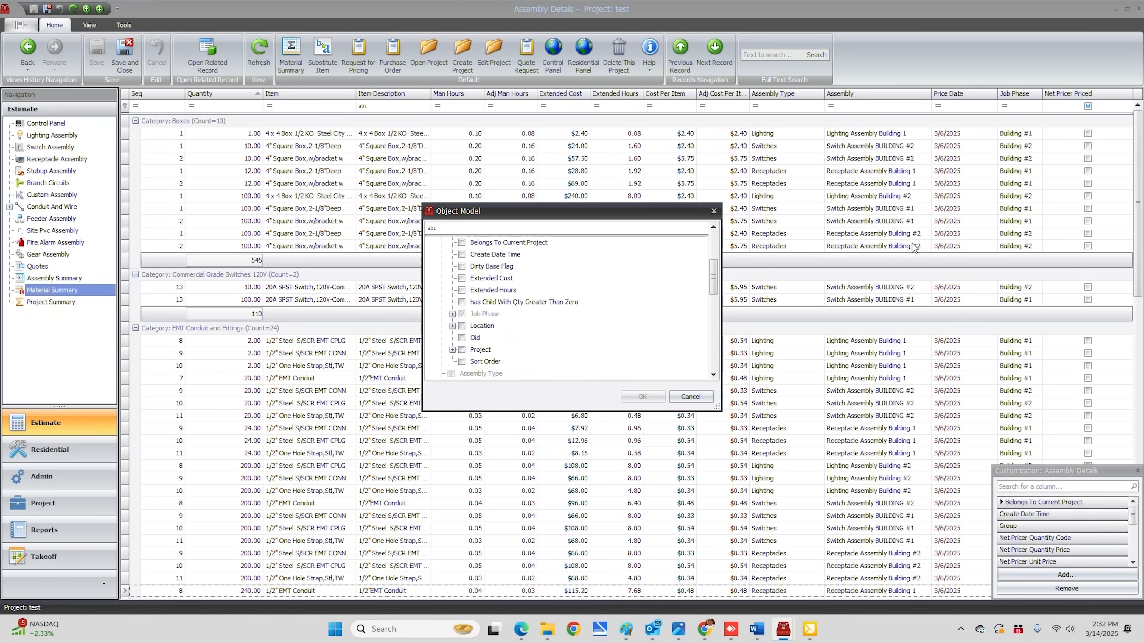
{"action": "scroll", "coordinate": [484, 321], "scroll_direction": "down", "scroll_amount": 1}
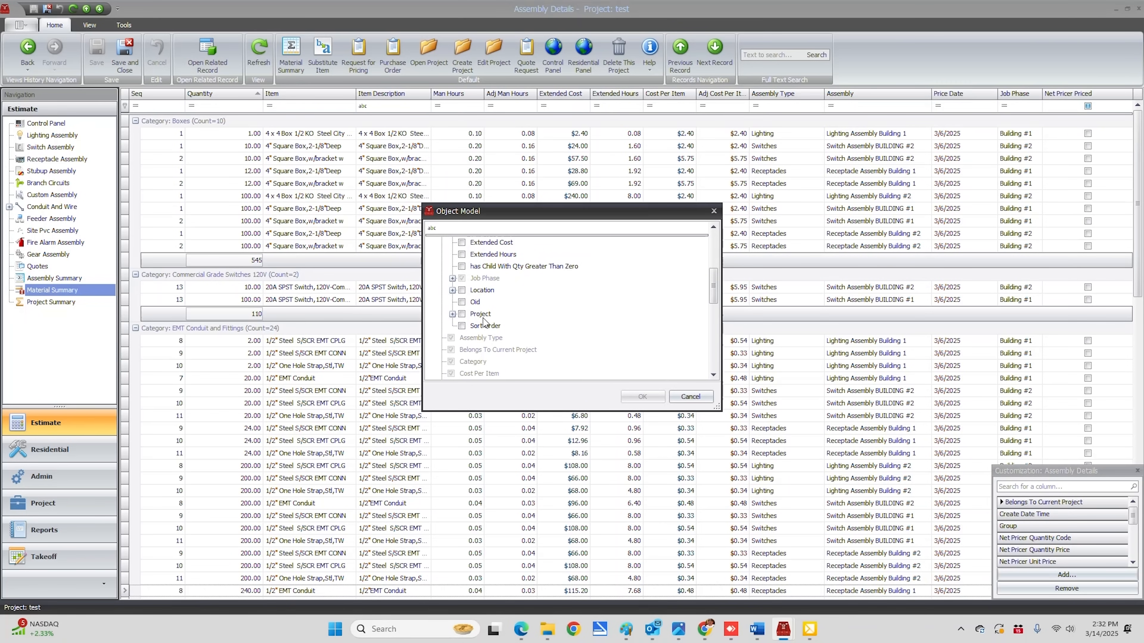
{"action": "left_click", "coordinate": [452, 314]}
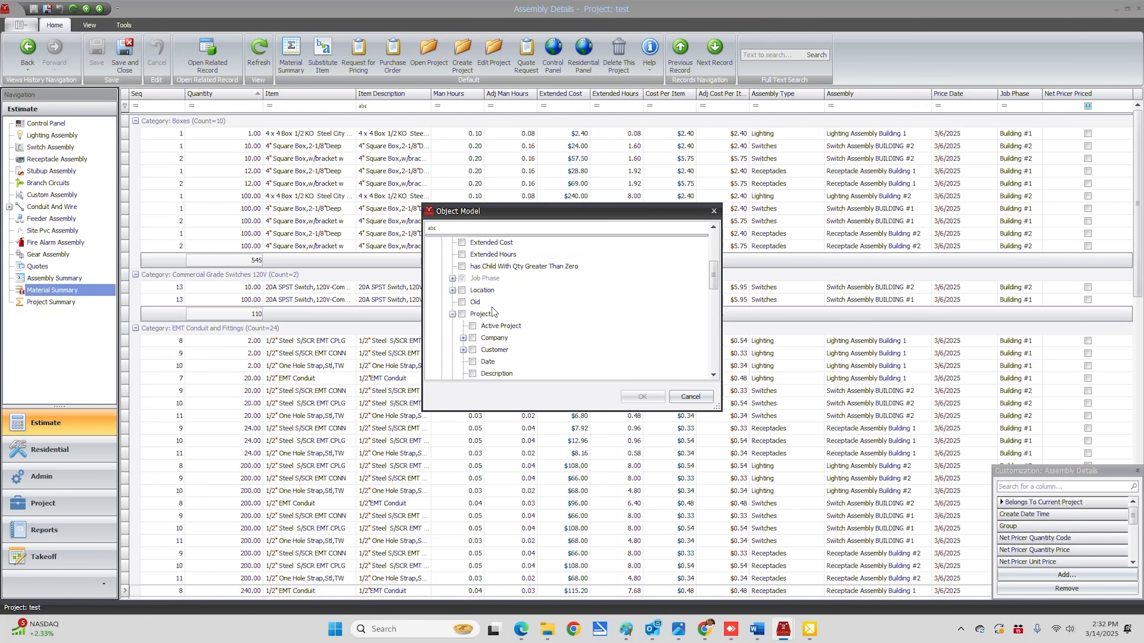
{"action": "scroll", "coordinate": [495, 313], "scroll_direction": "down", "scroll_amount": 10}
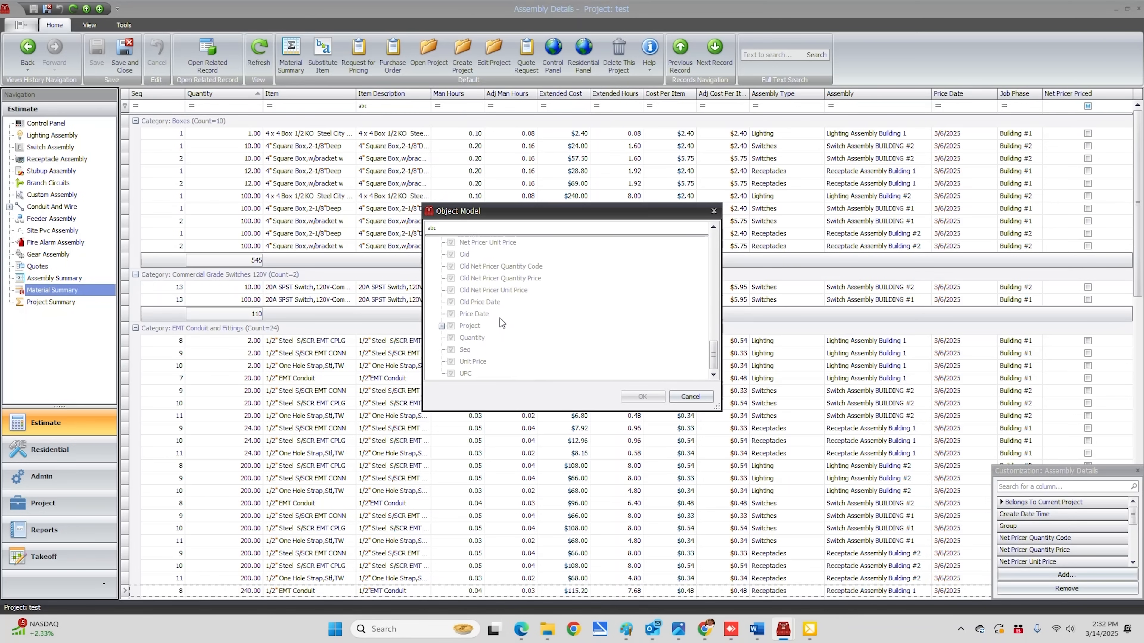
{"action": "left_click", "coordinate": [690, 397]}
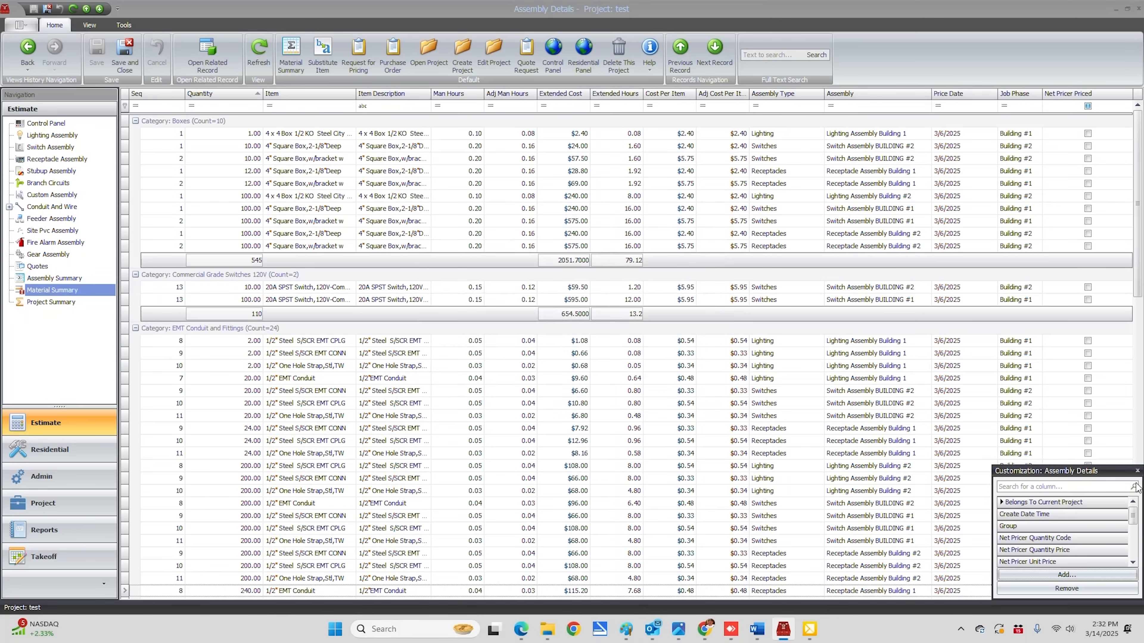
{"action": "left_click", "coordinate": [1137, 471]}
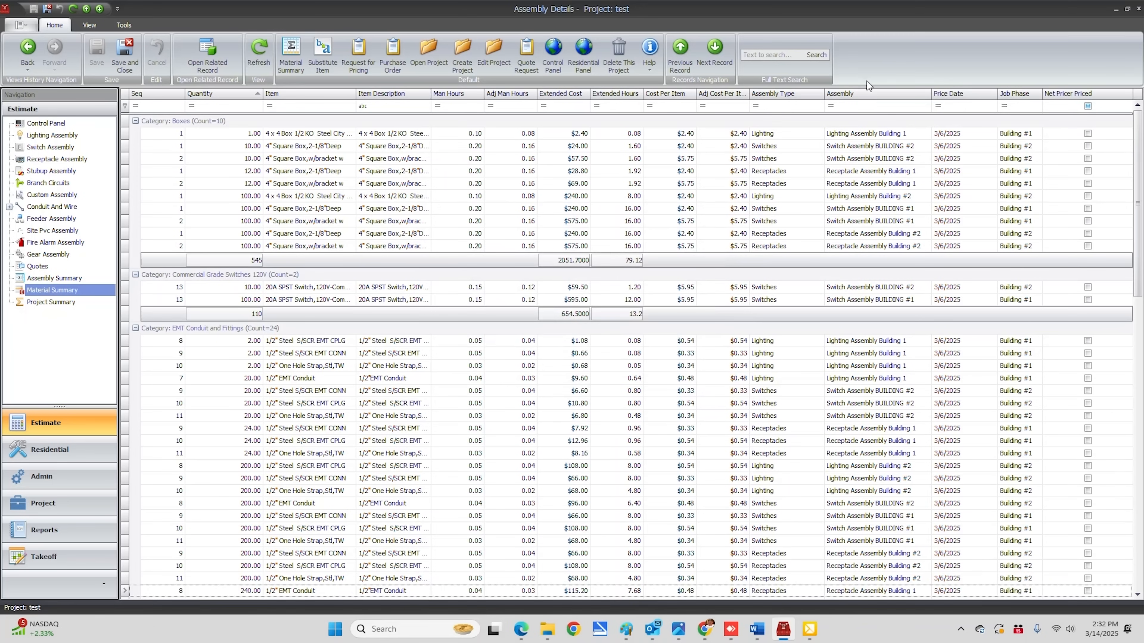
Step: Open the 1/2" EMT Conduit item's related record, set its original cost to $0.48, and save and close it
{"action": "right_click", "coordinate": [865, 95]}
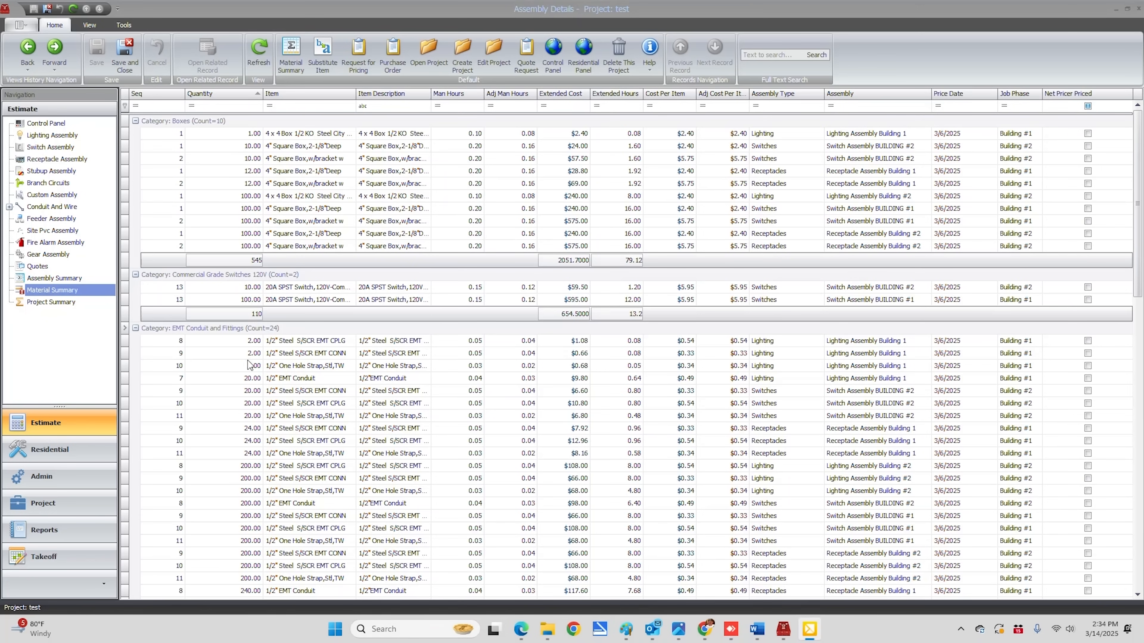
{"action": "left_click", "coordinate": [288, 382]}
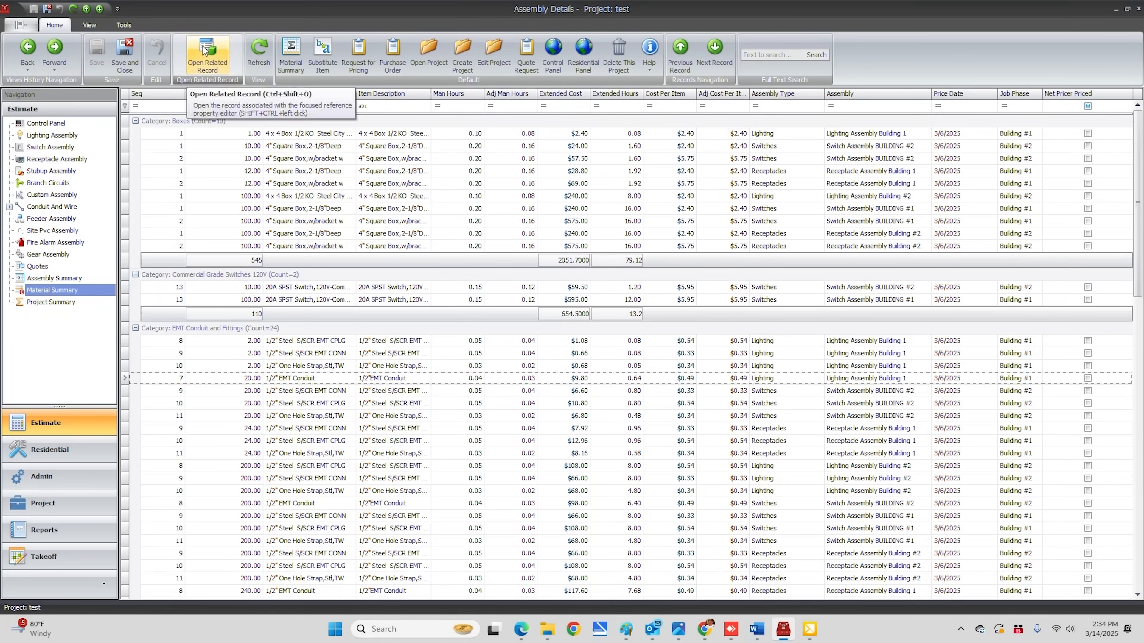
{"action": "left_click", "coordinate": [208, 51]}
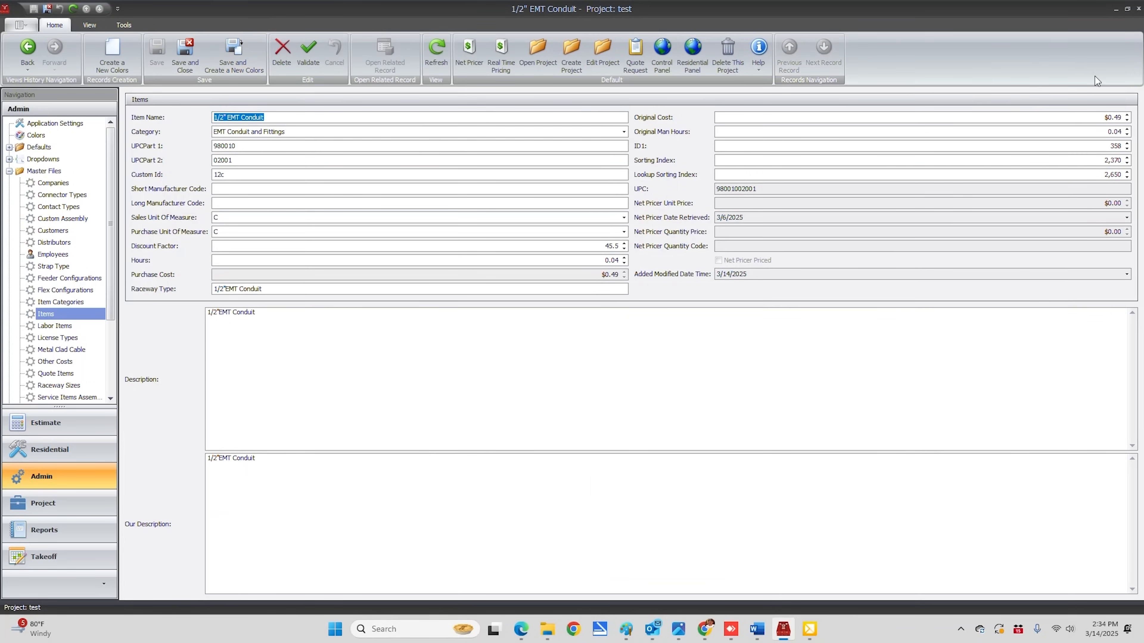
{"action": "left_click", "coordinate": [1121, 117]}
{"action": "key", "text": "BackSpace"}
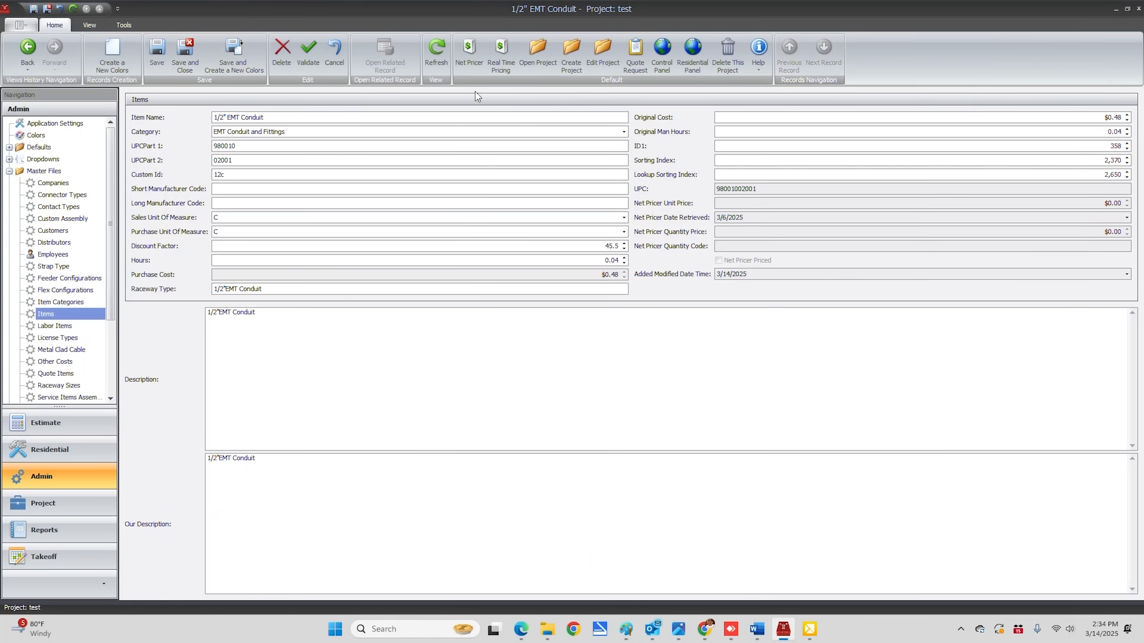
{"action": "left_click", "coordinate": [181, 46]}
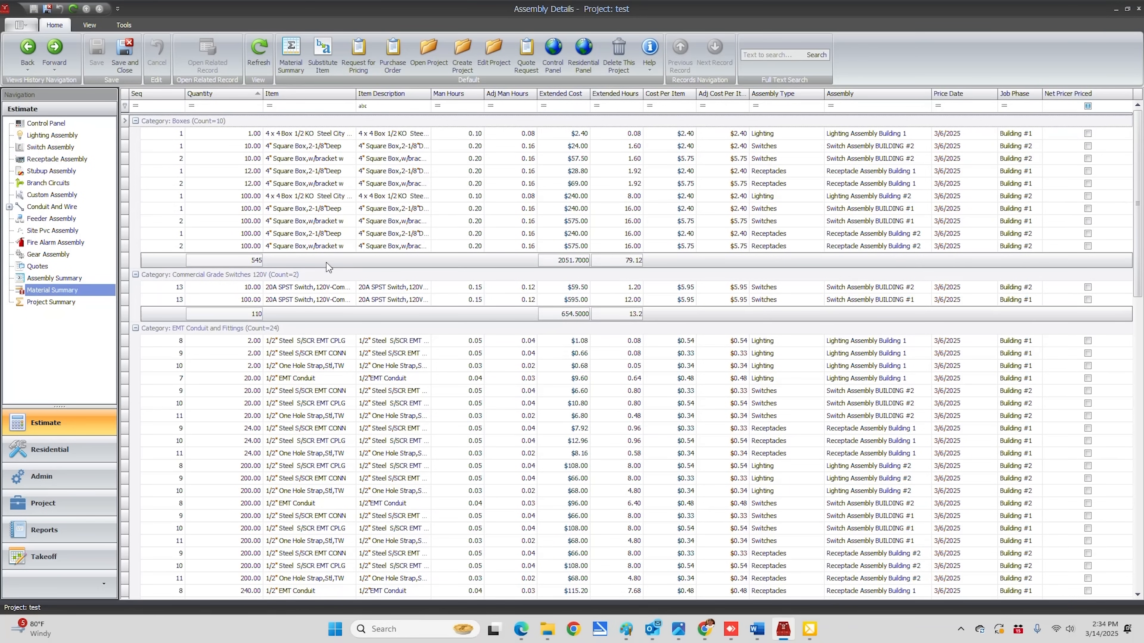
Step: Filter the material list's Item column to show only 1/2" EMT Conduit
{"action": "left_click", "coordinate": [352, 94]}
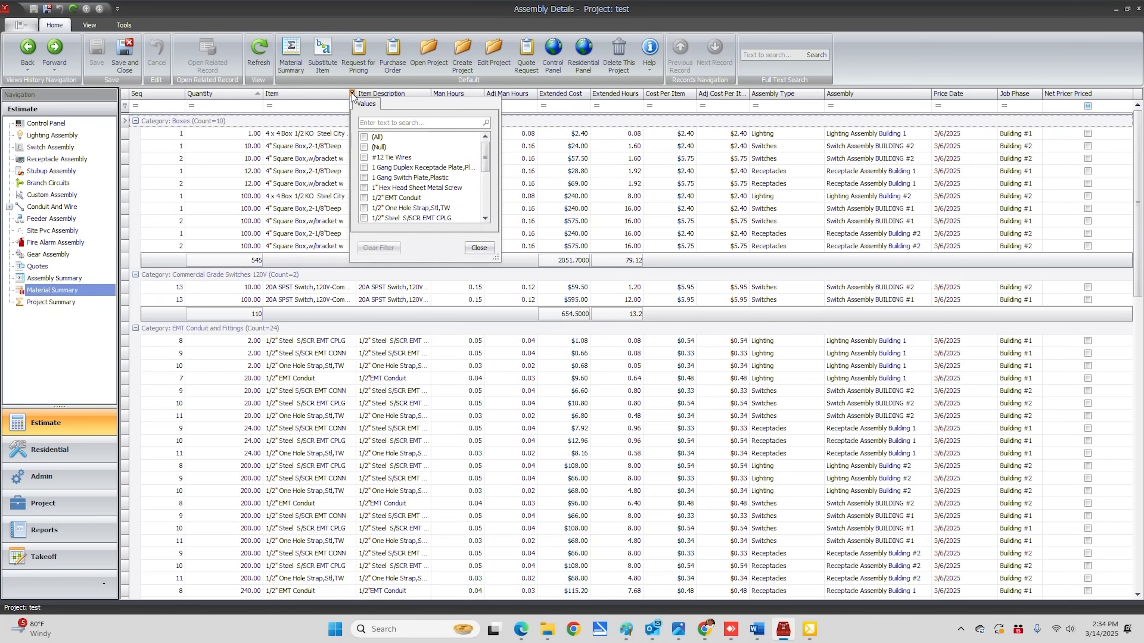
{"action": "left_click", "coordinate": [365, 198]}
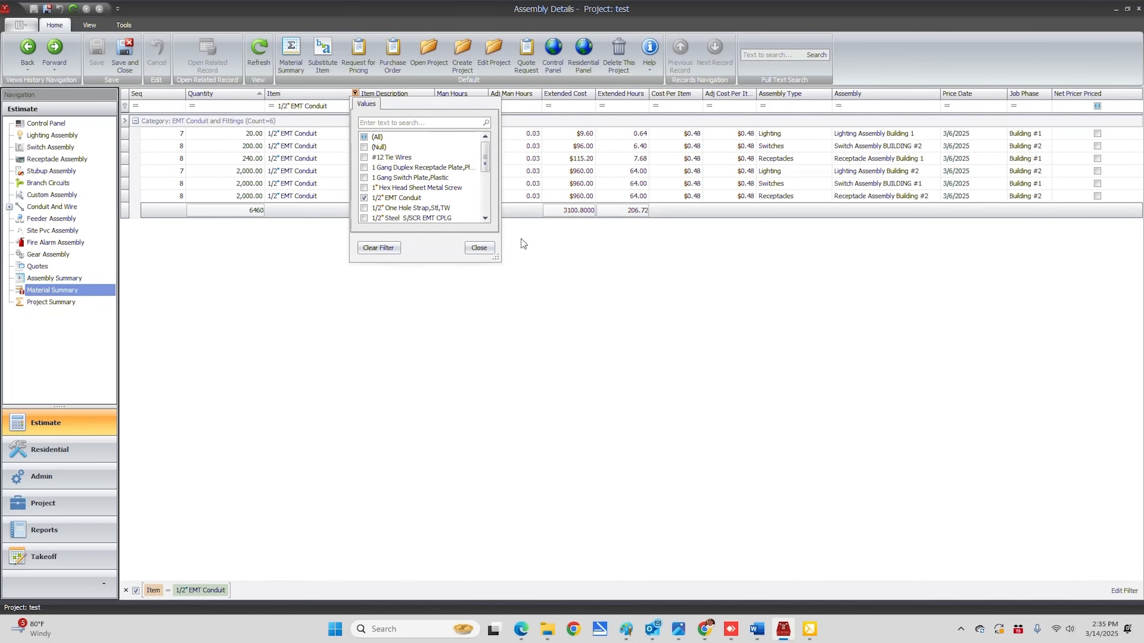
{"action": "left_click", "coordinate": [479, 248]}
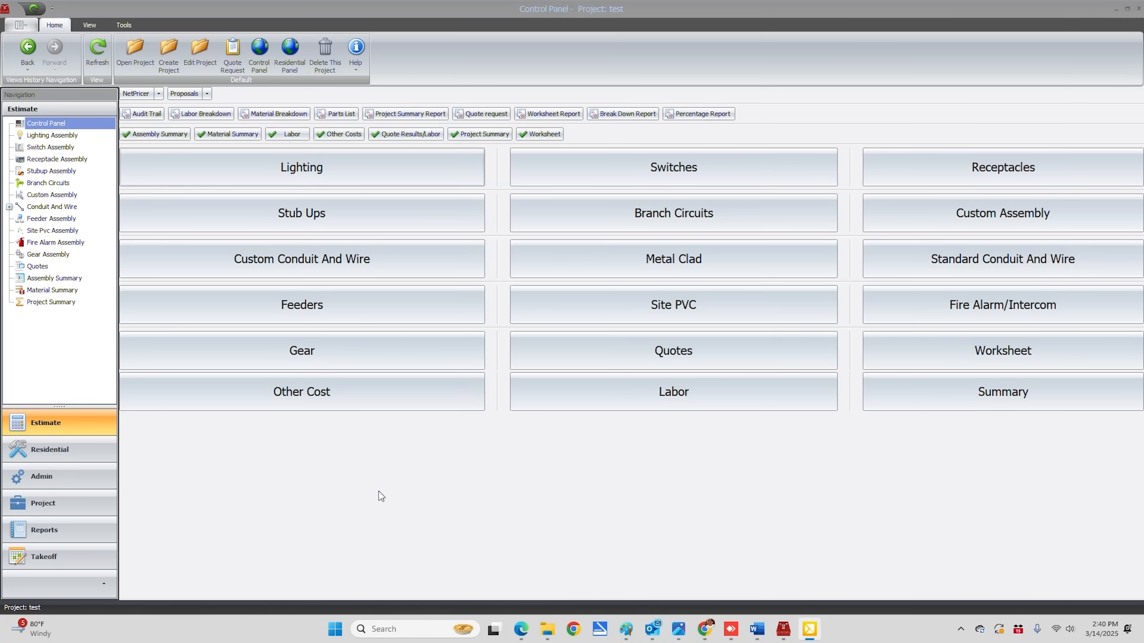
Step: Examine the assembly details of Lighting Assembly Building 1, including its job phase, and return to the Control Panel
{"action": "left_click", "coordinate": [304, 169]}
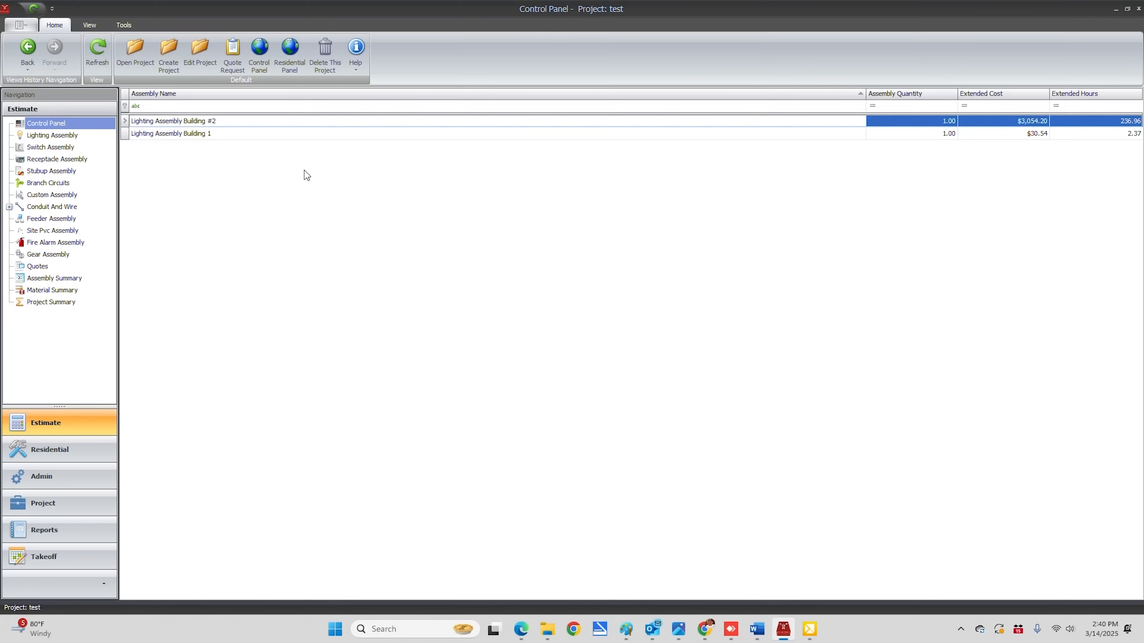
{"action": "double_click", "coordinate": [196, 134]}
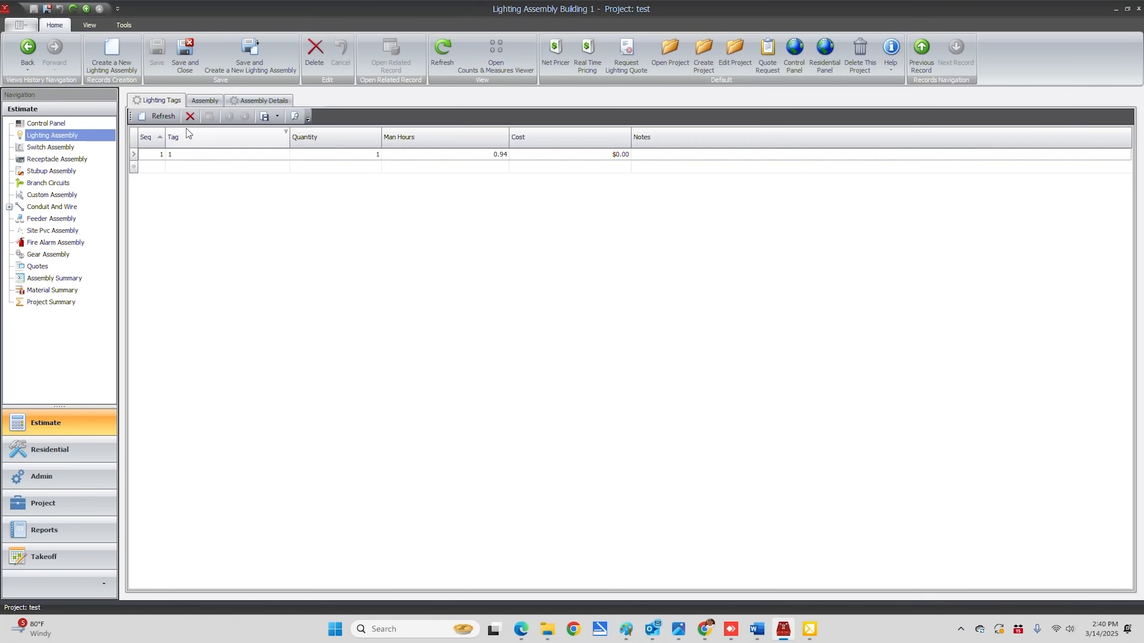
{"action": "left_click", "coordinate": [262, 100]}
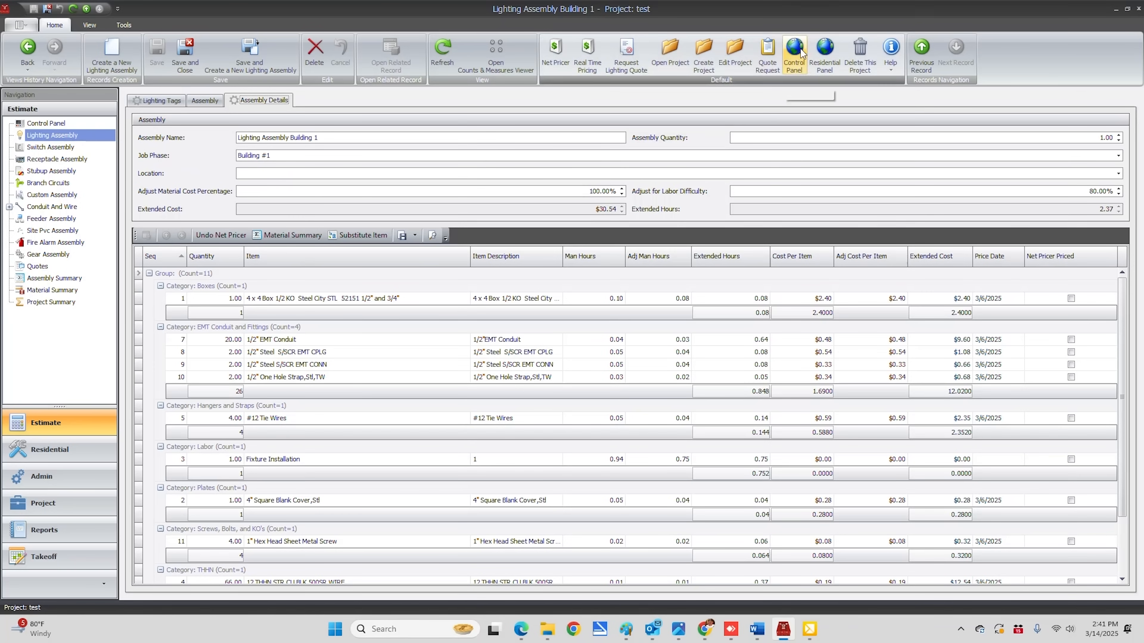
{"action": "left_click", "coordinate": [788, 52]}
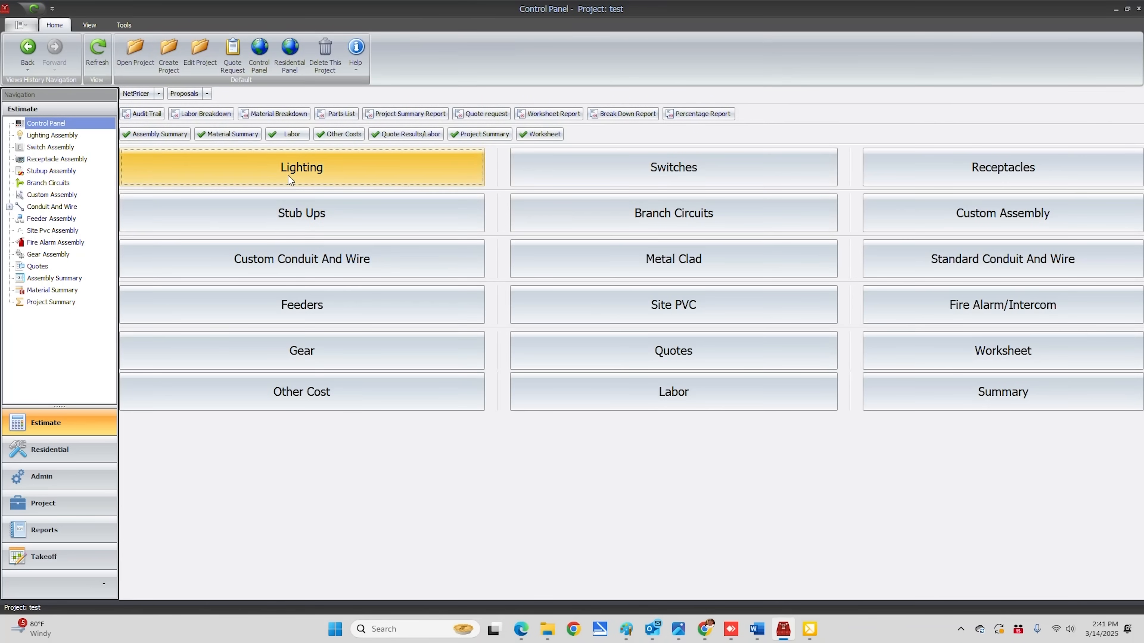
Step: Export the project's Assembly Summary to the Desktop as an XLS file named Assembly 123
{"action": "left_click", "coordinate": [63, 280]}
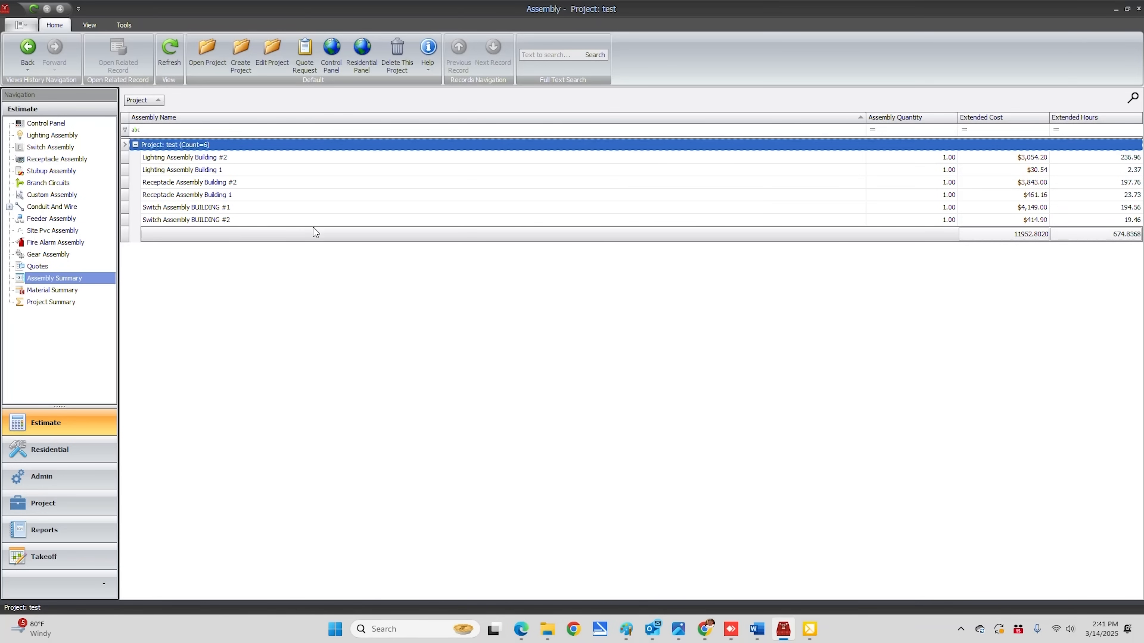
{"action": "left_click", "coordinate": [26, 27]}
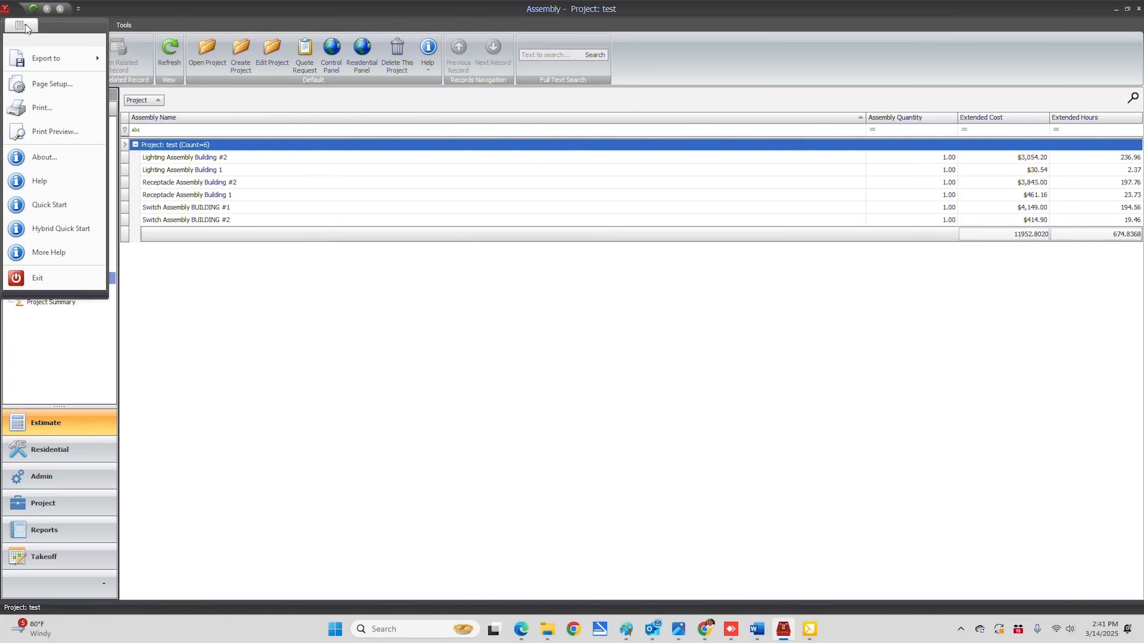
{"action": "mouse_move", "coordinate": [39, 61]}
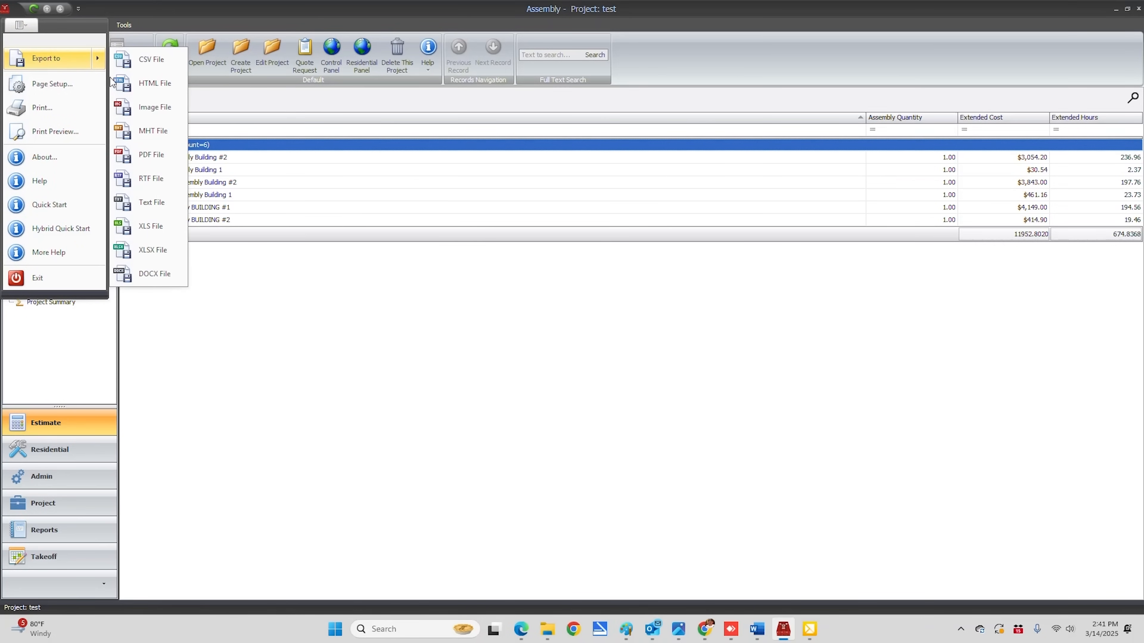
{"action": "left_click", "coordinate": [146, 225]}
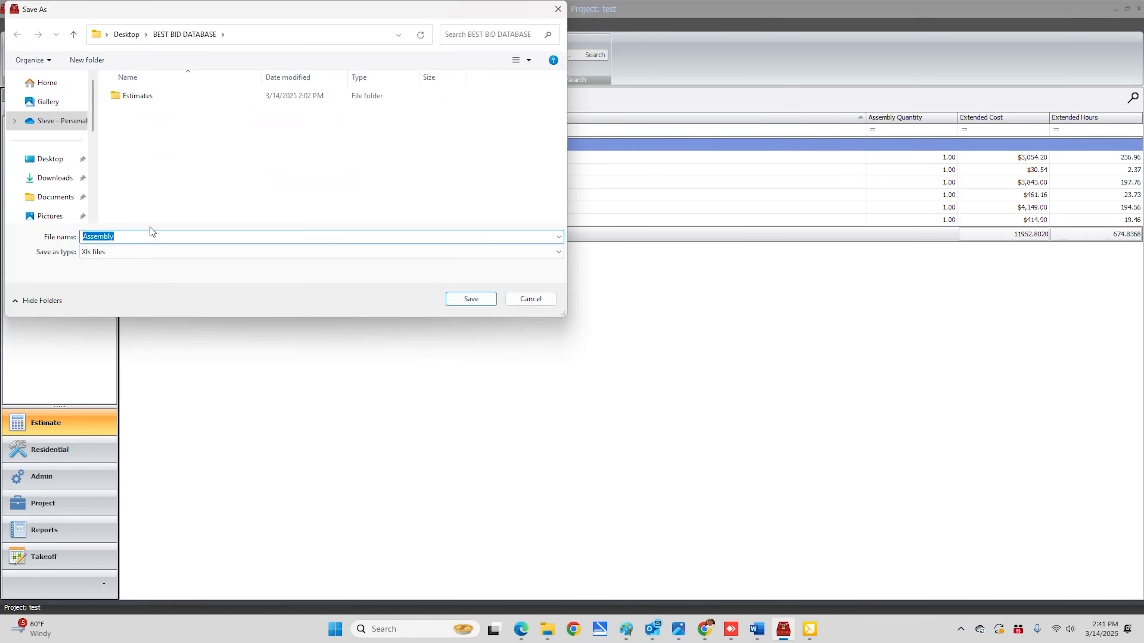
{"action": "left_click", "coordinate": [51, 161]}
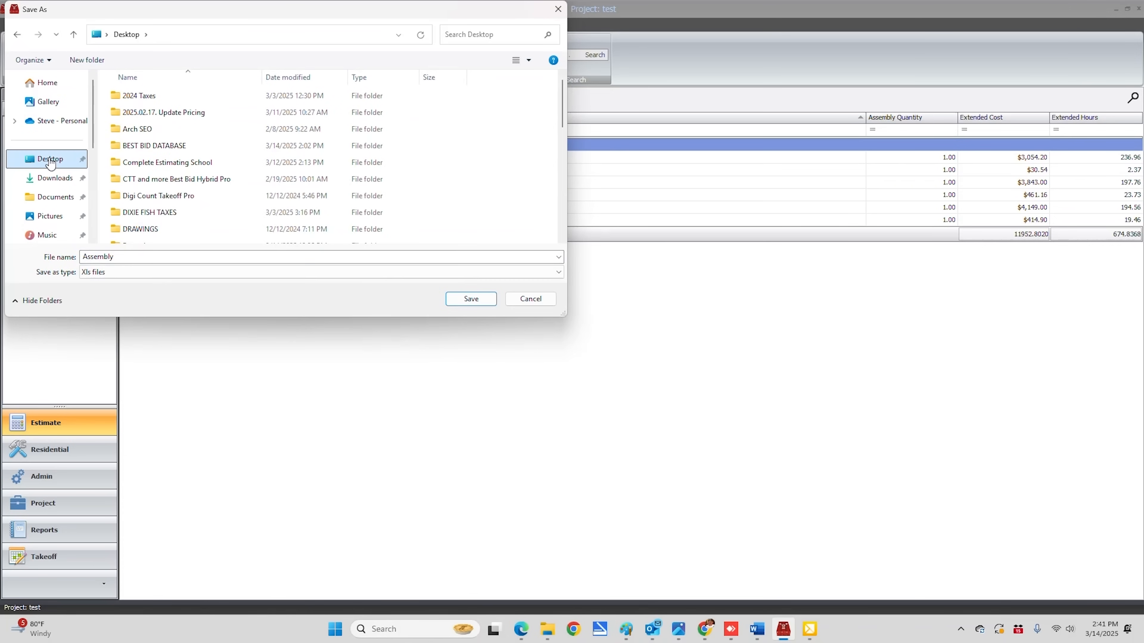
{"action": "double_click", "coordinate": [120, 256]}
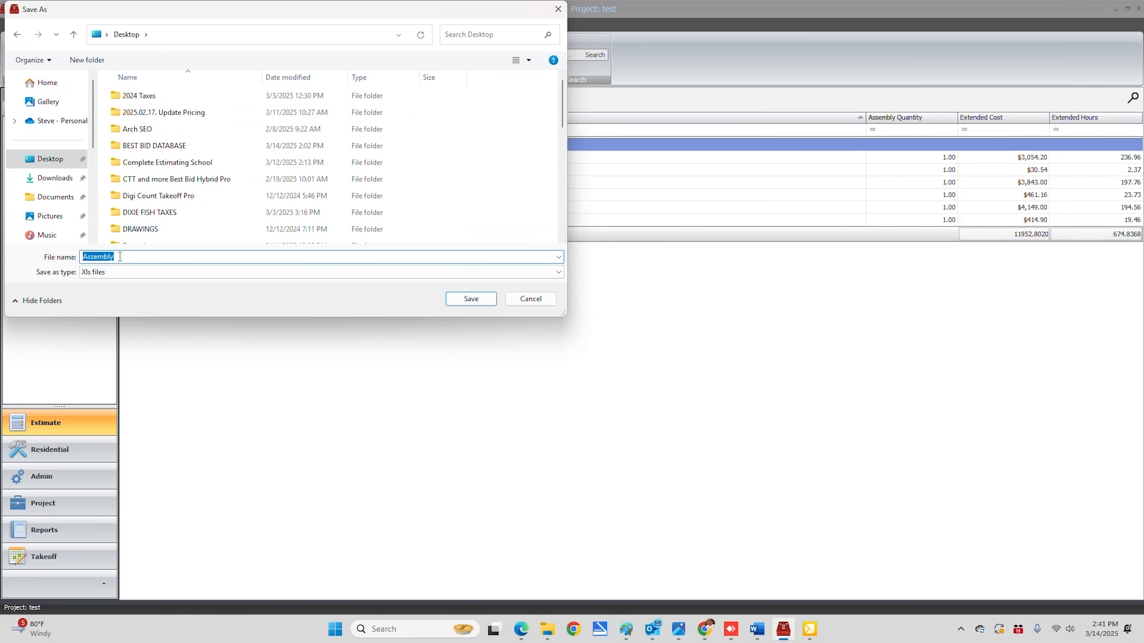
{"action": "left_click", "coordinate": [123, 257]}
{"action": "type", "text": "123"}
{"action": "left_click", "coordinate": [469, 300]}
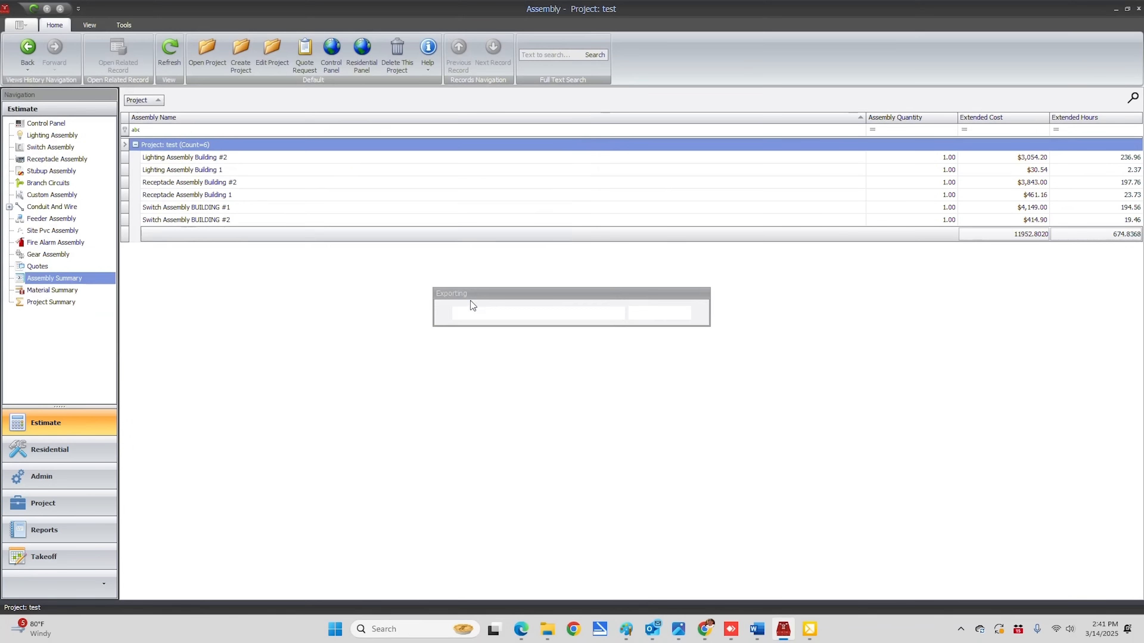
Step: Open the exported Assembly 123 file in Excel and fill the Building 1 lighting, receptacle and switch assembly names with yellow
{"action": "left_click", "coordinate": [1115, 9]}
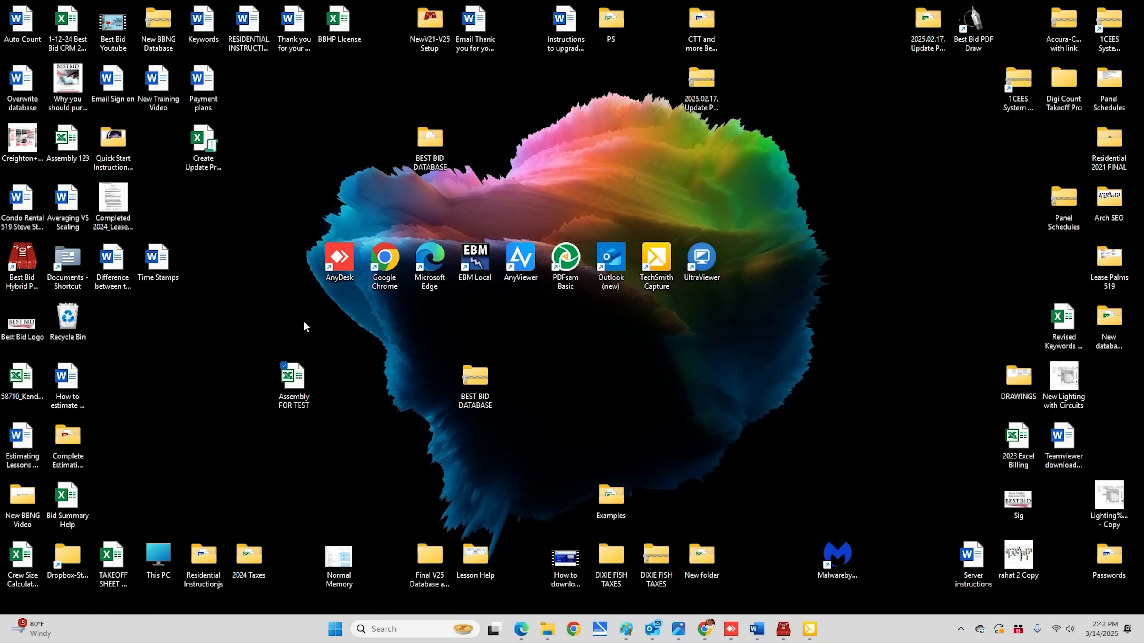
{"action": "double_click", "coordinate": [66, 141]}
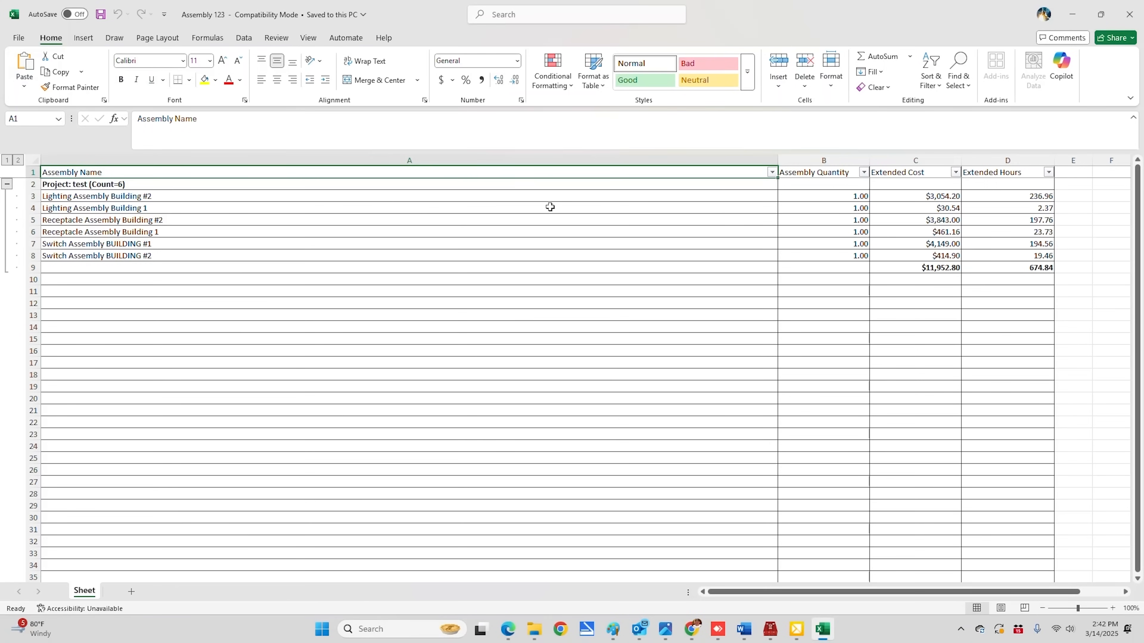
{"action": "left_click", "coordinate": [149, 208]}
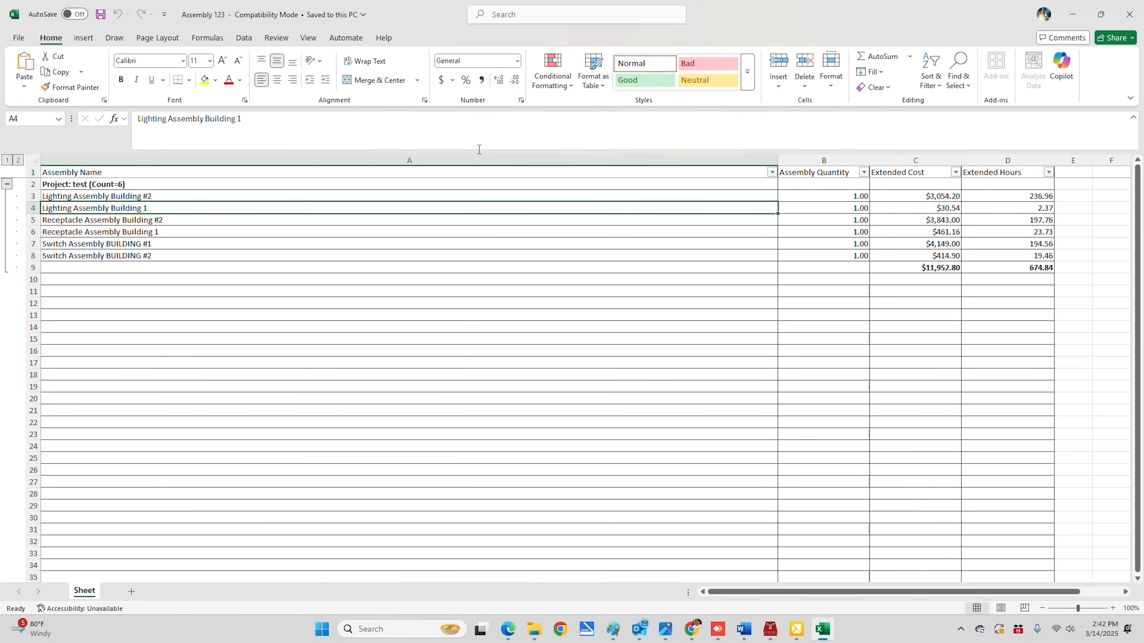
{"action": "left_click", "coordinate": [205, 80]}
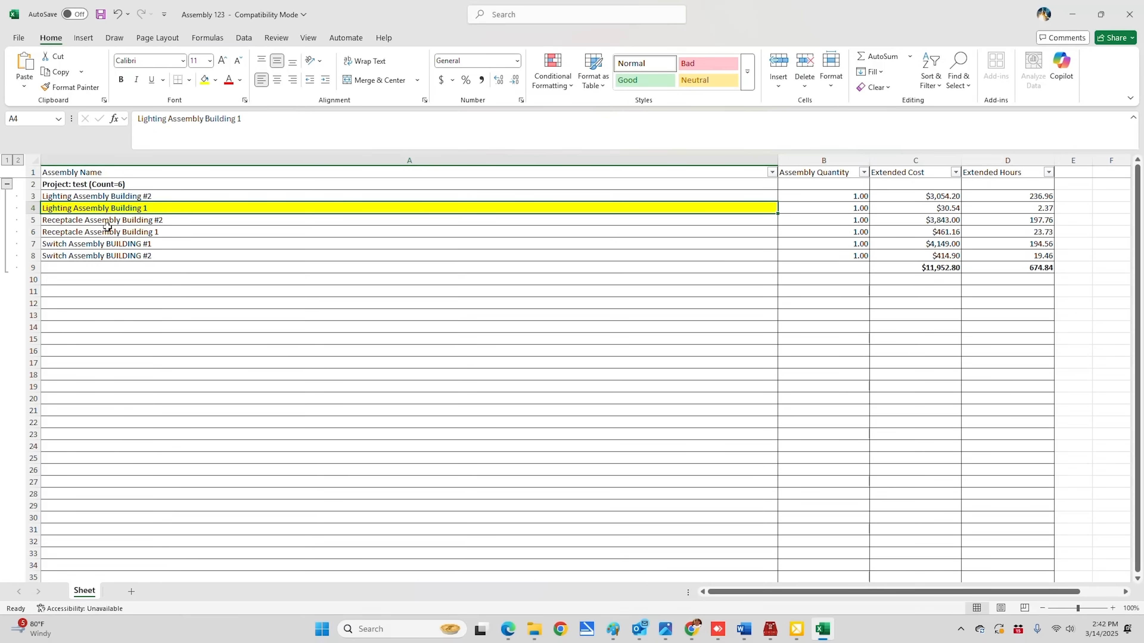
{"action": "left_click", "coordinate": [127, 234]}
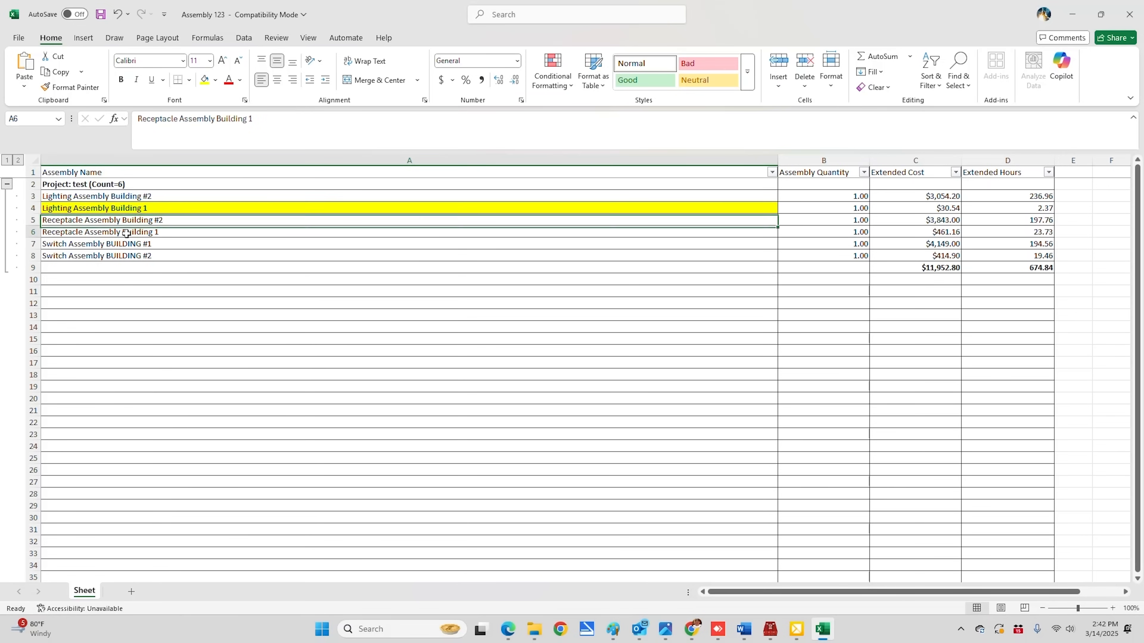
{"action": "left_click", "coordinate": [206, 80]}
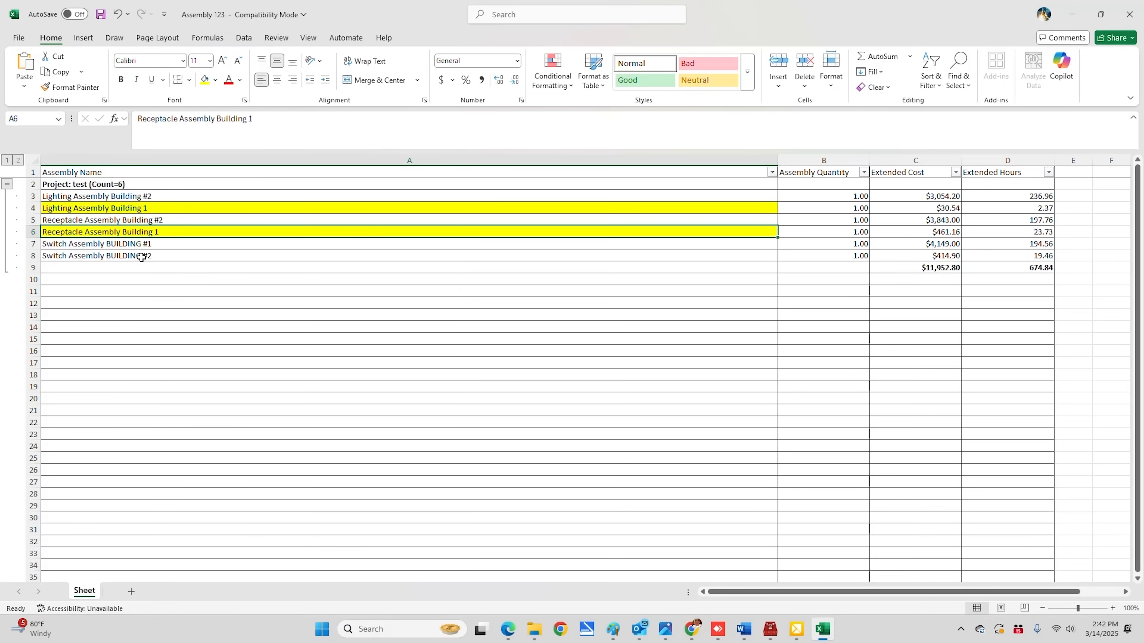
{"action": "left_click", "coordinate": [136, 244]}
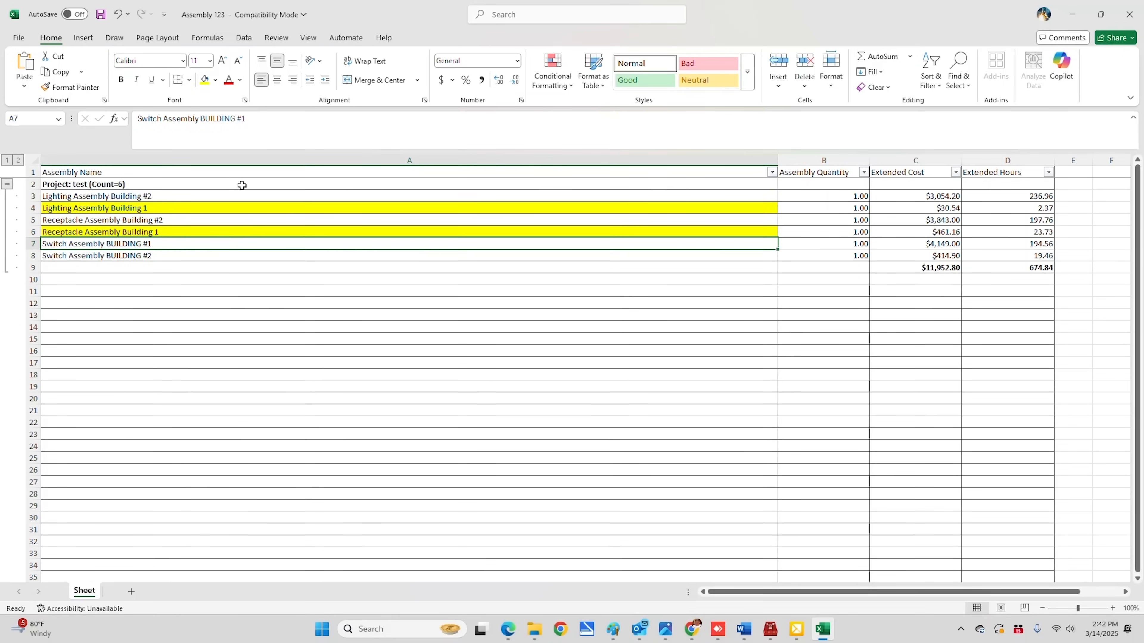
{"action": "left_click", "coordinate": [206, 80]}
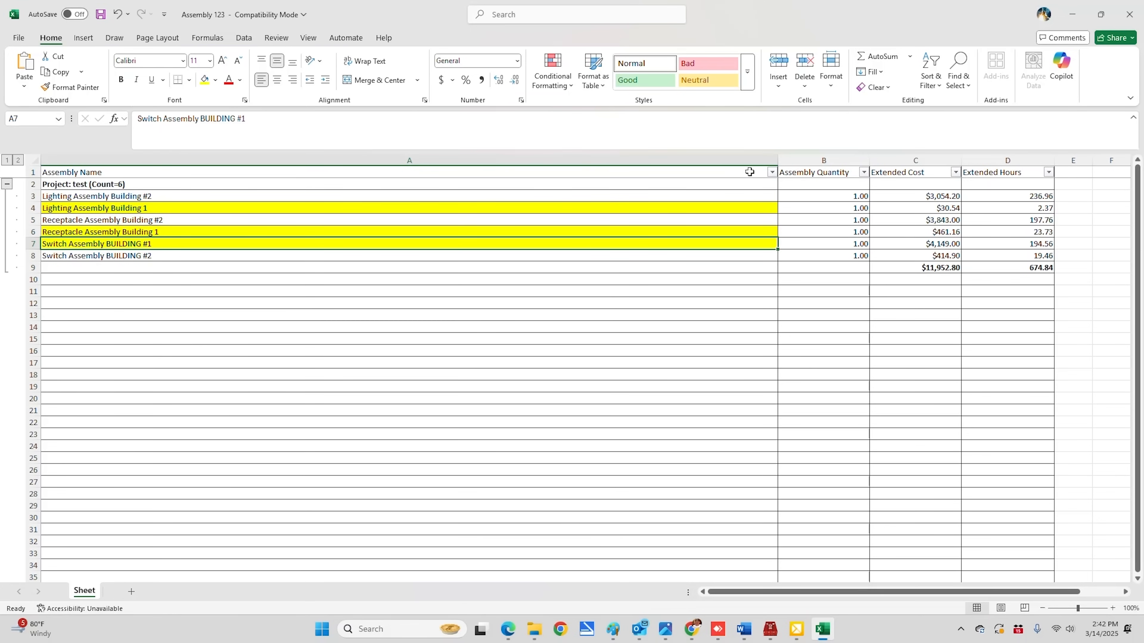
Step: Filter the Assembly Name column to Lighting Assembly Building 1, Receptacle Assembly Building 1 and Switch Assembly BUILDING #1
{"action": "left_click", "coordinate": [772, 173]}
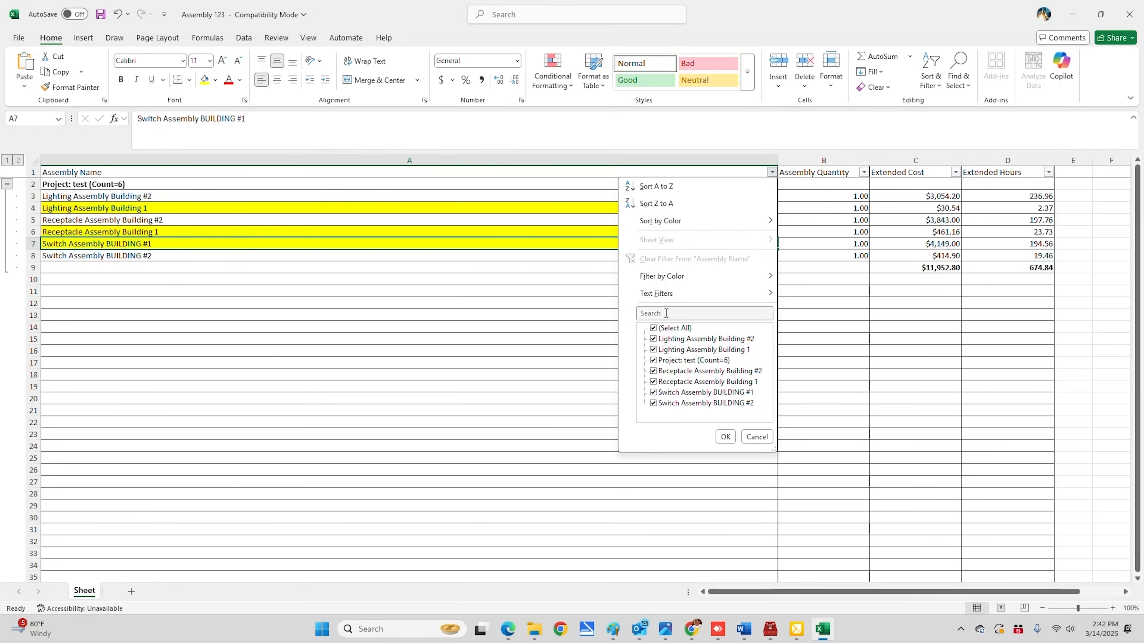
{"action": "left_click", "coordinate": [654, 327]}
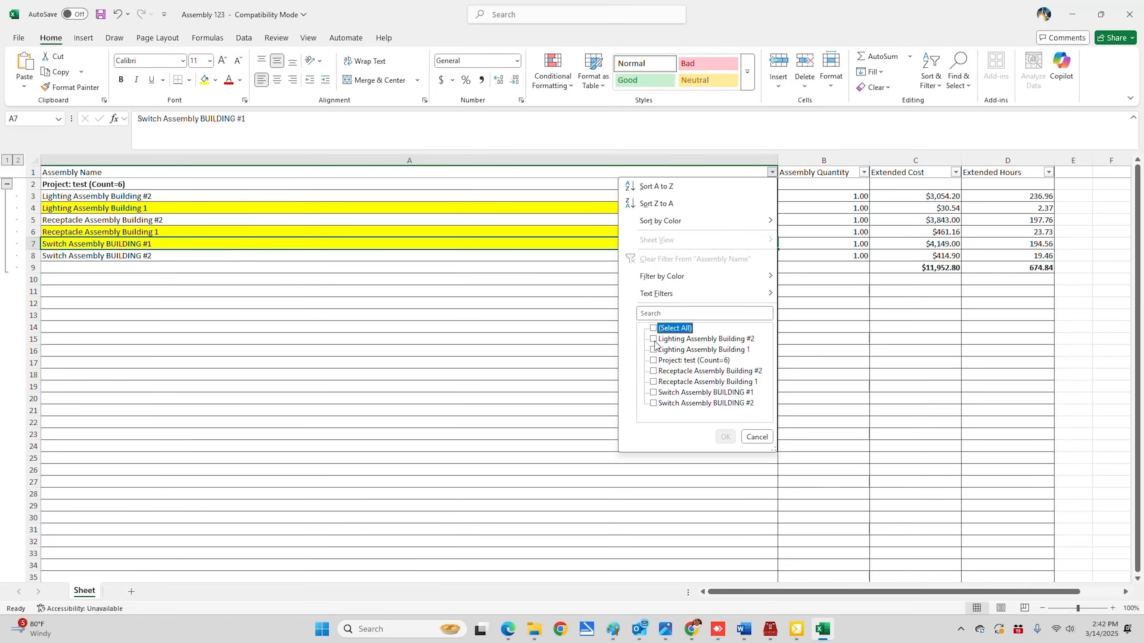
{"action": "left_click", "coordinate": [655, 342]}
{"action": "left_click", "coordinate": [653, 340]}
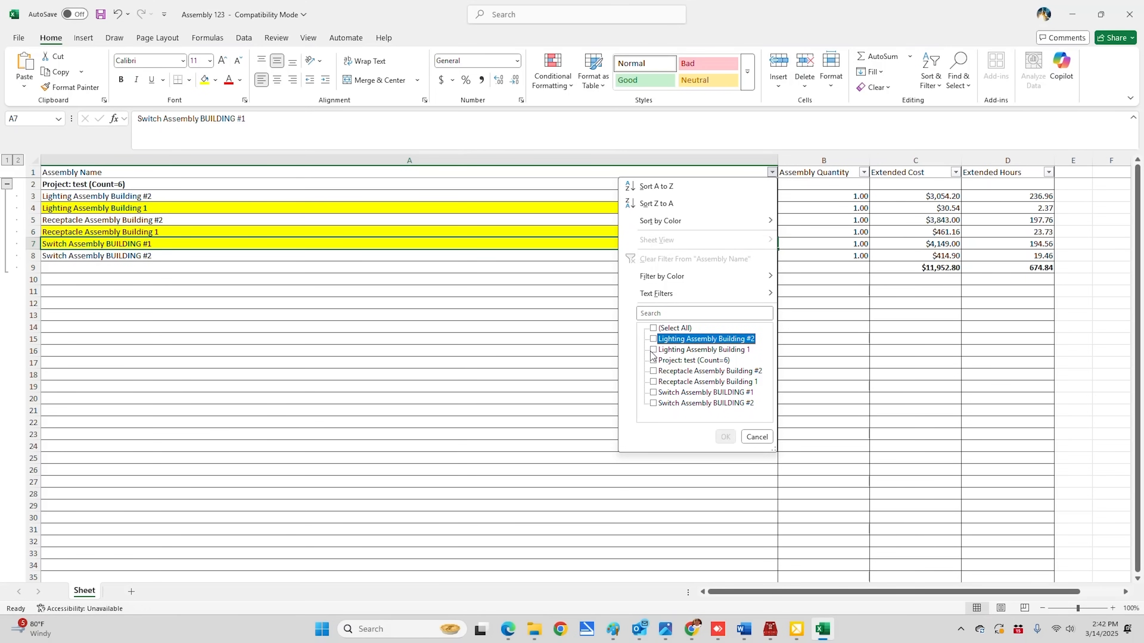
{"action": "left_click", "coordinate": [651, 350]}
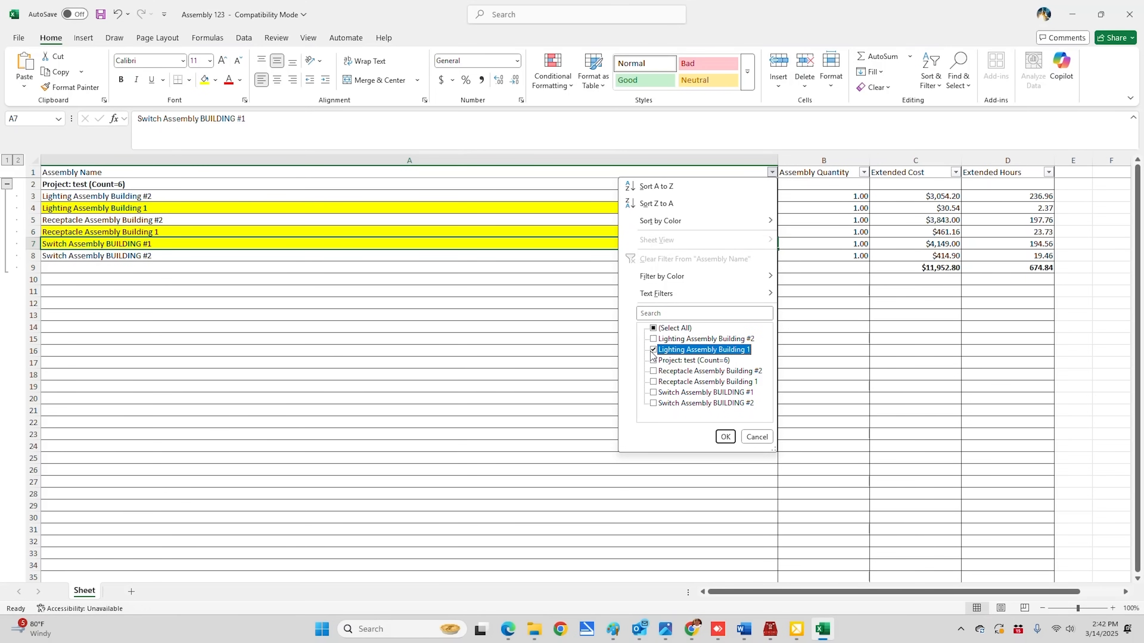
{"action": "left_click", "coordinate": [653, 381]}
{"action": "left_click", "coordinate": [653, 392]}
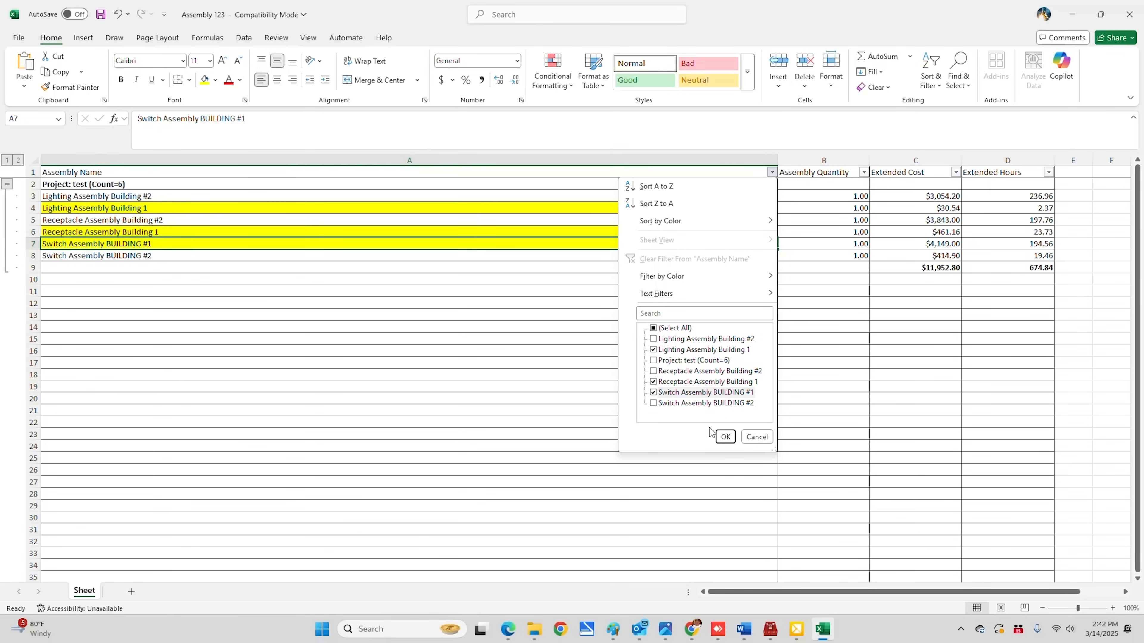
{"action": "left_click", "coordinate": [725, 436]}
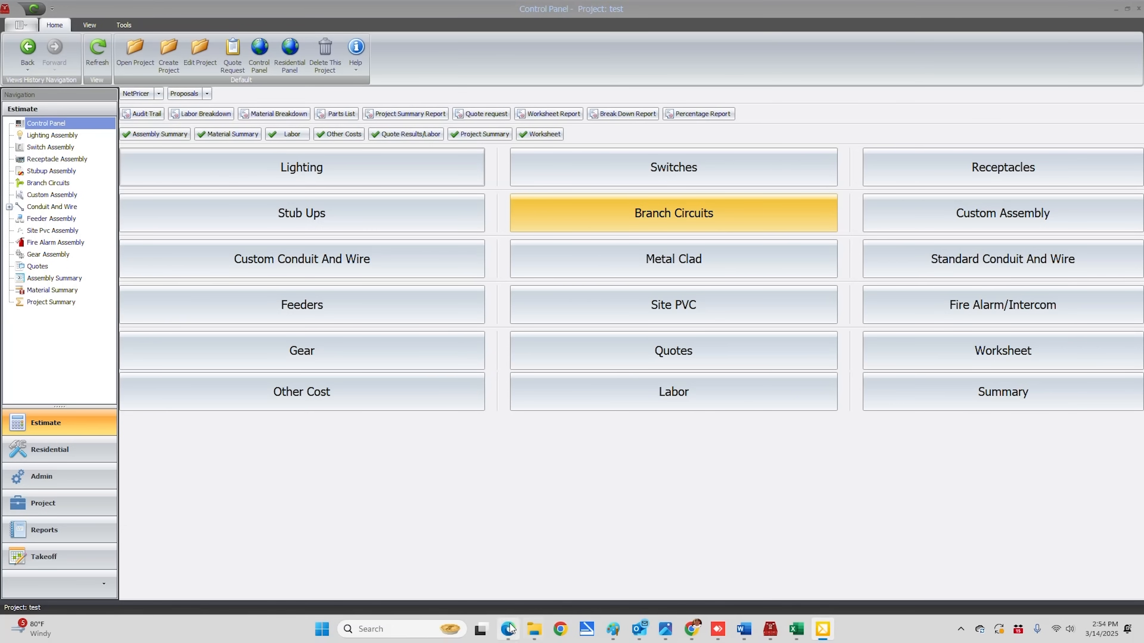
Step: Open the master Items list in the Admin section and filter its Category column to Boxes
{"action": "left_click", "coordinate": [40, 477]}
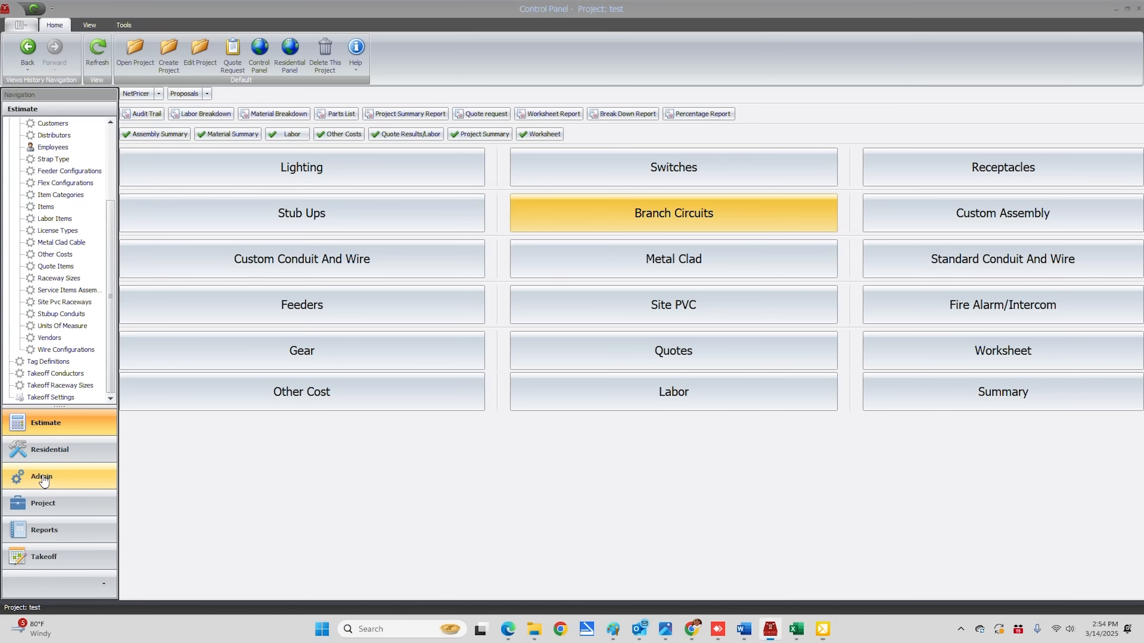
{"action": "left_click", "coordinate": [46, 210]}
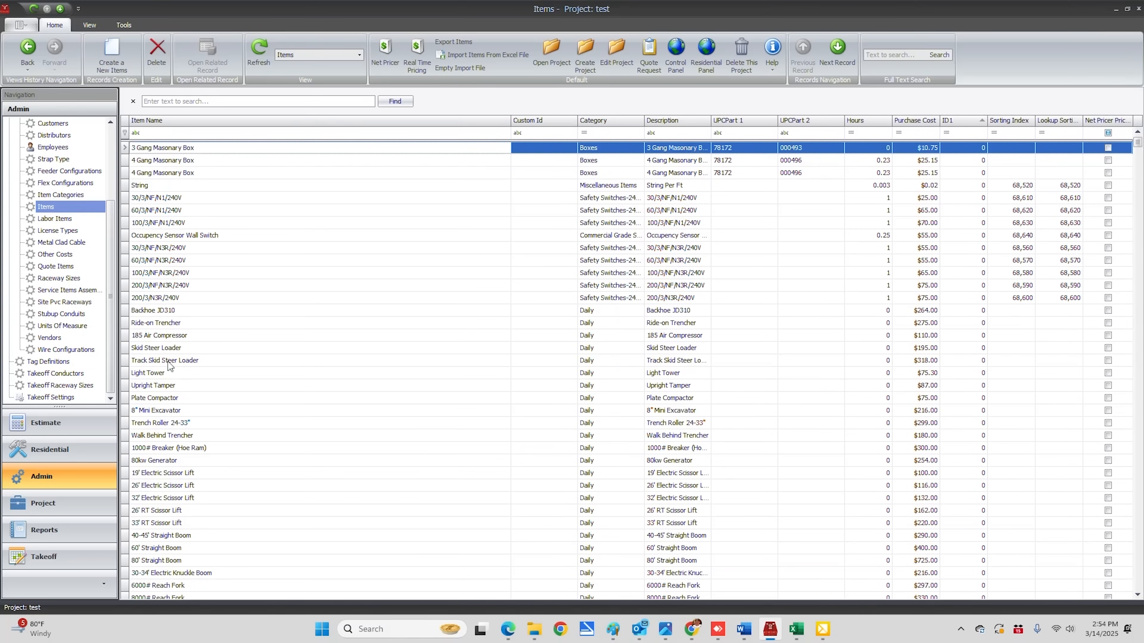
{"action": "left_click", "coordinate": [640, 120]}
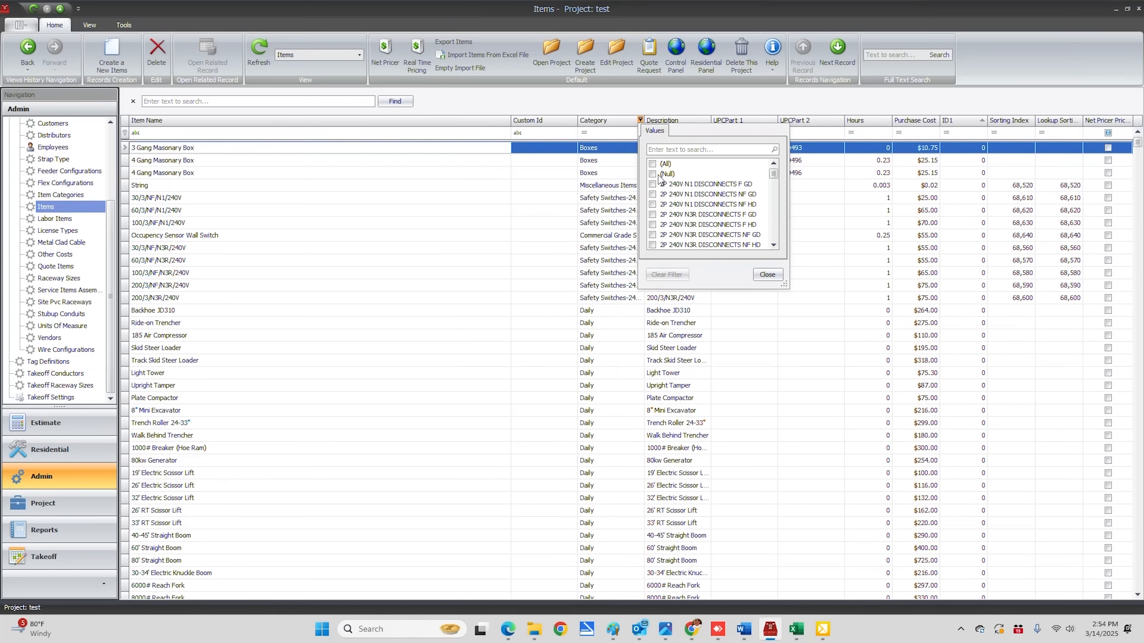
{"action": "left_click", "coordinate": [634, 124]}
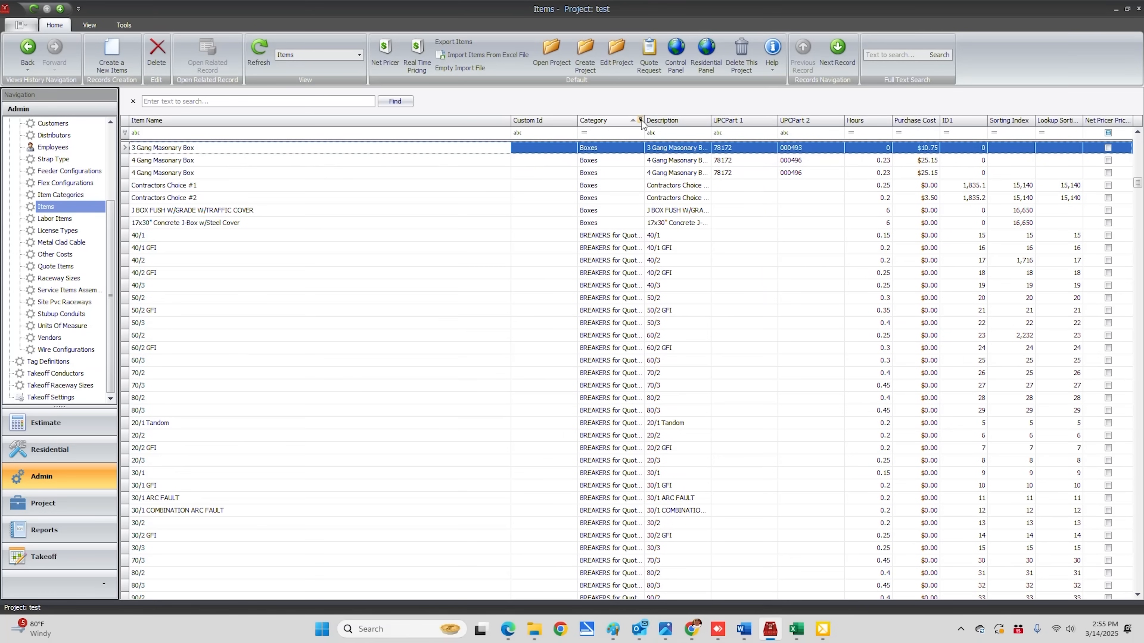
{"action": "left_click", "coordinate": [640, 119]}
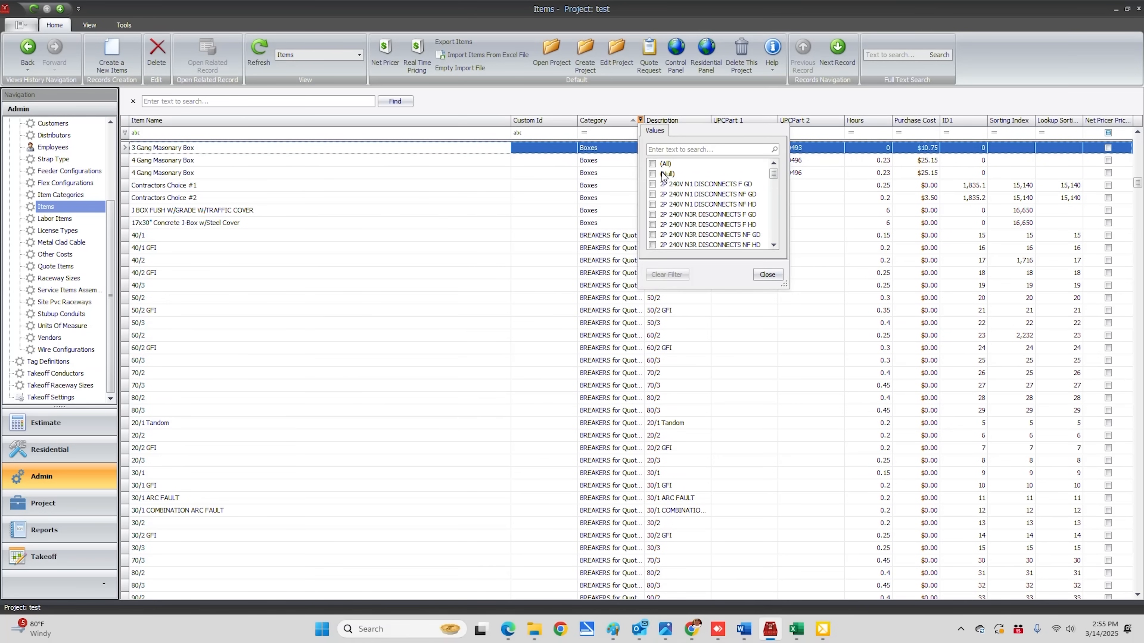
{"action": "scroll", "coordinate": [657, 198], "scroll_direction": "down", "scroll_amount": 5}
{"action": "scroll", "coordinate": [662, 220], "scroll_direction": "down", "scroll_amount": 8}
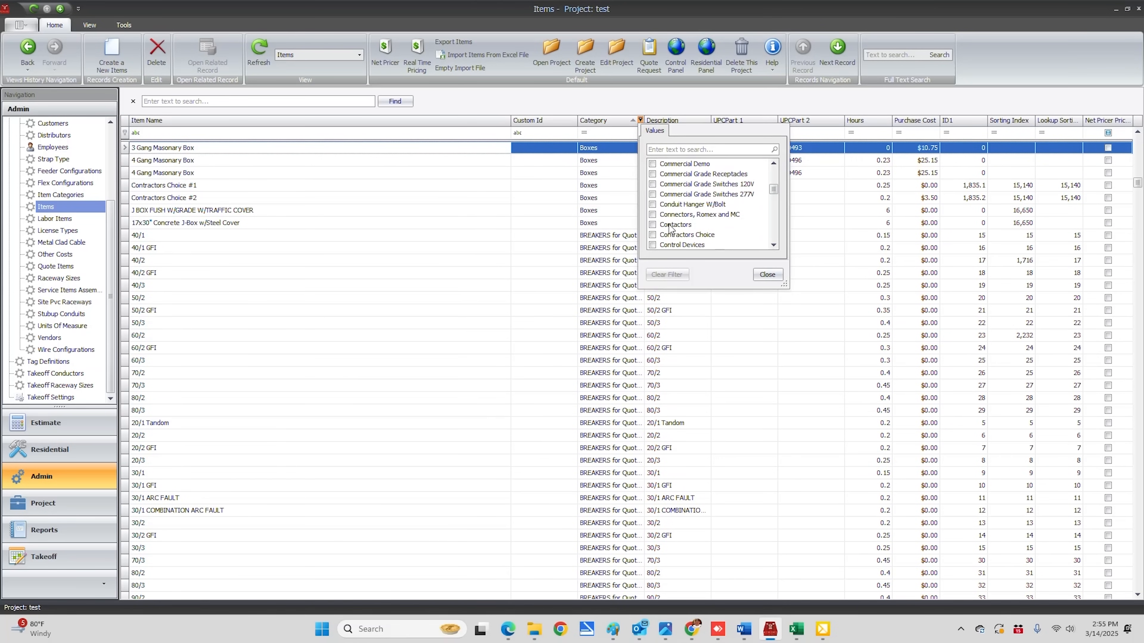
{"action": "left_click", "coordinate": [652, 204]}
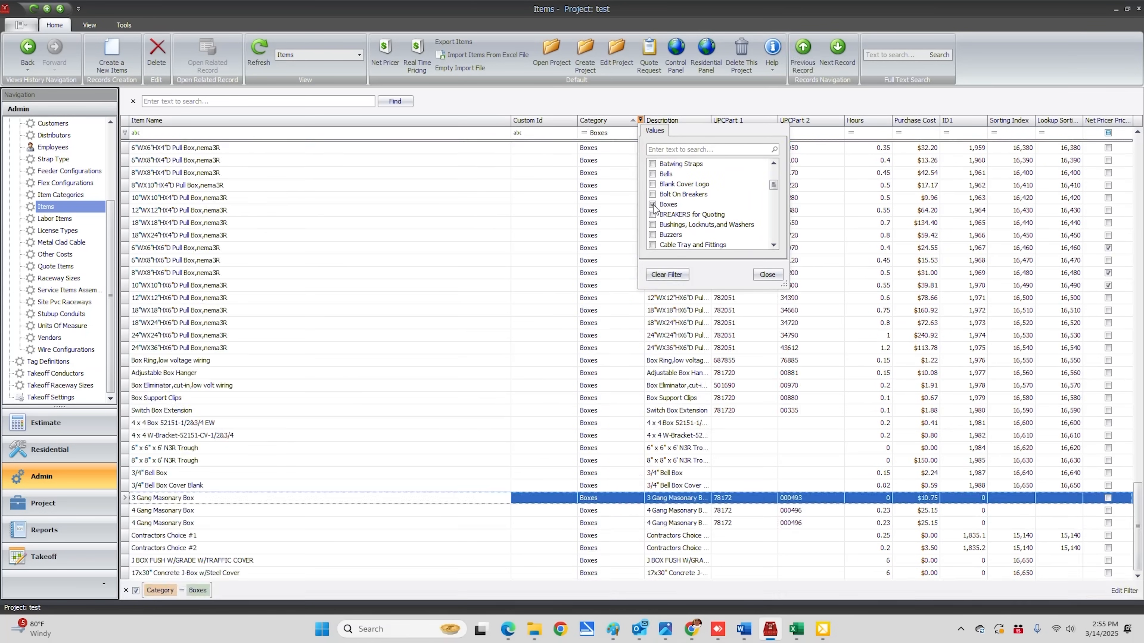
{"action": "left_click", "coordinate": [768, 280]}
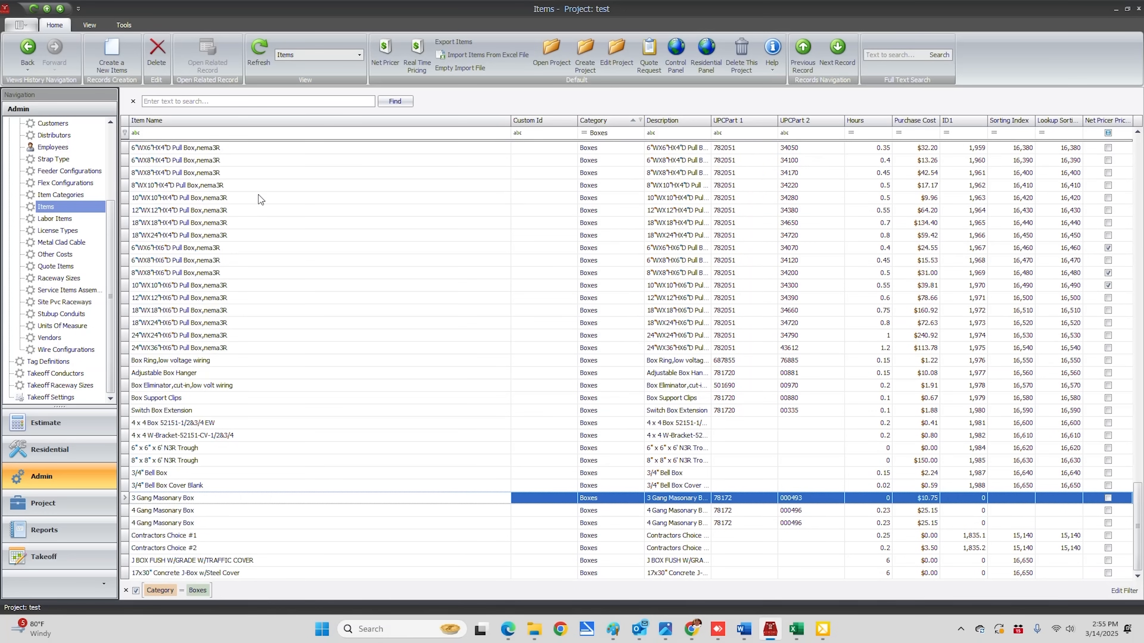
{"action": "scroll", "coordinate": [259, 193], "scroll_direction": "up", "scroll_amount": 8}
{"action": "scroll", "coordinate": [252, 181], "scroll_direction": "up", "scroll_amount": 20}
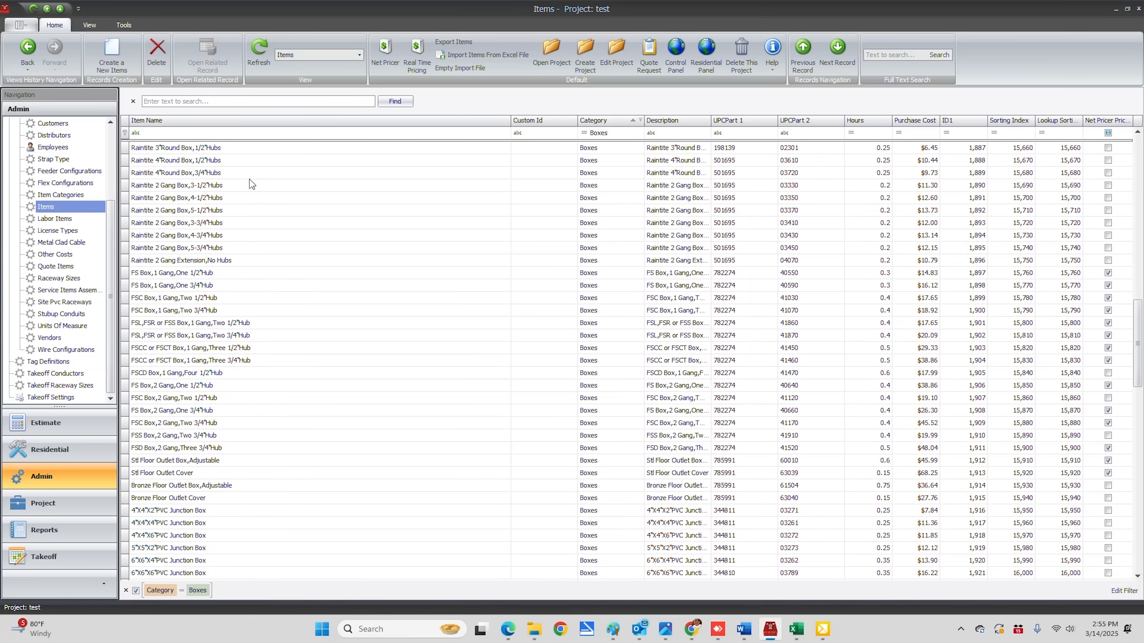
{"action": "scroll", "coordinate": [253, 183], "scroll_direction": "up", "scroll_amount": 18}
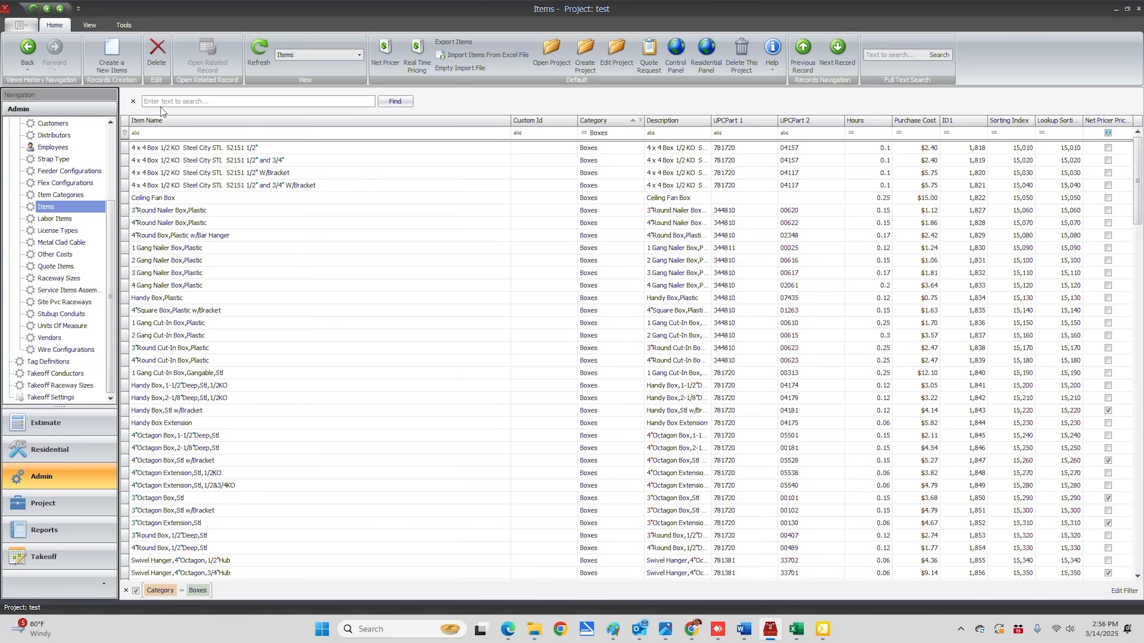
Step: Create a new master item named NEW BOX and copy the name into Description and Our Description
{"action": "left_click", "coordinate": [114, 47]}
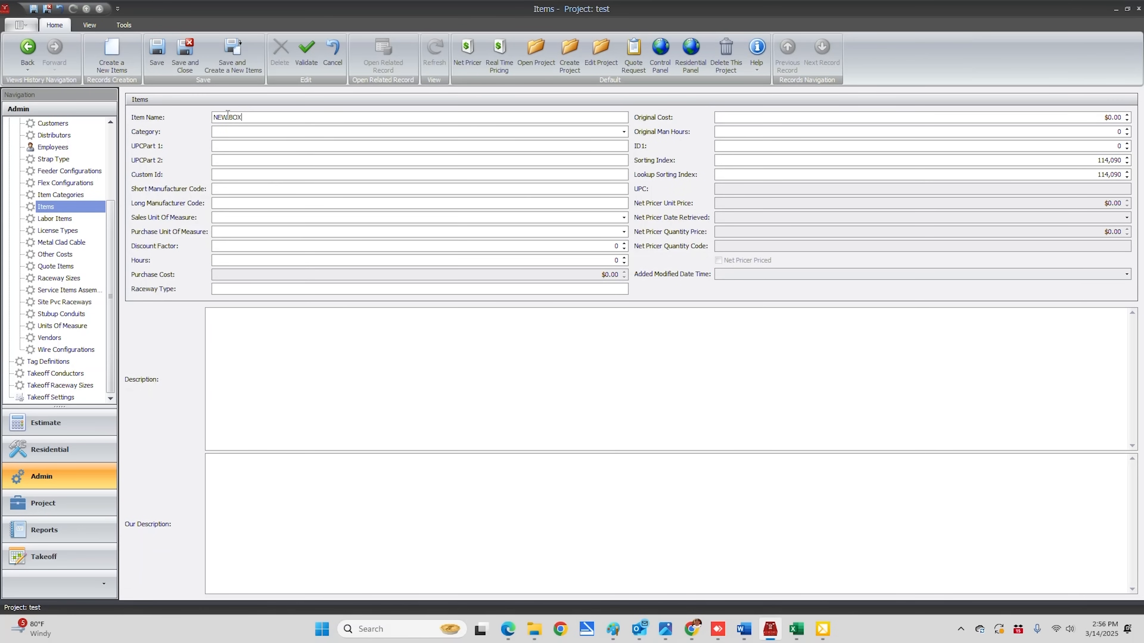
{"action": "left_click_drag", "start_coordinate": [243, 116], "coordinate": [205, 113]}
{"action": "right_click", "coordinate": [230, 114]}
{"action": "left_click", "coordinate": [259, 153]}
{"action": "left_click", "coordinate": [213, 318]}
{"action": "right_click", "coordinate": [213, 318]}
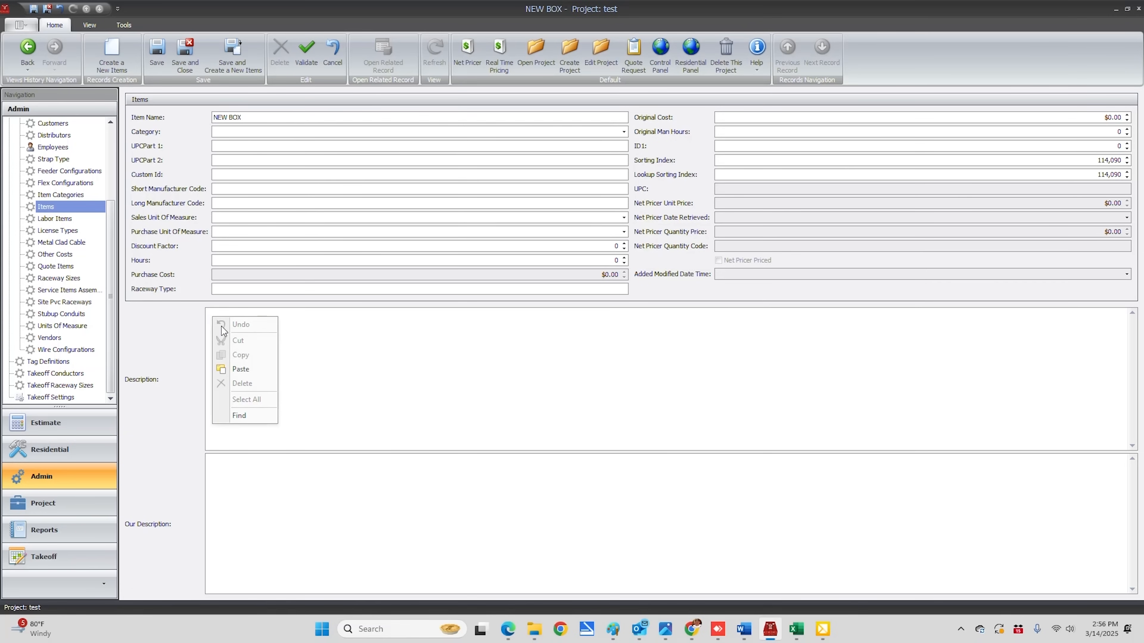
{"action": "left_click", "coordinate": [243, 370]}
{"action": "left_click", "coordinate": [213, 464]}
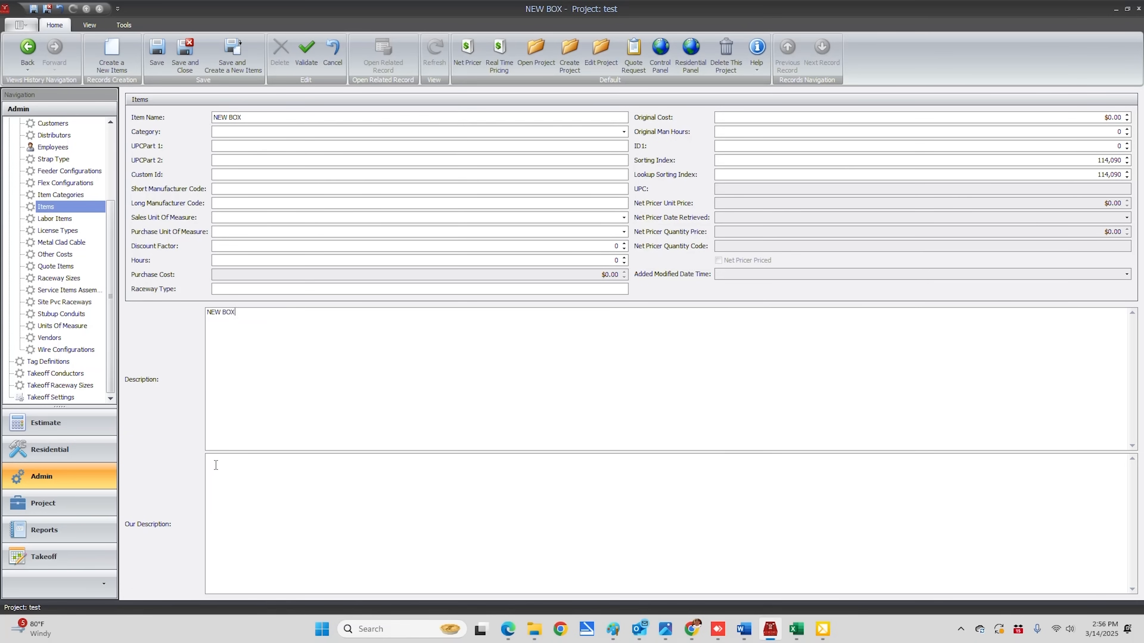
{"action": "right_click", "coordinate": [213, 464]}
{"action": "left_click", "coordinate": [240, 518]}
Step: Search the item categories for BOXES and assign the Boxes category to the new item
{"action": "left_click", "coordinate": [623, 132]}
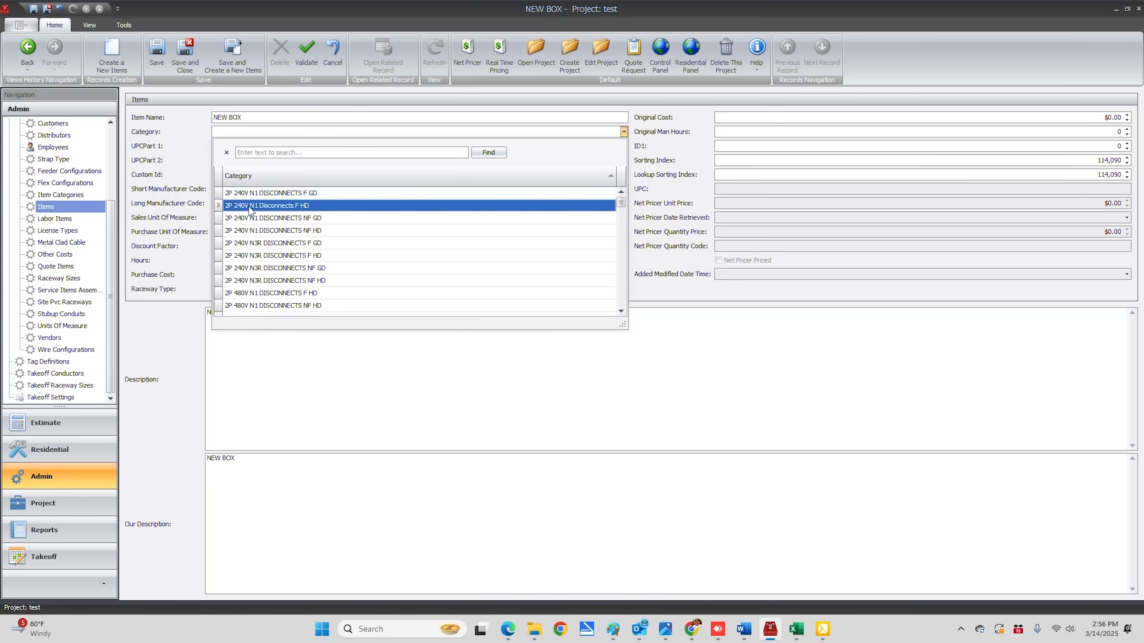
{"action": "left_click", "coordinate": [250, 153]}
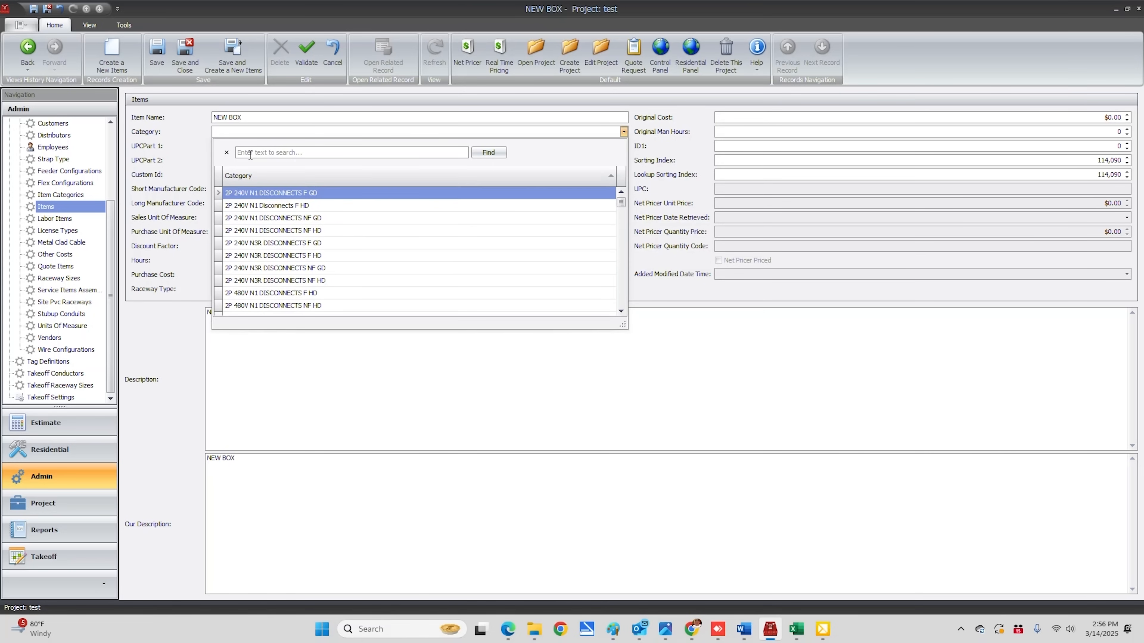
{"action": "type", "text": "BOXES"}
{"action": "left_click", "coordinate": [488, 153]}
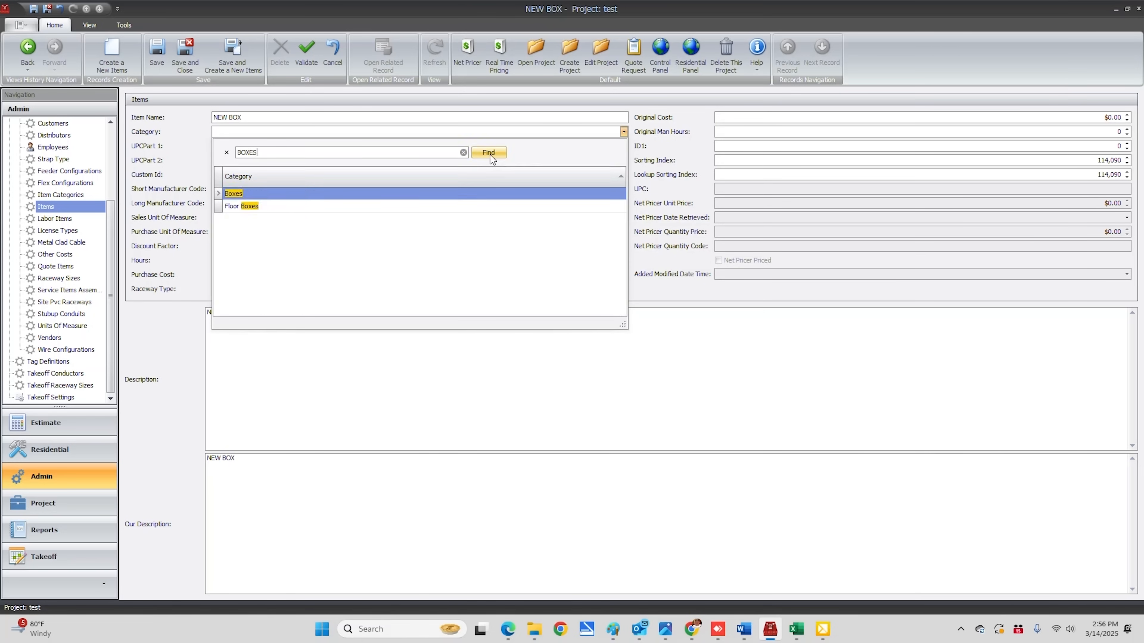
{"action": "left_click", "coordinate": [233, 194]}
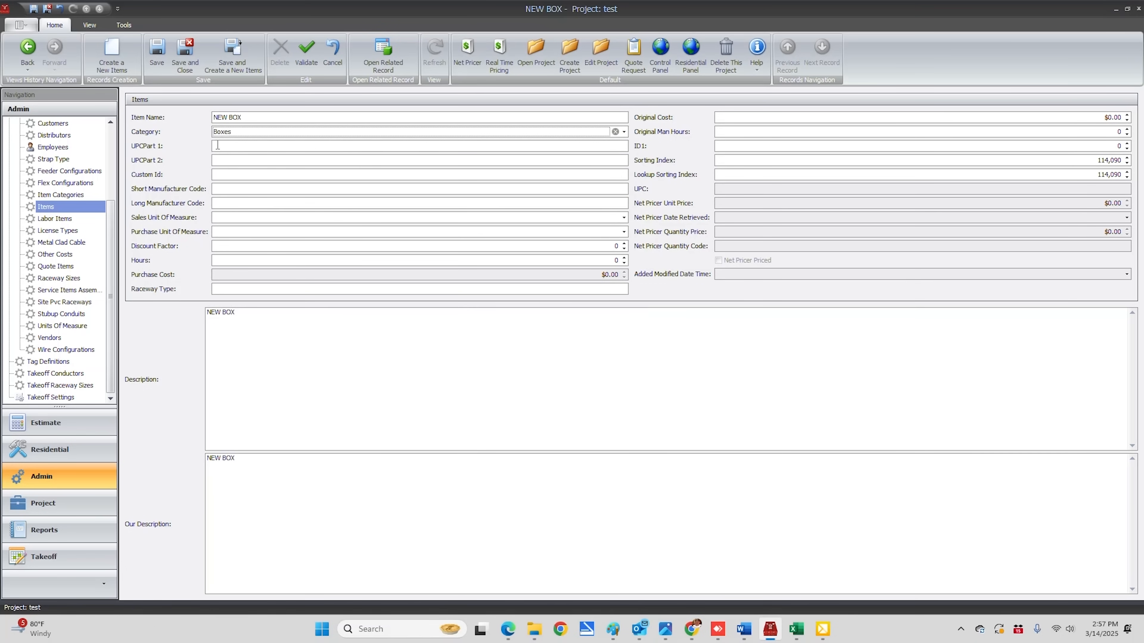
Step: Set the new item's Custom Id to B, Hours to 0.1, Original Cost to 5 and Original Man Hours to 0.1
{"action": "left_click", "coordinate": [228, 174]}
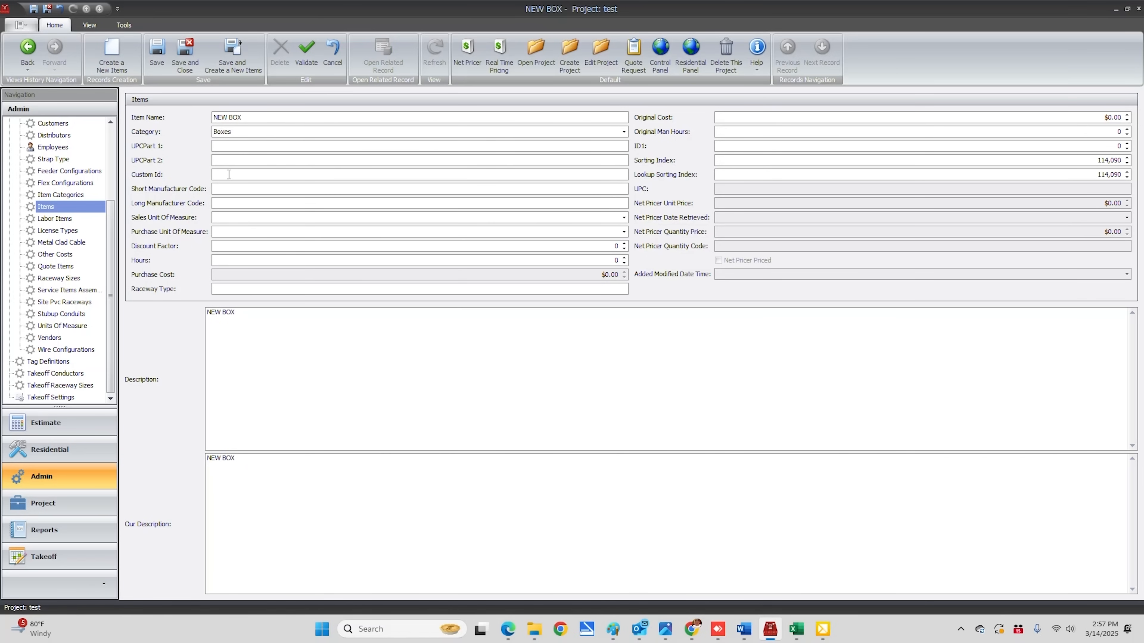
{"action": "type", "text": "B"}
{"action": "double_click", "coordinate": [616, 260]}
{"action": "type", "text": "0.1"}
{"action": "left_click", "coordinate": [1115, 117]}
{"action": "type", "text": "5"}
{"action": "type", "text": "0.1"}
Step: Set ID1 to 1,818.1, fill in the Sorting Index, set Lookup Sorting Index to 15011, and save and close the item
{"action": "double_click", "coordinate": [1078, 145]}
{"action": "type", "text": "1,818.1"}
{"action": "double_click", "coordinate": [1035, 163]}
{"action": "type", "text": "11"}
{"action": "double_click", "coordinate": [1104, 176]}
{"action": "type", "text": "15011"}
{"action": "left_click", "coordinate": [183, 52]}
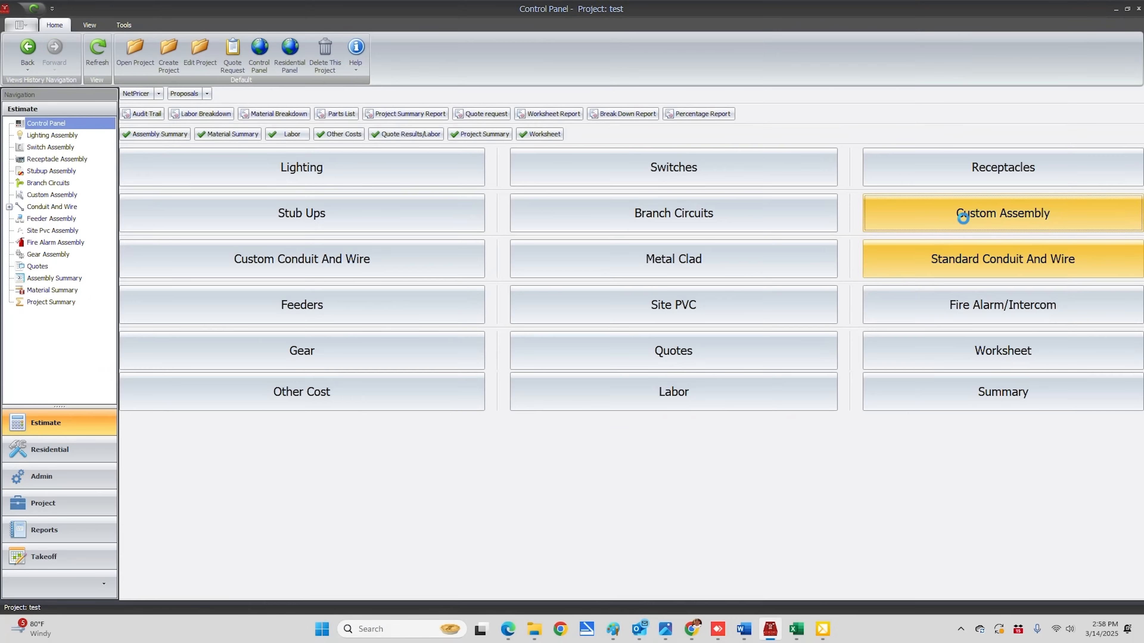
Step: Start a new custom assembly and check the Boxes items under Raceways for NEW BOX without adding any
{"action": "left_click", "coordinate": [962, 214]}
{"action": "left_click", "coordinate": [112, 57]}
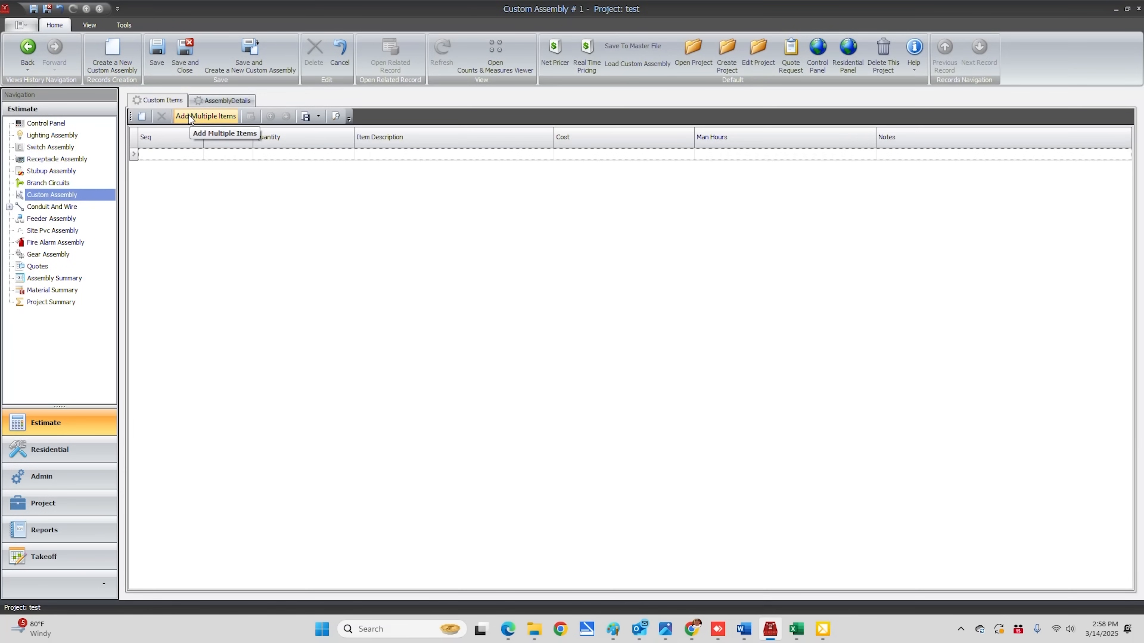
{"action": "left_click", "coordinate": [190, 119]}
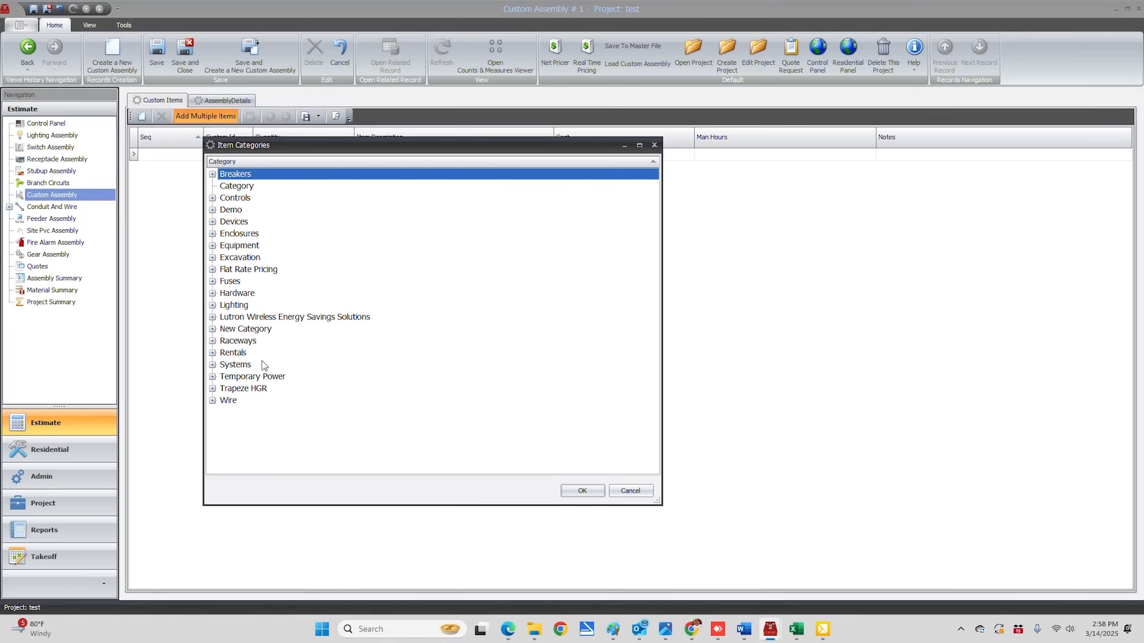
{"action": "left_click", "coordinate": [212, 341]}
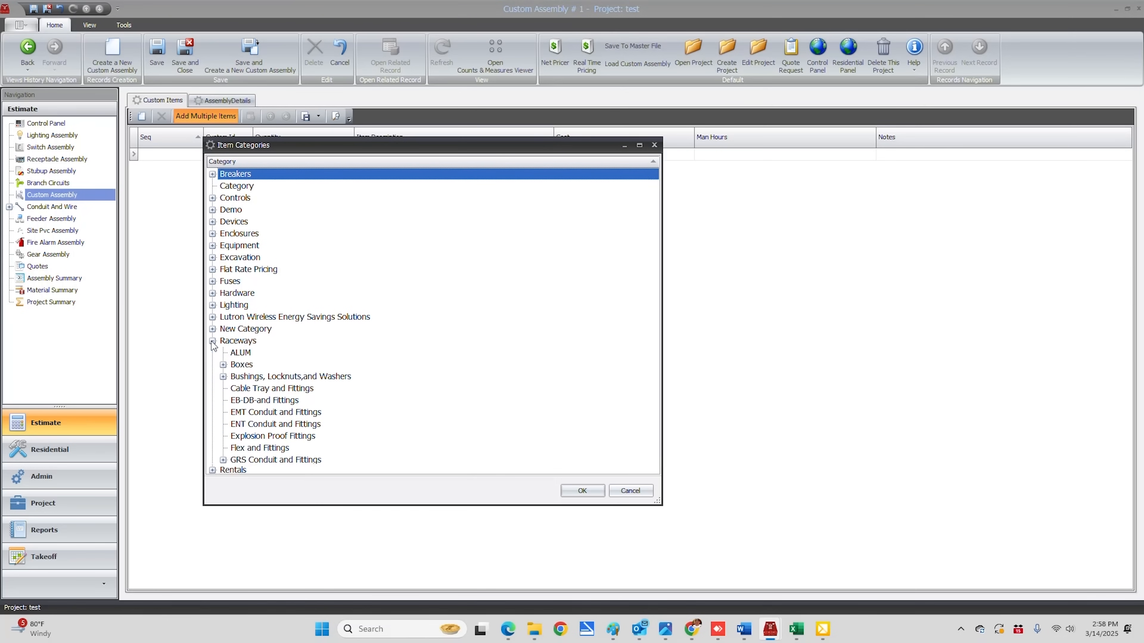
{"action": "left_click", "coordinate": [239, 365]}
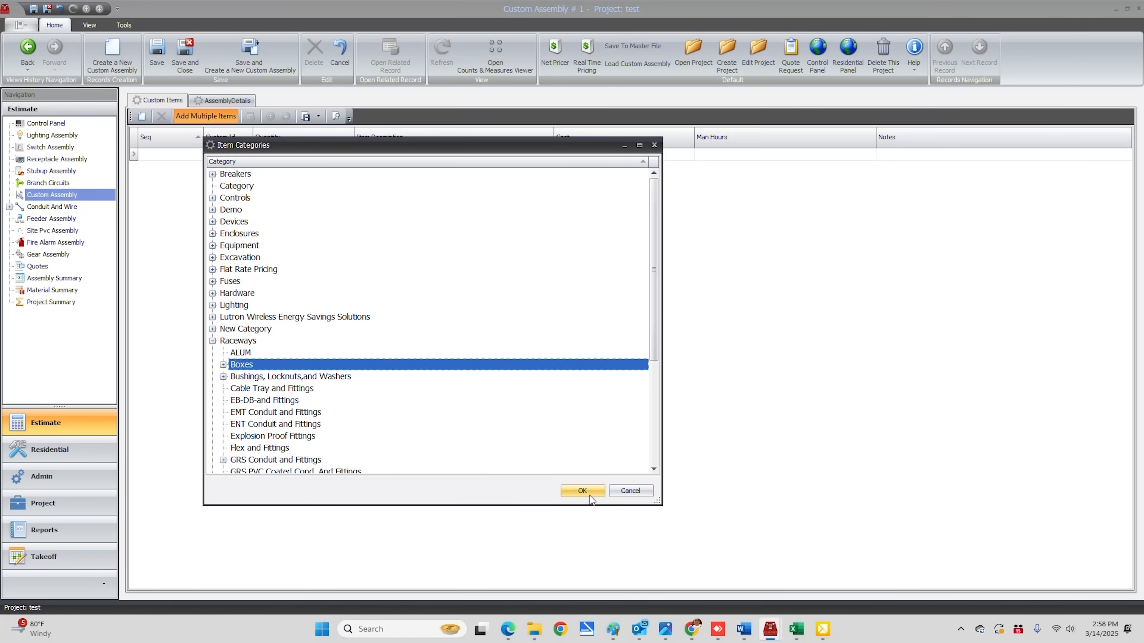
{"action": "left_click", "coordinate": [581, 490]}
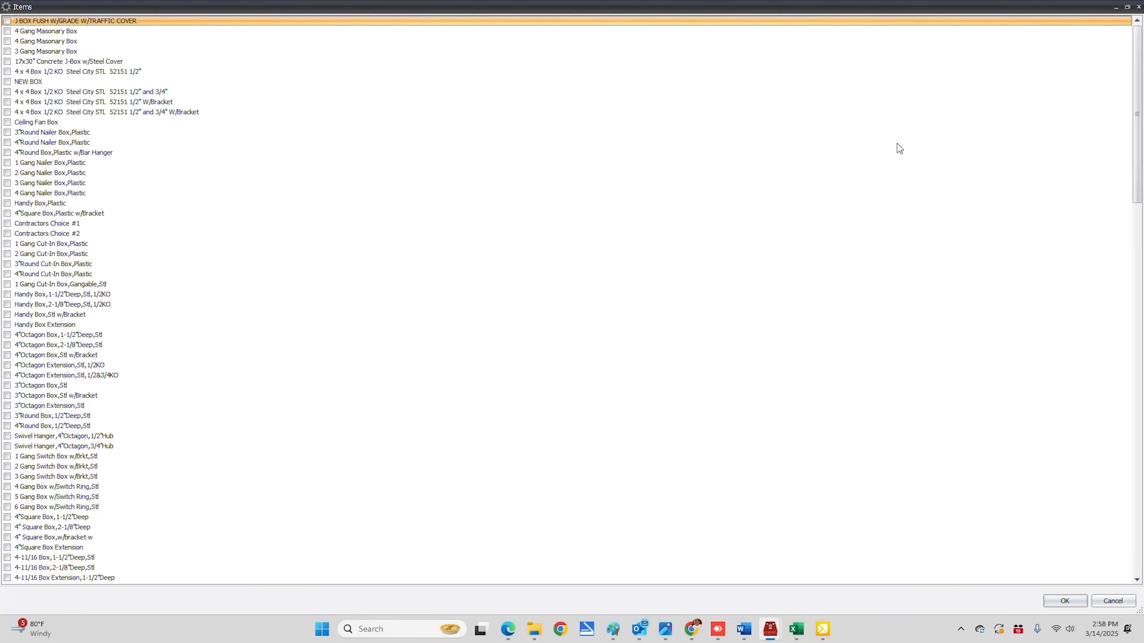
{"action": "left_click", "coordinate": [1139, 7]}
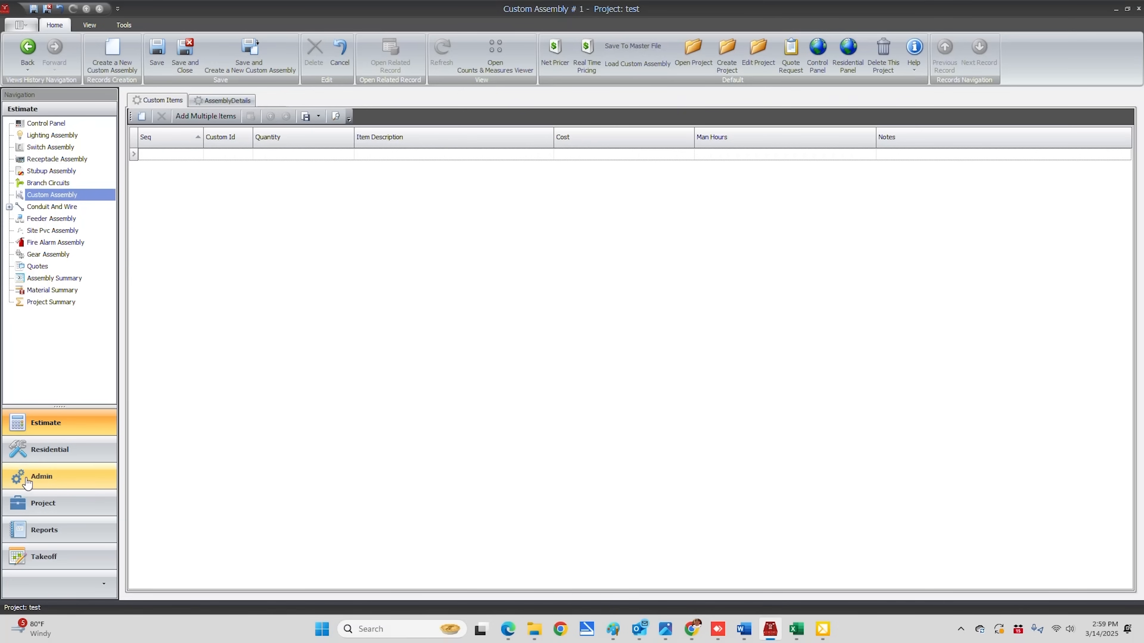
Step: Export the master items list to the Desktop as an Excel file named Items
{"action": "left_click", "coordinate": [41, 479]}
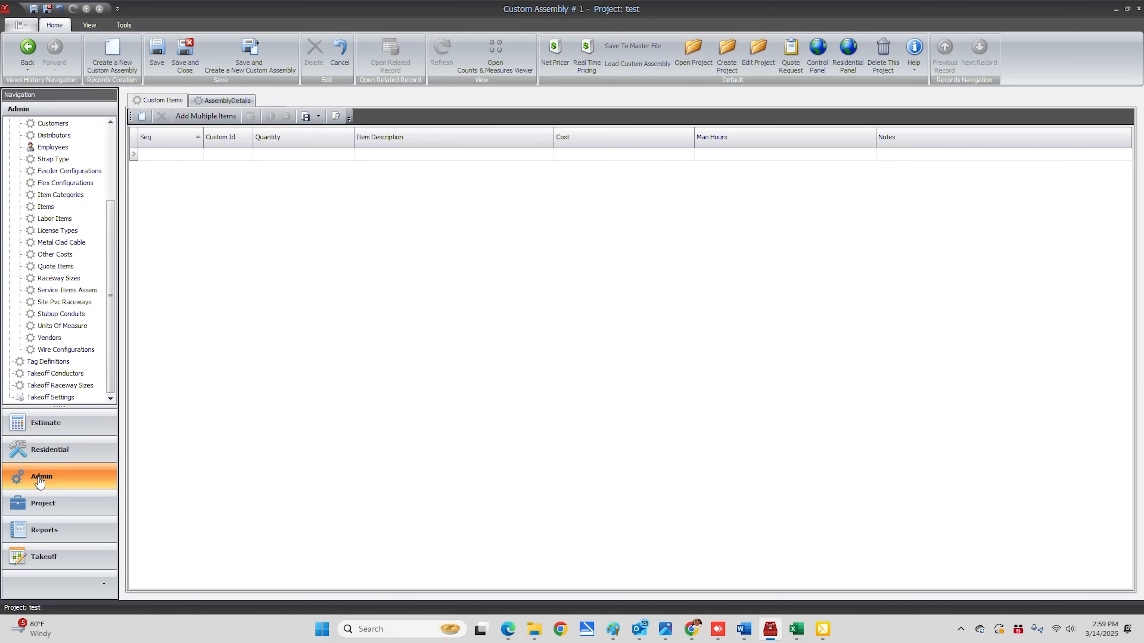
{"action": "left_click", "coordinate": [45, 206]}
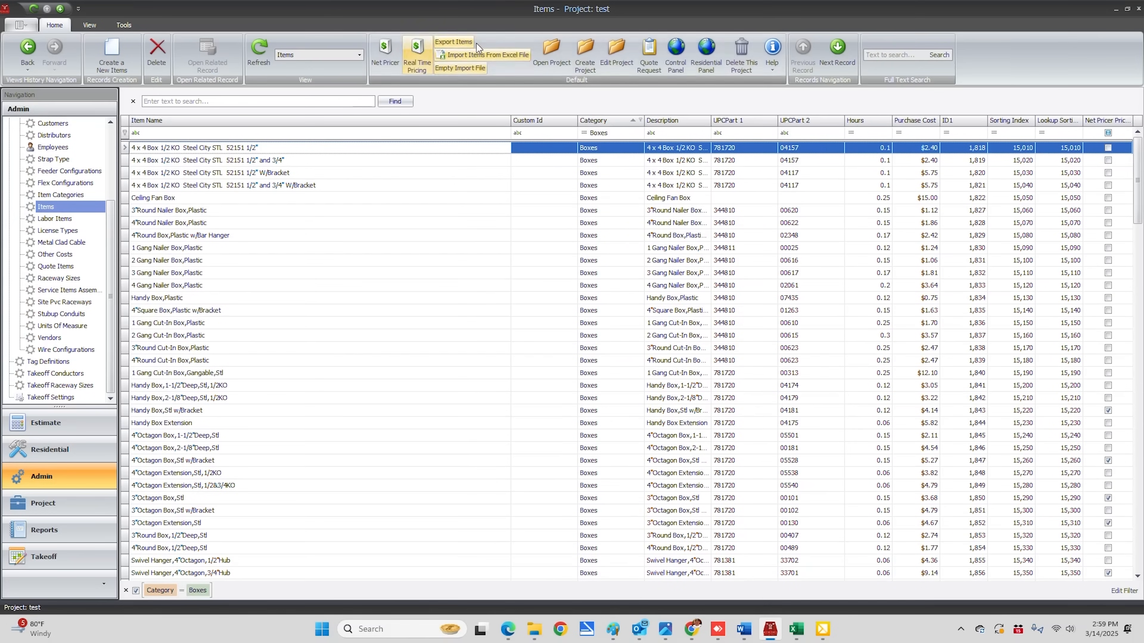
{"action": "left_click", "coordinate": [455, 41]}
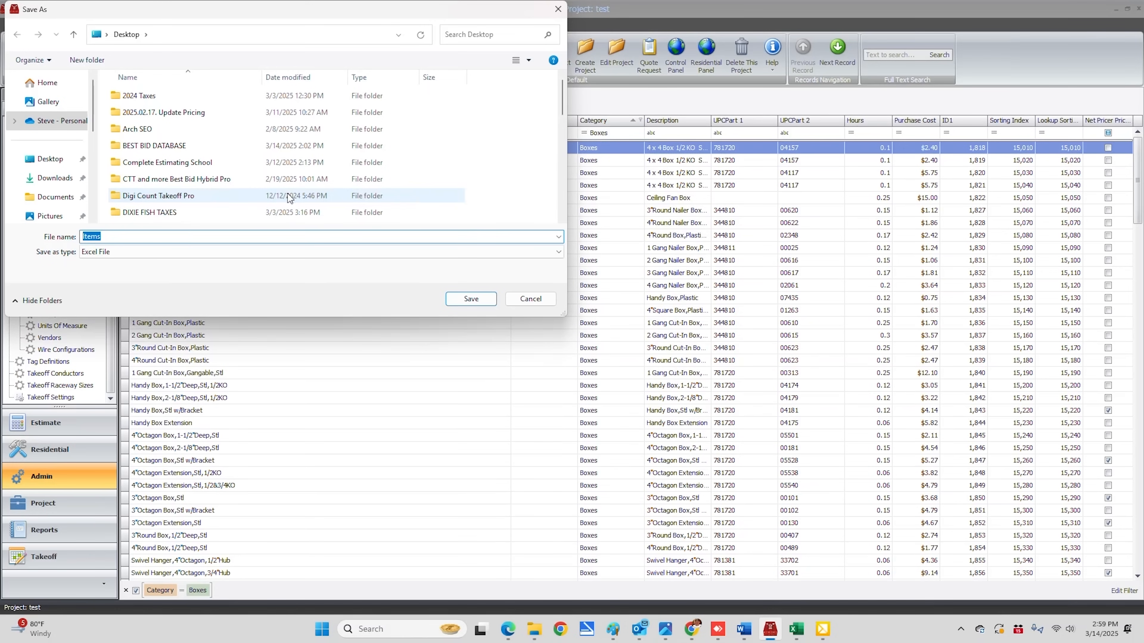
{"action": "left_click", "coordinate": [50, 159]}
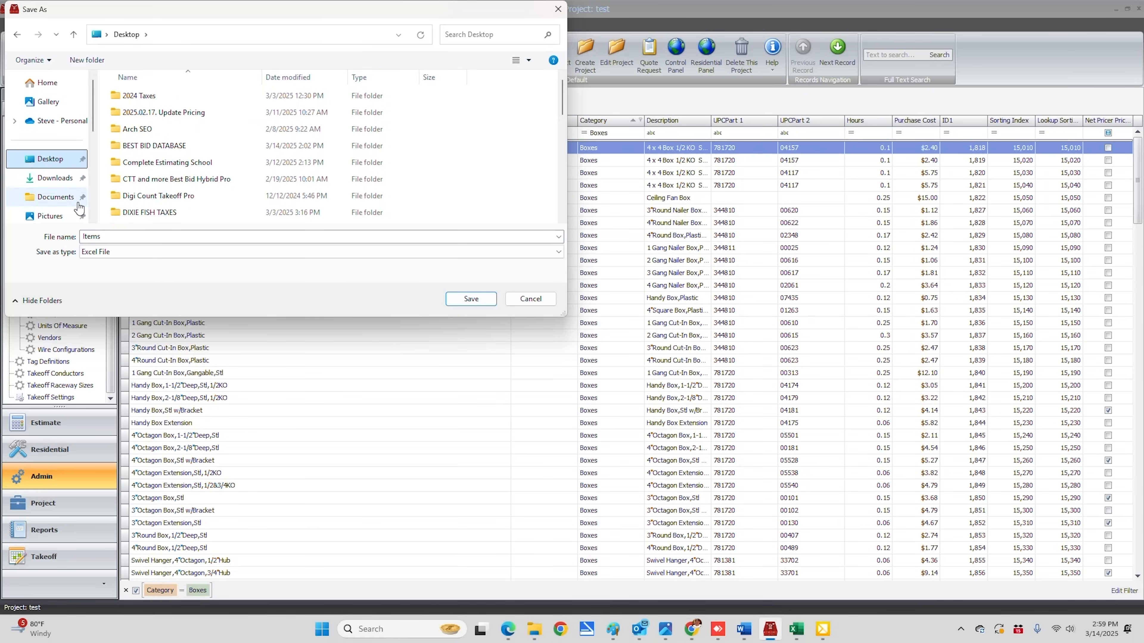
{"action": "left_click", "coordinate": [468, 300]}
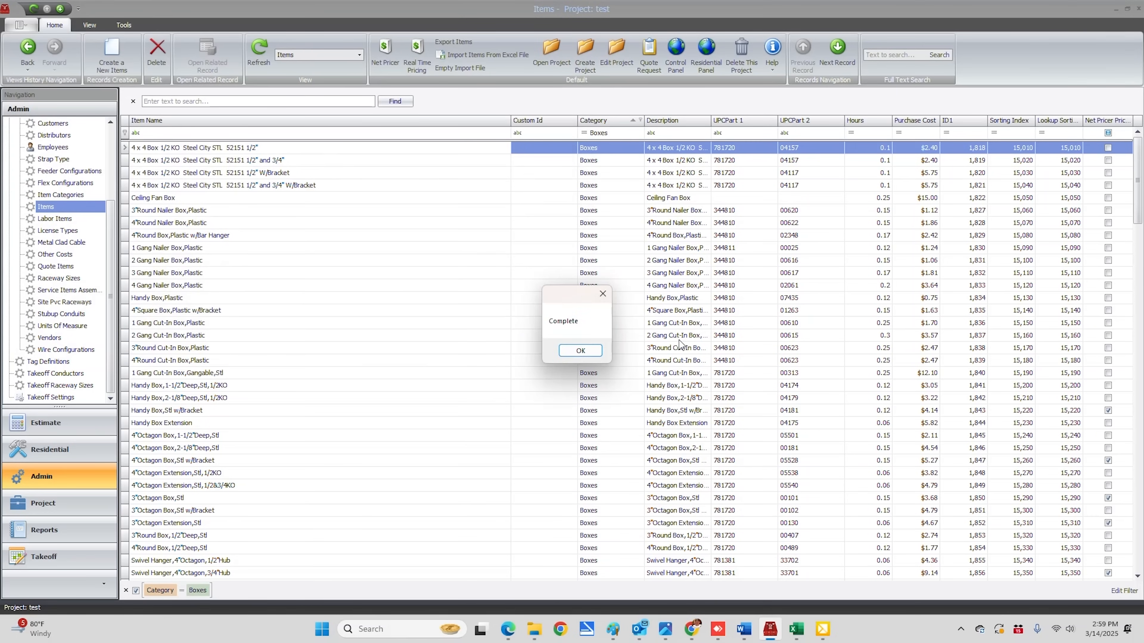
{"action": "left_click", "coordinate": [585, 351]}
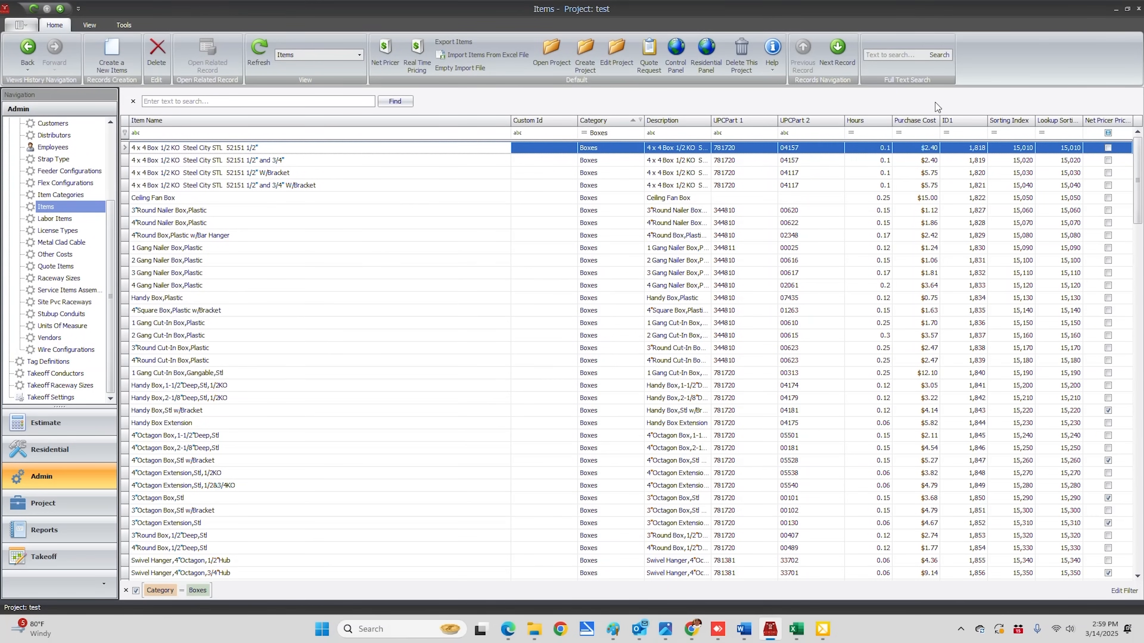
Step: Switch to the desktop, move the exported Items file to an open spot near the middle, and open it in Excel
{"action": "left_click", "coordinate": [1115, 10]}
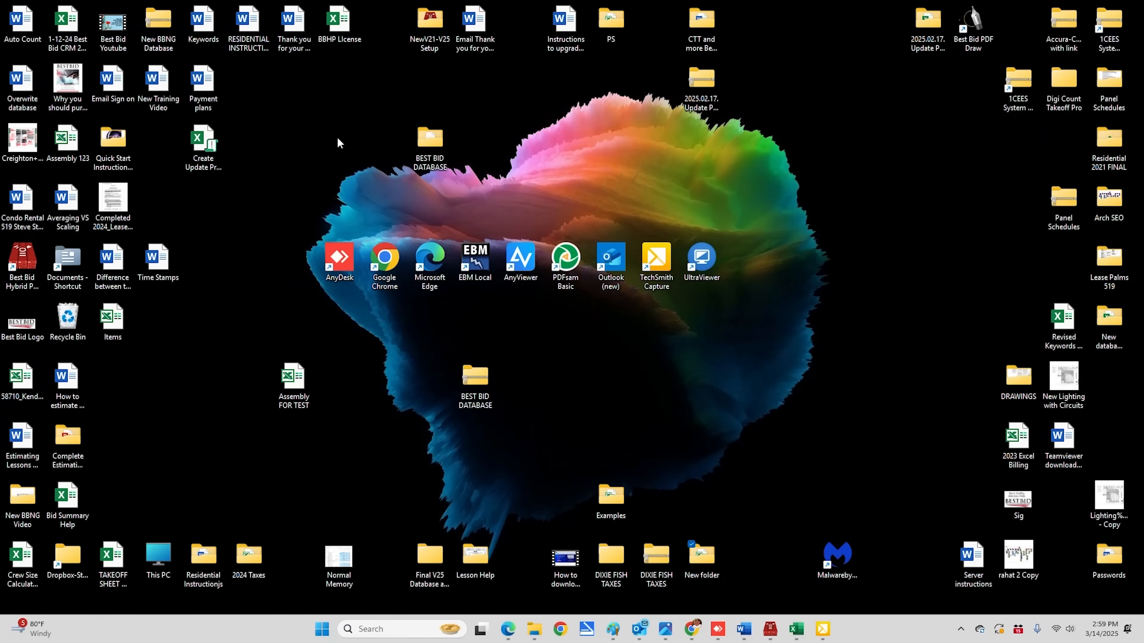
{"action": "left_click_drag", "start_coordinate": [112, 317], "coordinate": [607, 378]}
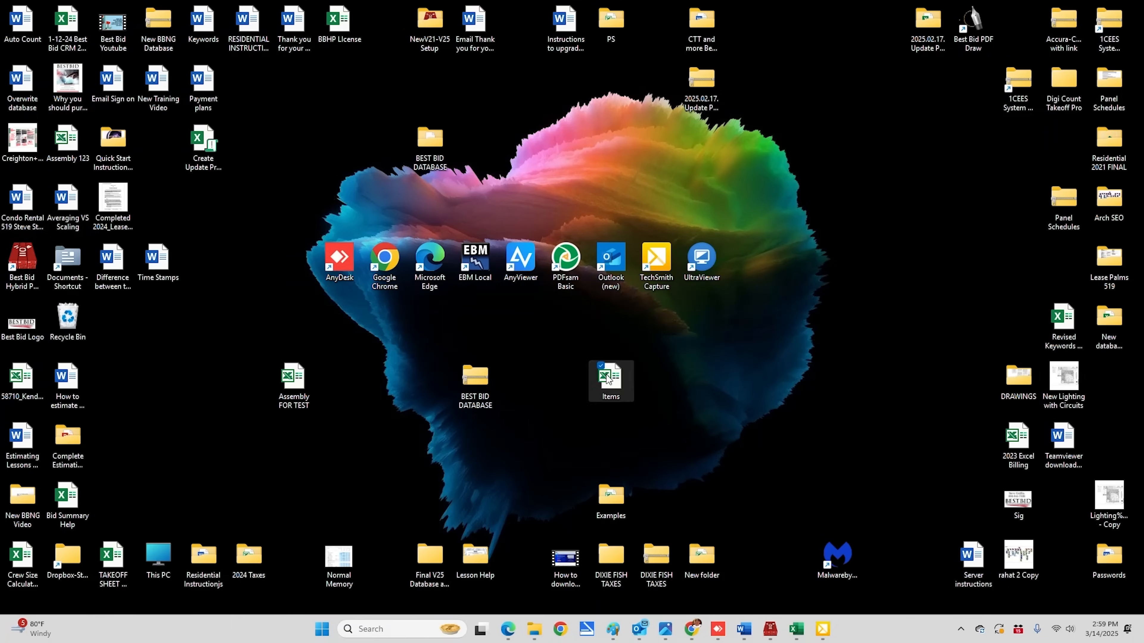
{"action": "double_click", "coordinate": [607, 378]}
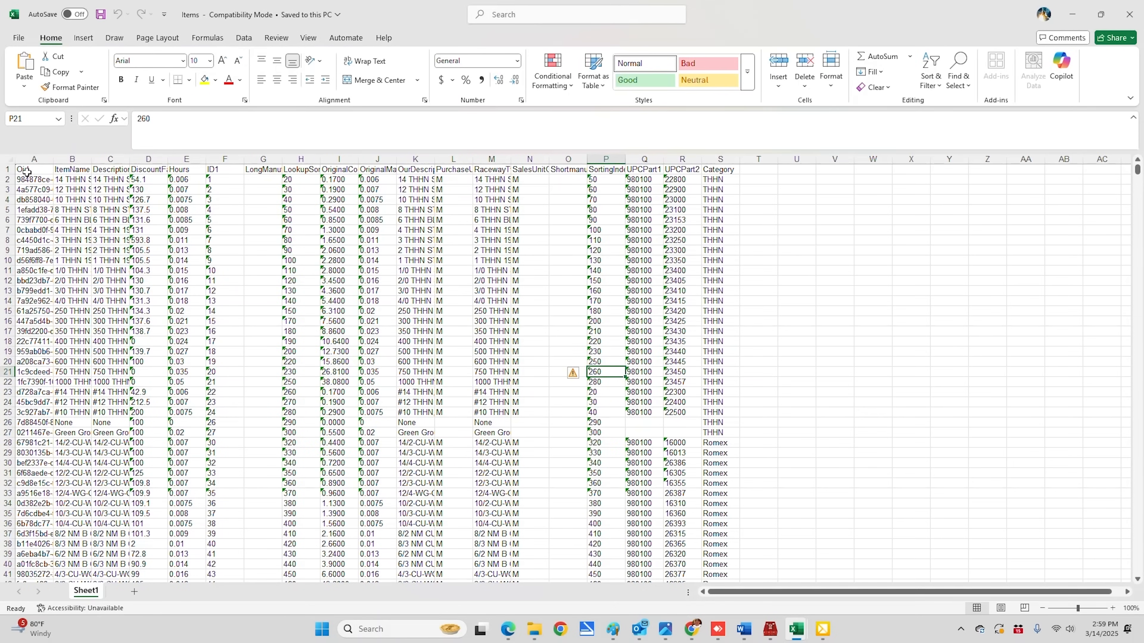
Step: Bold the header cells from Oid to Category and freeze the worksheet's top row
{"action": "left_click_drag", "start_coordinate": [28, 169], "coordinate": [719, 168]}
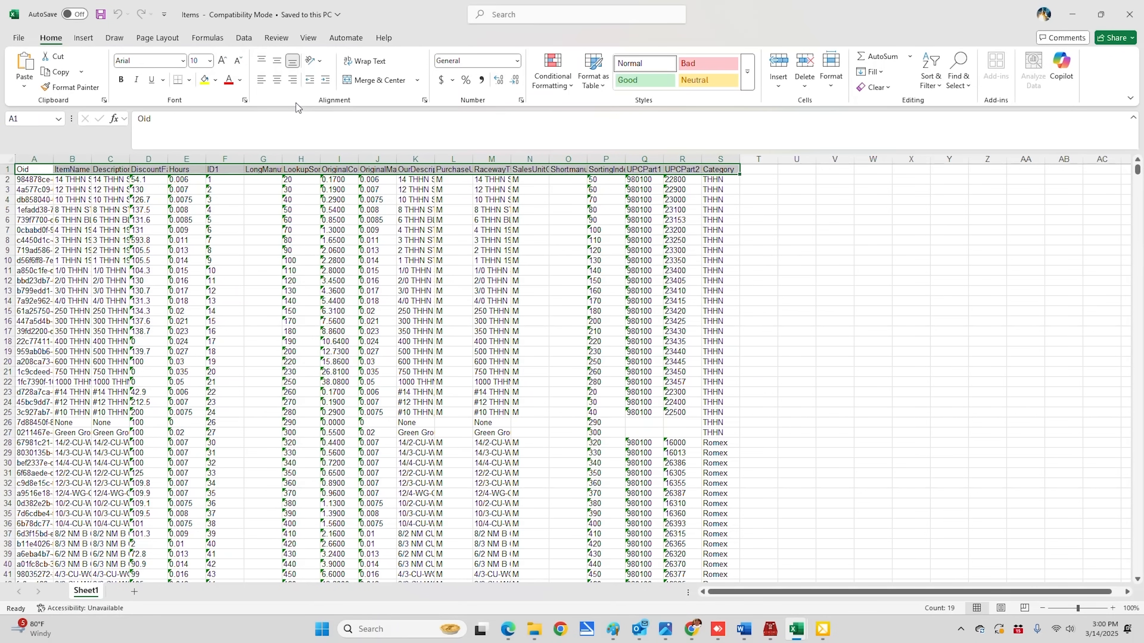
{"action": "left_click", "coordinate": [120, 79]}
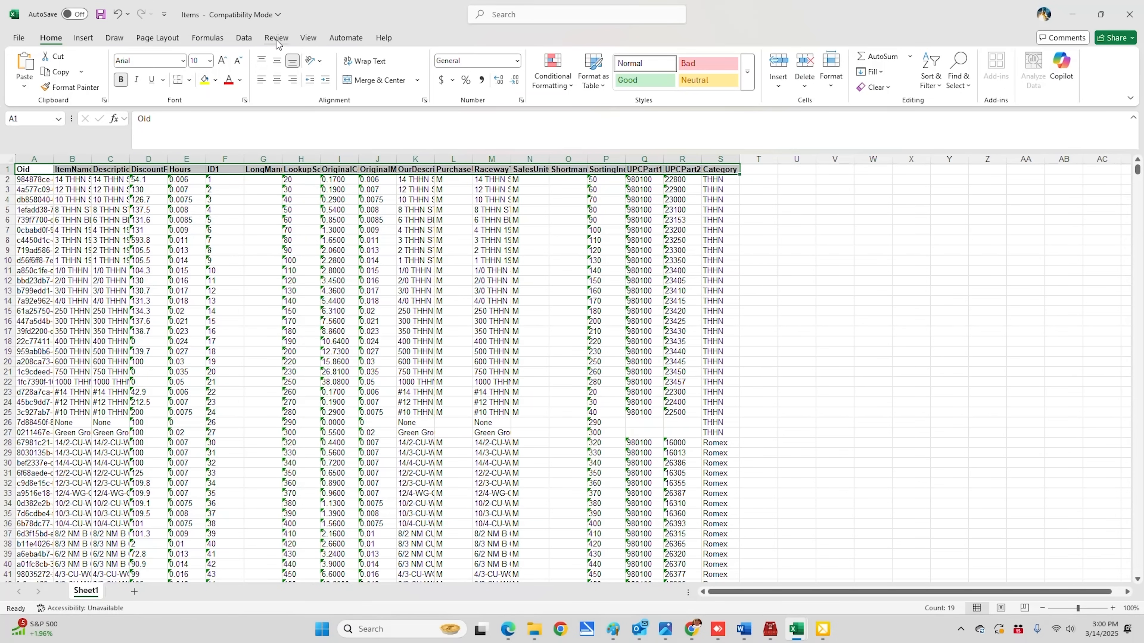
{"action": "left_click", "coordinate": [310, 39]}
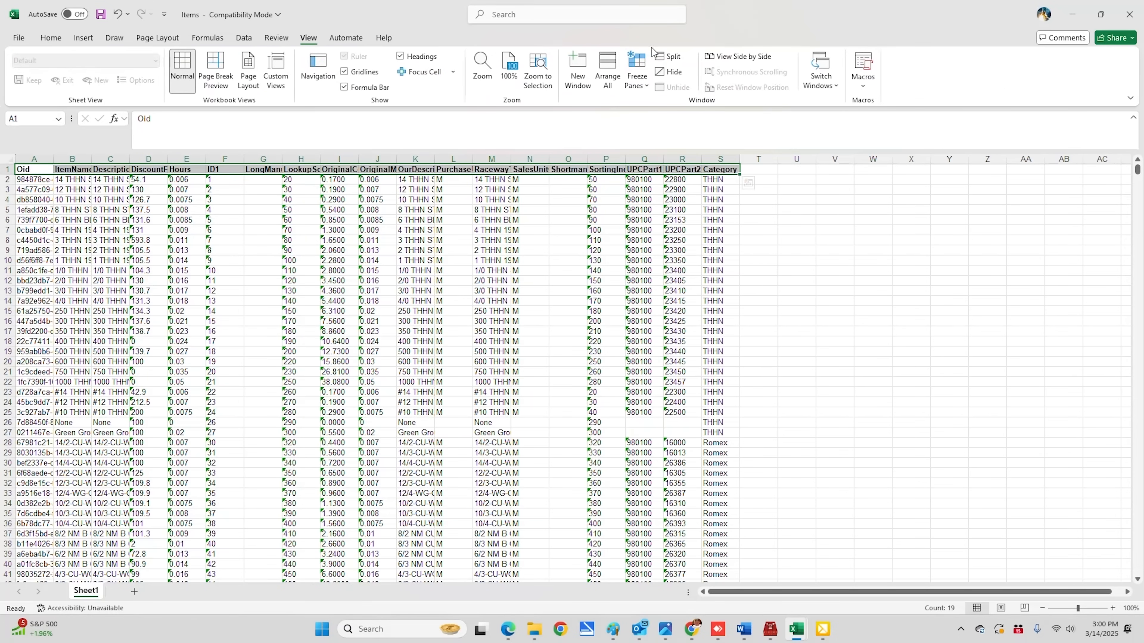
{"action": "left_click", "coordinate": [639, 68]}
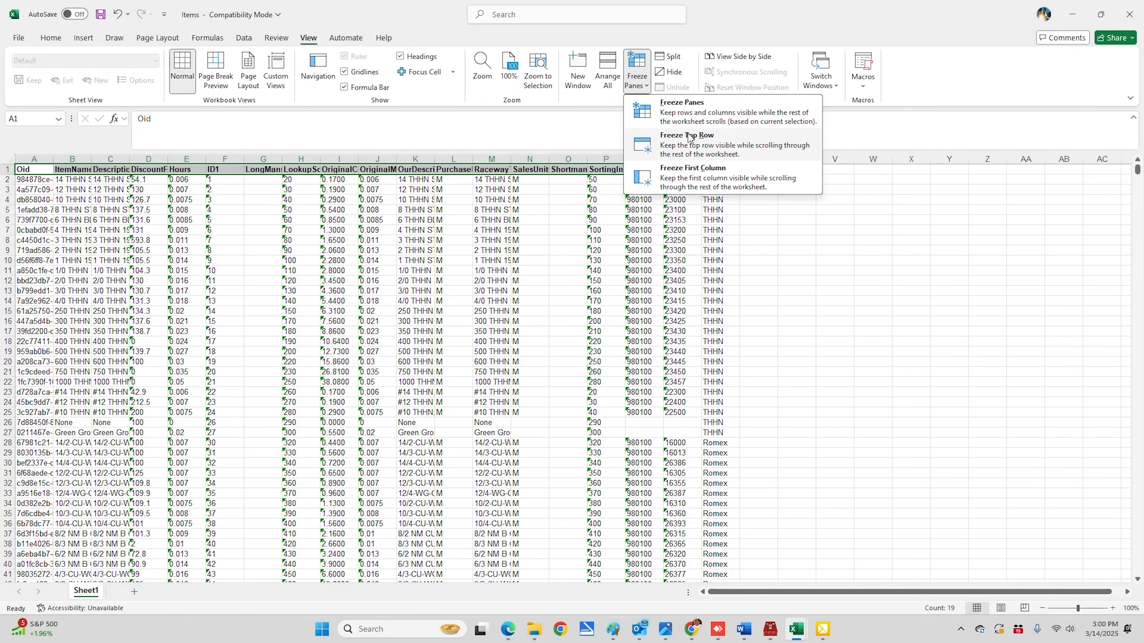
{"action": "left_click", "coordinate": [683, 145]}
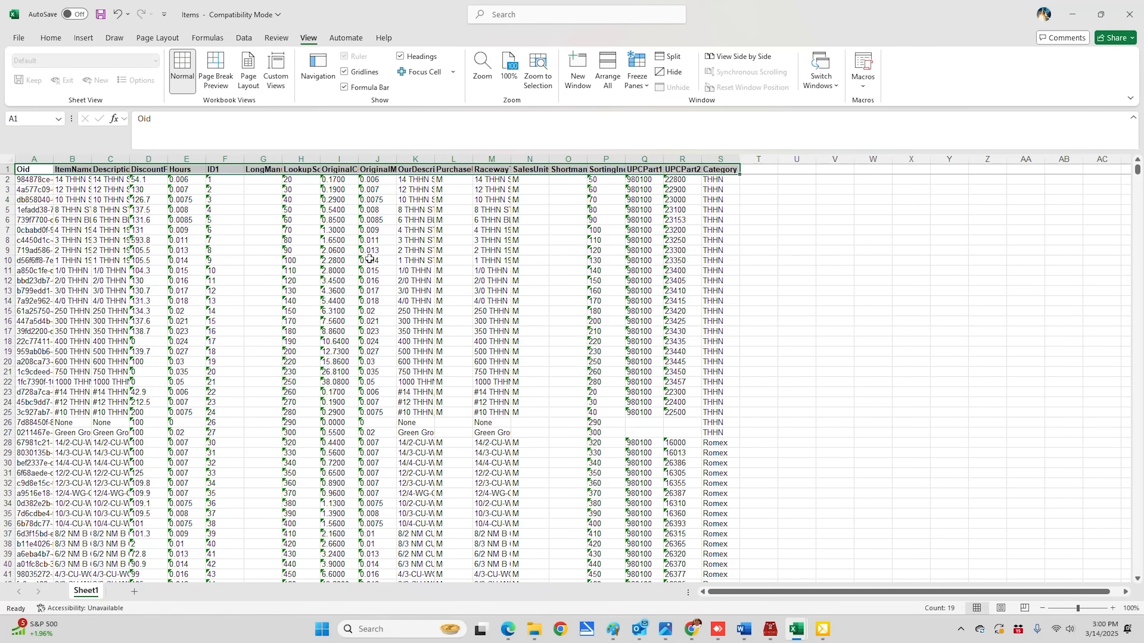
{"action": "scroll", "coordinate": [368, 269], "scroll_direction": "down", "scroll_amount": 5}
{"action": "scroll", "coordinate": [367, 269], "scroll_direction": "down", "scroll_amount": 13}
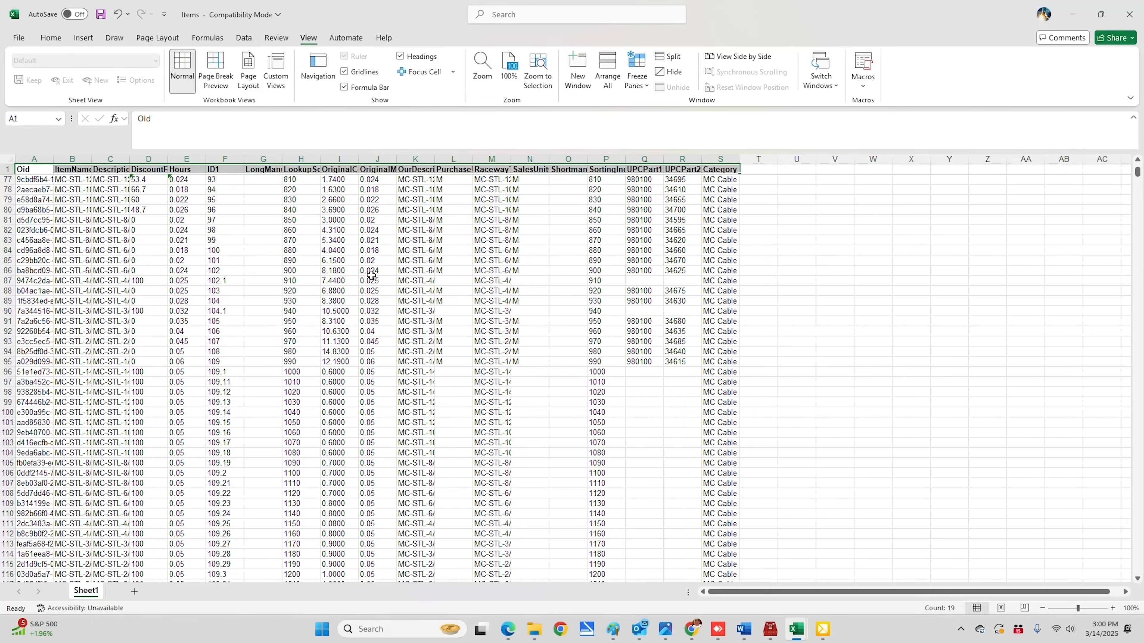
{"action": "scroll", "coordinate": [371, 274], "scroll_direction": "up", "scroll_amount": 18}
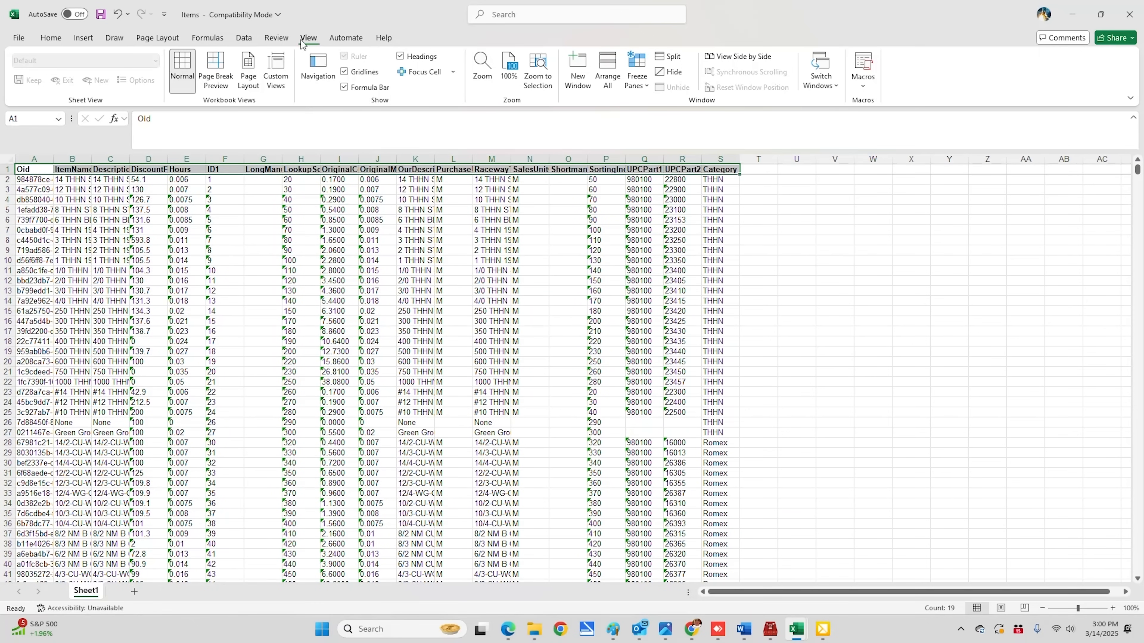
Step: Go to the NEW BOX entry at the end of the sheet, widen the ItemName and Description columns, and highlight both headers yellow
{"action": "left_click", "coordinate": [50, 39]}
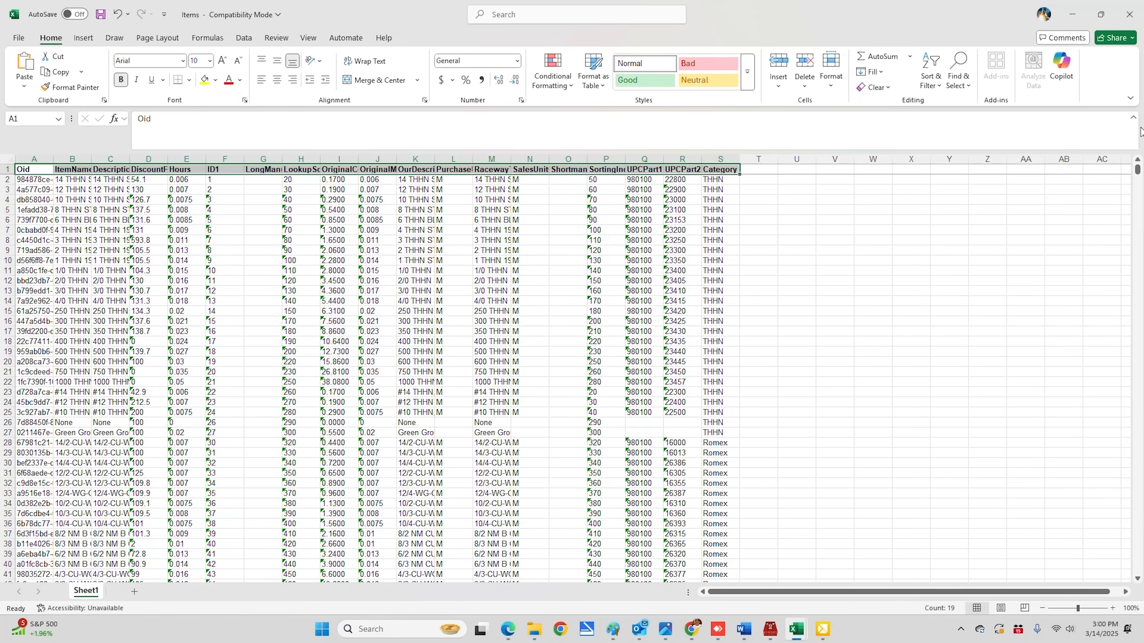
{"action": "left_click_drag", "start_coordinate": [1138, 171], "coordinate": [1137, 601]}
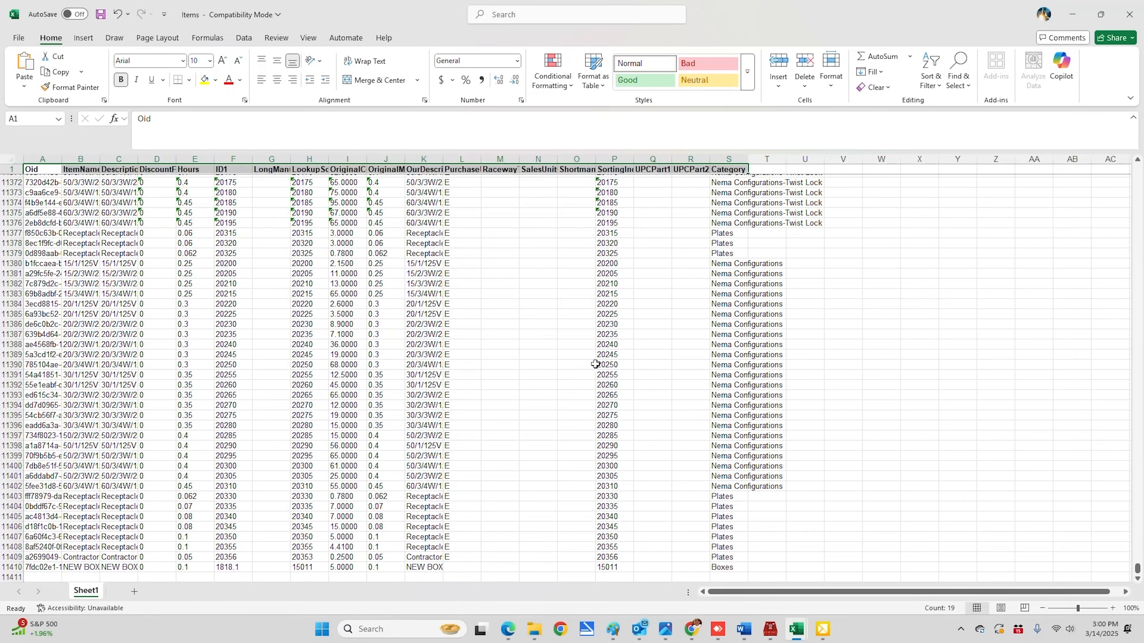
{"action": "scroll", "coordinate": [624, 370], "scroll_direction": "down", "scroll_amount": 11}
{"action": "scroll", "coordinate": [624, 371], "scroll_direction": "down", "scroll_amount": 2}
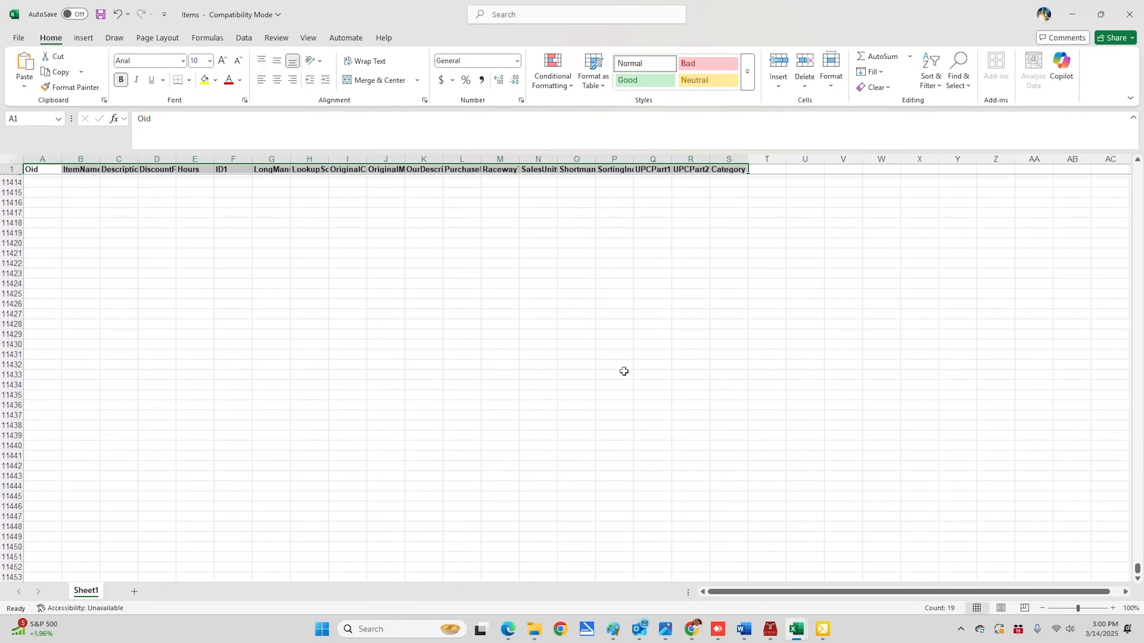
{"action": "scroll", "coordinate": [623, 370], "scroll_direction": "up", "scroll_amount": 2}
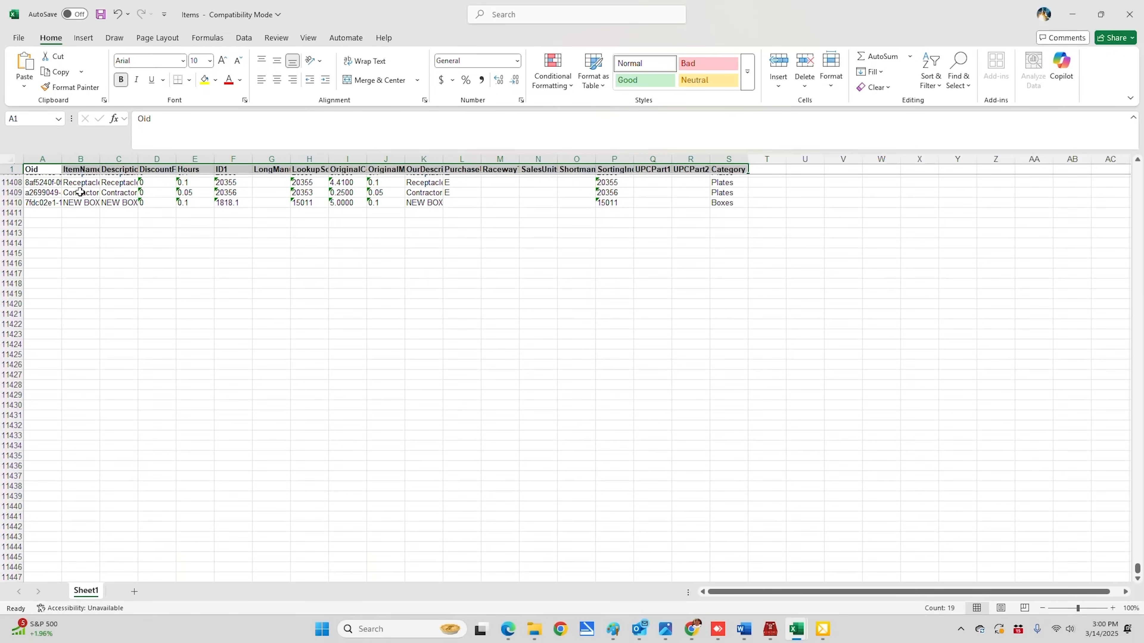
{"action": "left_click", "coordinate": [81, 168]}
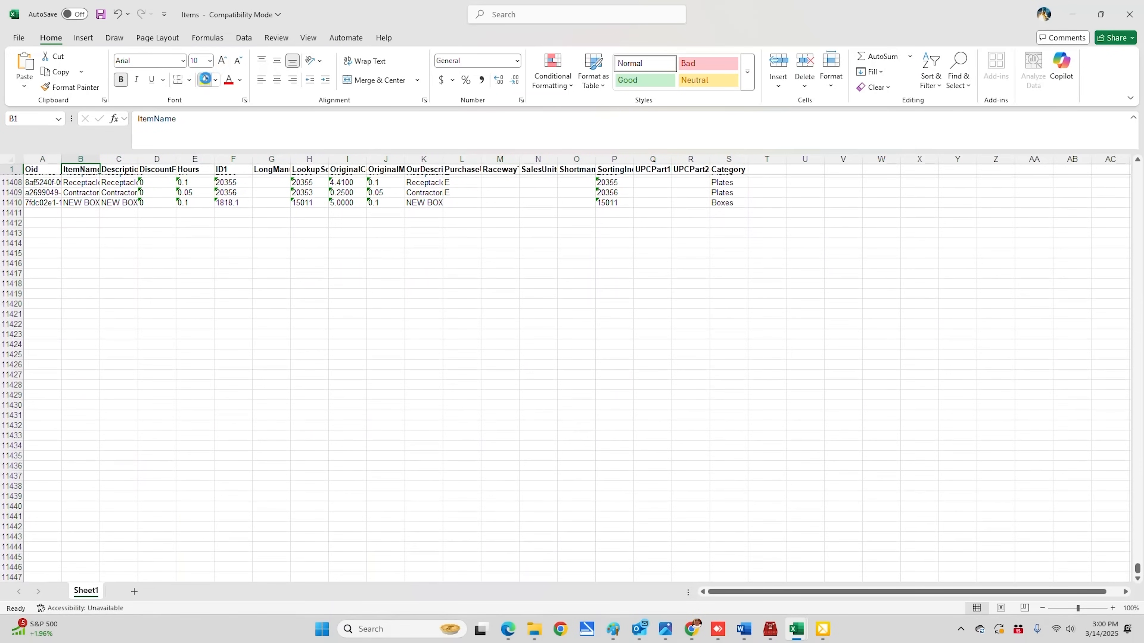
{"action": "left_click", "coordinate": [205, 80]}
{"action": "left_click_drag", "start_coordinate": [99, 156], "coordinate": [203, 160]}
{"action": "left_click", "coordinate": [162, 171]}
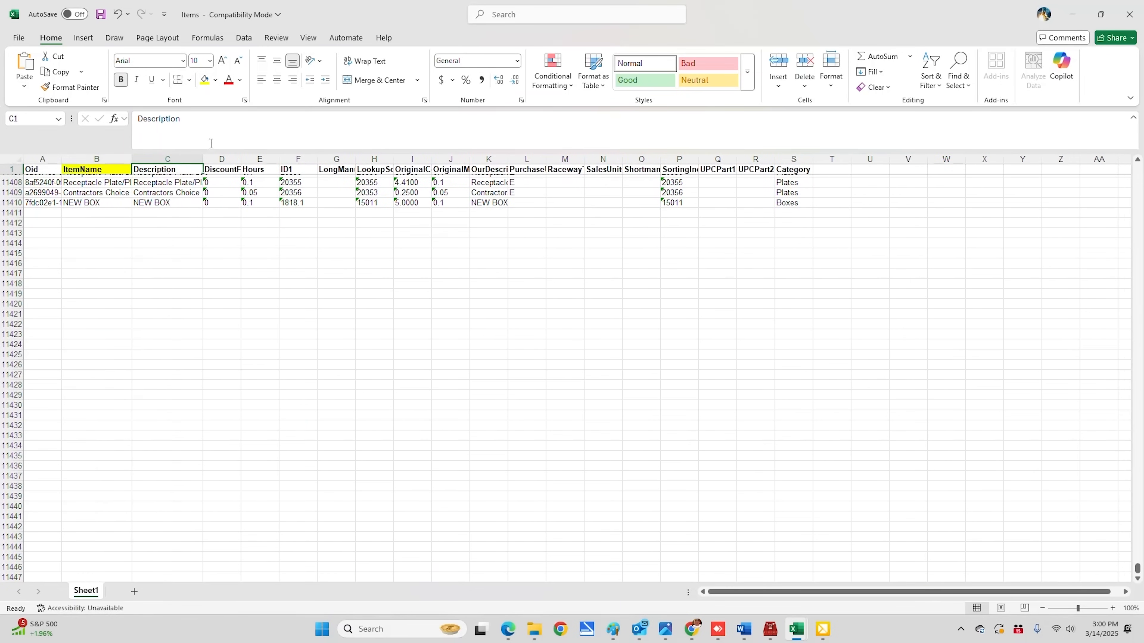
{"action": "left_click", "coordinate": [204, 80]}
Step: Highlight the Hours, ID1 and LookupSortingIndex headers yellow, widening the LookupSortingIndex column
{"action": "left_click_drag", "start_coordinate": [263, 169], "coordinate": [293, 170]}
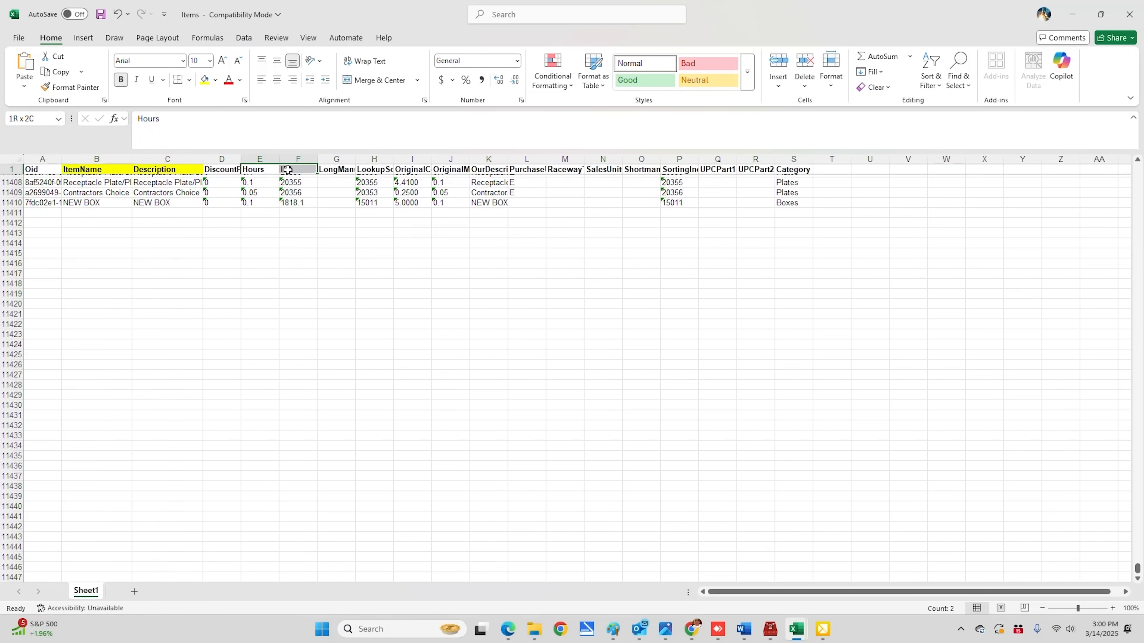
{"action": "left_click", "coordinate": [205, 85]}
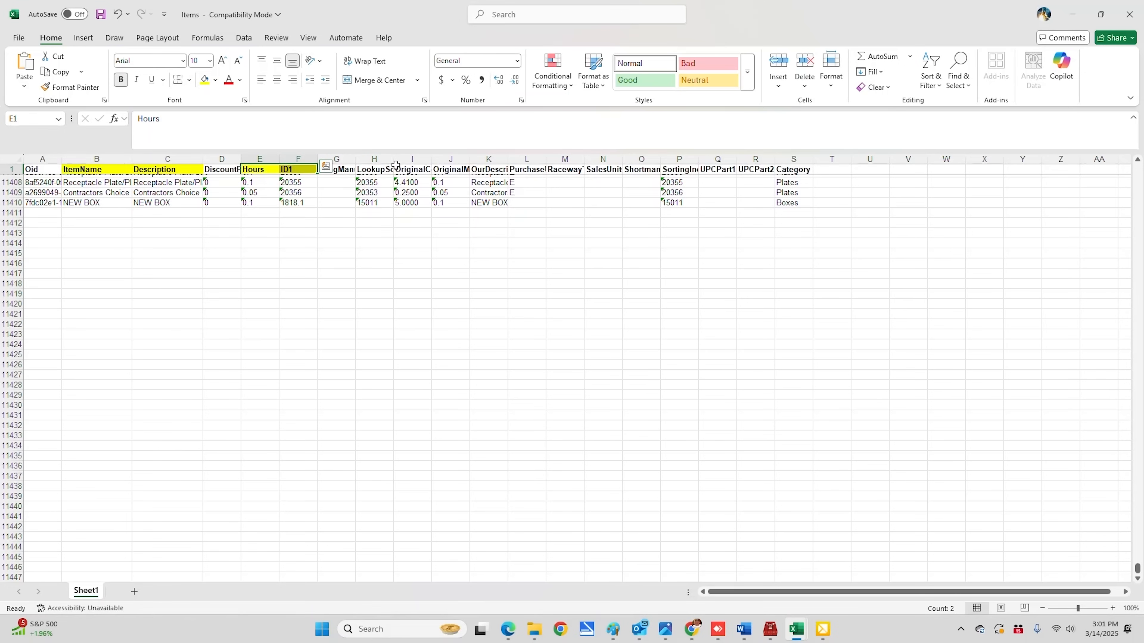
{"action": "left_click_drag", "start_coordinate": [394, 160], "coordinate": [419, 160]}
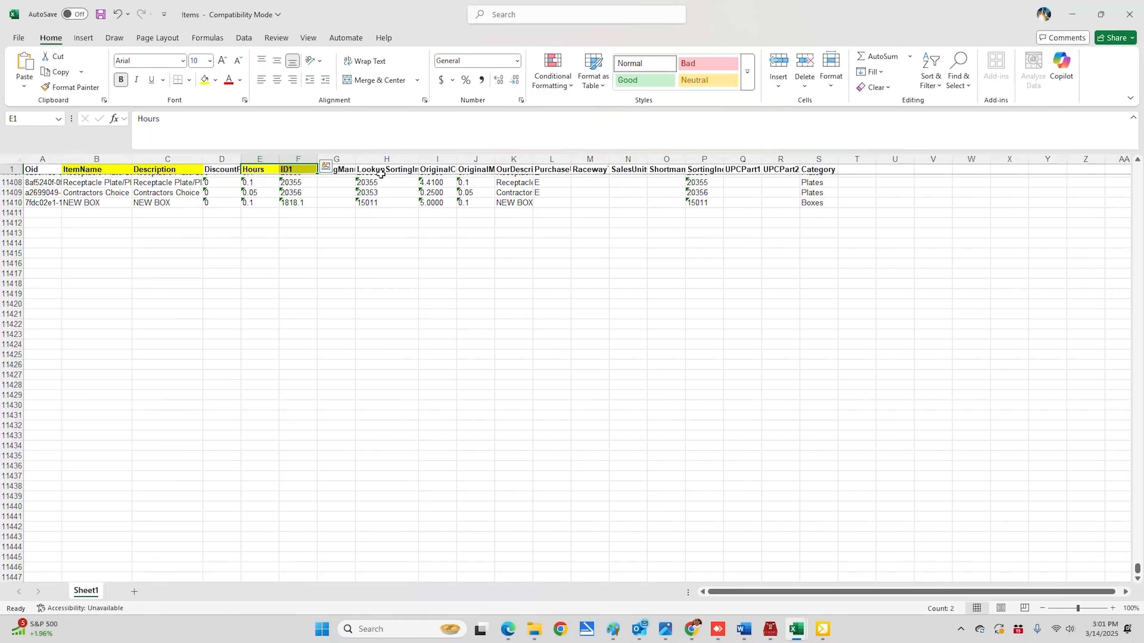
{"action": "left_click", "coordinate": [377, 171]}
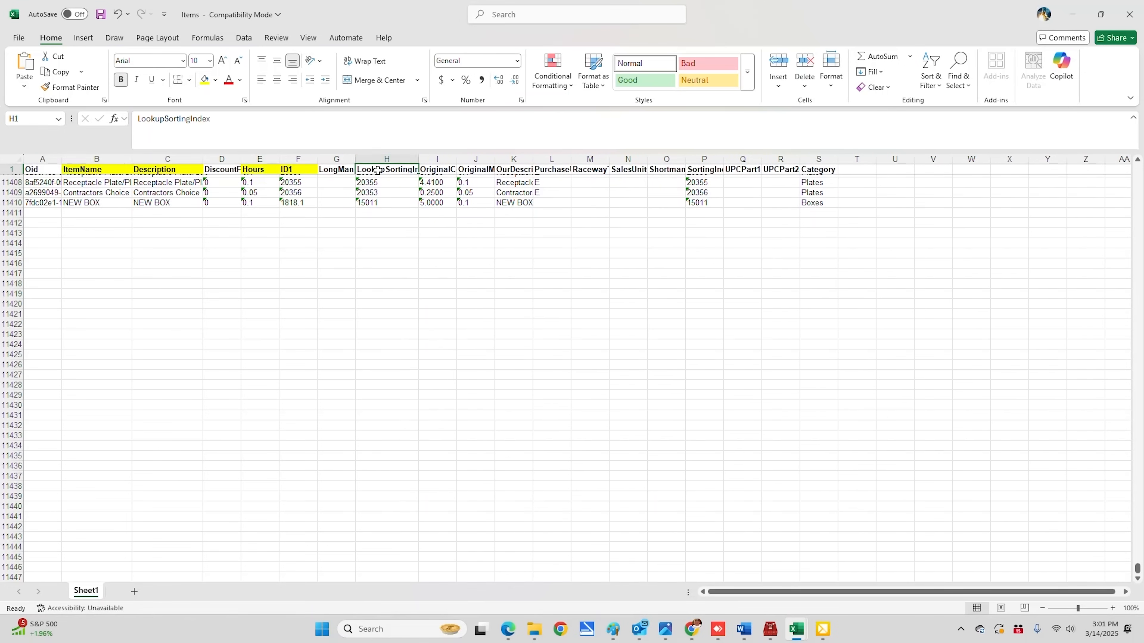
{"action": "left_click", "coordinate": [204, 80]}
Step: Widen the OriginalCost, OriginalManHours and OurDescription columns and highlight their headers yellow
{"action": "left_click_drag", "start_coordinate": [457, 158], "coordinate": [471, 159]}
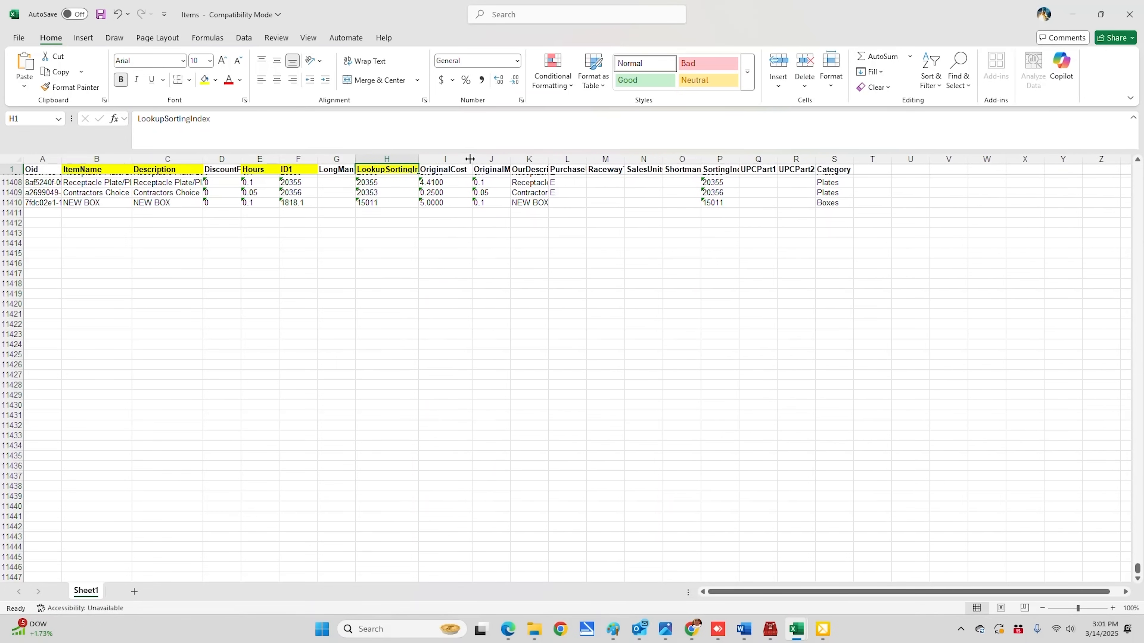
{"action": "left_click", "coordinate": [443, 170]}
{"action": "left_click", "coordinate": [204, 79]}
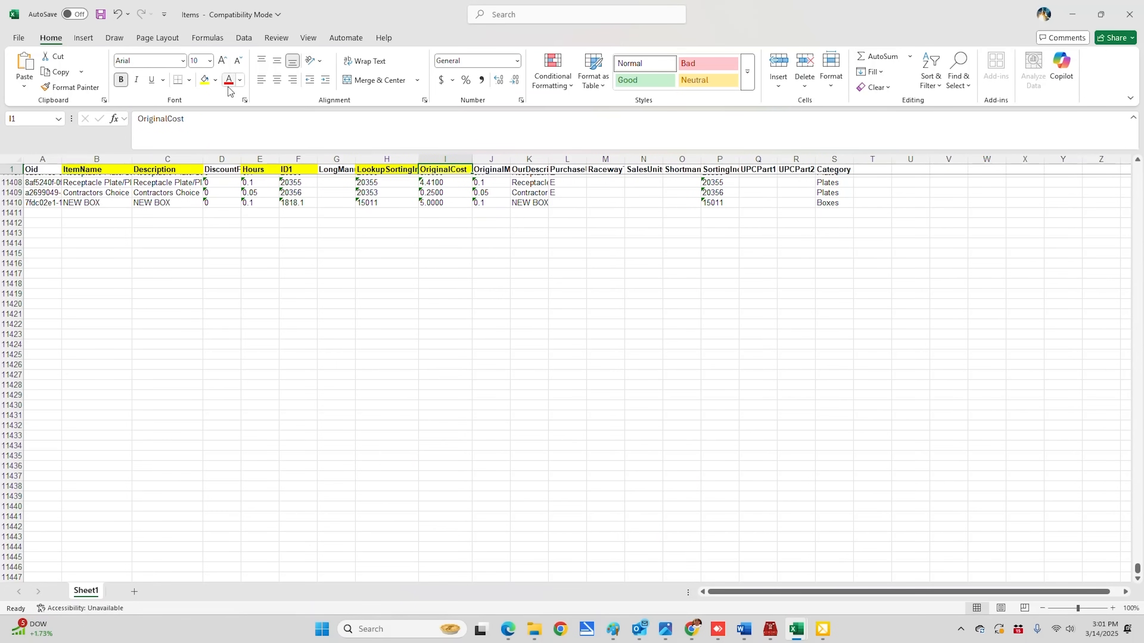
{"action": "left_click_drag", "start_coordinate": [511, 159], "coordinate": [527, 160]}
{"action": "left_click", "coordinate": [500, 169]}
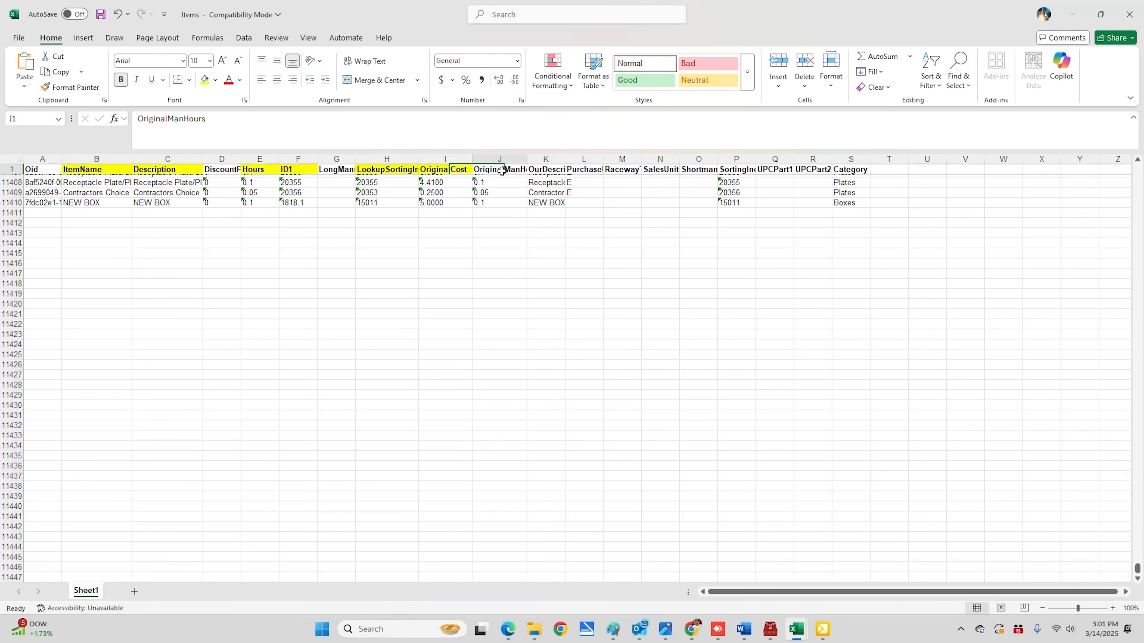
{"action": "left_click", "coordinate": [206, 81]}
{"action": "left_click_drag", "start_coordinate": [565, 159], "coordinate": [604, 160]}
{"action": "left_click", "coordinate": [566, 170]}
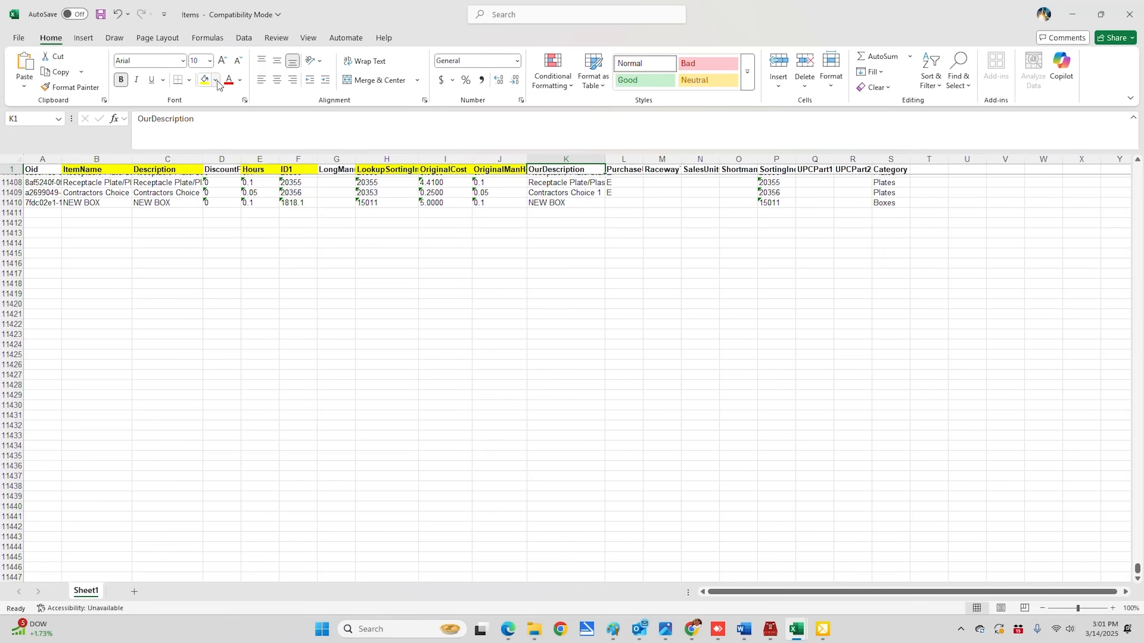
{"action": "left_click", "coordinate": [205, 80]}
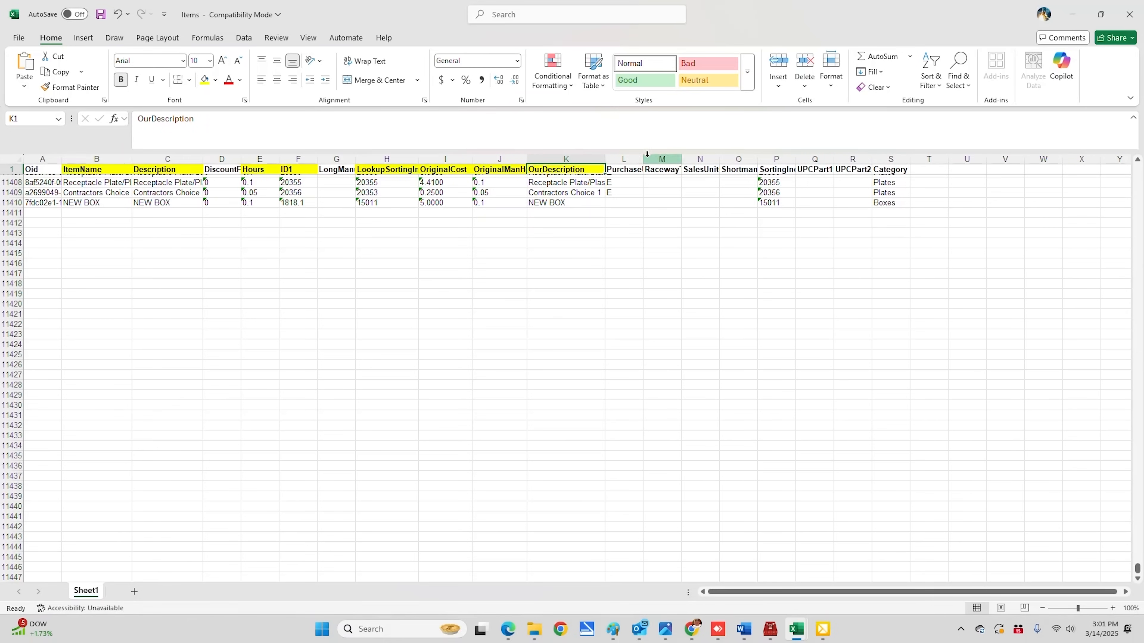
Step: Widen the purchase unit, RacewayType, sales unit and SortingIndex columns, and highlight the SortingIndex and Category headers yellow
{"action": "left_click_drag", "start_coordinate": [643, 159], "coordinate": [665, 159]}
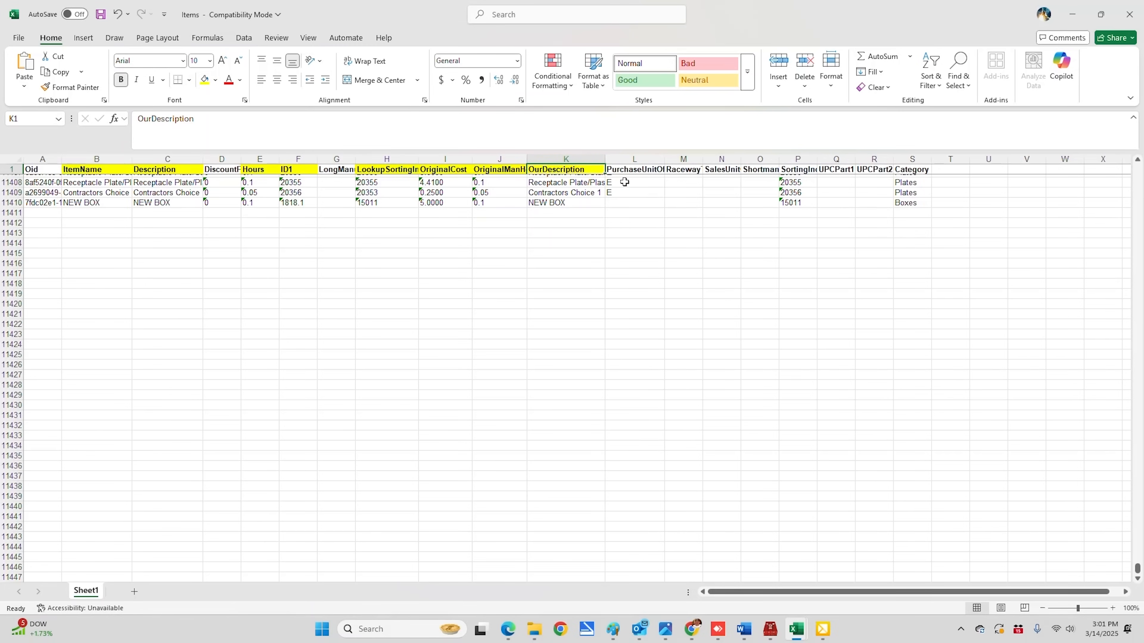
{"action": "left_click_drag", "start_coordinate": [702, 161], "coordinate": [777, 160]}
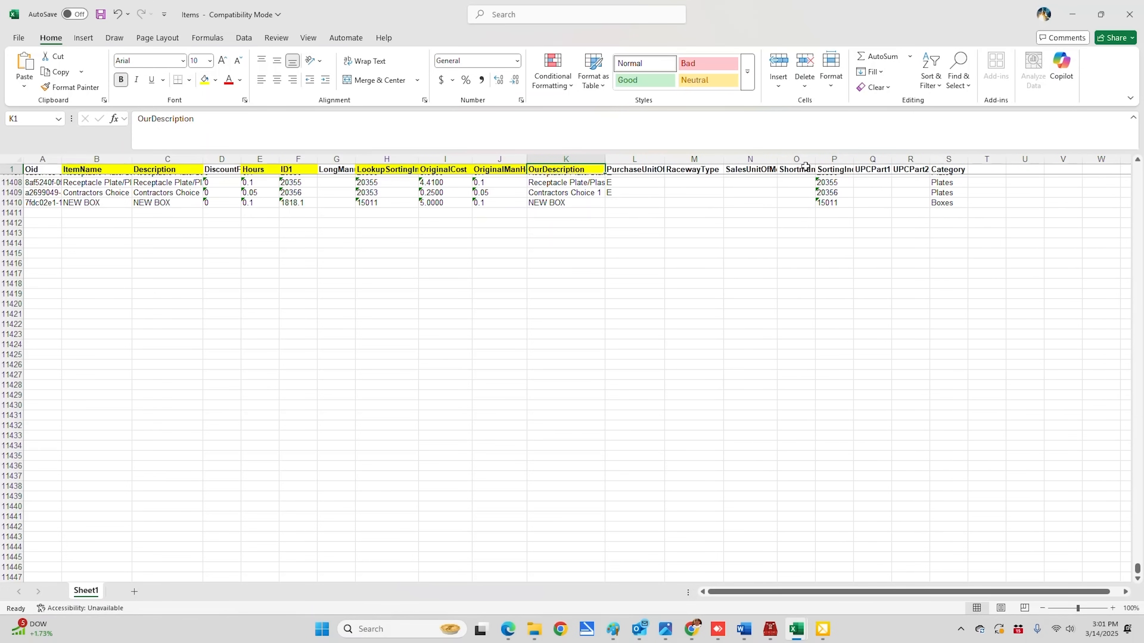
{"action": "left_click_drag", "start_coordinate": [854, 160], "coordinate": [866, 160]}
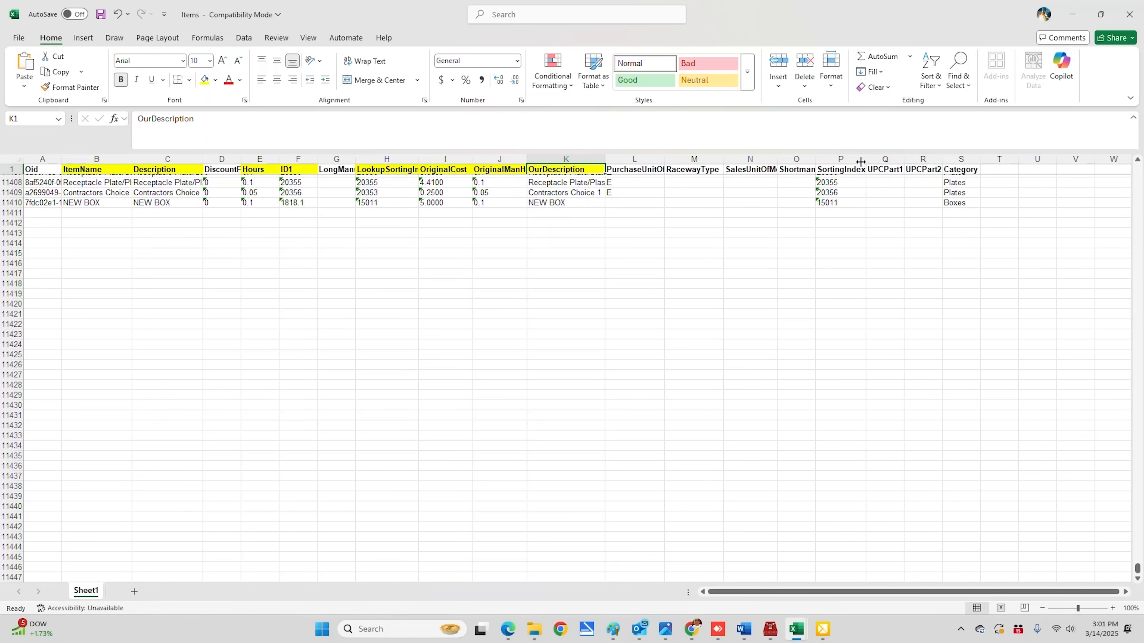
{"action": "left_click", "coordinate": [838, 171]}
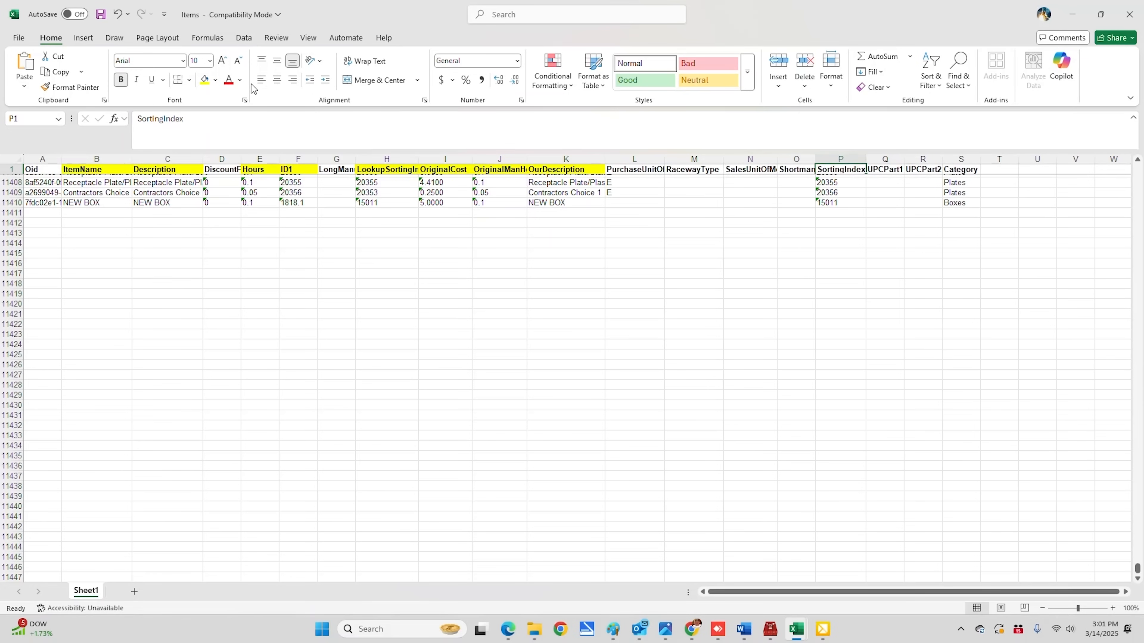
{"action": "left_click", "coordinate": [205, 80]}
{"action": "left_click", "coordinate": [958, 170]}
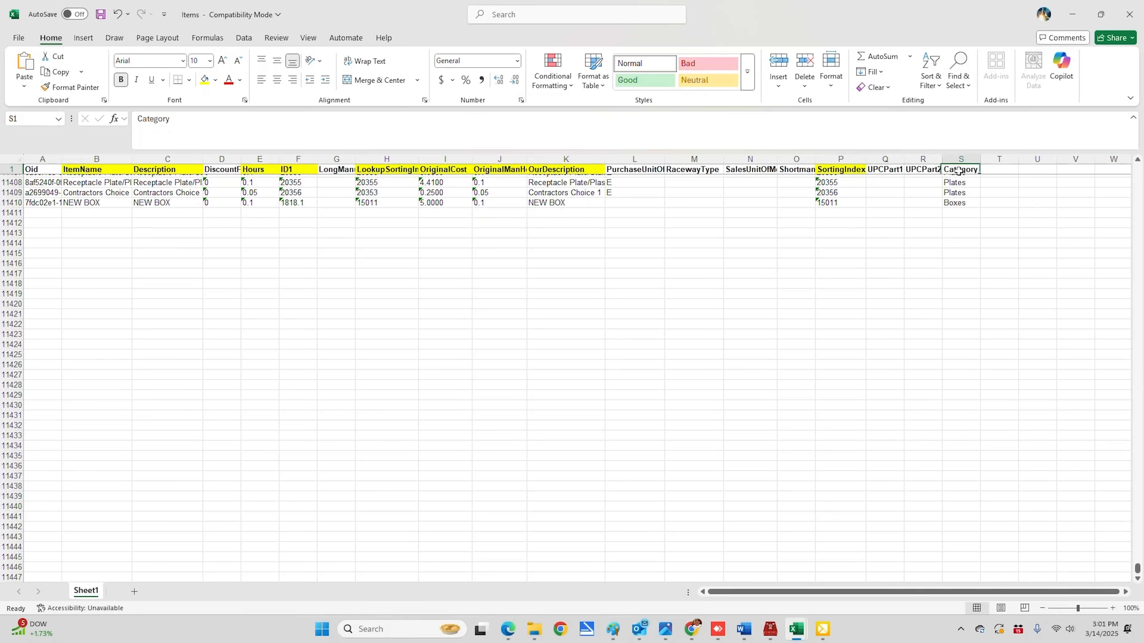
{"action": "left_click", "coordinate": [204, 80]}
Step: Enter GRAYBAR as the Category in the first empty row below NEW BOX
{"action": "left_click", "coordinate": [953, 215]}
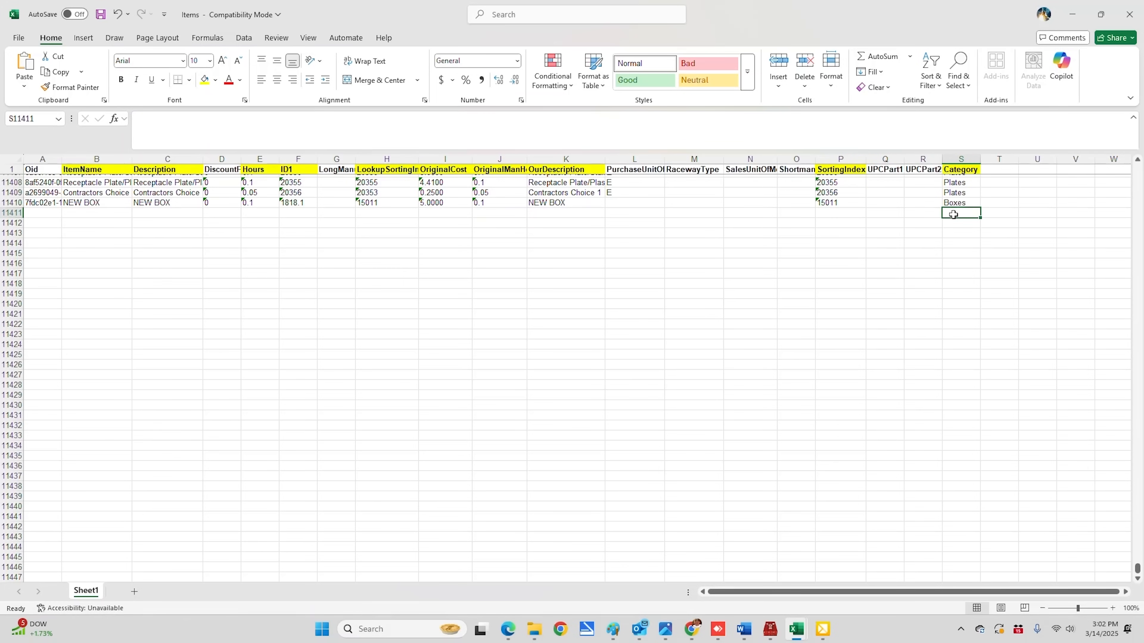
{"action": "type", "text": "GRA"}
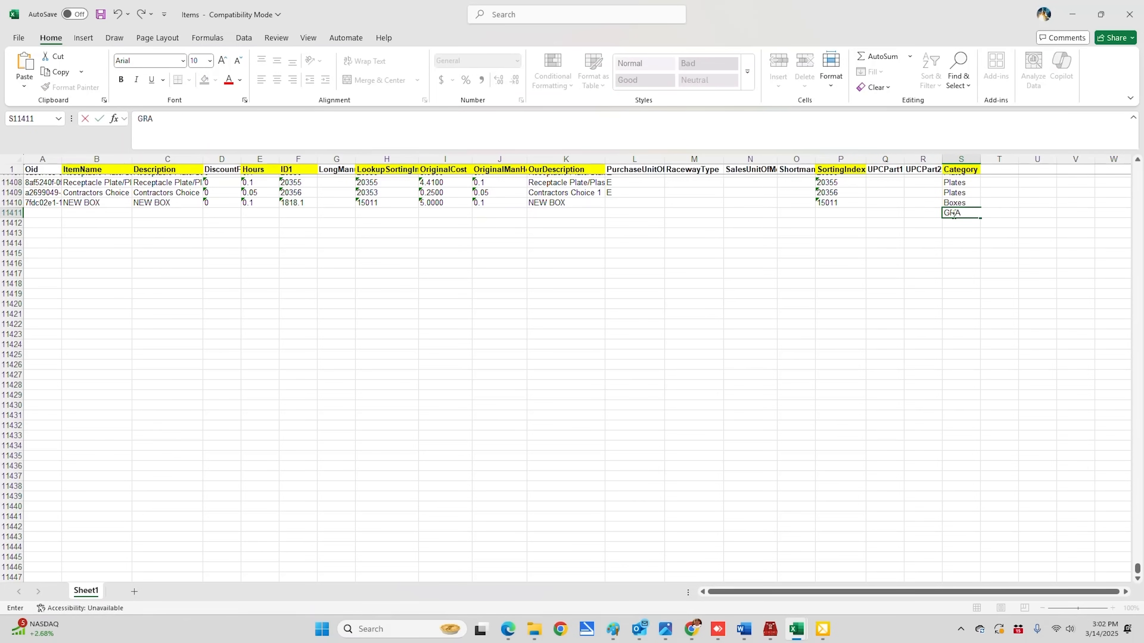
{"action": "type", "text": "YBAR"}
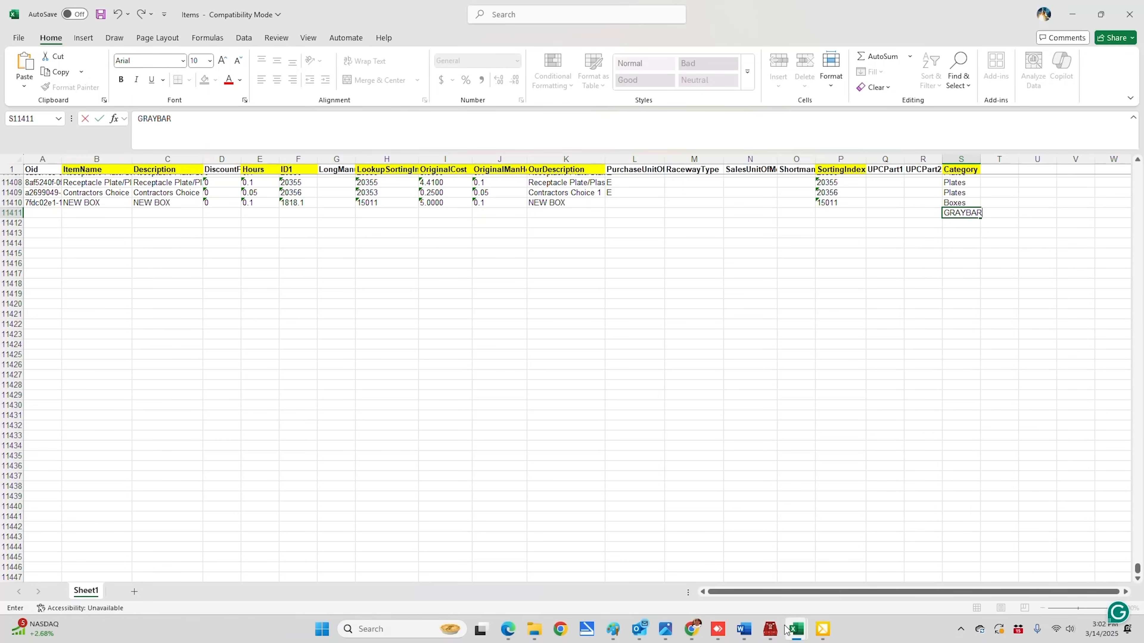
Step: Examine the item columns in the open 04-01-2024 price update workbook, and return to the Items workbook
{"action": "mouse_move", "coordinate": [796, 629]}
{"action": "left_click", "coordinate": [720, 591]}
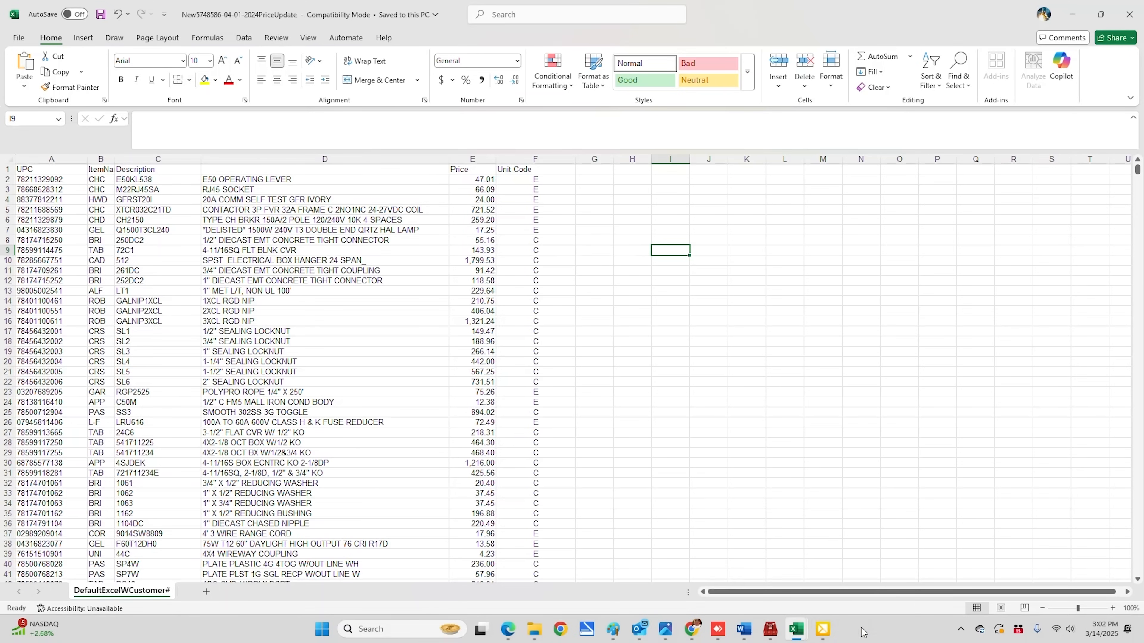
{"action": "mouse_move", "coordinate": [796, 633]}
{"action": "left_click", "coordinate": [860, 570]}
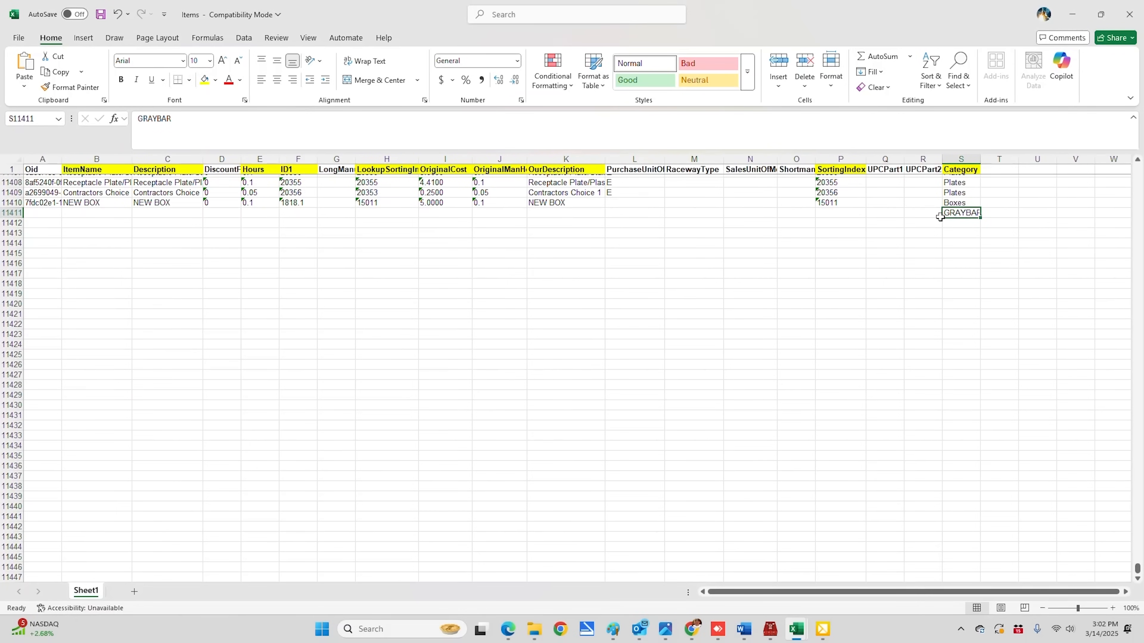
Step: Clear the GRAYBAR category below NEW BOX, save and close the Items workbook, and close the price update workbook
{"action": "key", "text": "Delete"}
{"action": "left_click", "coordinate": [771, 344]}
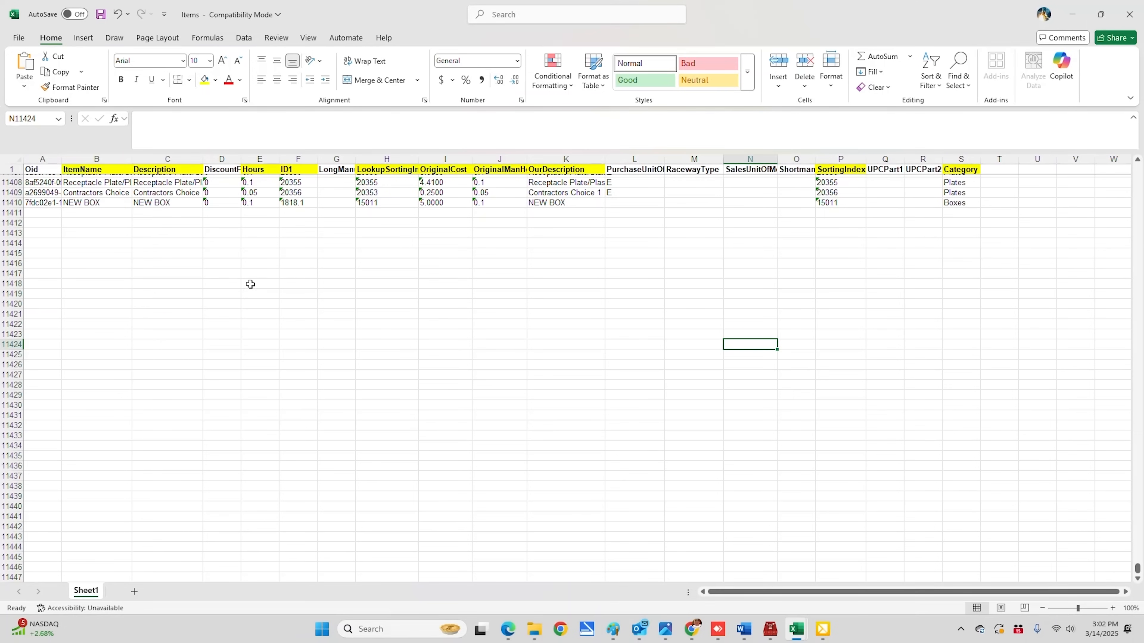
{"action": "left_click", "coordinate": [1130, 16]}
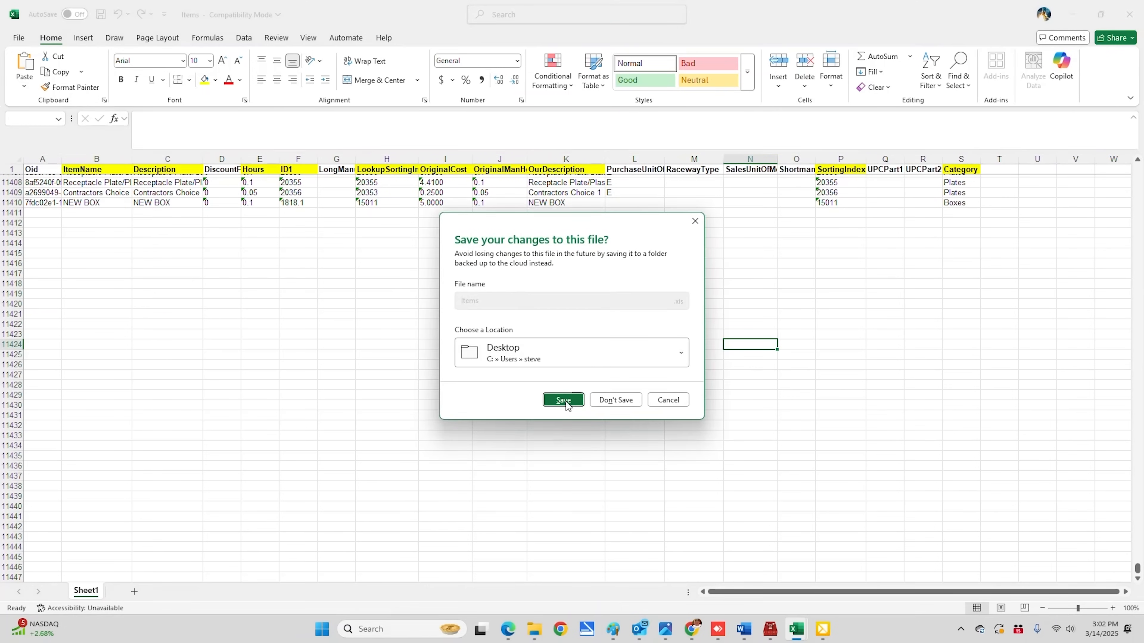
{"action": "left_click", "coordinate": [563, 400]}
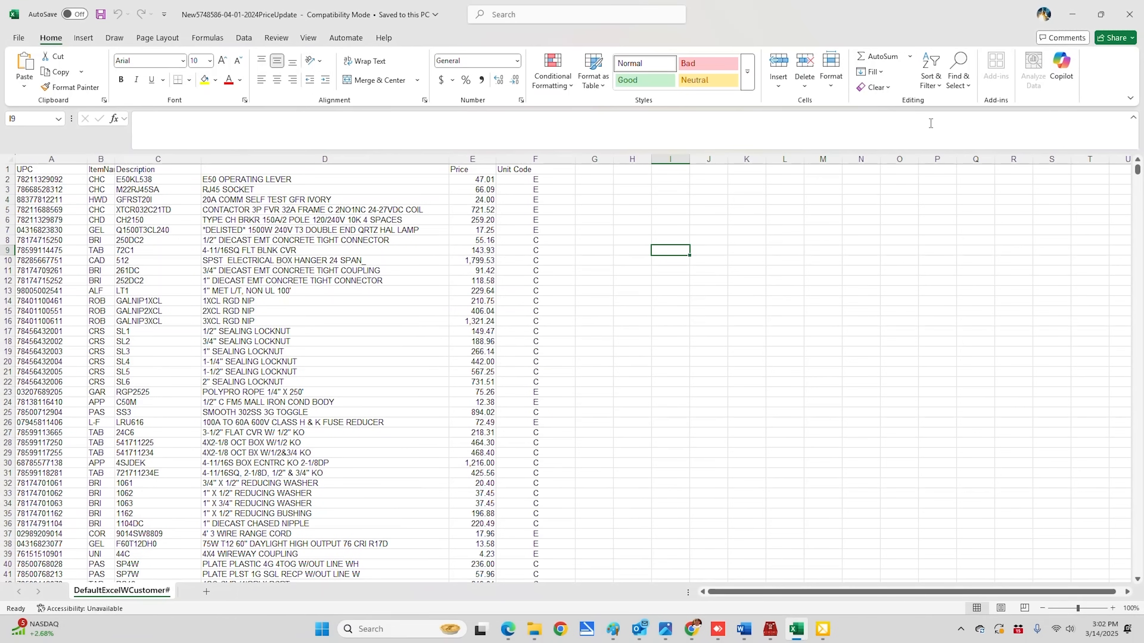
{"action": "left_click", "coordinate": [1130, 17]}
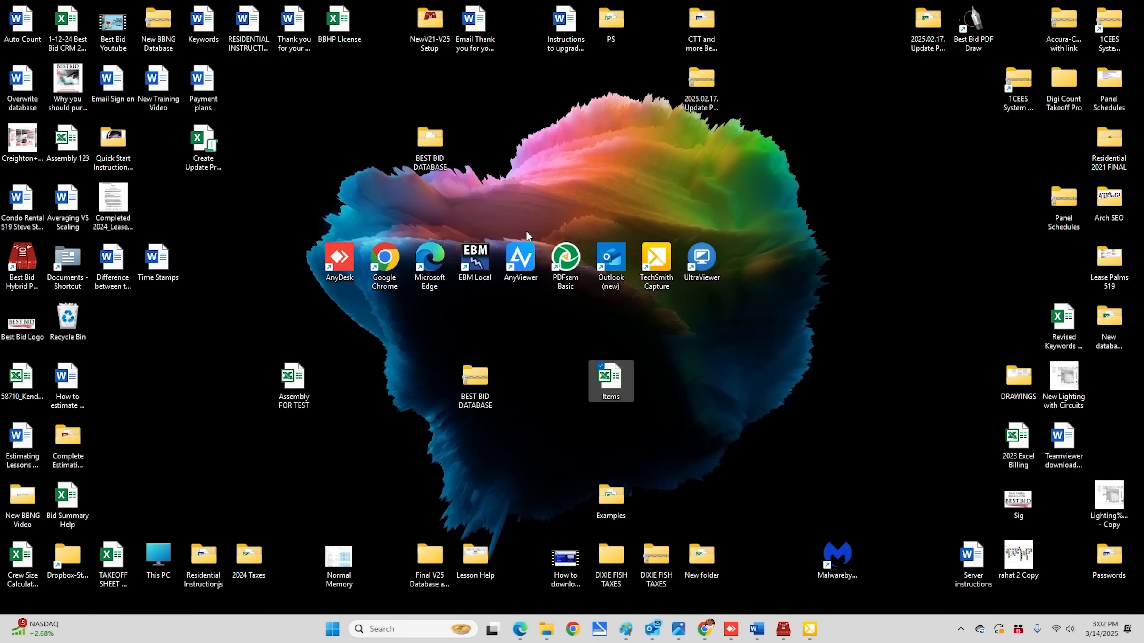
Step: Switch to Best Bid and view the assembly details of Lighting Assembly Building 1 in the test project
{"action": "left_click", "coordinate": [783, 629]}
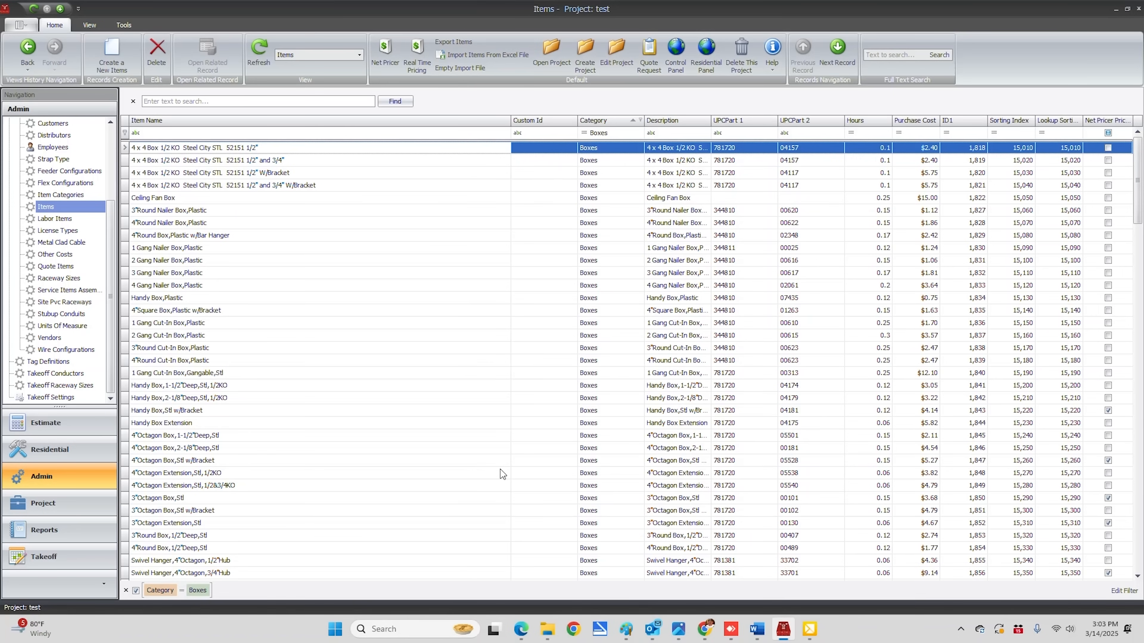
{"action": "left_click", "coordinate": [675, 52]}
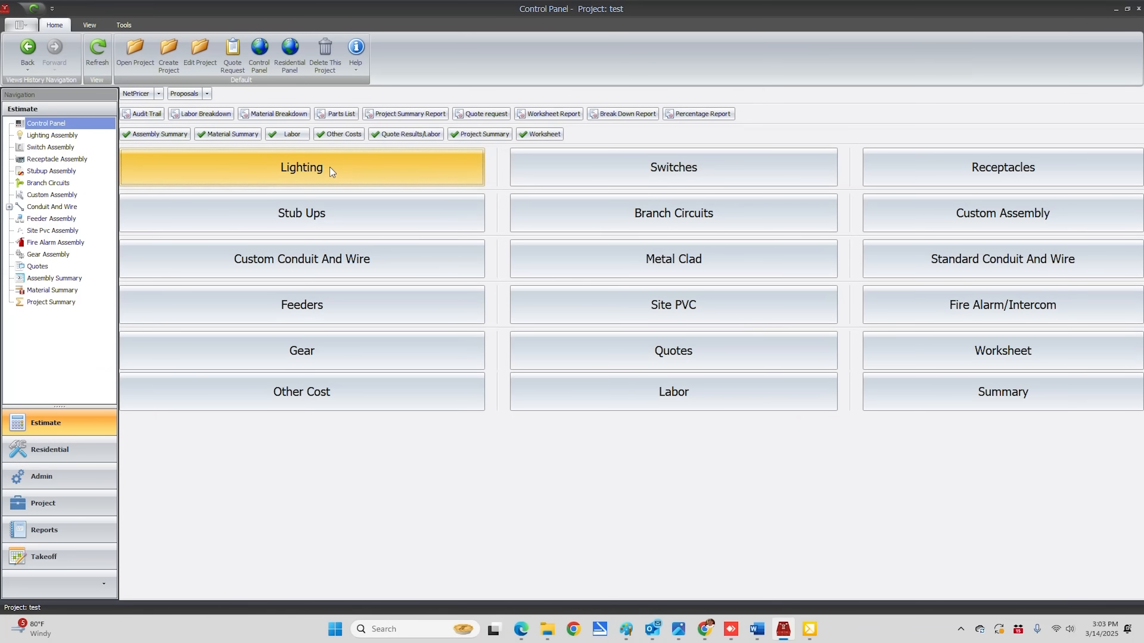
{"action": "left_click", "coordinate": [370, 171]}
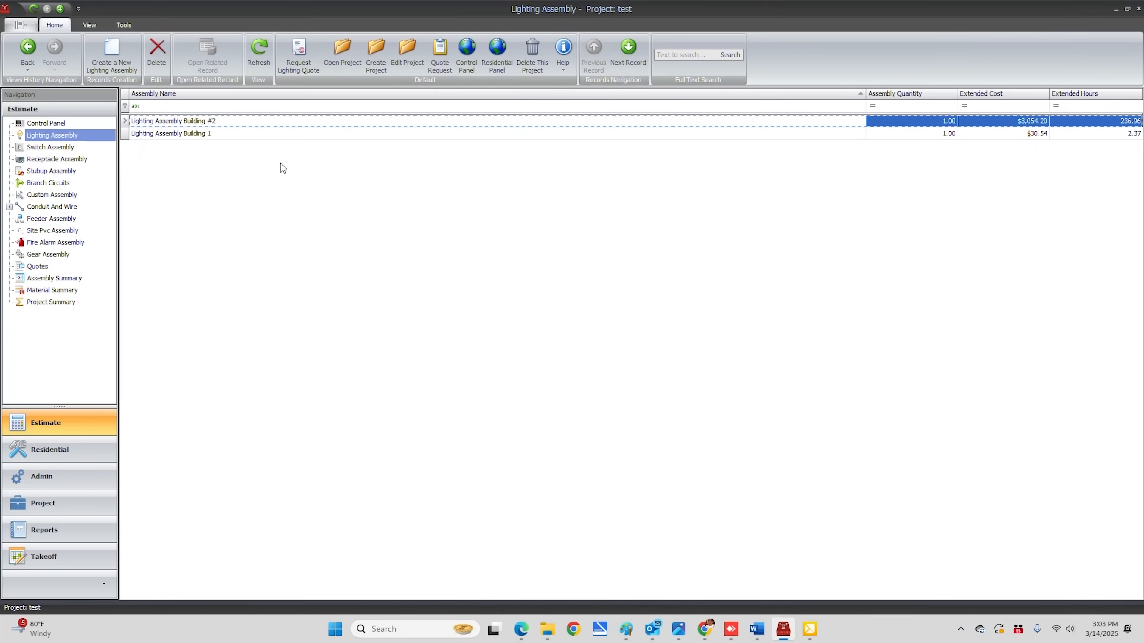
{"action": "left_click", "coordinate": [187, 134]}
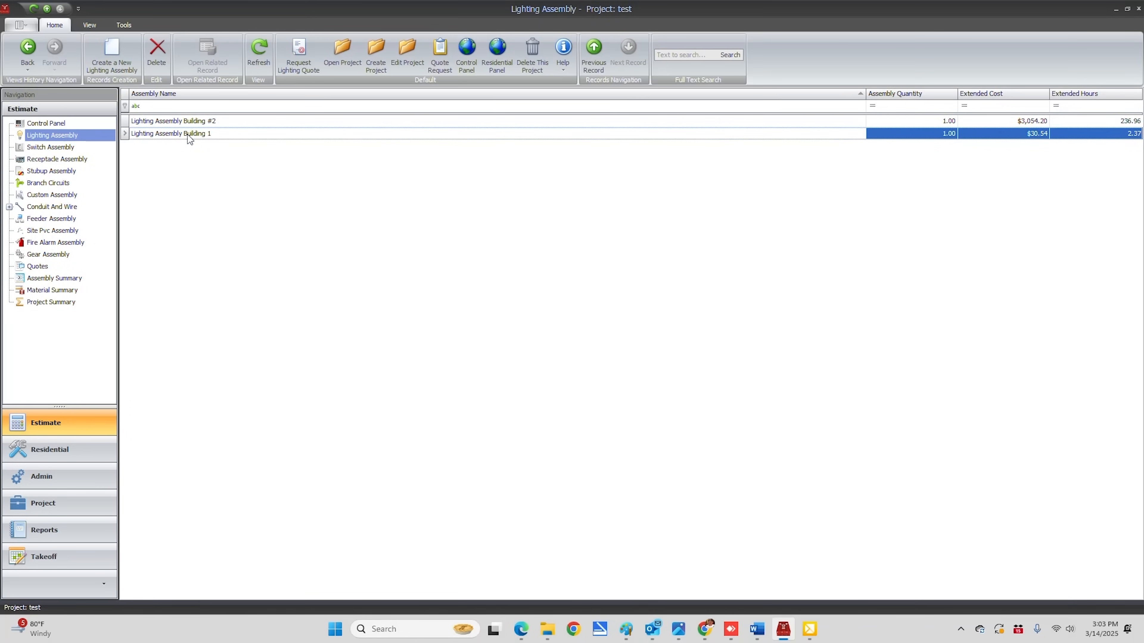
{"action": "double_click", "coordinate": [188, 134]}
{"action": "left_click", "coordinate": [263, 100]}
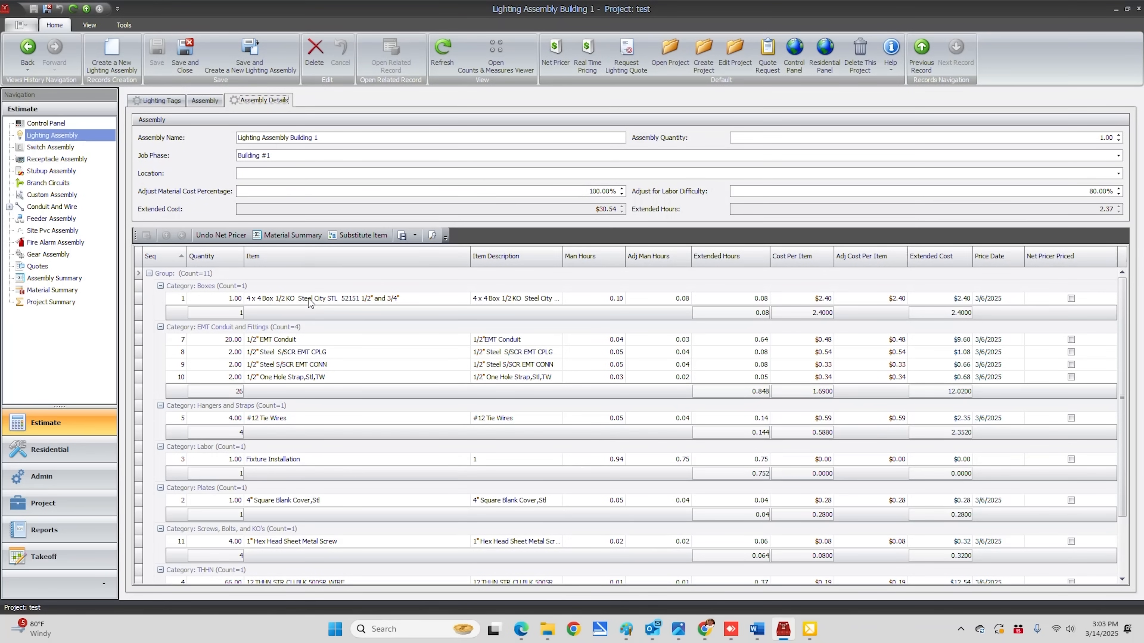
Step: Examine the blank plate and box choices in the lighting tag options of Lighting Assembly Building 1, leaving the settings as they are
{"action": "left_click", "coordinate": [167, 101]}
{"action": "left_click", "coordinate": [198, 100]}
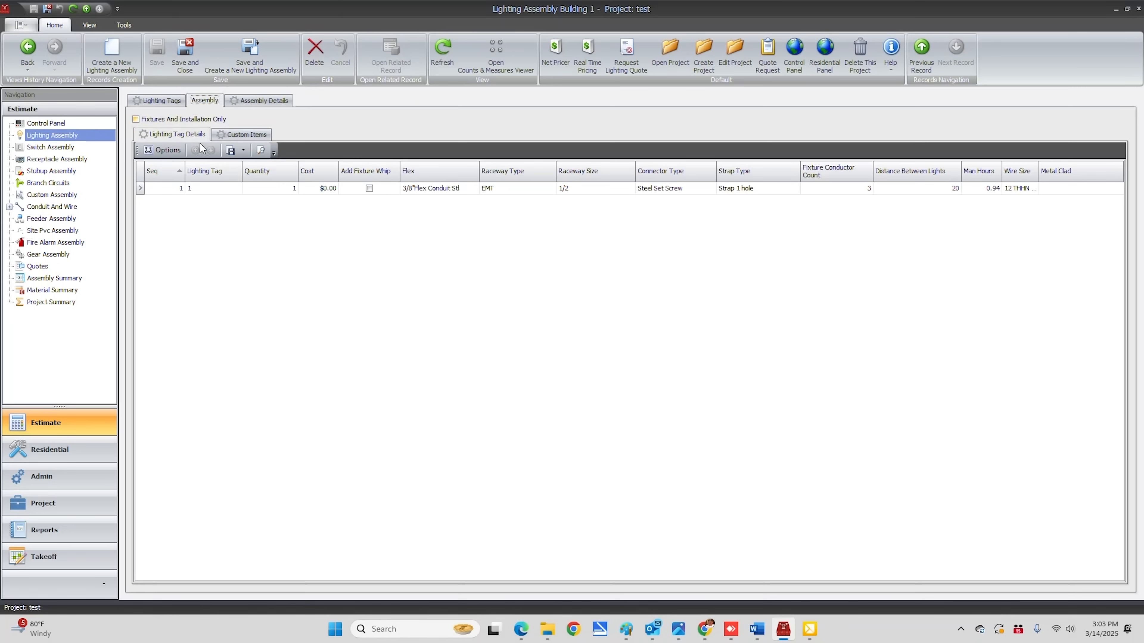
{"action": "left_click", "coordinate": [163, 150]}
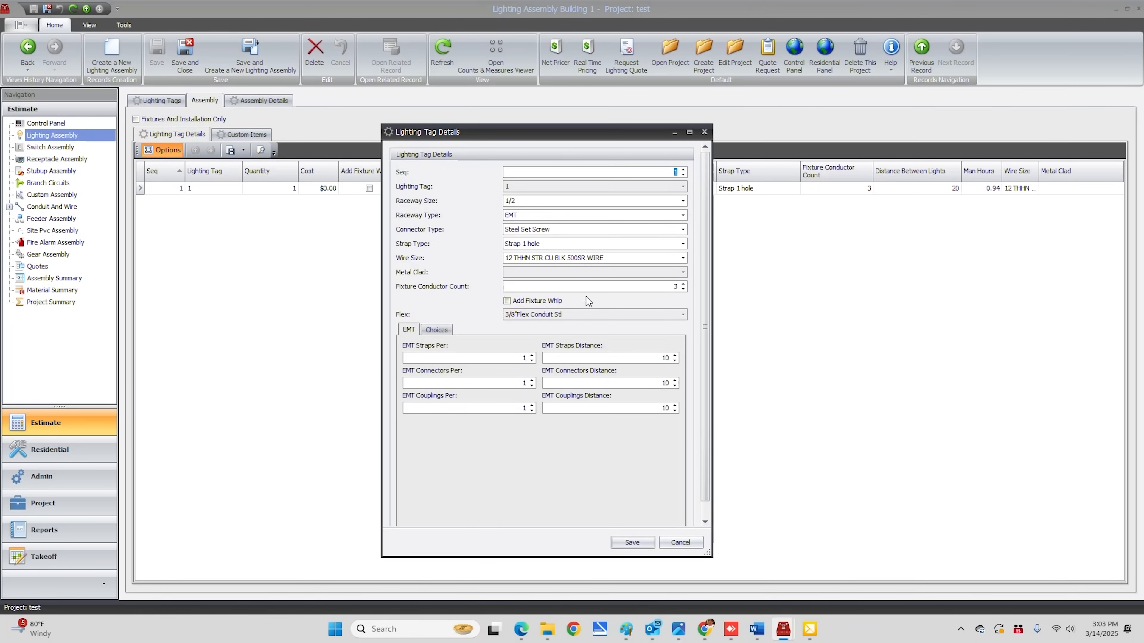
{"action": "left_click", "coordinate": [444, 333]}
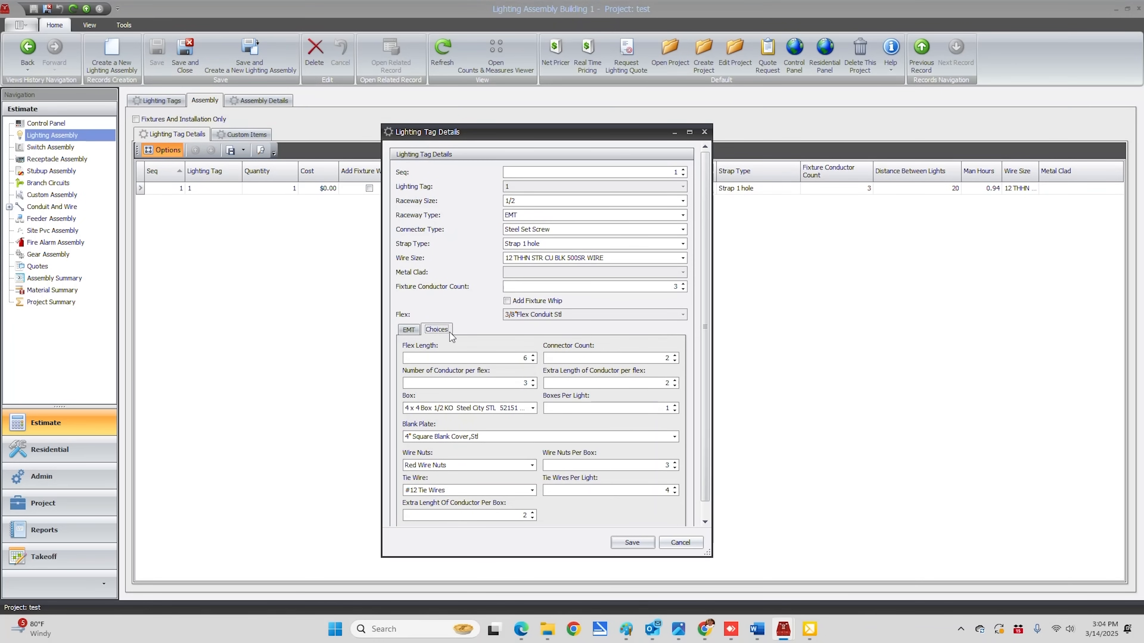
{"action": "left_click", "coordinate": [674, 437]}
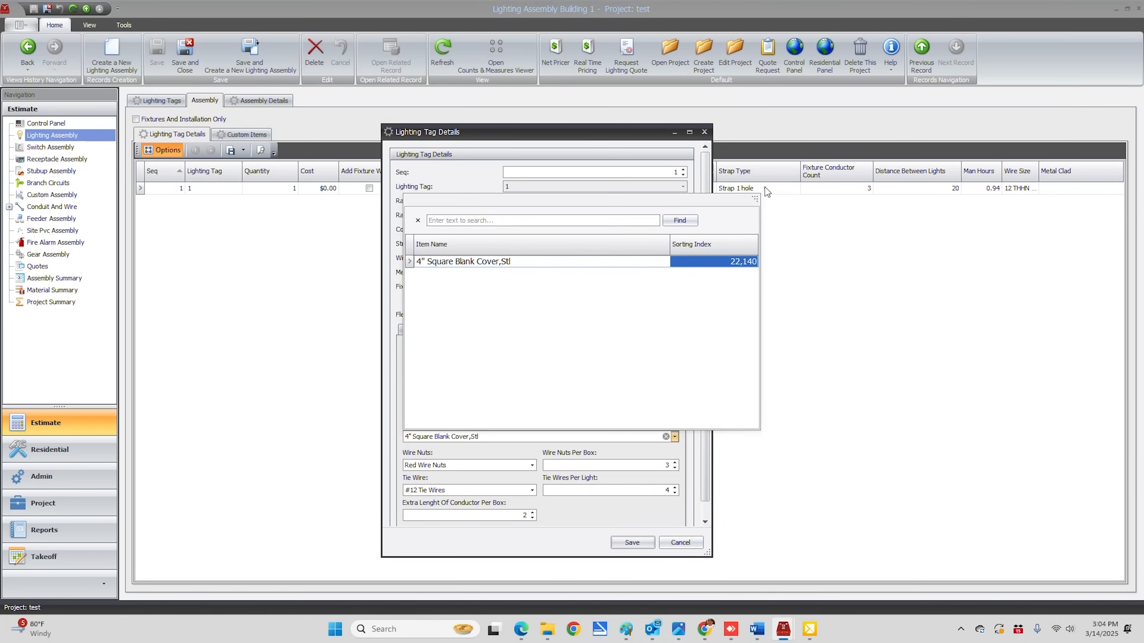
{"action": "left_click", "coordinate": [841, 255]}
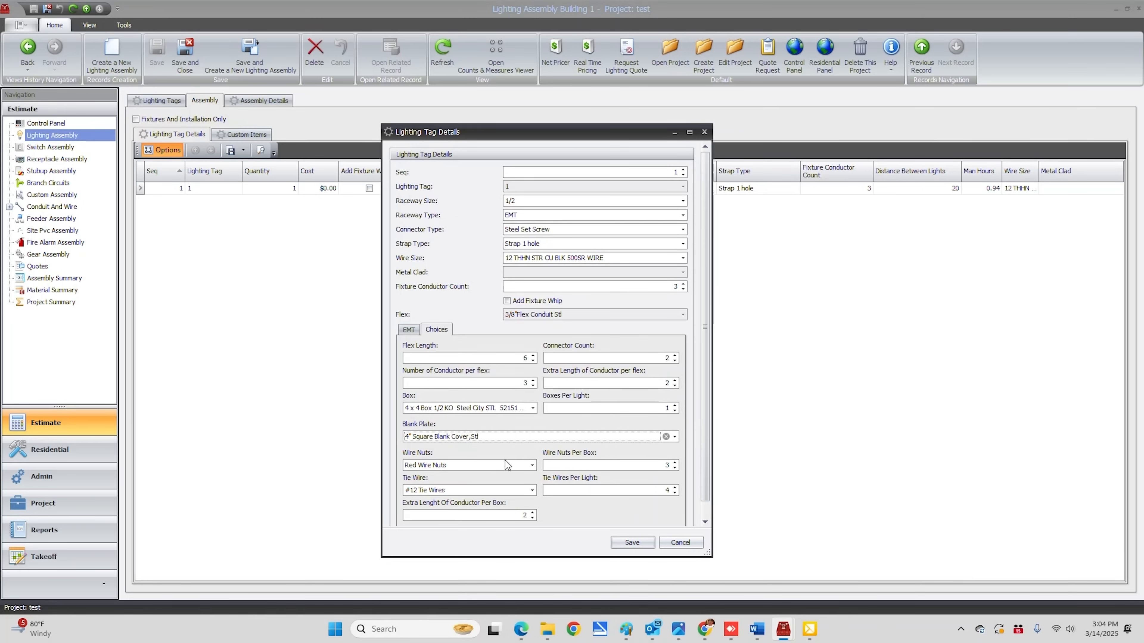
{"action": "left_click", "coordinate": [533, 407]}
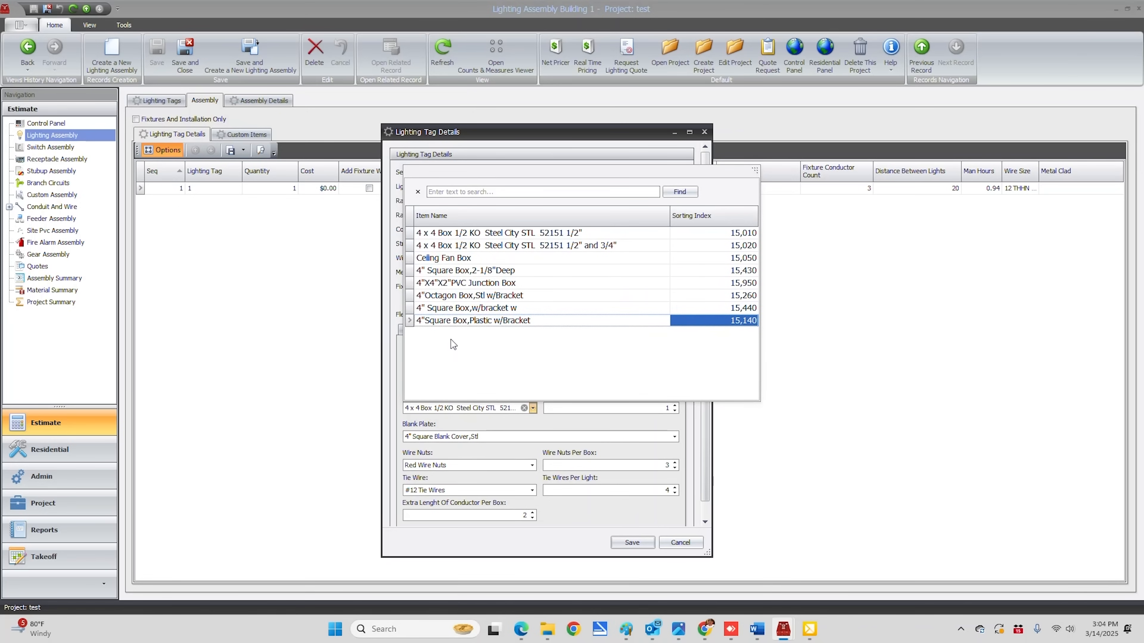
{"action": "left_click", "coordinate": [827, 337]}
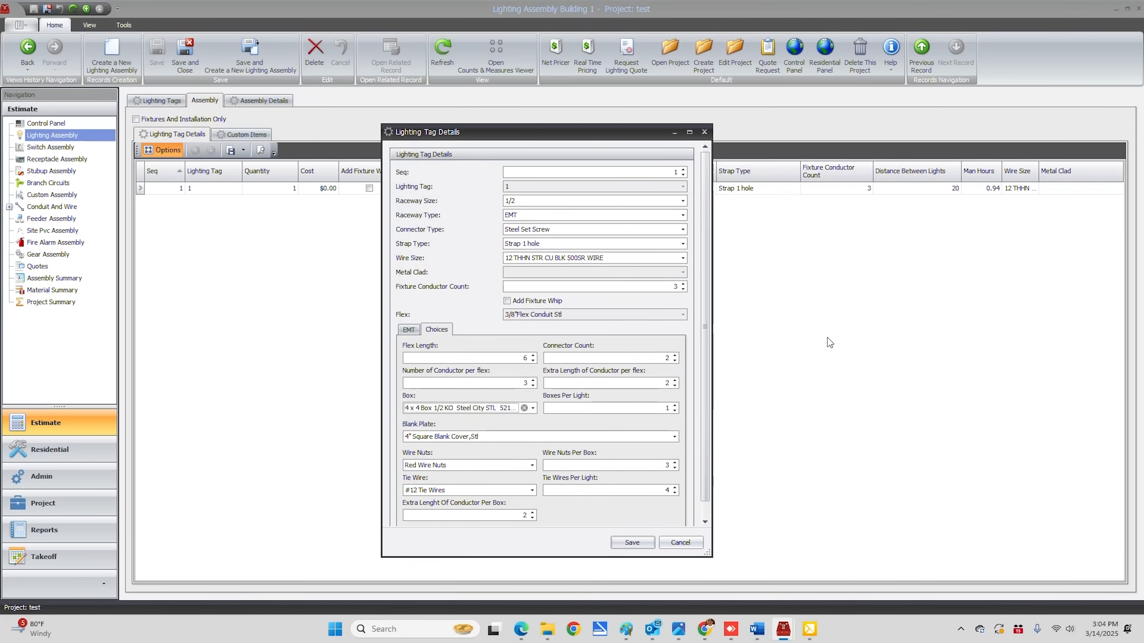
{"action": "left_click", "coordinate": [704, 132]}
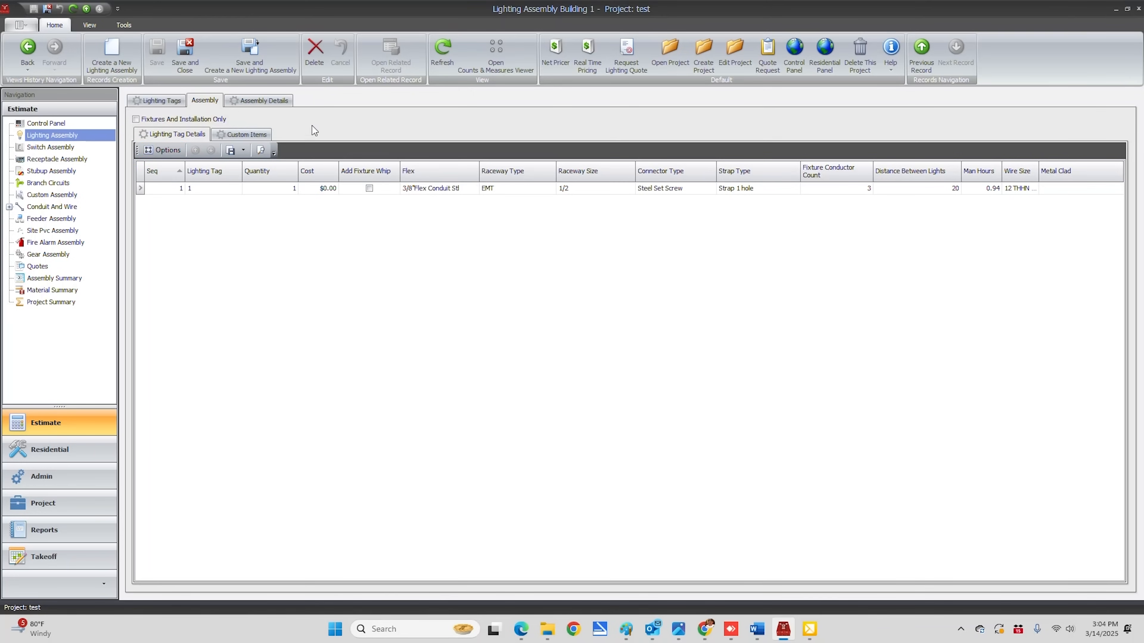
Step: View the item record of the 4 x 4 Box 1/2 KO Steel City from the assembly details, and close it
{"action": "left_click", "coordinate": [272, 101]}
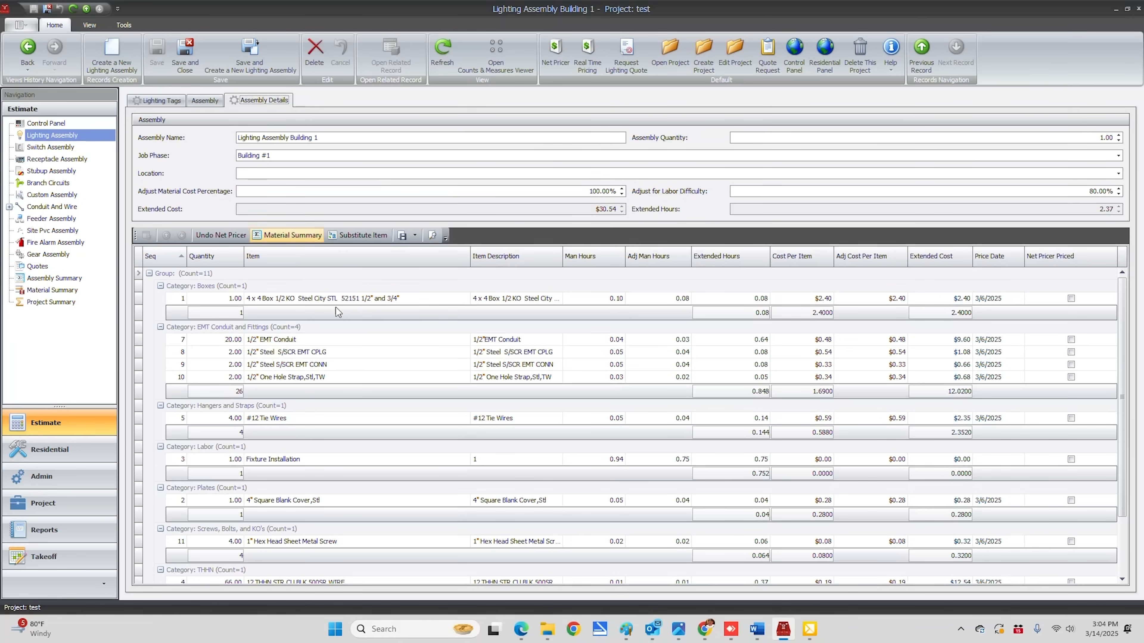
{"action": "left_click", "coordinate": [272, 301]}
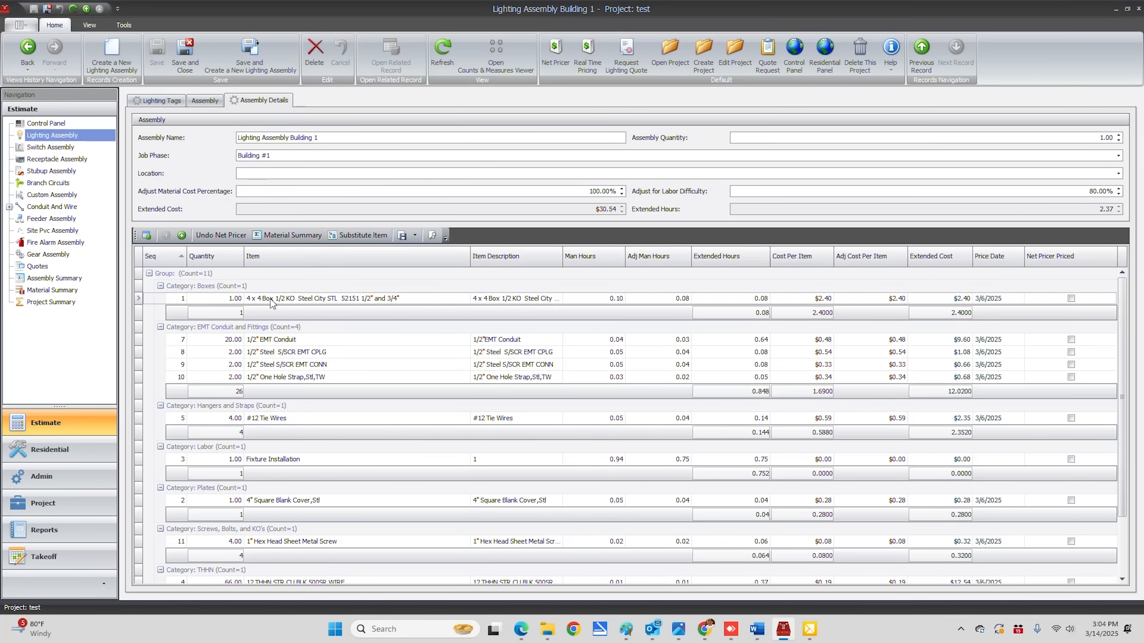
{"action": "left_click", "coordinate": [146, 236]}
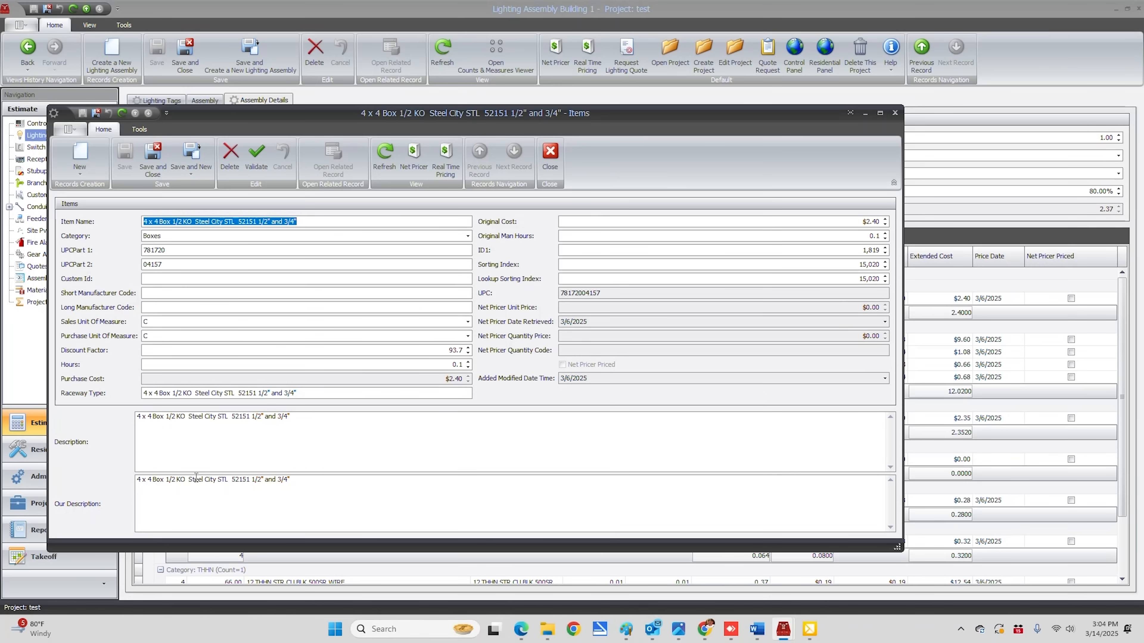
{"action": "left_click", "coordinate": [549, 156]}
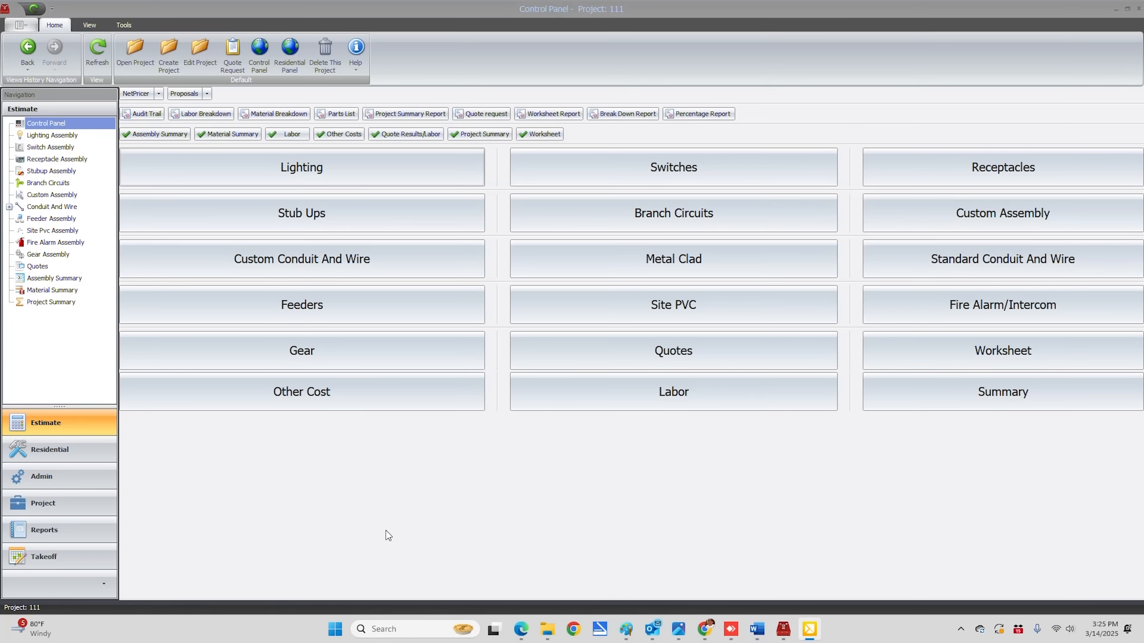
Step: Turn on selling price rounding in the project summary of project 111
{"action": "left_click", "coordinate": [38, 506]}
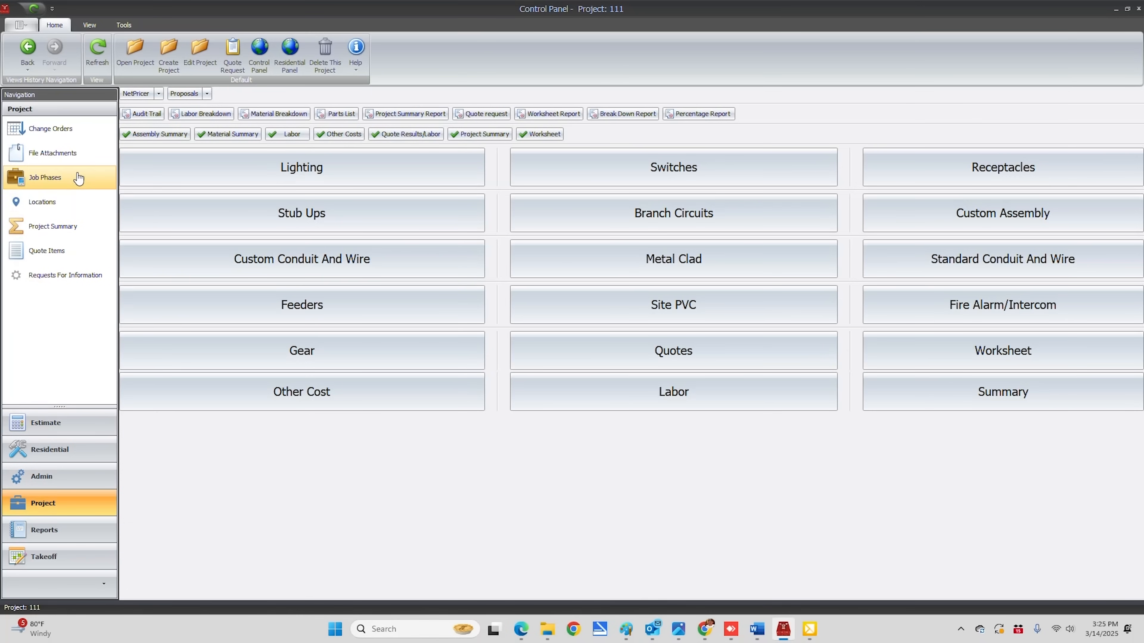
{"action": "left_click", "coordinate": [46, 231]}
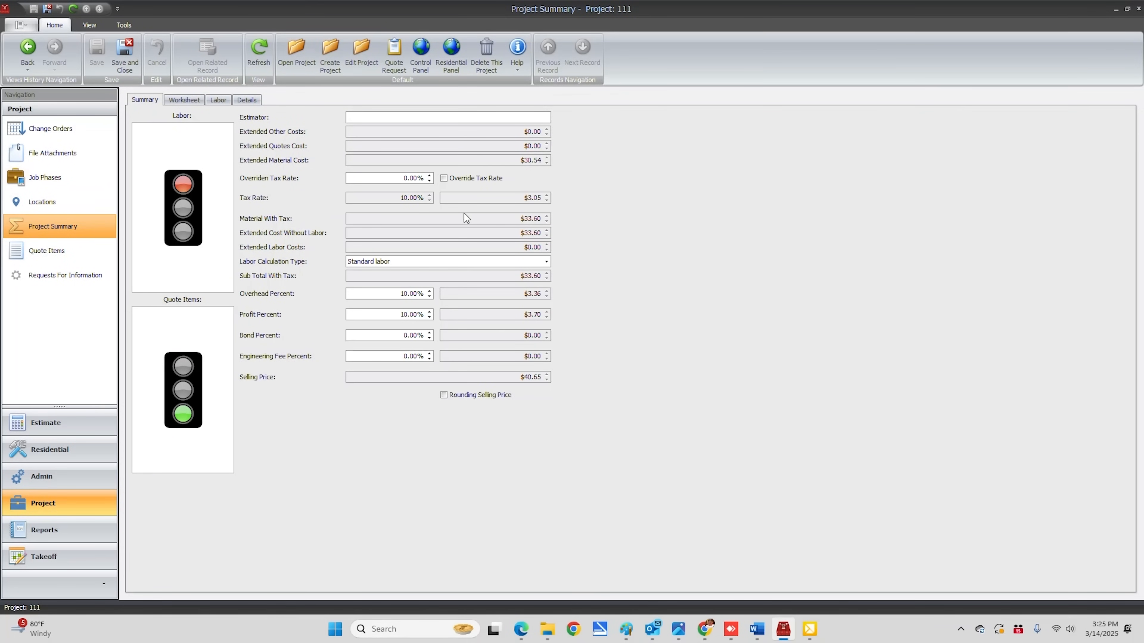
{"action": "left_click", "coordinate": [444, 396]}
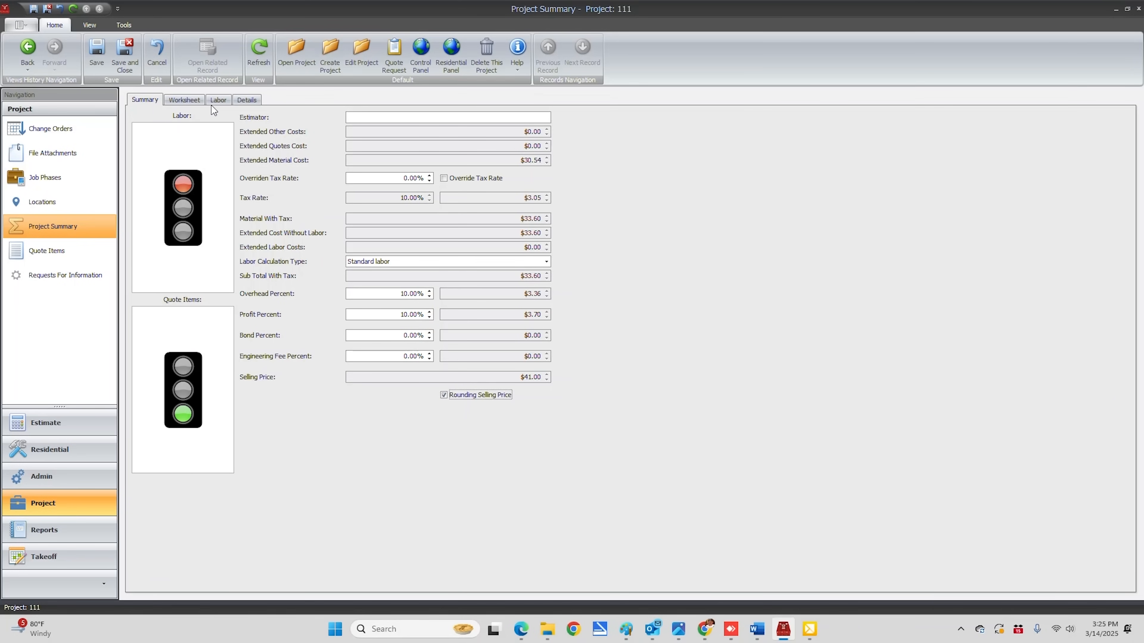
Step: Allocate 100% of the standard labor to Owner at $60 per hour, and save and close the project summary
{"action": "left_click", "coordinate": [220, 99]}
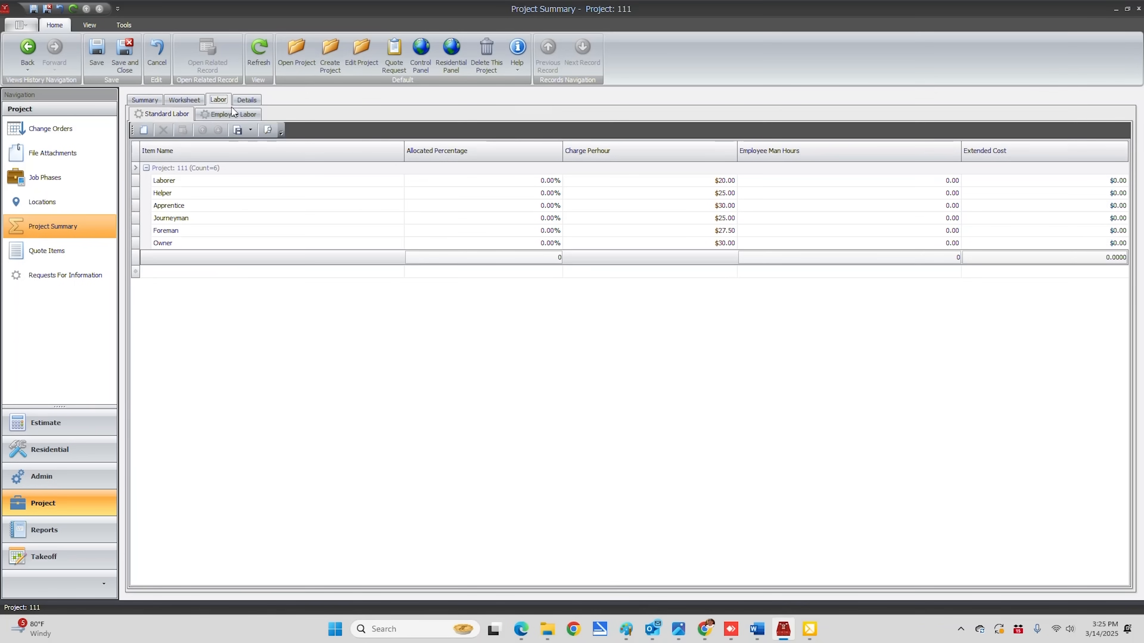
{"action": "left_click", "coordinate": [543, 243]}
{"action": "type", "text": "100"}
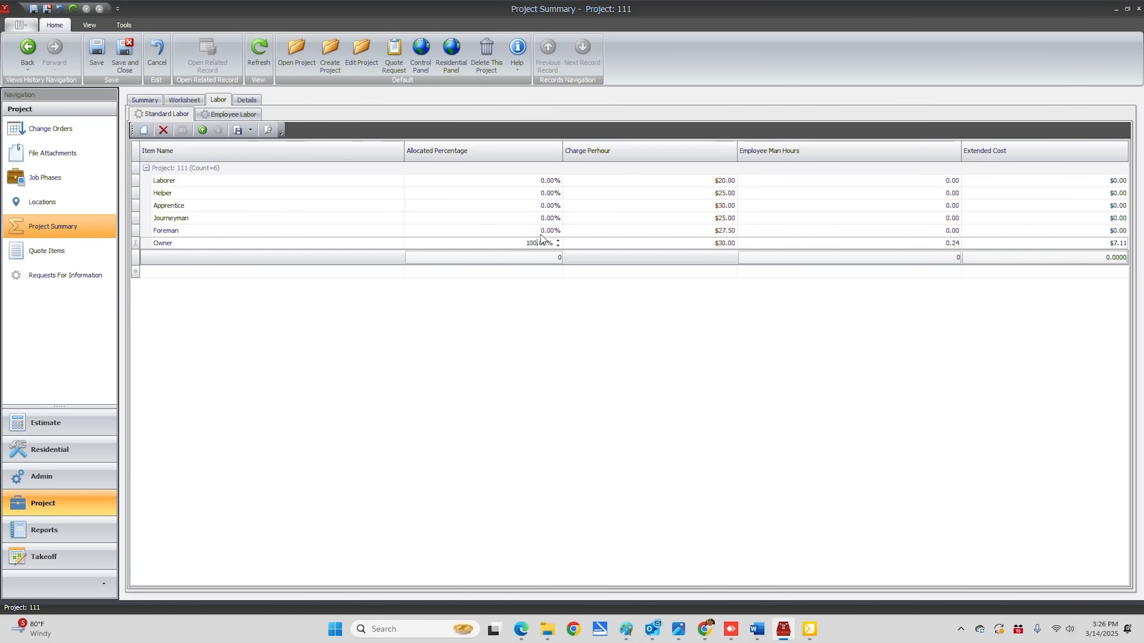
{"action": "left_click", "coordinate": [713, 243]}
{"action": "type", "text": "60"}
{"action": "left_click", "coordinate": [96, 52]}
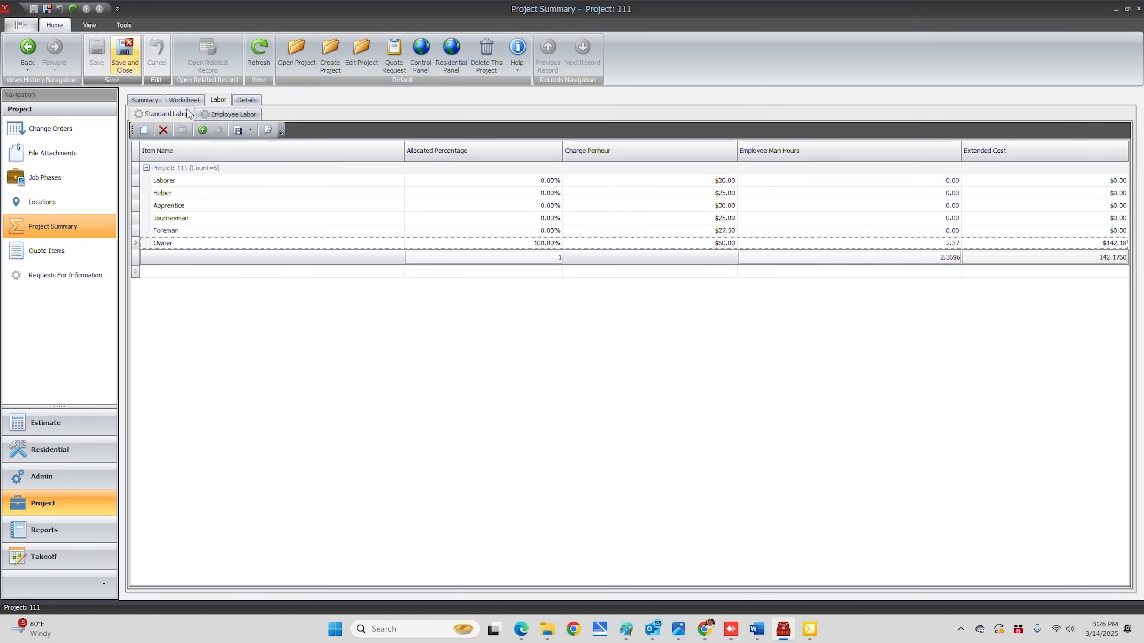
{"action": "left_click", "coordinate": [127, 51]}
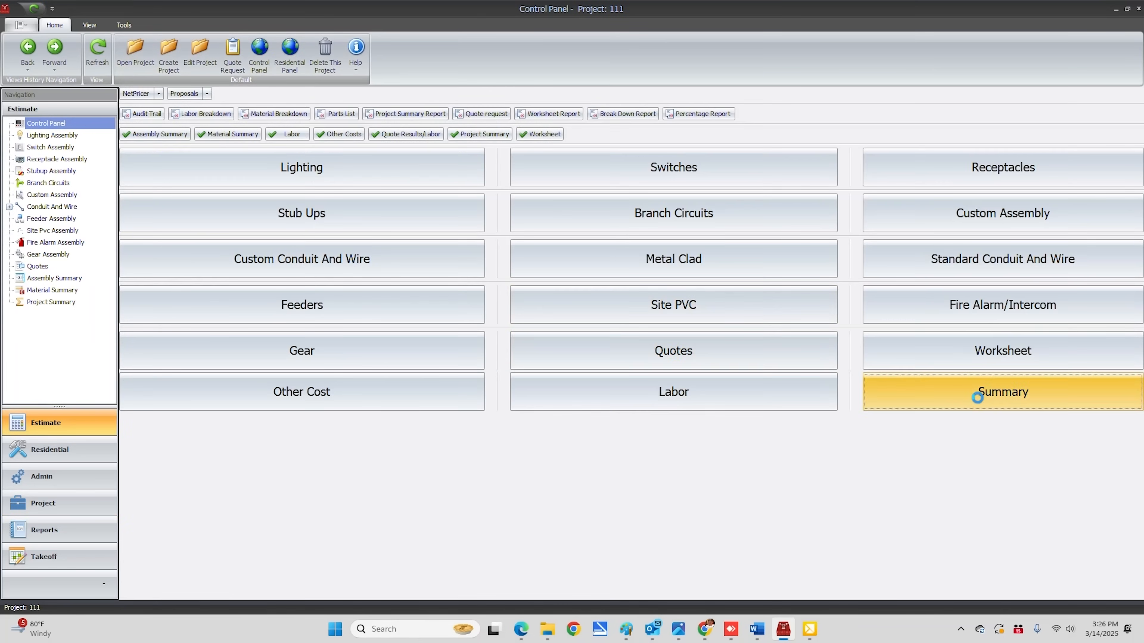
Step: Review the project summary's selling price and labor allocation, and reopen the summary from the project section
{"action": "left_click", "coordinate": [977, 396]}
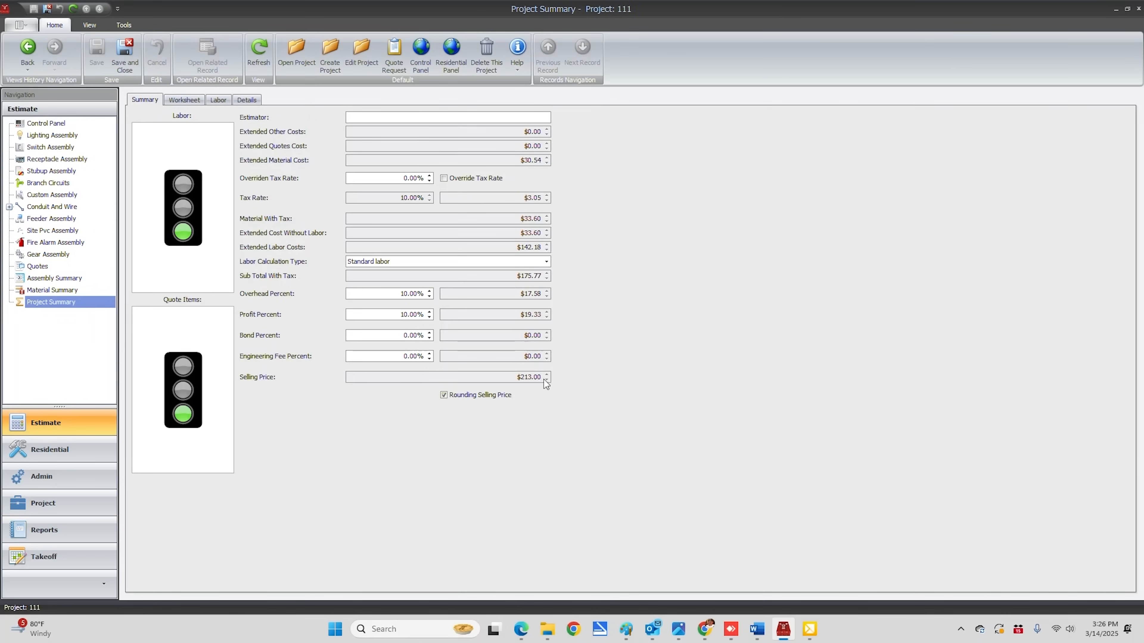
{"action": "left_click", "coordinate": [218, 99]}
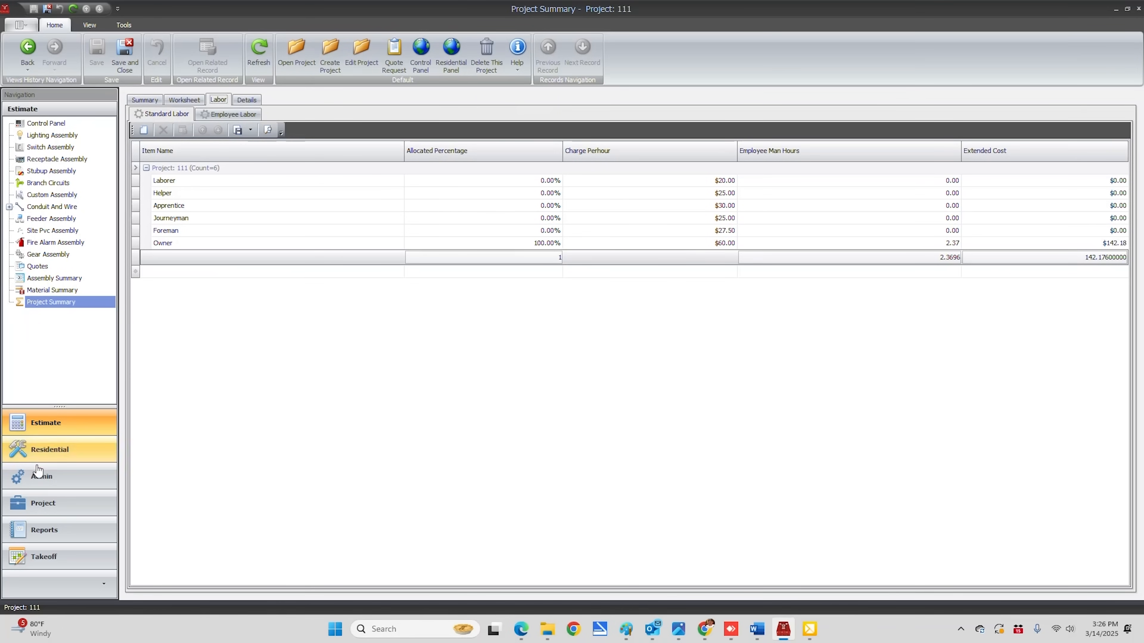
{"action": "left_click", "coordinate": [41, 506]}
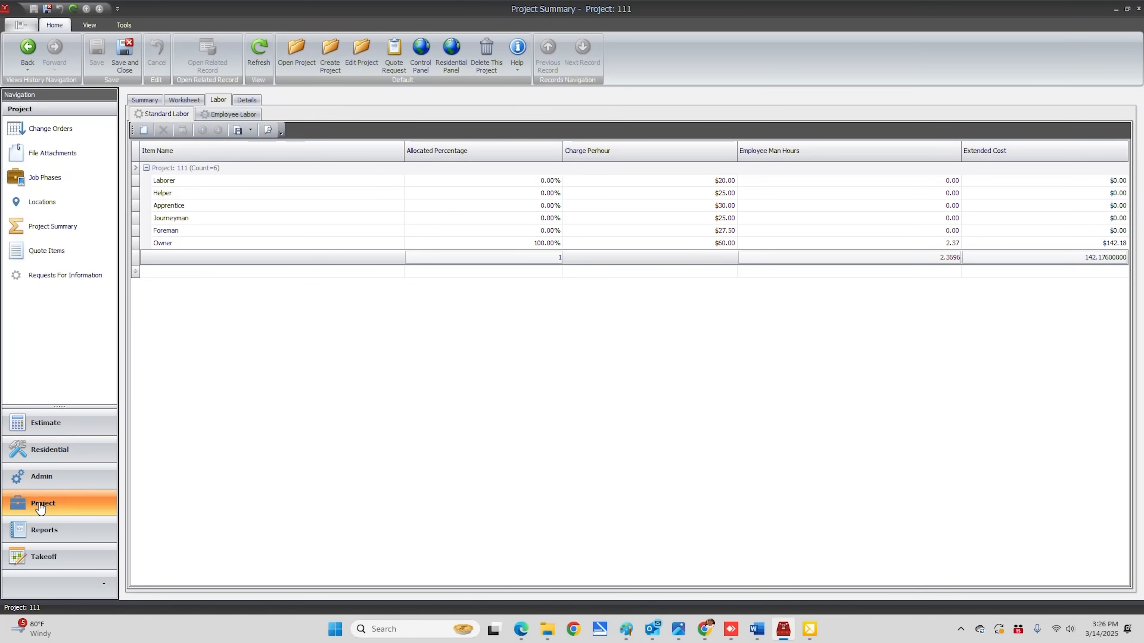
{"action": "left_click", "coordinate": [47, 230]}
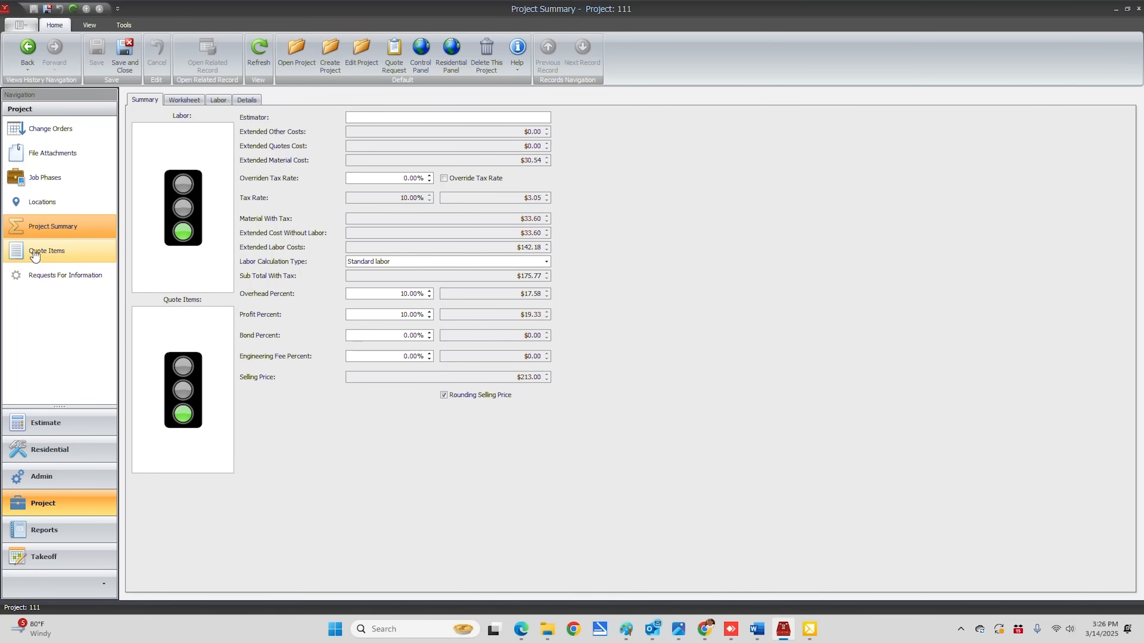
Step: View a blank change order form for project 111, and go to its requests for information
{"action": "left_click", "coordinate": [46, 134]}
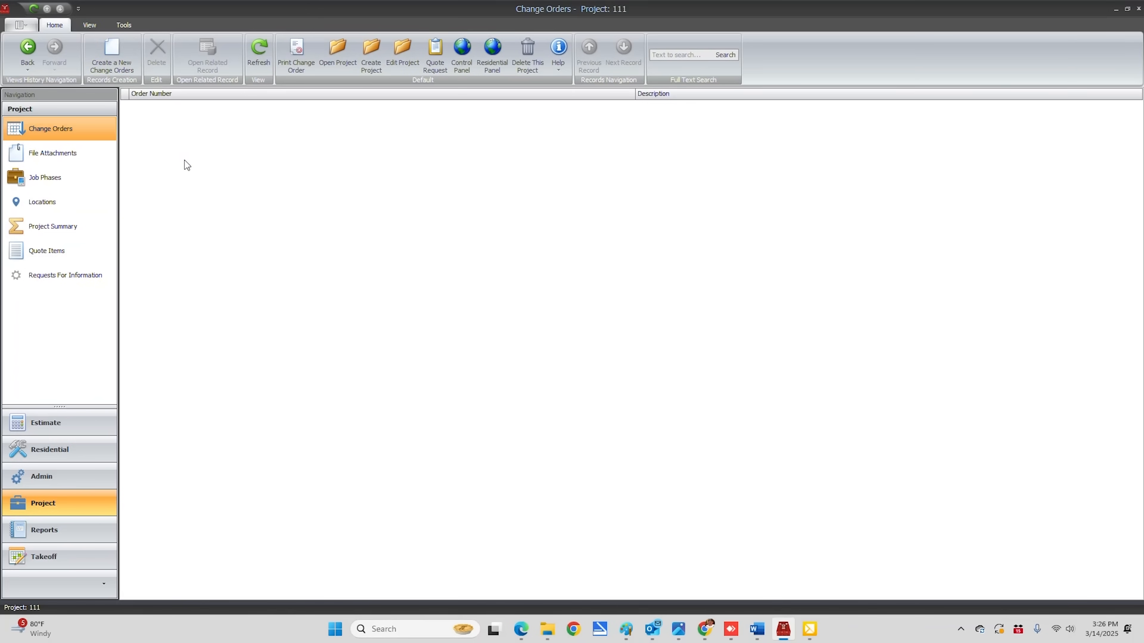
{"action": "left_click", "coordinate": [112, 54]}
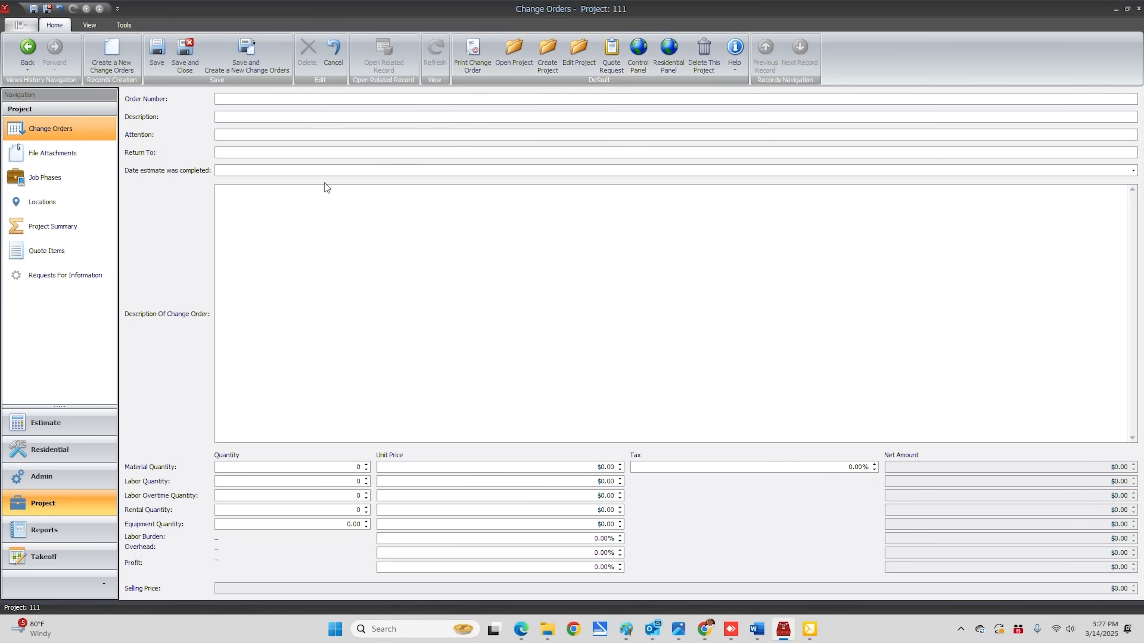
{"action": "left_click", "coordinate": [50, 282]}
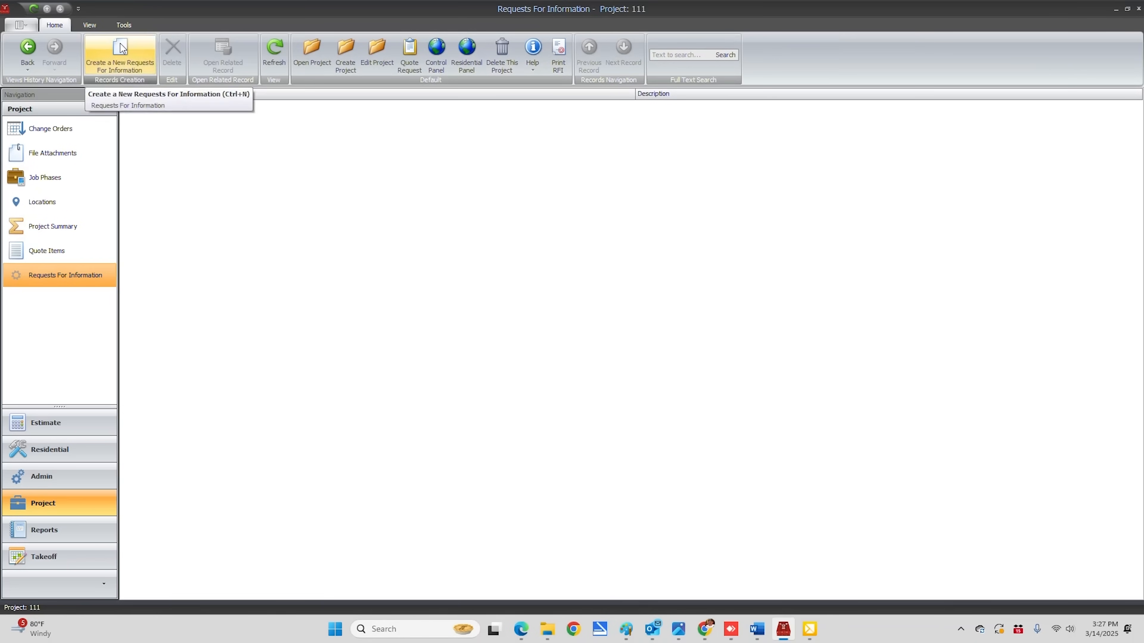
Step: View a blank request for information form, and look over the quote items and locations of project 111
{"action": "left_click", "coordinate": [120, 53]}
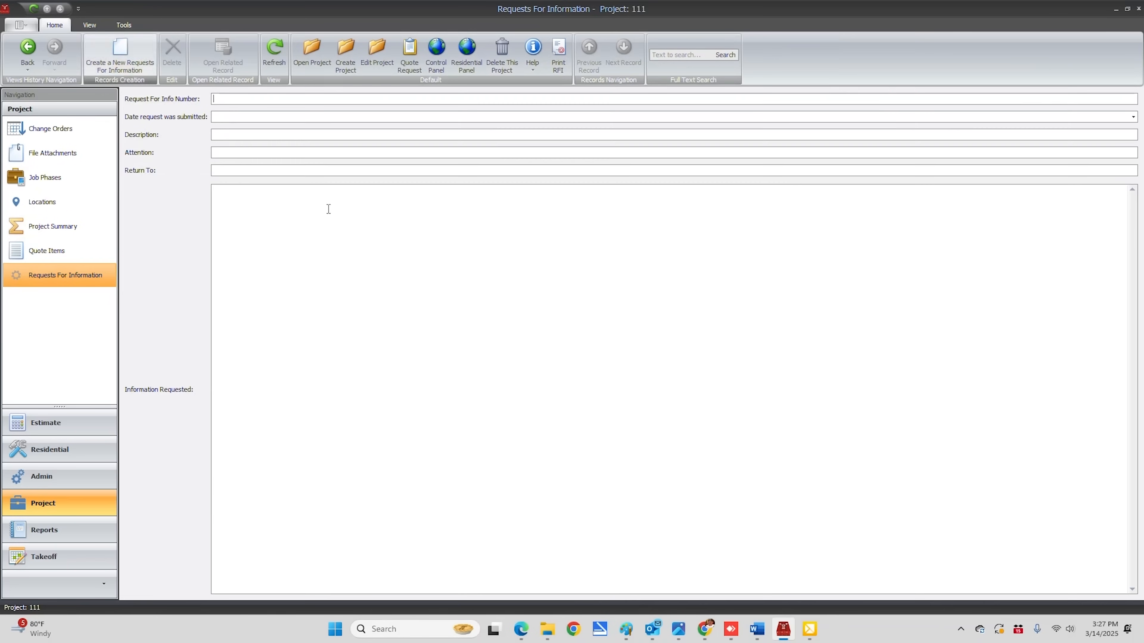
{"action": "left_click", "coordinate": [220, 98]}
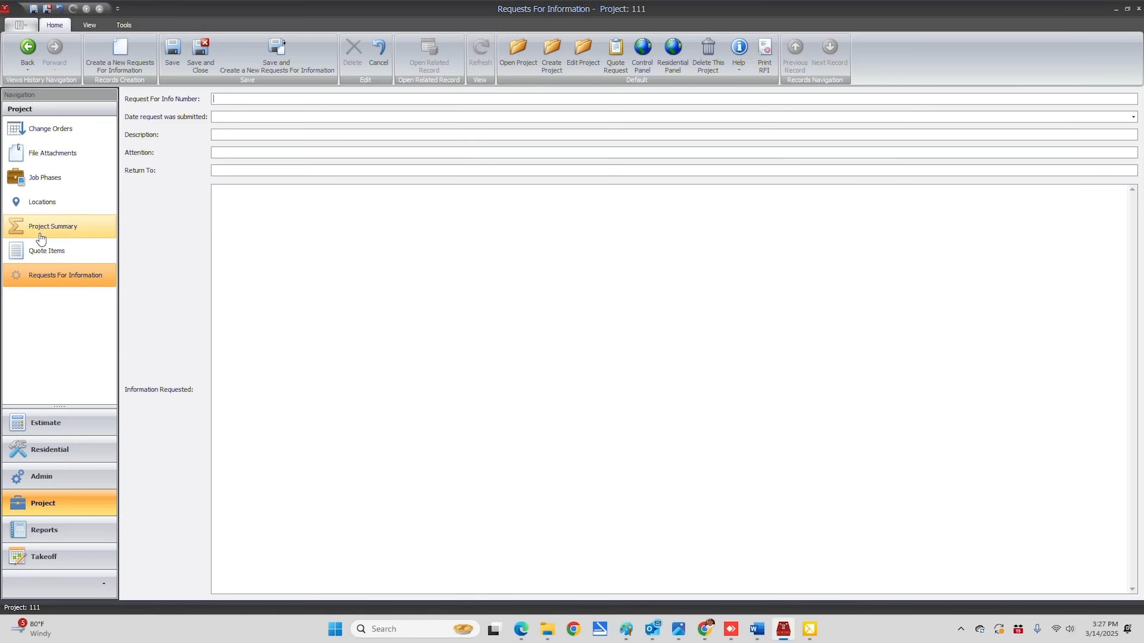
{"action": "left_click", "coordinate": [41, 255]}
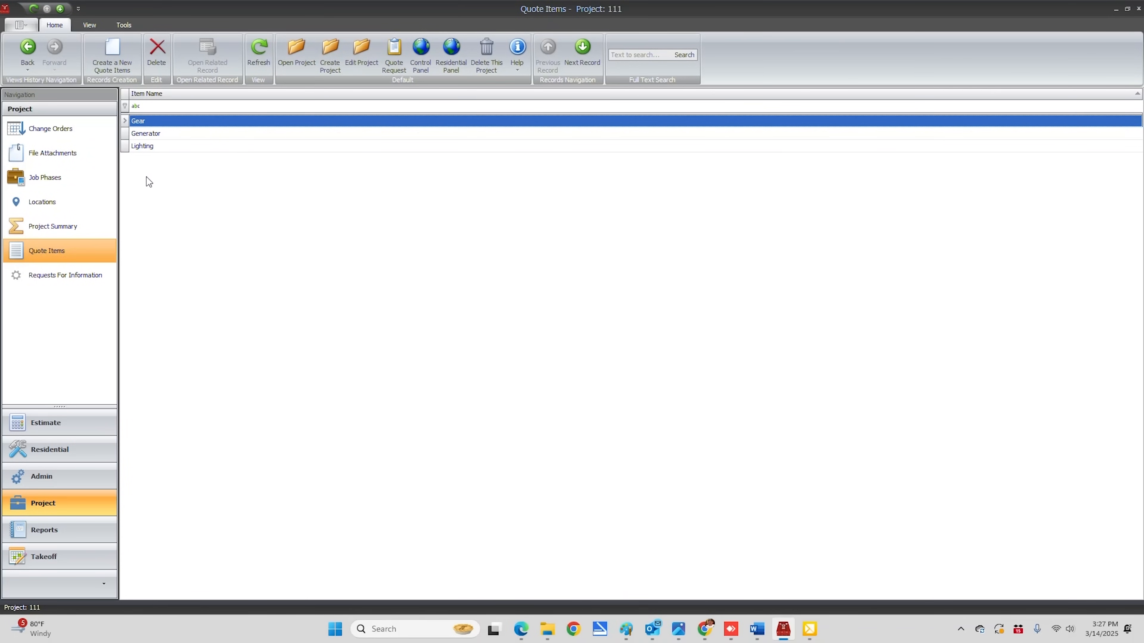
{"action": "left_click", "coordinate": [43, 204]}
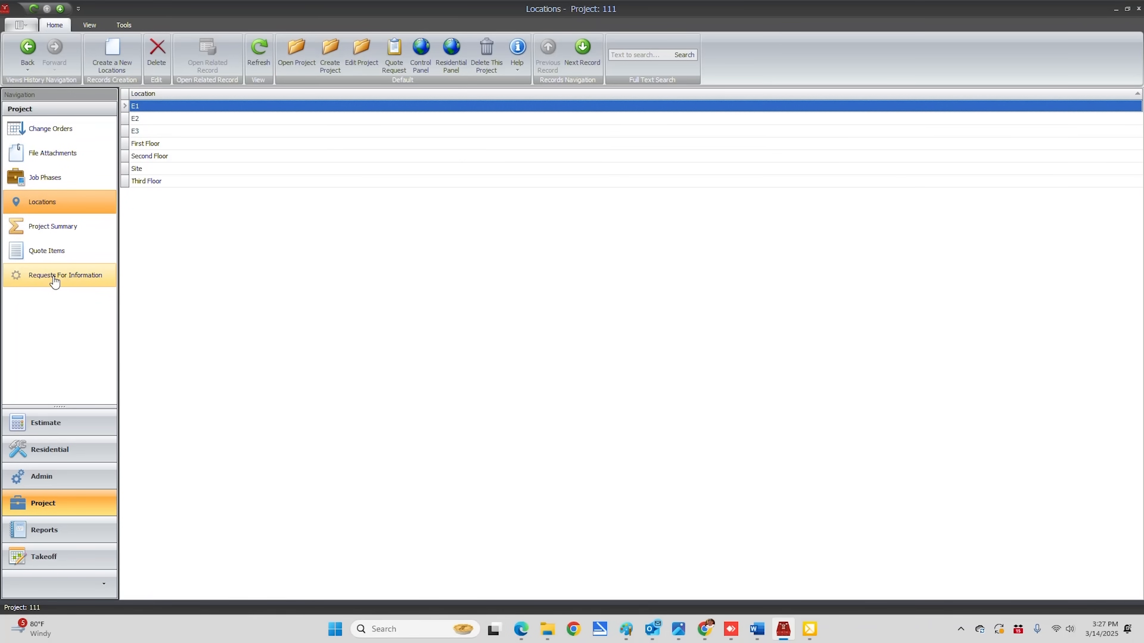
{"action": "left_click", "coordinate": [46, 509]}
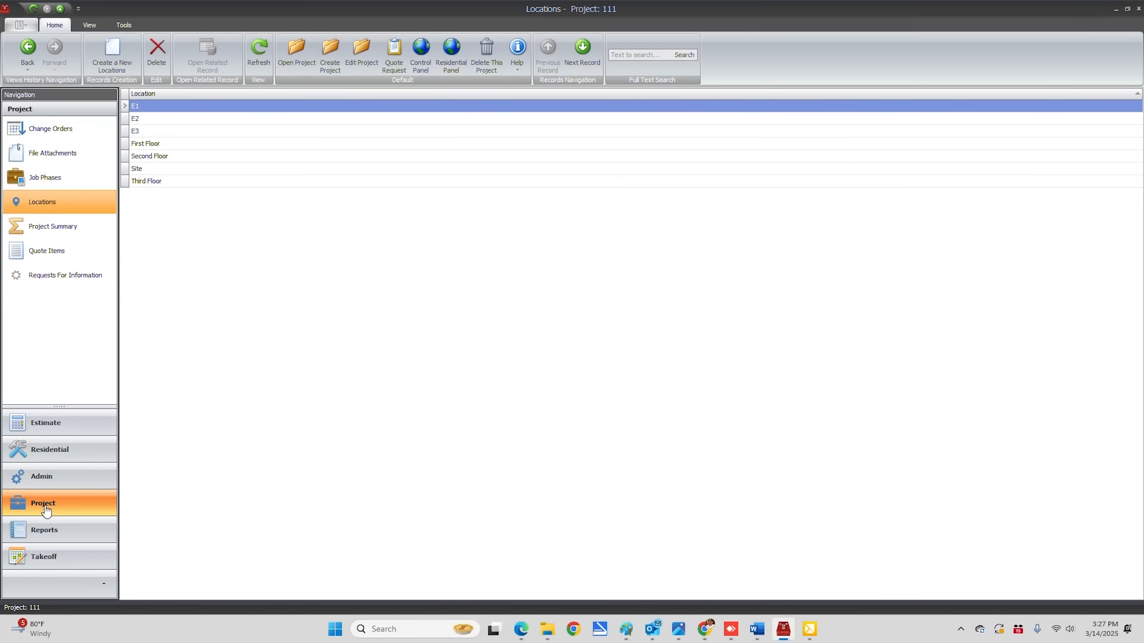
Step: Create a switch assembly with a quantity of 12 for the single 20A SPST switch row, and save it
{"action": "left_click", "coordinate": [419, 52]}
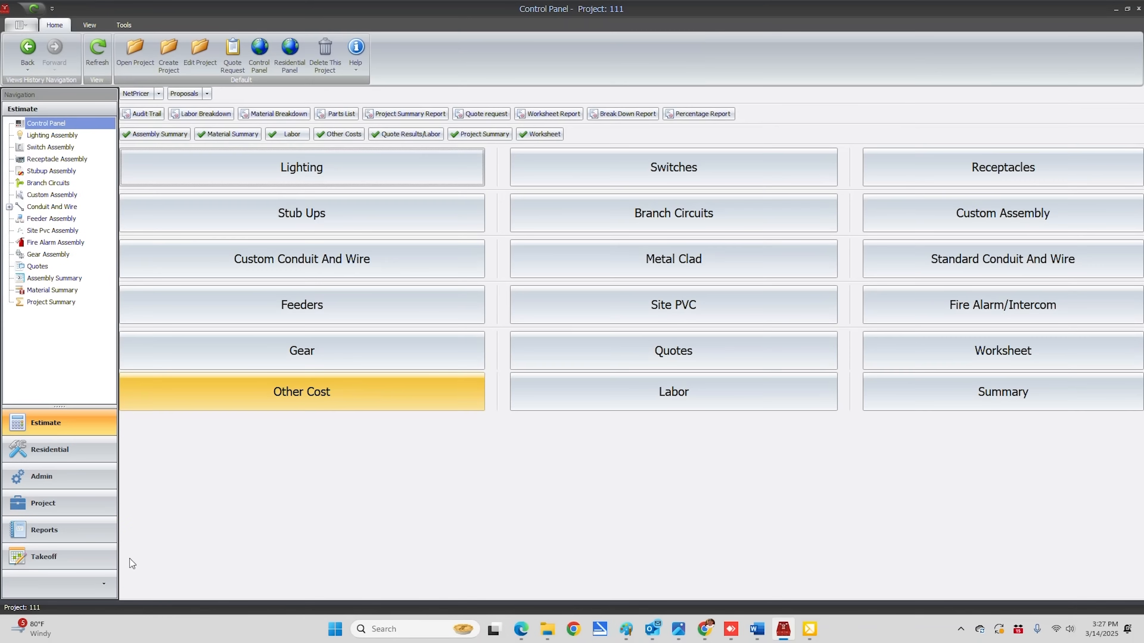
{"action": "left_click", "coordinate": [655, 169]}
{"action": "left_click", "coordinate": [116, 50]}
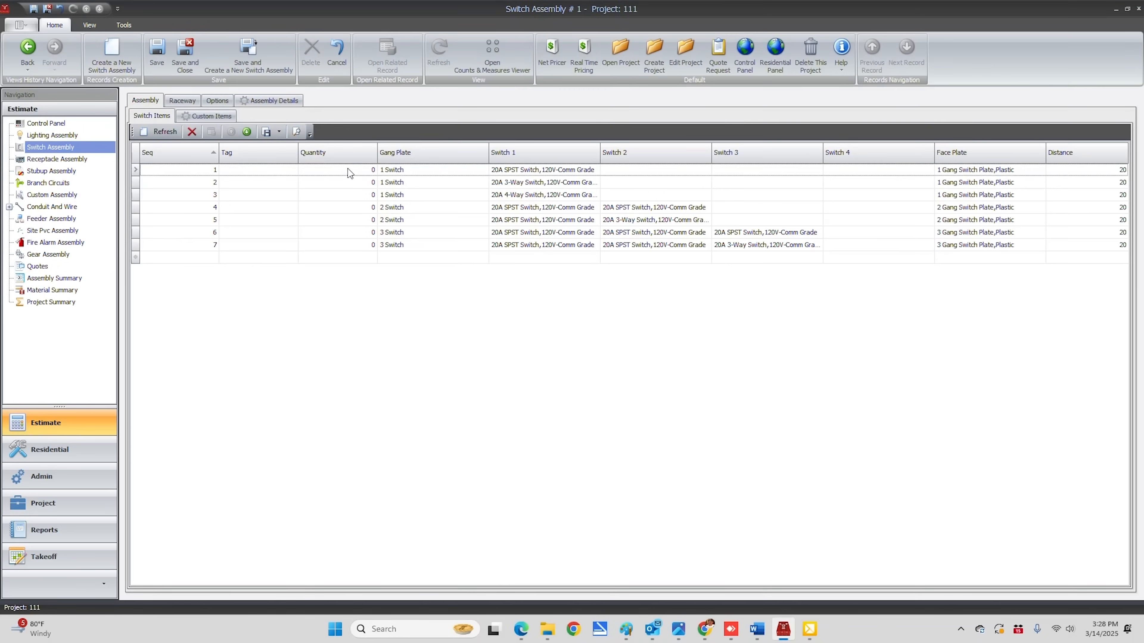
{"action": "type", "text": "12"}
{"action": "left_click", "coordinate": [157, 54]}
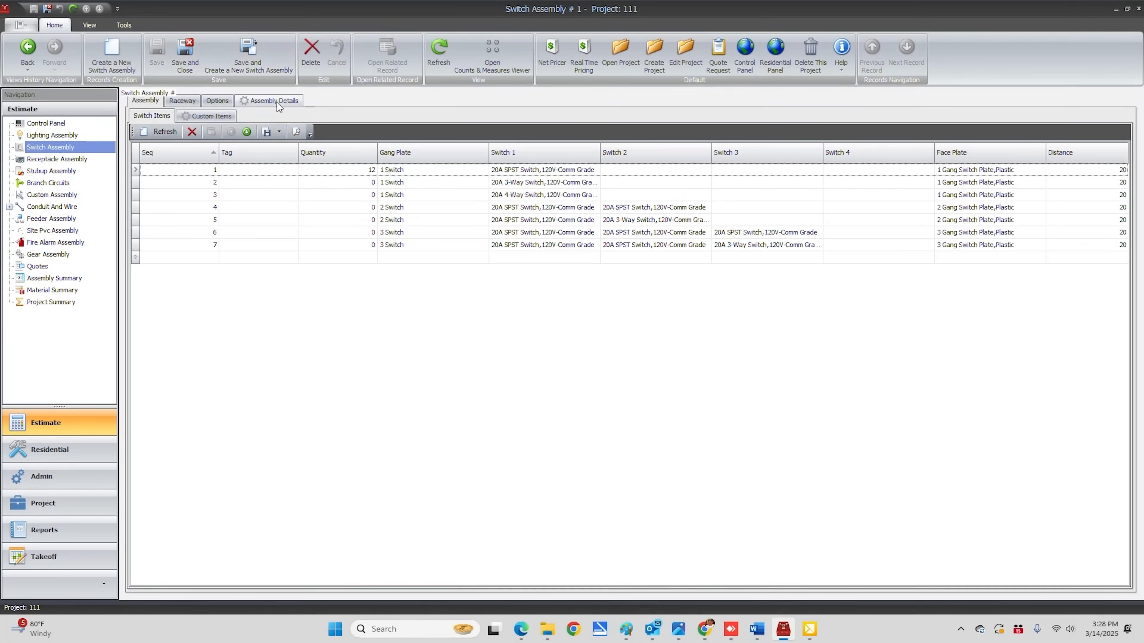
Step: View the switch assembly's details and the available job phases, without assigning a phase
{"action": "left_click", "coordinate": [273, 100]}
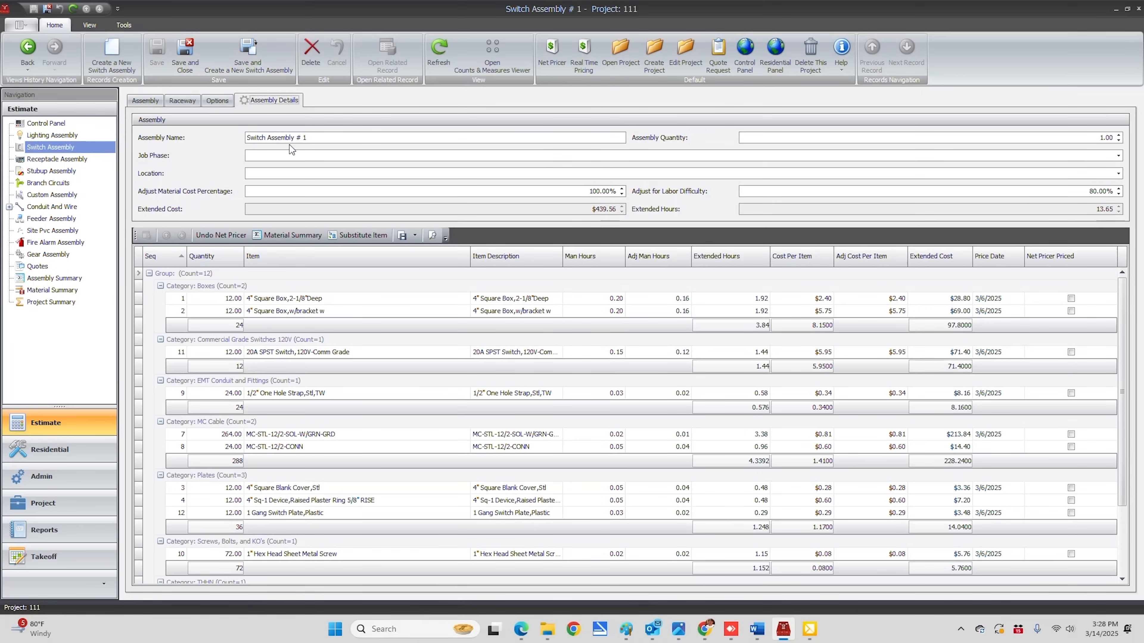
{"action": "left_click", "coordinate": [260, 157]}
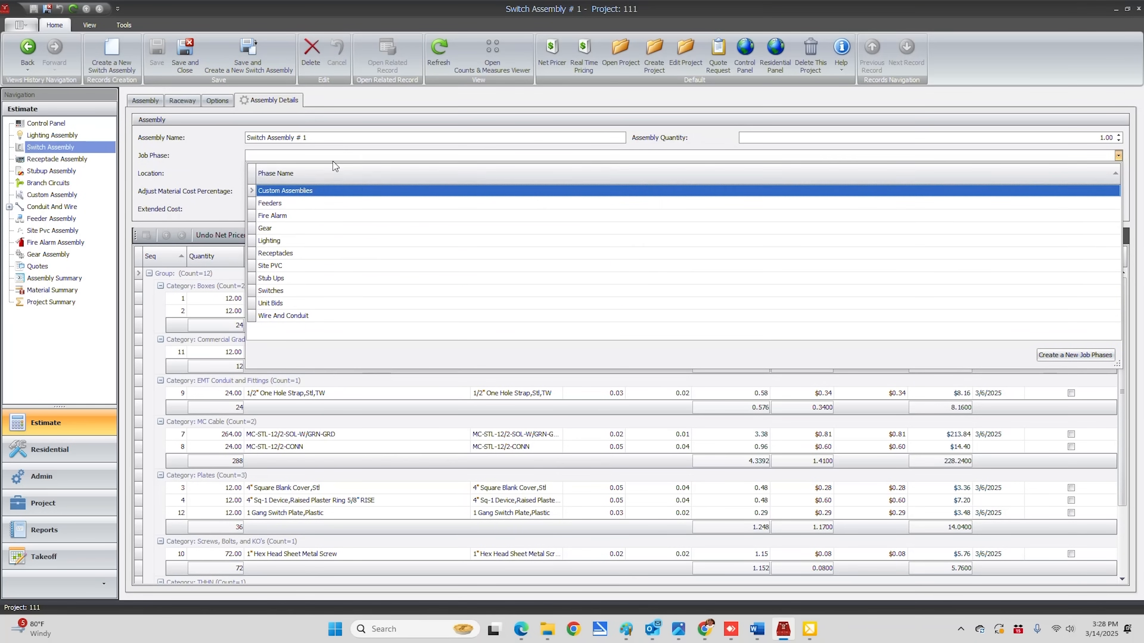
{"action": "left_click", "coordinate": [214, 137]}
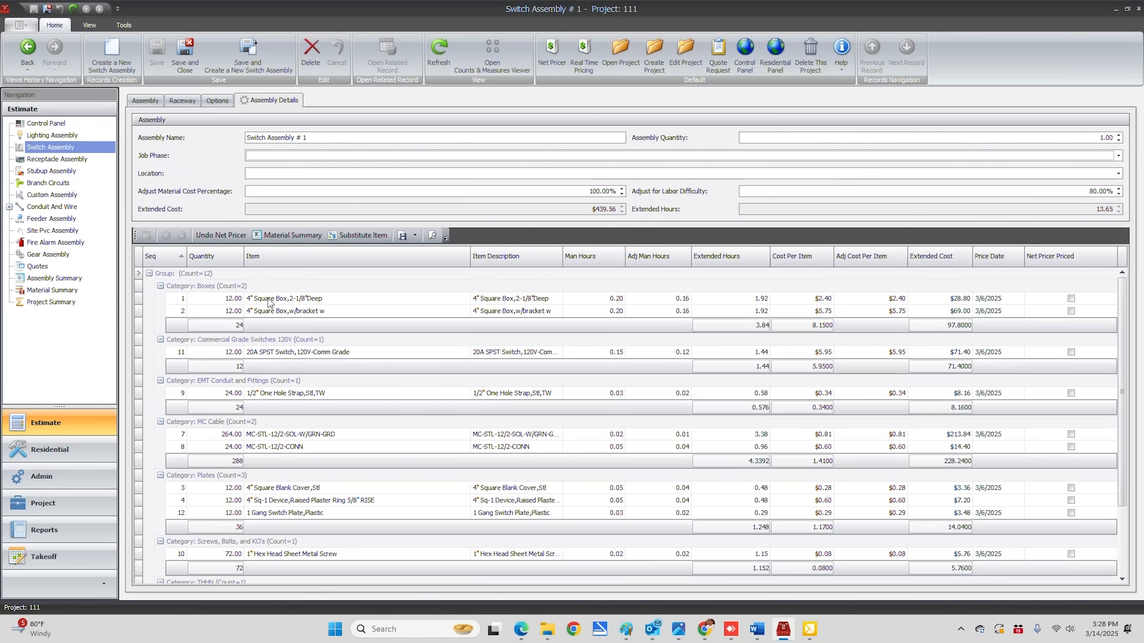
Step: Find "box" in the item choices and replace the 4" Square Box,2-1/8"Deep with 4-11/16 Box,1-1/2"Deep,Stl
{"action": "left_click", "coordinate": [296, 301]}
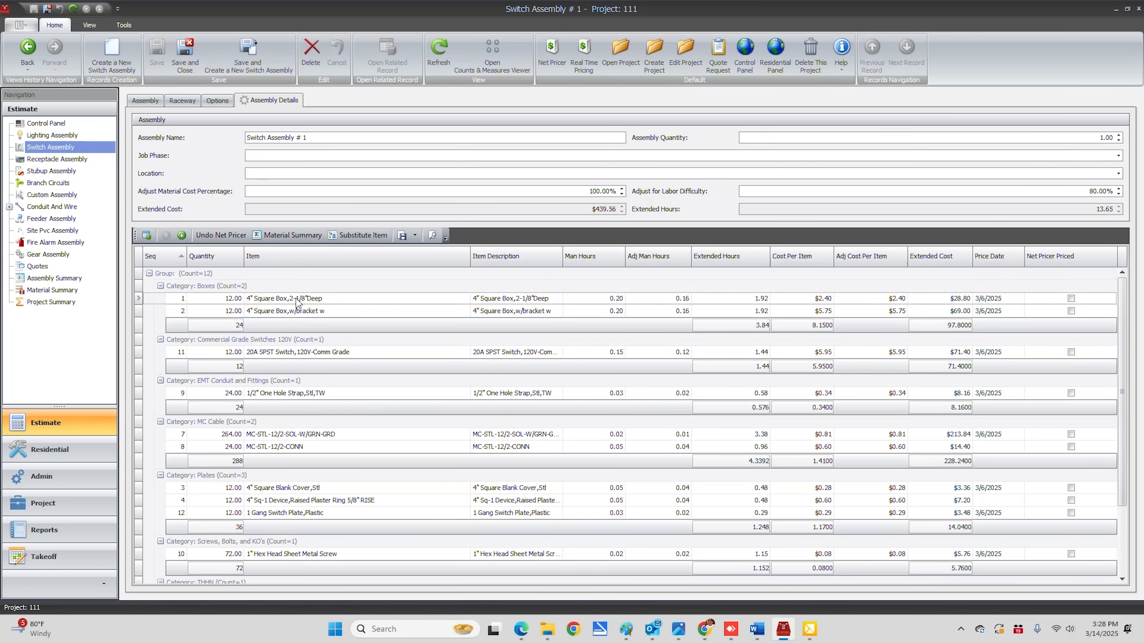
{"action": "left_click", "coordinate": [296, 301]}
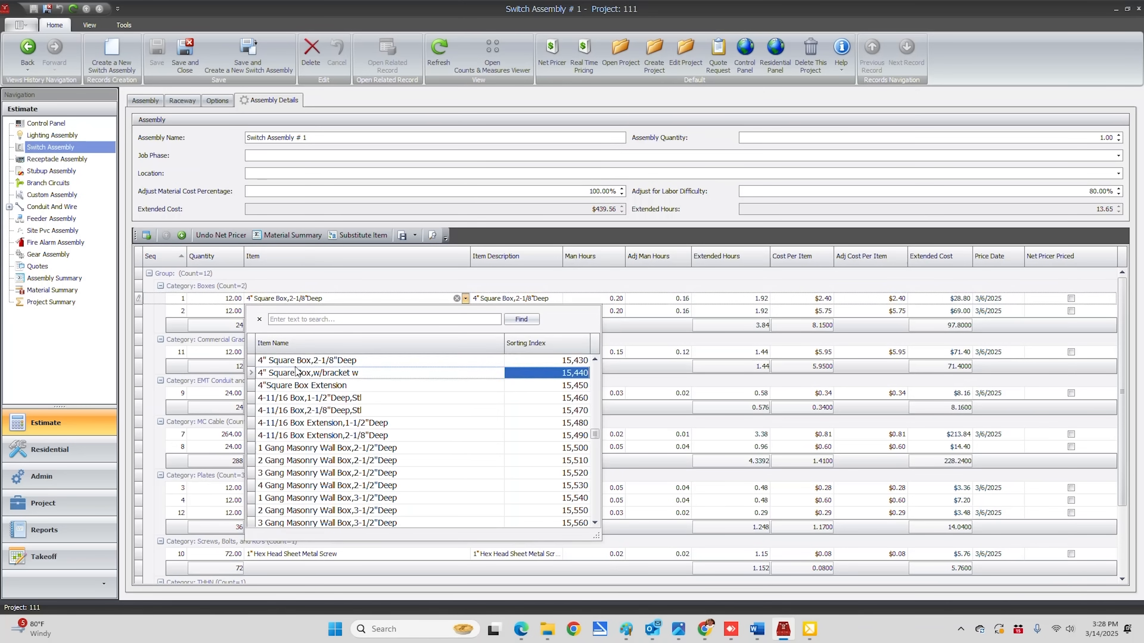
{"action": "scroll", "coordinate": [306, 422], "scroll_direction": "down", "scroll_amount": 3}
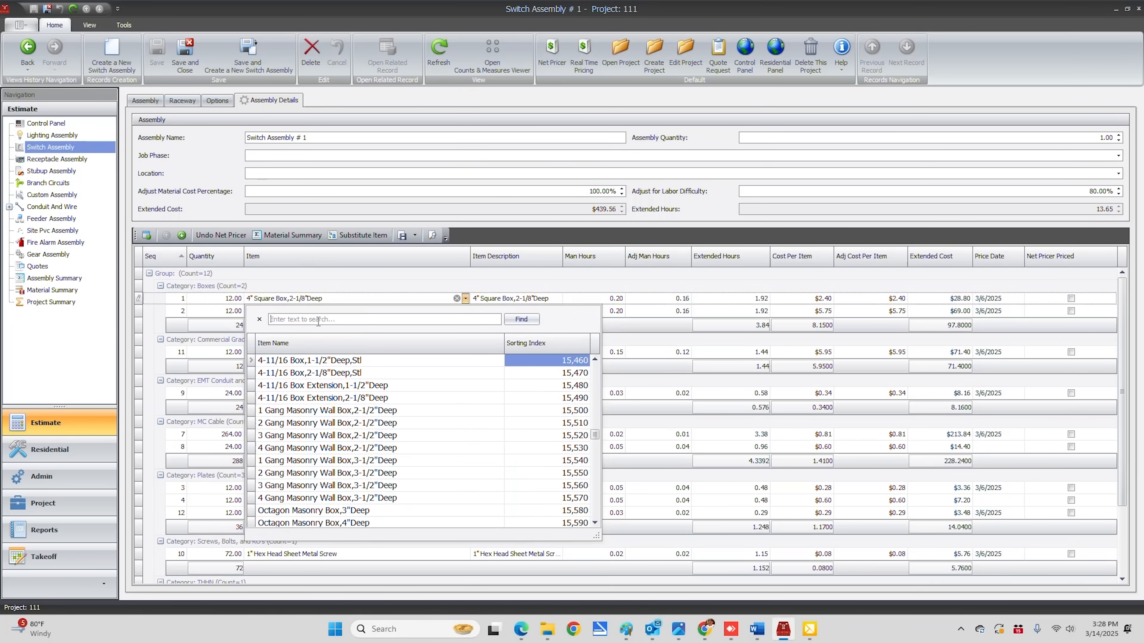
{"action": "type", "text": "box"}
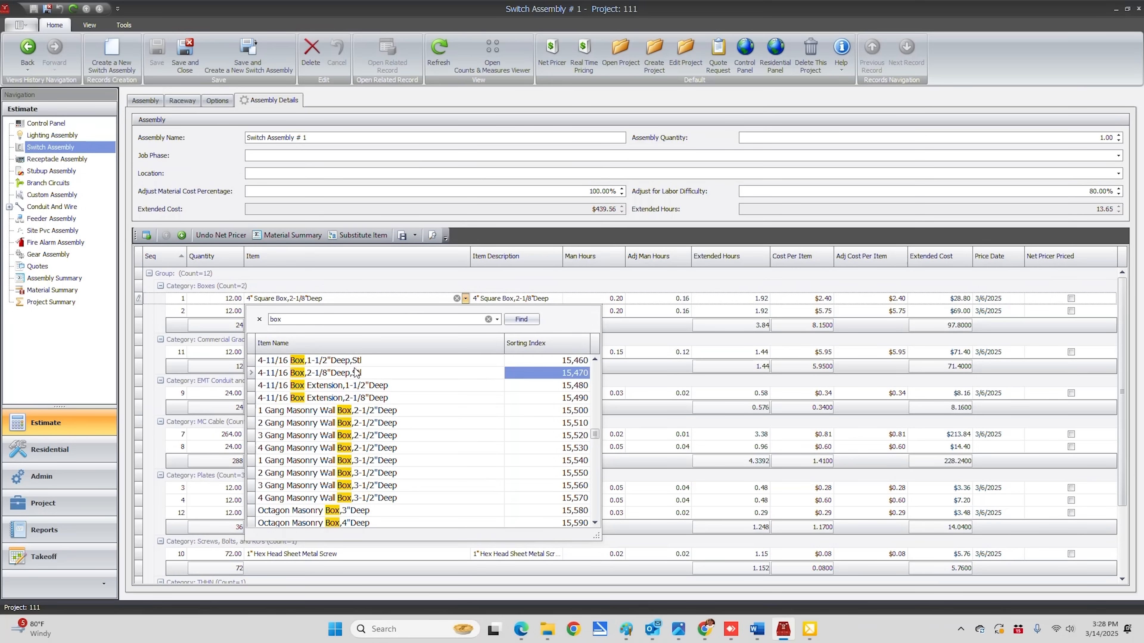
{"action": "left_click", "coordinate": [336, 362]}
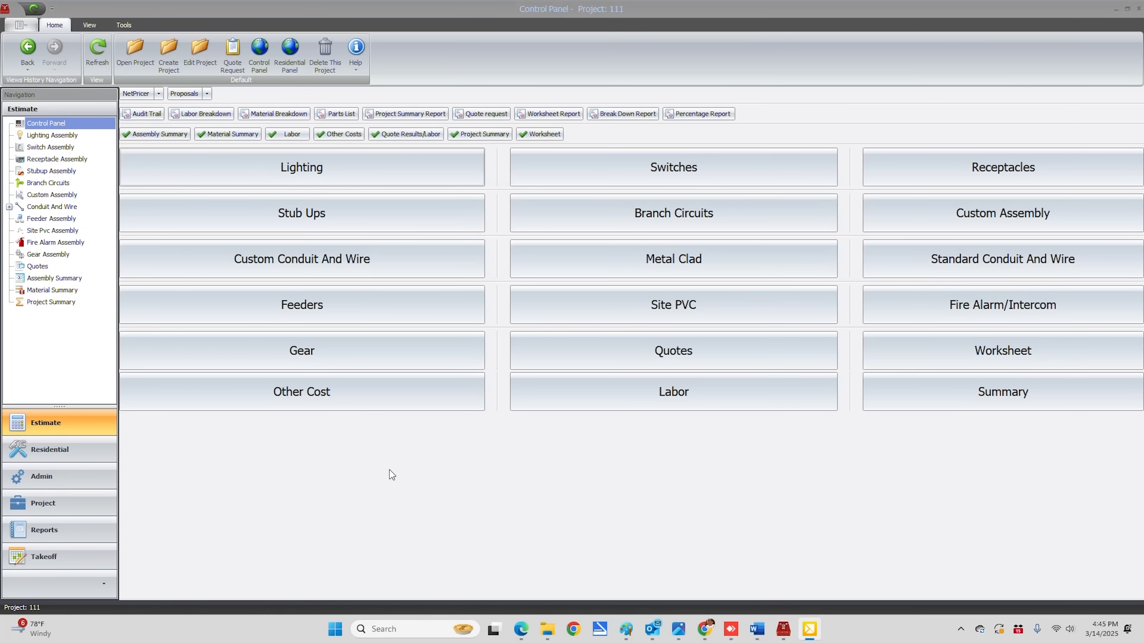
Step: Open the existing takeoff 111 from the project's takeoff section
{"action": "left_click", "coordinate": [39, 563]}
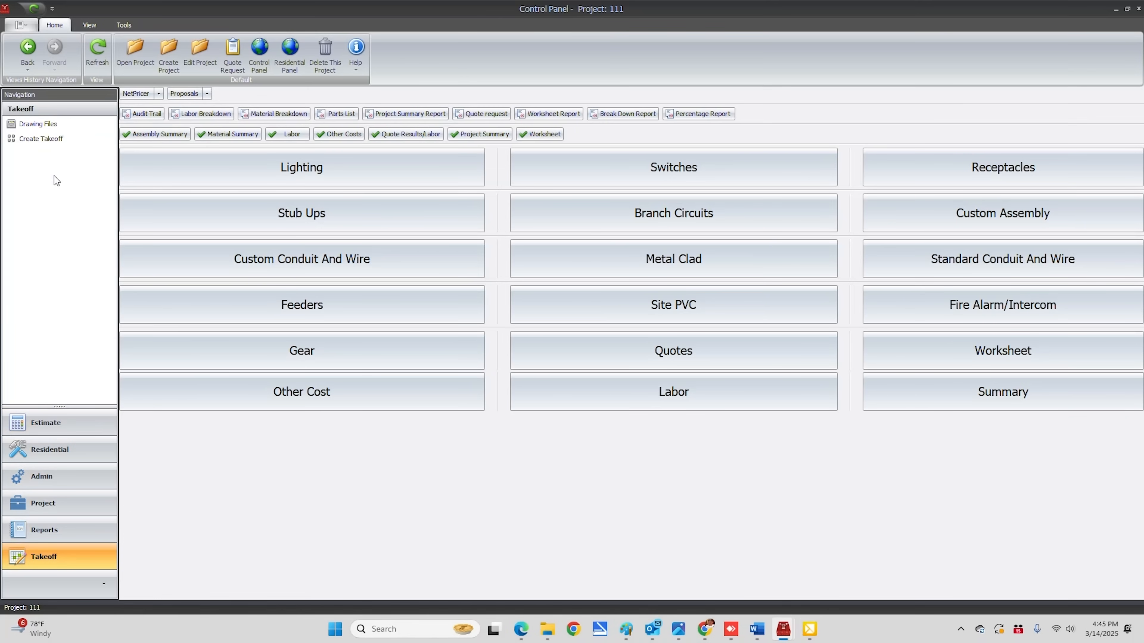
{"action": "left_click", "coordinate": [44, 142]}
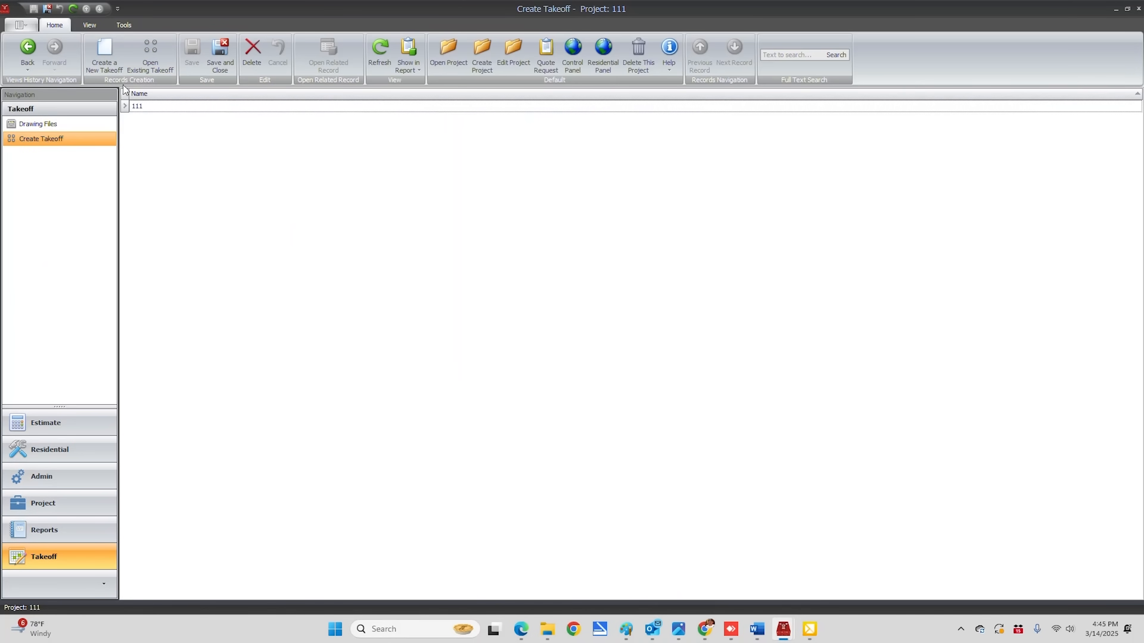
{"action": "left_click", "coordinate": [155, 54]}
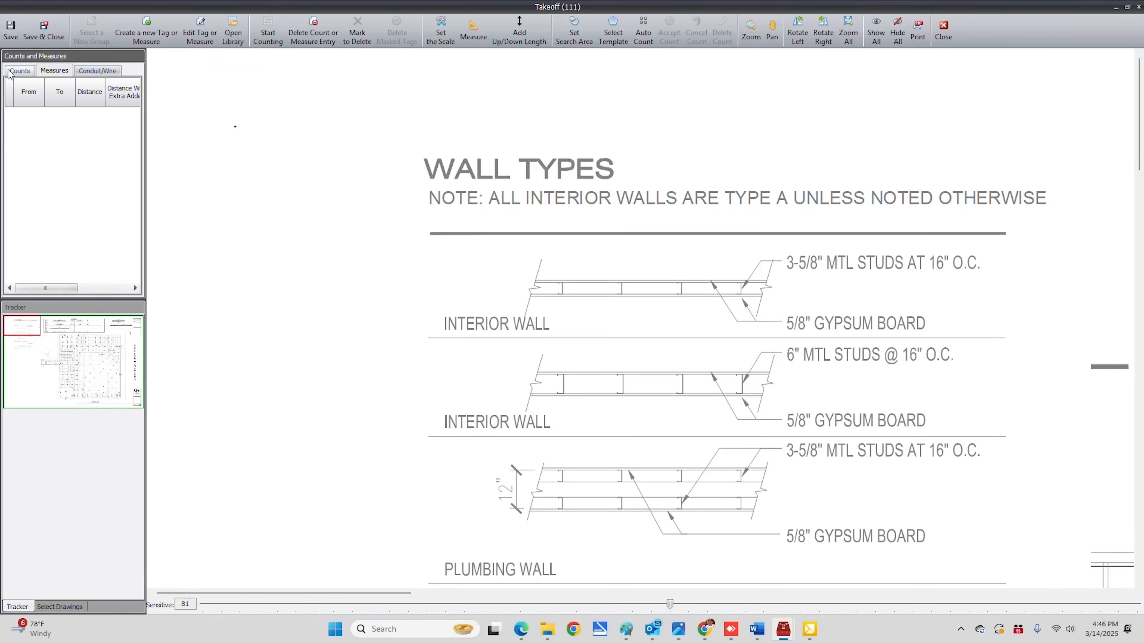
Step: Add the Lights group to the takeoff's counts
{"action": "left_click", "coordinate": [19, 72]}
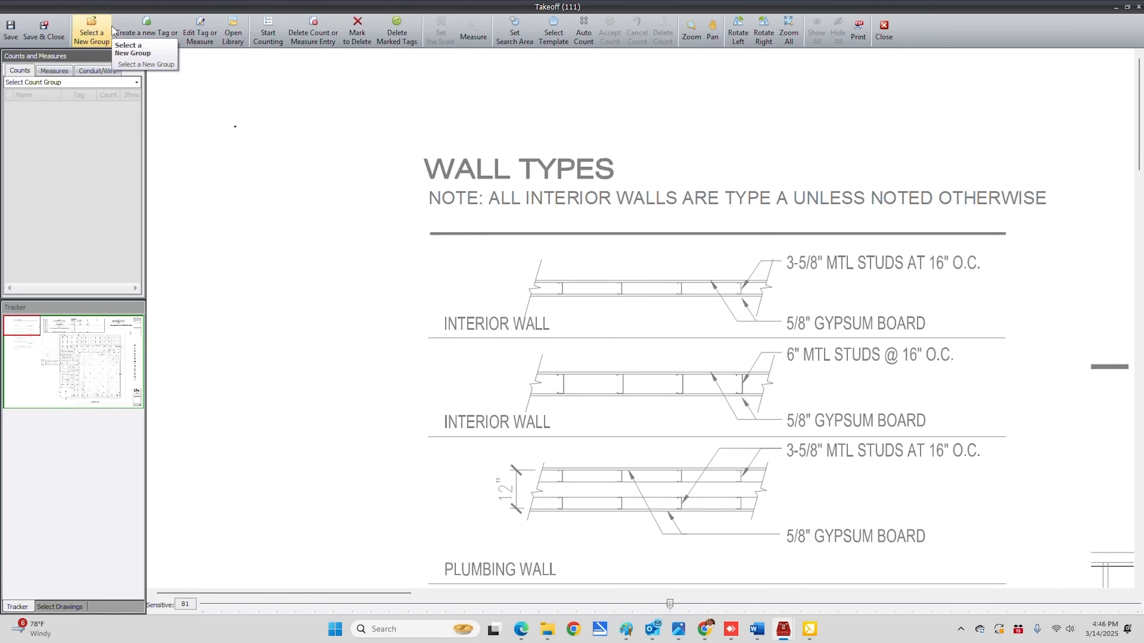
{"action": "left_click", "coordinate": [91, 26]}
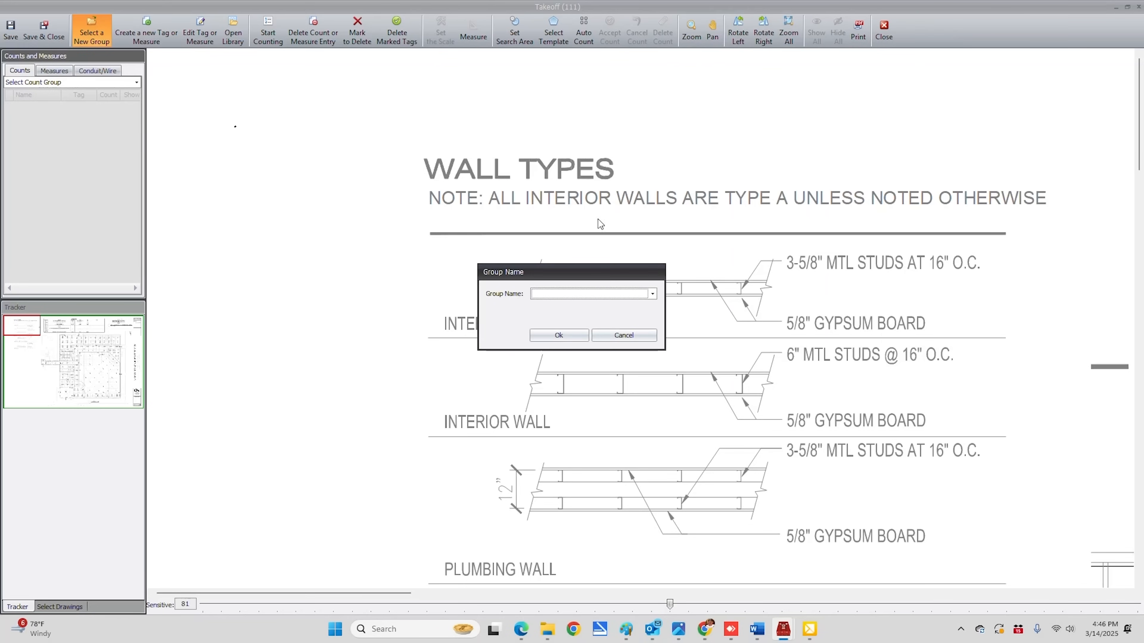
{"action": "left_click", "coordinate": [652, 293]}
{"action": "left_click", "coordinate": [545, 305]}
{"action": "left_click", "coordinate": [546, 333]}
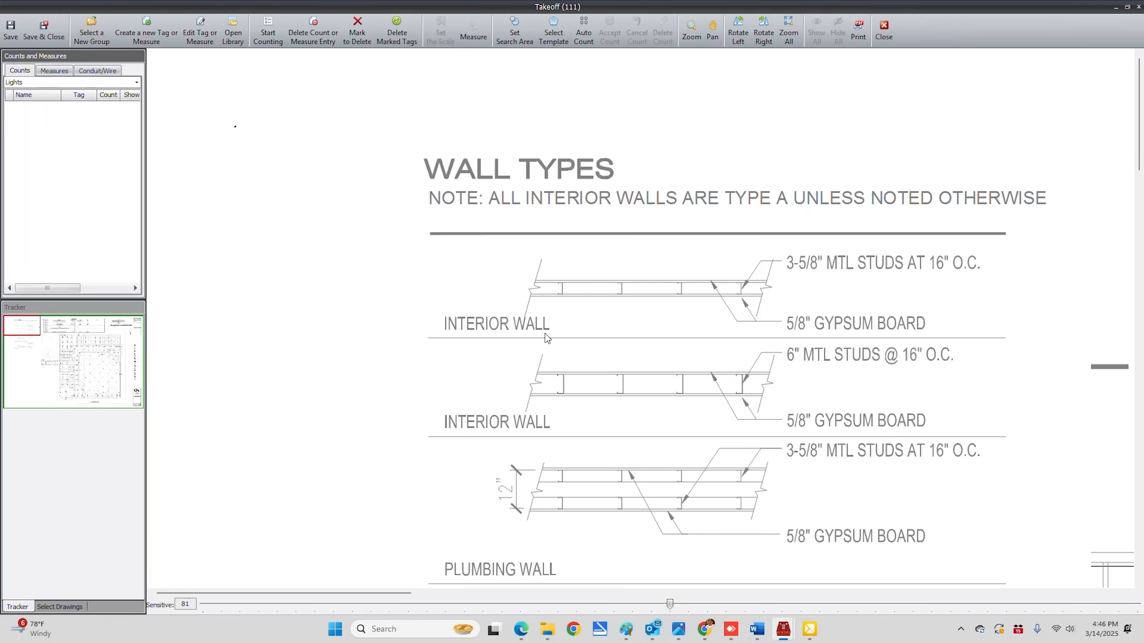
Step: Create two count entries in the Lights group and tag them A and B
{"action": "left_click", "coordinate": [148, 28]}
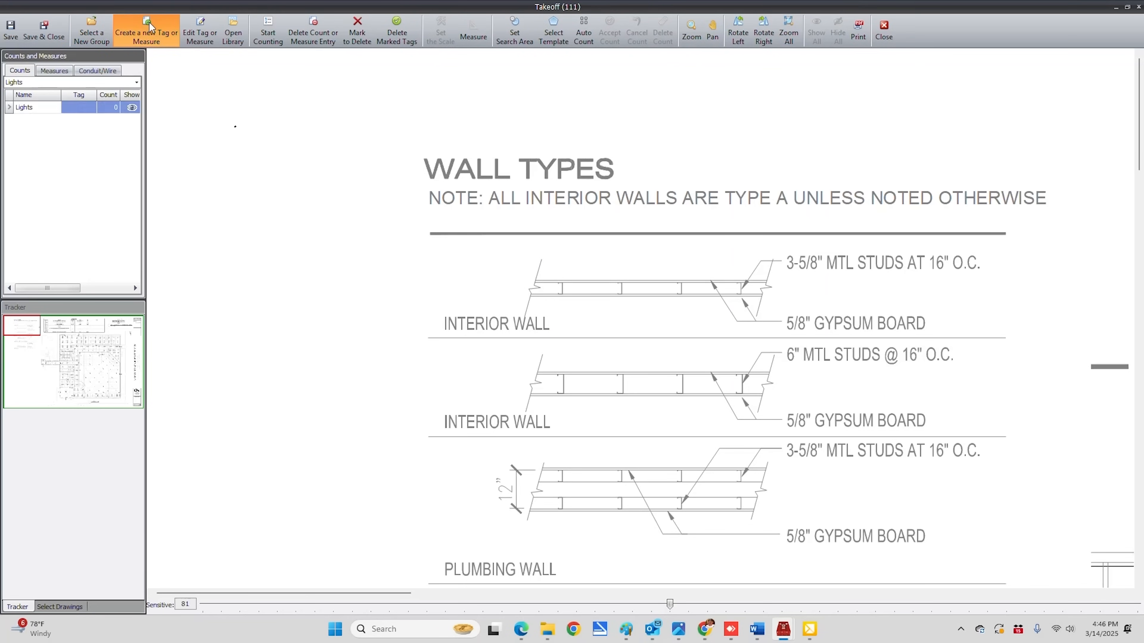
{"action": "left_click", "coordinate": [79, 109]}
{"action": "type", "text": "A"}
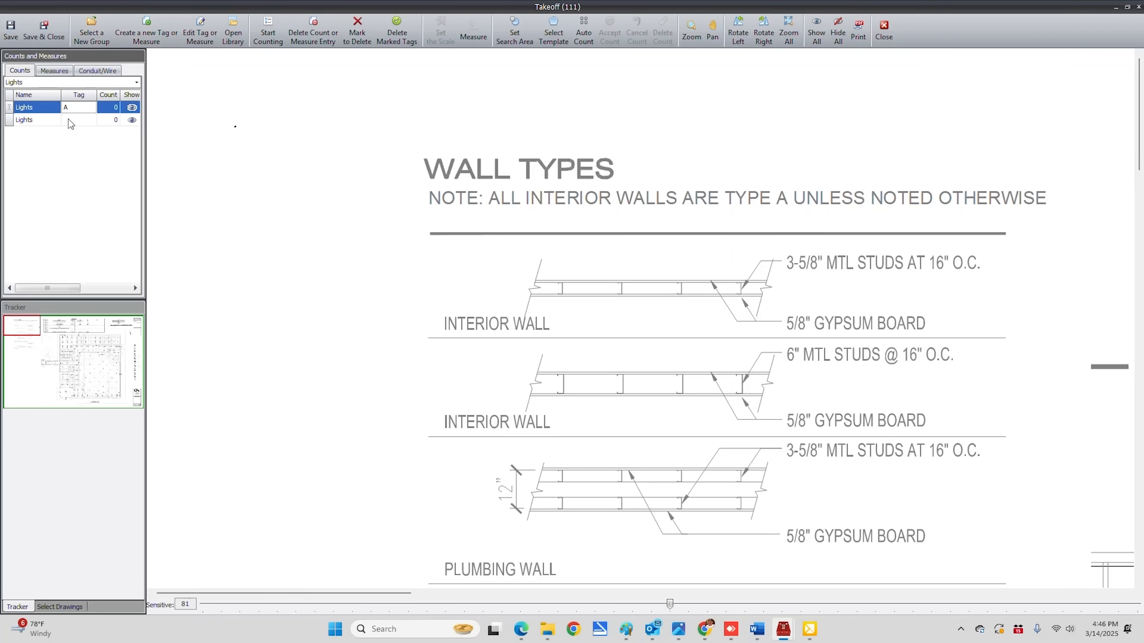
{"action": "left_click", "coordinate": [70, 120]}
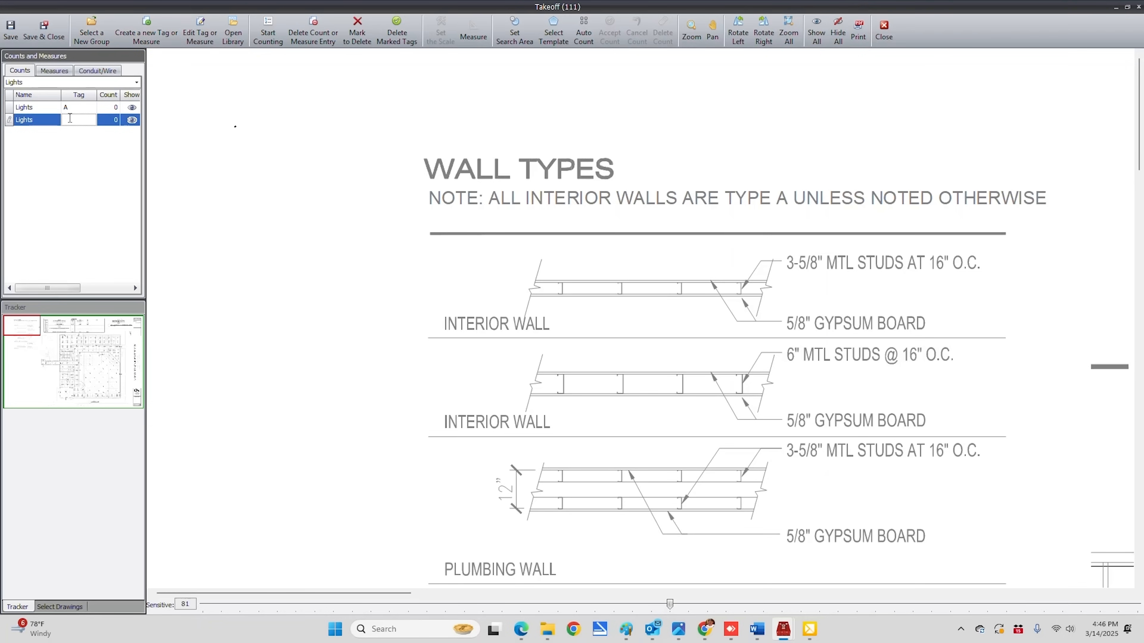
{"action": "type", "text": "B"}
Step: Count five type A light fixtures along corridors 113 and 112 under tag A
{"action": "scroll", "coordinate": [318, 229], "scroll_direction": "down", "scroll_amount": 10}
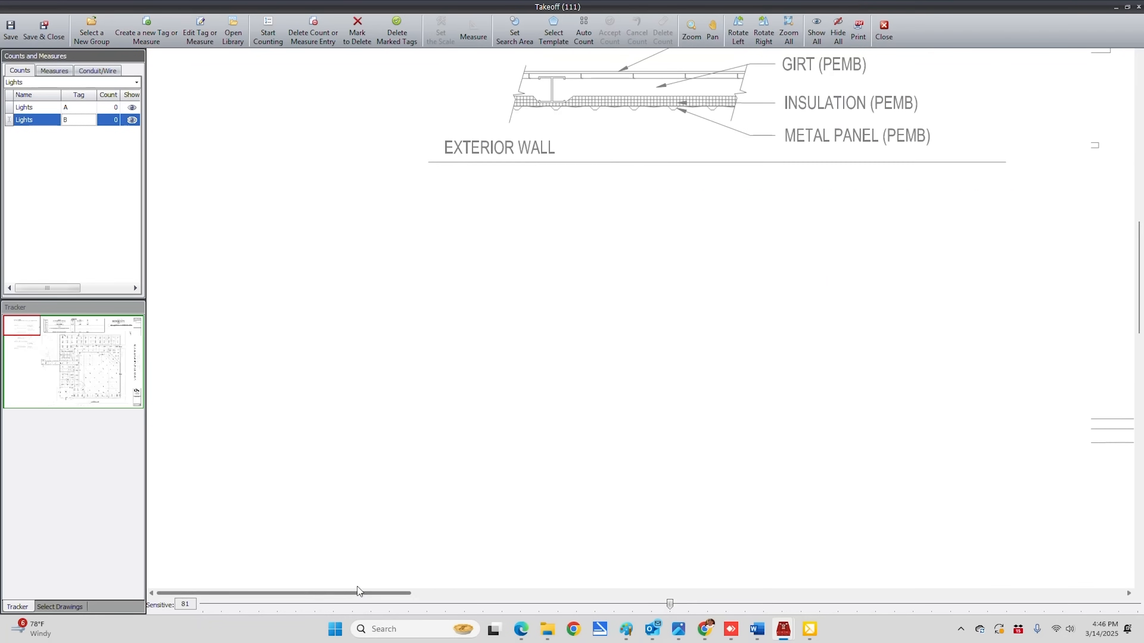
{"action": "left_click_drag", "start_coordinate": [356, 594], "coordinate": [573, 594]}
{"action": "scroll", "coordinate": [553, 559], "scroll_direction": "down", "scroll_amount": 3}
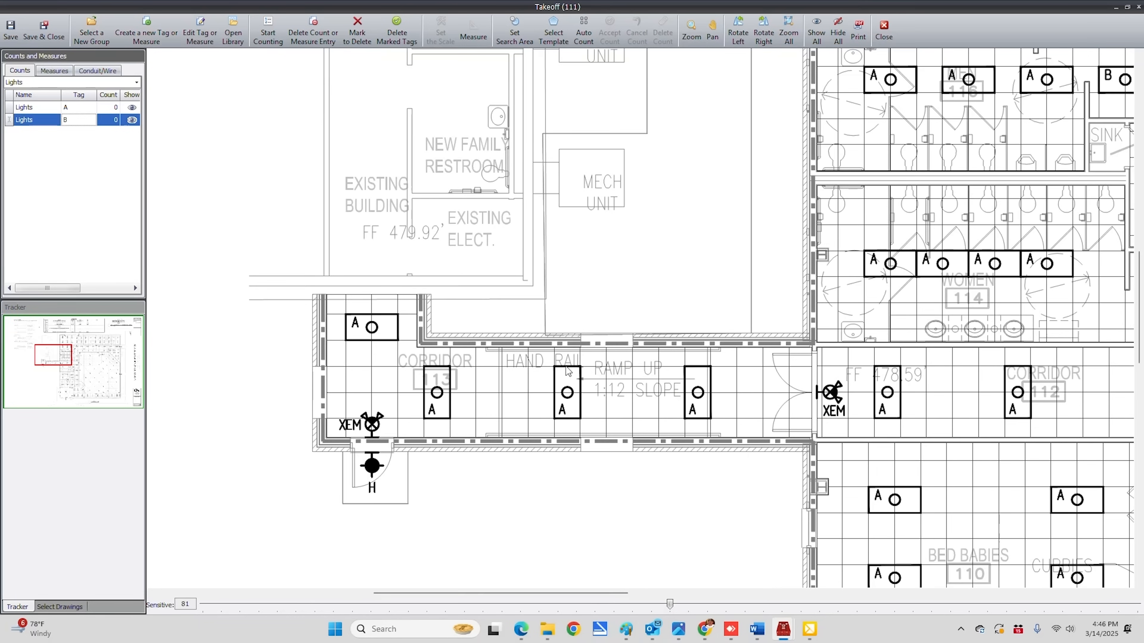
{"action": "left_click", "coordinate": [81, 108]}
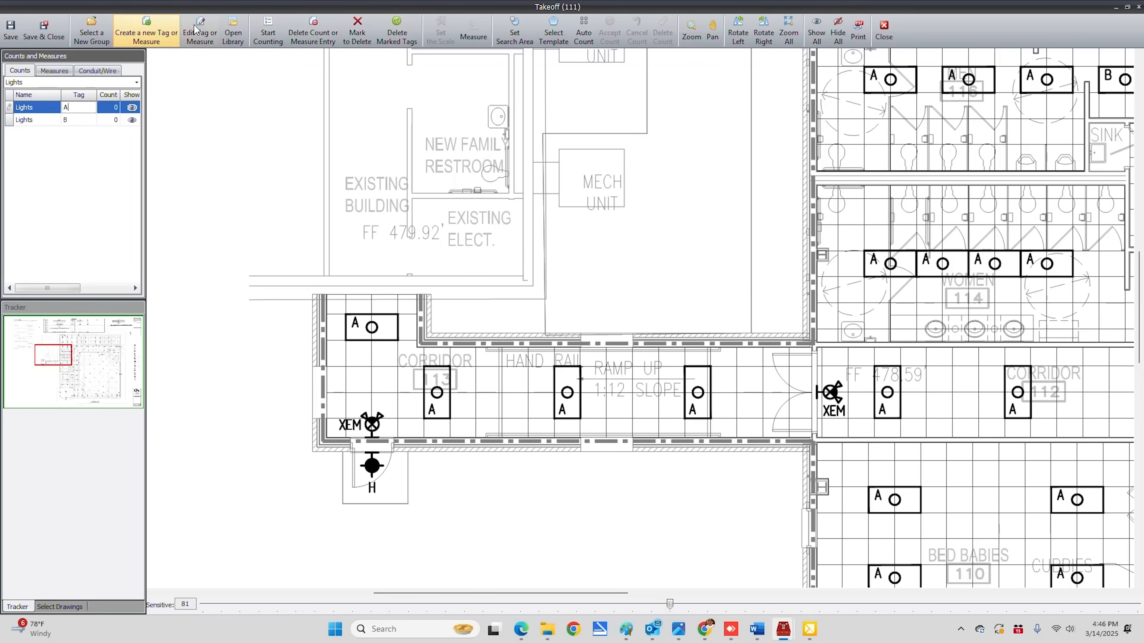
{"action": "left_click", "coordinate": [268, 28]}
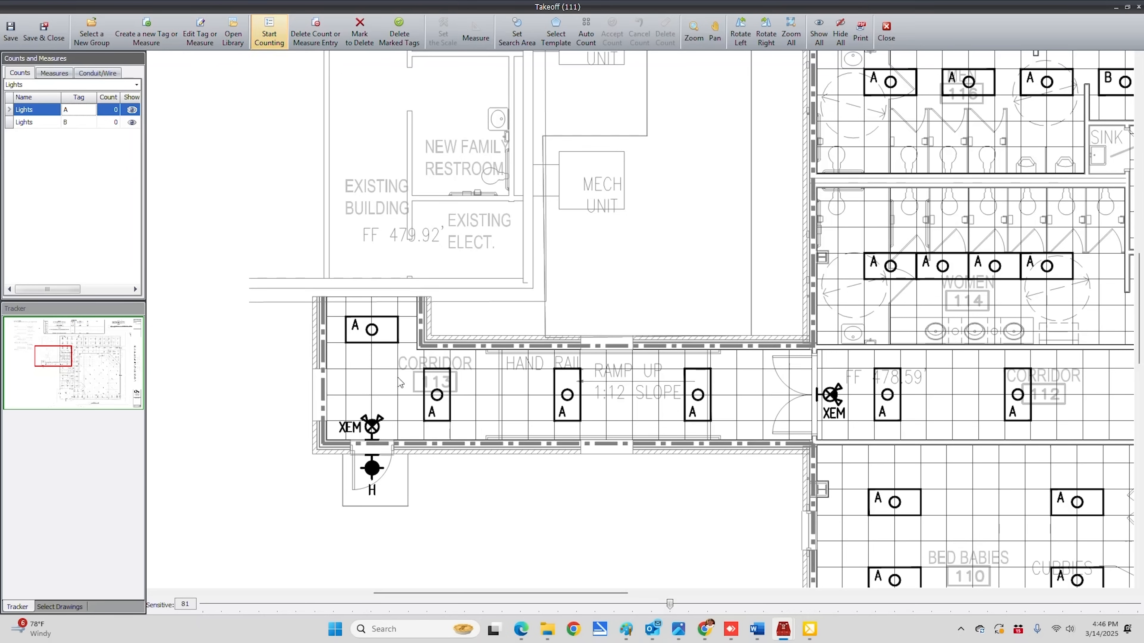
{"action": "left_click", "coordinate": [370, 331]}
{"action": "left_click", "coordinate": [437, 396]}
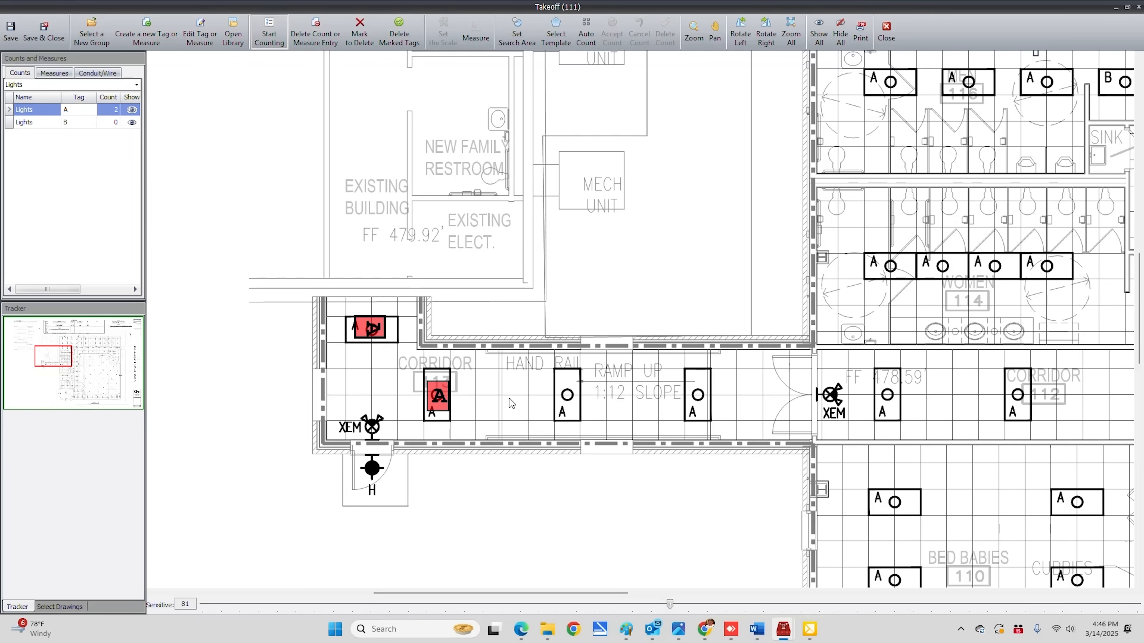
{"action": "left_click", "coordinate": [574, 394]}
{"action": "left_click", "coordinate": [696, 398]}
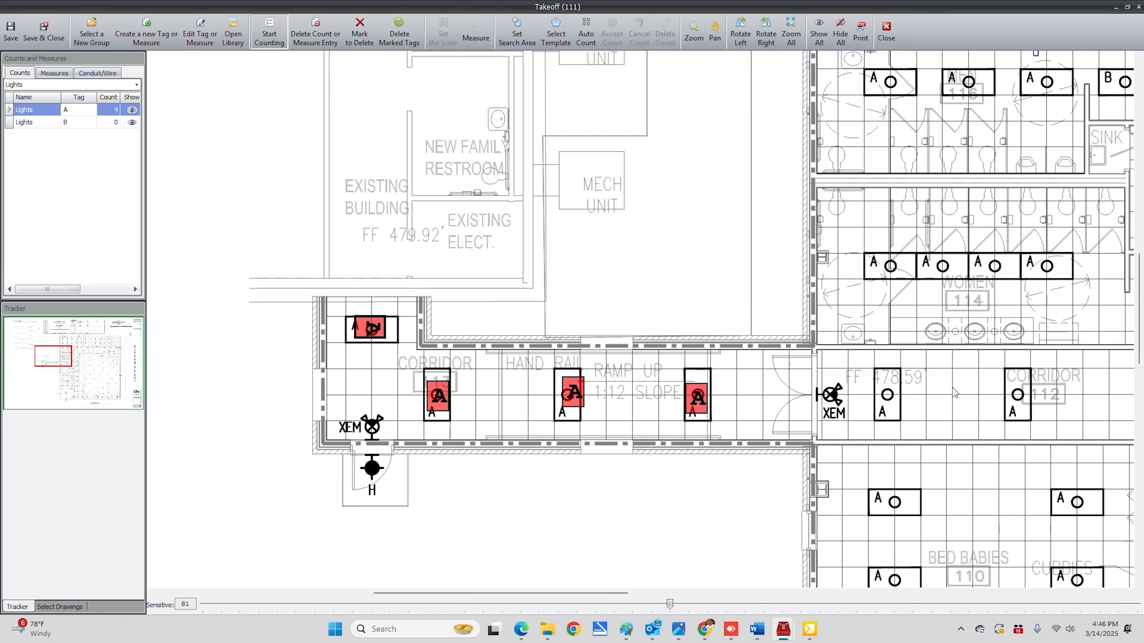
{"action": "left_click", "coordinate": [882, 395]}
Step: Select tag B for counting and go to the type B fixture beside men's restroom 116
{"action": "left_click", "coordinate": [78, 122]}
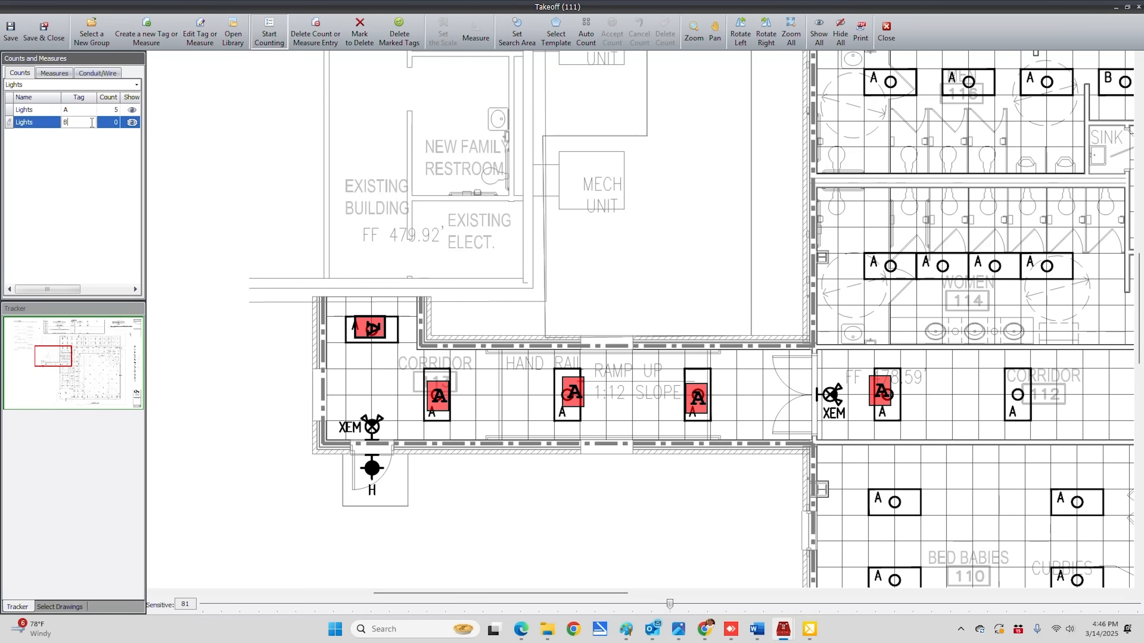
{"action": "scroll", "coordinate": [1073, 430], "scroll_direction": "up", "scroll_amount": 3}
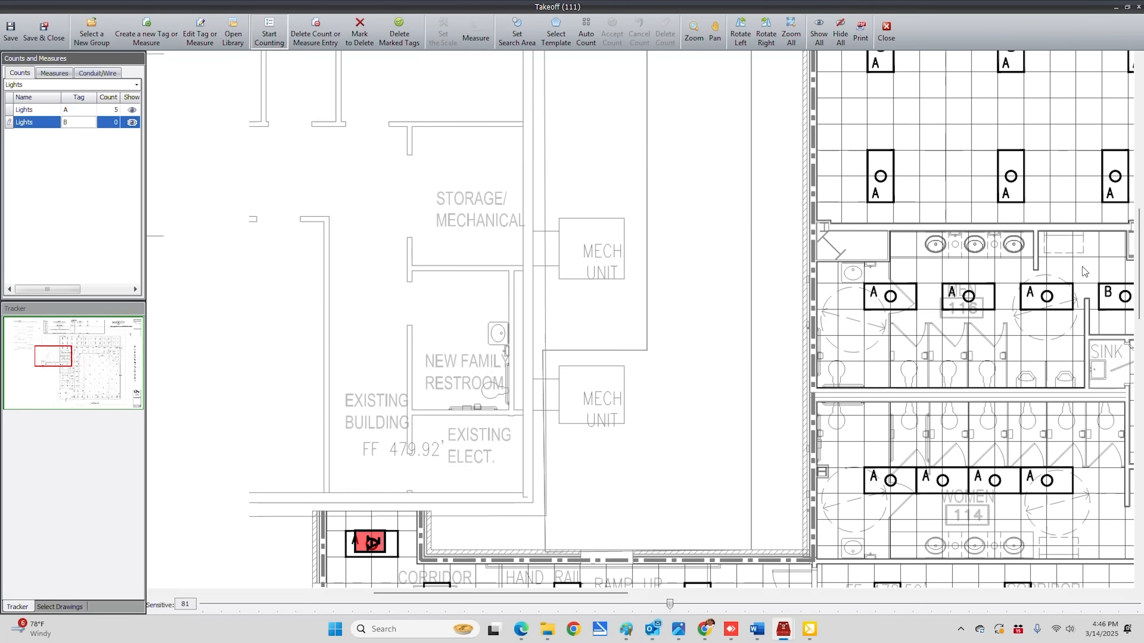
Step: Count the type B light beside the men's restroom fixtures under the Lights B tag and save the takeoff
{"action": "left_click", "coordinate": [1122, 298]}
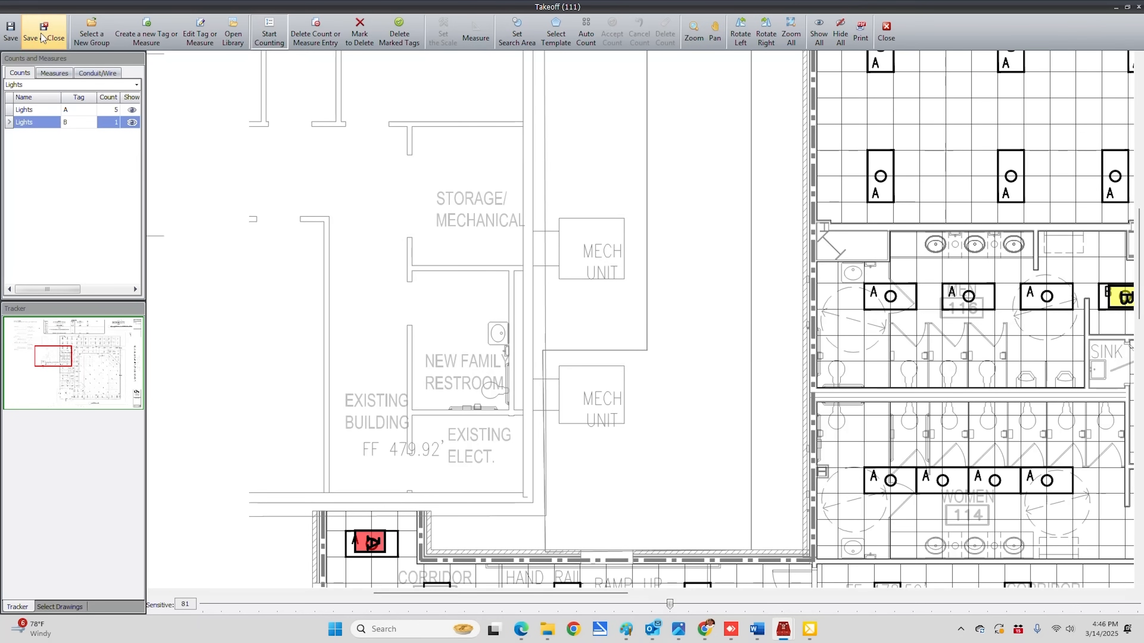
{"action": "left_click", "coordinate": [10, 30]}
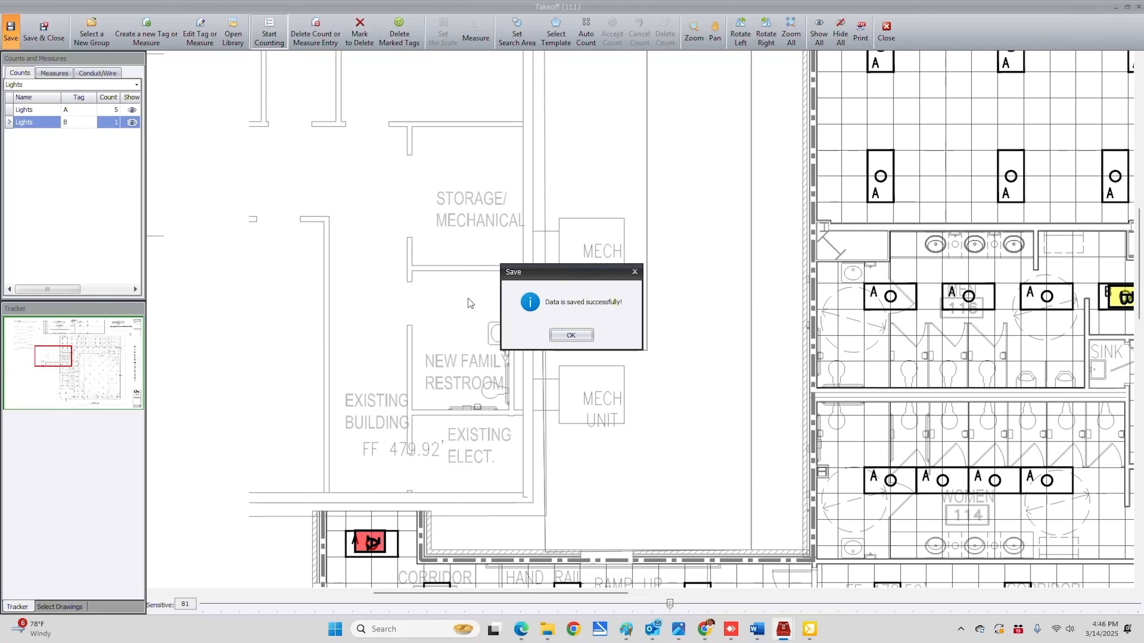
{"action": "left_click", "coordinate": [579, 338]}
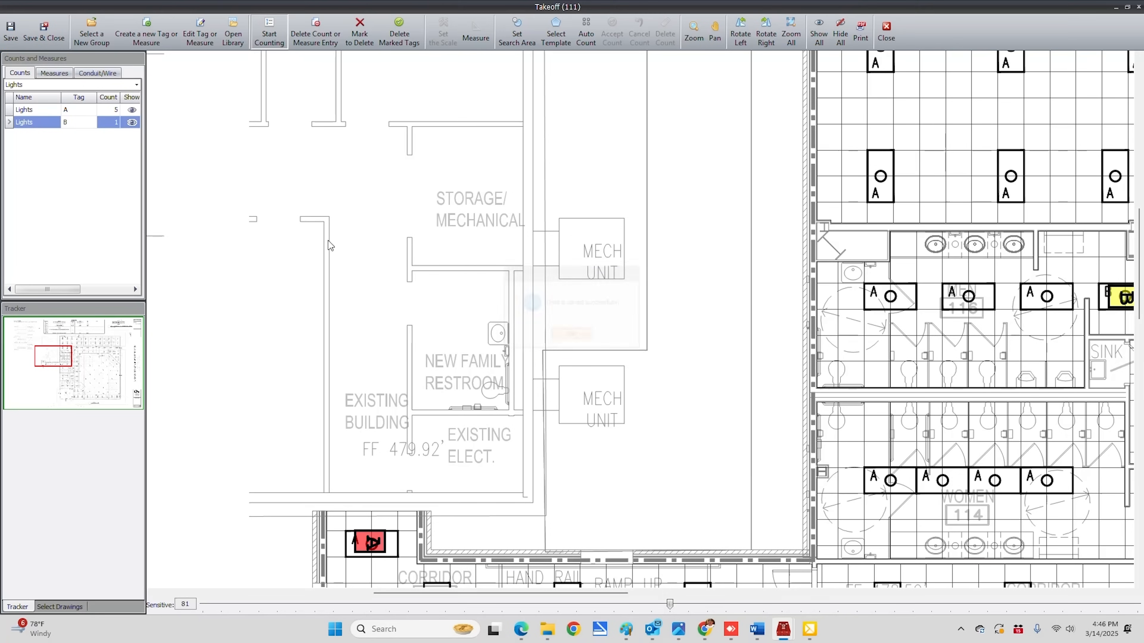
Step: Create a new measure named "1/2 EMT 3 # 12 THHN" and widen the measures list and its From column
{"action": "left_click", "coordinate": [54, 74]}
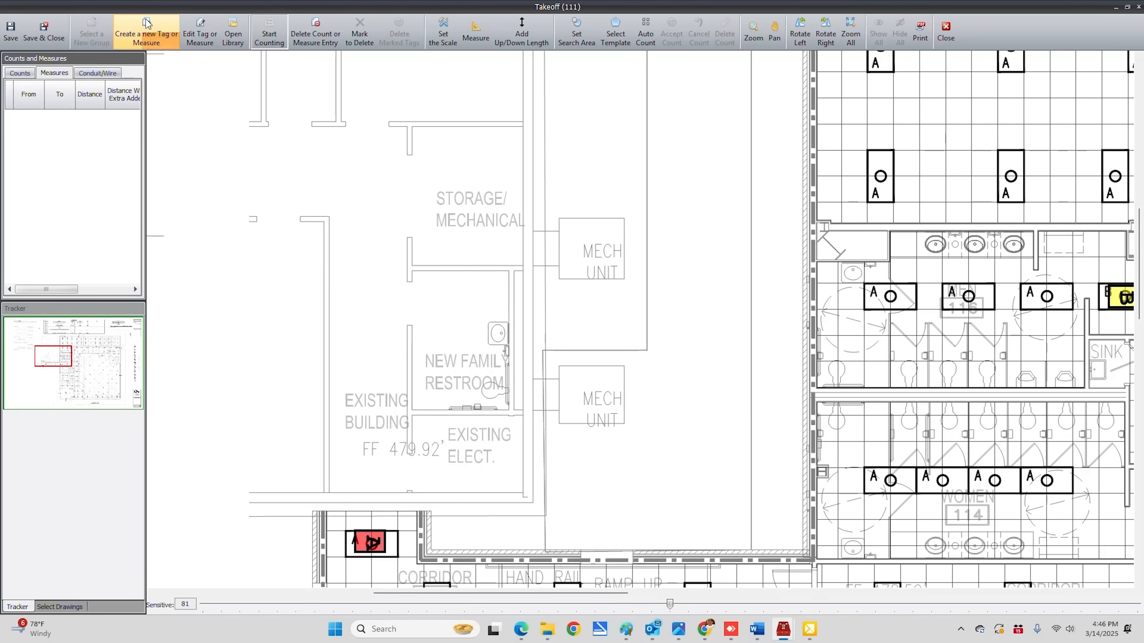
{"action": "left_click", "coordinate": [147, 34]}
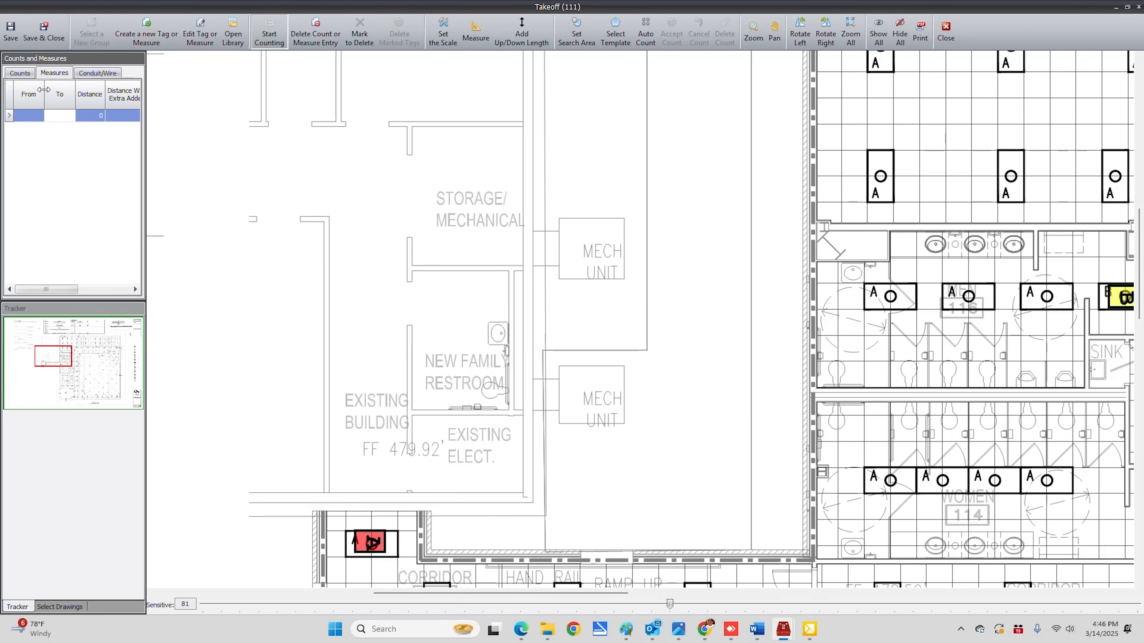
{"action": "left_click_drag", "start_coordinate": [44, 90], "coordinate": [78, 90]}
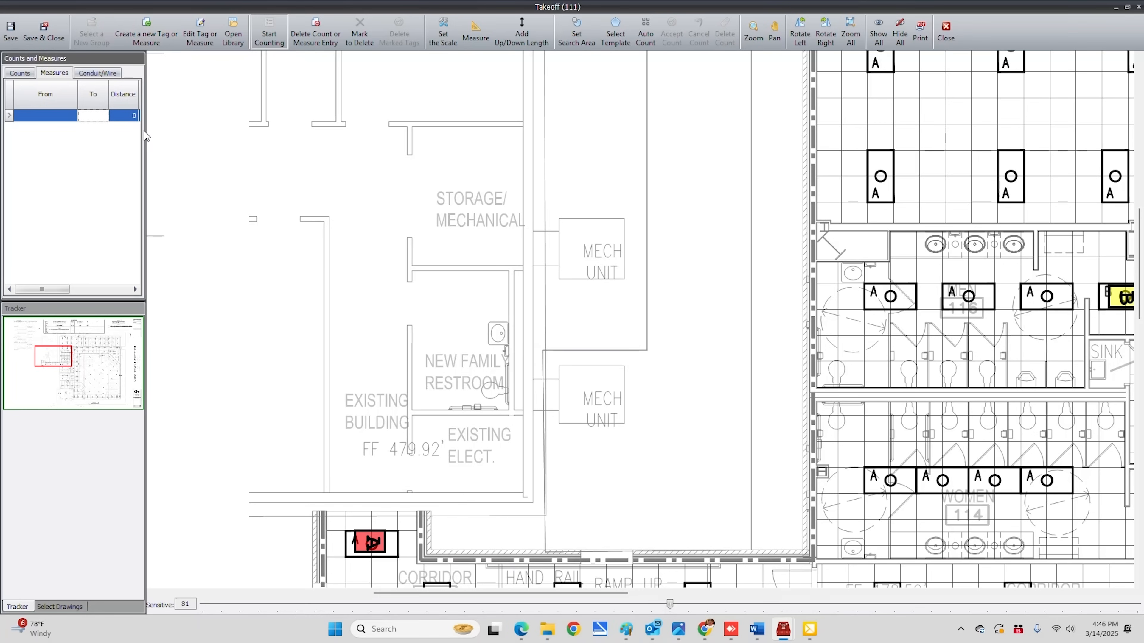
{"action": "left_click_drag", "start_coordinate": [146, 135], "coordinate": [231, 136]}
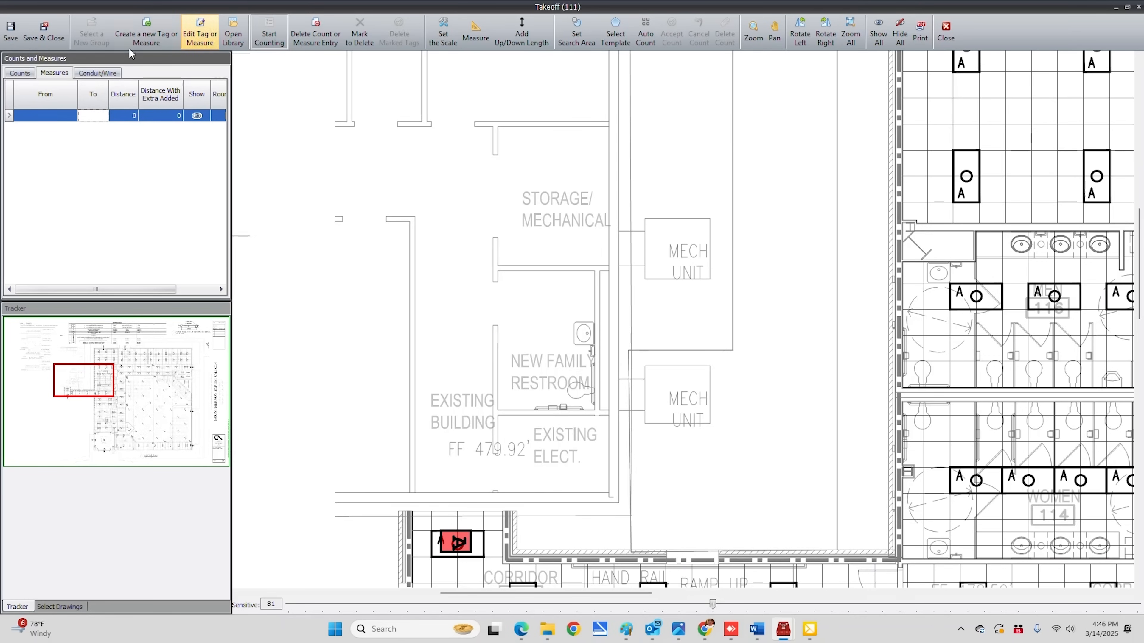
{"action": "left_click", "coordinate": [35, 116]}
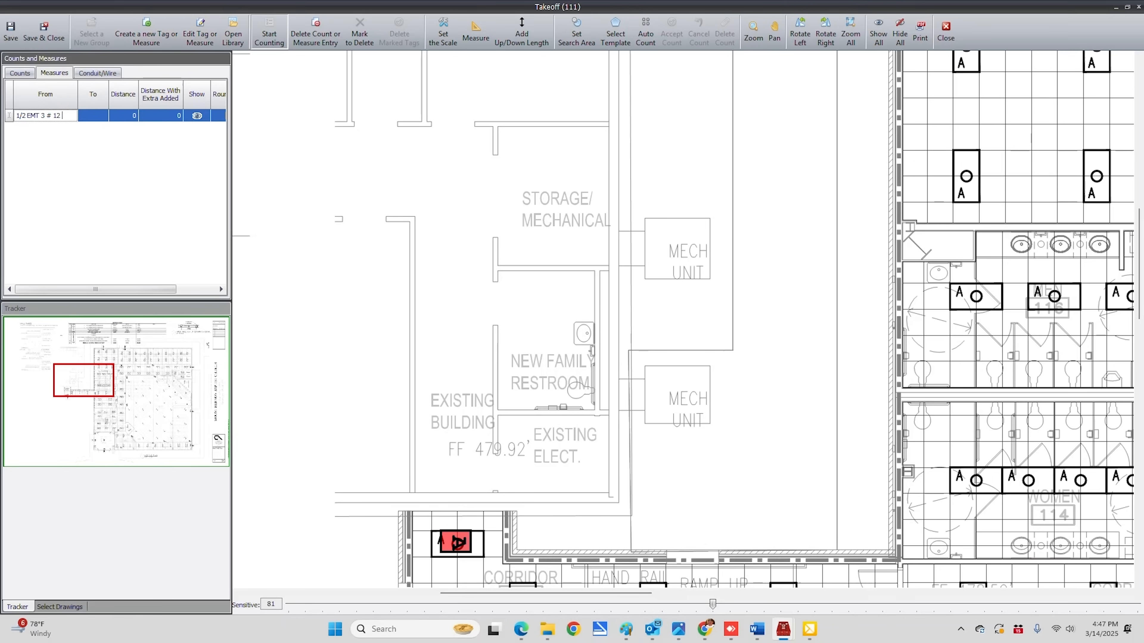
{"action": "type", "text": "N"}
{"action": "left_click_drag", "start_coordinate": [77, 99], "coordinate": [89, 99]}
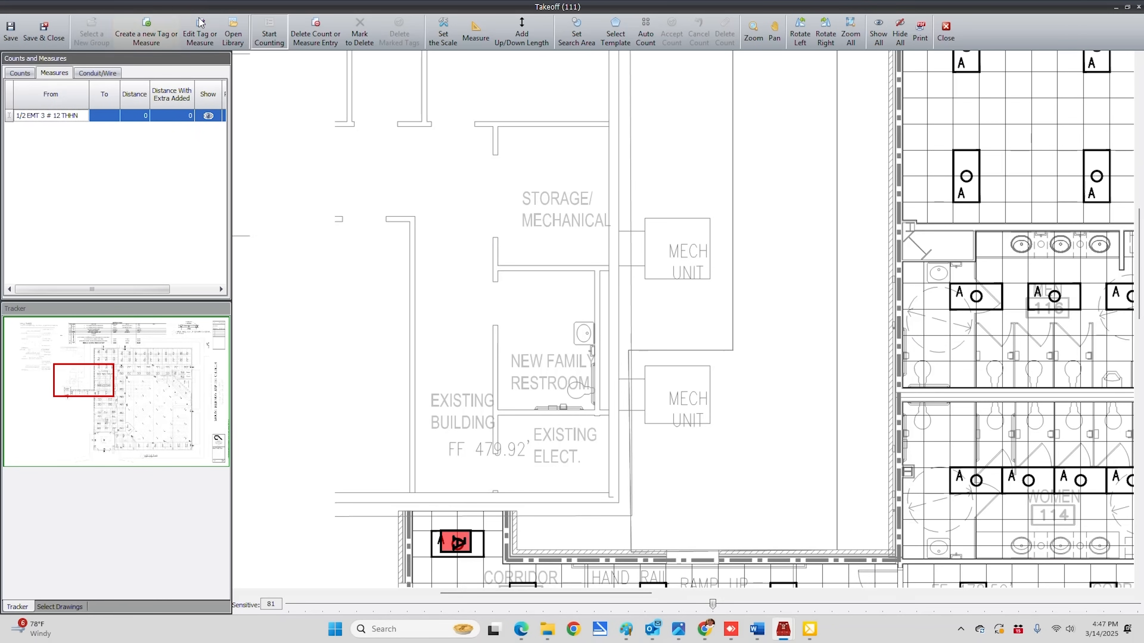
Step: In the new measure's settings, set the raceway to 1/2" EMT and all three conductor counts to 1
{"action": "left_click", "coordinate": [201, 26]}
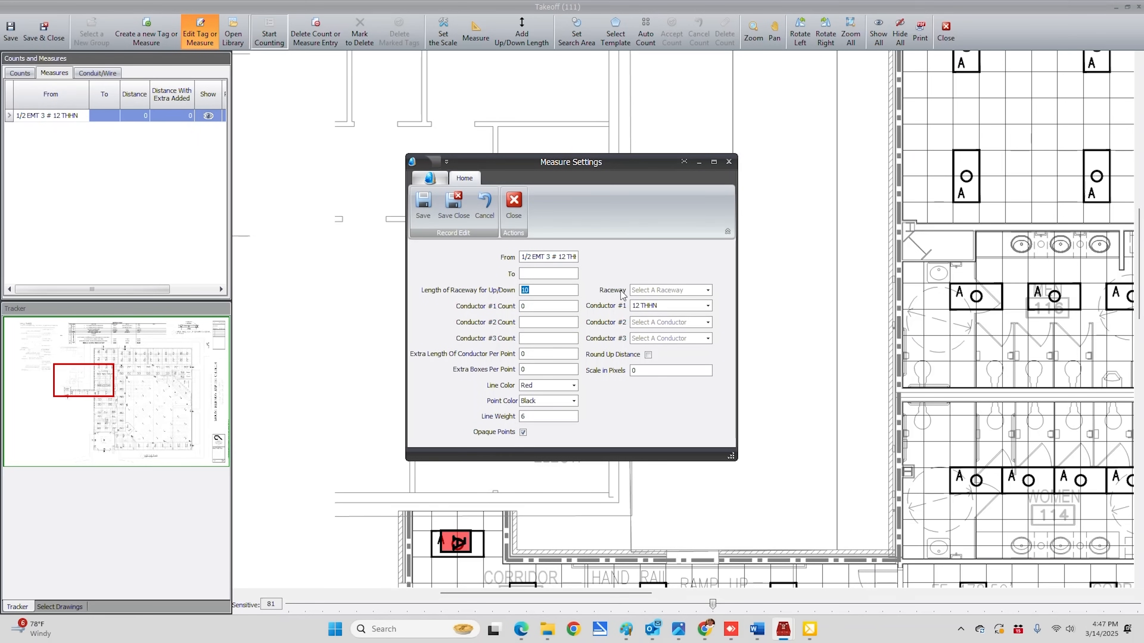
{"action": "left_click", "coordinate": [709, 292]}
{"action": "left_click", "coordinate": [660, 315]}
{"action": "left_click", "coordinate": [531, 309]}
{"action": "double_click", "coordinate": [529, 307]}
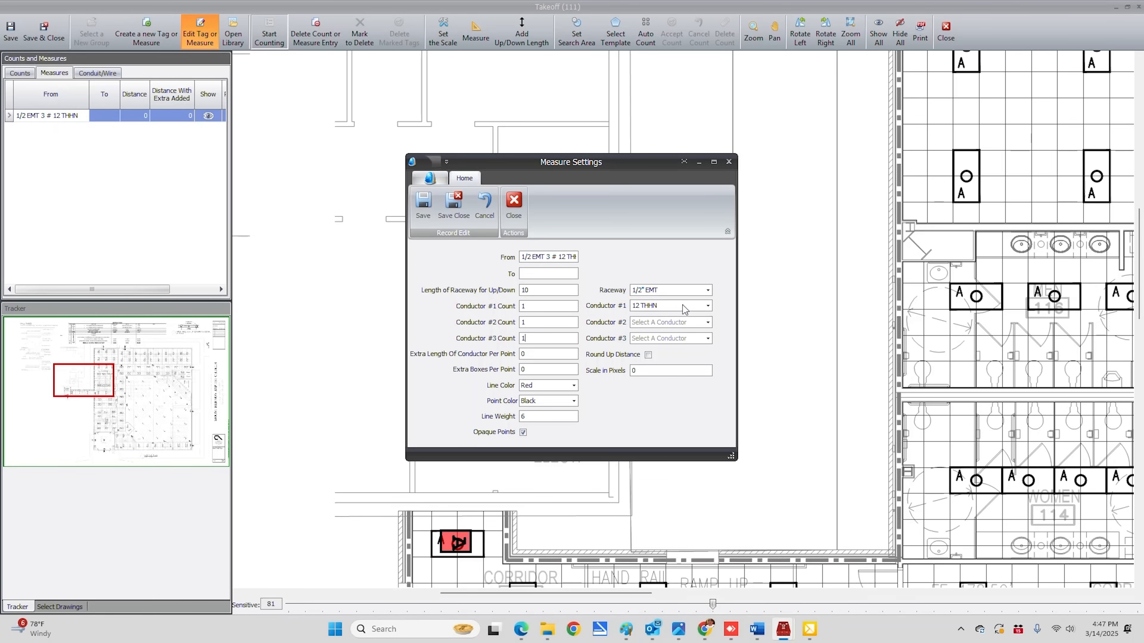
Step: Assign #12 THHN BLUE as conductor 1, # 12 THHHN WHITE as conductor 2 and #12 THHN GREEN as conductor 3
{"action": "left_click", "coordinate": [707, 305]}
{"action": "scroll", "coordinate": [669, 456], "scroll_direction": "down", "scroll_amount": 1}
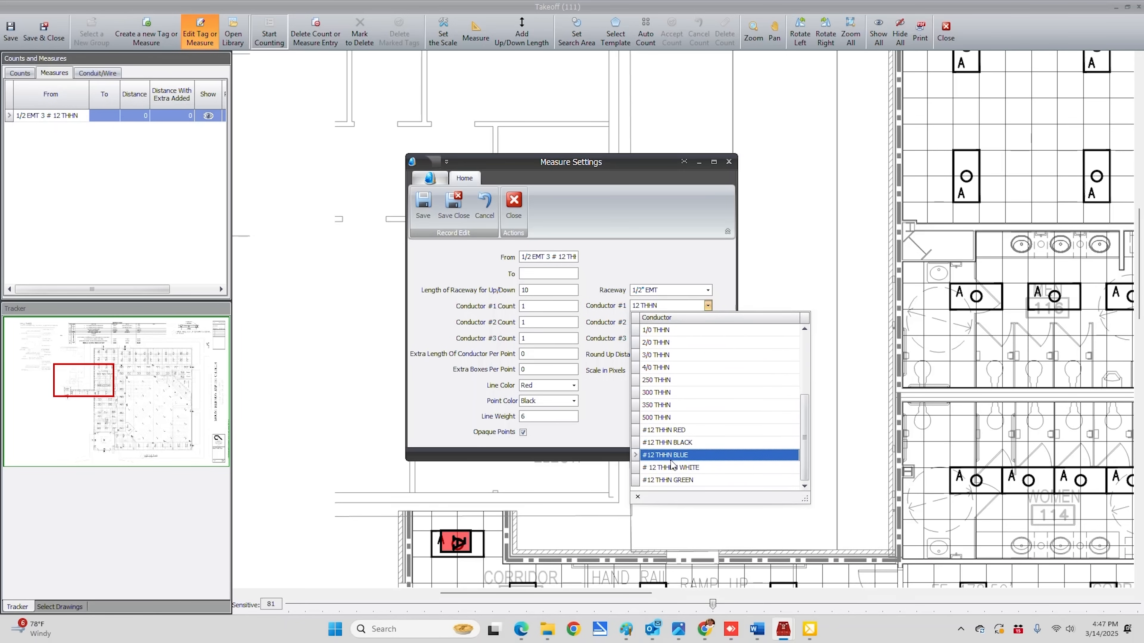
{"action": "left_click", "coordinate": [677, 443]}
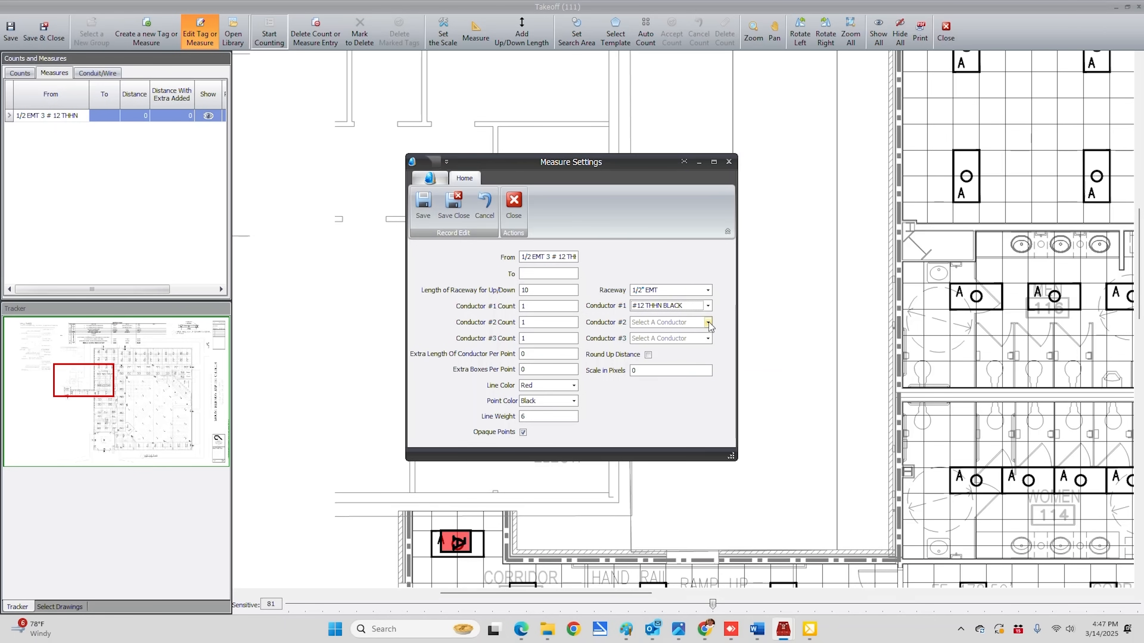
{"action": "left_click", "coordinate": [707, 306]}
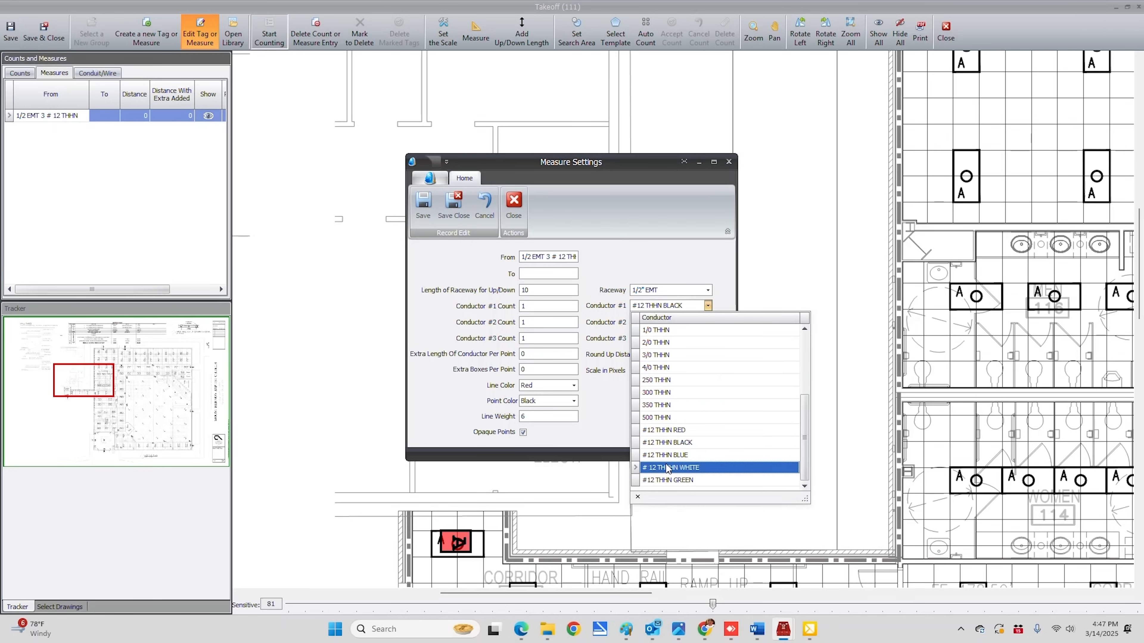
{"action": "left_click", "coordinate": [668, 456]}
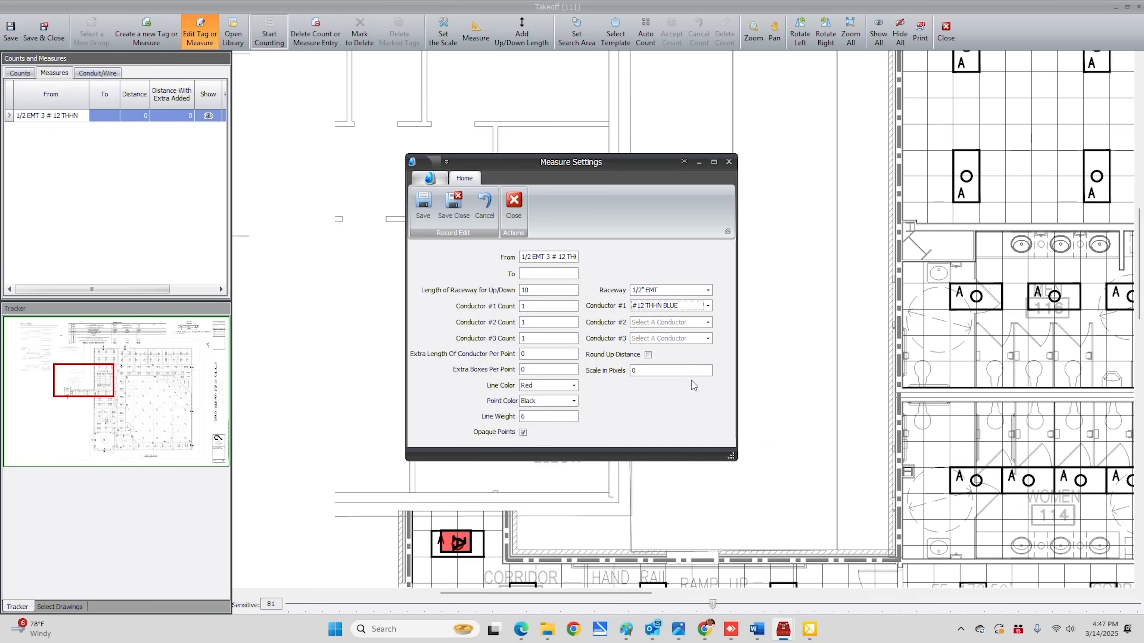
{"action": "left_click", "coordinate": [707, 322]}
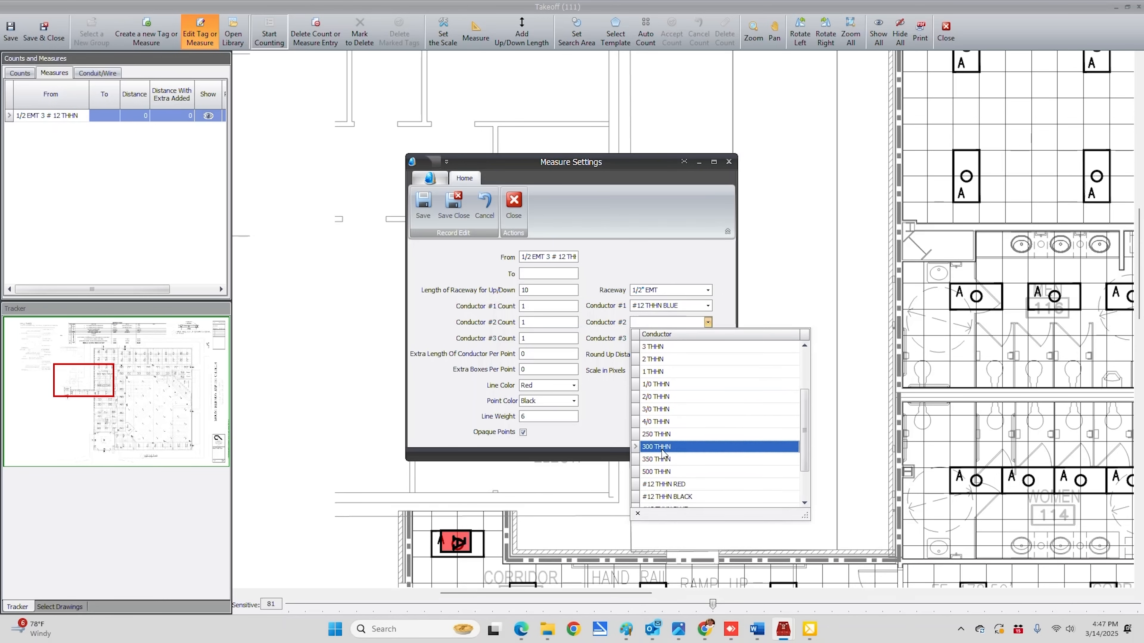
{"action": "left_click", "coordinate": [680, 486]}
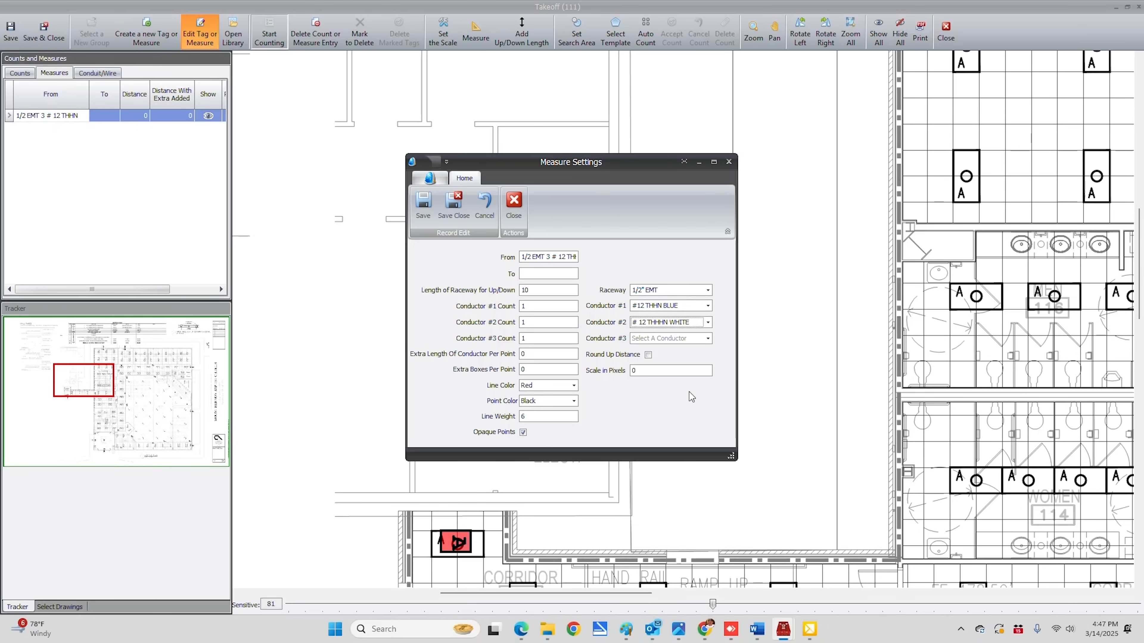
{"action": "left_click", "coordinate": [707, 338]}
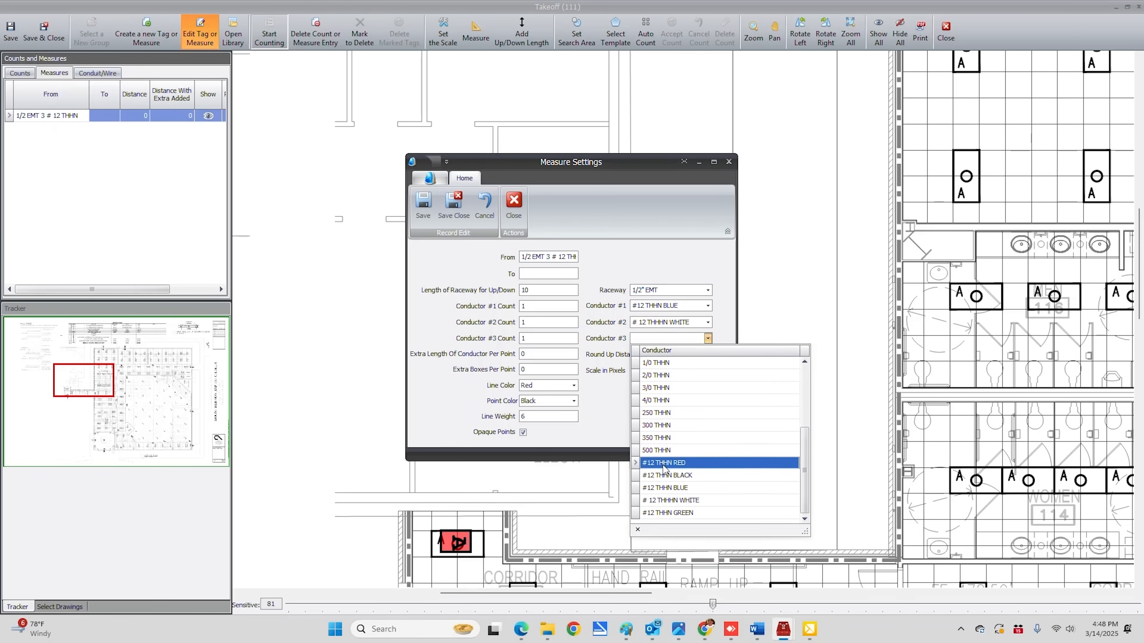
{"action": "left_click", "coordinate": [671, 513]}
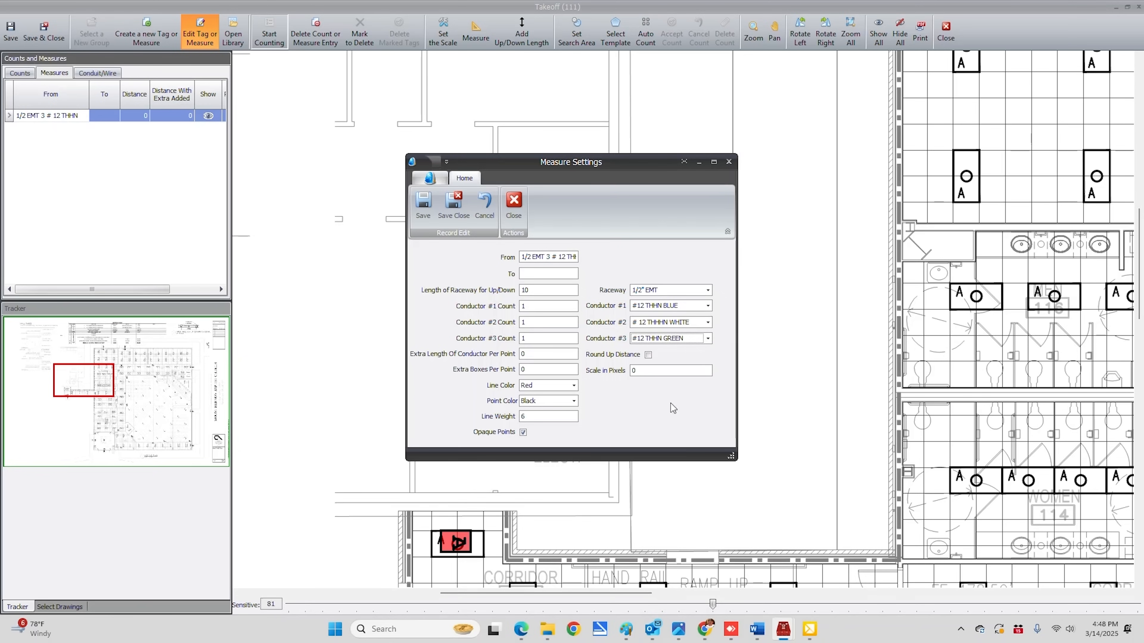
Step: Set extra boxes per point to 1 and the line color to PowderBlue, and save and close the measure settings
{"action": "left_click", "coordinate": [526, 353]}
{"action": "left_click", "coordinate": [574, 385]}
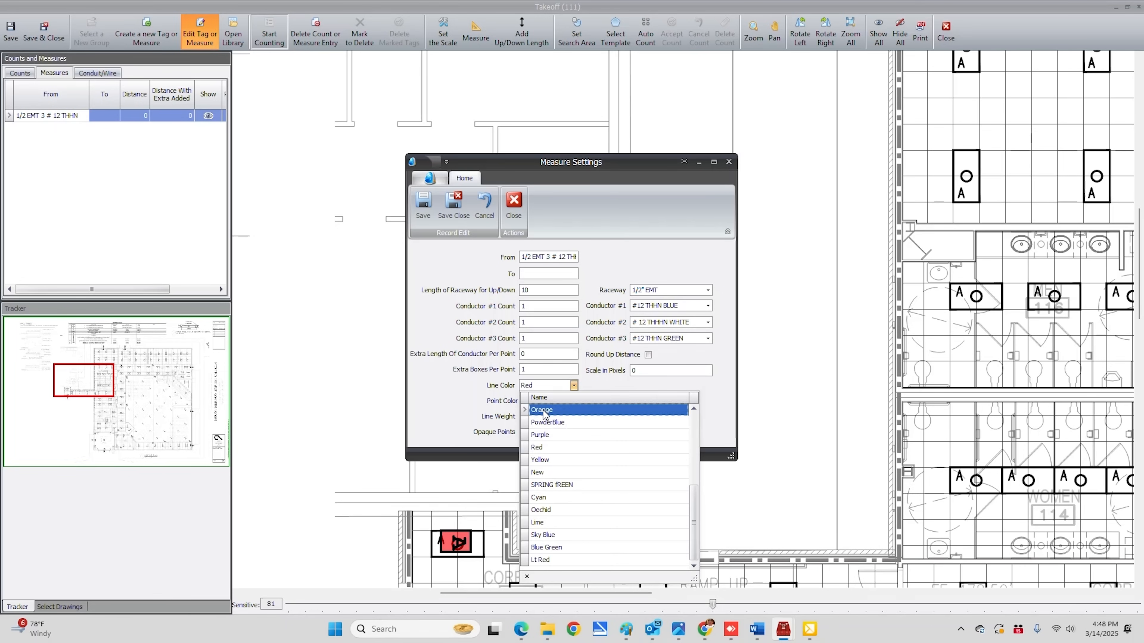
{"action": "left_click", "coordinate": [547, 423]}
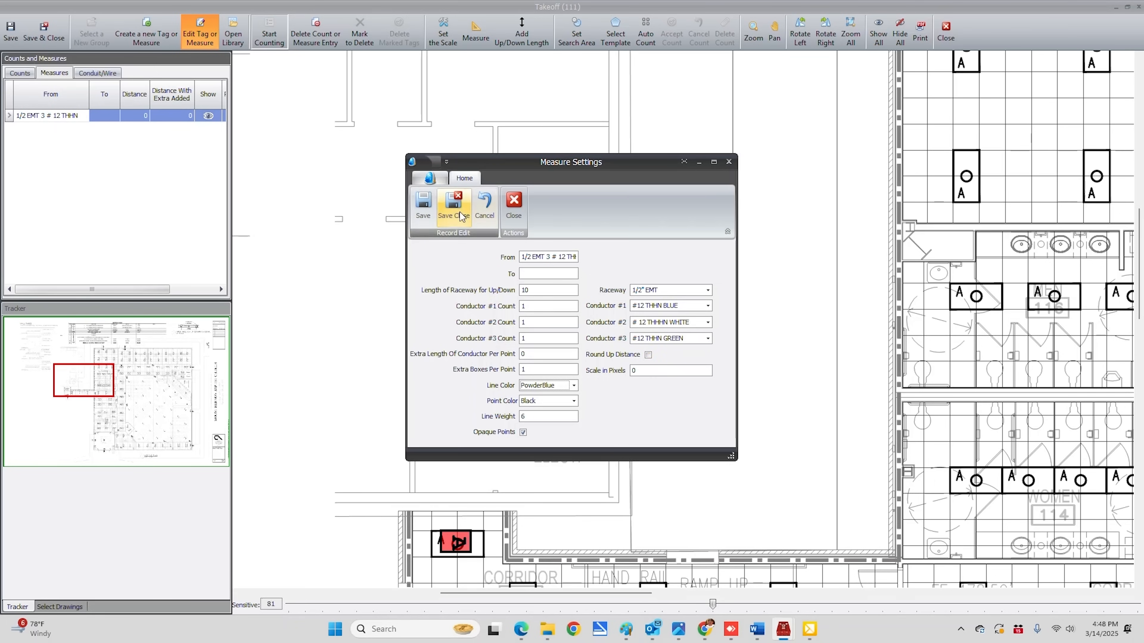
{"action": "left_click", "coordinate": [453, 202]}
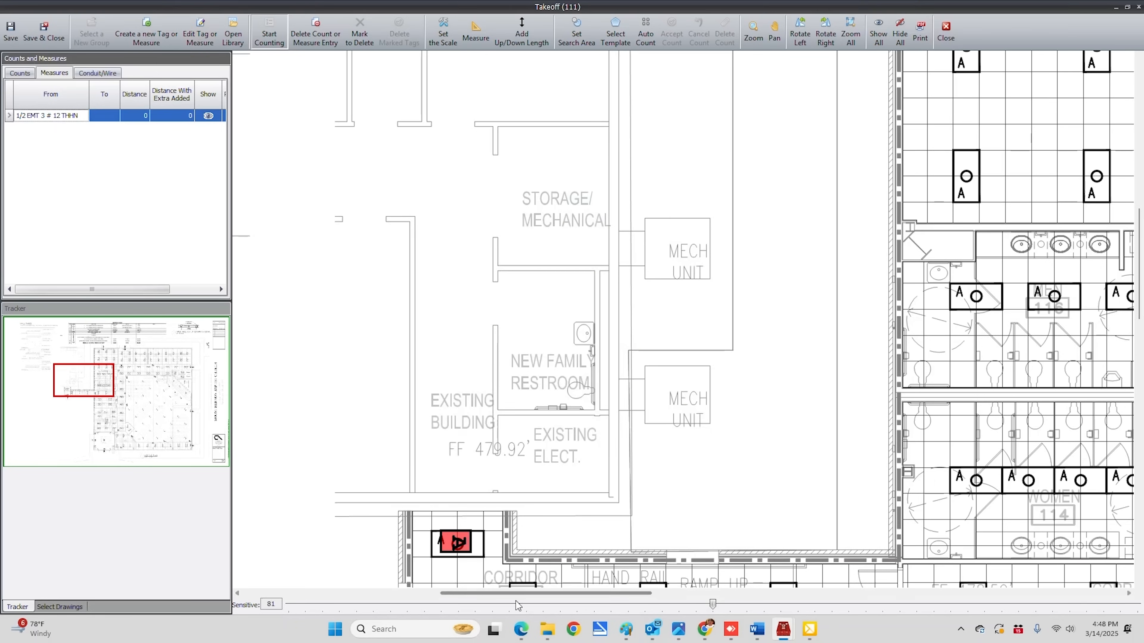
Step: Measure a continuous conduit run row by row through the nine A lights in Multi-Purpose room 128, and save and close the takeoff
{"action": "left_click_drag", "start_coordinate": [520, 594], "coordinate": [682, 597]}
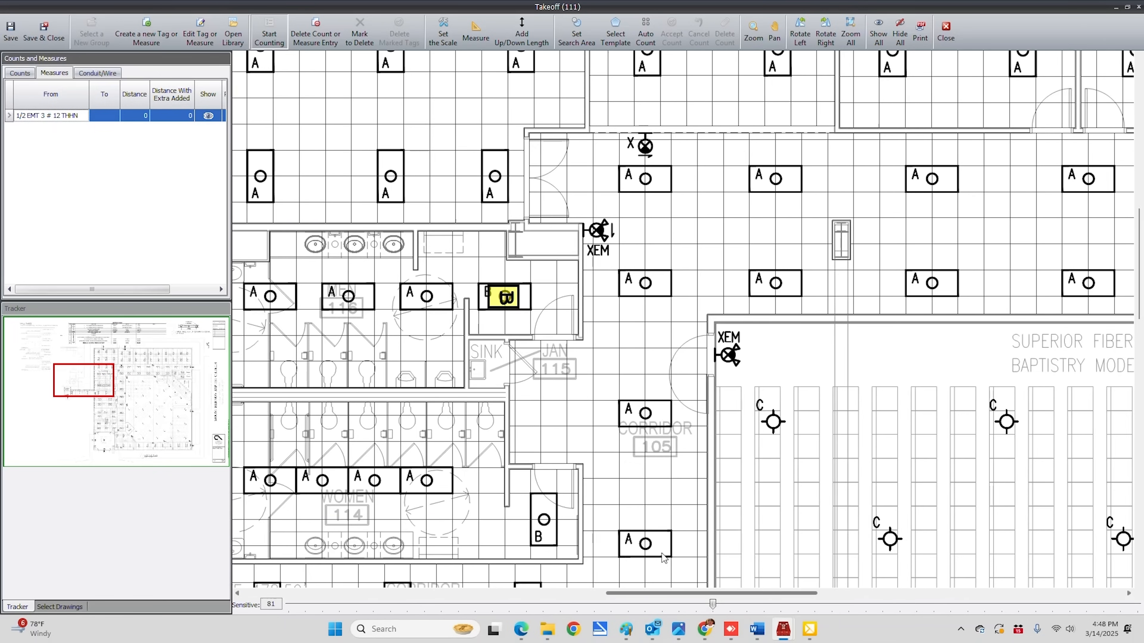
{"action": "scroll", "coordinate": [681, 599], "scroll_direction": "up", "scroll_amount": 5}
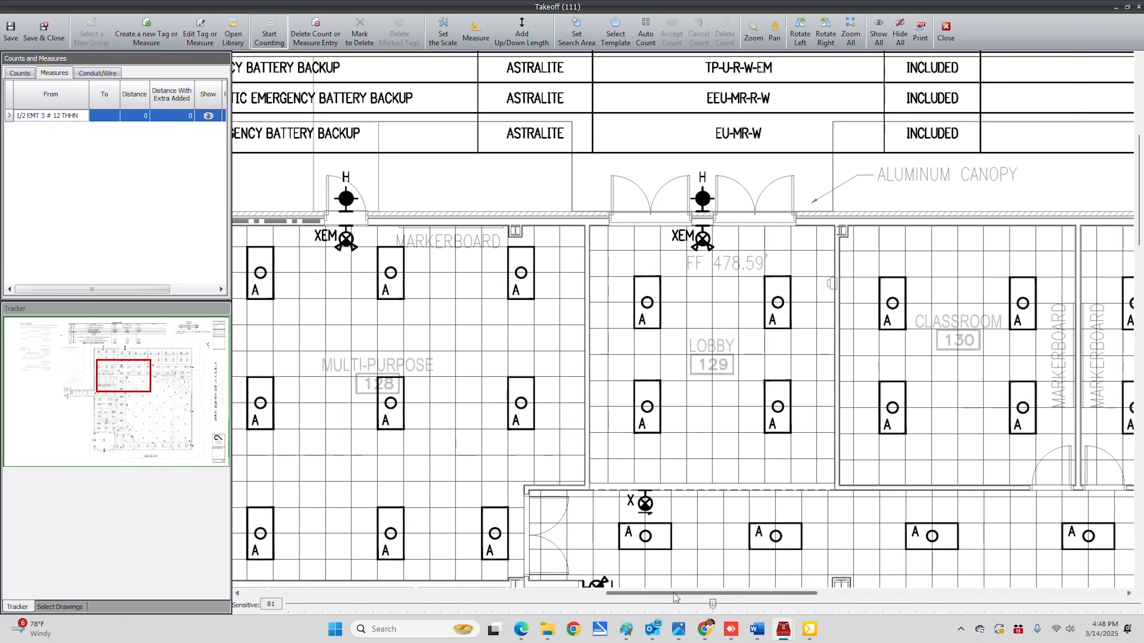
{"action": "left_click_drag", "start_coordinate": [681, 594], "coordinate": [646, 594]}
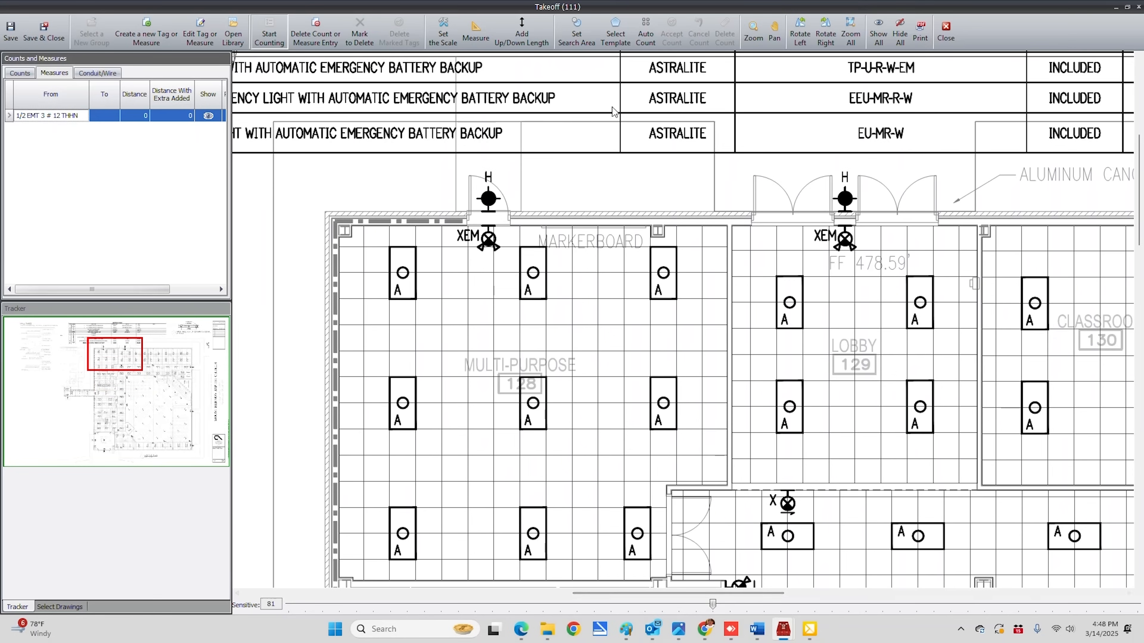
{"action": "left_click", "coordinate": [476, 28]}
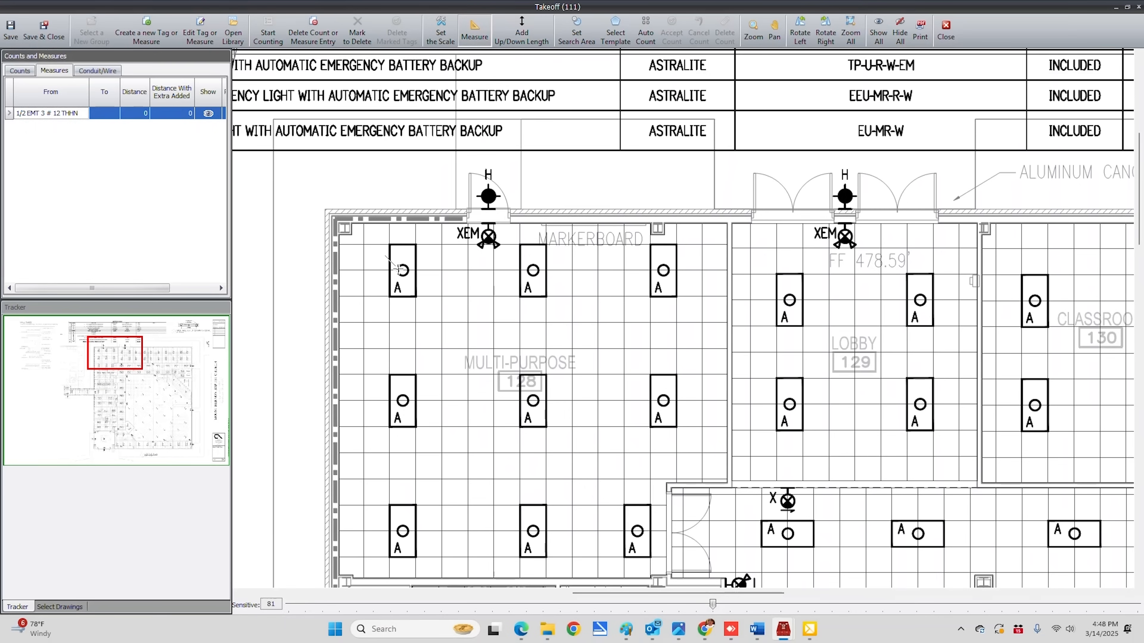
{"action": "left_click", "coordinate": [402, 269]}
{"action": "left_click", "coordinate": [533, 269]}
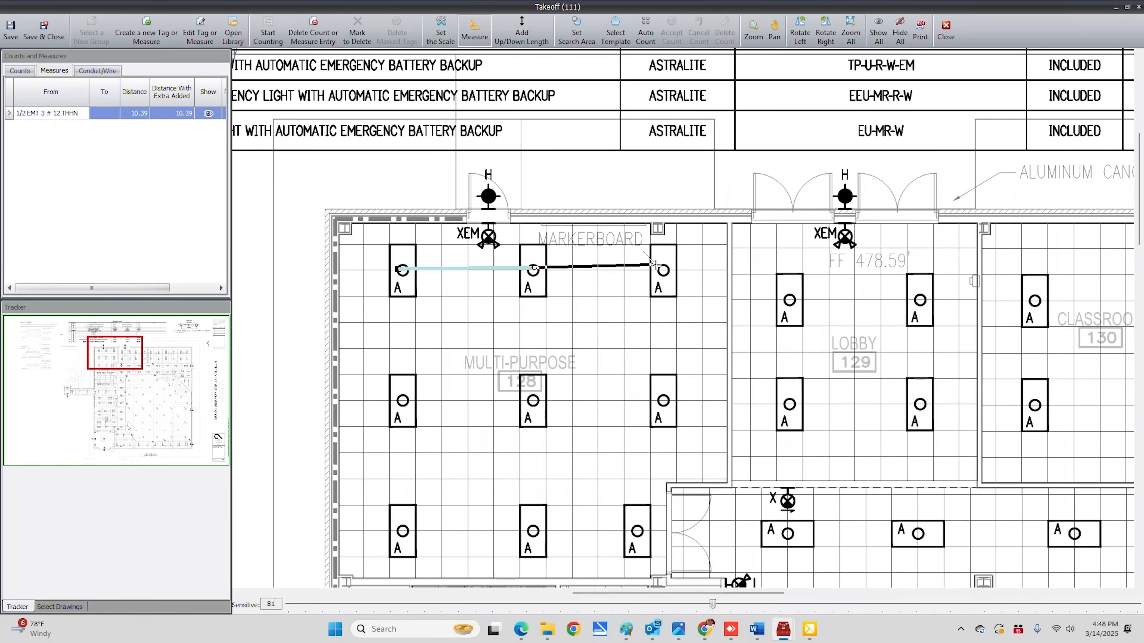
{"action": "left_click", "coordinate": [663, 270]}
{"action": "left_click", "coordinate": [663, 400]}
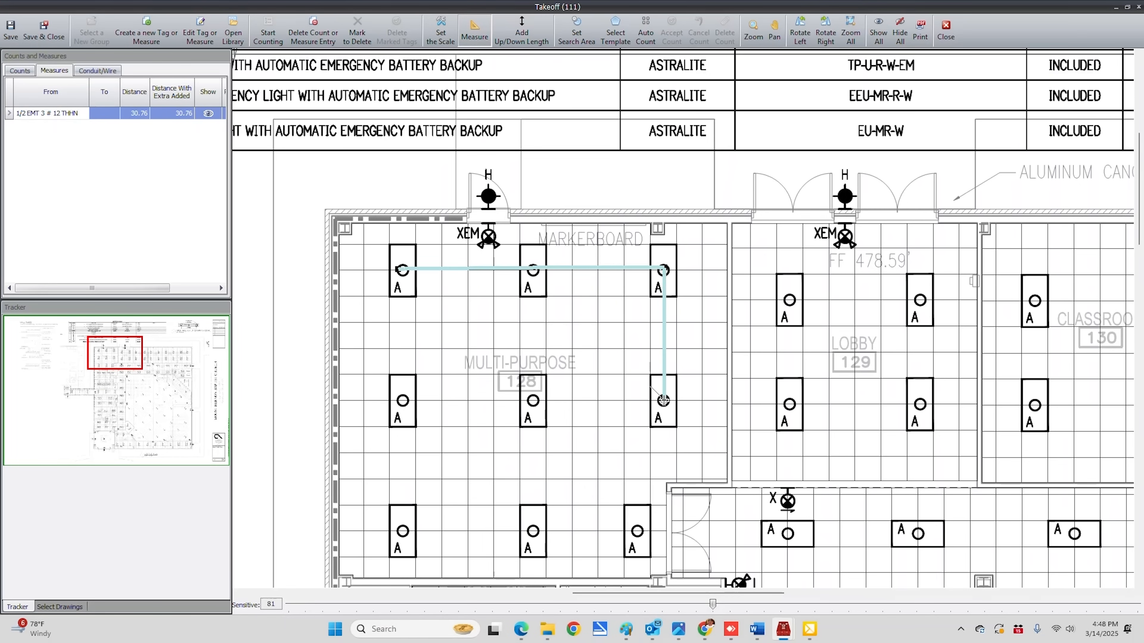
{"action": "left_click", "coordinate": [532, 400]}
{"action": "left_click", "coordinate": [401, 399]}
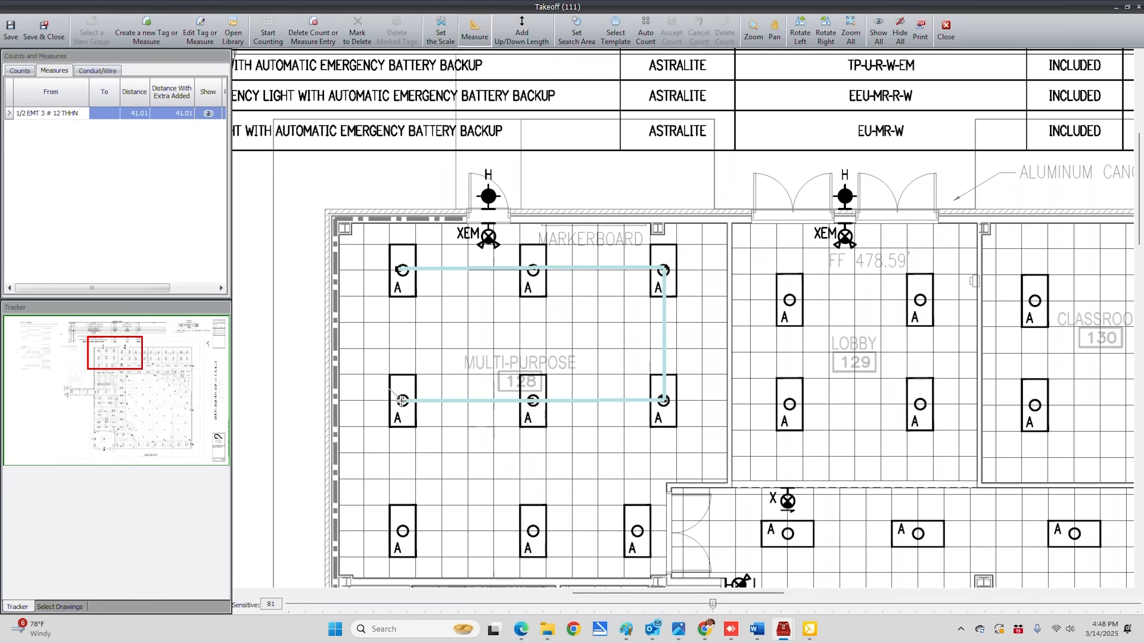
{"action": "left_click", "coordinate": [402, 533]}
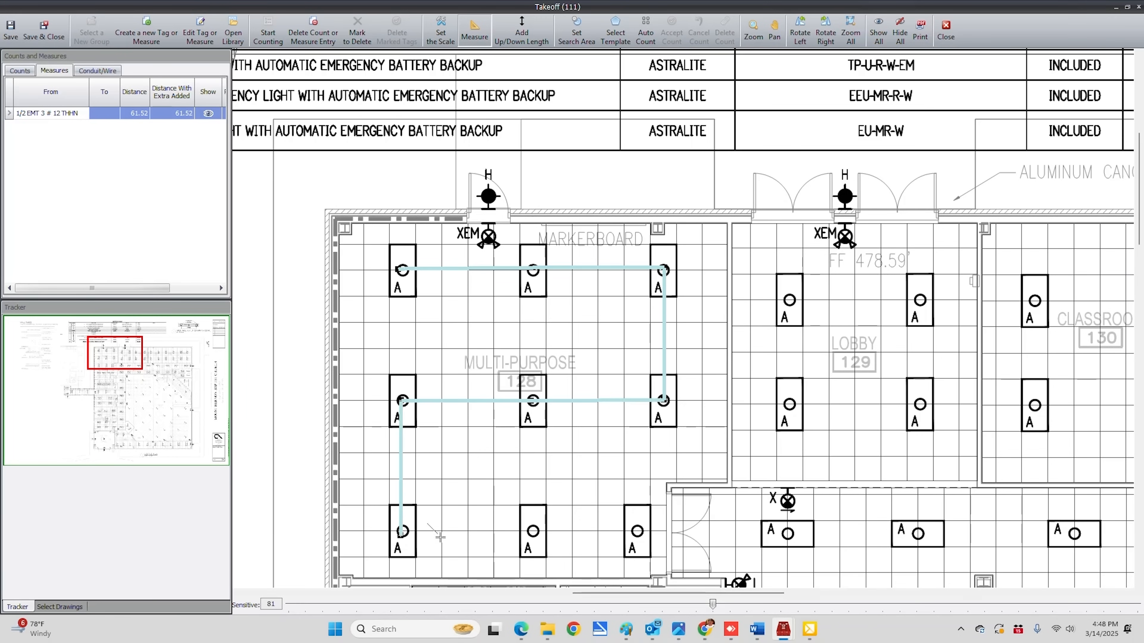
{"action": "left_click", "coordinate": [534, 534]}
{"action": "left_click", "coordinate": [638, 532]}
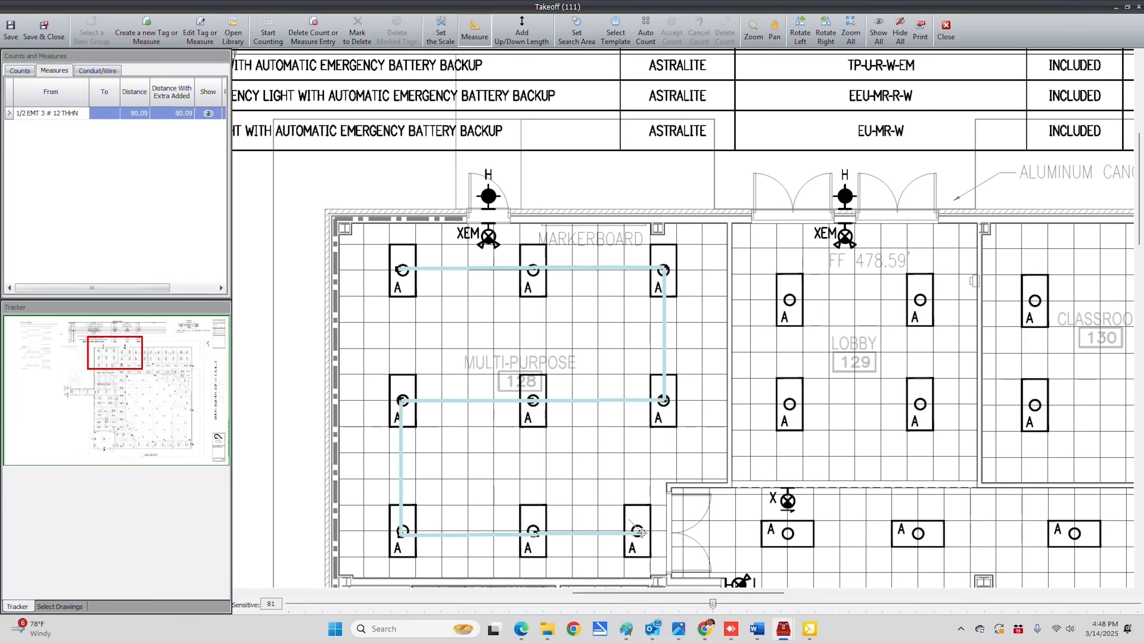
{"action": "left_click", "coordinate": [43, 28]}
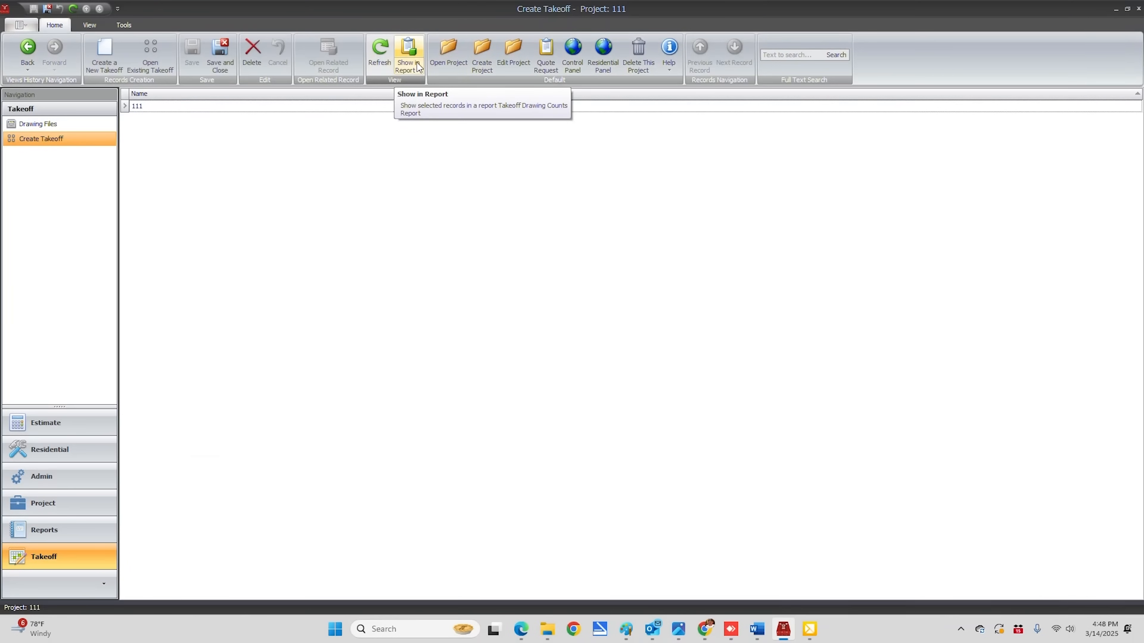
Step: Preview the Takeoff Drawing Counts Report for takeoff 111, look over its export formats, and close the preview
{"action": "left_click", "coordinate": [418, 72]}
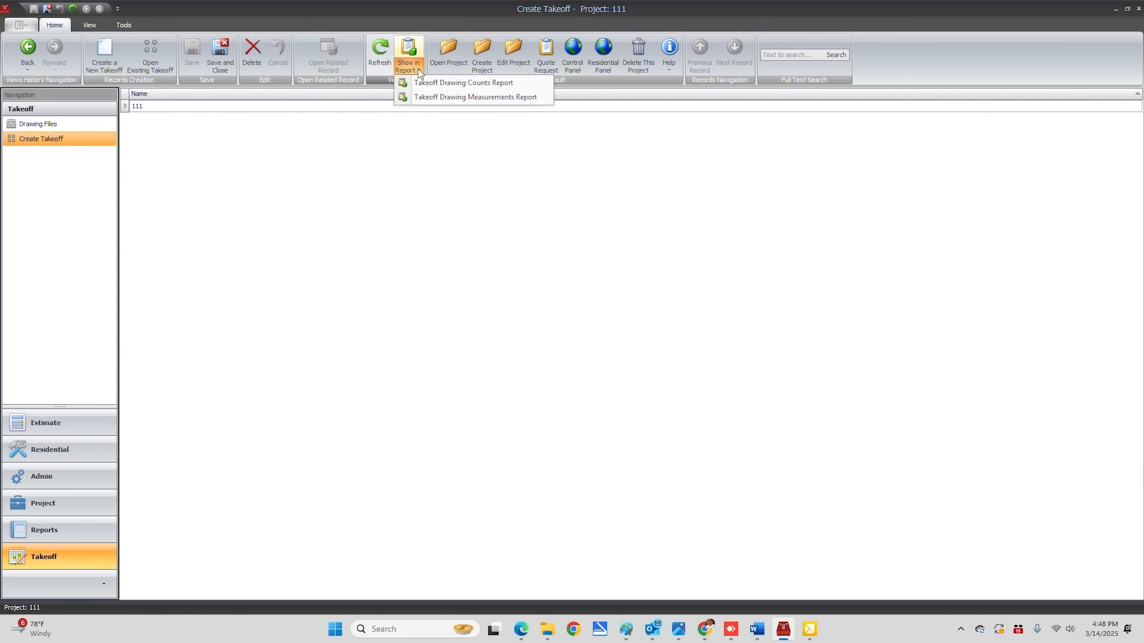
{"action": "left_click", "coordinate": [443, 83]}
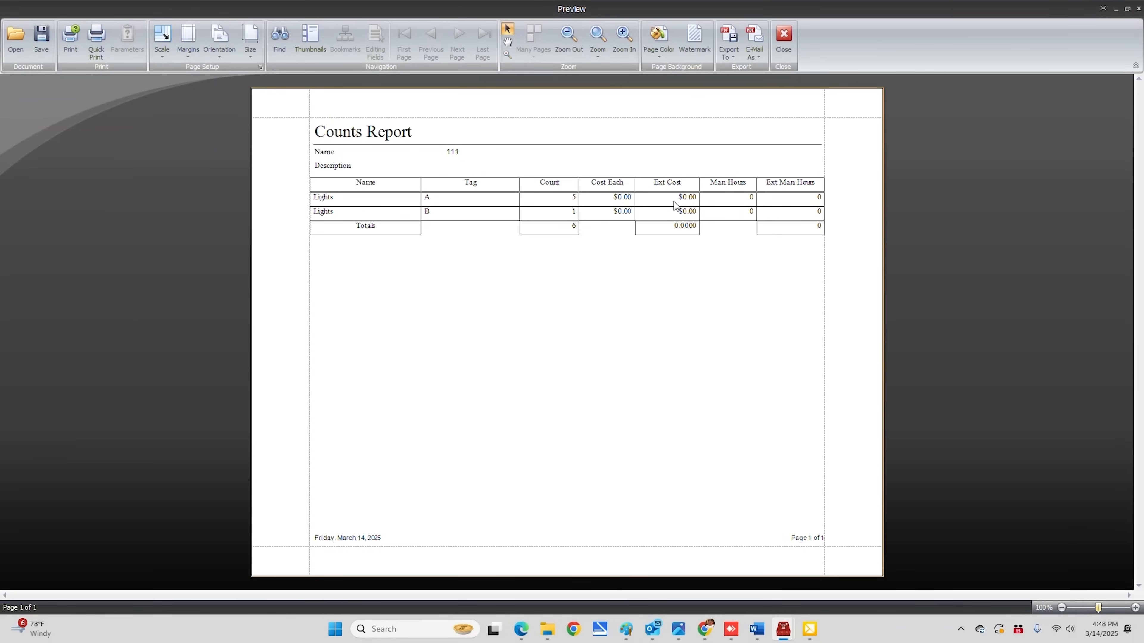
{"action": "left_click", "coordinate": [733, 54]}
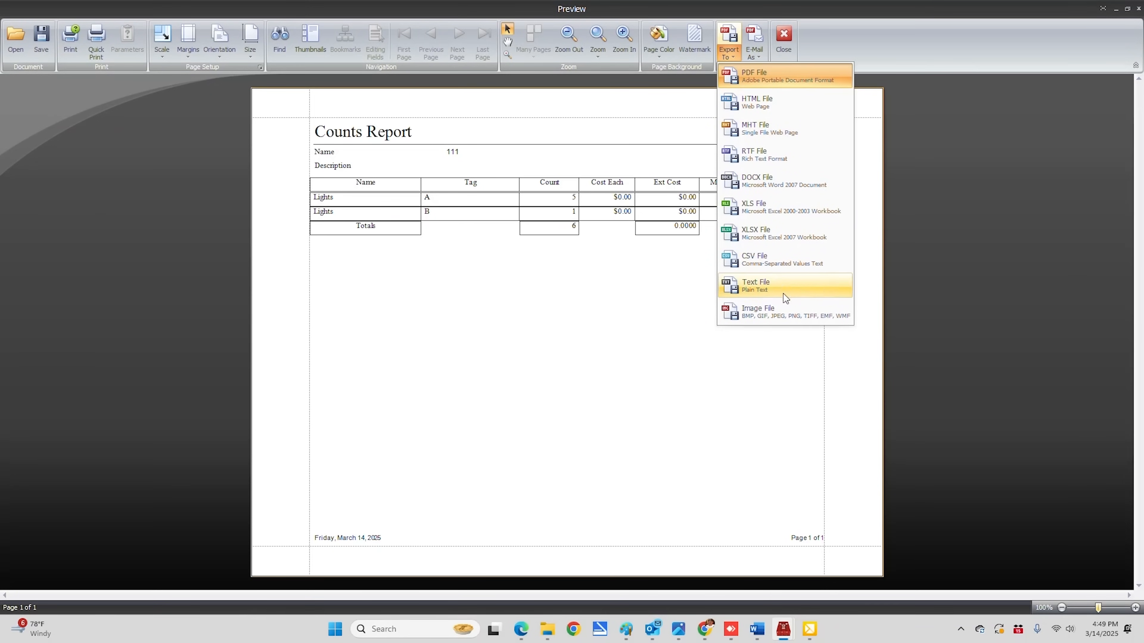
{"action": "left_click", "coordinate": [654, 342]}
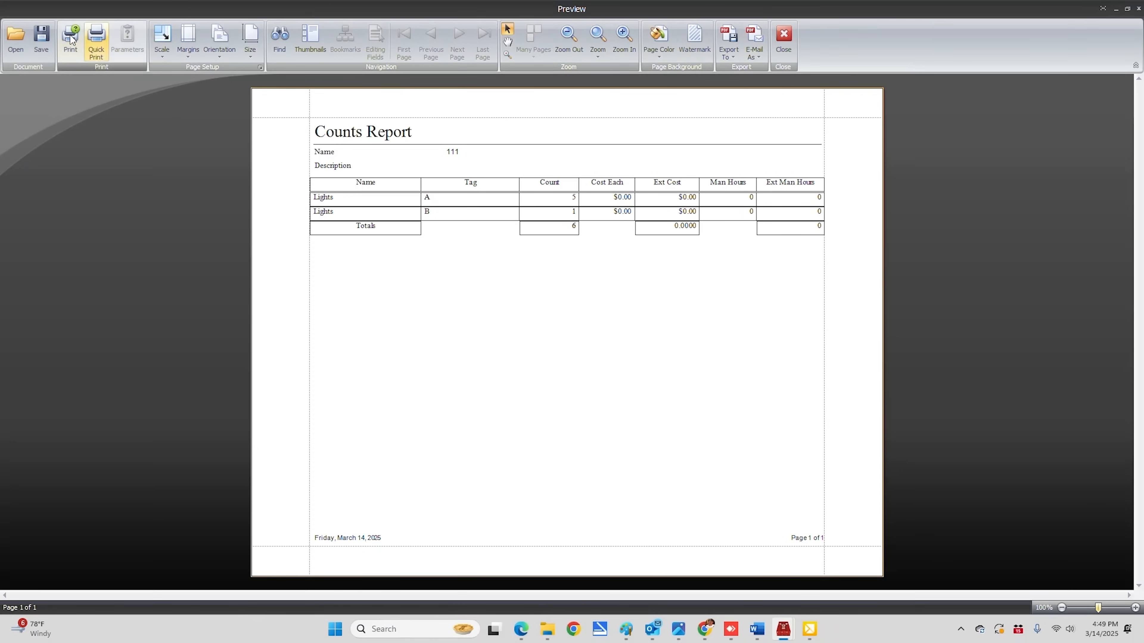
{"action": "left_click", "coordinate": [783, 40]}
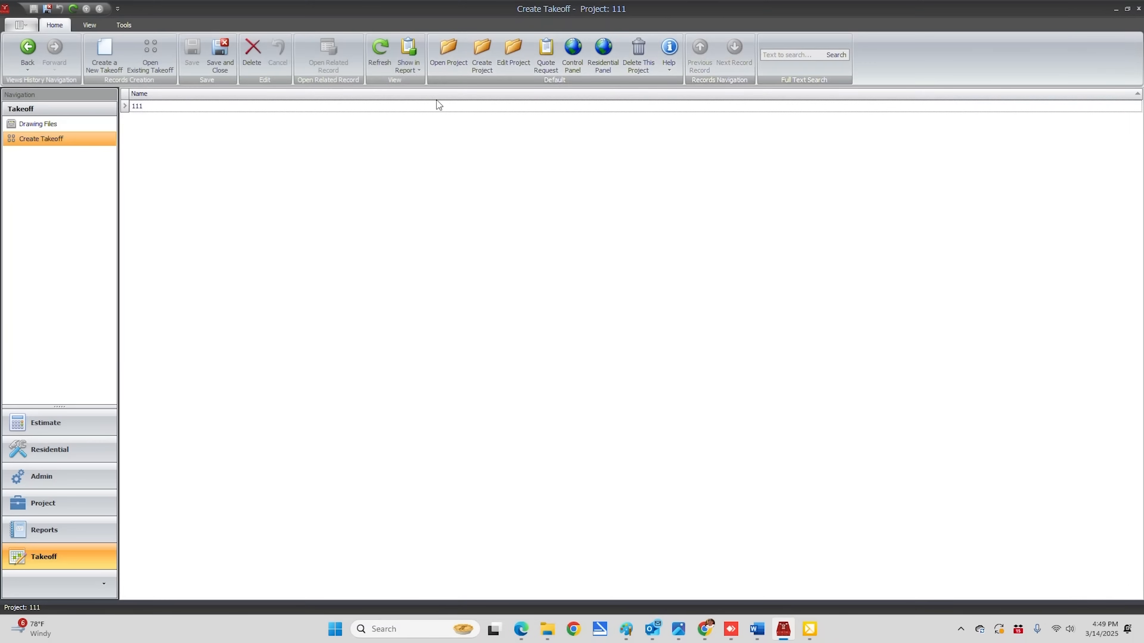
Step: Preview the Takeoff Drawing Measurements Report for takeoff 111, examine the conduit and conductor lengths, and close it
{"action": "left_click", "coordinate": [408, 59]}
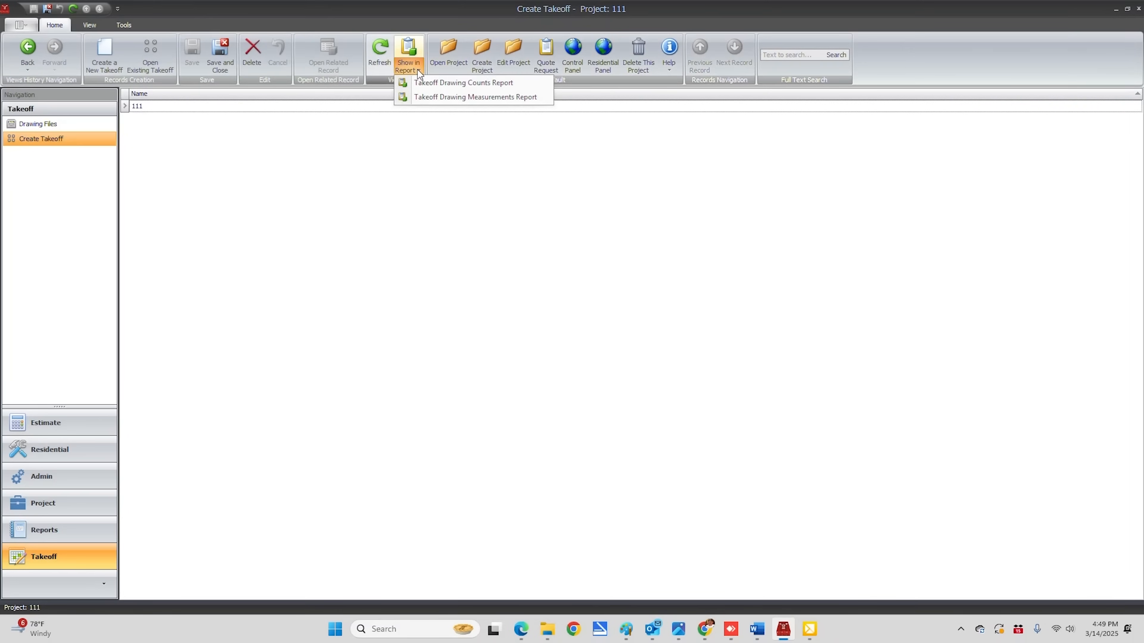
{"action": "left_click", "coordinate": [430, 97]}
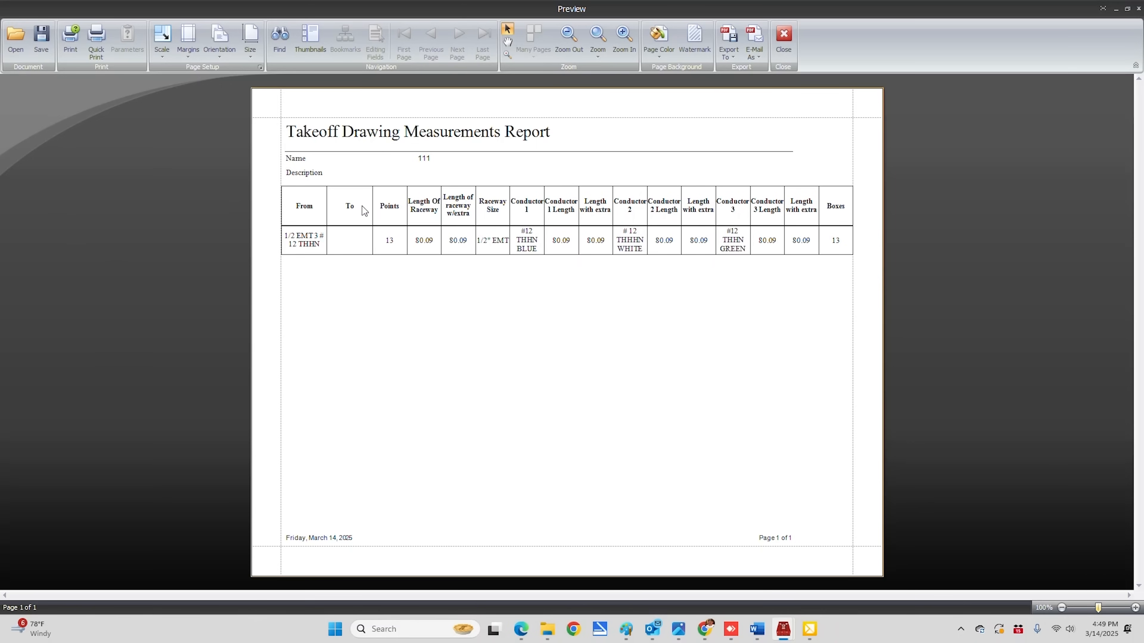
{"action": "left_click", "coordinate": [784, 43]}
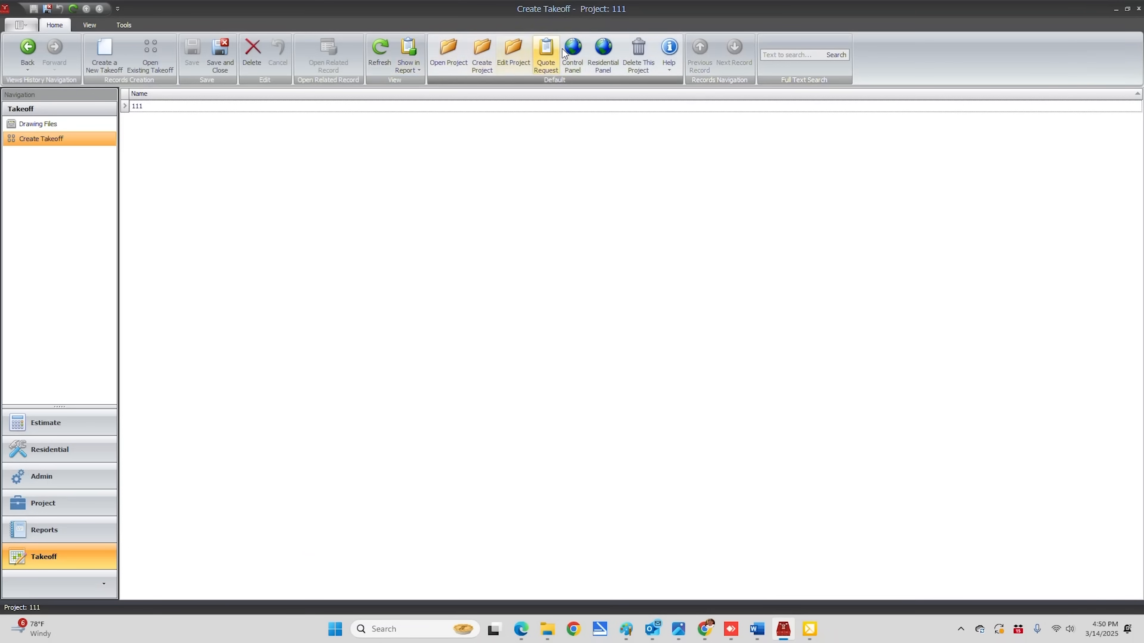
Step: Create a new lighting assembly from the estimate's control panel, add a lighting tag A, and save it
{"action": "left_click", "coordinate": [575, 50]}
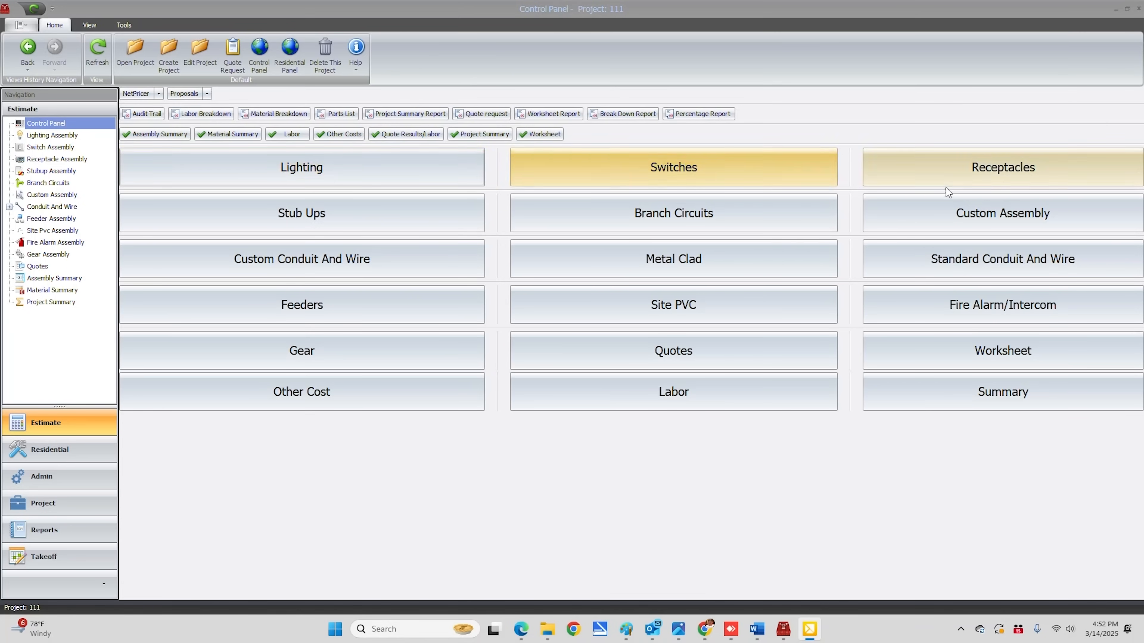
{"action": "left_click", "coordinate": [303, 169]}
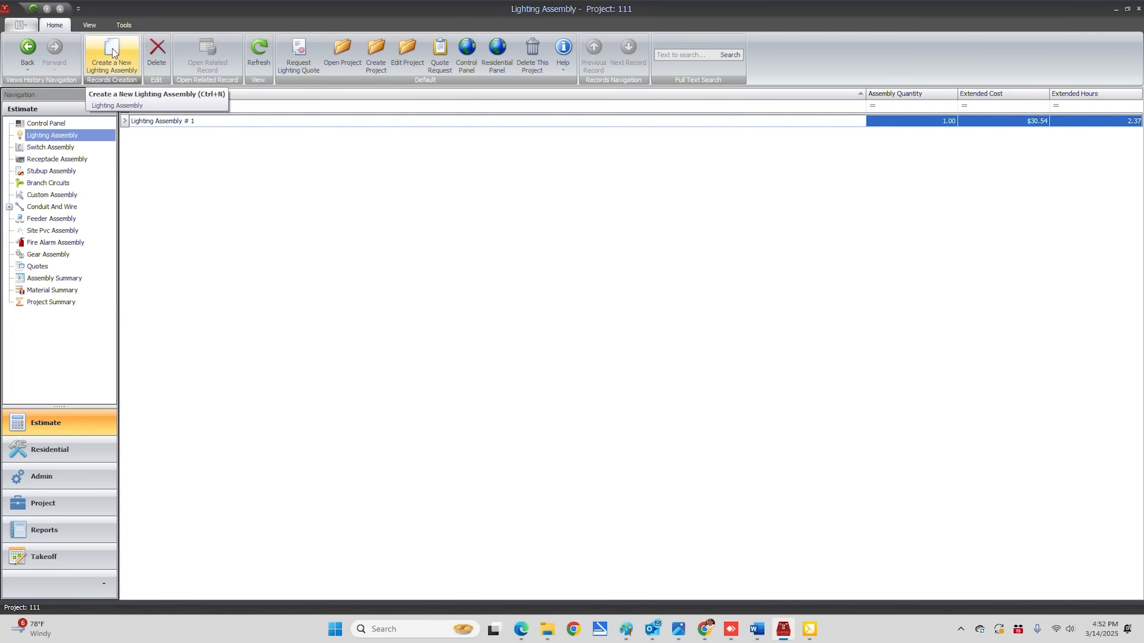
{"action": "left_click", "coordinate": [133, 74]}
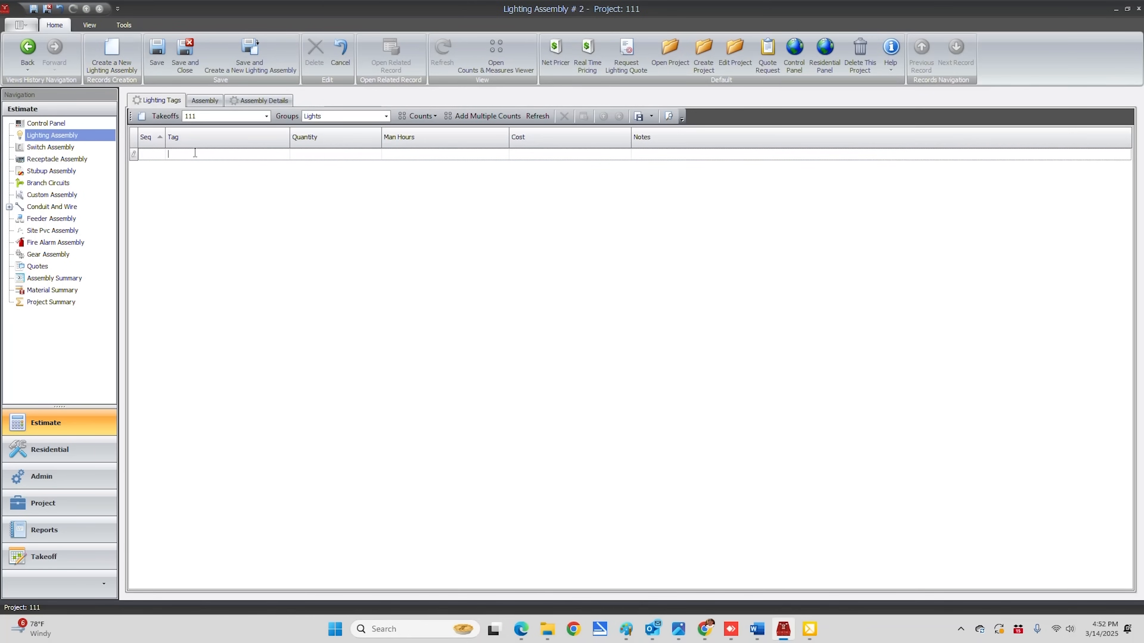
{"action": "type", "text": "A"}
{"action": "left_click", "coordinate": [156, 52]}
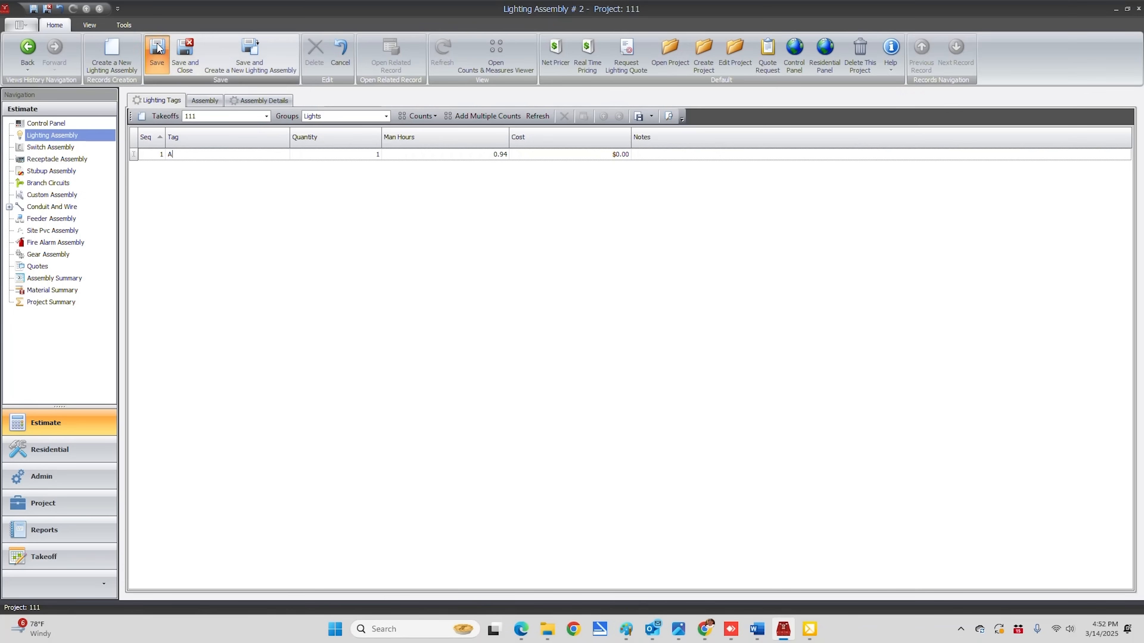
Step: Set lighting tag A's raceway type to MC and metal clad to 12/2-CU-WG, save, and review the assembly's item details
{"action": "left_click", "coordinate": [204, 101]}
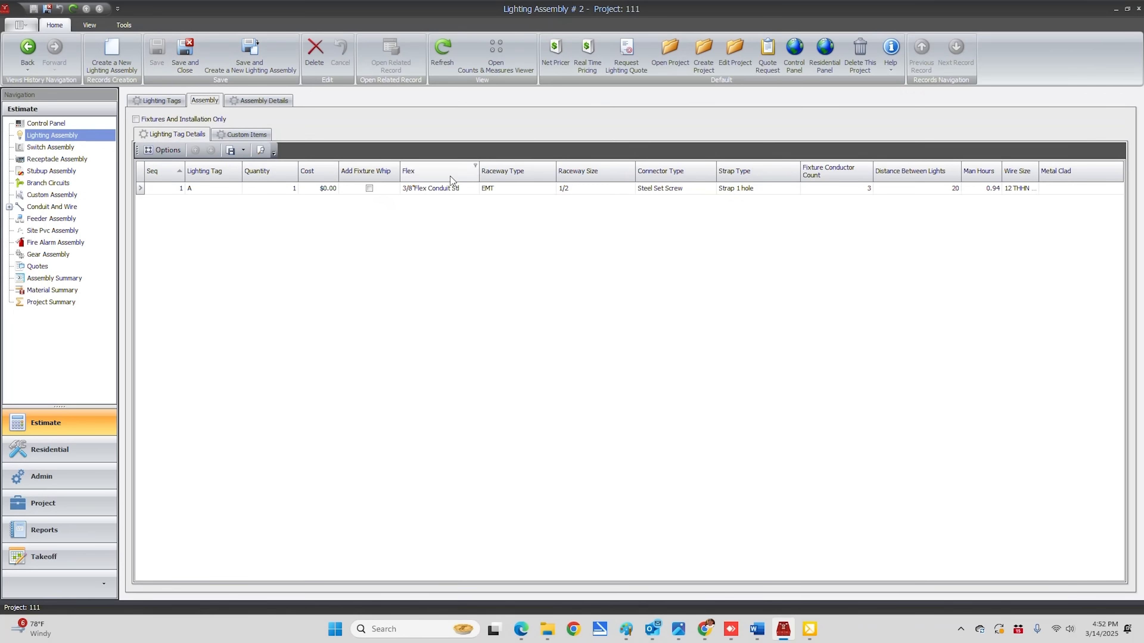
{"action": "left_click", "coordinate": [493, 189]}
{"action": "left_click", "coordinate": [490, 235]}
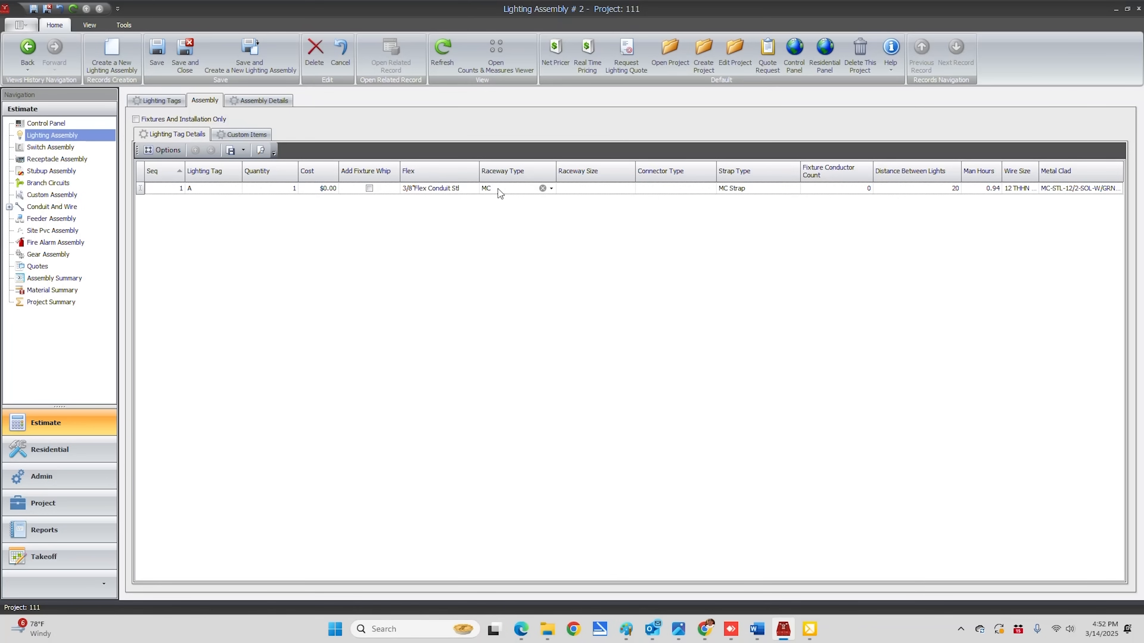
{"action": "left_click", "coordinate": [1074, 193]}
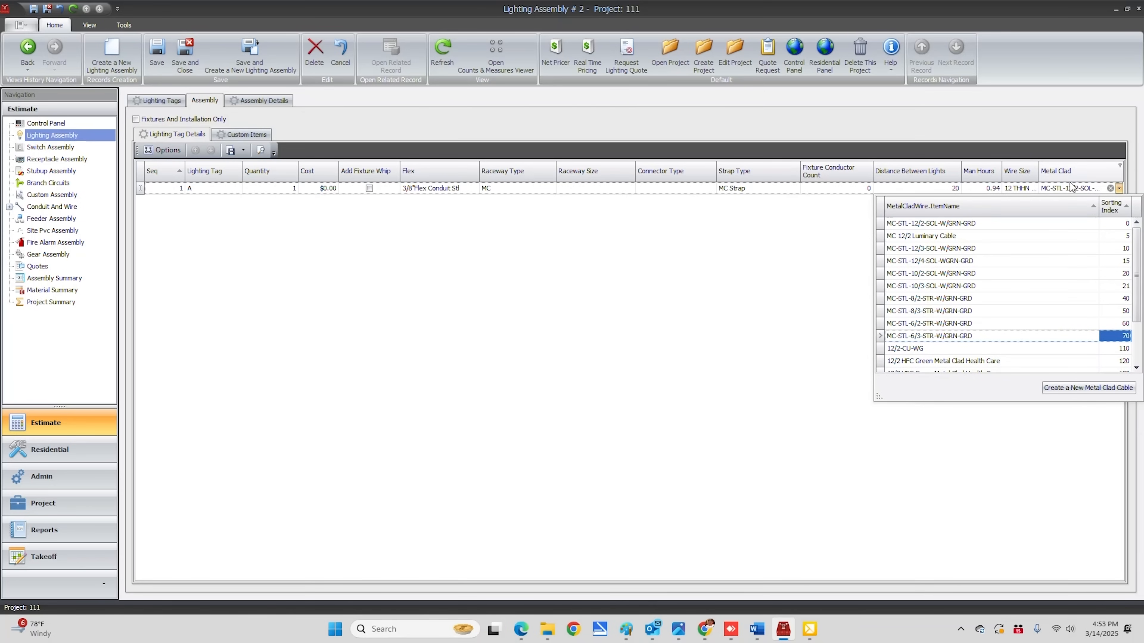
{"action": "left_click", "coordinate": [906, 354]}
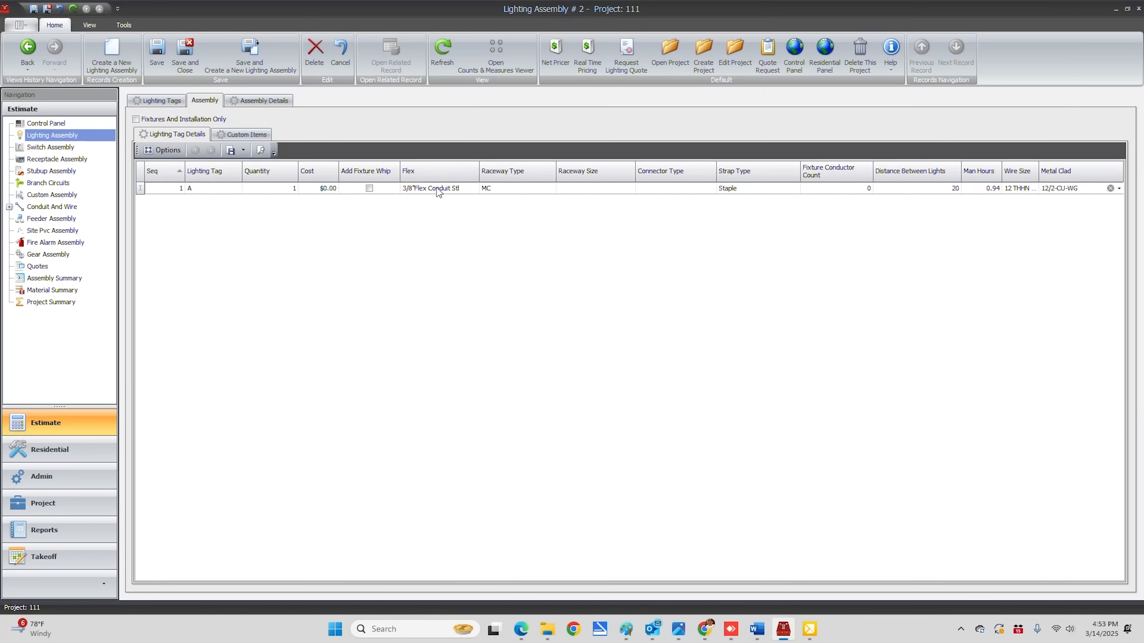
{"action": "left_click", "coordinate": [153, 48]}
{"action": "left_click", "coordinate": [263, 100]}
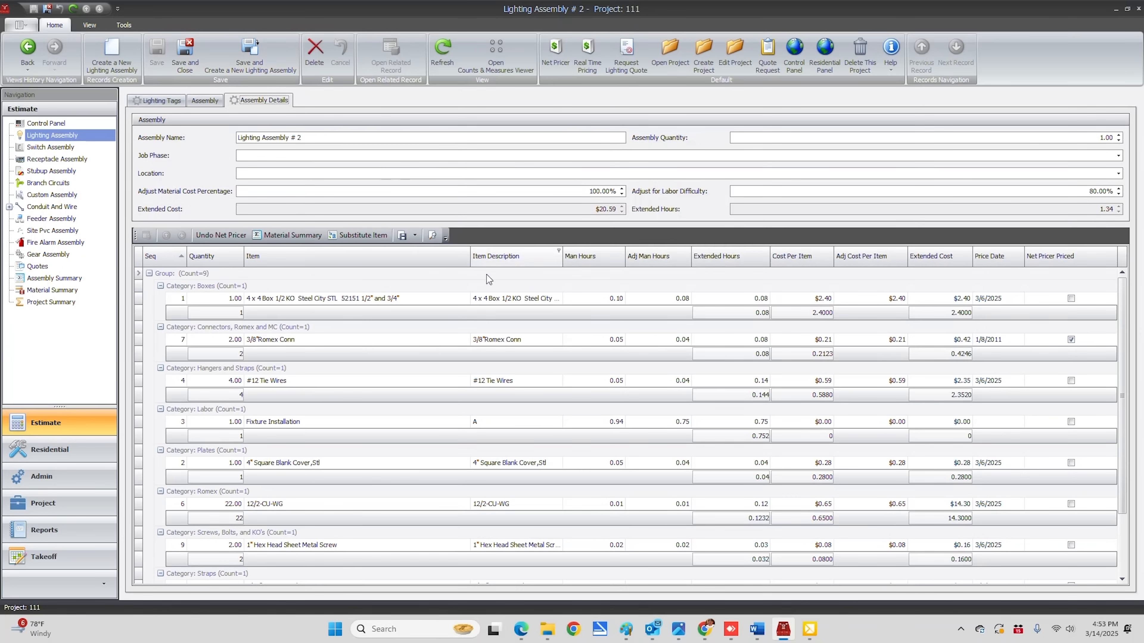
{"action": "scroll", "coordinate": [239, 401], "scroll_direction": "down", "scroll_amount": 3}
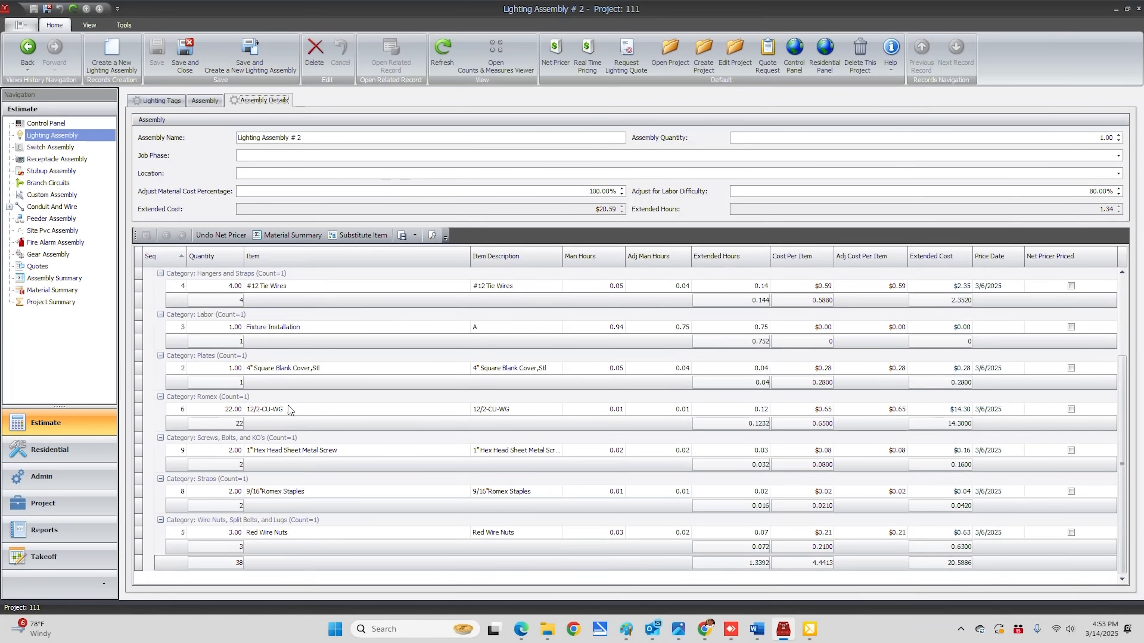
Step: Create a new switch assembly with a quantity of 12 for the one-gang 20A SPST switch
{"action": "left_click", "coordinate": [795, 50]}
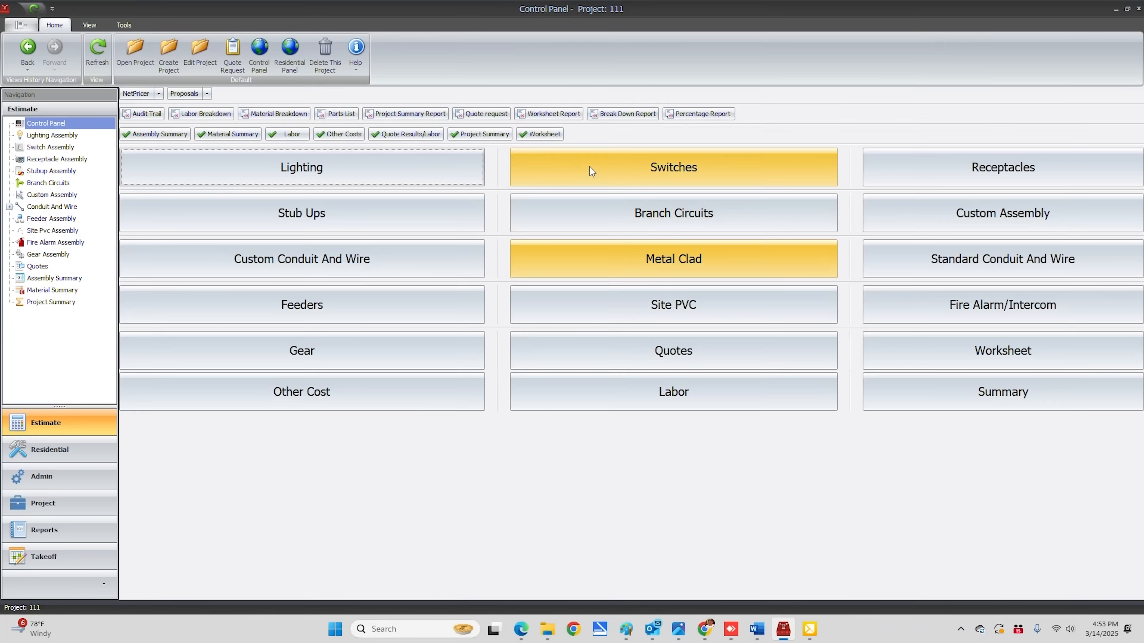
{"action": "left_click", "coordinate": [590, 166]}
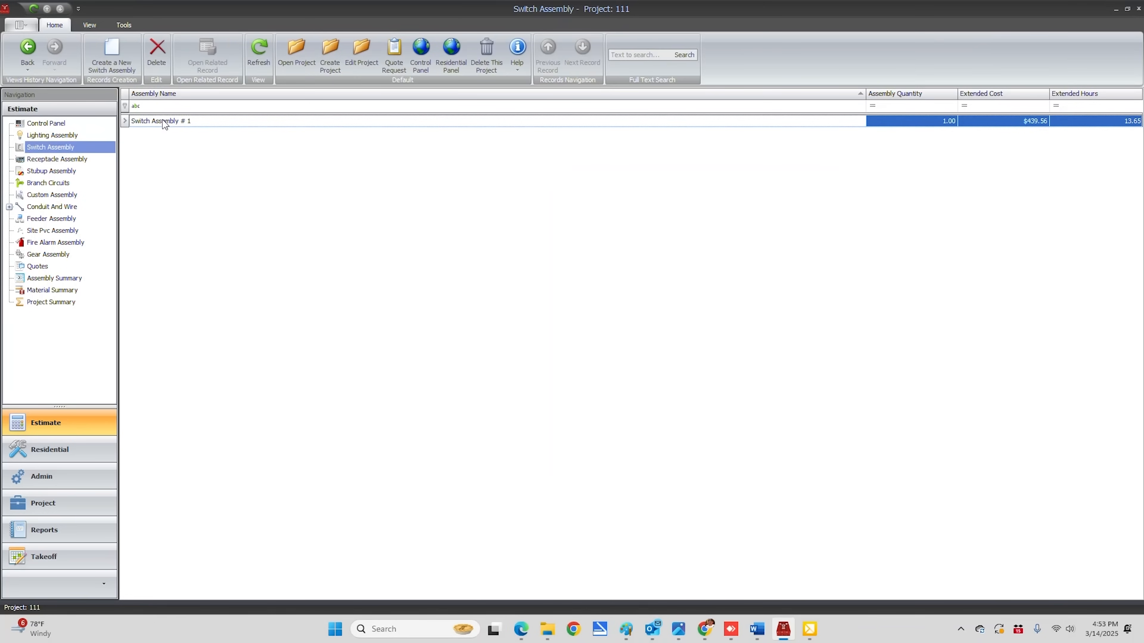
{"action": "left_click", "coordinate": [112, 56]}
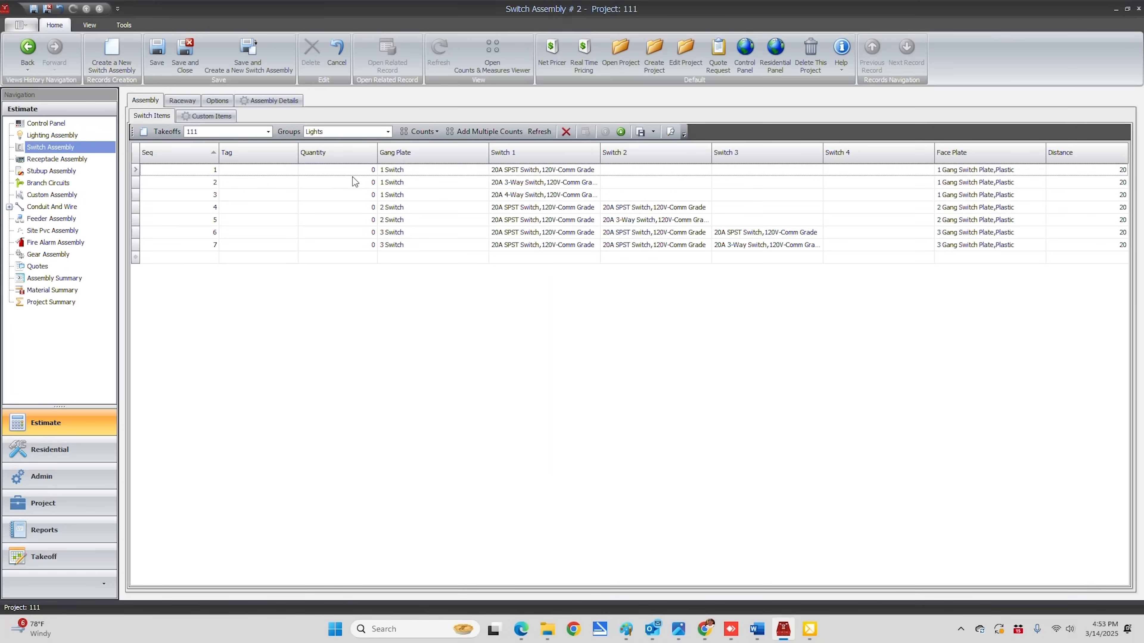
{"action": "left_click", "coordinate": [356, 170]}
{"action": "type", "text": "12"}
Step: Set the switch assembly's metal clad wire to 12/2-CU-WG in its raceway settings and save the assembly
{"action": "left_click", "coordinate": [186, 101]}
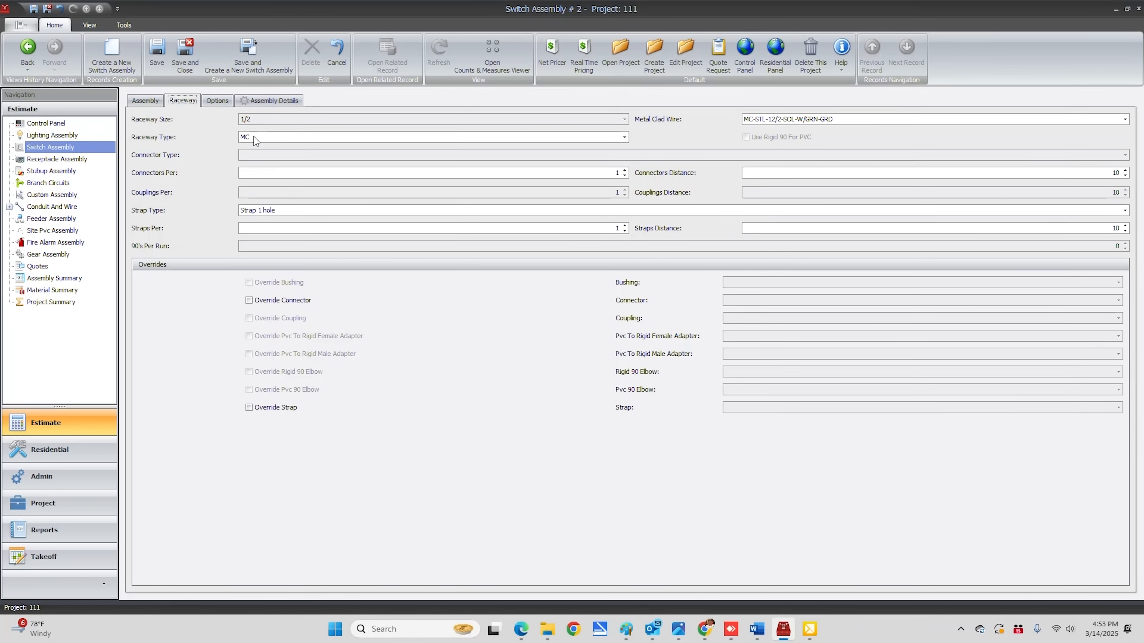
{"action": "left_click", "coordinate": [863, 120]}
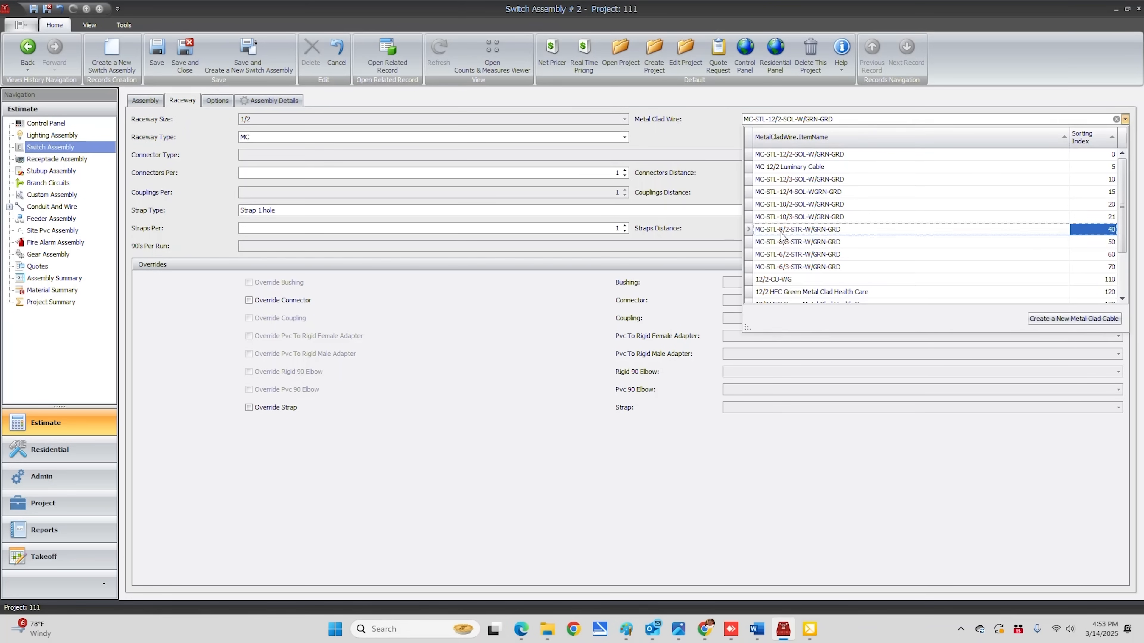
{"action": "scroll", "coordinate": [775, 277], "scroll_direction": "down", "scroll_amount": 2}
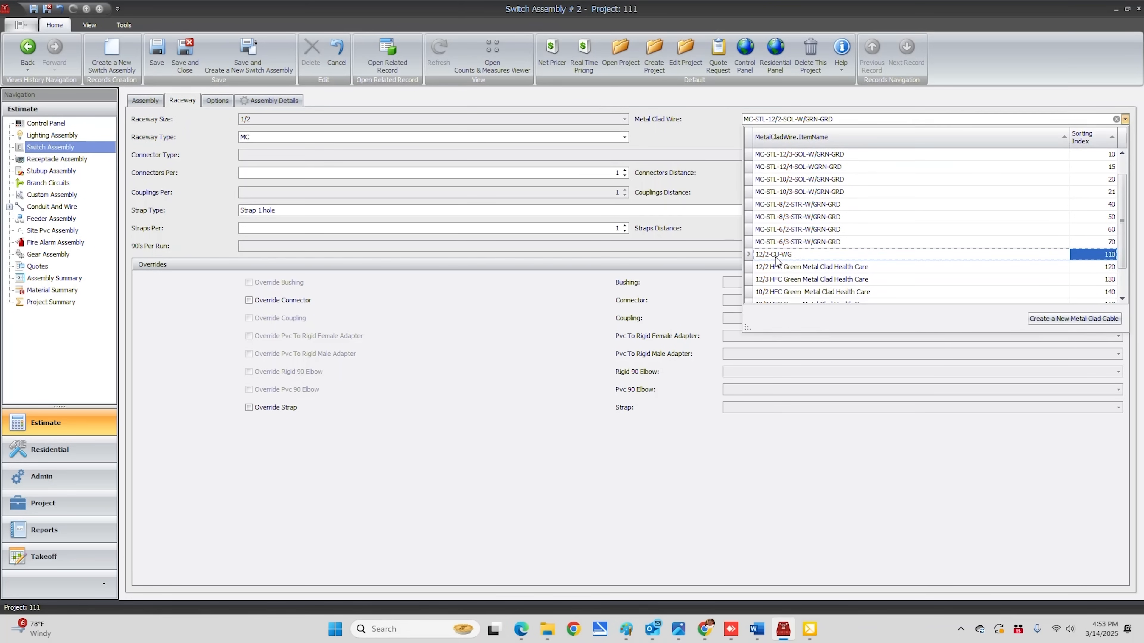
{"action": "left_click", "coordinate": [775, 255]}
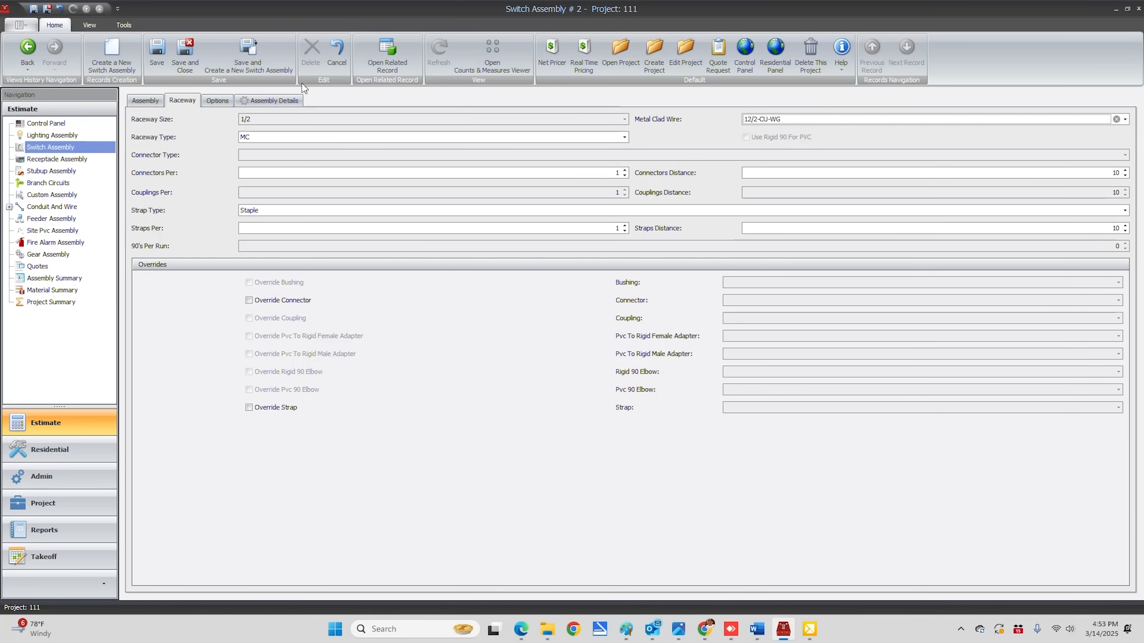
{"action": "left_click", "coordinate": [156, 54]}
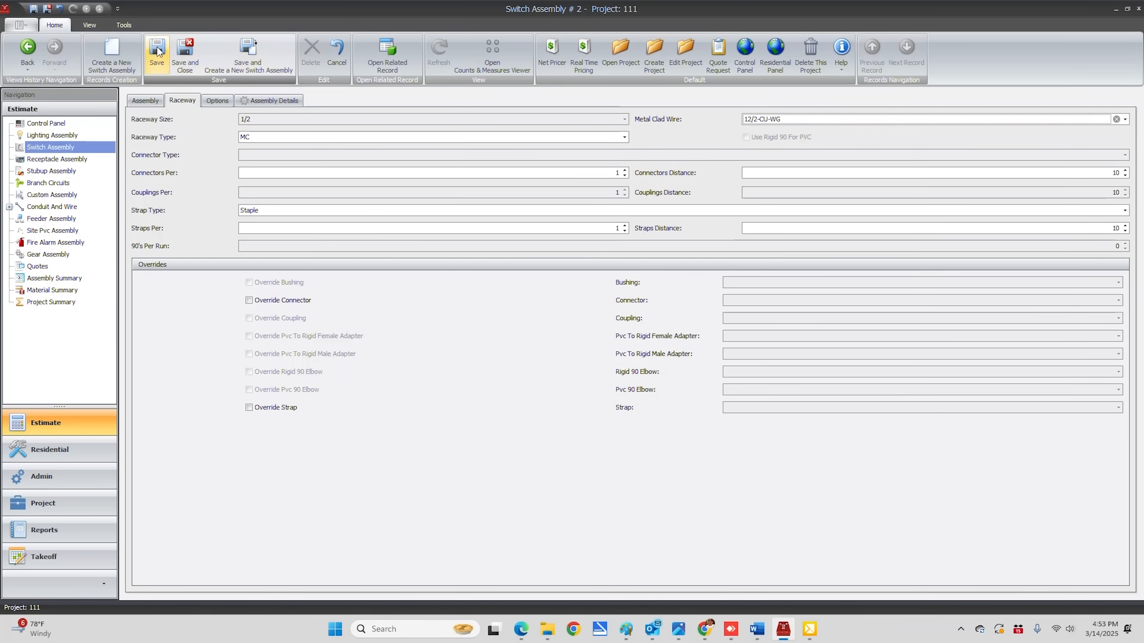
Step: Review the switch assembly's full item breakdown, including boxes, Romex connectors, cable and staples
{"action": "left_click", "coordinate": [276, 100]}
{"action": "scroll", "coordinate": [420, 400], "scroll_direction": "down", "scroll_amount": 3}
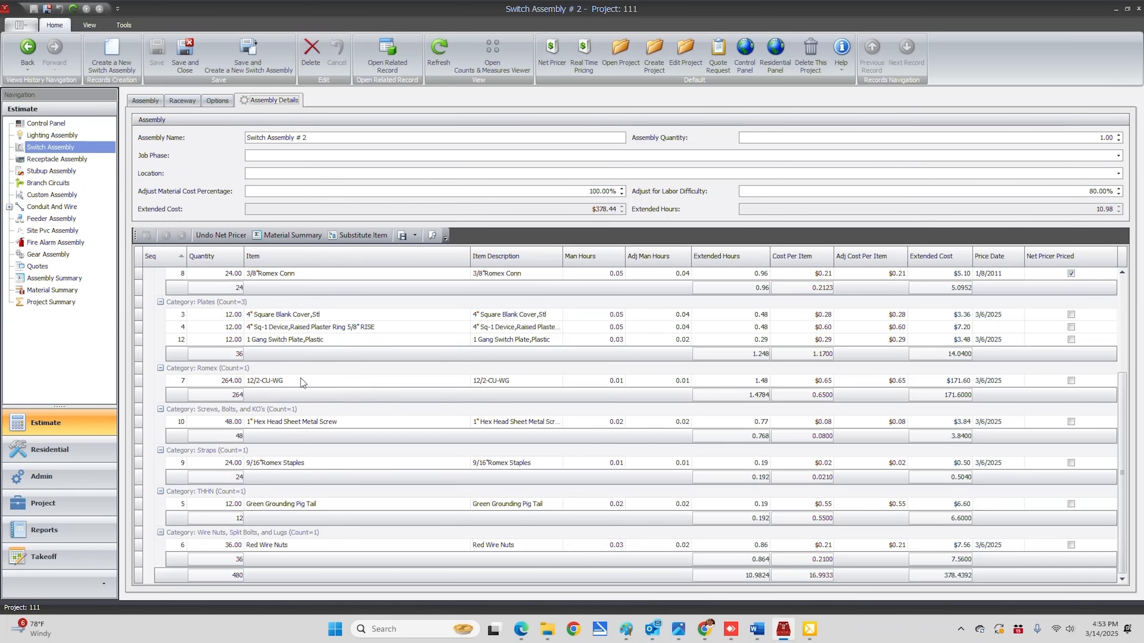
{"action": "scroll", "coordinate": [300, 379], "scroll_direction": "up", "scroll_amount": 3}
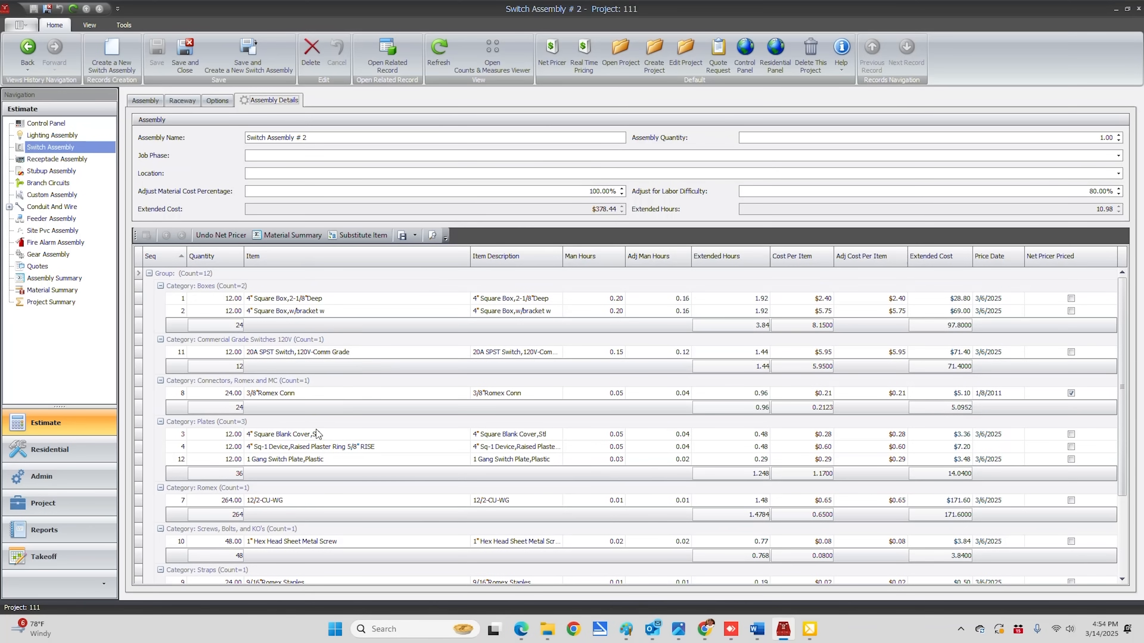
{"action": "scroll", "coordinate": [317, 431], "scroll_direction": "down", "scroll_amount": 3}
{"action": "scroll", "coordinate": [322, 414], "scroll_direction": "up", "scroll_amount": 3}
Step: Create a new receptacle assembly with a quantity of 10 for the one-gang 20A duplex receptacle
{"action": "left_click", "coordinate": [743, 57]}
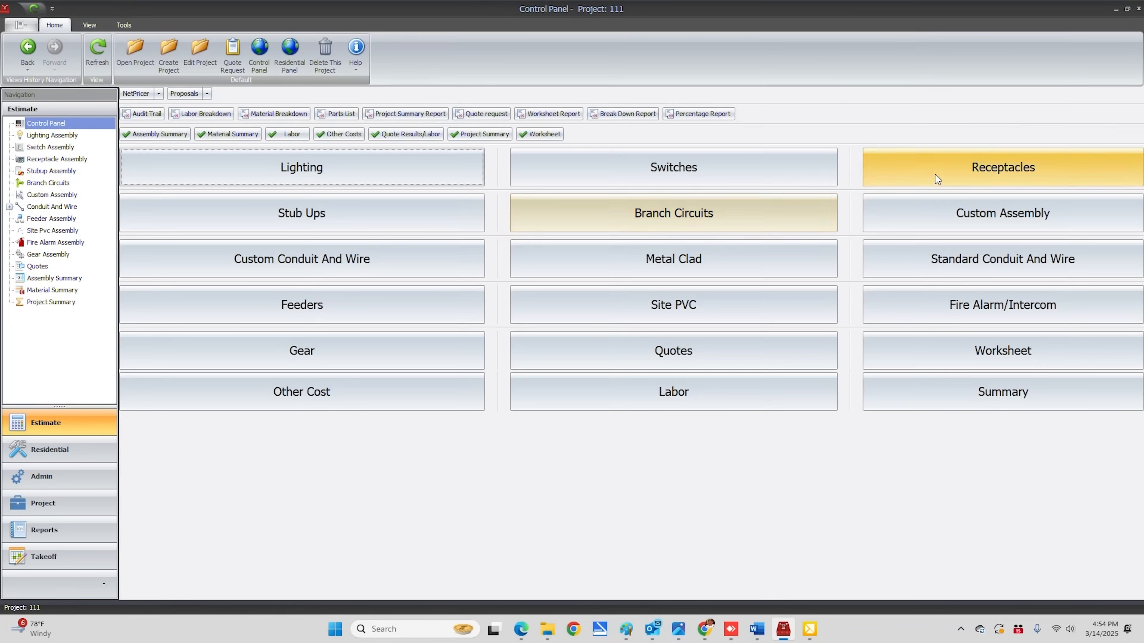
{"action": "left_click", "coordinate": [944, 173]}
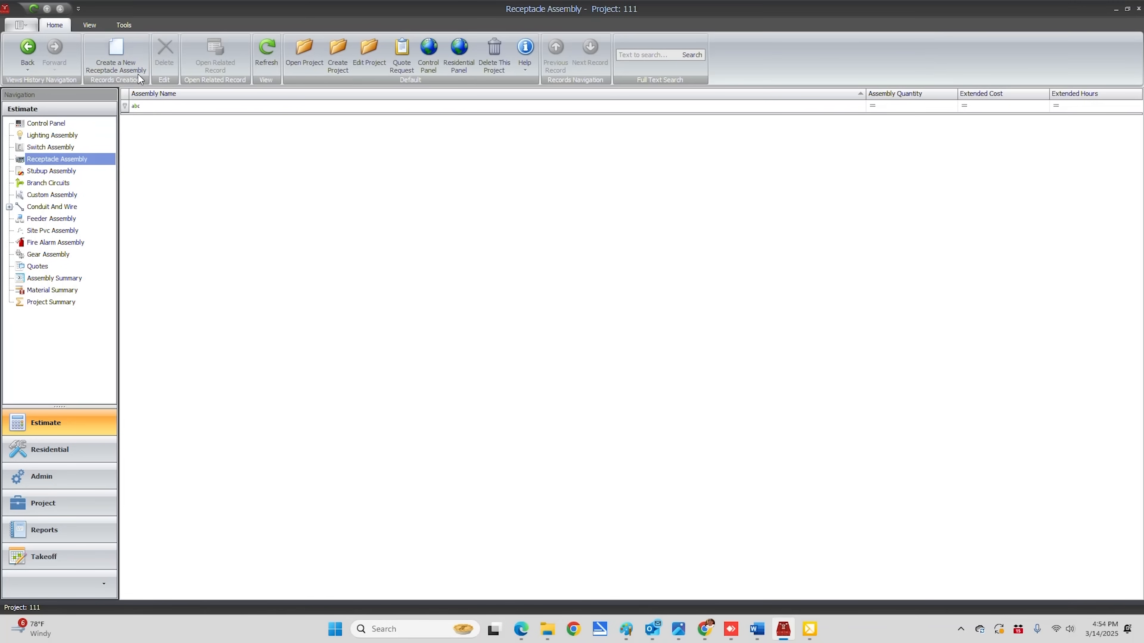
{"action": "left_click", "coordinate": [116, 49]}
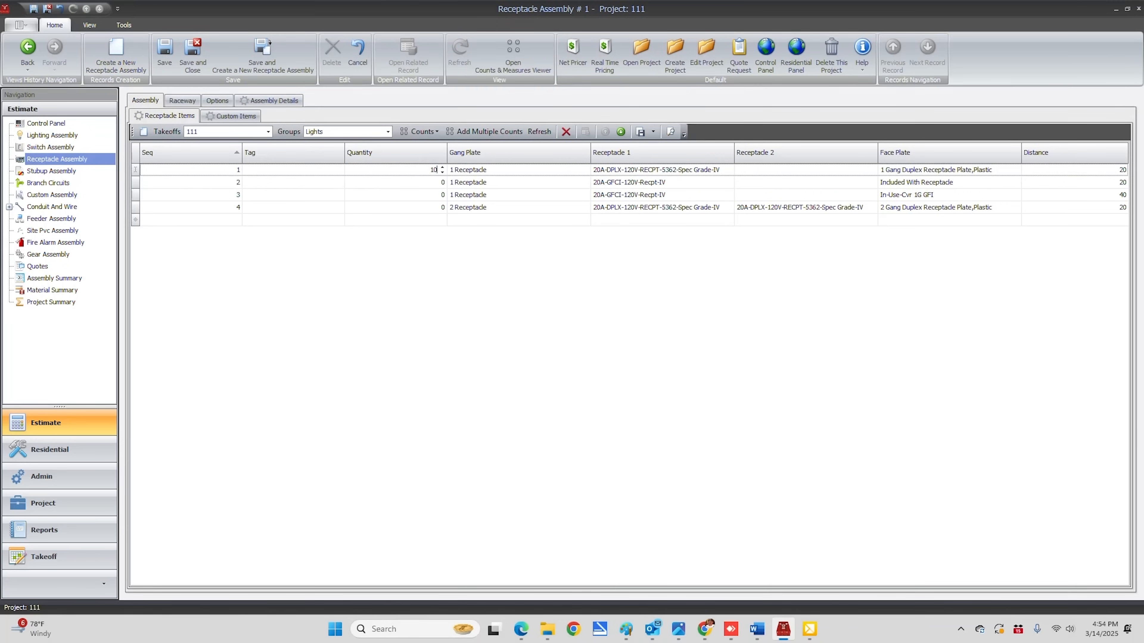
Step: Set the receptacle assembly's metal clad wire to 12/2-CU-WG, save the assembly and open its details
{"action": "left_click", "coordinate": [181, 100]}
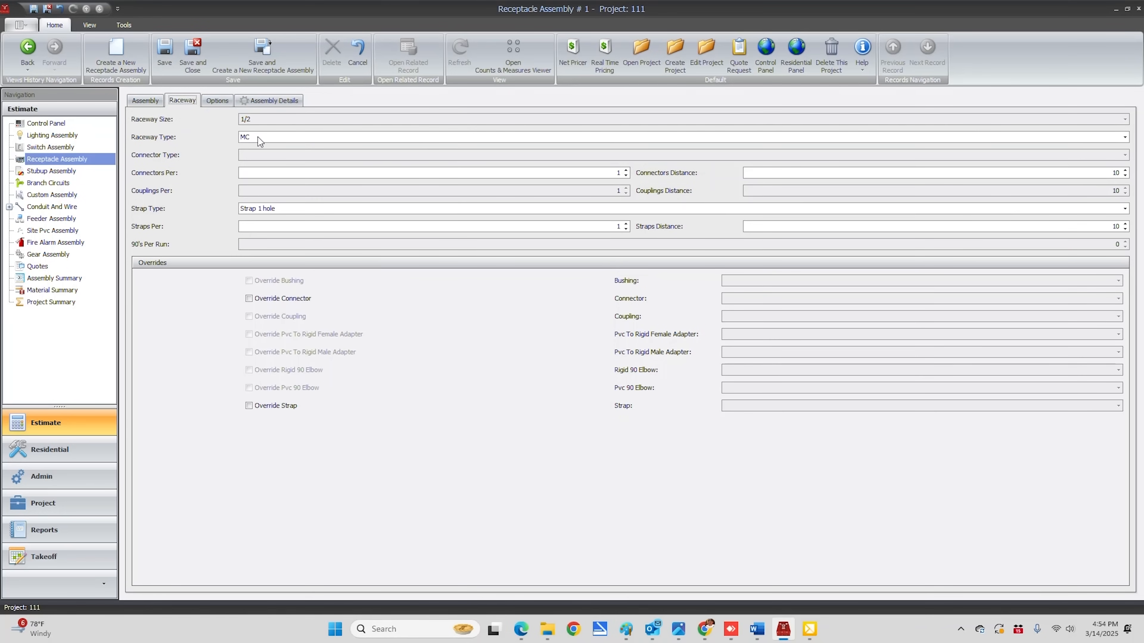
{"action": "left_click", "coordinate": [216, 100]}
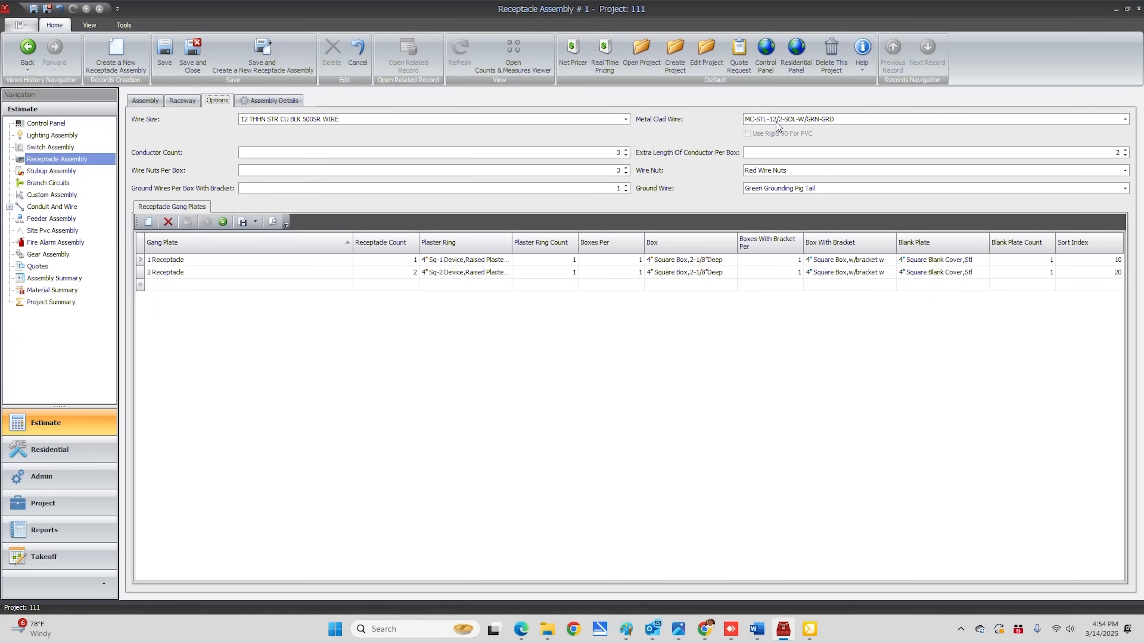
{"action": "left_click", "coordinate": [785, 120]}
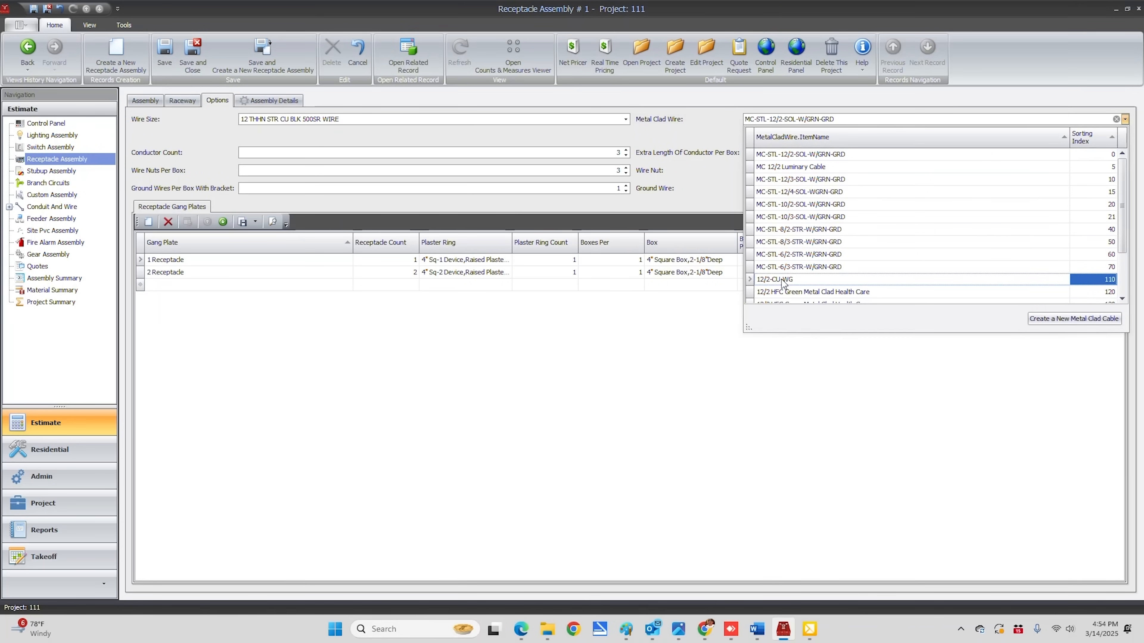
{"action": "scroll", "coordinate": [783, 284], "scroll_direction": "down", "scroll_amount": 2}
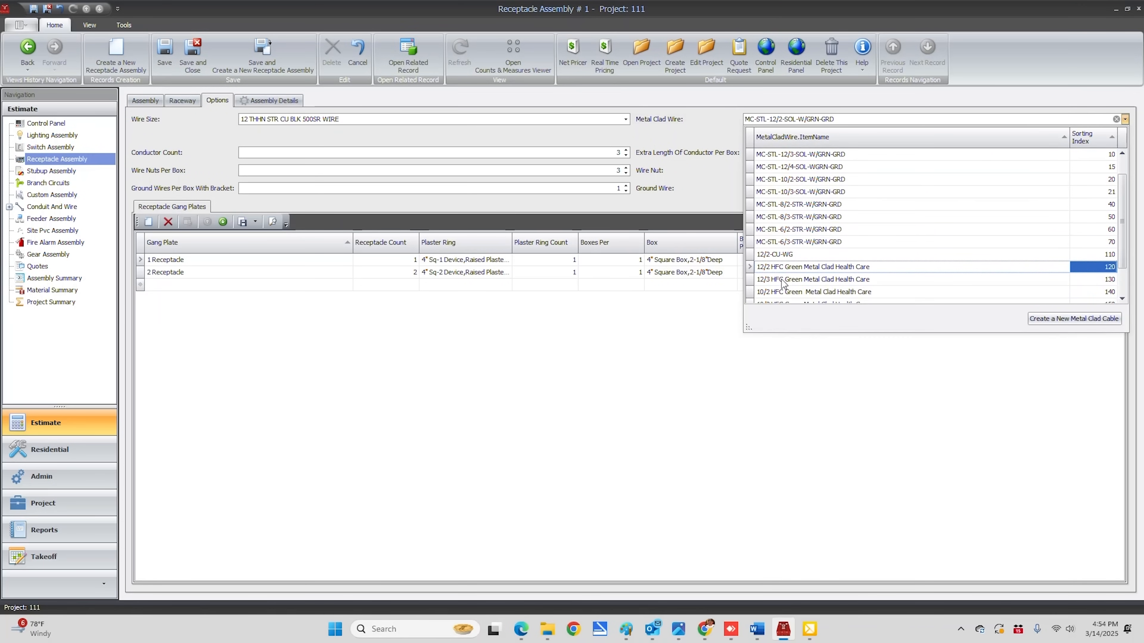
{"action": "scroll", "coordinate": [783, 284], "scroll_direction": "down", "scroll_amount": 2}
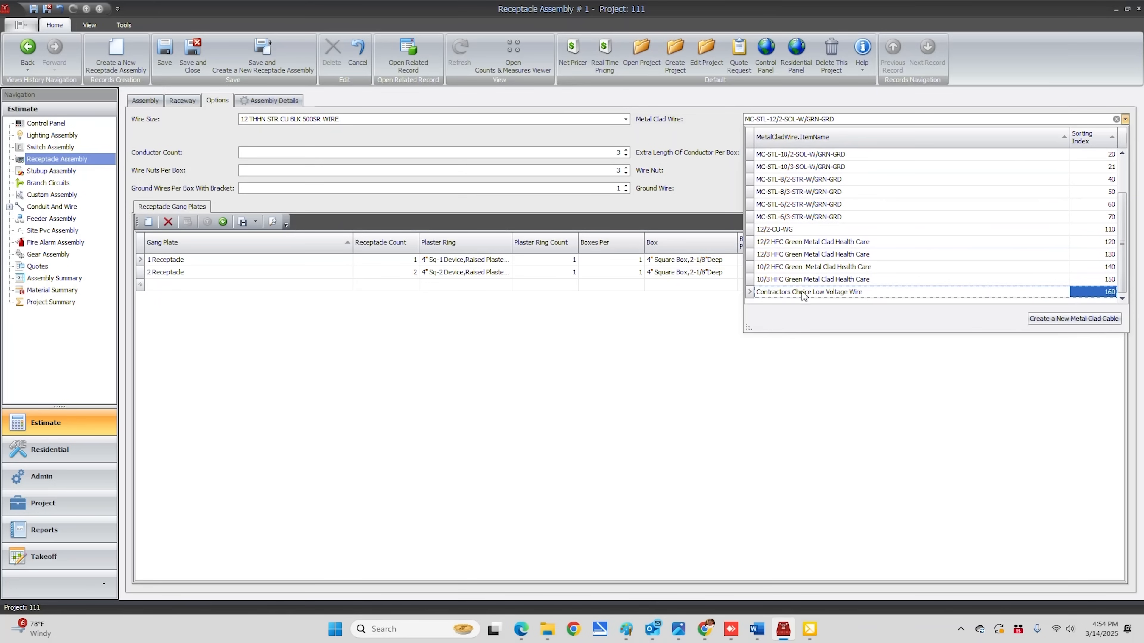
{"action": "left_click", "coordinate": [776, 231]}
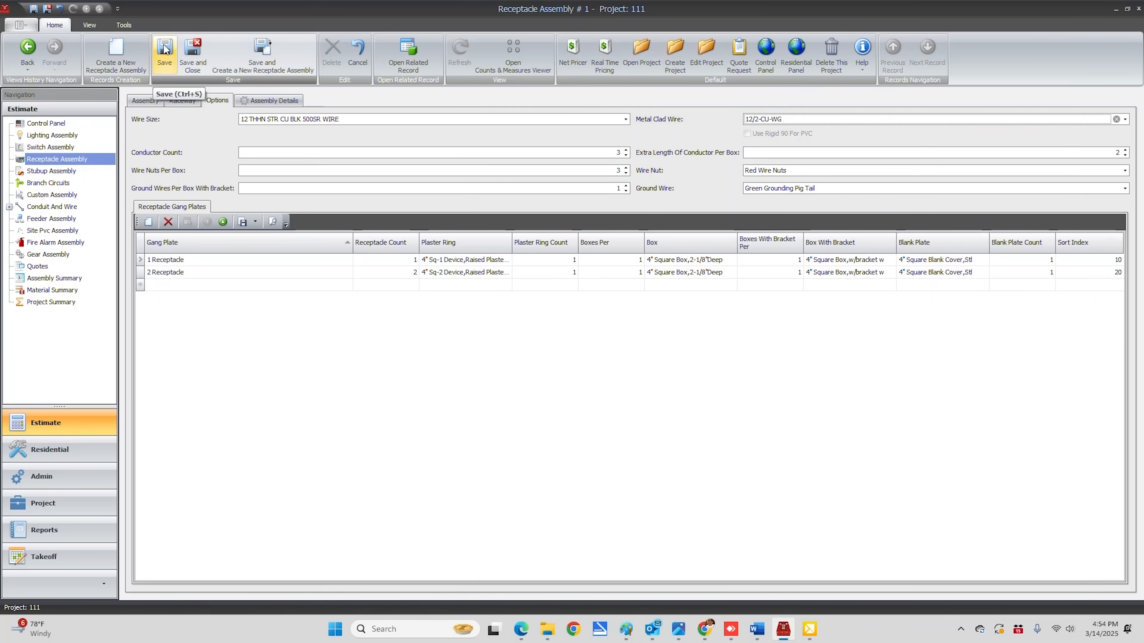
{"action": "left_click", "coordinate": [175, 50]}
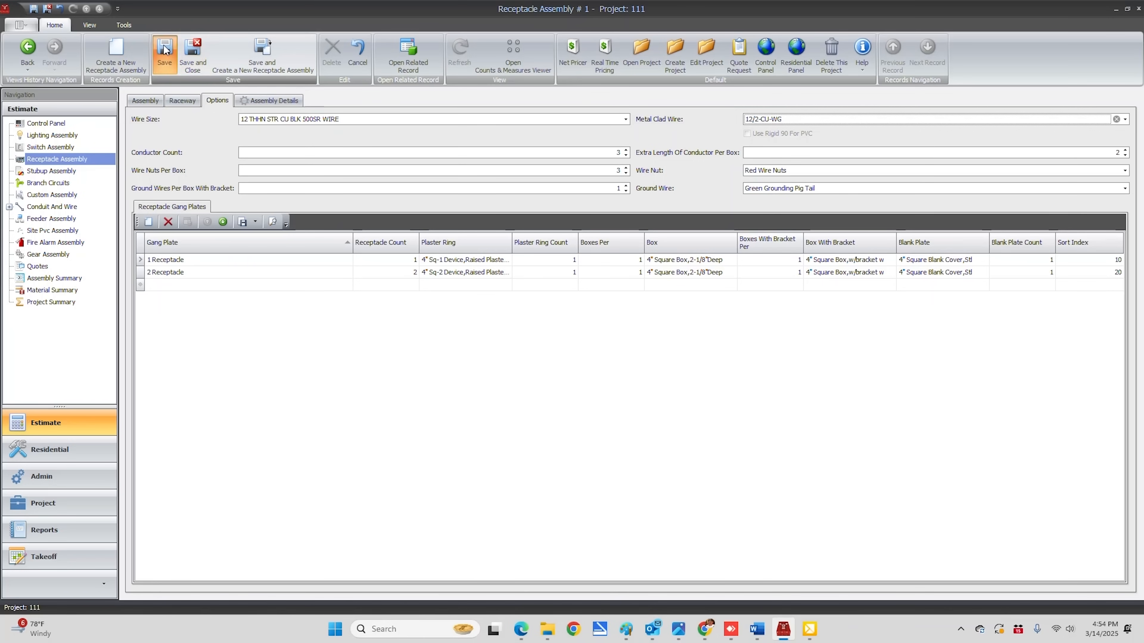
{"action": "left_click", "coordinate": [275, 100]}
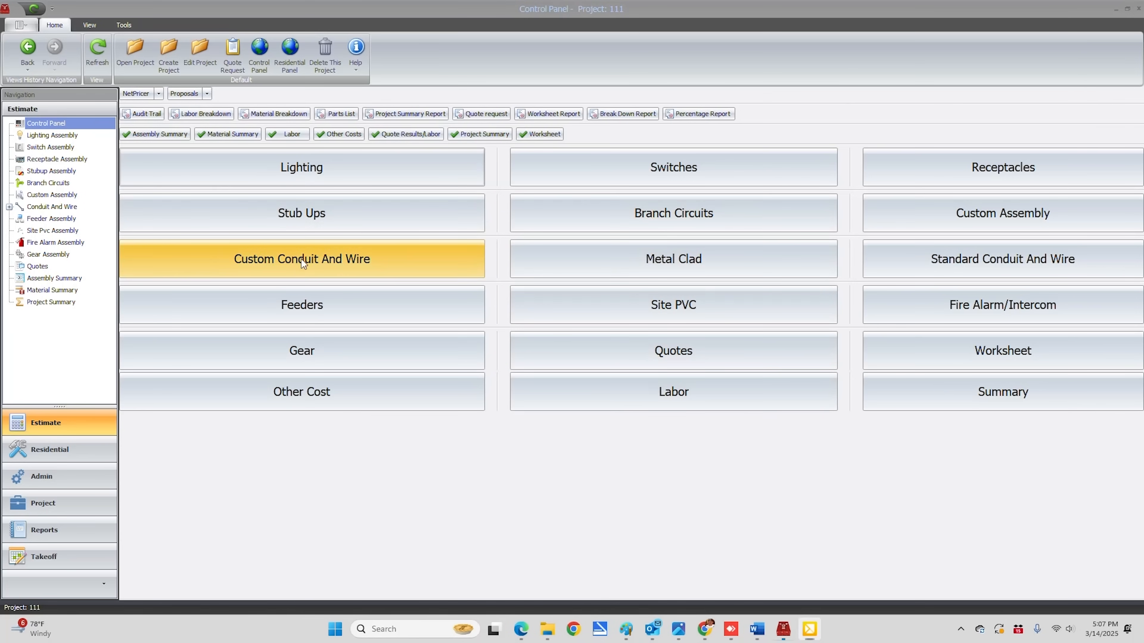
Step: Create a new custom conduit and wire assembly with a raceway size of 4 and a run length of 100
{"action": "left_click", "coordinate": [281, 261]}
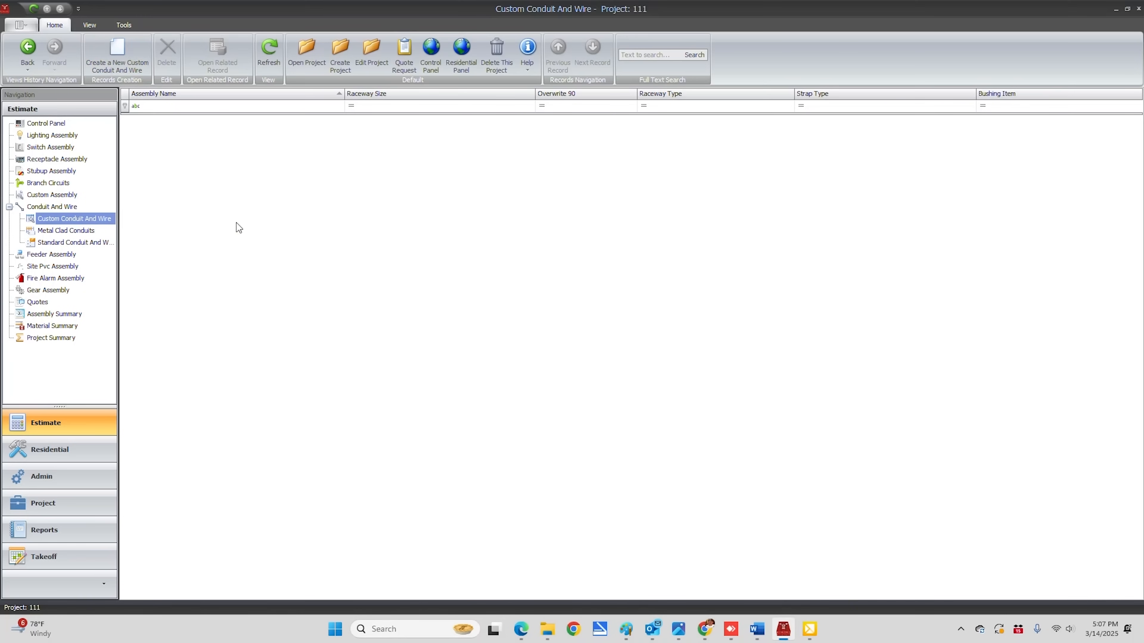
{"action": "left_click", "coordinate": [117, 53]}
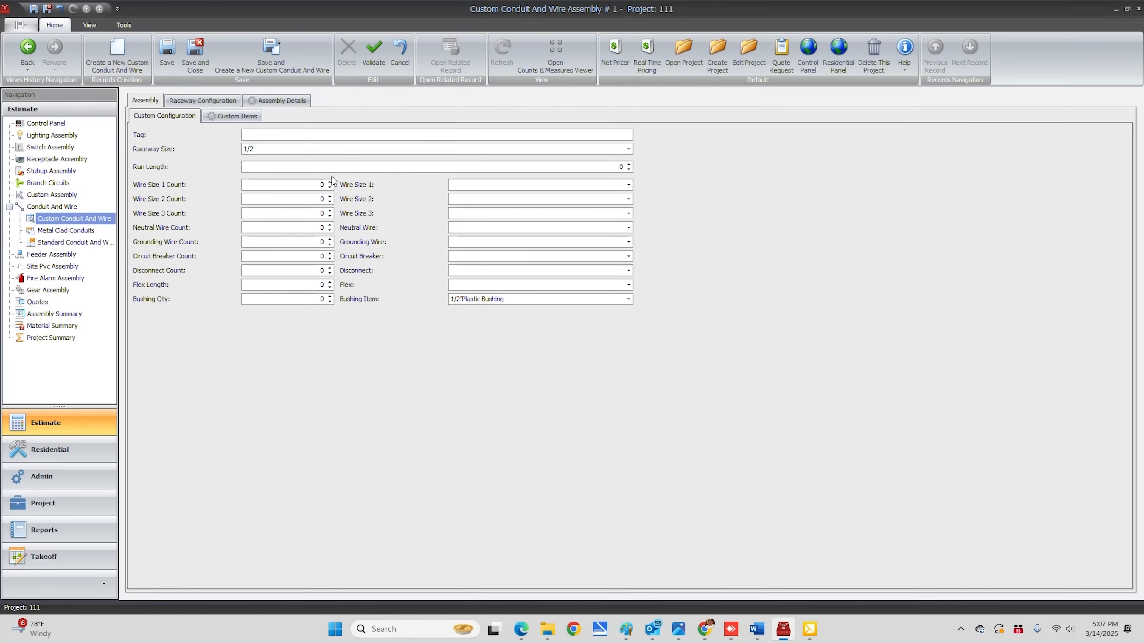
{"action": "left_click", "coordinate": [271, 150]}
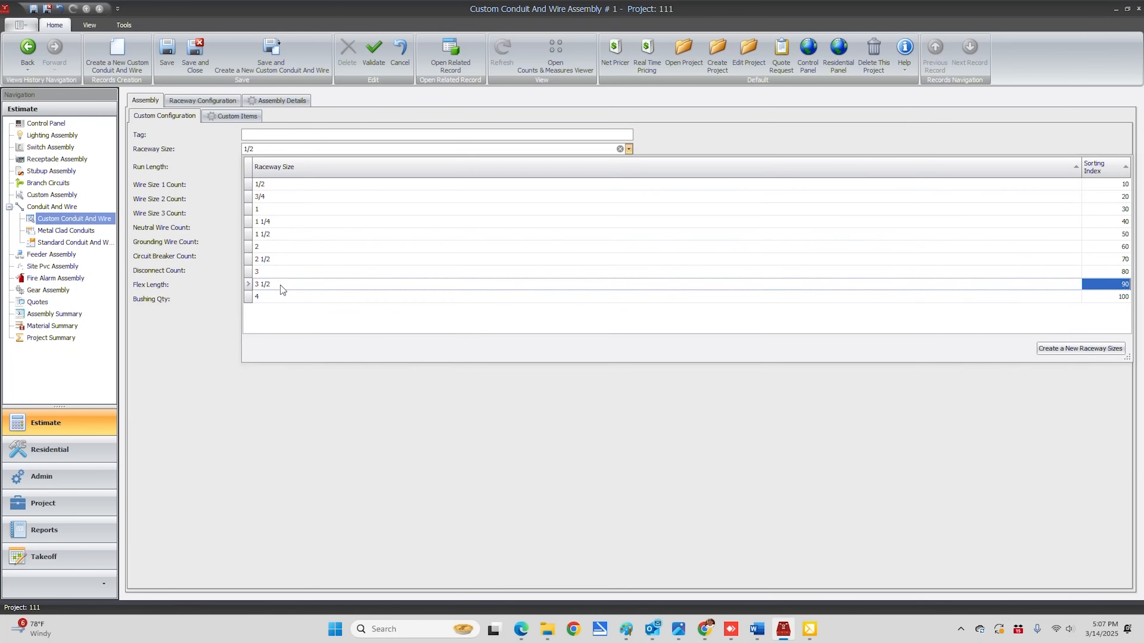
{"action": "left_click", "coordinate": [262, 297]}
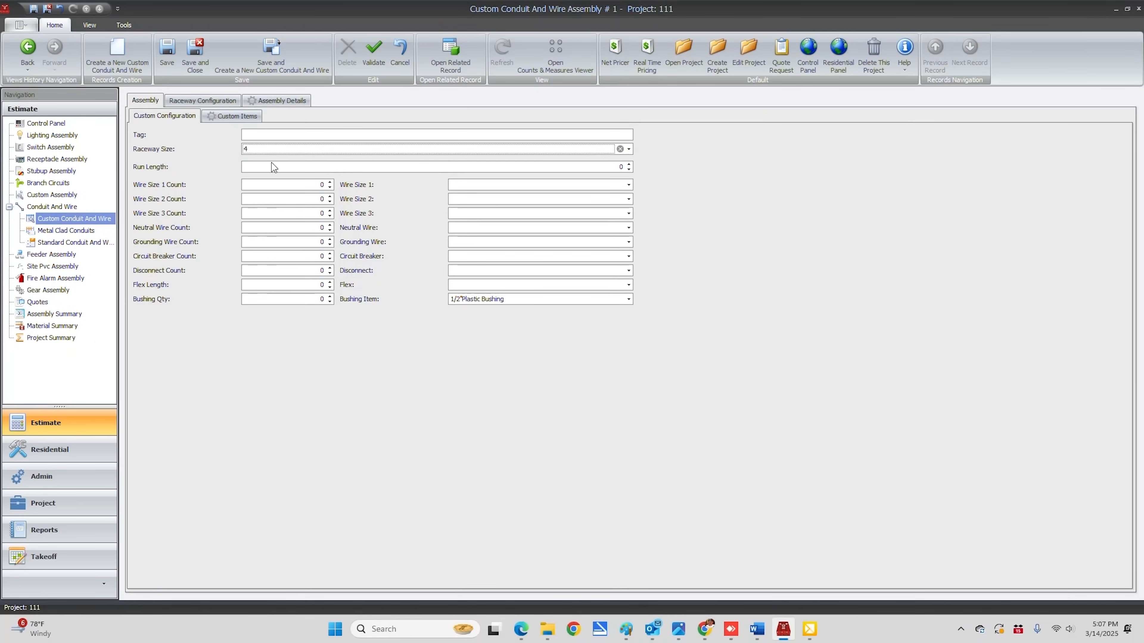
{"action": "left_click", "coordinate": [606, 167]}
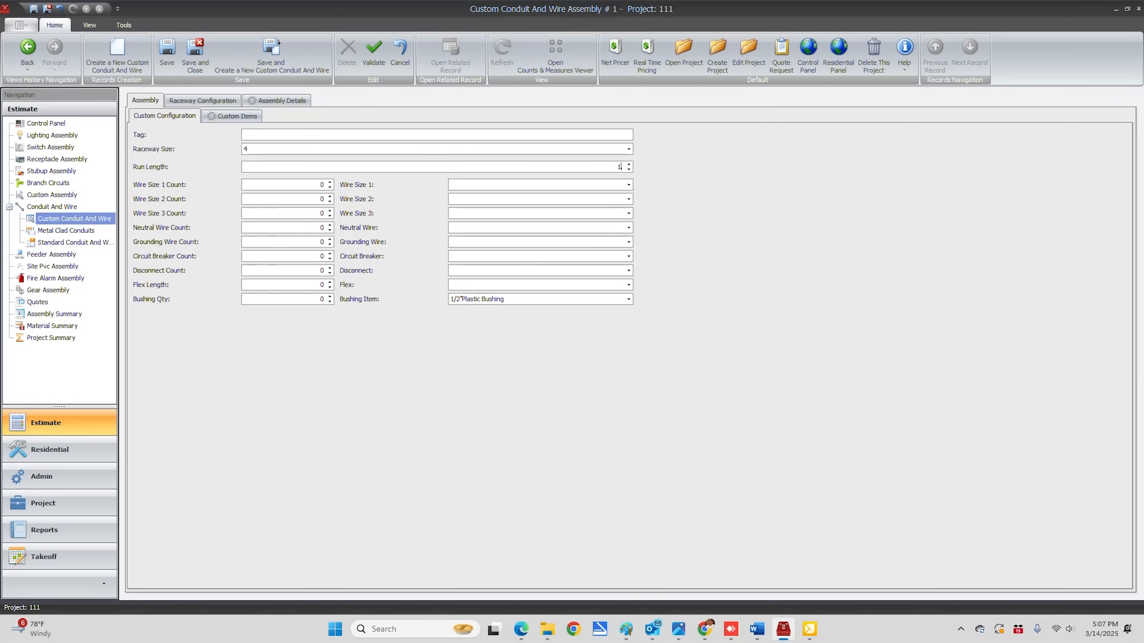
{"action": "left_click", "coordinate": [601, 167]}
{"action": "type", "text": "."}
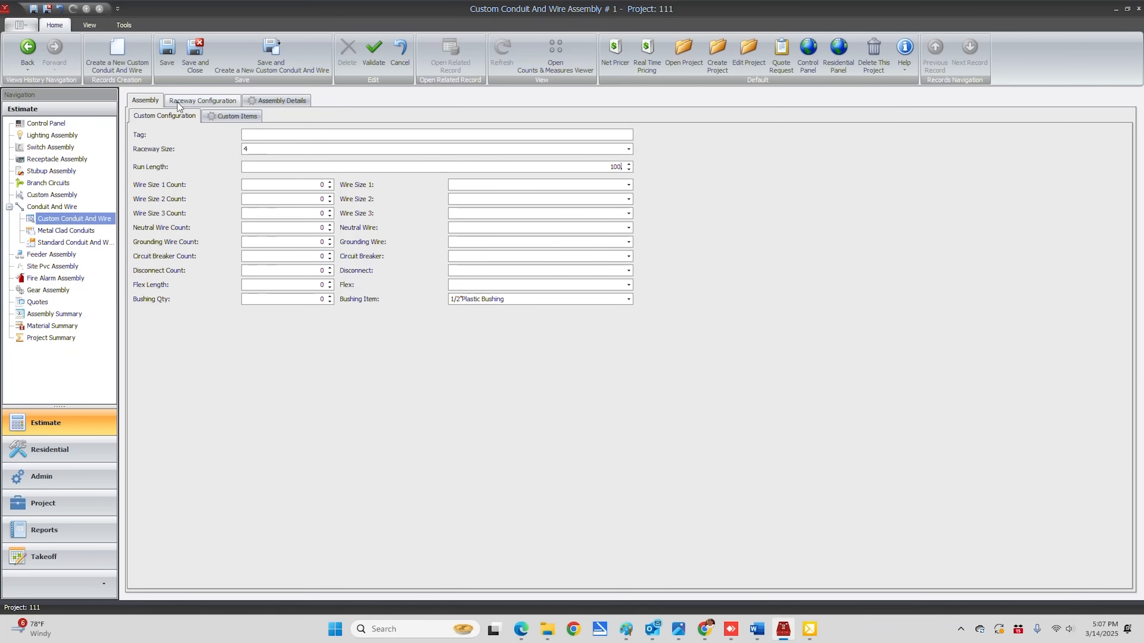
Step: Examine the connector types and strap types available for the assembly's EMT raceway
{"action": "left_click", "coordinate": [194, 101]}
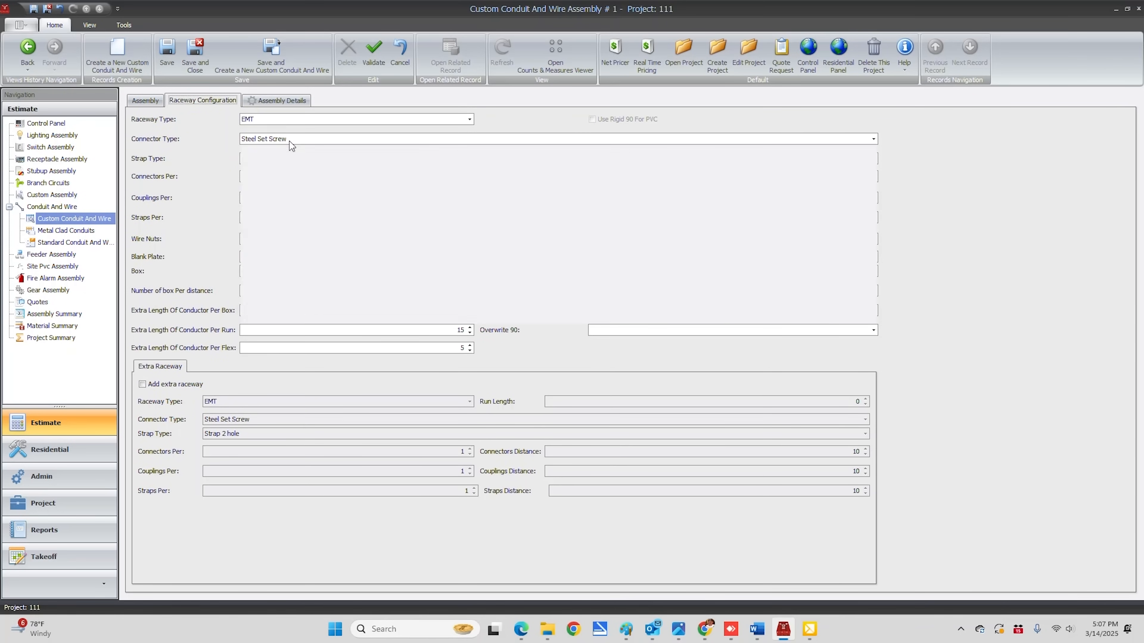
{"action": "left_click", "coordinate": [289, 142]}
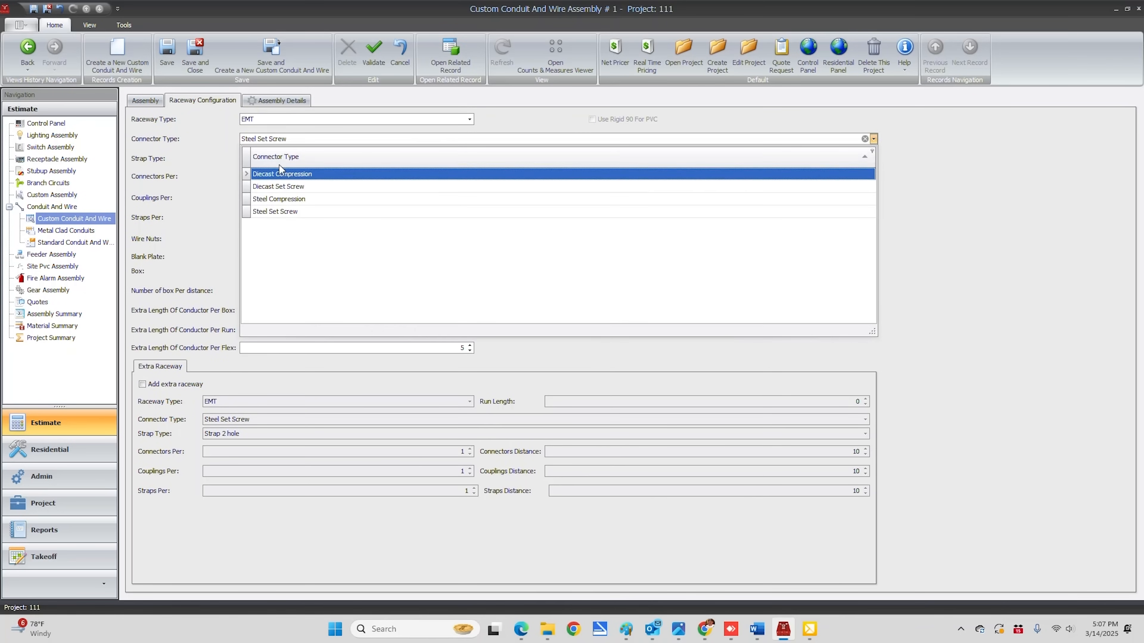
{"action": "left_click", "coordinate": [205, 141]}
{"action": "left_click", "coordinate": [282, 160]}
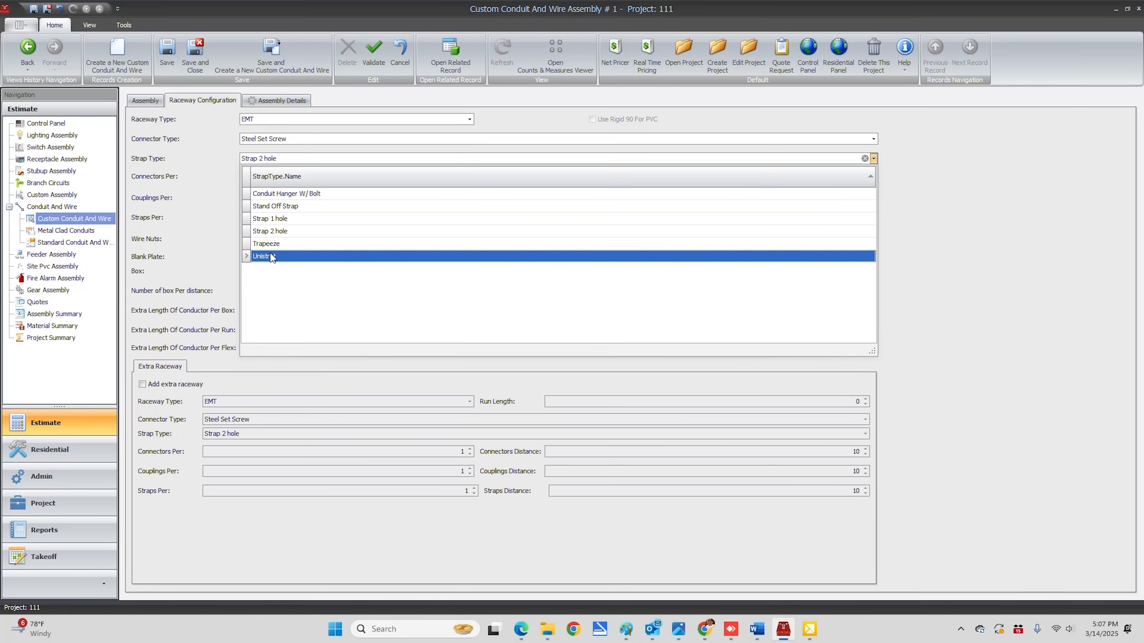
{"action": "left_click", "coordinate": [197, 163]}
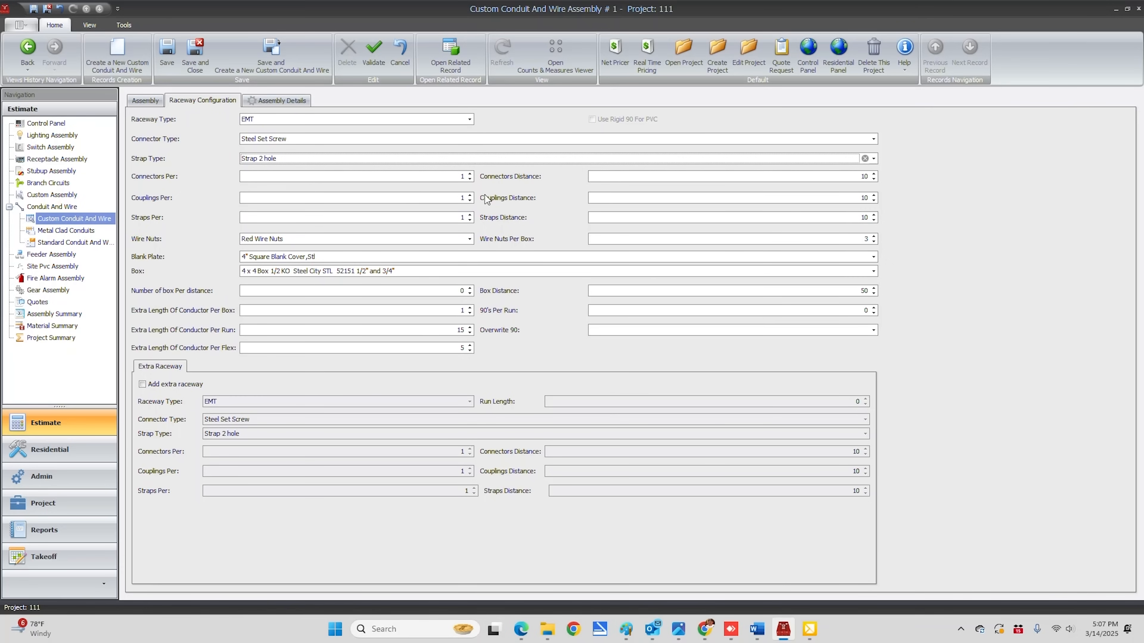
Step: Set the 90's per run to 2 and check the EMT bends and elbows offered for overwriting the 90s
{"action": "double_click", "coordinate": [874, 308]}
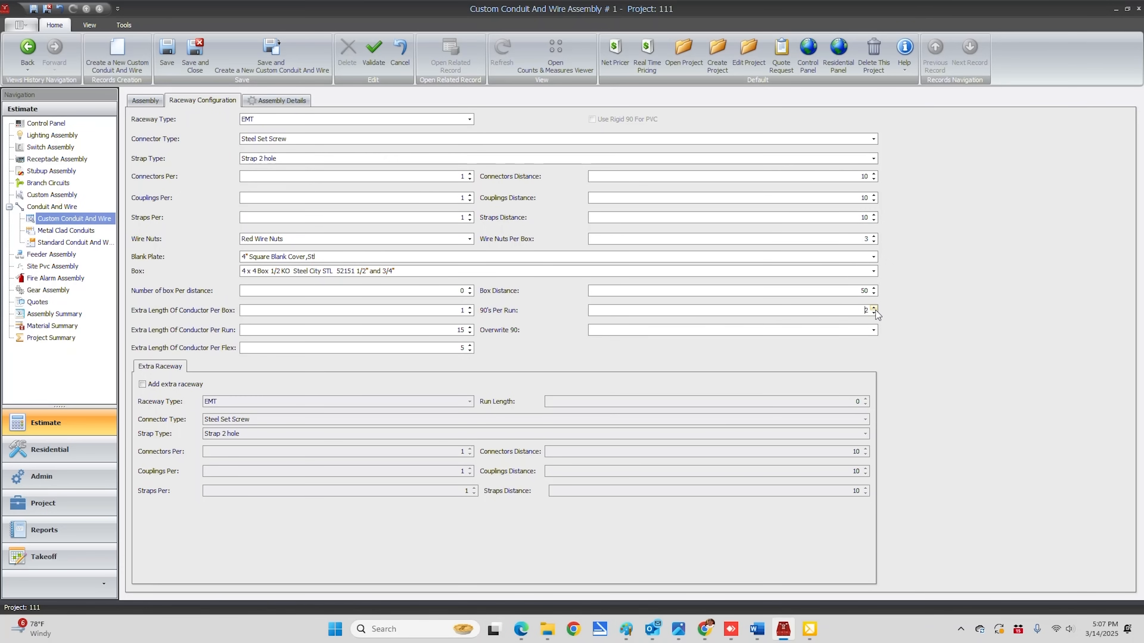
{"action": "left_click", "coordinate": [873, 330]}
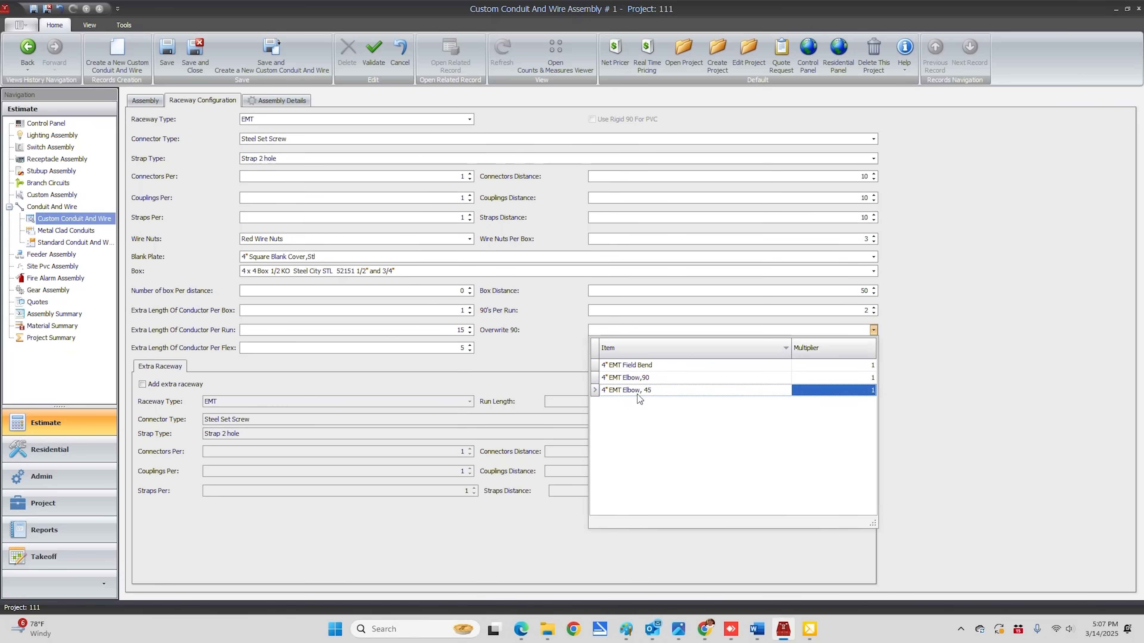
{"action": "left_click", "coordinate": [543, 318]}
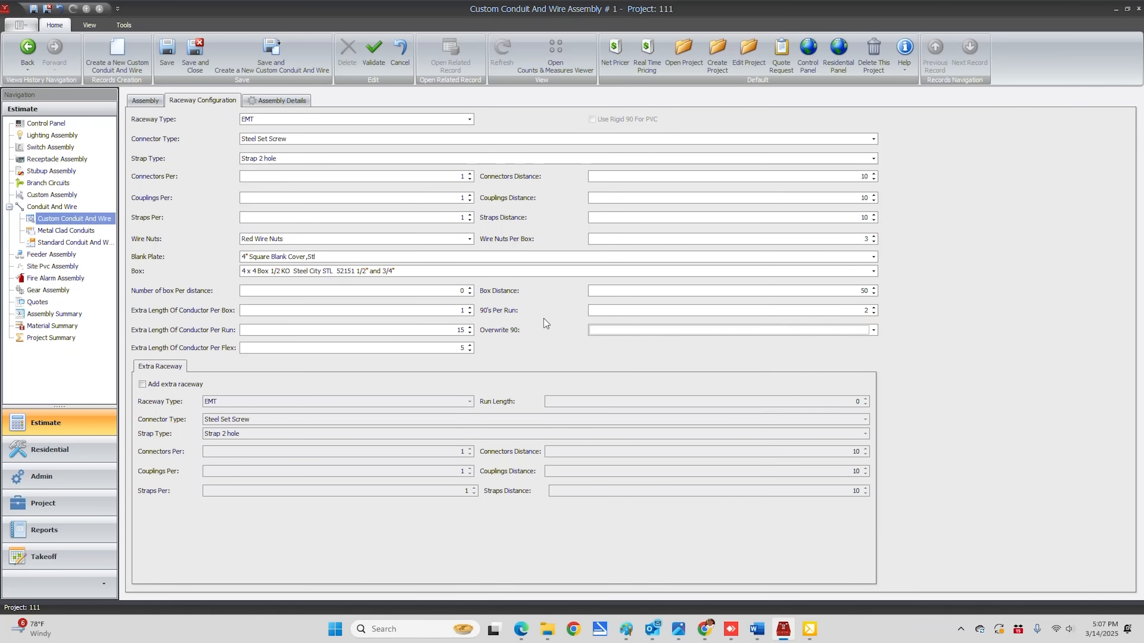
Step: Change the raceway type to GRS and check the choices for overwriting the 90s
{"action": "left_click", "coordinate": [256, 120]}
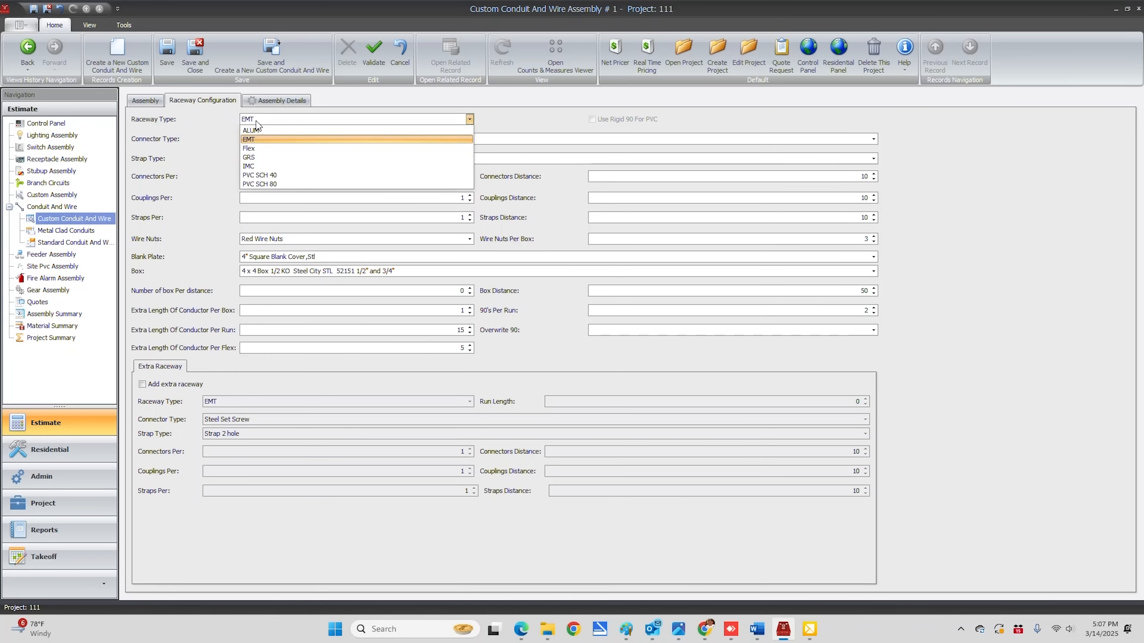
{"action": "left_click", "coordinate": [252, 158]}
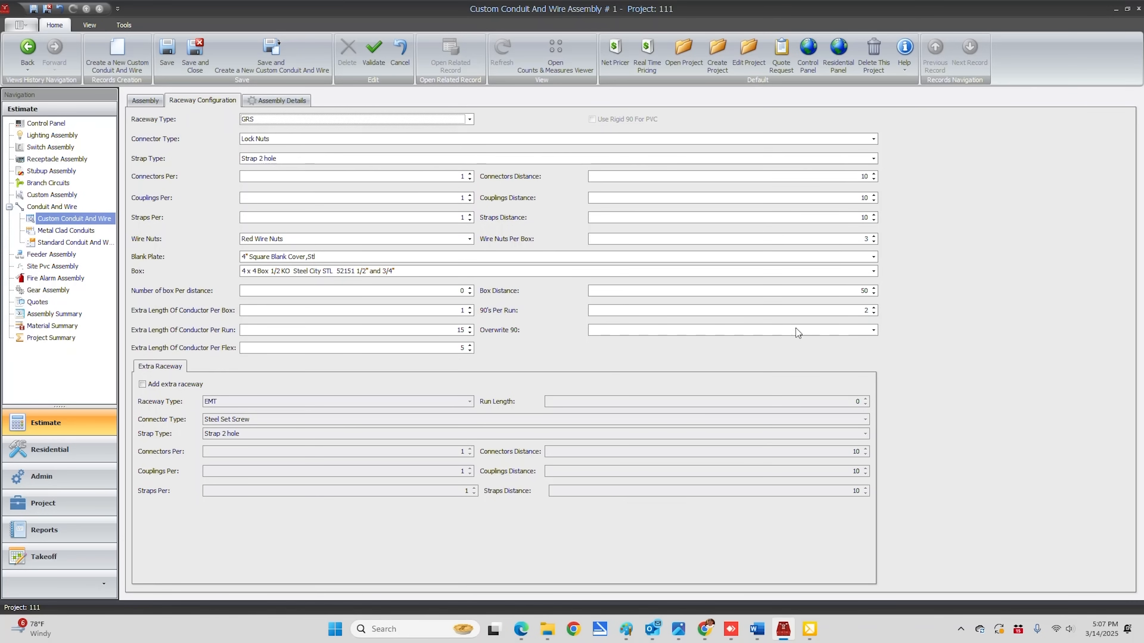
{"action": "left_click", "coordinate": [873, 331]}
{"action": "left_click", "coordinate": [874, 331]}
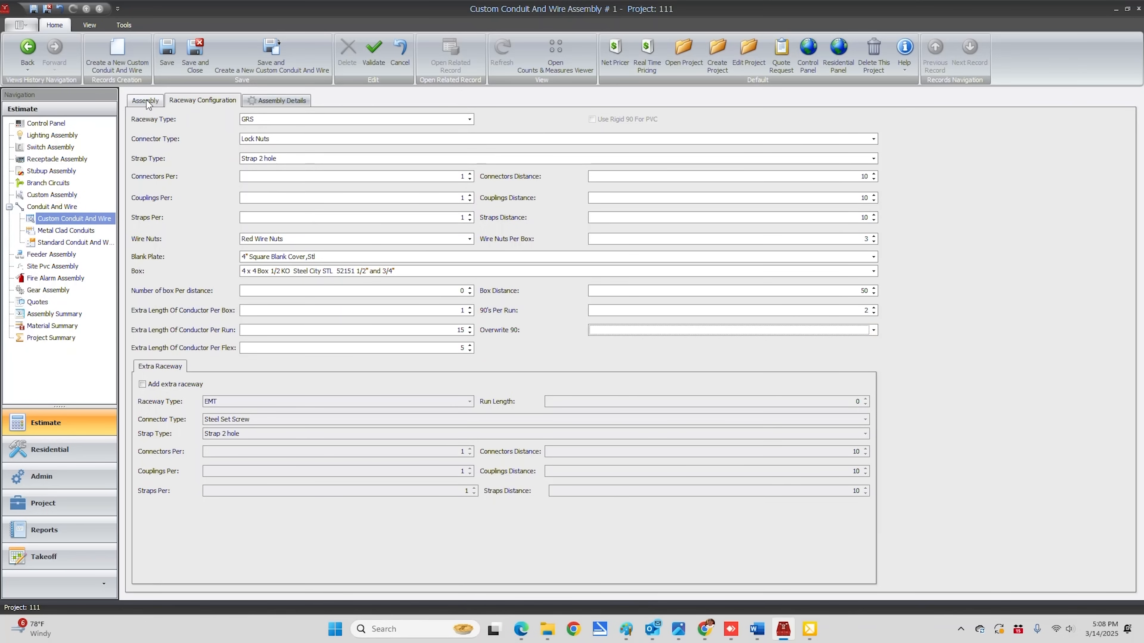
Step: Save the conduit assembly and review the rigid steel elbows offered for overwriting the 90s
{"action": "left_click", "coordinate": [282, 101]}
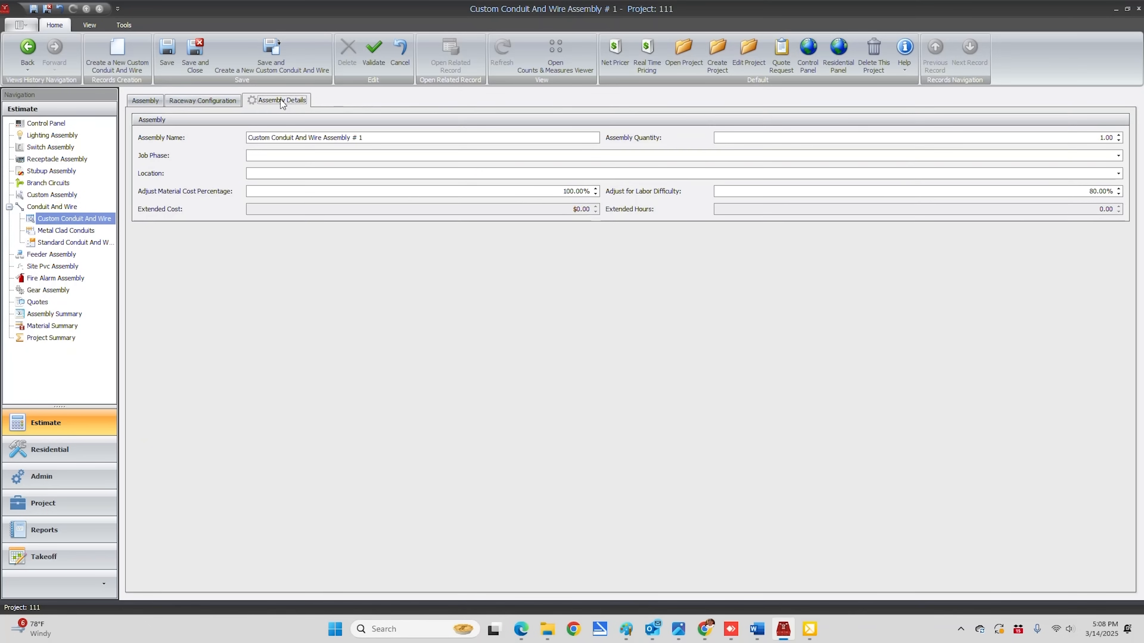
{"action": "left_click", "coordinate": [144, 101]}
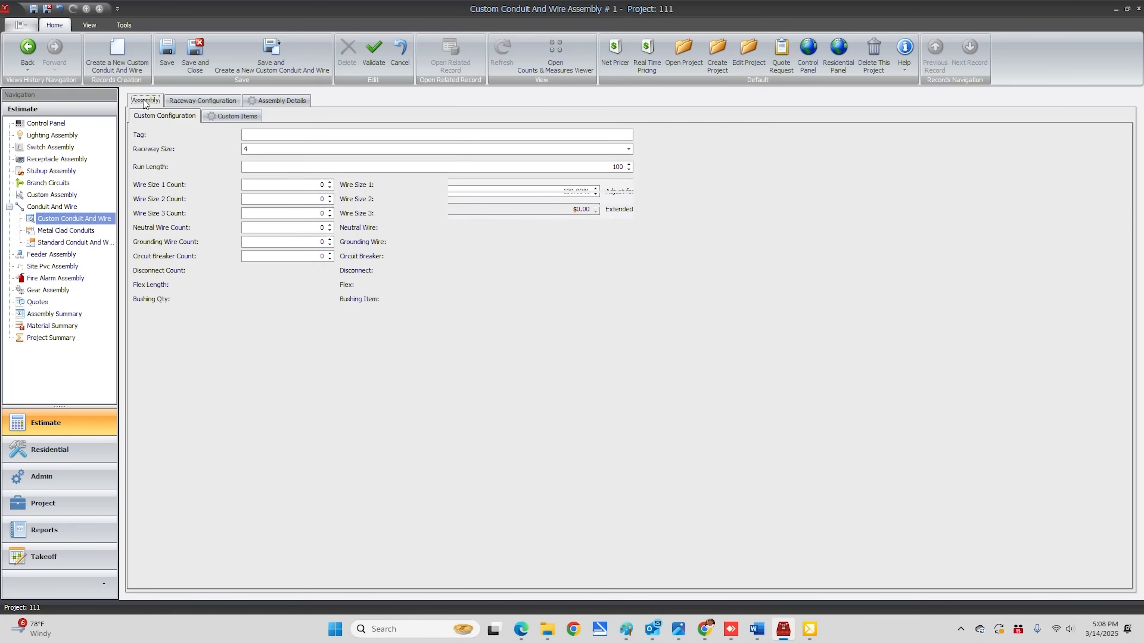
{"action": "left_click", "coordinate": [194, 101]}
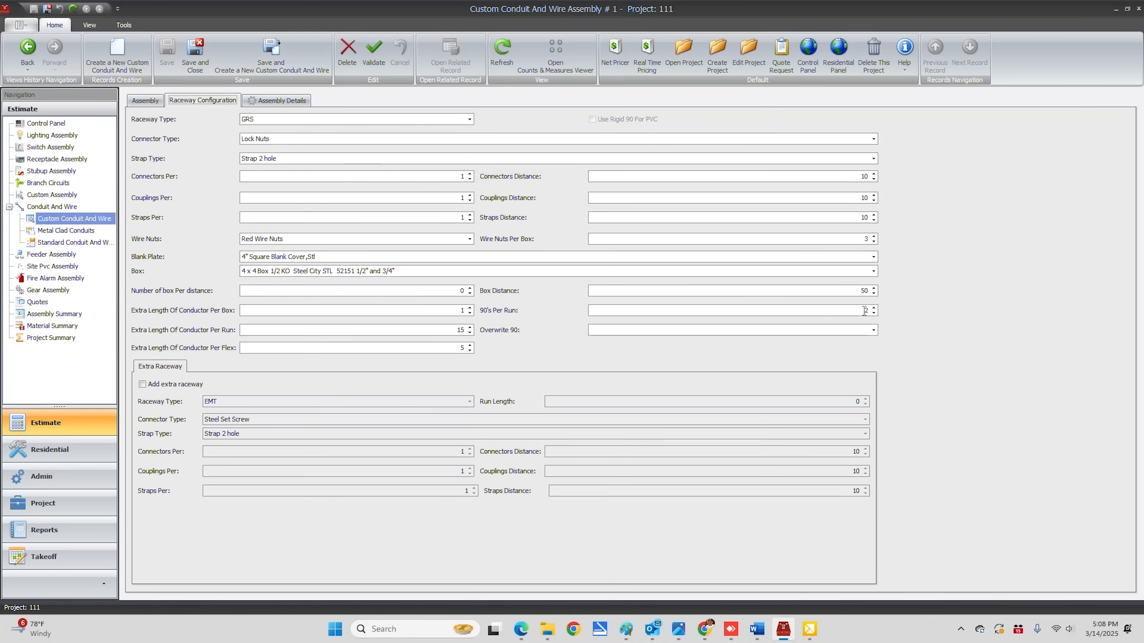
{"action": "left_click", "coordinate": [873, 330]}
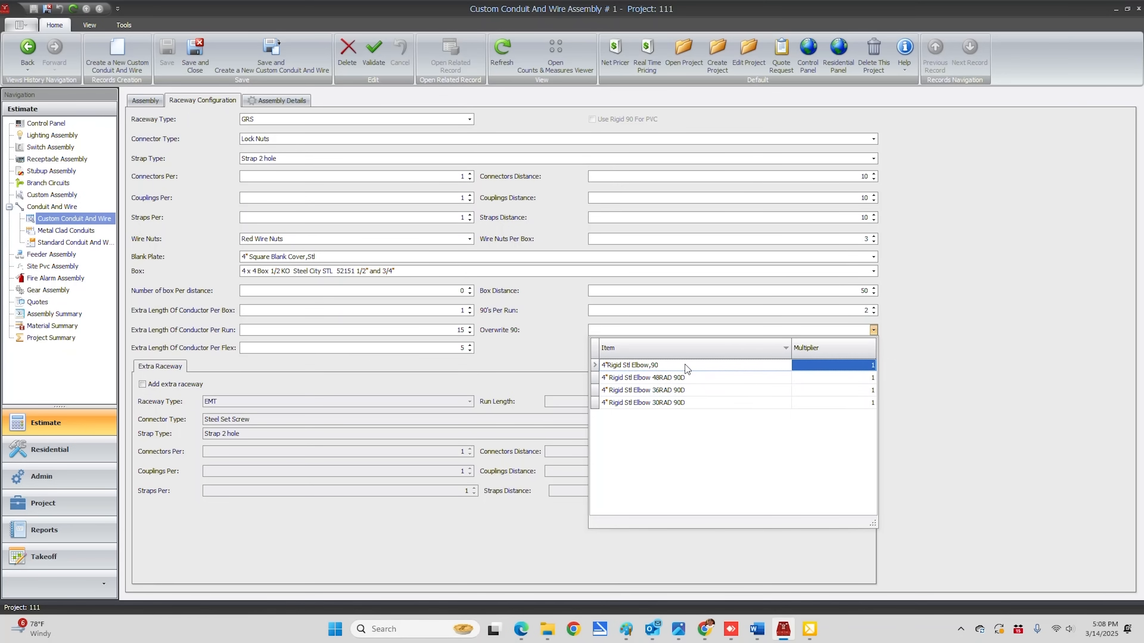
{"action": "left_click", "coordinate": [658, 403]}
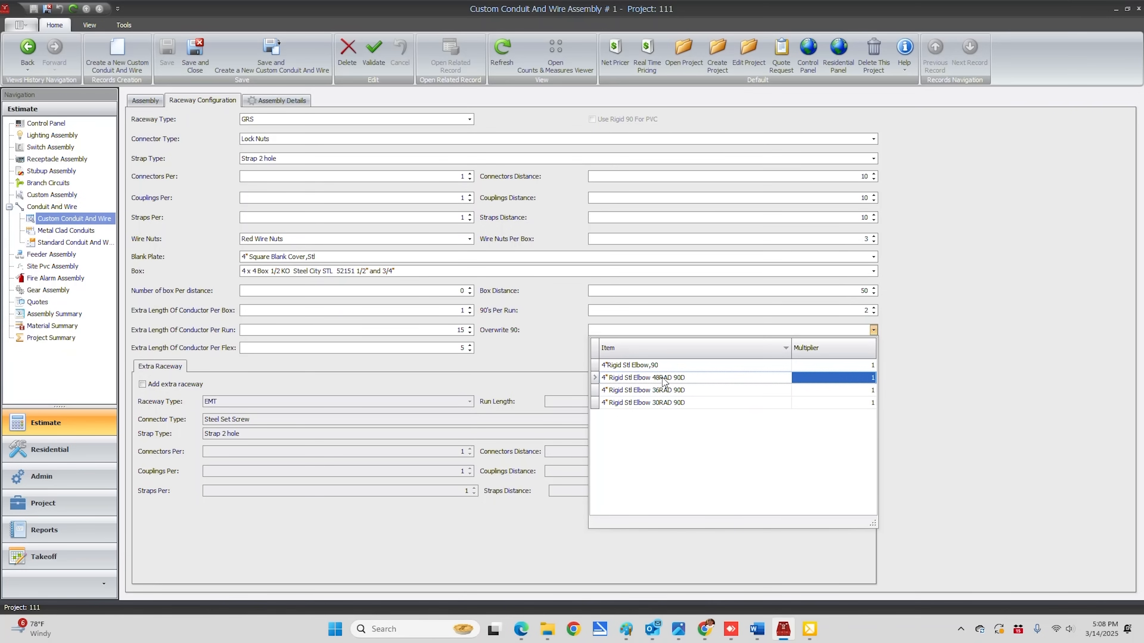
{"action": "left_click", "coordinate": [550, 344]}
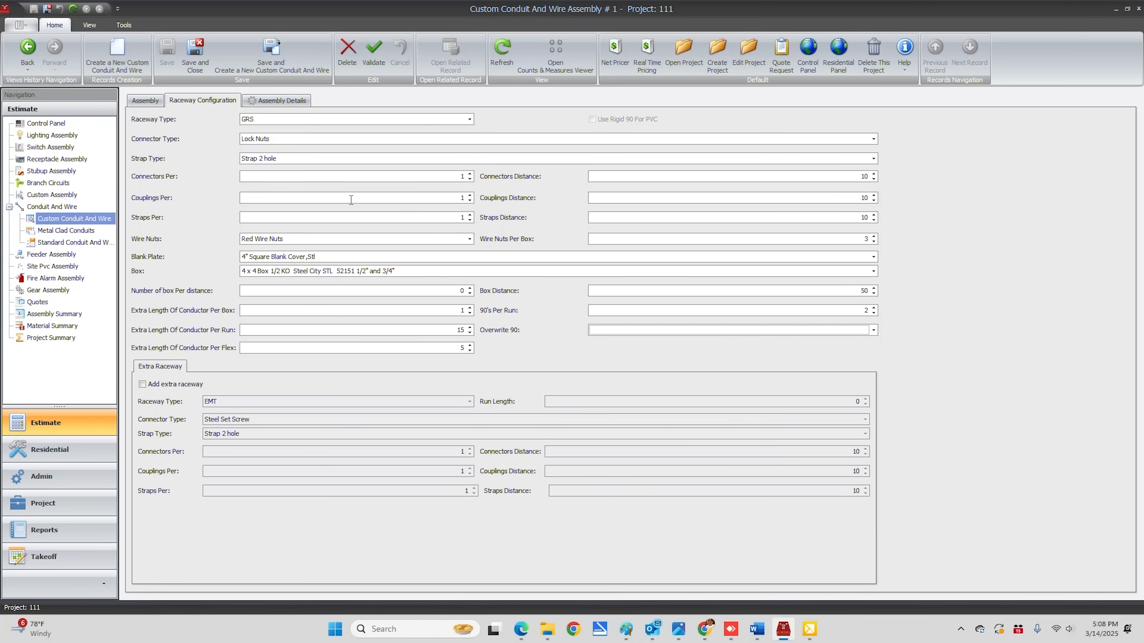
Step: Set the raceway type to PVC SCH 40, save the assembly and review the elbows offered for overwriting the 90s
{"action": "left_click", "coordinate": [264, 120]}
{"action": "left_click", "coordinate": [264, 176]}
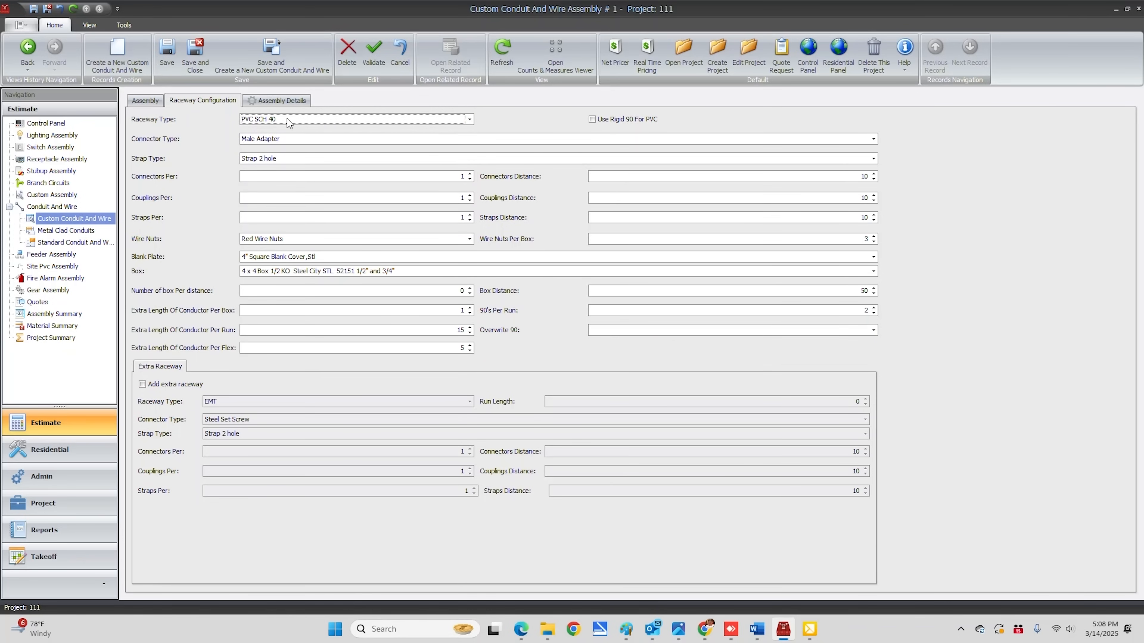
{"action": "left_click", "coordinate": [638, 331]}
{"action": "left_click", "coordinate": [638, 332]}
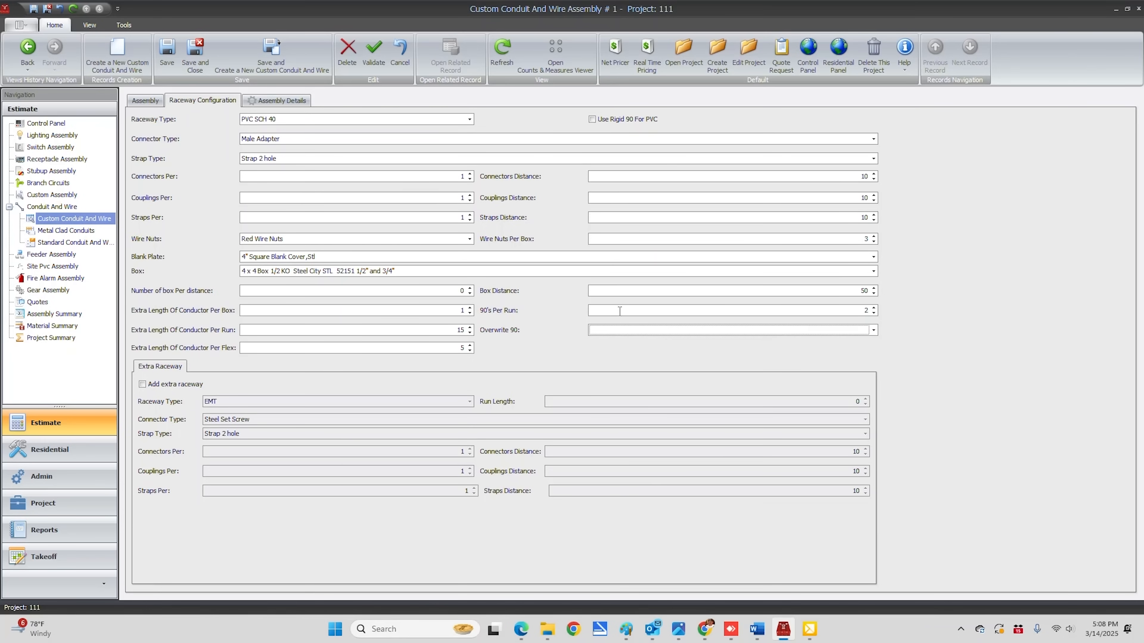
{"action": "left_click", "coordinate": [167, 55]}
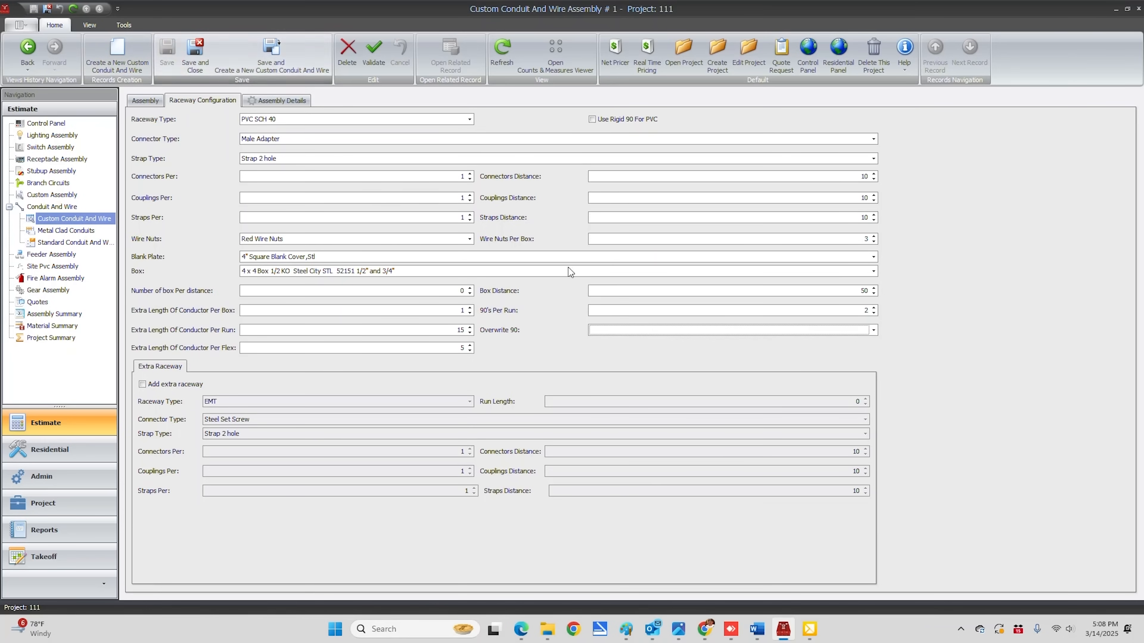
{"action": "left_click", "coordinate": [873, 331]}
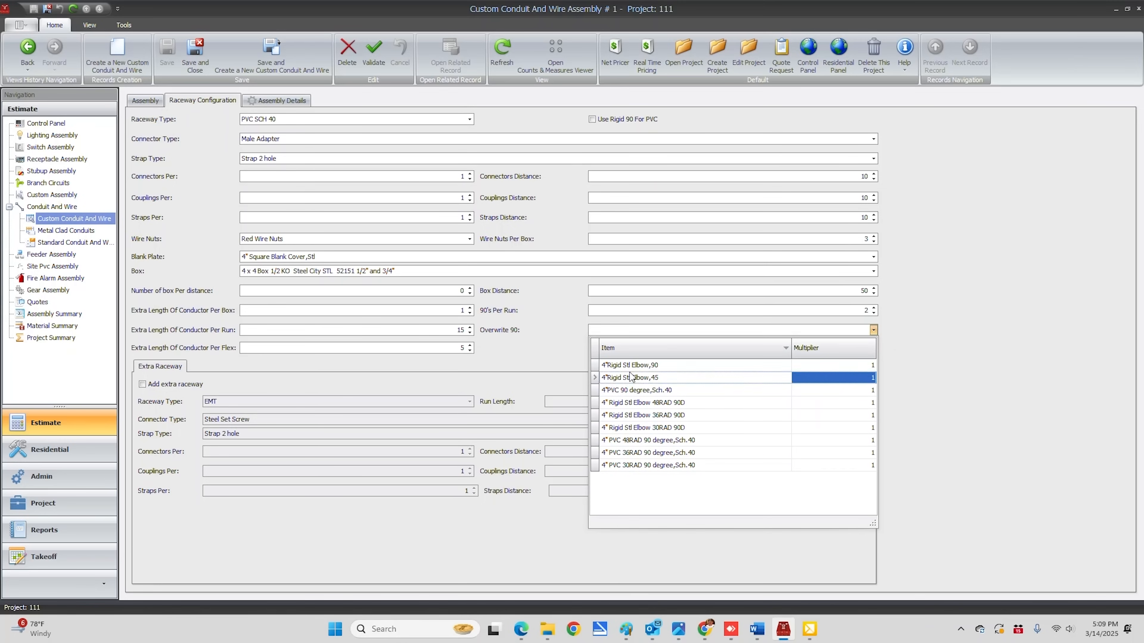
{"action": "left_click", "coordinate": [546, 360]}
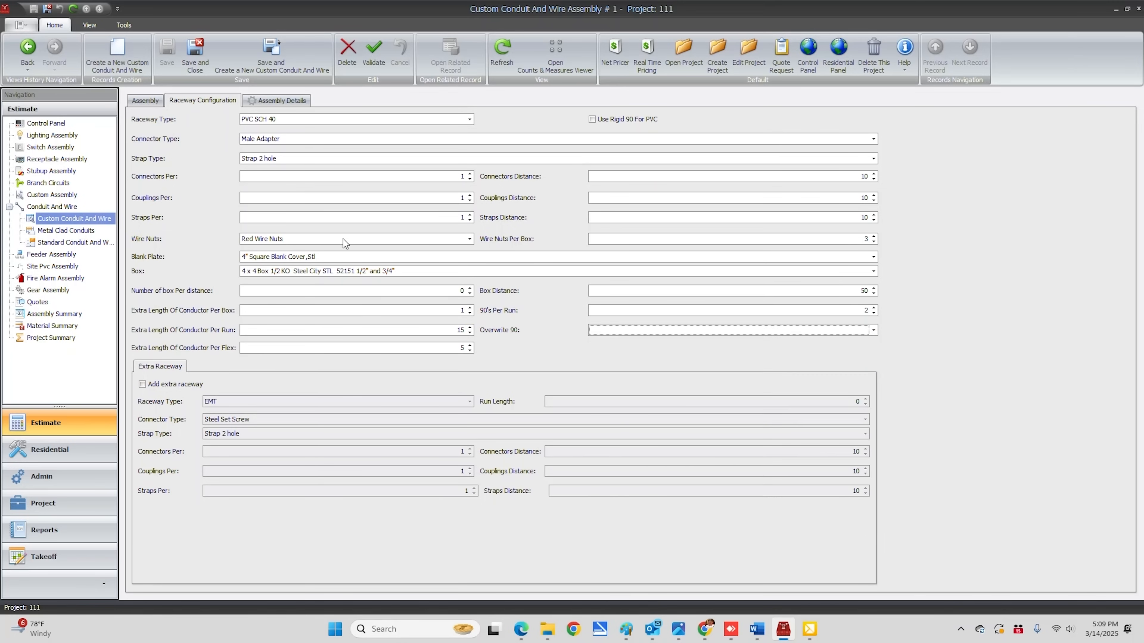
Step: Review the strap types offered for the PVC SCH 40 raceway and keep Strap 2 hole
{"action": "left_click", "coordinate": [279, 158]}
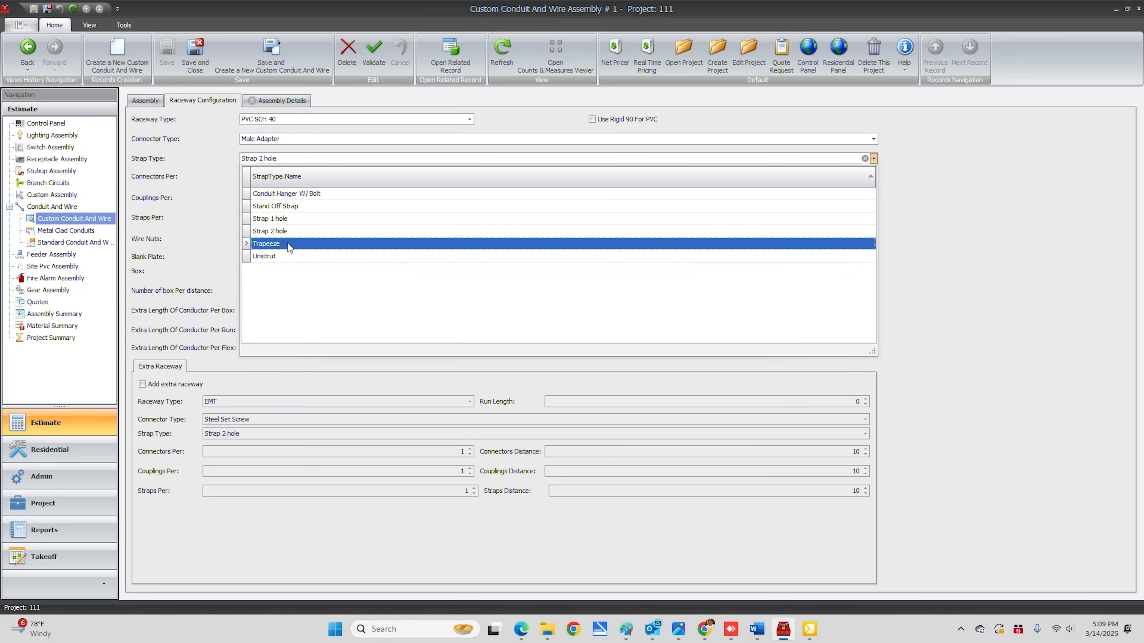
{"action": "left_click", "coordinate": [275, 231]}
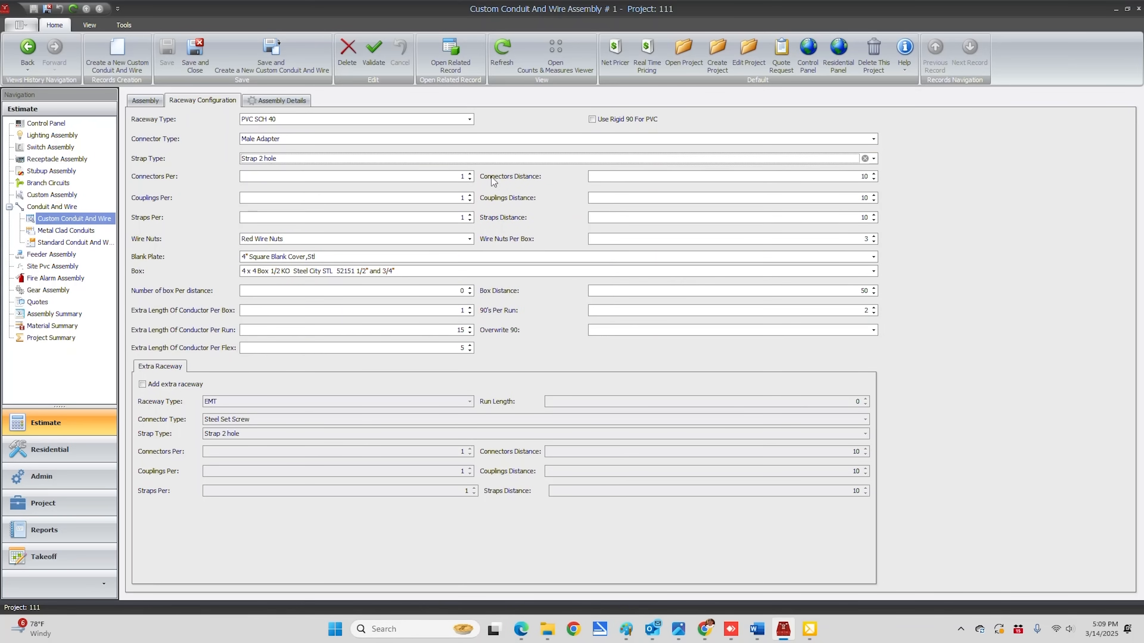
Step: Open the 4" raceway record from the Raceway Sizes master file in the Admin area
{"action": "left_click", "coordinate": [806, 54]}
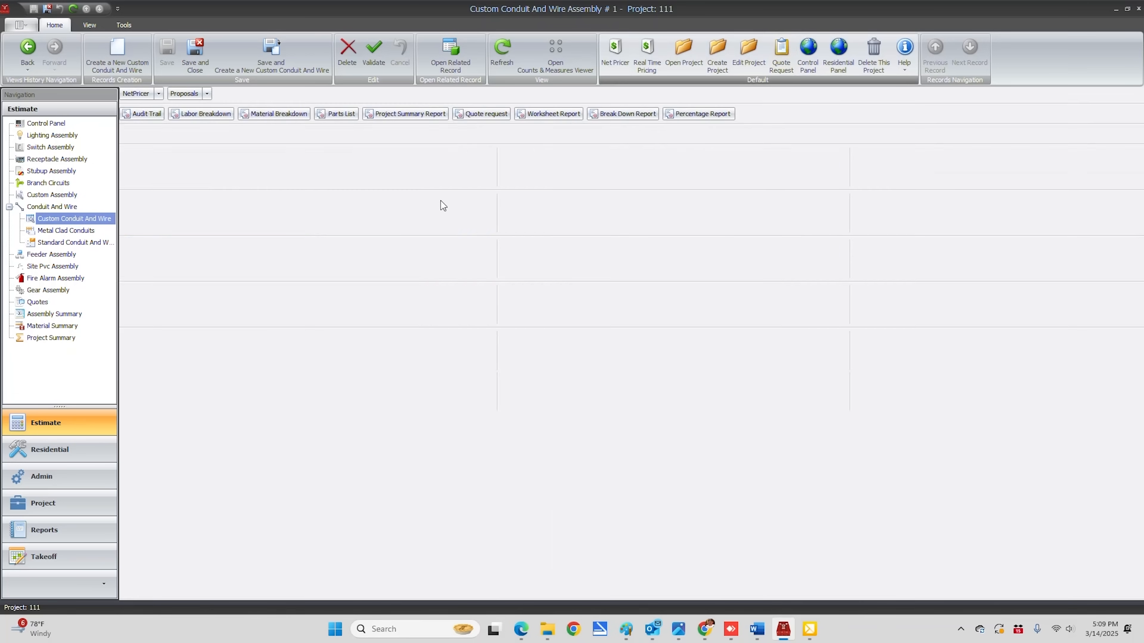
{"action": "left_click", "coordinate": [40, 477]}
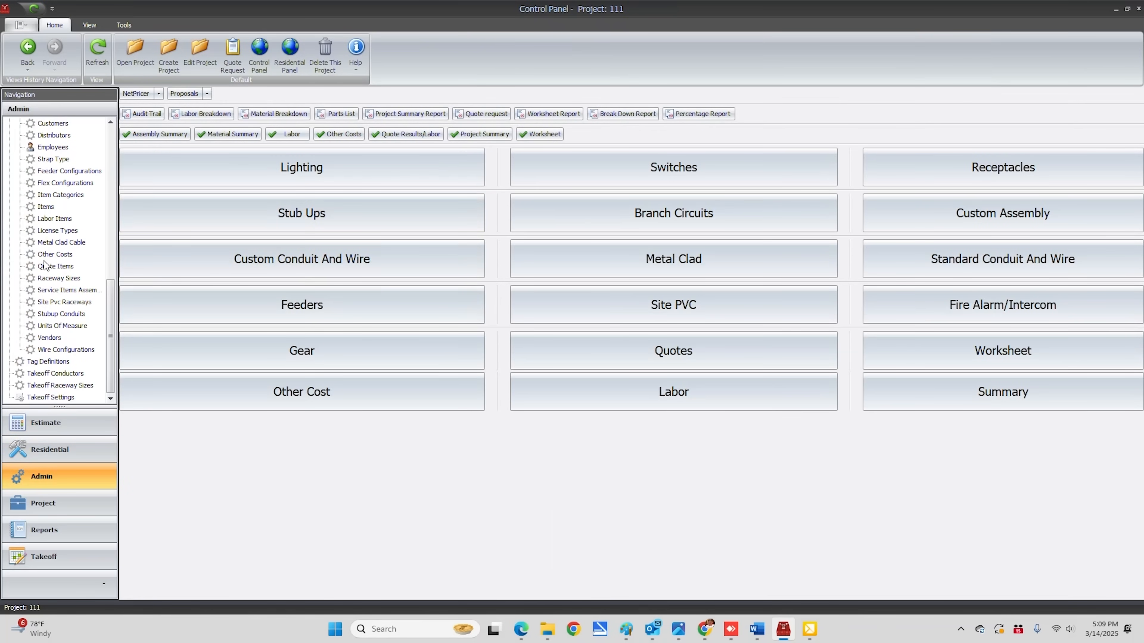
{"action": "scroll", "coordinate": [47, 148], "scroll_direction": "up", "scroll_amount": 5}
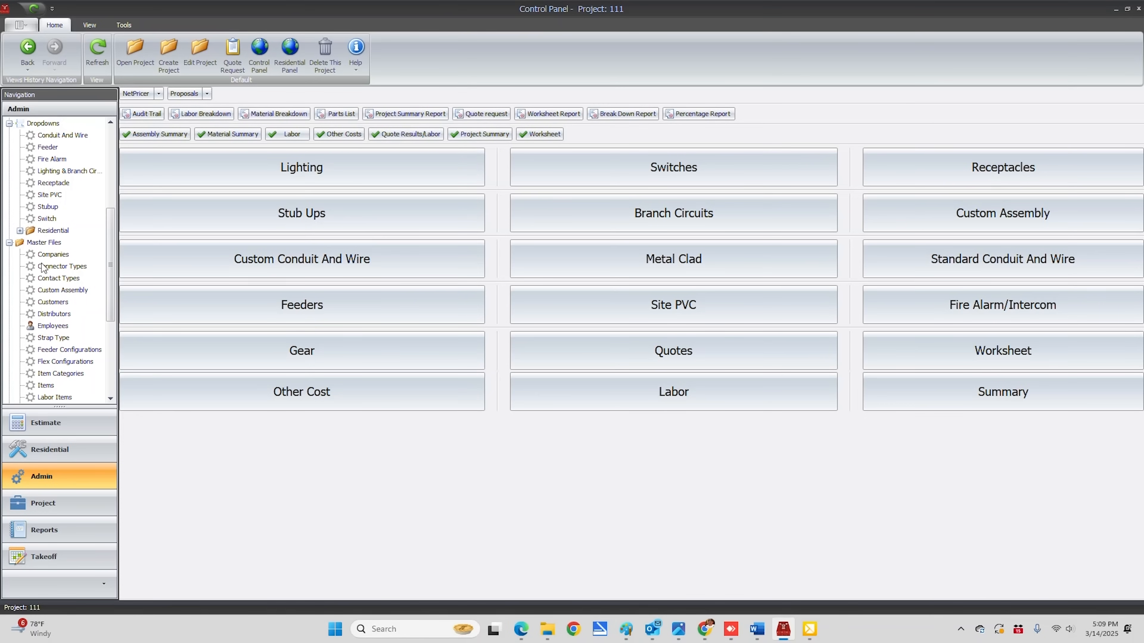
{"action": "scroll", "coordinate": [50, 314], "scroll_direction": "down", "scroll_amount": 3}
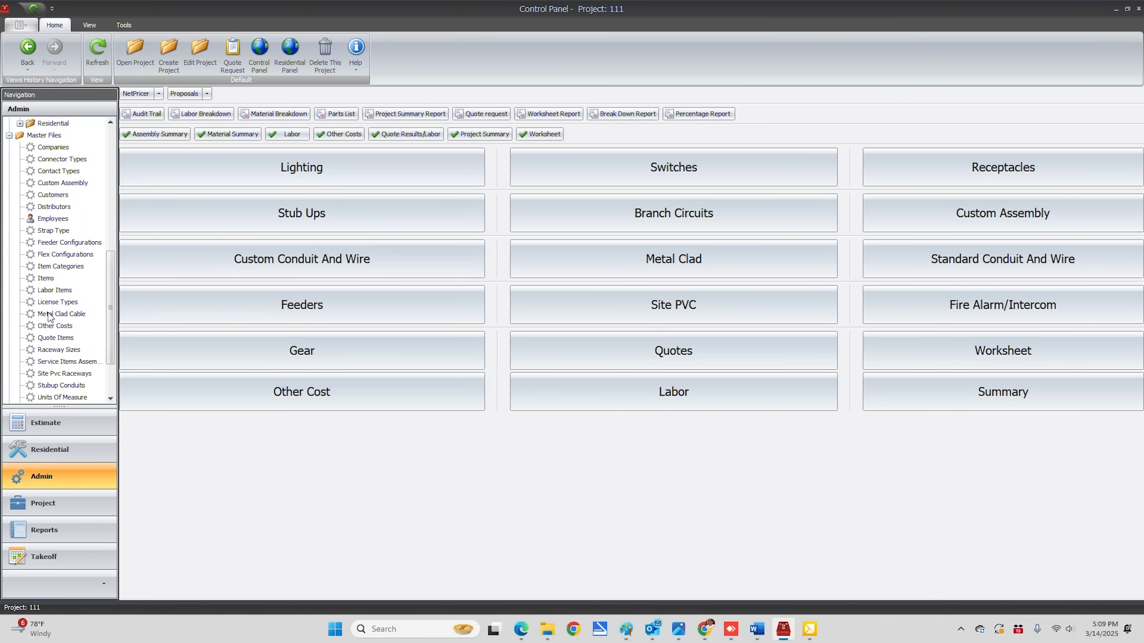
{"action": "left_click", "coordinate": [50, 350]}
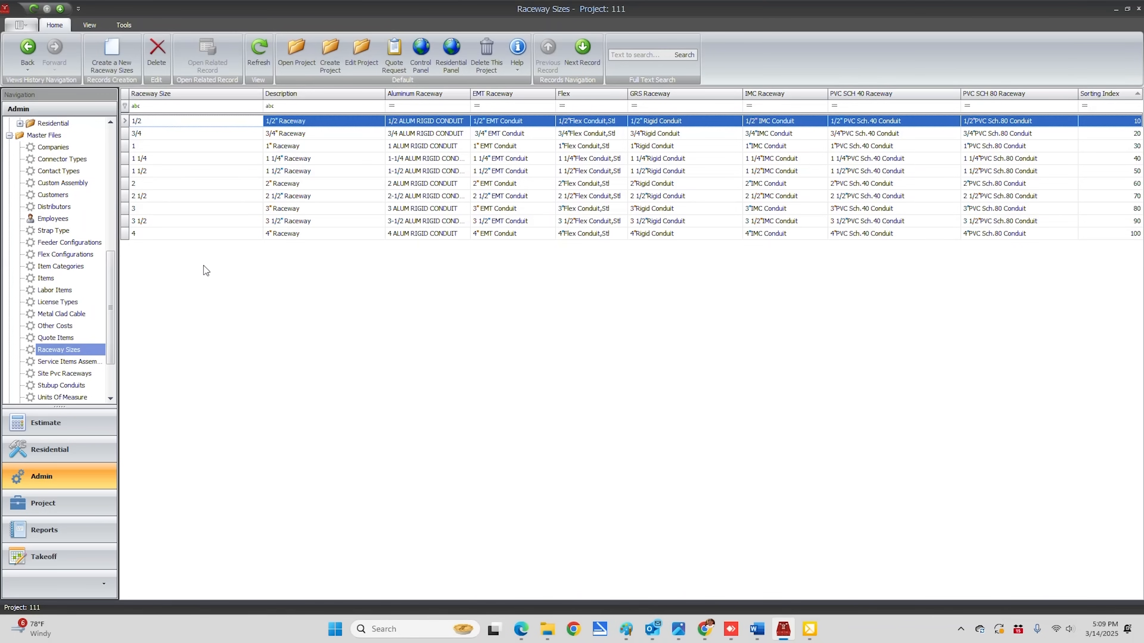
{"action": "left_click", "coordinate": [163, 235]}
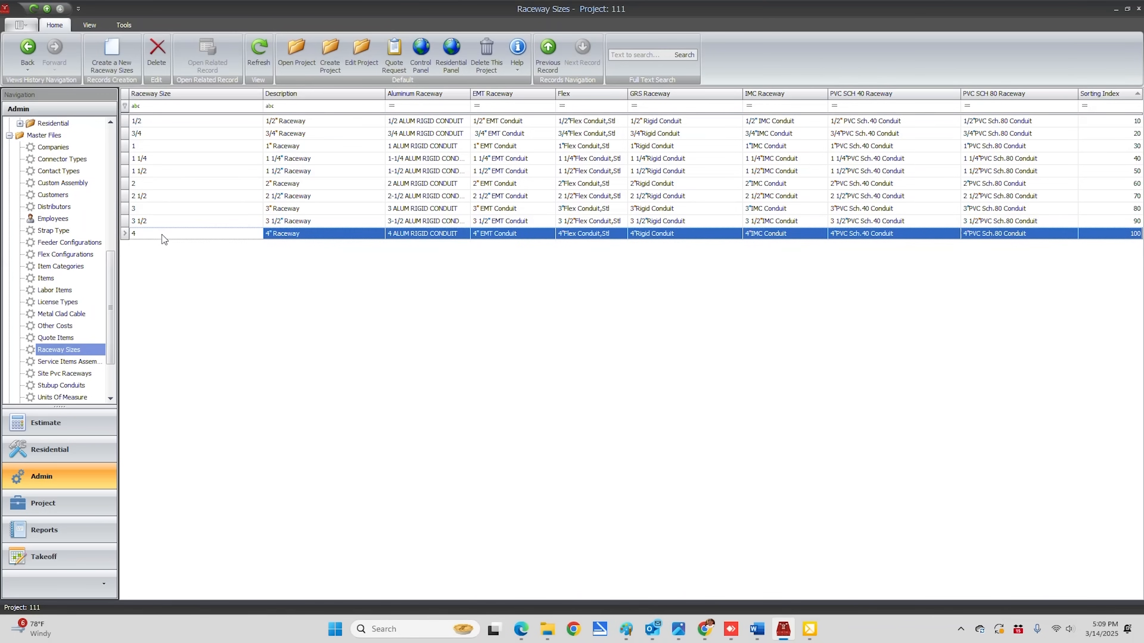
{"action": "double_click", "coordinate": [161, 234]}
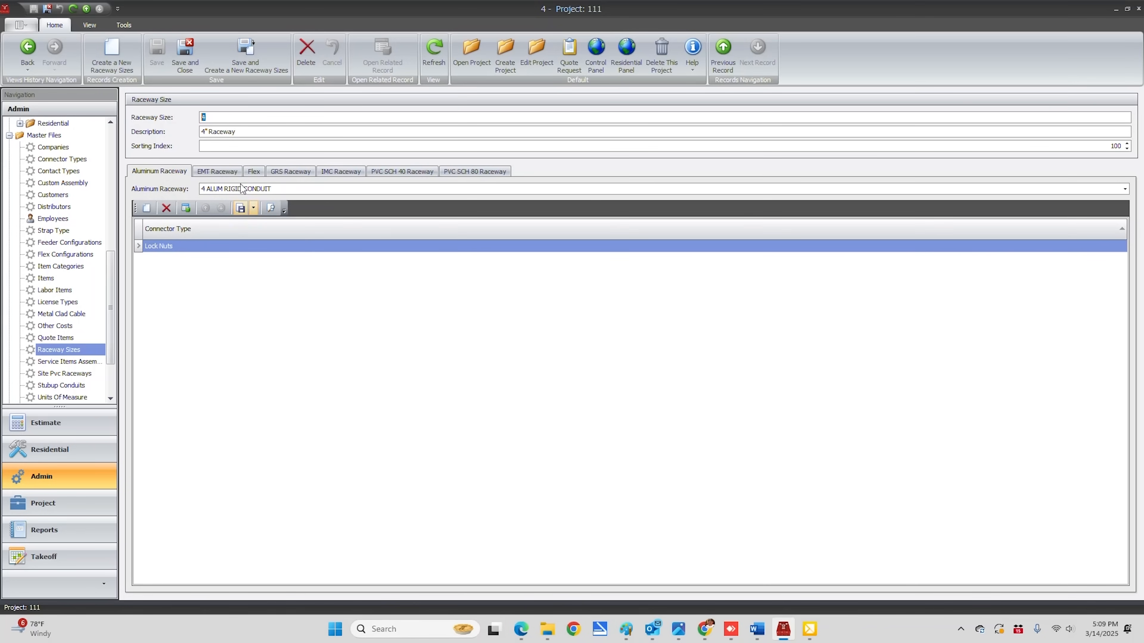
Step: Review the elbow and strap items in the 4" GRS raceway's Lock Nuts configuration, then save and close it
{"action": "left_click", "coordinate": [288, 173]}
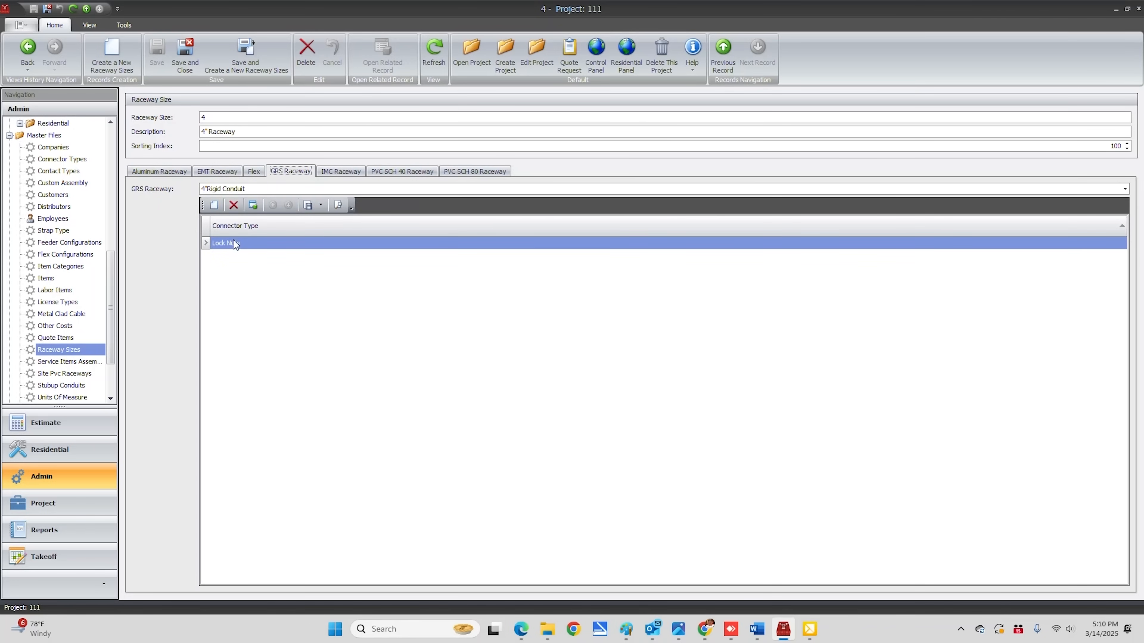
{"action": "left_click", "coordinate": [232, 243]}
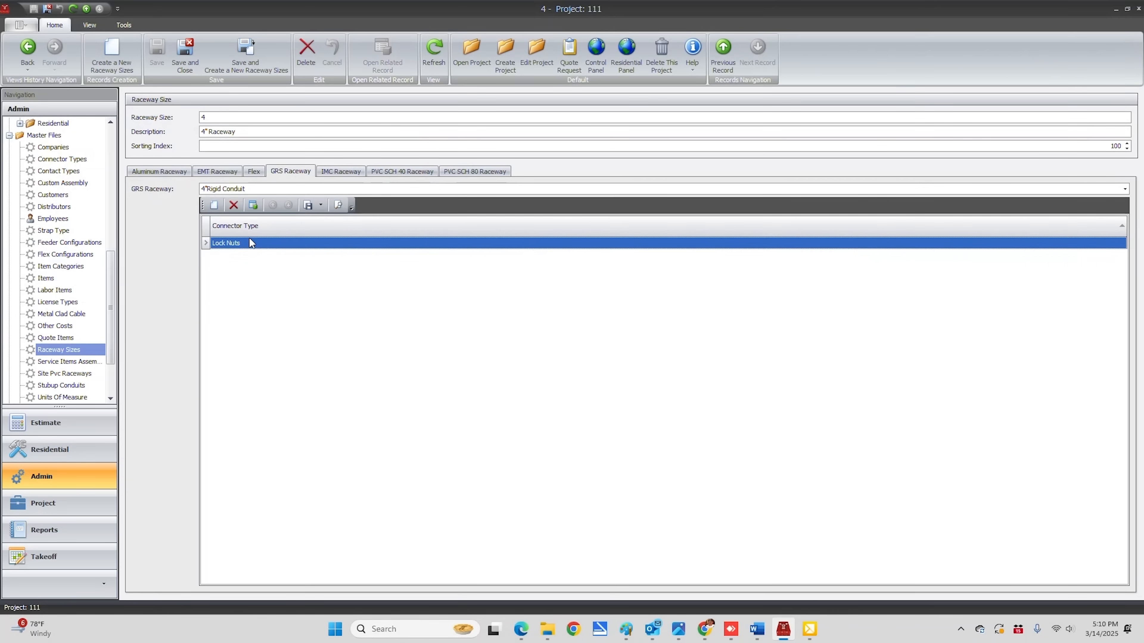
{"action": "double_click", "coordinate": [224, 243]}
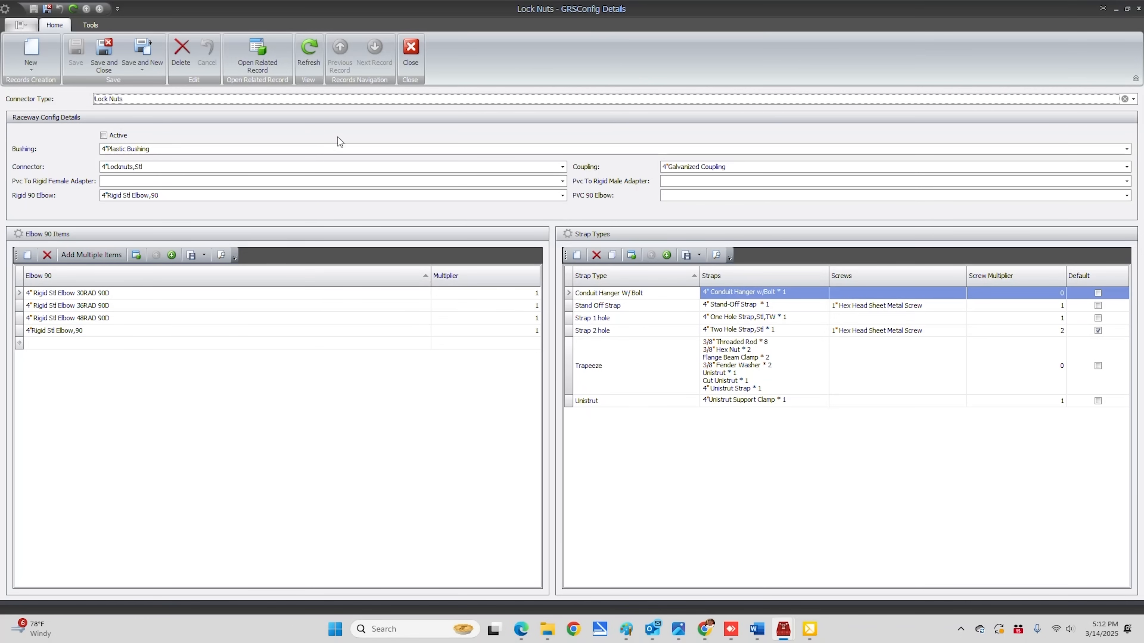
{"action": "left_click", "coordinate": [103, 53]}
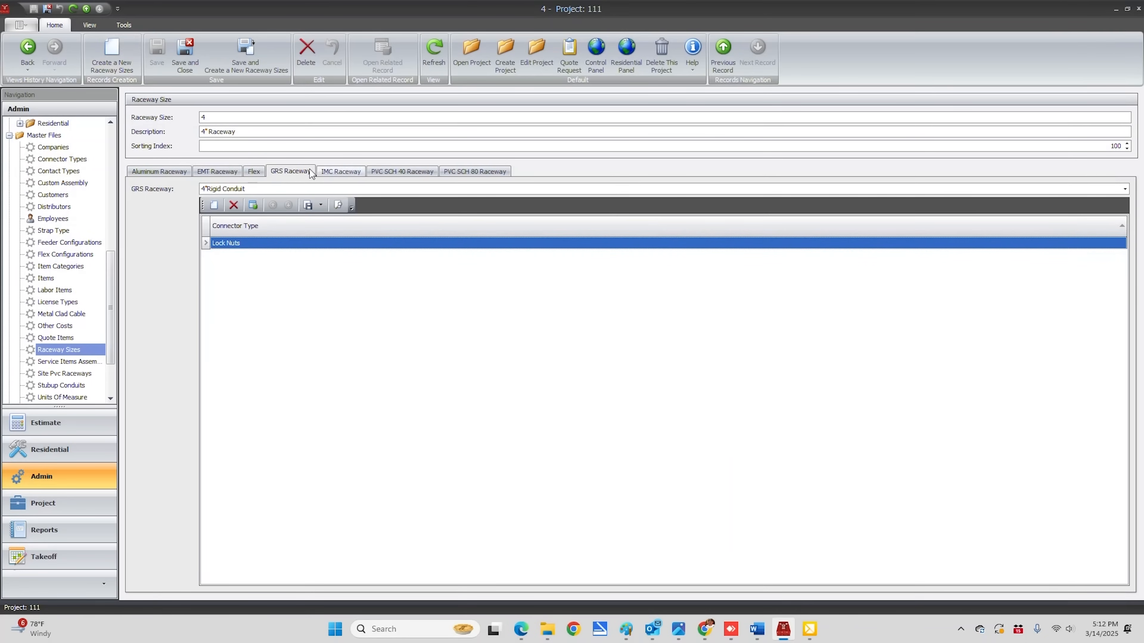
Step: Examine the elbow and strap items in the 4" EMT raceway's Steel Set Screw configuration and close it
{"action": "left_click", "coordinate": [213, 174]}
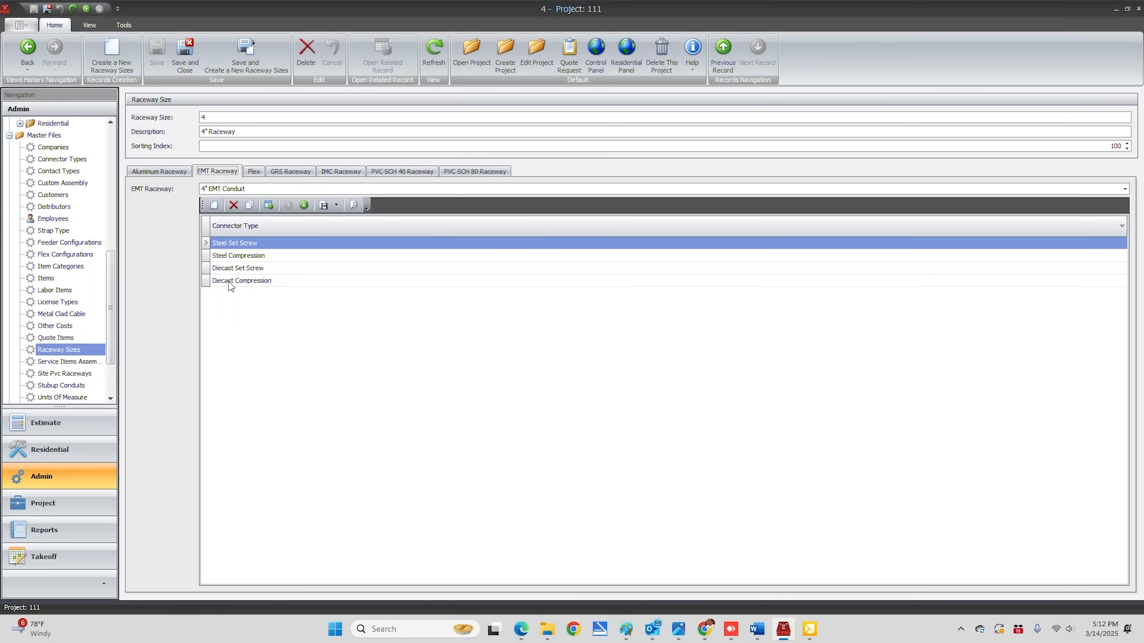
{"action": "double_click", "coordinate": [245, 242]}
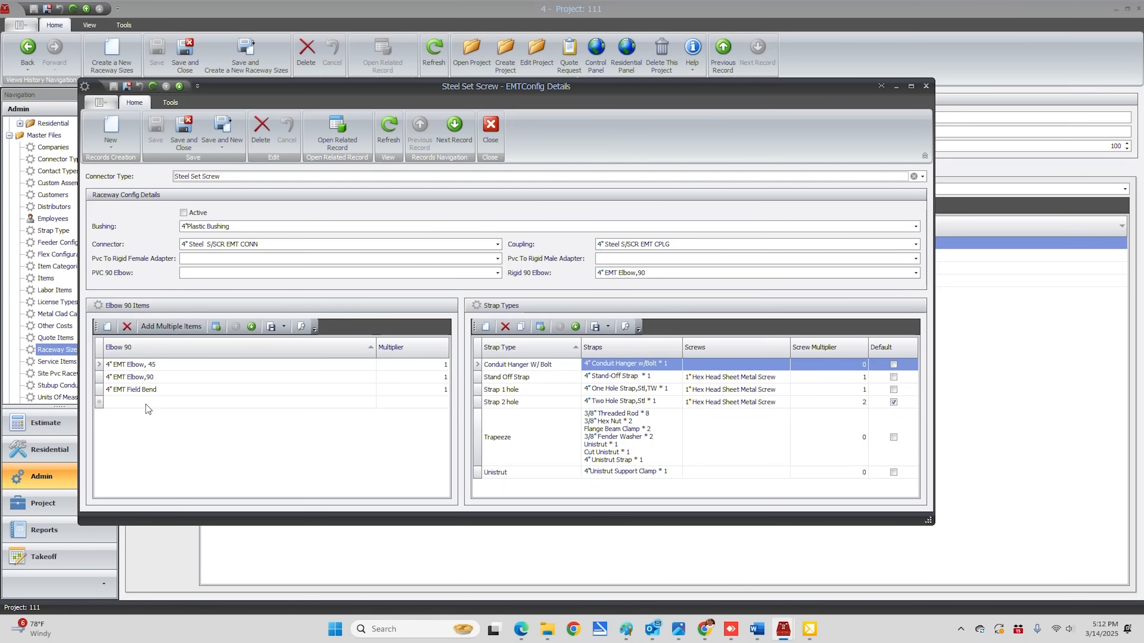
{"action": "left_click", "coordinate": [491, 128]}
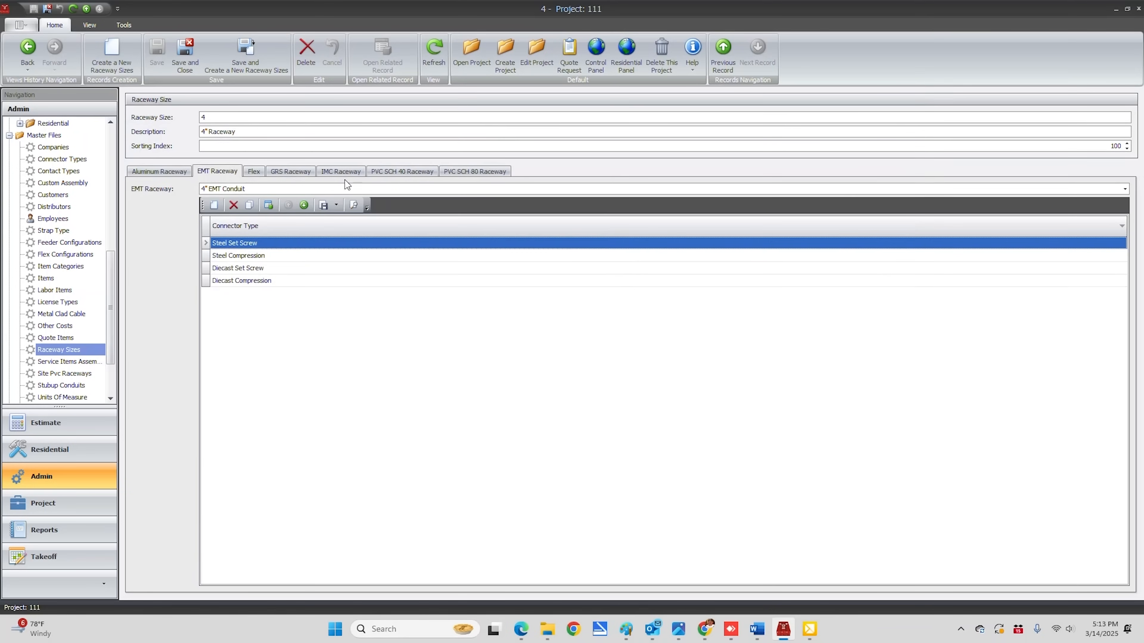
Step: Open the Male Adapter configuration of the 4" PVC SCH 40 raceway to examine its elbows and strap types
{"action": "left_click", "coordinate": [403, 173]}
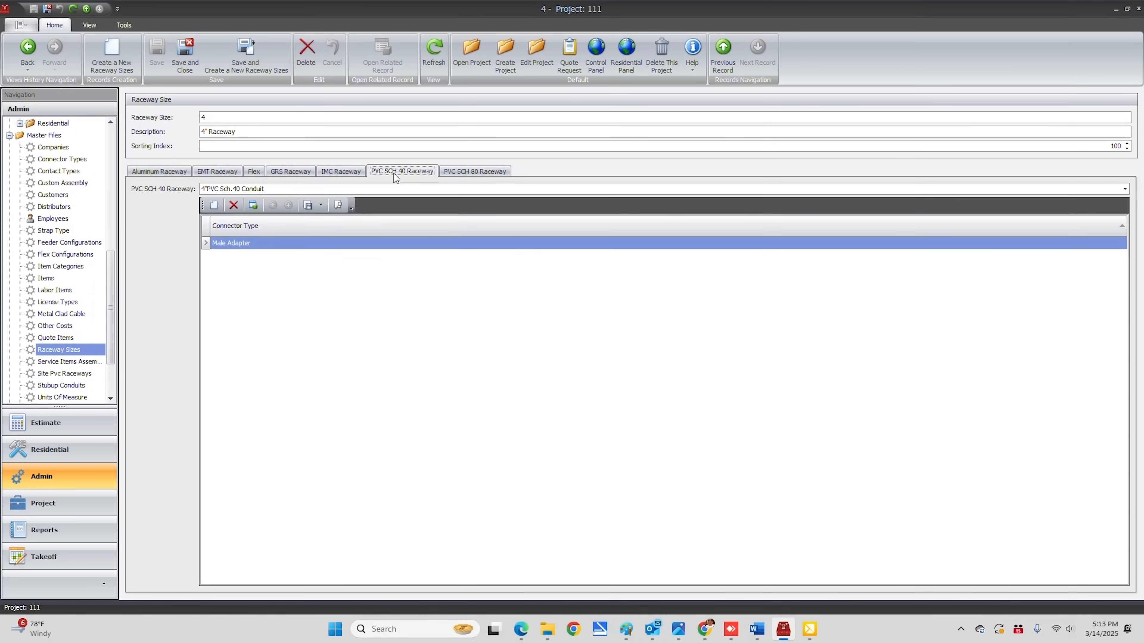
{"action": "left_click", "coordinate": [234, 243]}
{"action": "double_click", "coordinate": [232, 243]}
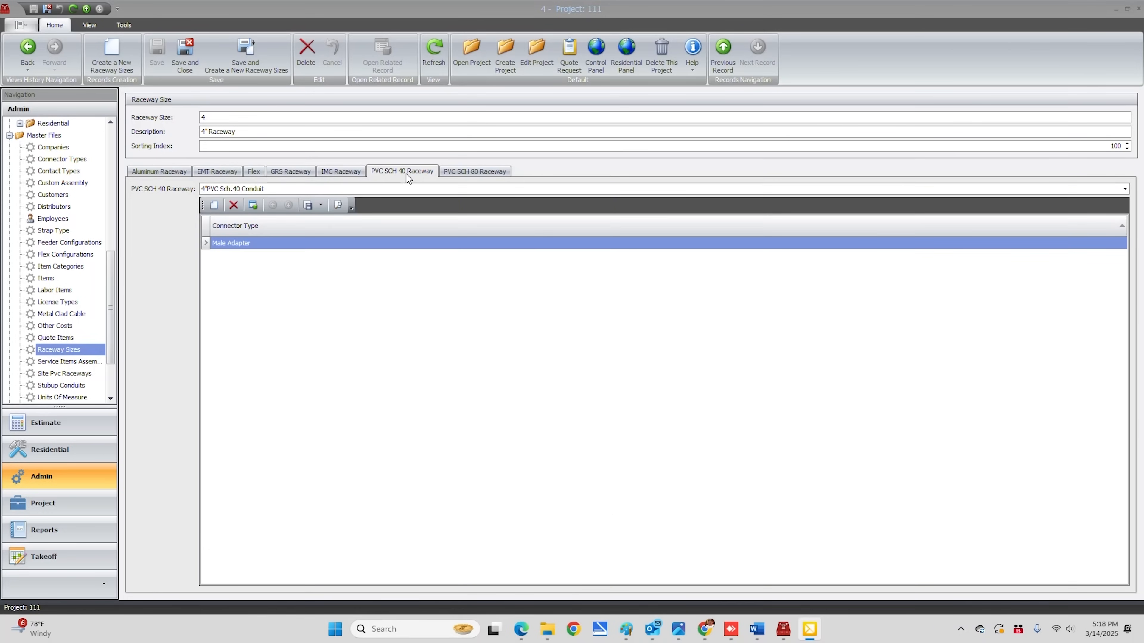
{"action": "double_click", "coordinate": [227, 243]}
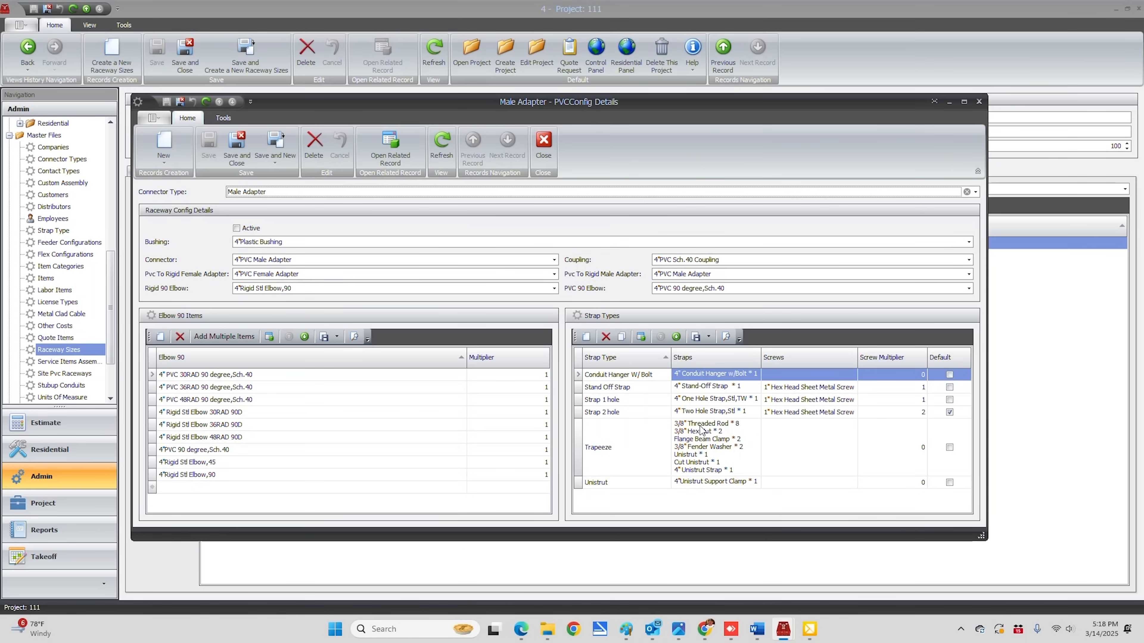
Step: Review the Trapeeze strap's items and the Trapeze HGR category for adding multiple items, then save and close the strap configuration
{"action": "left_click", "coordinate": [654, 439]}
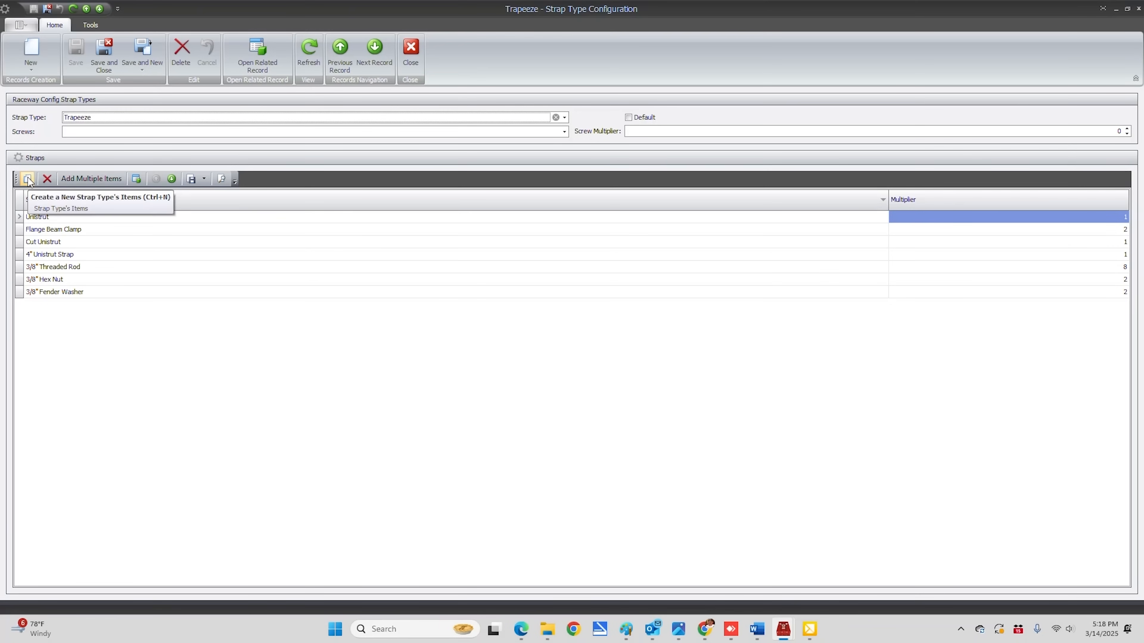
{"action": "left_click", "coordinate": [87, 177]}
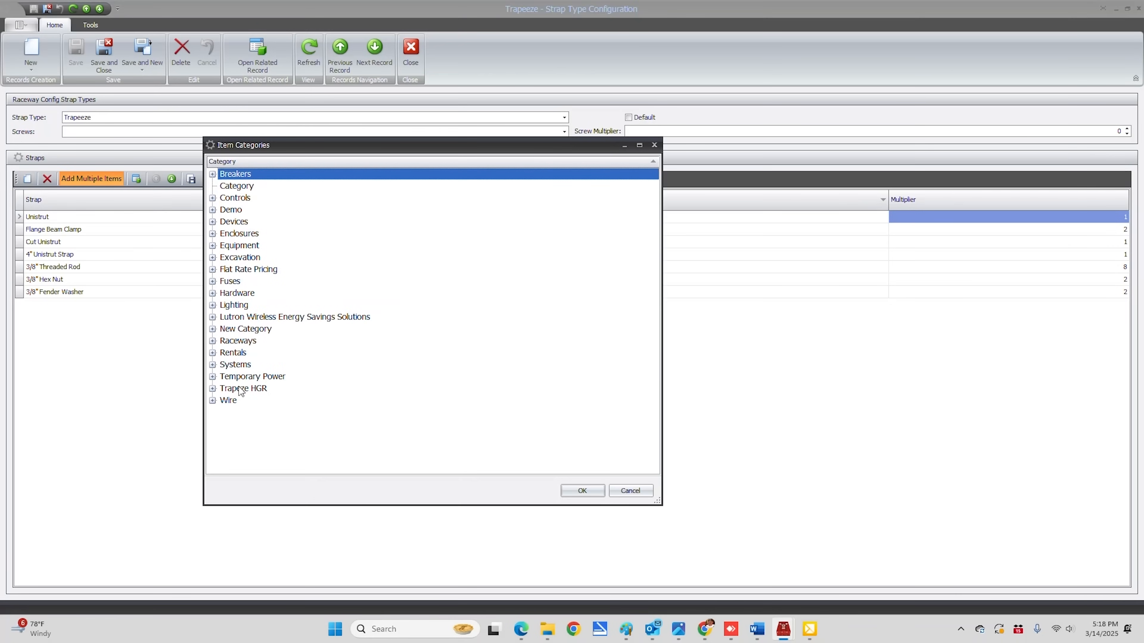
{"action": "left_click", "coordinate": [213, 388]}
{"action": "left_click", "coordinate": [655, 145]}
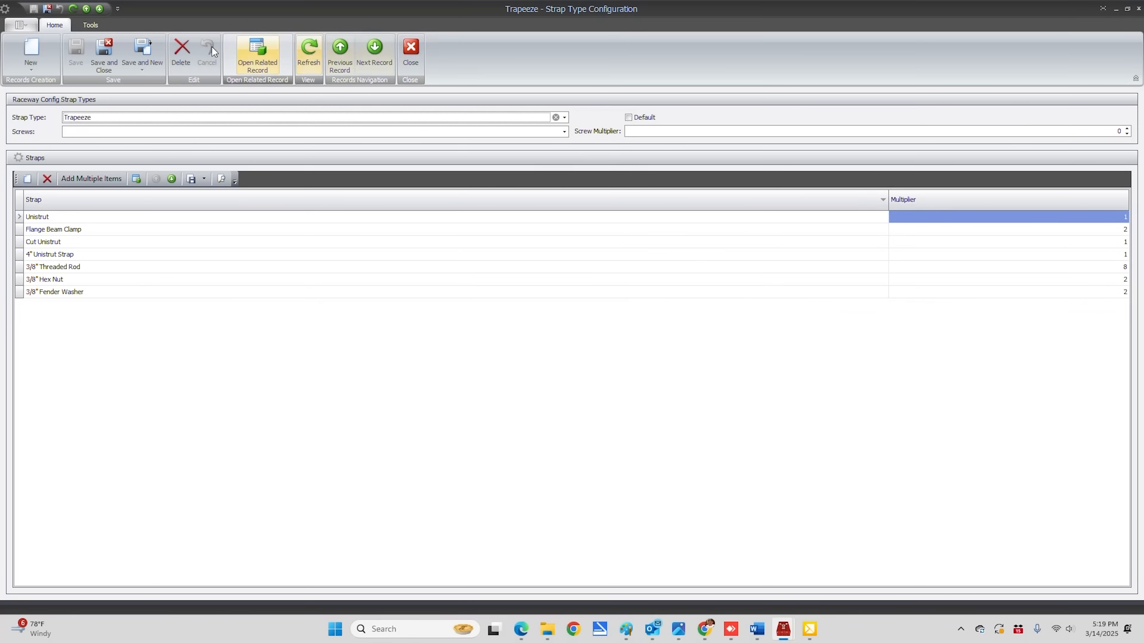
{"action": "left_click", "coordinate": [104, 55]}
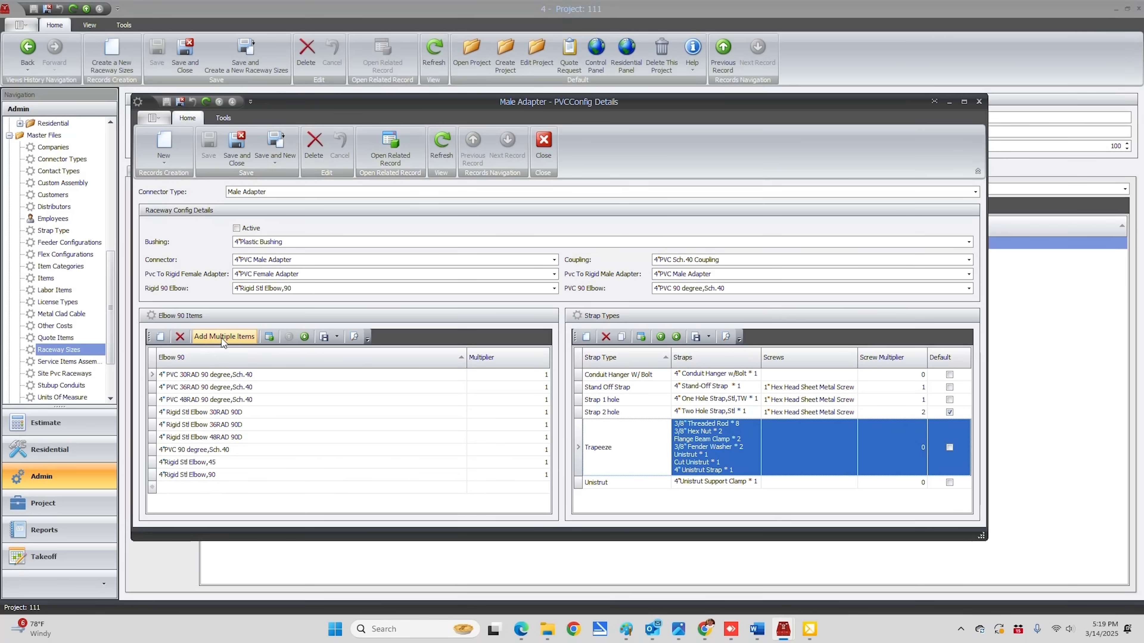
Step: Start a new Elbow 90 item for the Male Adapter, search the items for FIELD BEND with and without pvc, and discard the entry
{"action": "left_click", "coordinate": [161, 337]}
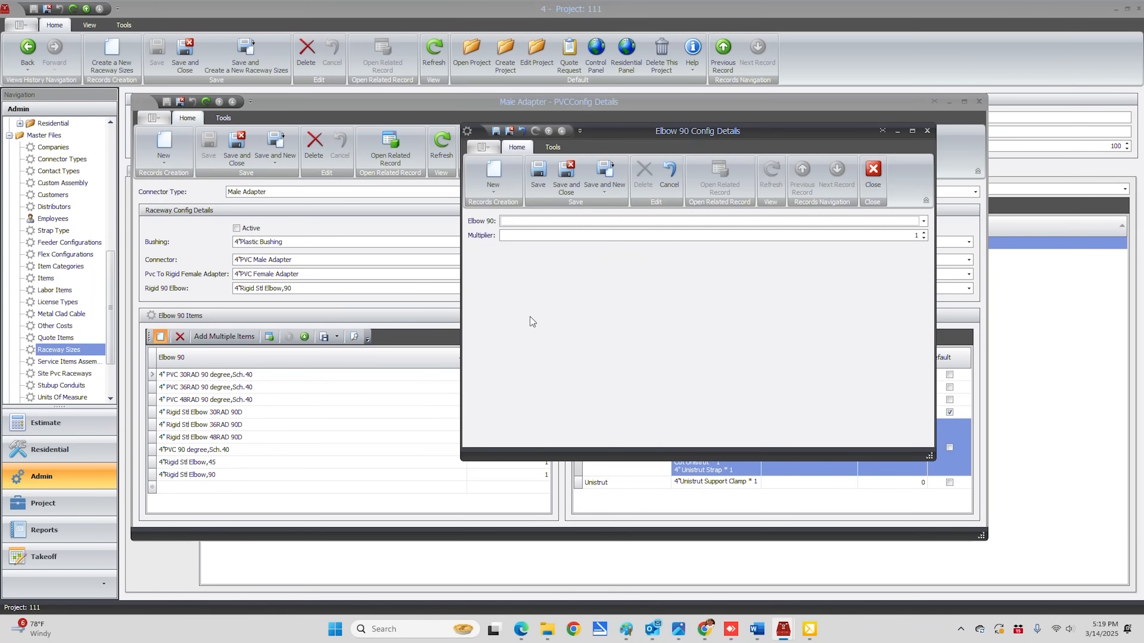
{"action": "left_click", "coordinate": [527, 222]}
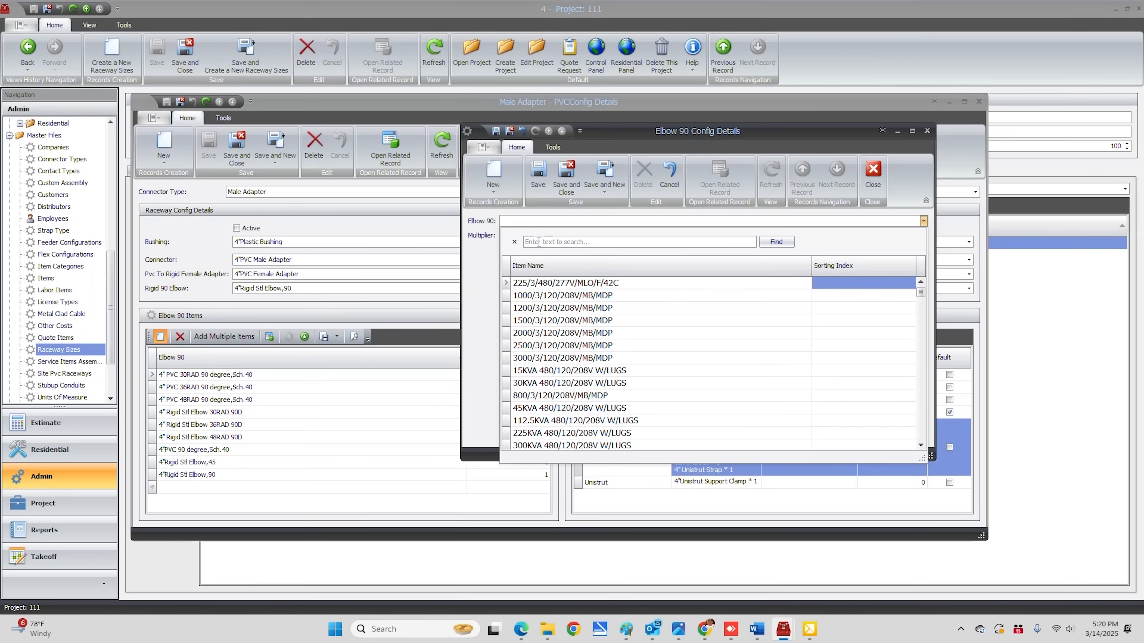
{"action": "type", "text": "FIELD BENDpvc"}
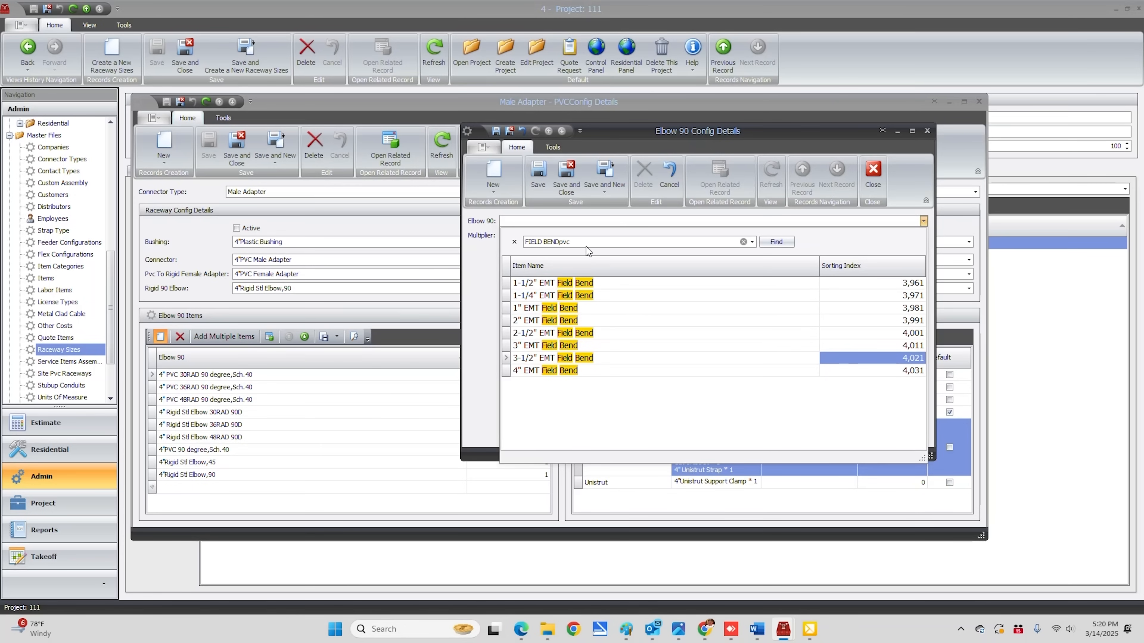
{"action": "left_click", "coordinate": [560, 242]}
{"action": "left_click", "coordinate": [782, 242]}
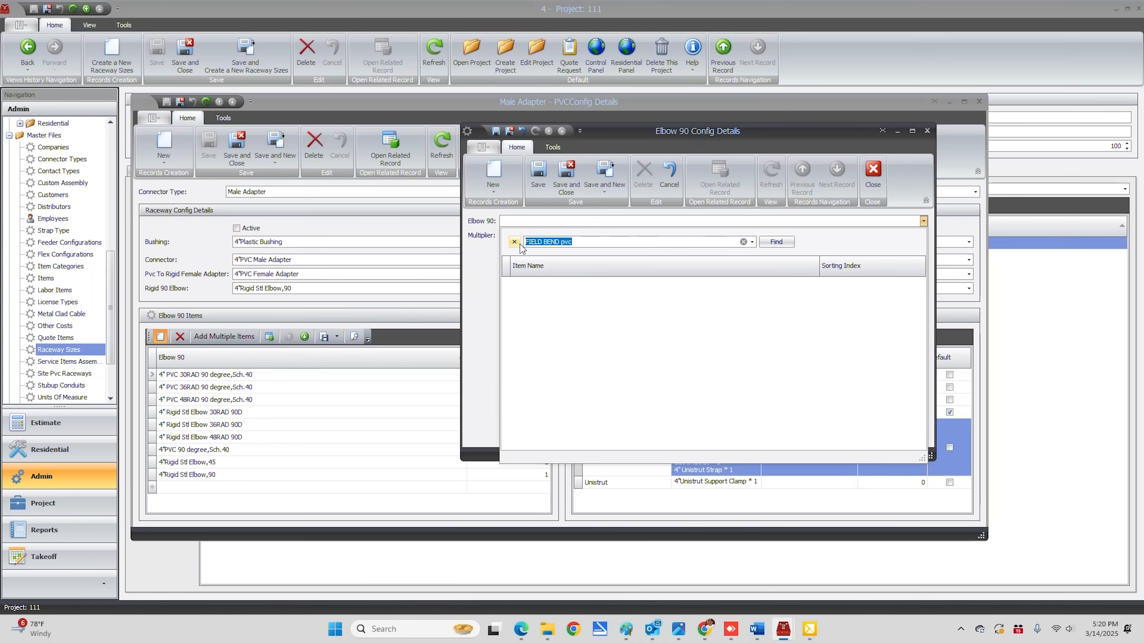
{"action": "left_click", "coordinate": [583, 240]}
{"action": "key", "text": "BackSpace"}
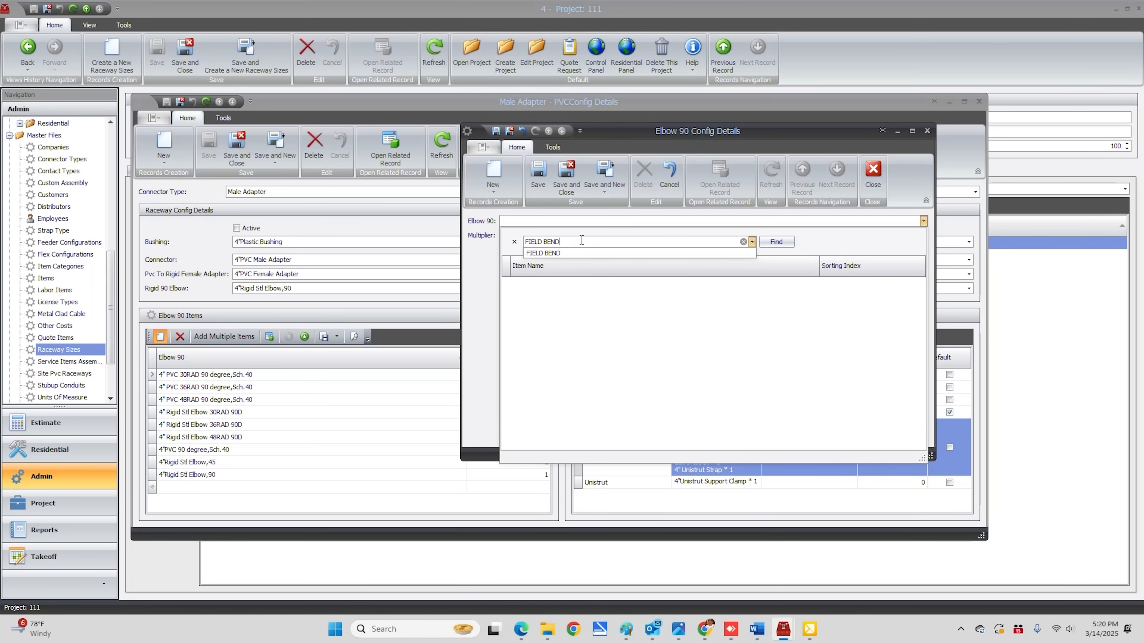
{"action": "key", "text": "Return"}
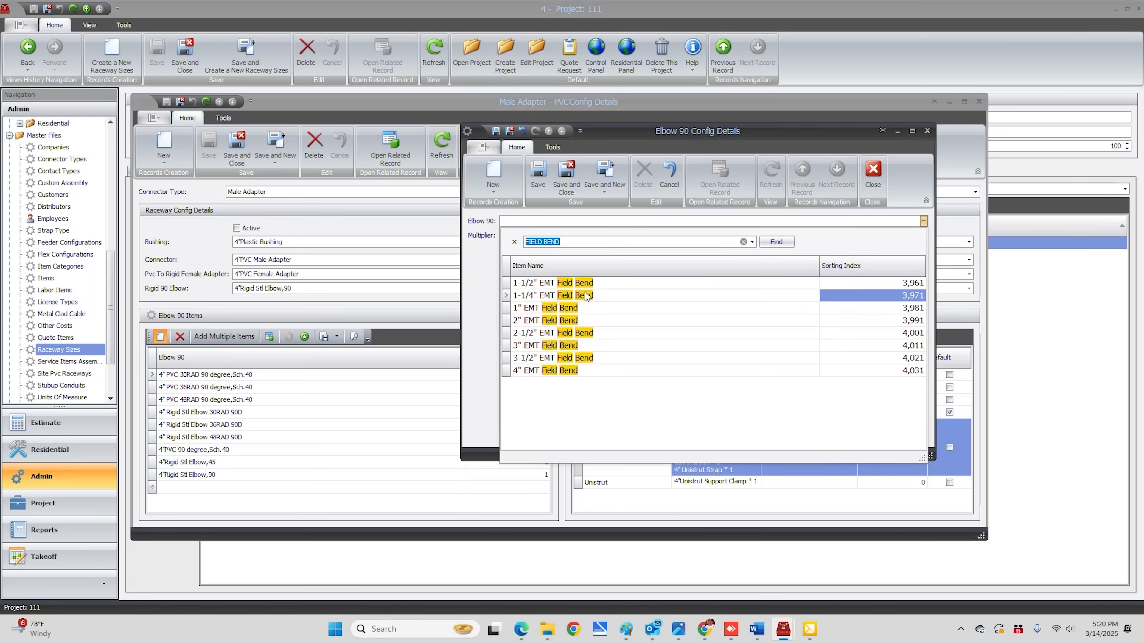
{"action": "left_click", "coordinate": [553, 371]}
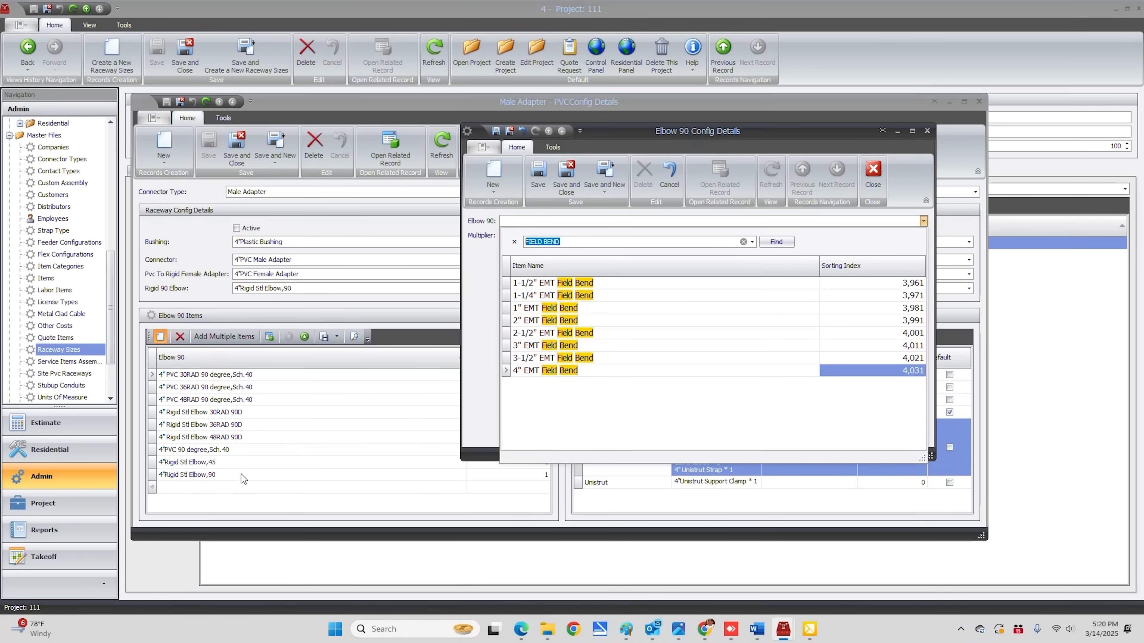
{"action": "left_click", "coordinate": [874, 172]}
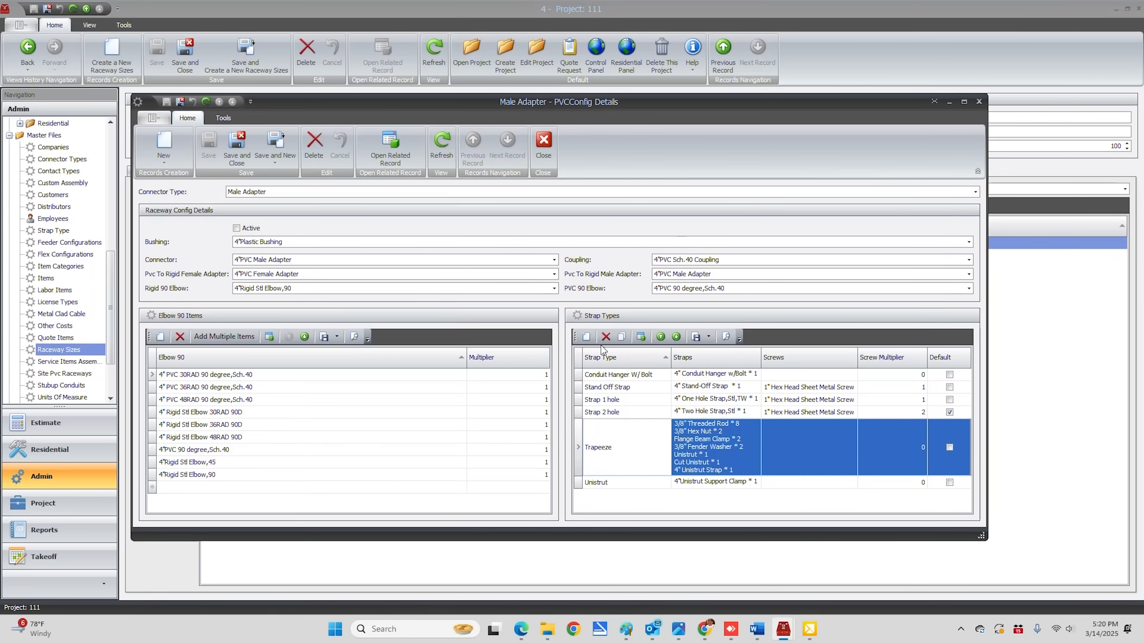
Step: Start a new strap type for the Male Adapter, review the available strap types and close the entry without saving
{"action": "left_click", "coordinate": [586, 336]}
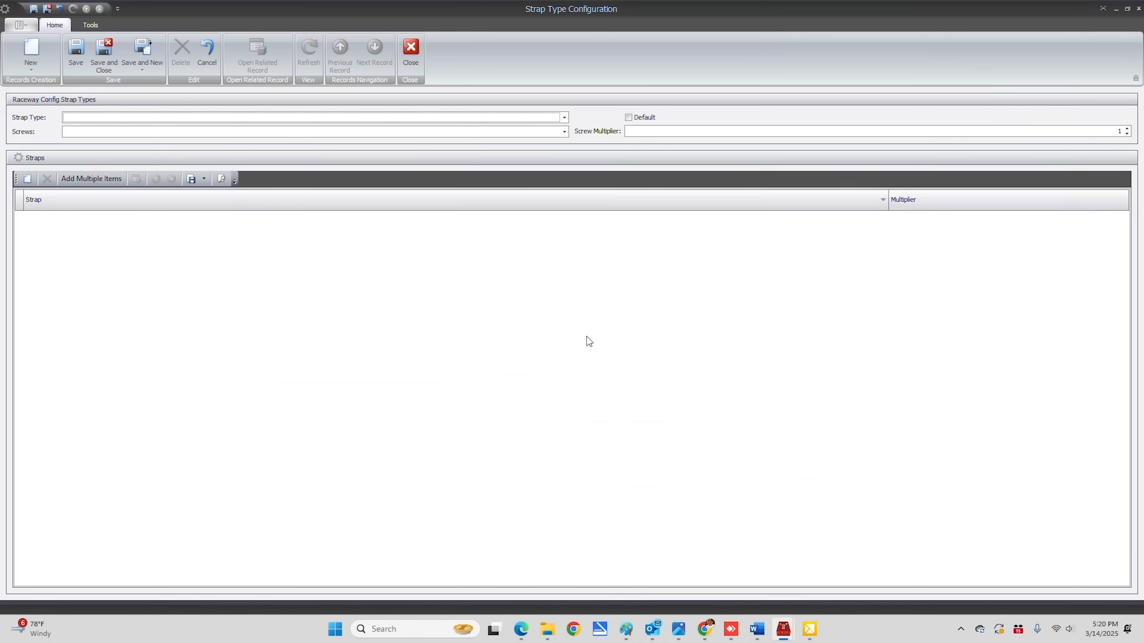
{"action": "left_click", "coordinate": [79, 121]}
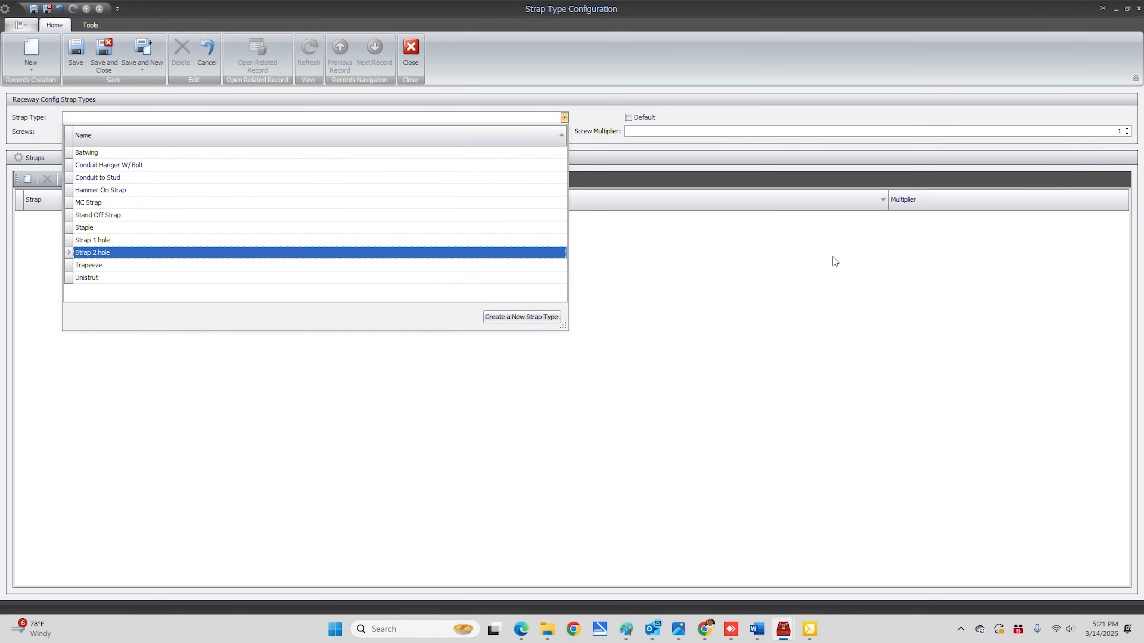
{"action": "left_click", "coordinate": [807, 272]}
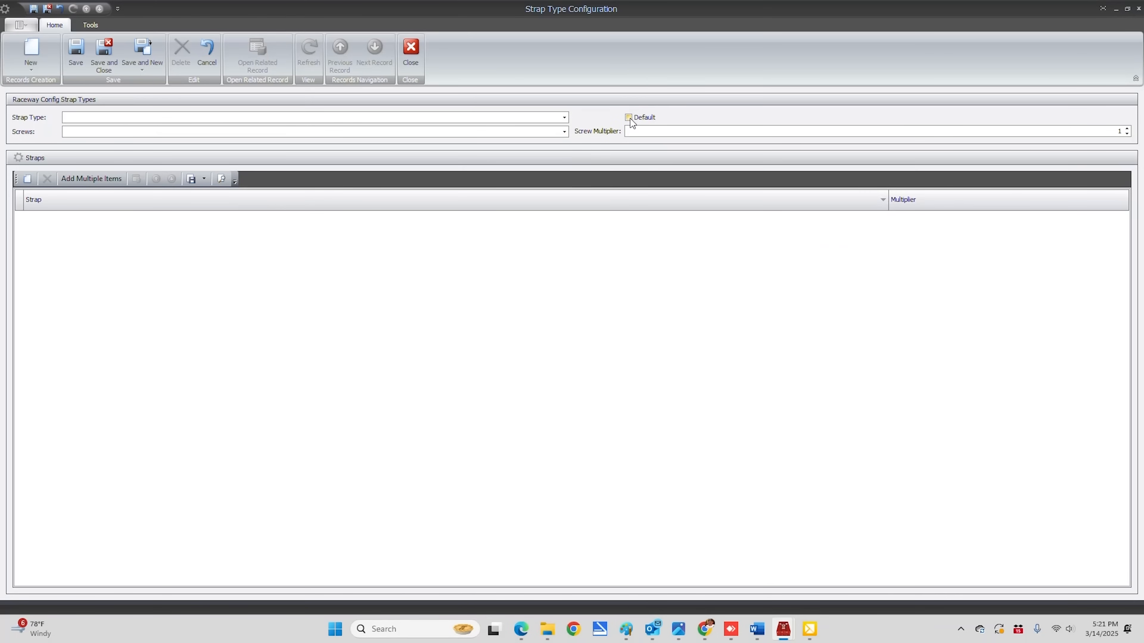
{"action": "left_click", "coordinate": [410, 50]}
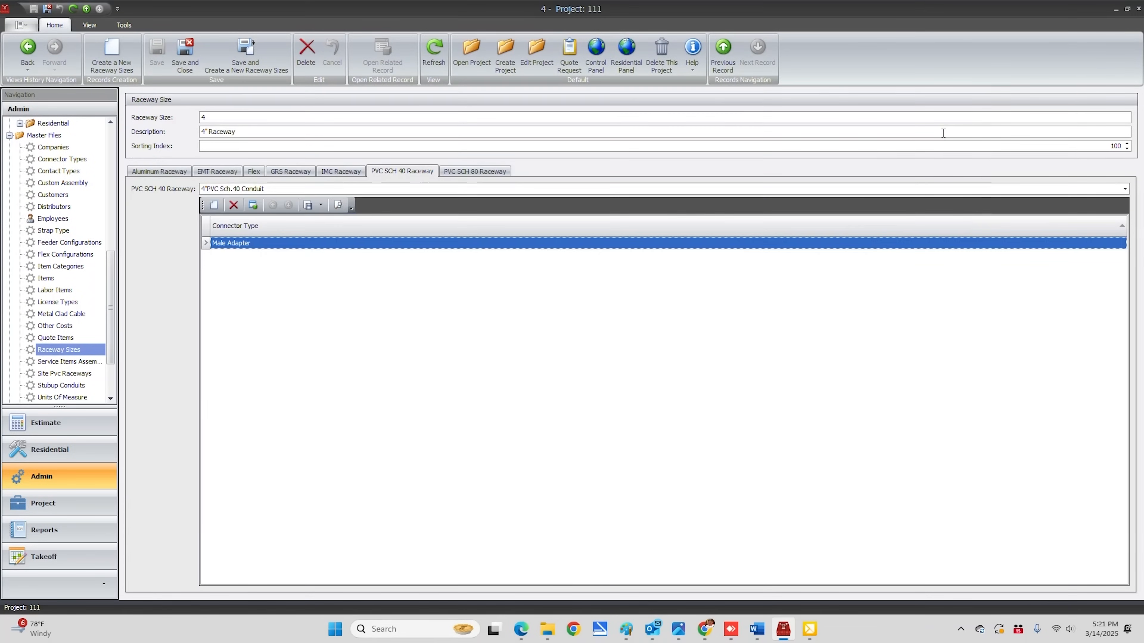
Step: Save and close the 4" raceway size record
{"action": "left_click", "coordinate": [979, 102]}
{"action": "left_click", "coordinate": [186, 50]}
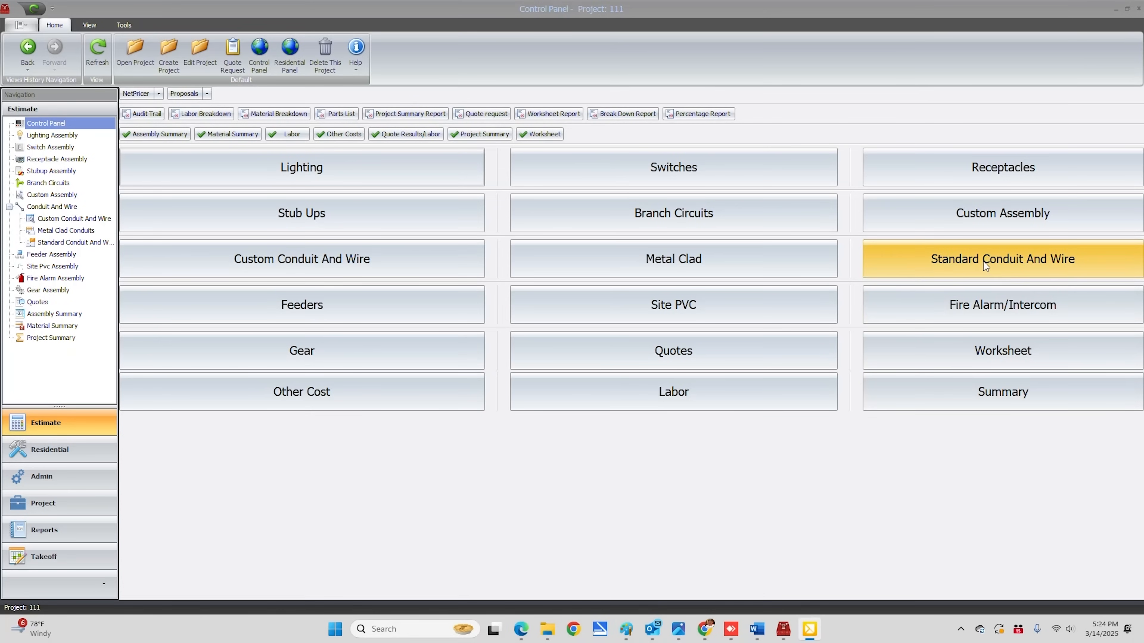
Step: Create a new Standard Conduit And Wire assembly and choose the #10 3/4" 4H4N1G wire configuration for its first item
{"action": "left_click", "coordinate": [982, 261]}
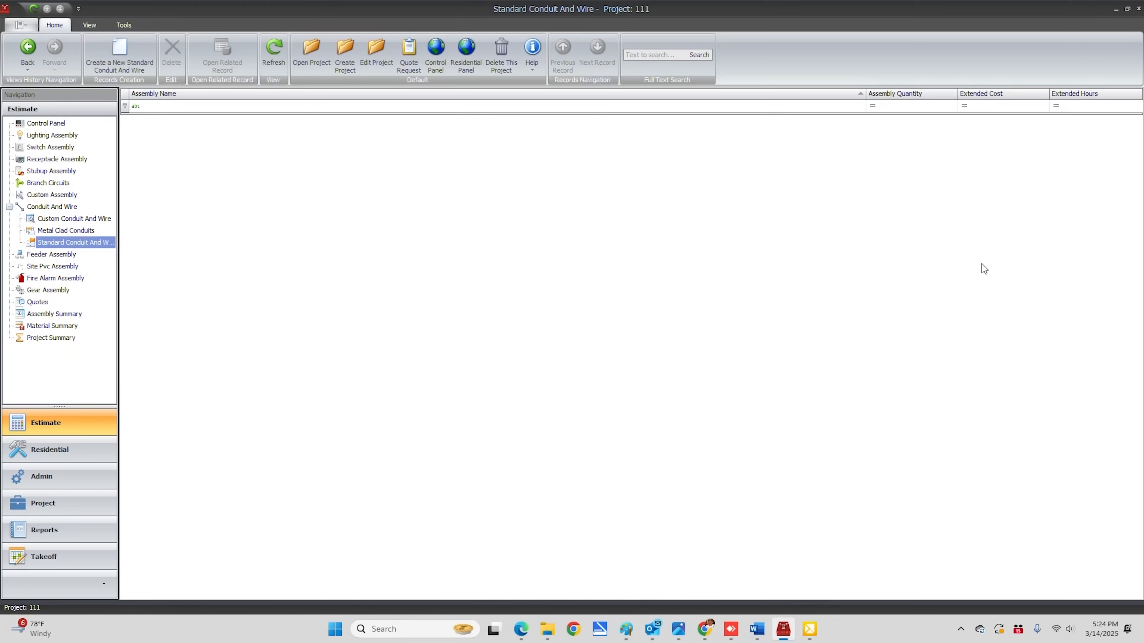
{"action": "left_click", "coordinate": [123, 53]}
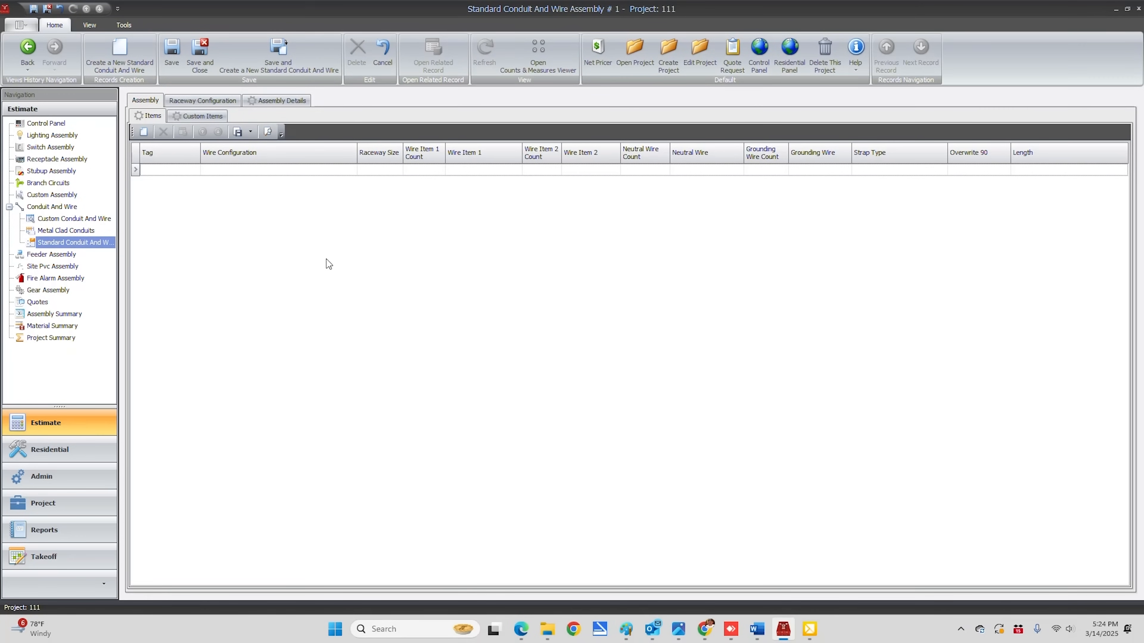
{"action": "left_click", "coordinate": [283, 171]}
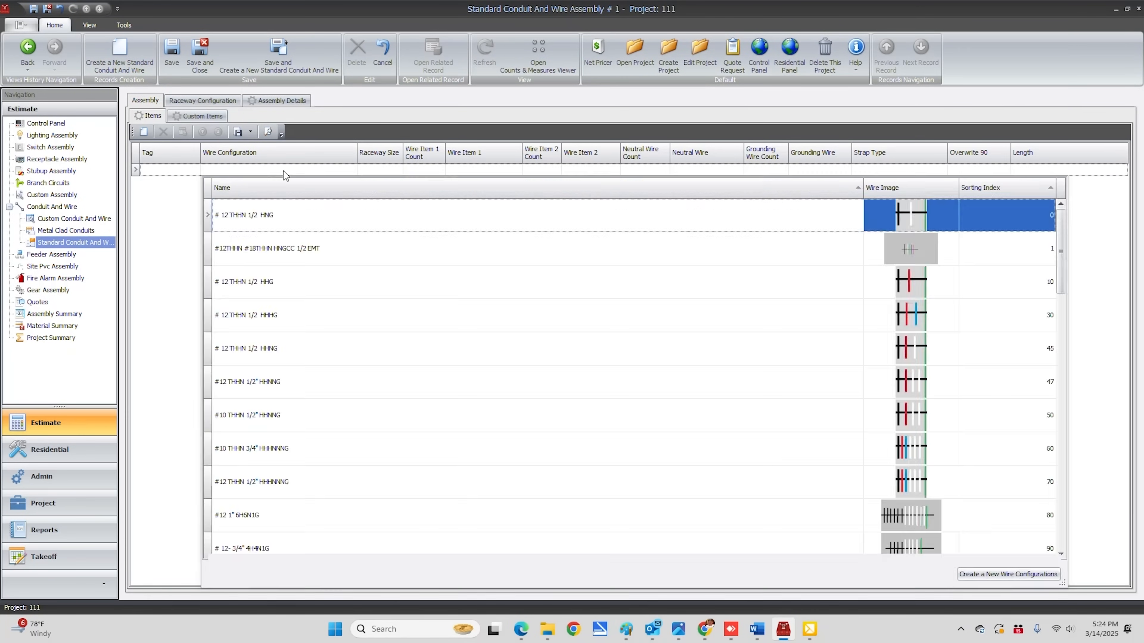
{"action": "left_click", "coordinate": [283, 171]}
{"action": "left_click", "coordinate": [284, 172]}
{"action": "scroll", "coordinate": [342, 293], "scroll_direction": "down", "scroll_amount": 8}
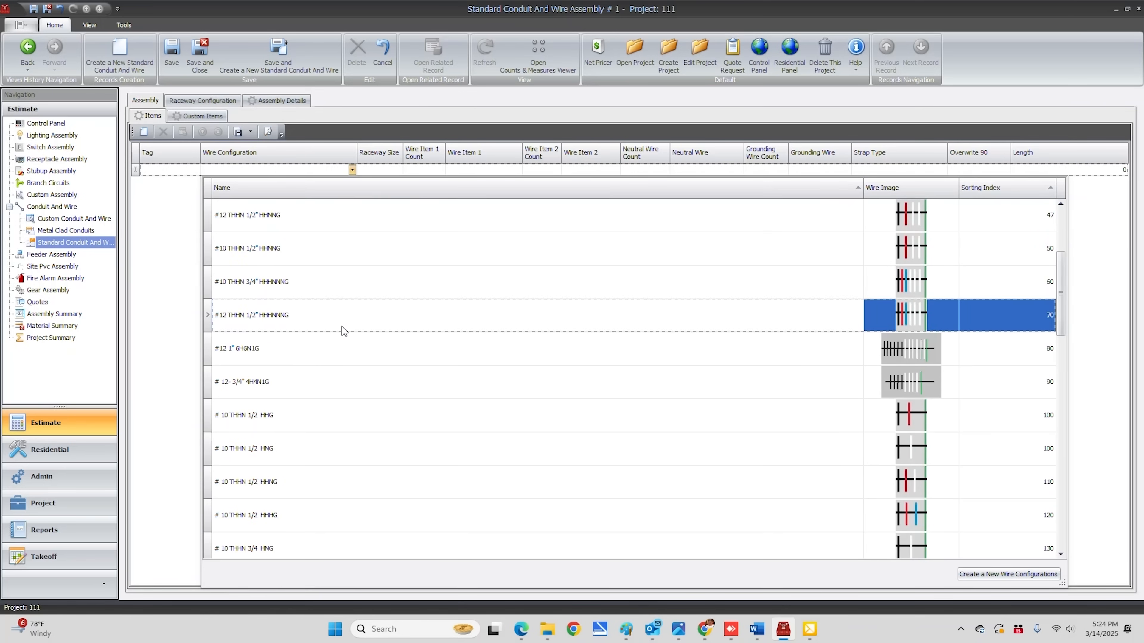
{"action": "scroll", "coordinate": [343, 453], "scroll_direction": "down", "scroll_amount": 3}
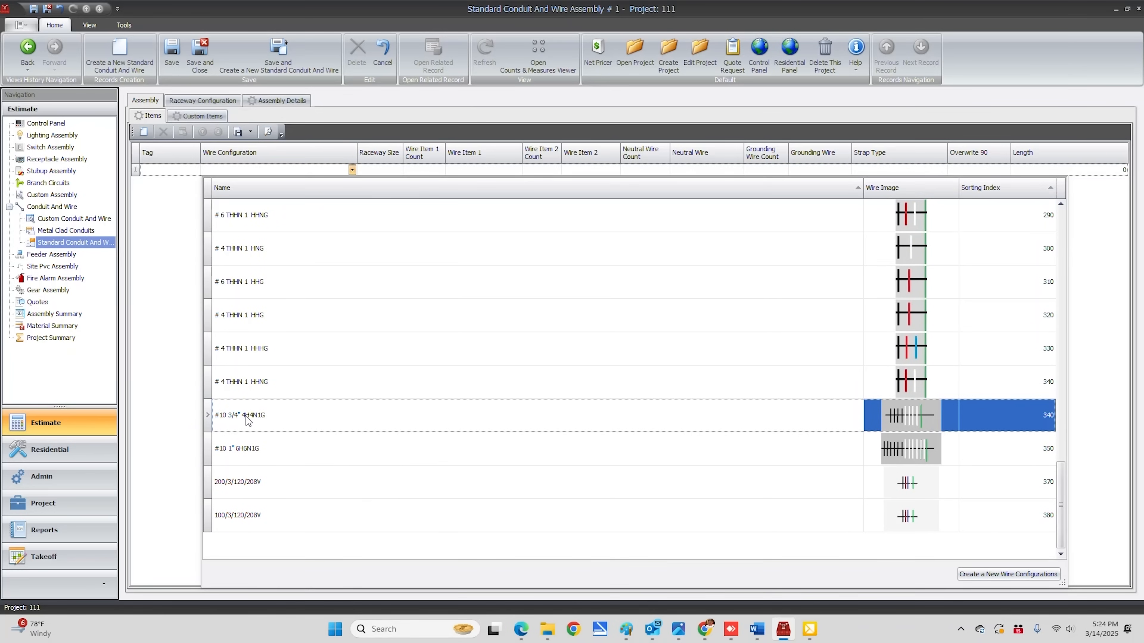
{"action": "left_click", "coordinate": [278, 417]}
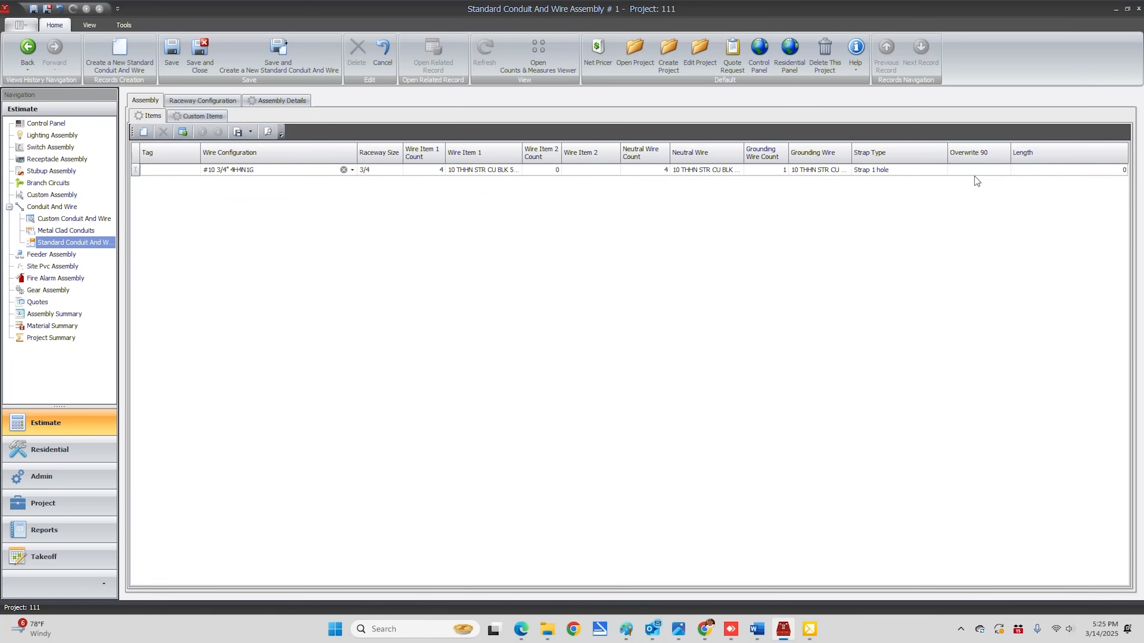
Step: Set the #10 3/4" 4H4N1G item's length to 100 and review the strap types offered for it
{"action": "left_click", "coordinate": [1056, 173]}
{"action": "type", "text": "100"}
{"action": "key", "text": "Return"}
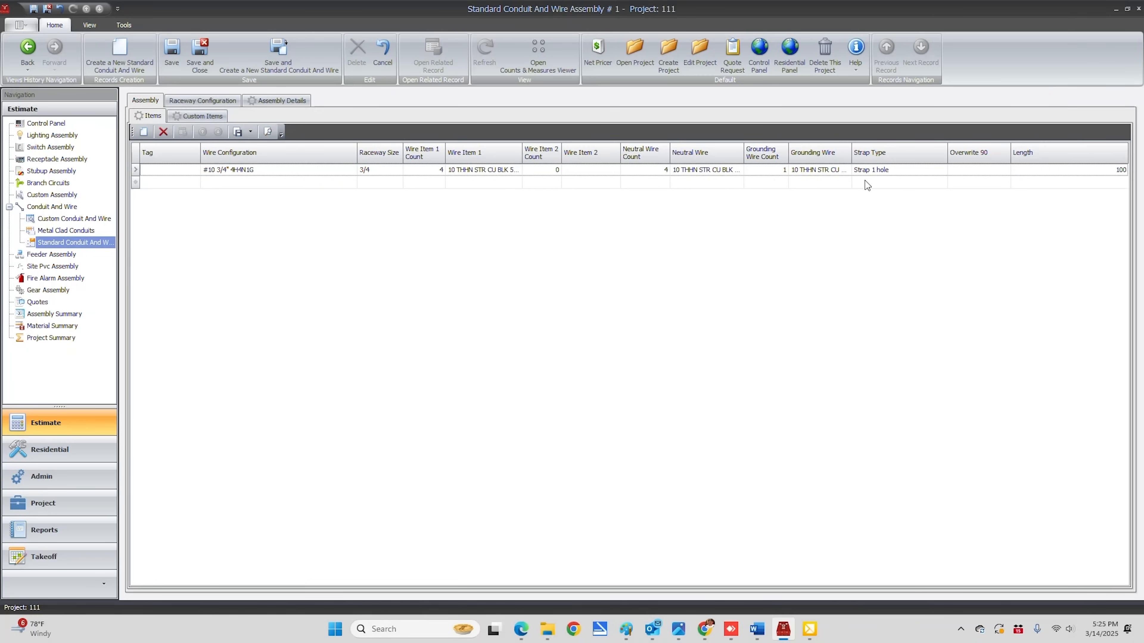
{"action": "left_click", "coordinate": [913, 171]}
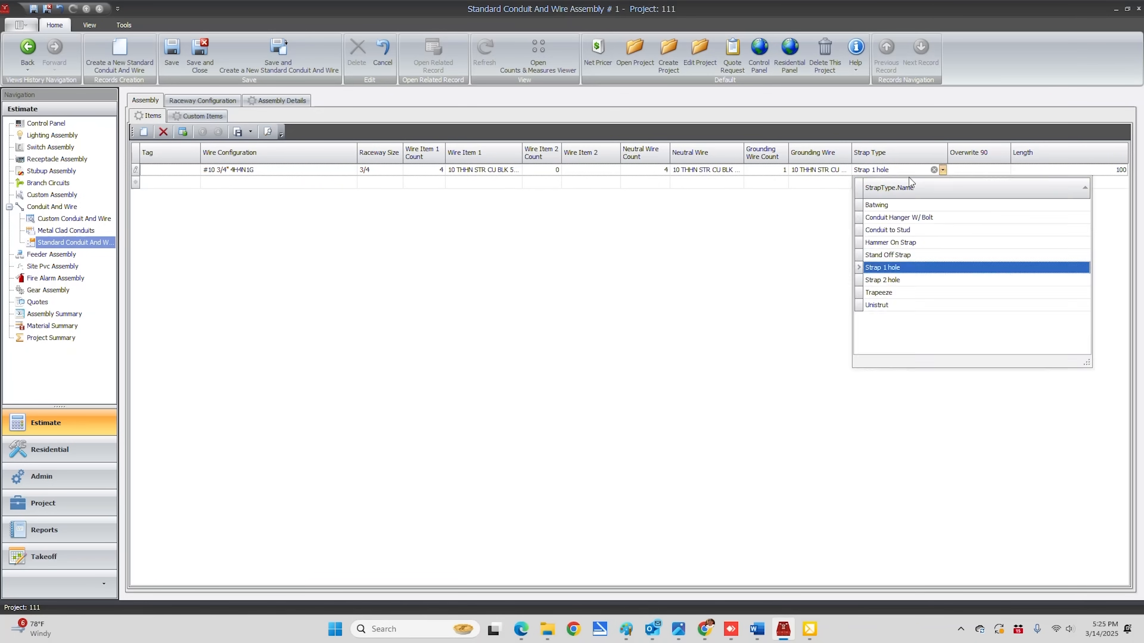
{"action": "left_click", "coordinate": [820, 264]}
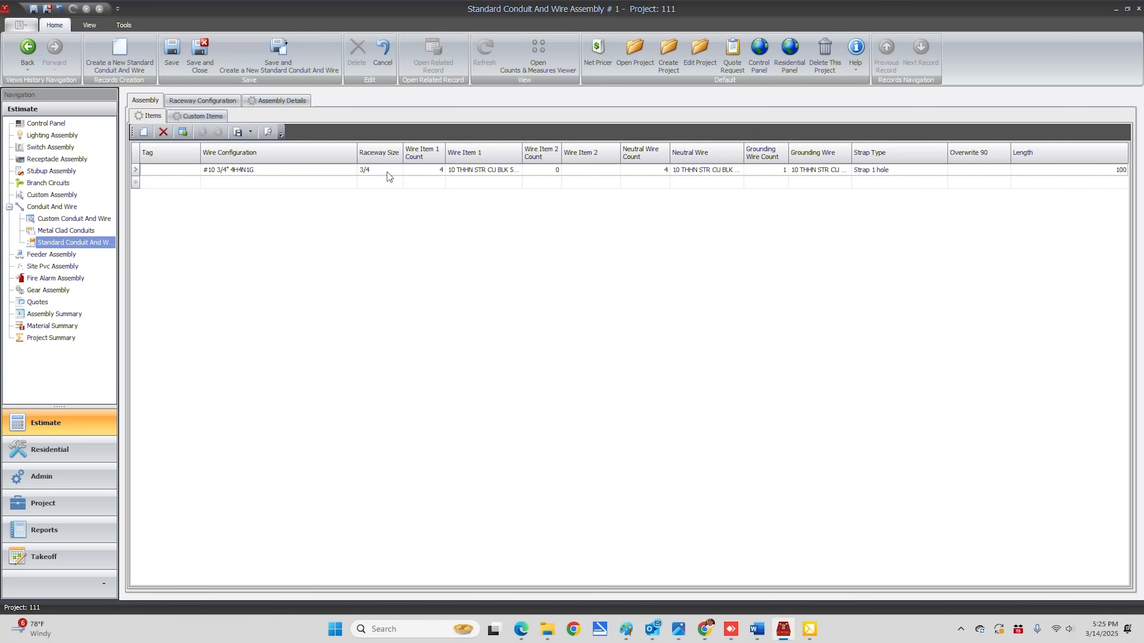
Step: Add a second item to the assembly with the 200/3/120/208V wire configuration and a length of 100
{"action": "left_click", "coordinate": [228, 185]}
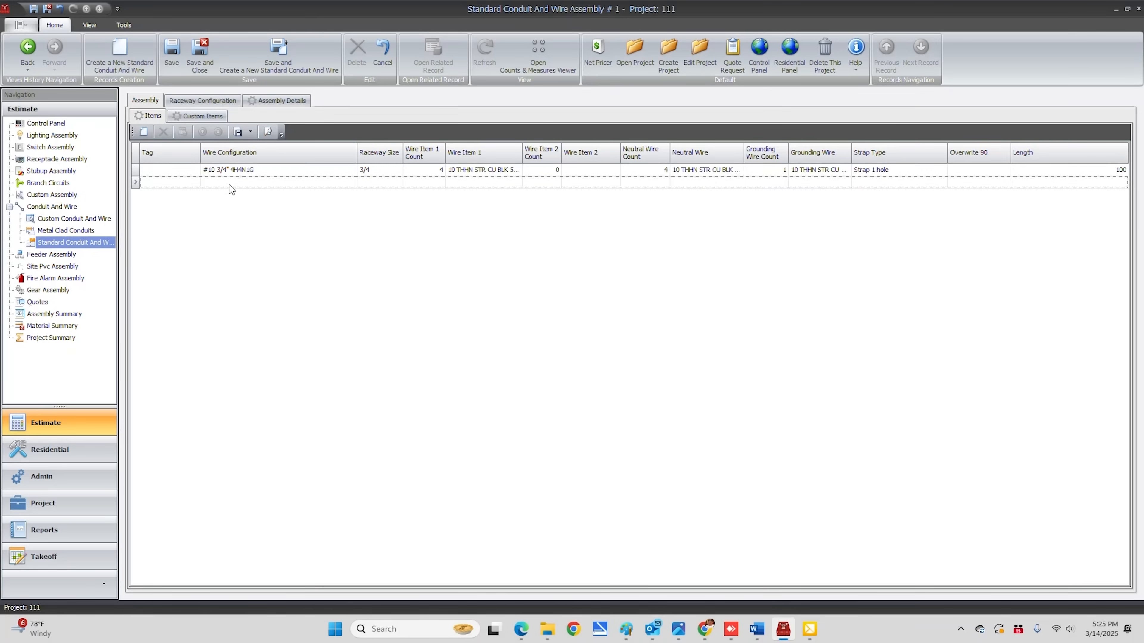
{"action": "left_click", "coordinate": [228, 186]}
{"action": "scroll", "coordinate": [309, 414], "scroll_direction": "down", "scroll_amount": 10}
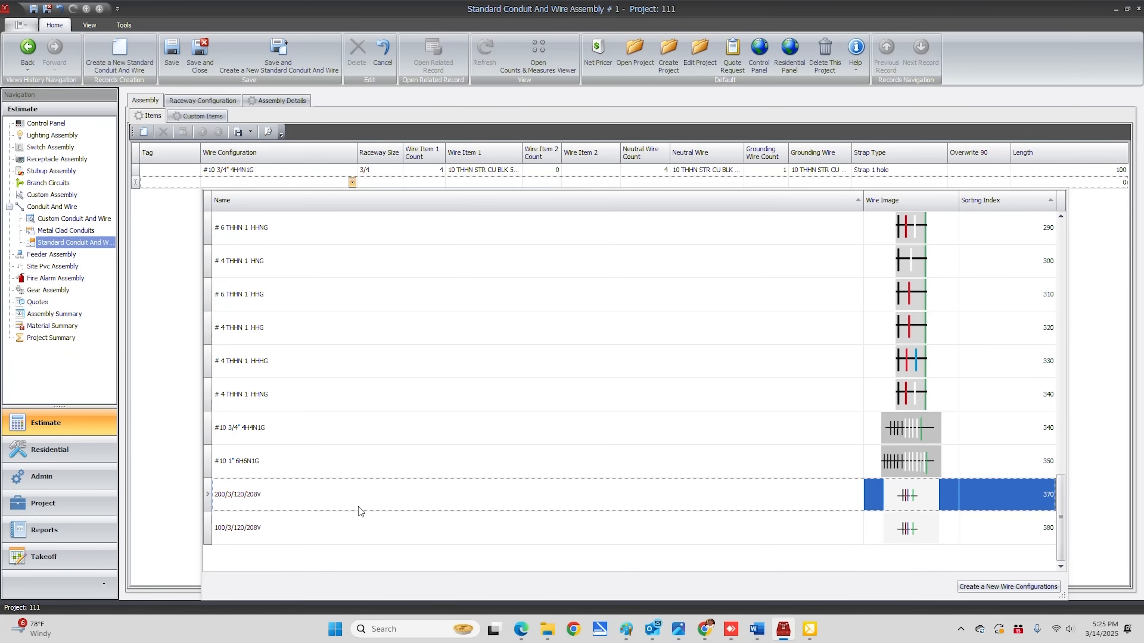
{"action": "left_click", "coordinate": [260, 496]}
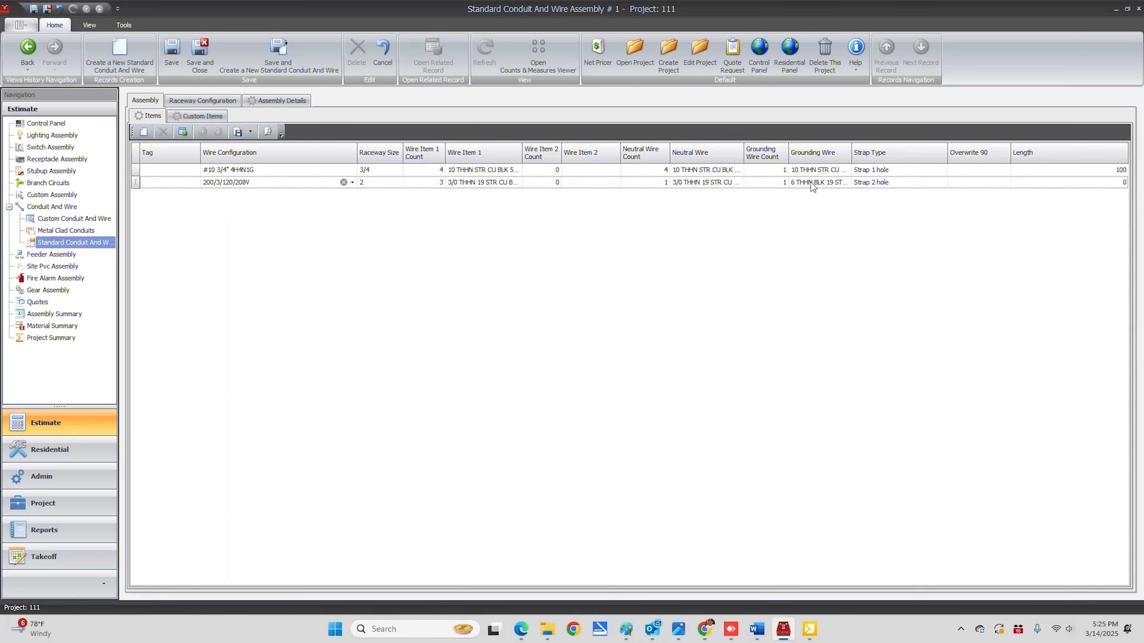
{"action": "left_click", "coordinate": [1069, 183]}
{"action": "type", "text": "100."}
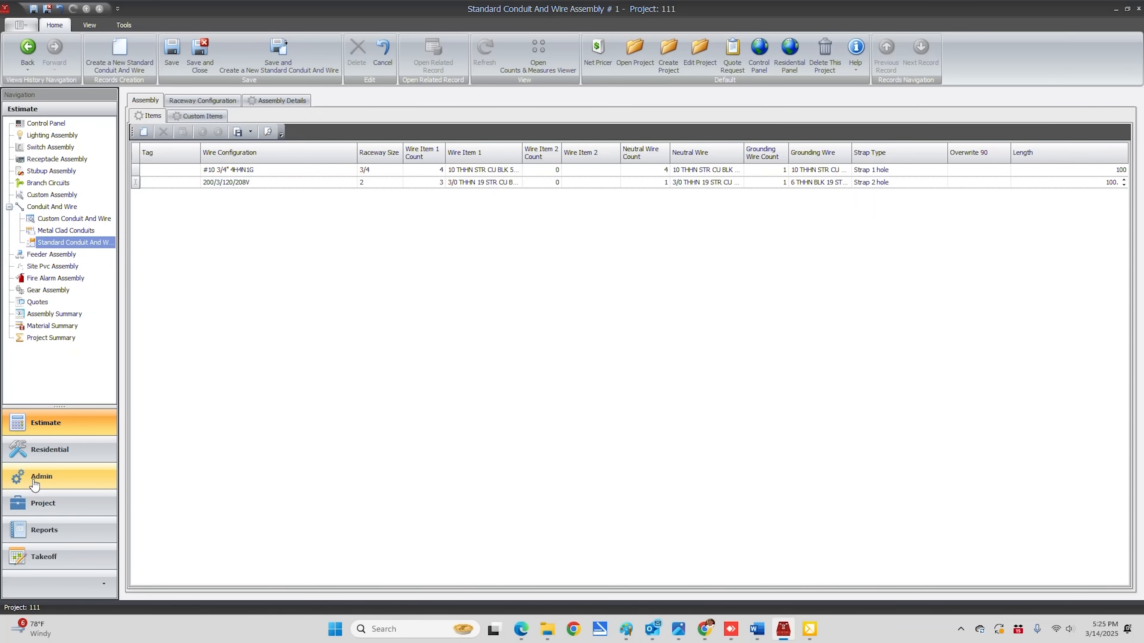
Step: Open the Wire Configurations master file, discarding the unsaved assembly, and examine how each configuration defines its raceway size and wires
{"action": "left_click", "coordinate": [39, 481]}
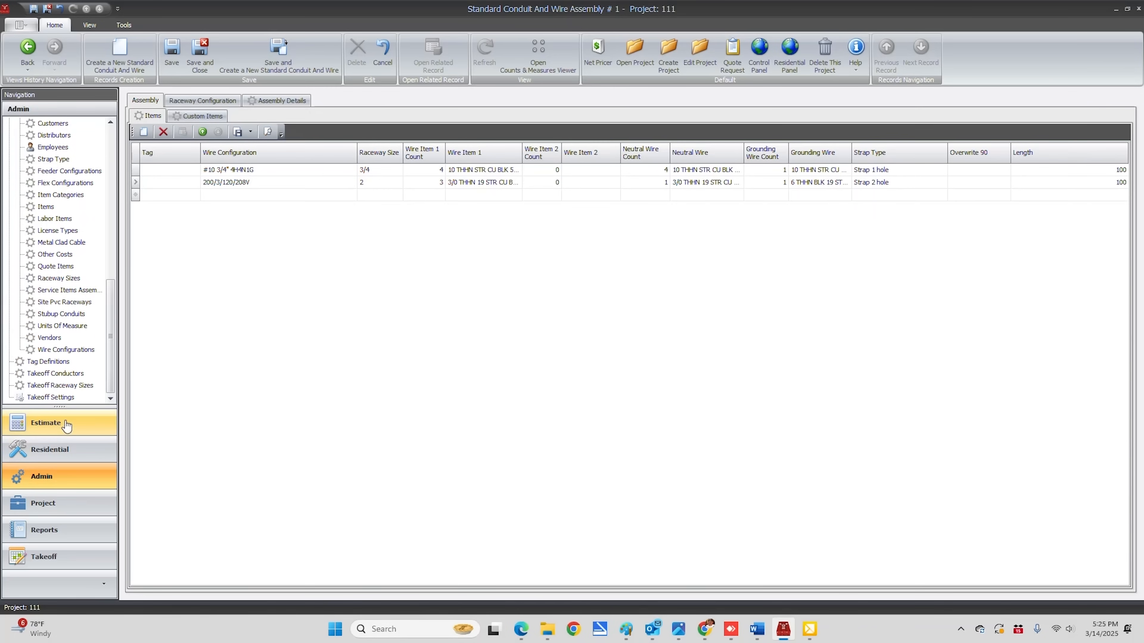
{"action": "left_click", "coordinate": [72, 350]}
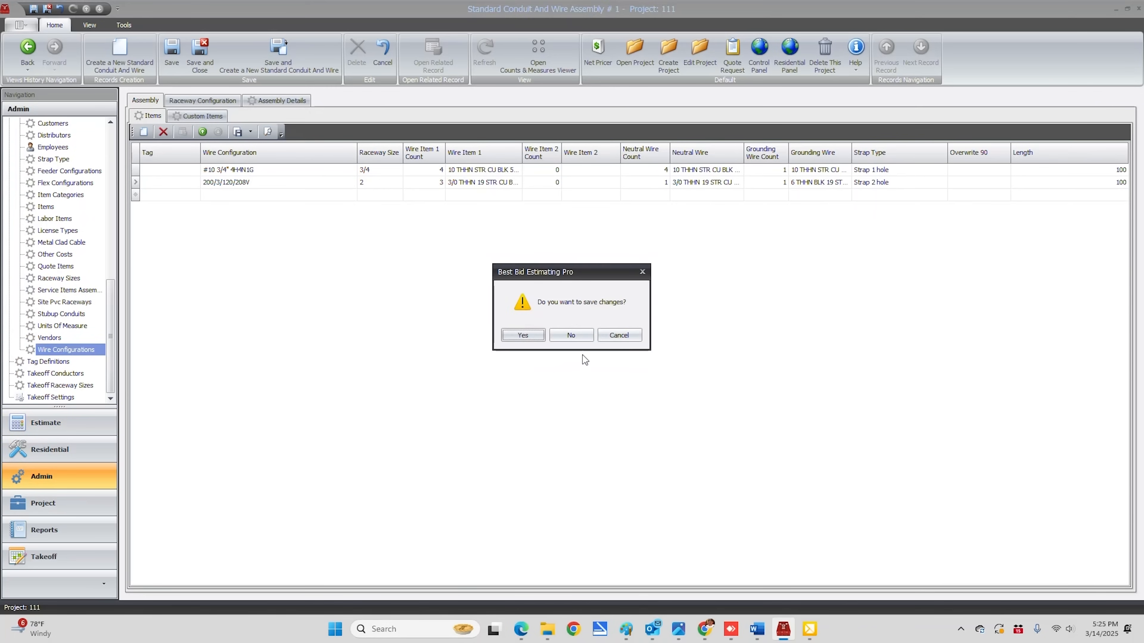
{"action": "left_click", "coordinate": [571, 337]}
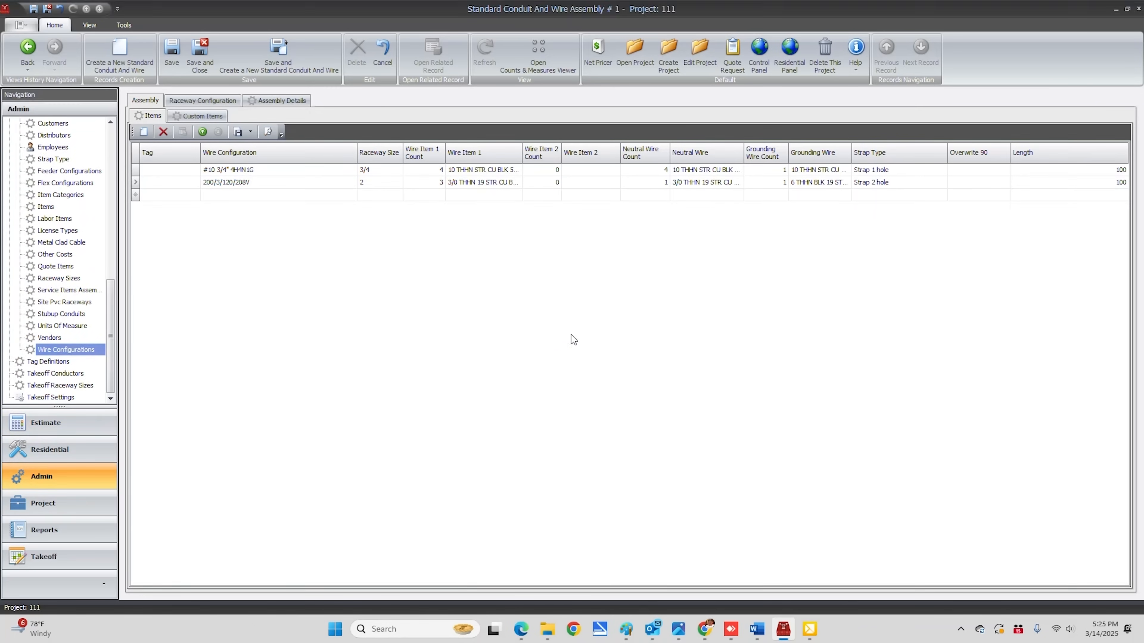
{"action": "scroll", "coordinate": [615, 349], "scroll_direction": "down", "scroll_amount": 10}
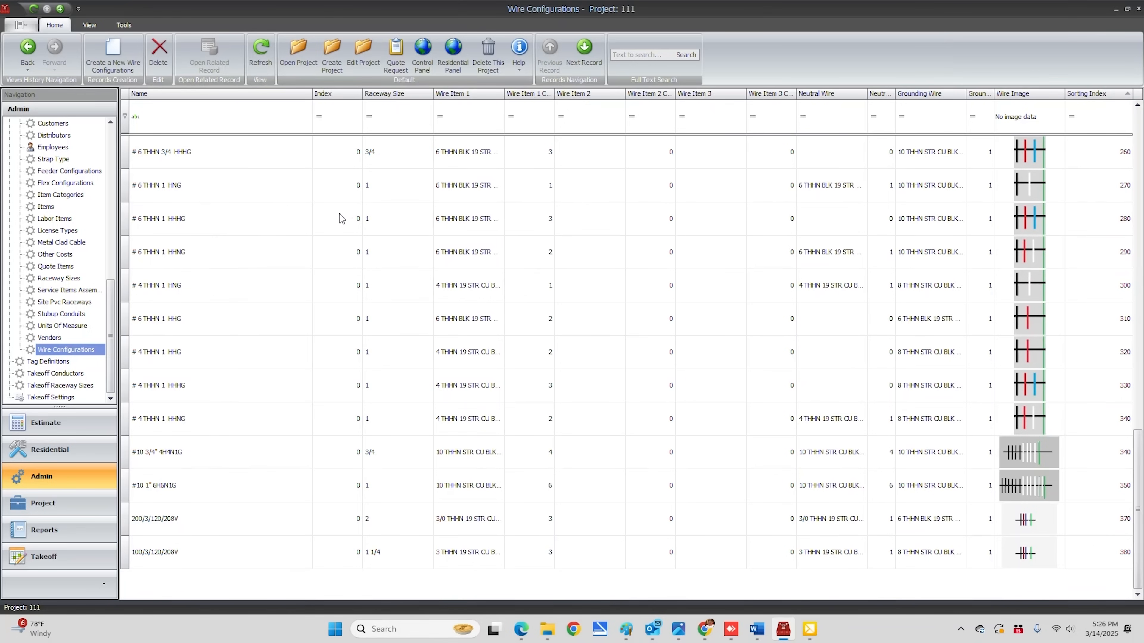
Step: Start a new wire configuration to review its fields, then discard it and return to the Standard Conduit And Wire list
{"action": "left_click", "coordinate": [119, 46]}
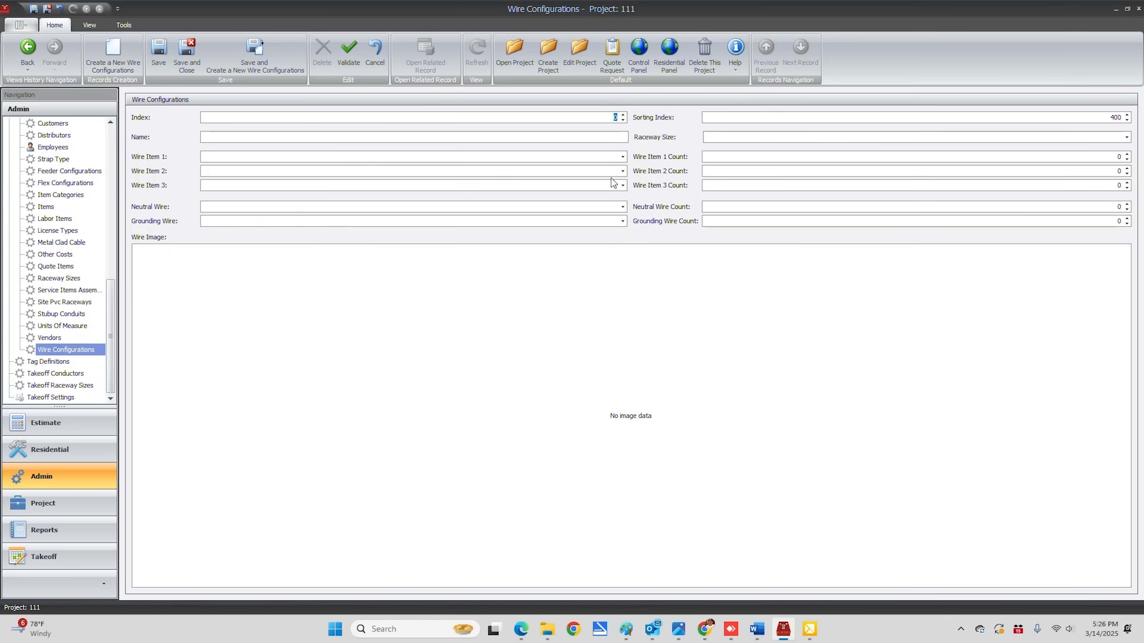
{"action": "left_click", "coordinate": [28, 48]}
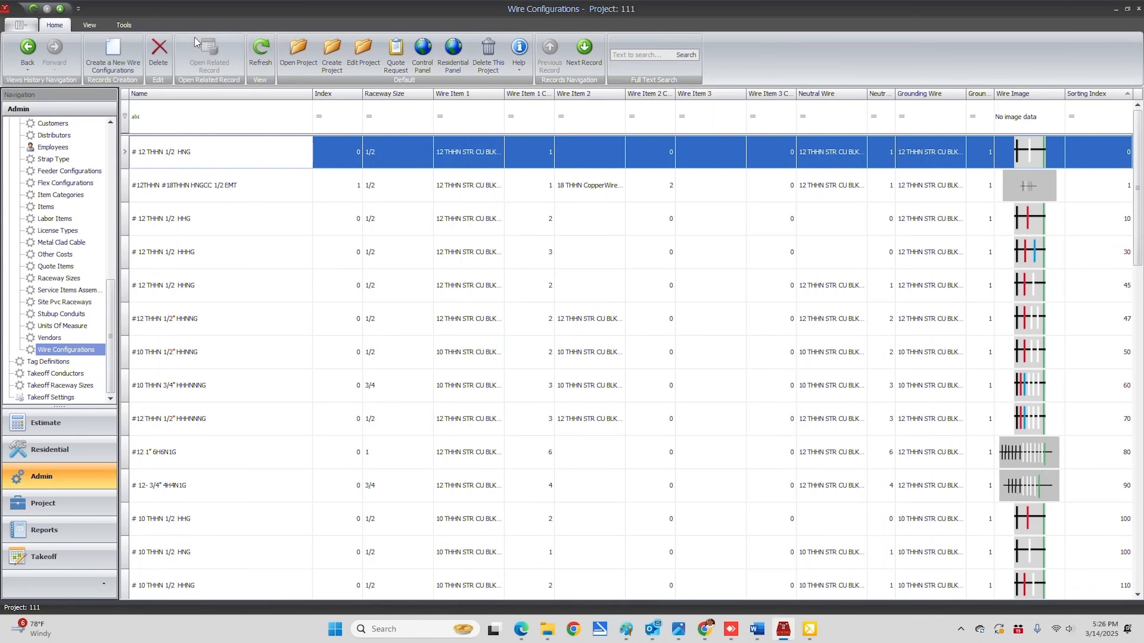
{"action": "left_click", "coordinate": [28, 48]}
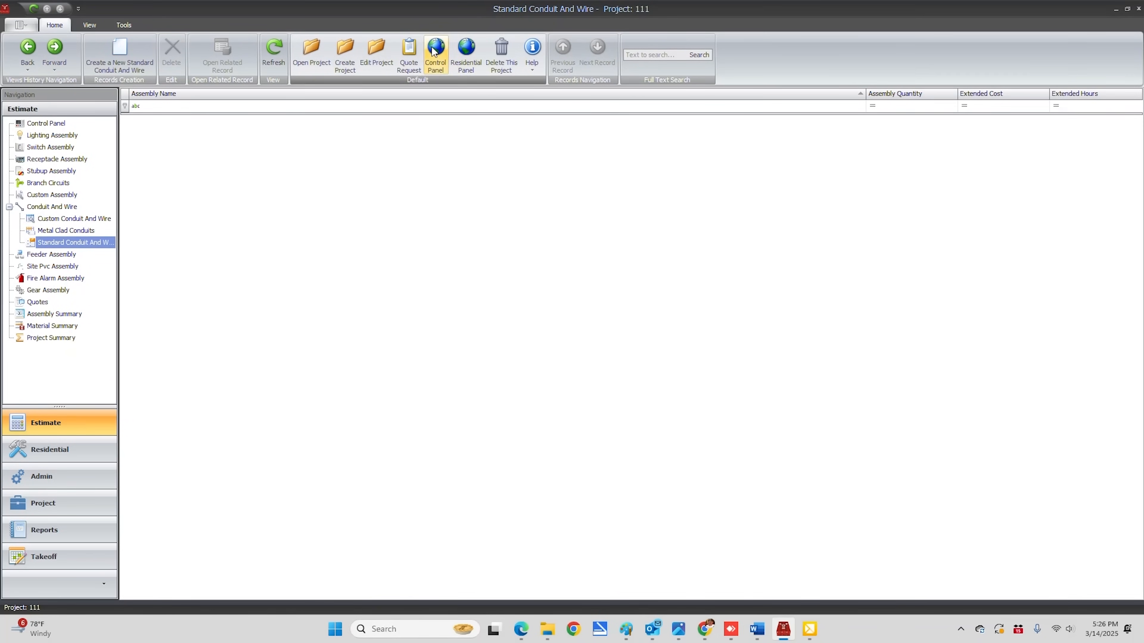
Step: Create a new Standard Conduit And Wire assembly with one 200/3/120/208V item and a length of 100
{"action": "left_click", "coordinate": [443, 48]}
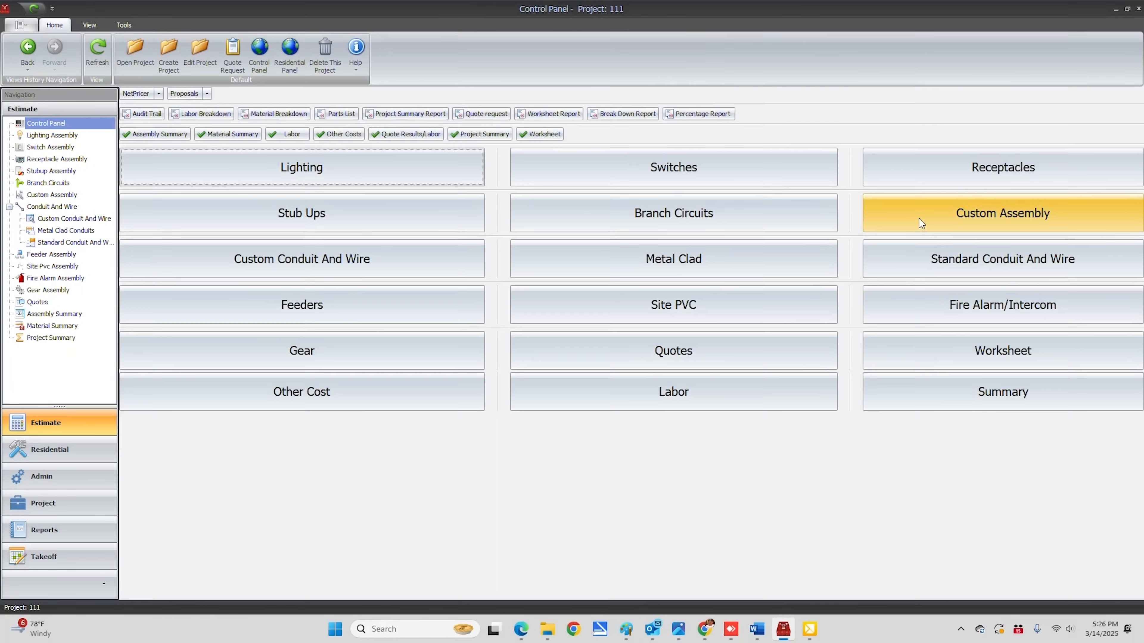
{"action": "left_click", "coordinate": [923, 259]}
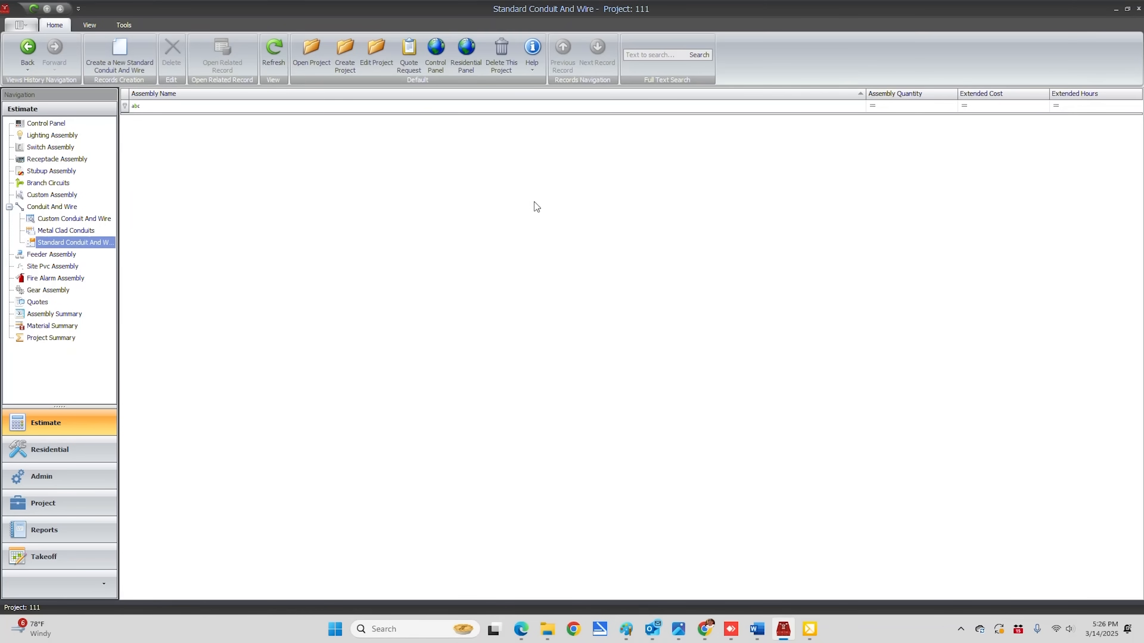
{"action": "left_click", "coordinate": [119, 55]}
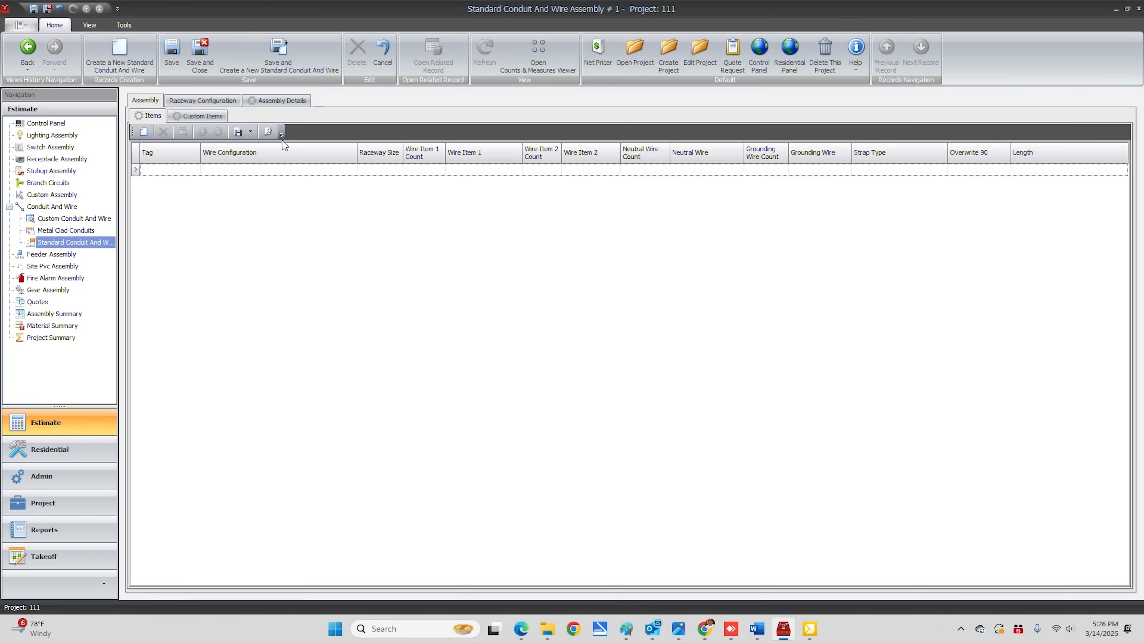
{"action": "left_click", "coordinate": [251, 171]}
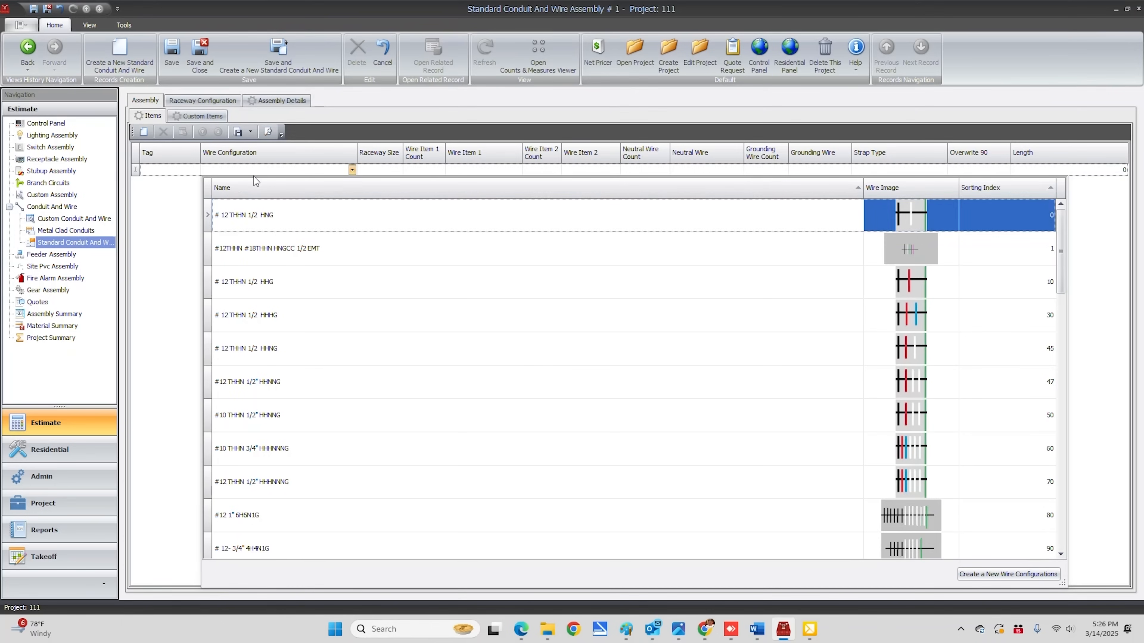
{"action": "scroll", "coordinate": [271, 405], "scroll_direction": "down", "scroll_amount": 8}
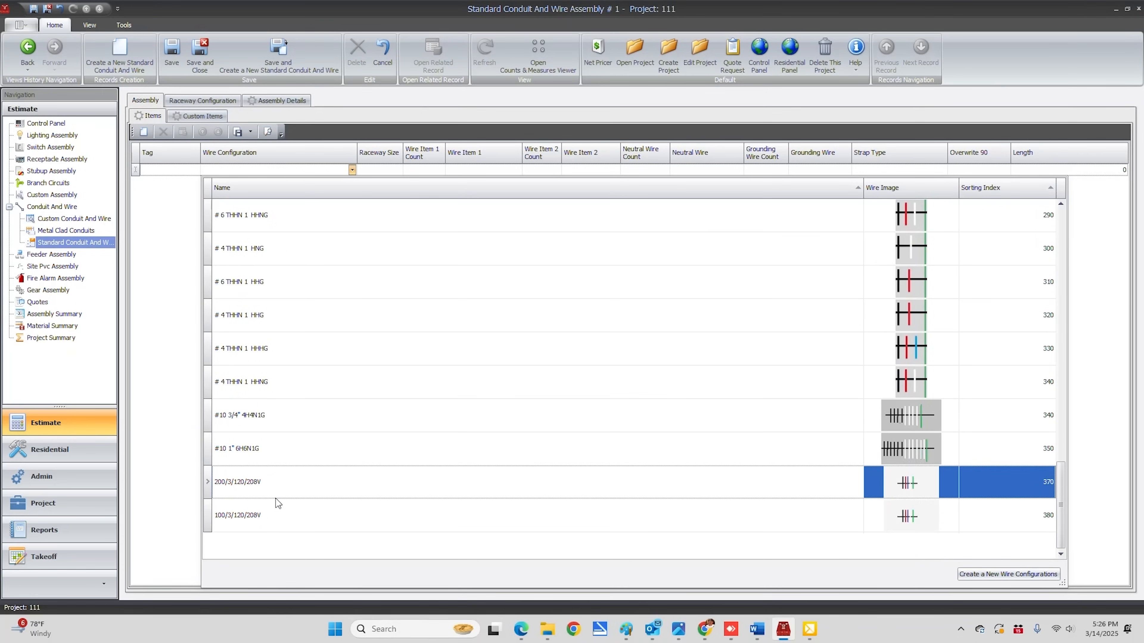
{"action": "left_click", "coordinate": [235, 481]}
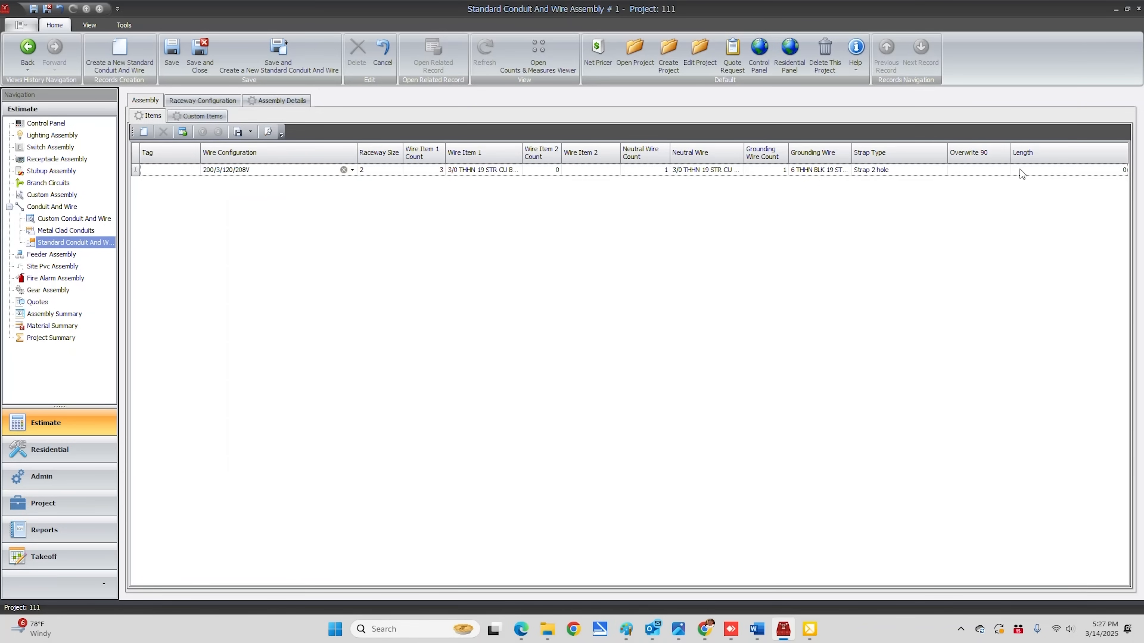
{"action": "left_click", "coordinate": [1023, 169]}
{"action": "type", "text": "100."}
{"action": "key", "text": "BackSpace"}
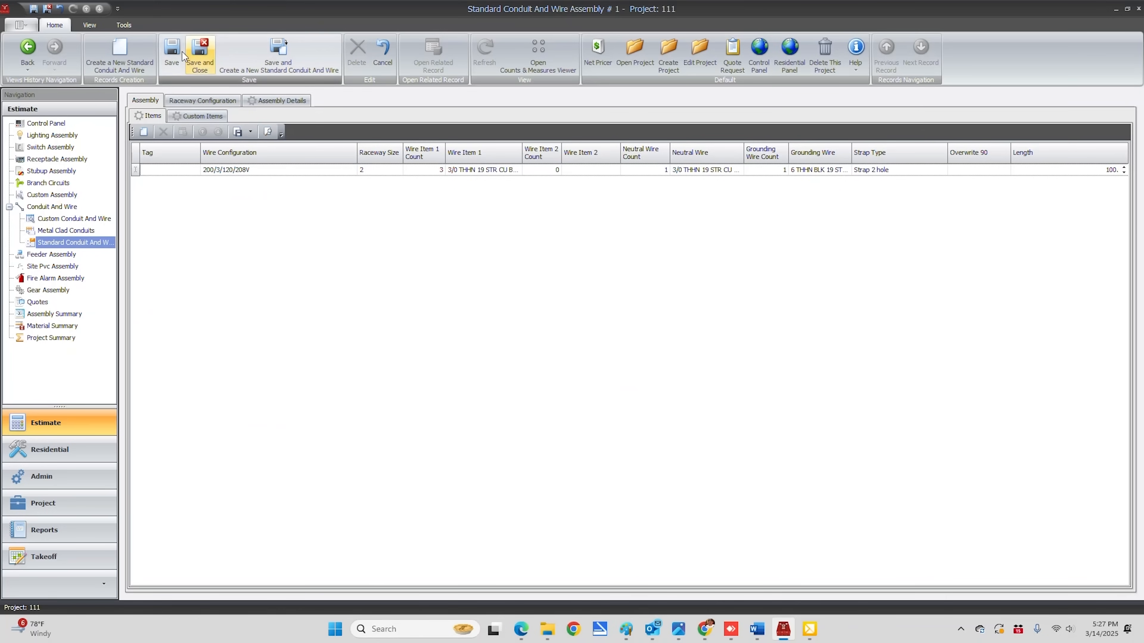
Step: Save the standard conduit and wire assembly and review its itemized material and labor in the assembly details
{"action": "left_click", "coordinate": [171, 51]}
{"action": "left_click", "coordinate": [277, 100]}
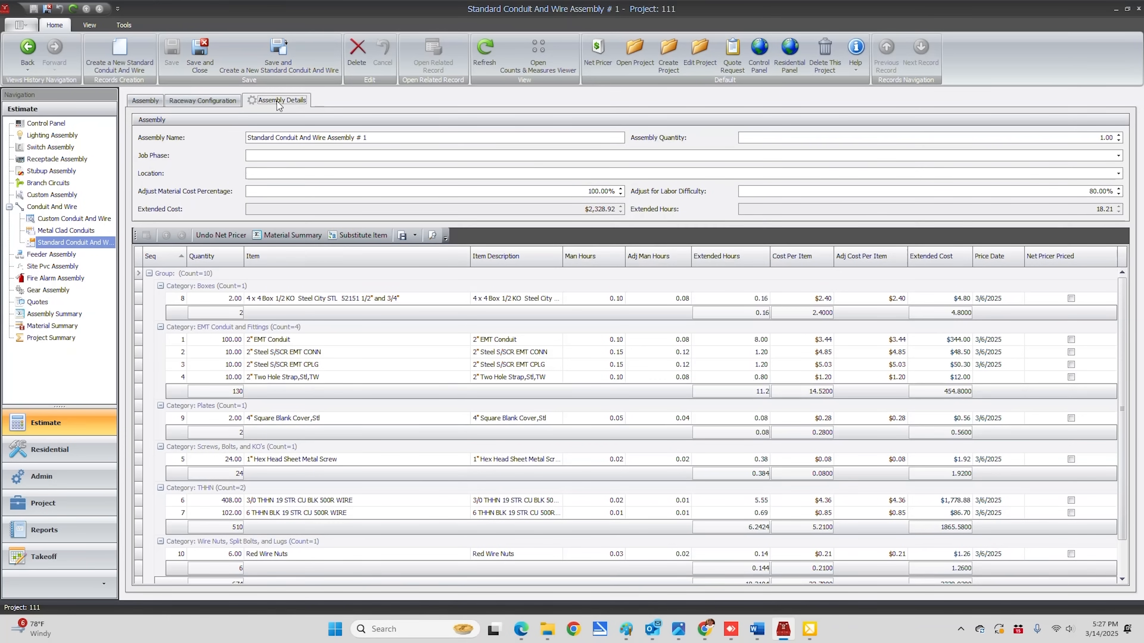
{"action": "scroll", "coordinate": [367, 466], "scroll_direction": "down", "scroll_amount": 1}
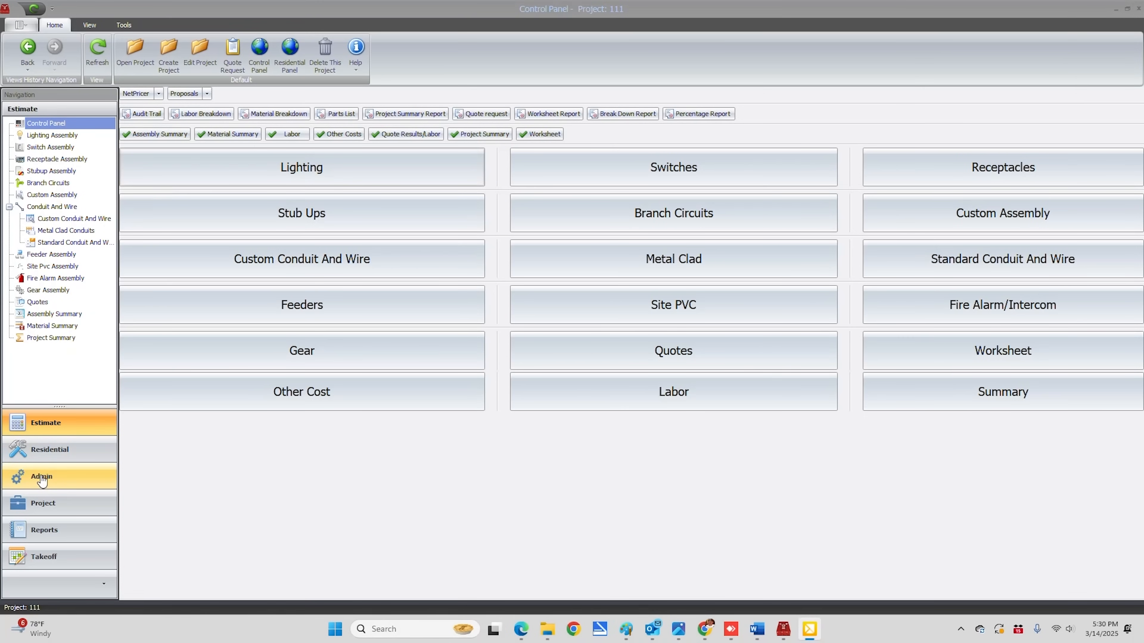
Step: In the admin Application Settings, try another default company, then restore BEST BID ELECTRIC and save and close
{"action": "left_click", "coordinate": [41, 478]}
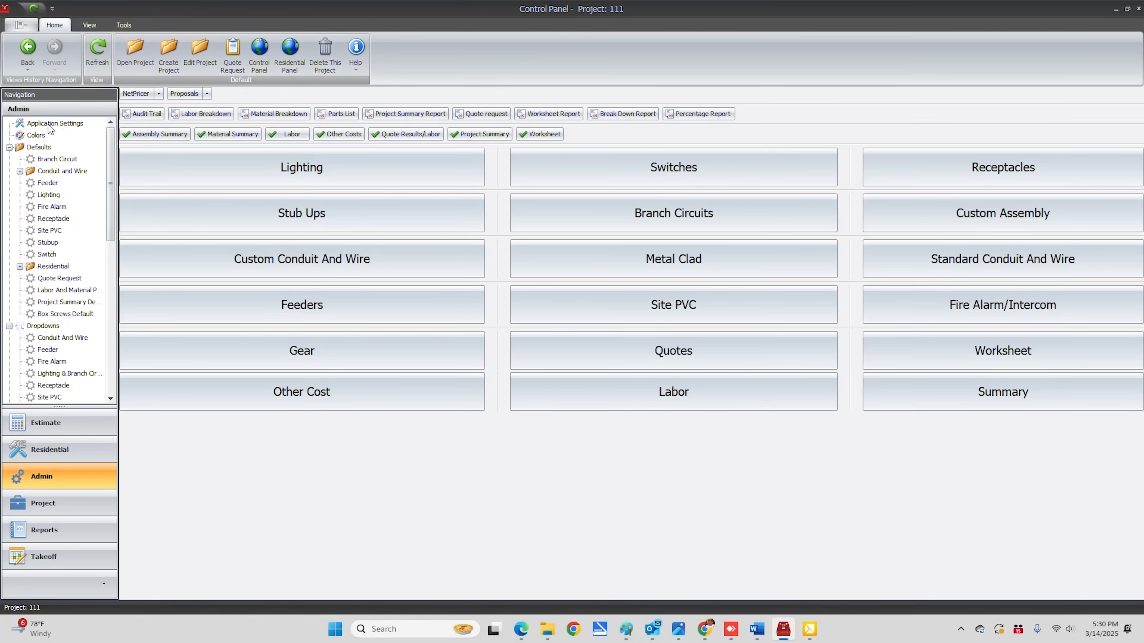
{"action": "left_click", "coordinate": [57, 126]}
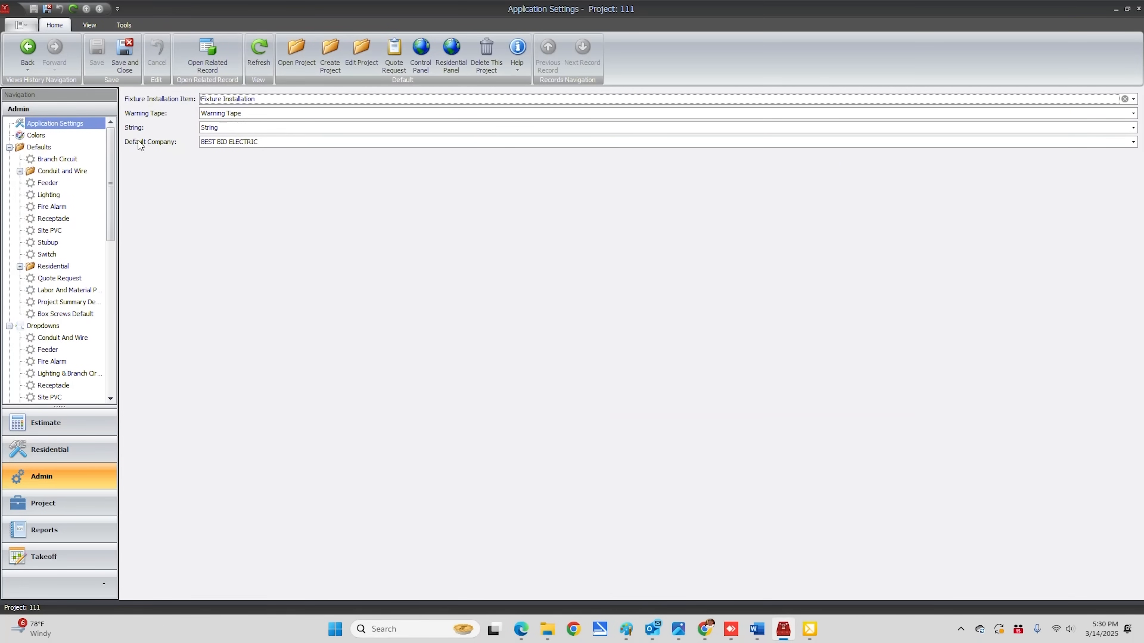
{"action": "left_click", "coordinate": [264, 142]}
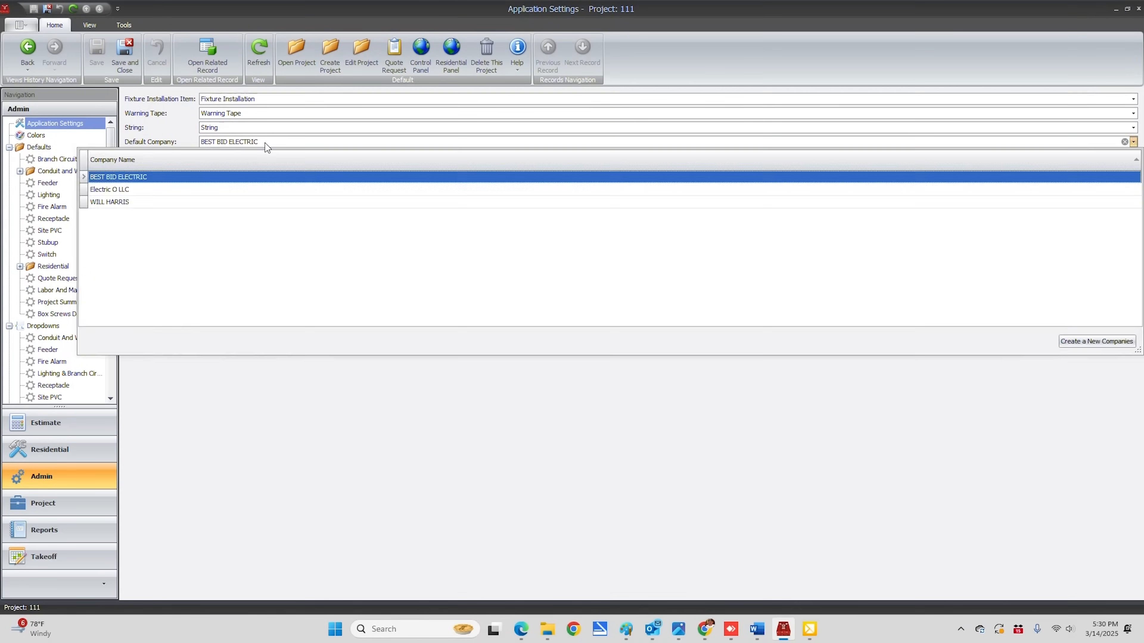
{"action": "left_click", "coordinate": [138, 203]}
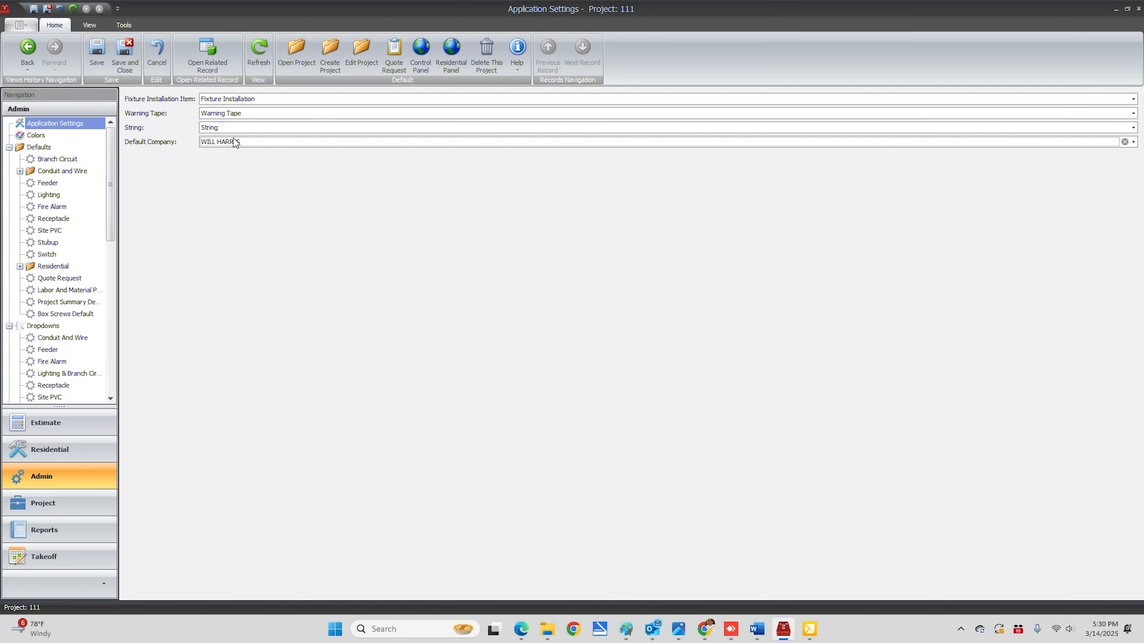
{"action": "left_click", "coordinate": [249, 144]}
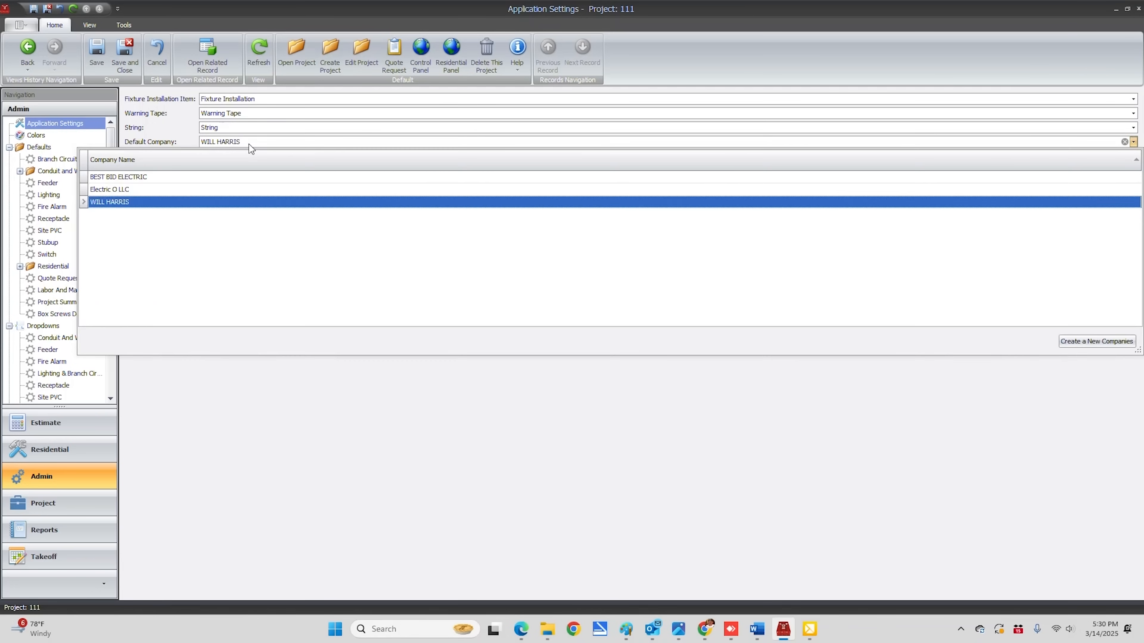
{"action": "left_click", "coordinate": [158, 174]}
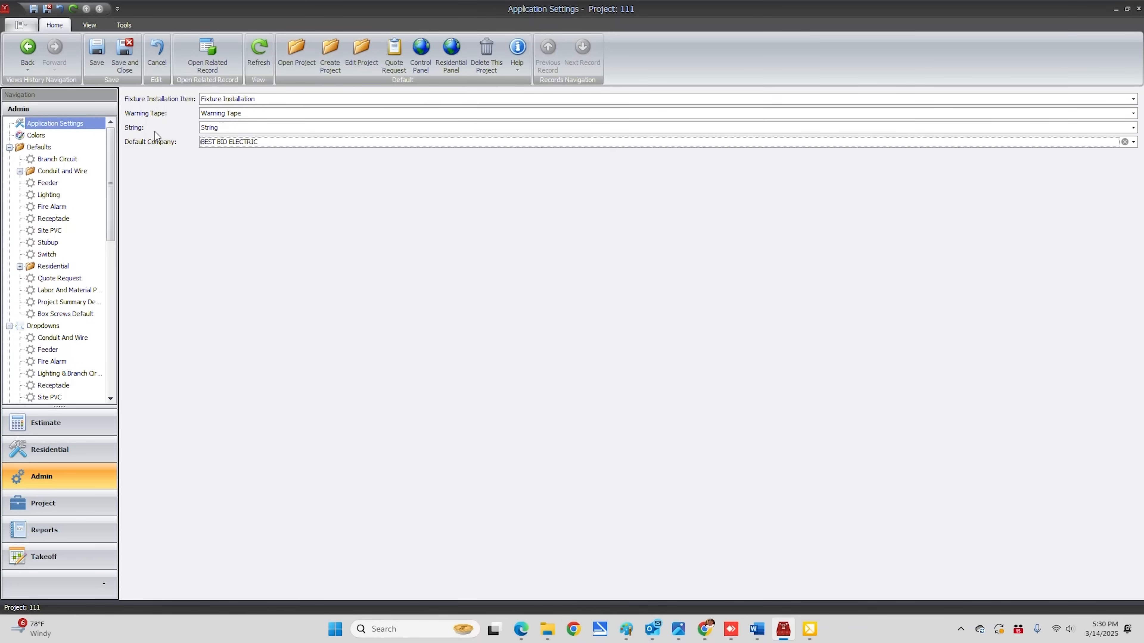
{"action": "left_click", "coordinate": [125, 55]}
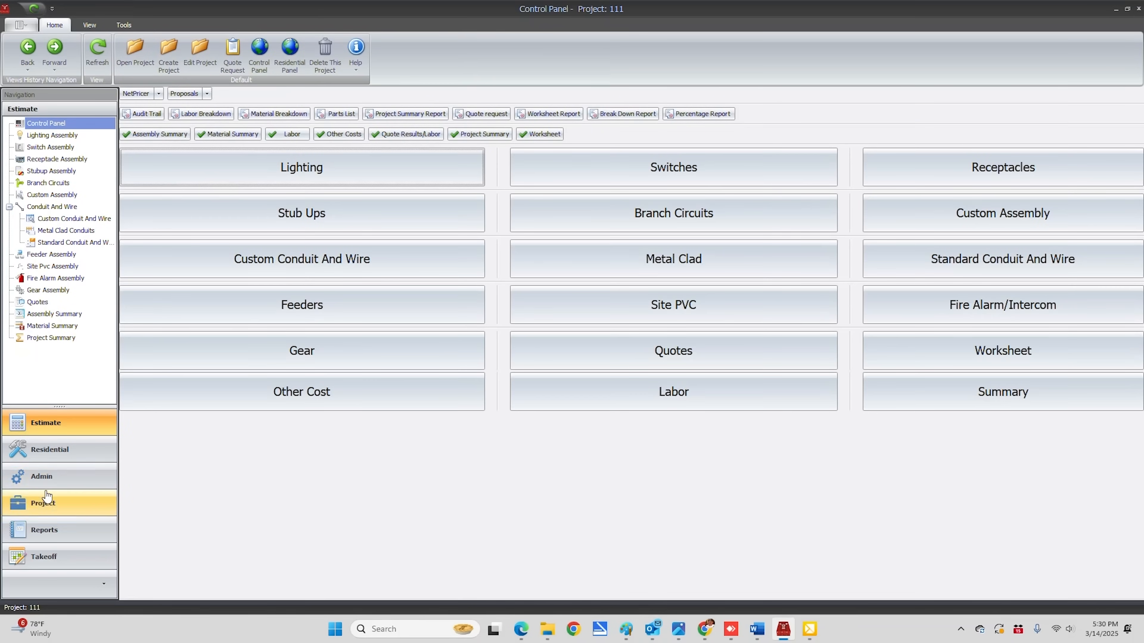
Step: Open the Red color from the admin Colors list, set its alpha to 100 and save it
{"action": "left_click", "coordinate": [41, 476]}
{"action": "left_click", "coordinate": [38, 135]}
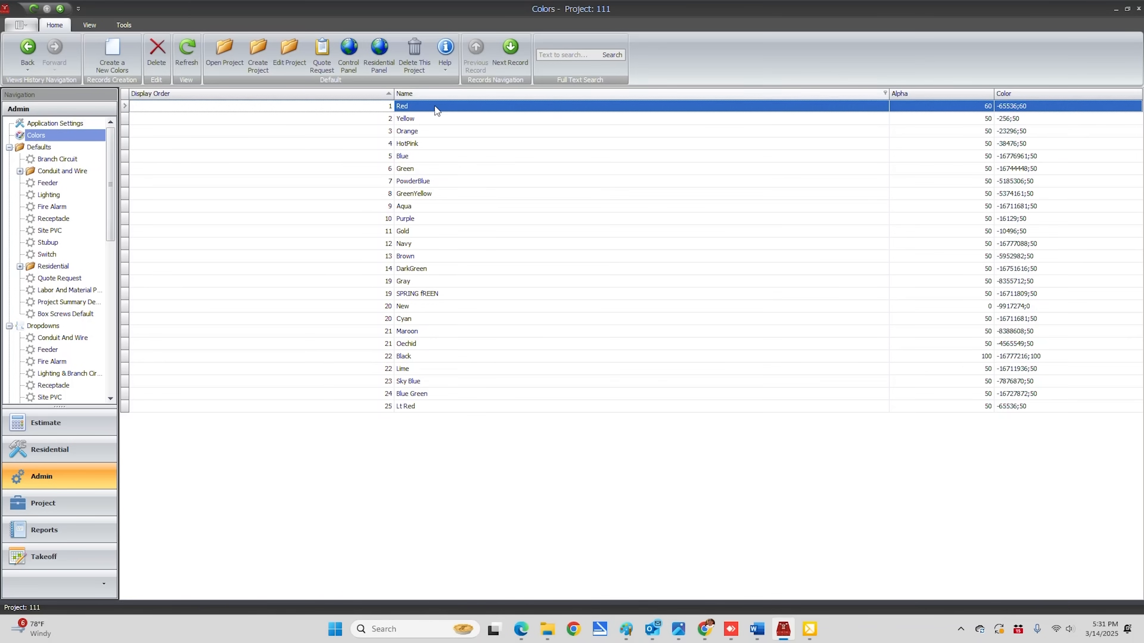
{"action": "double_click", "coordinate": [411, 106]}
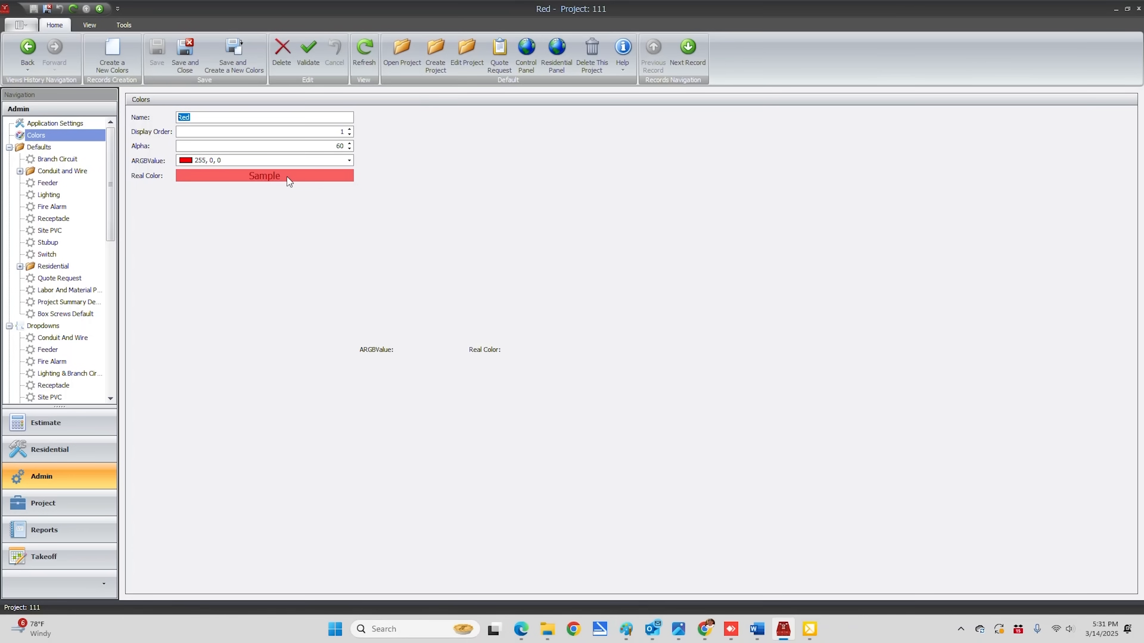
{"action": "left_click", "coordinate": [340, 146]}
{"action": "type", "text": "100"}
{"action": "left_click", "coordinate": [158, 48]}
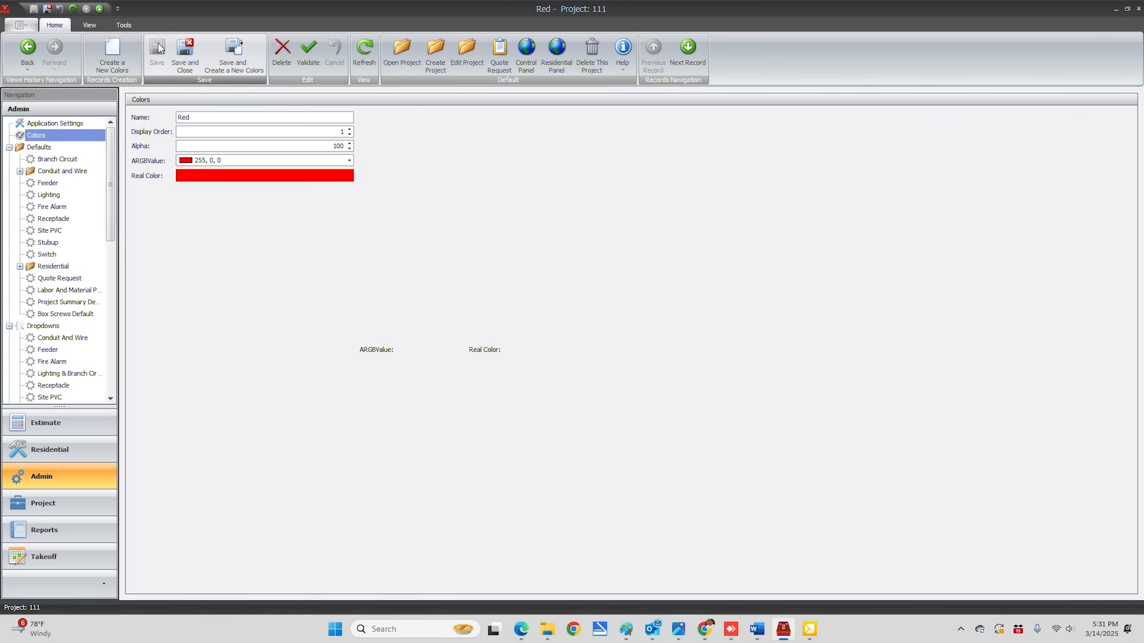
Step: Save the Red color with an alpha of 10 to compare the sample, then set the alpha to 60 and save again
{"action": "double_click", "coordinate": [341, 146]}
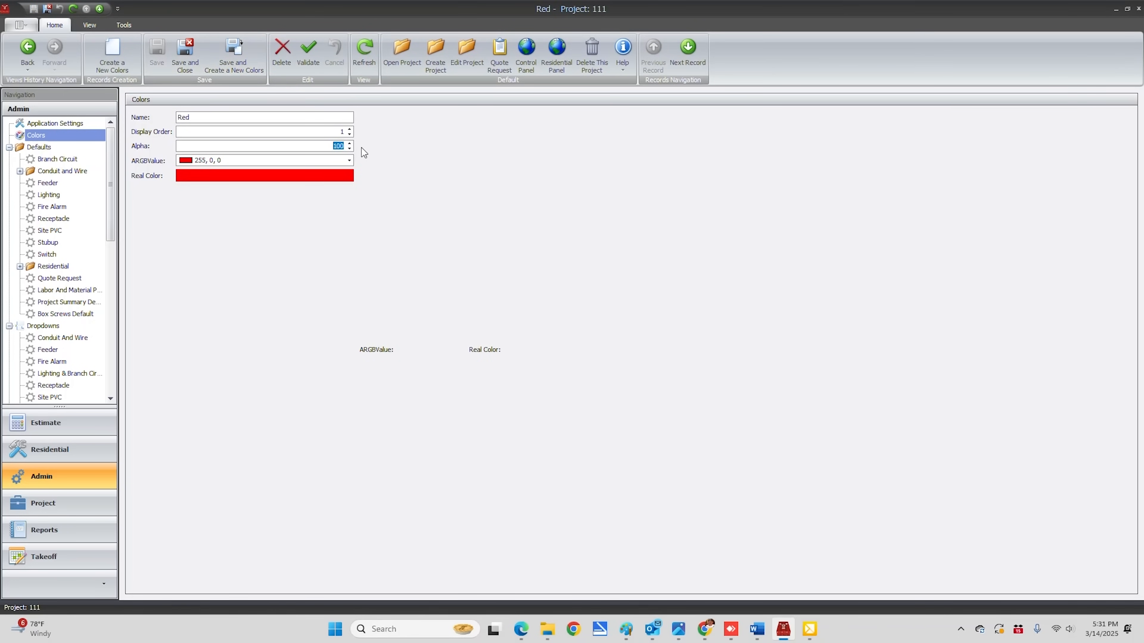
{"action": "type", "text": "10"}
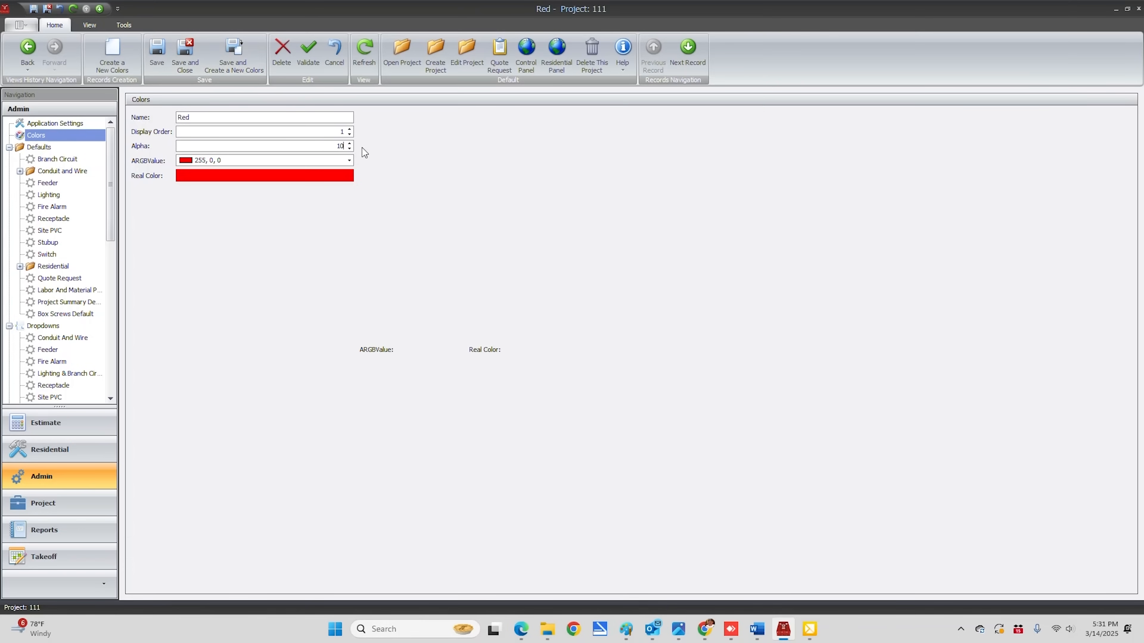
{"action": "left_click", "coordinate": [157, 51]}
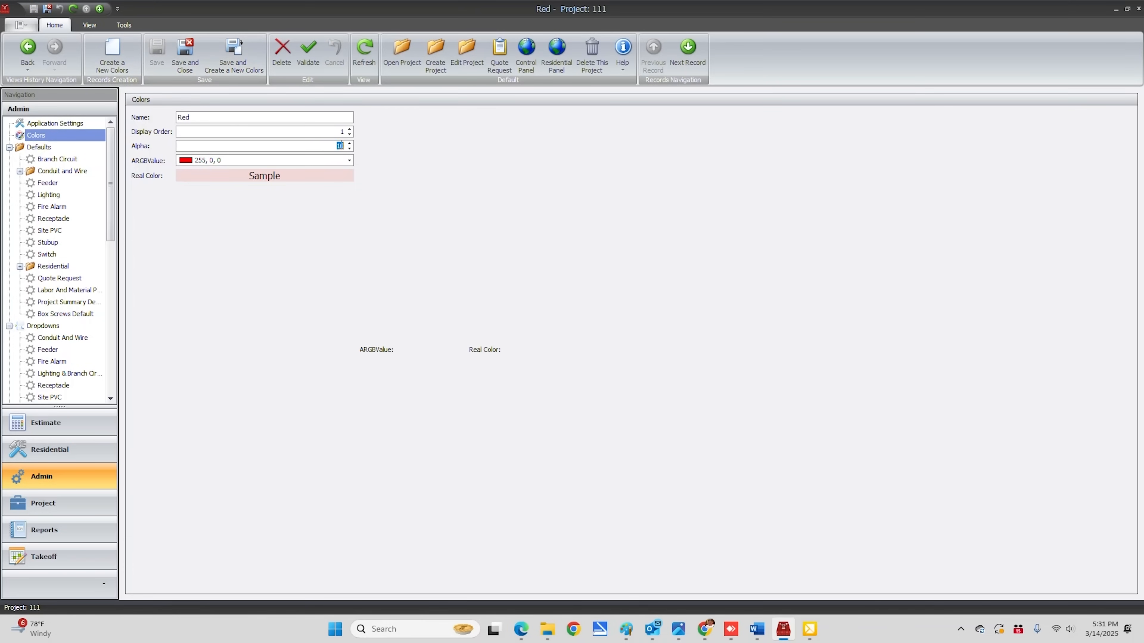
{"action": "type", "text": "60"}
{"action": "left_click", "coordinate": [157, 49]}
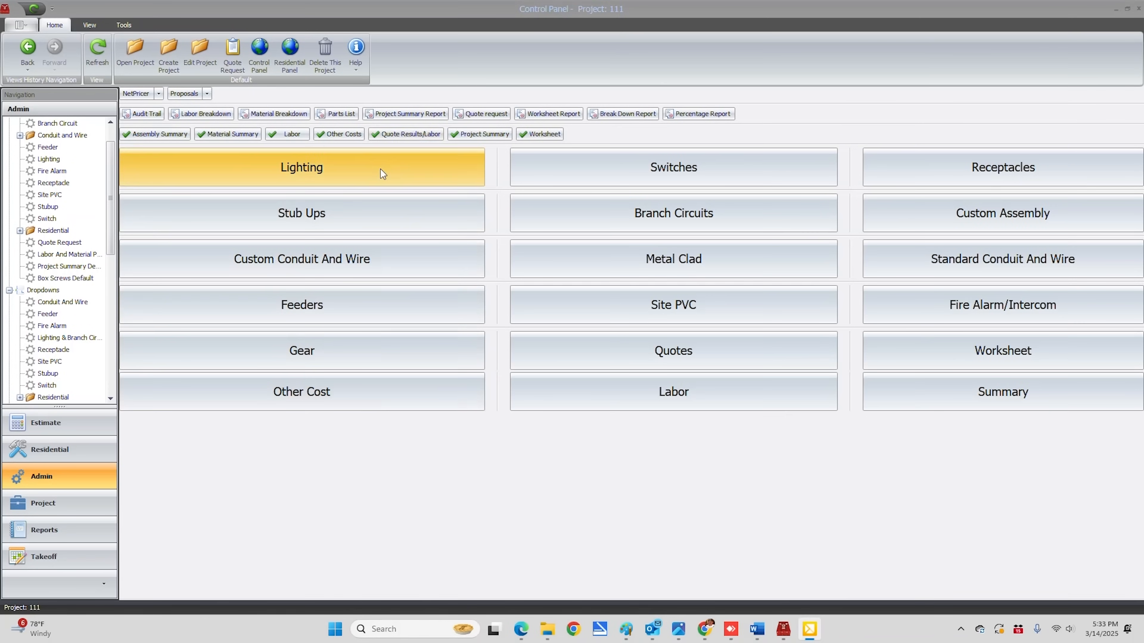
Step: Open Lighting Assembly # 1 and examine the material cost and labor difficulty percentages in its assembly details
{"action": "left_click", "coordinate": [380, 168]}
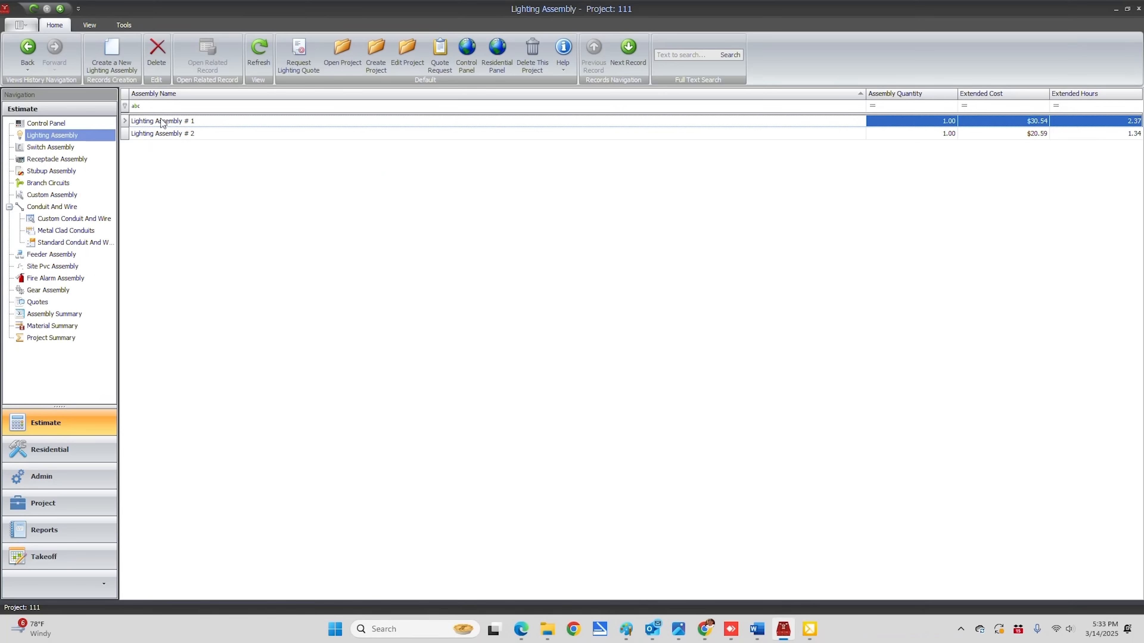
{"action": "double_click", "coordinate": [197, 124]}
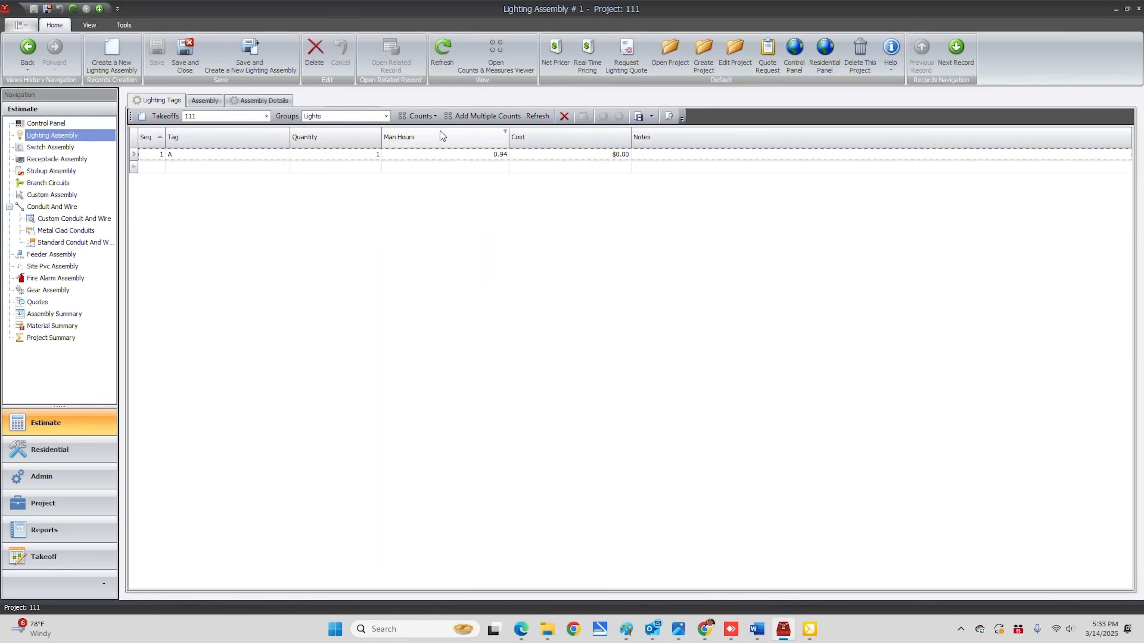
{"action": "left_click", "coordinate": [260, 100]}
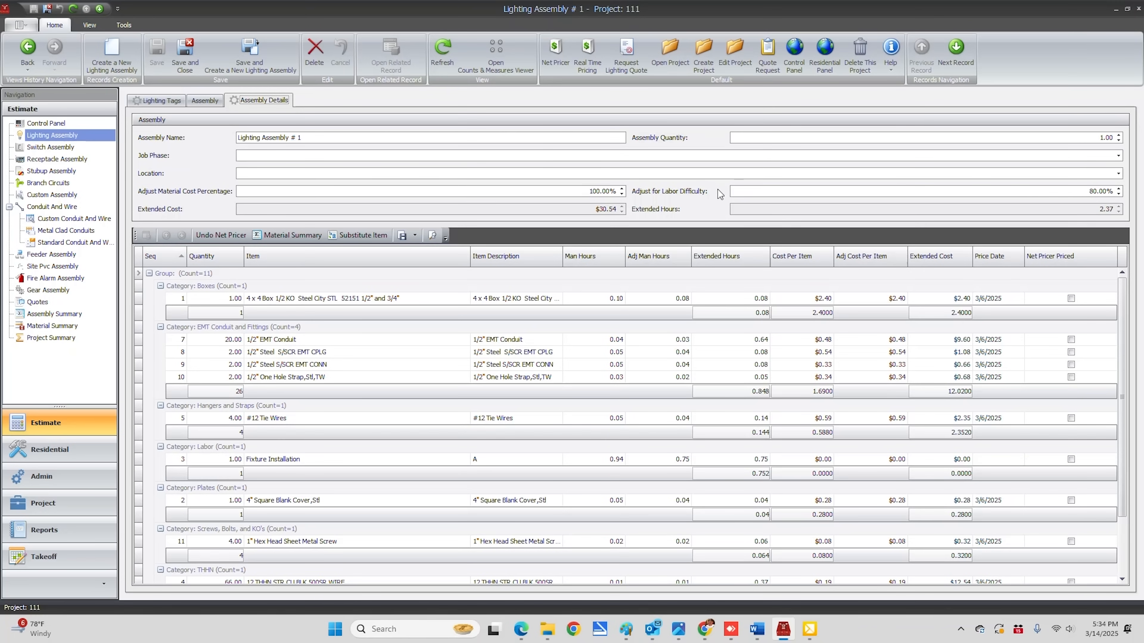
Step: Review the admin defaults for project summary, commercial and residential labor and material percentages, and box screws
{"action": "left_click", "coordinate": [37, 478]}
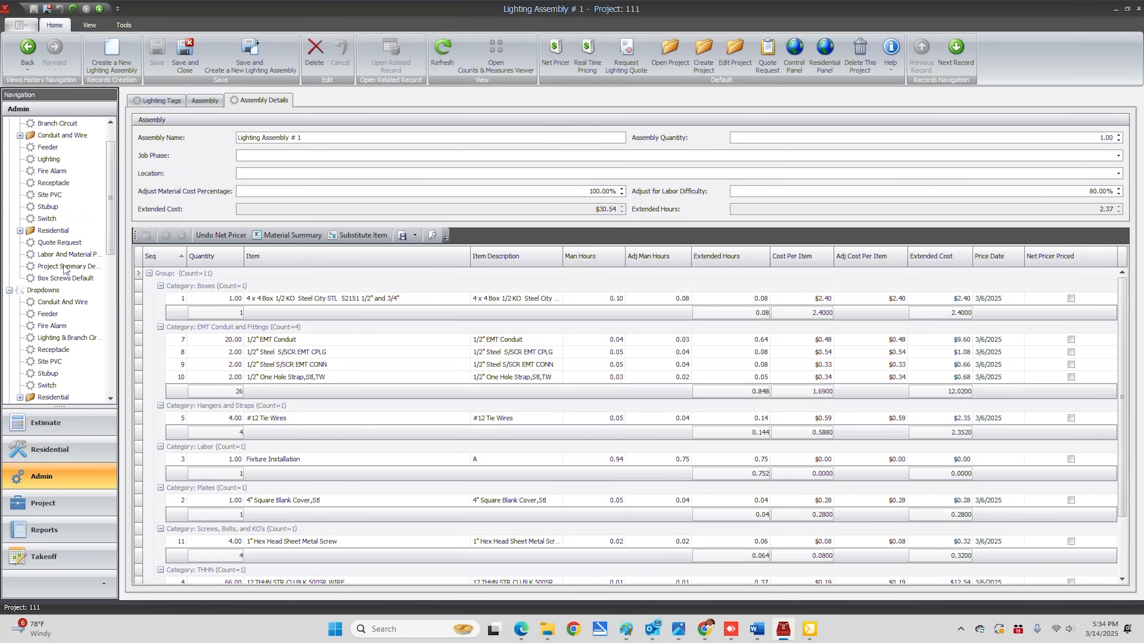
{"action": "left_click", "coordinate": [66, 267]}
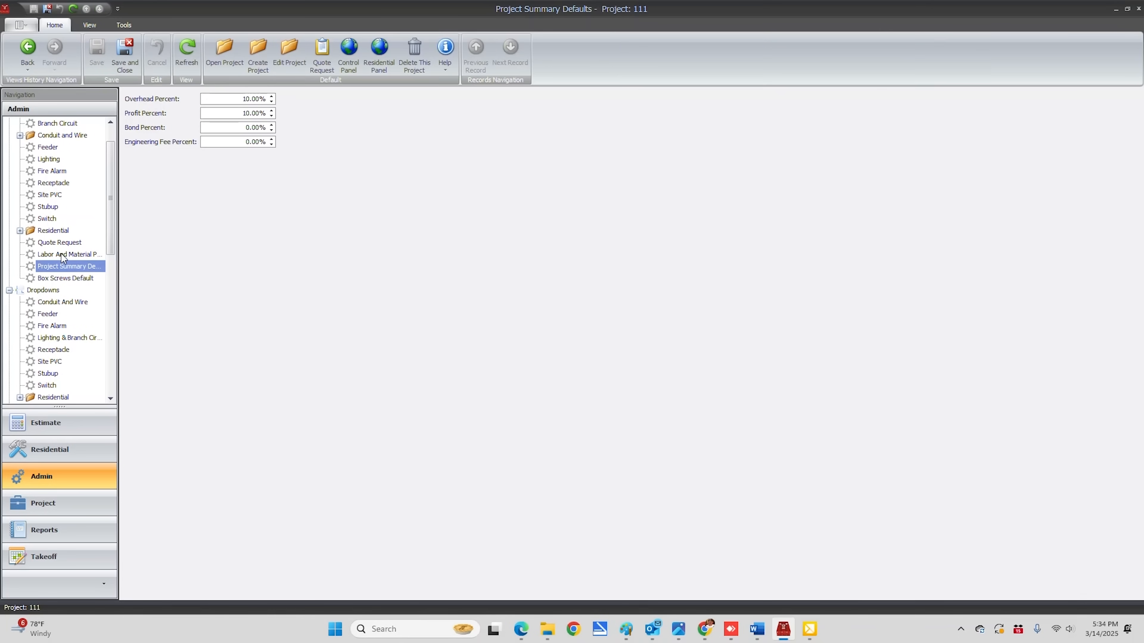
{"action": "left_click", "coordinate": [60, 254]}
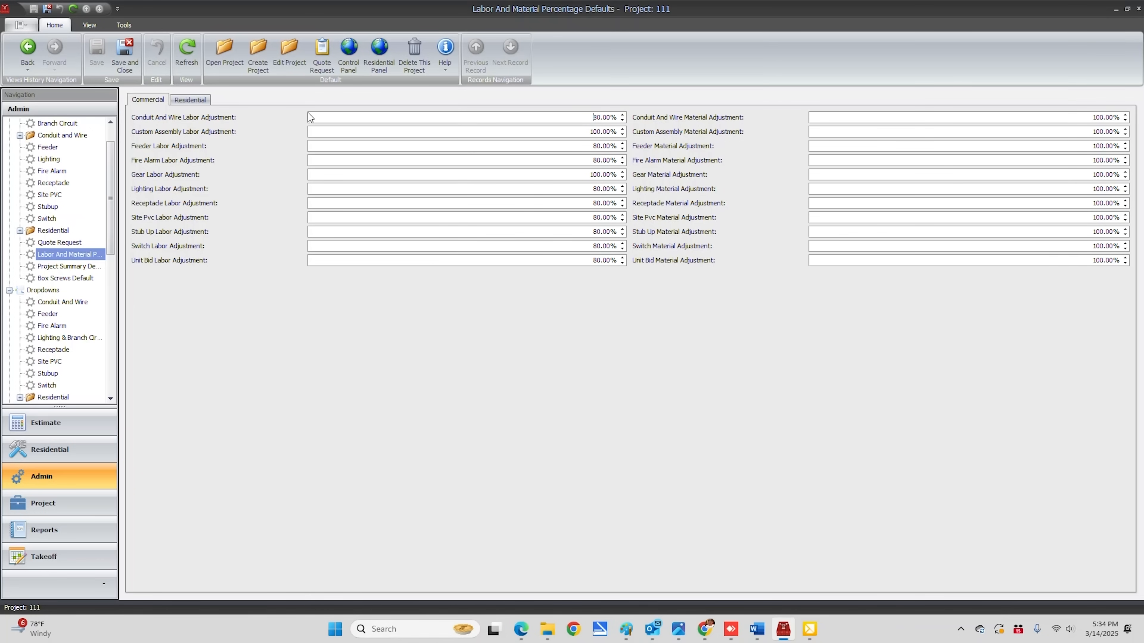
{"action": "left_click", "coordinate": [191, 100]}
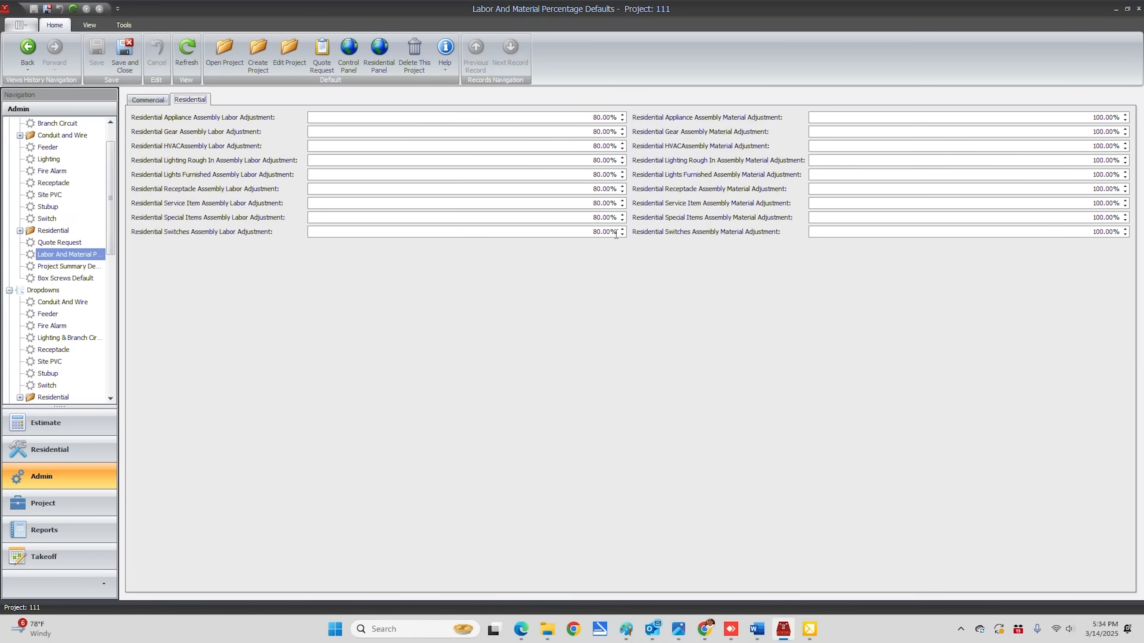
{"action": "left_click", "coordinate": [59, 267]}
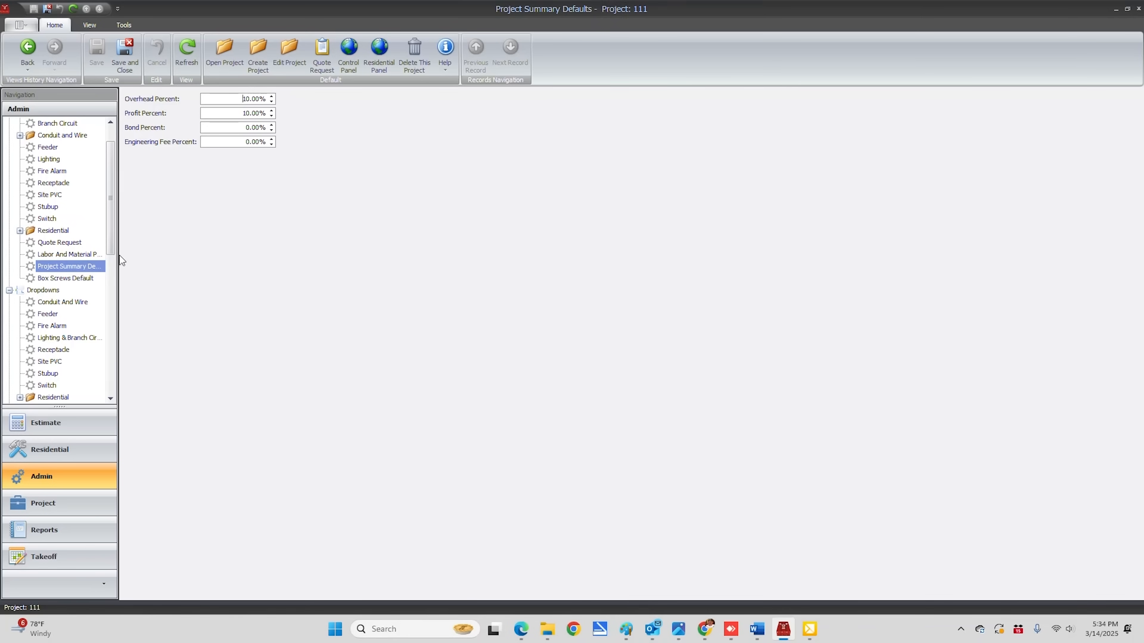
{"action": "left_click", "coordinate": [66, 279]}
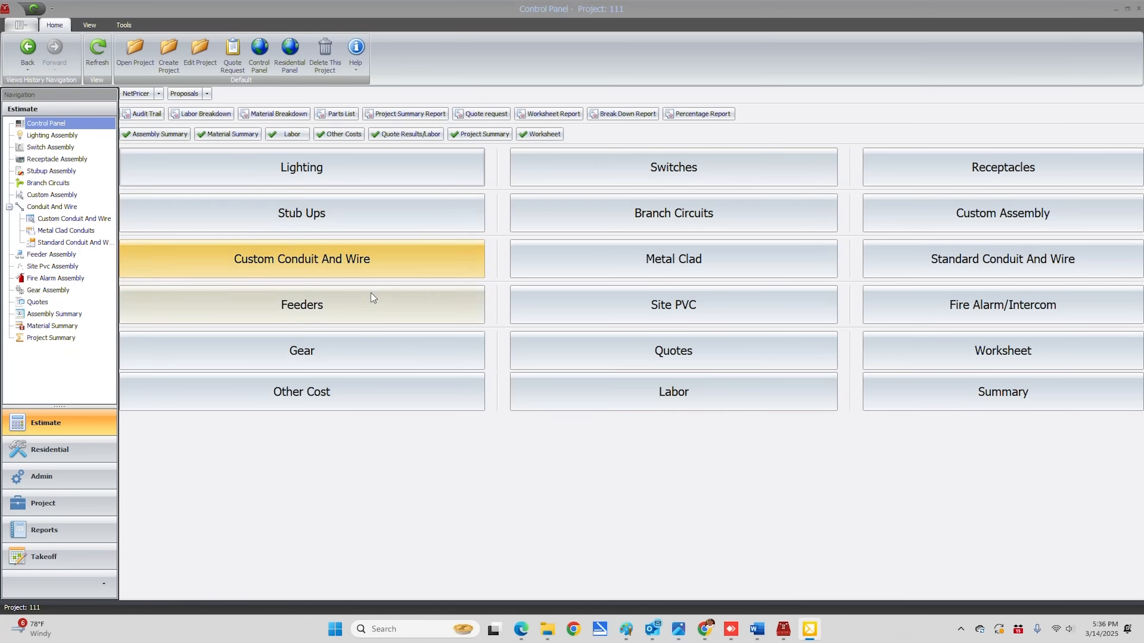
Step: Open the BEST BID ELECTRIC record in the Companies master file, review its contact details, tax rate and logo, and return to the Control Panel
{"action": "left_click", "coordinate": [41, 478]}
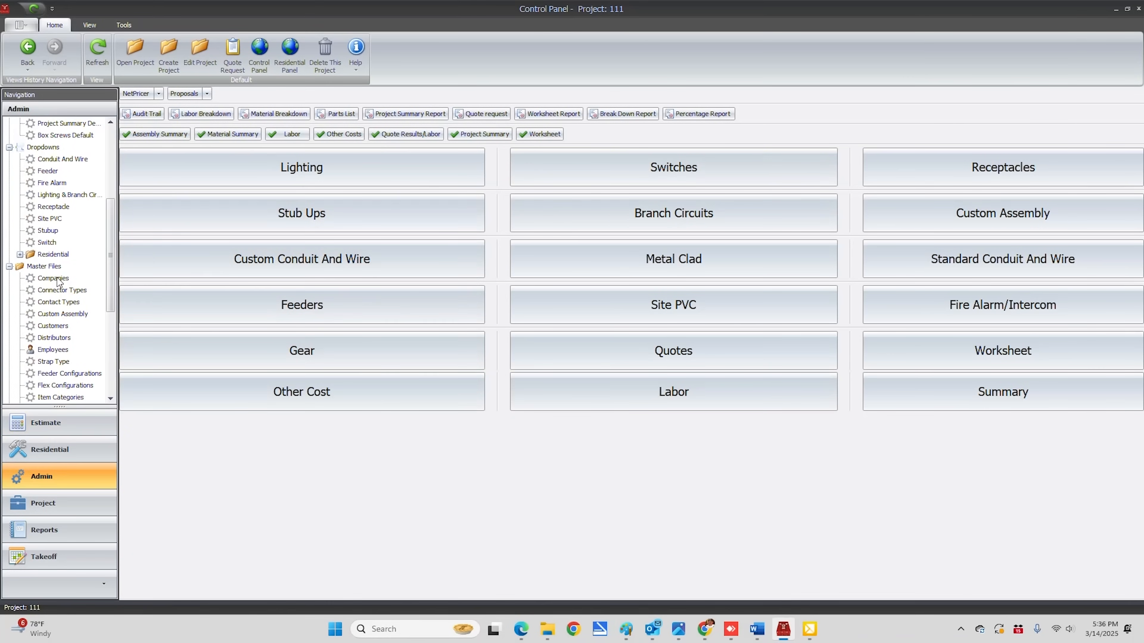
{"action": "left_click", "coordinate": [60, 278]}
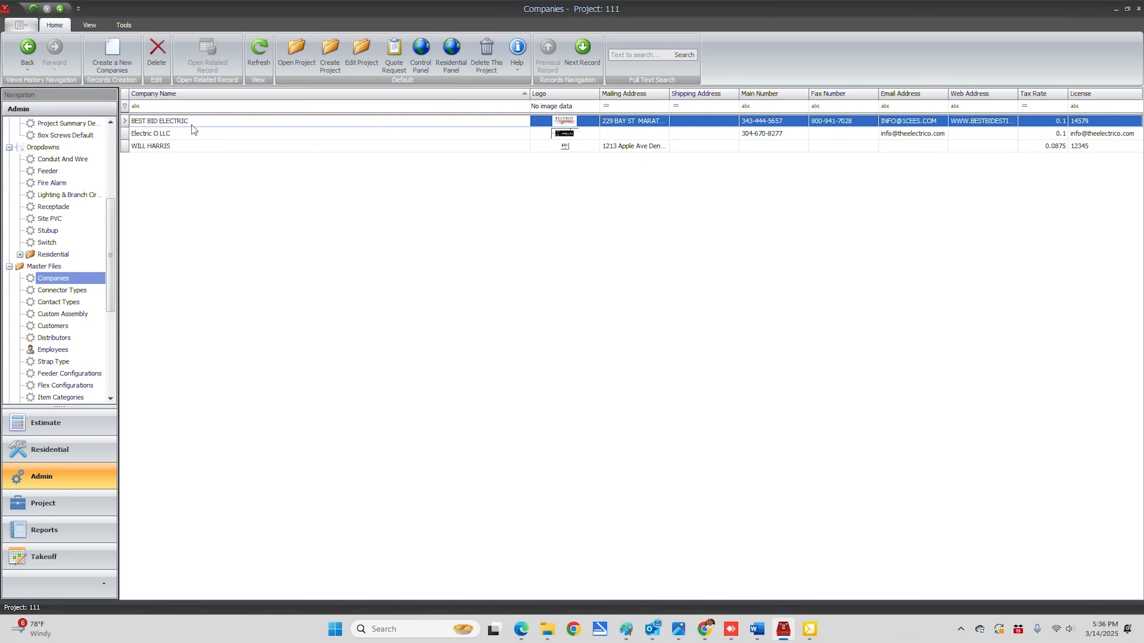
{"action": "double_click", "coordinate": [188, 120]}
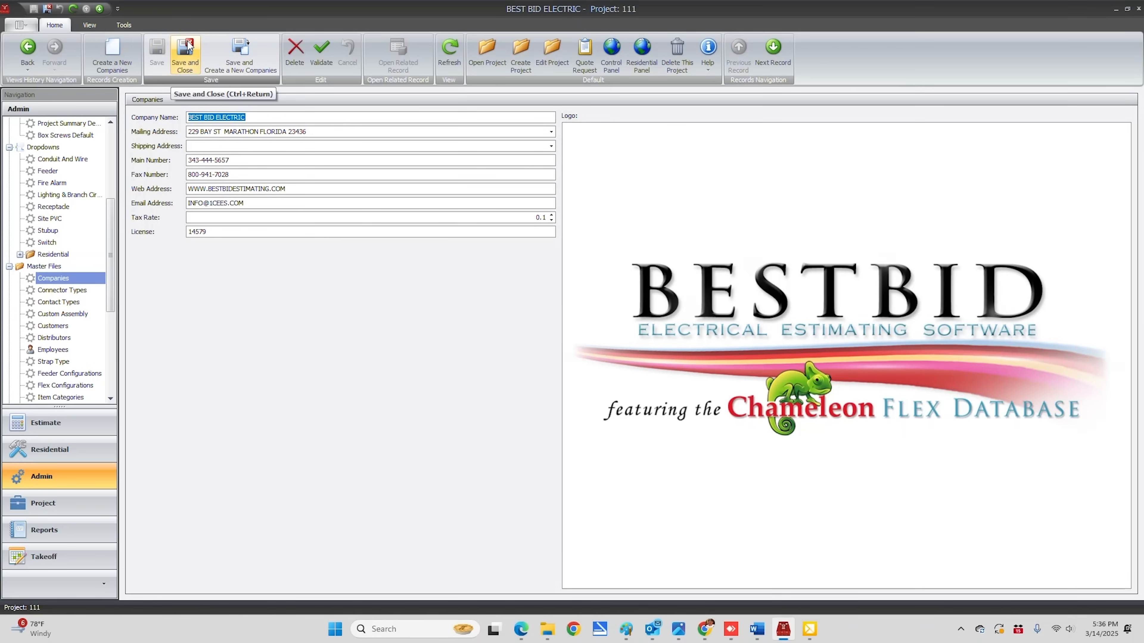
{"action": "left_click", "coordinate": [613, 48]}
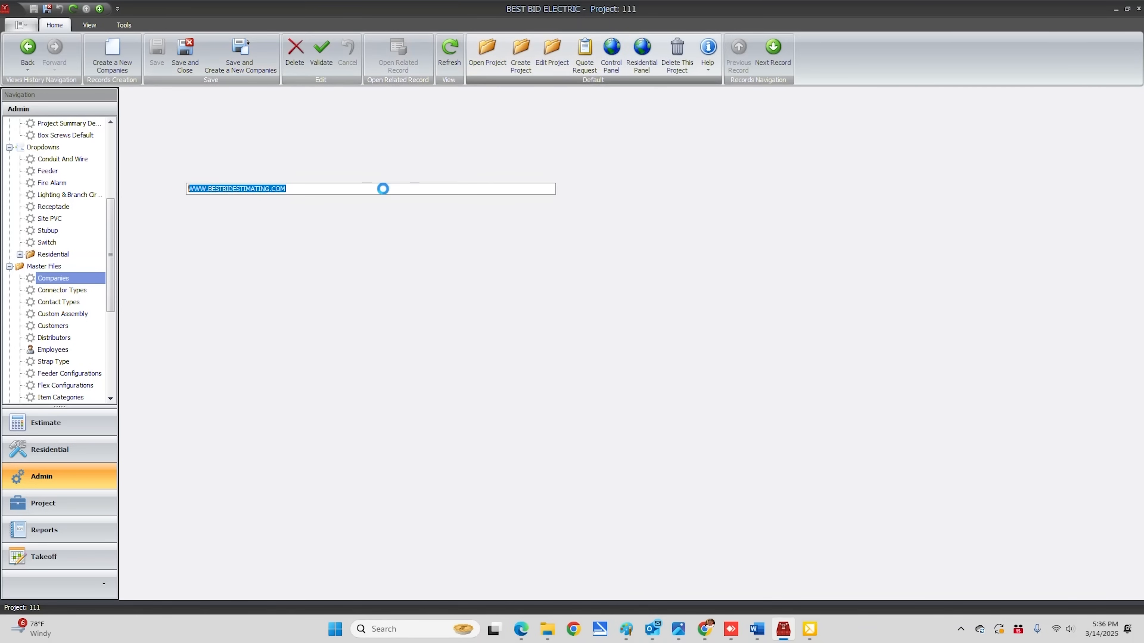
Step: Review the Connector Types and Contact Types master files, opening a blank contact type to see its fields and leaving it unsaved
{"action": "left_click", "coordinate": [42, 476]}
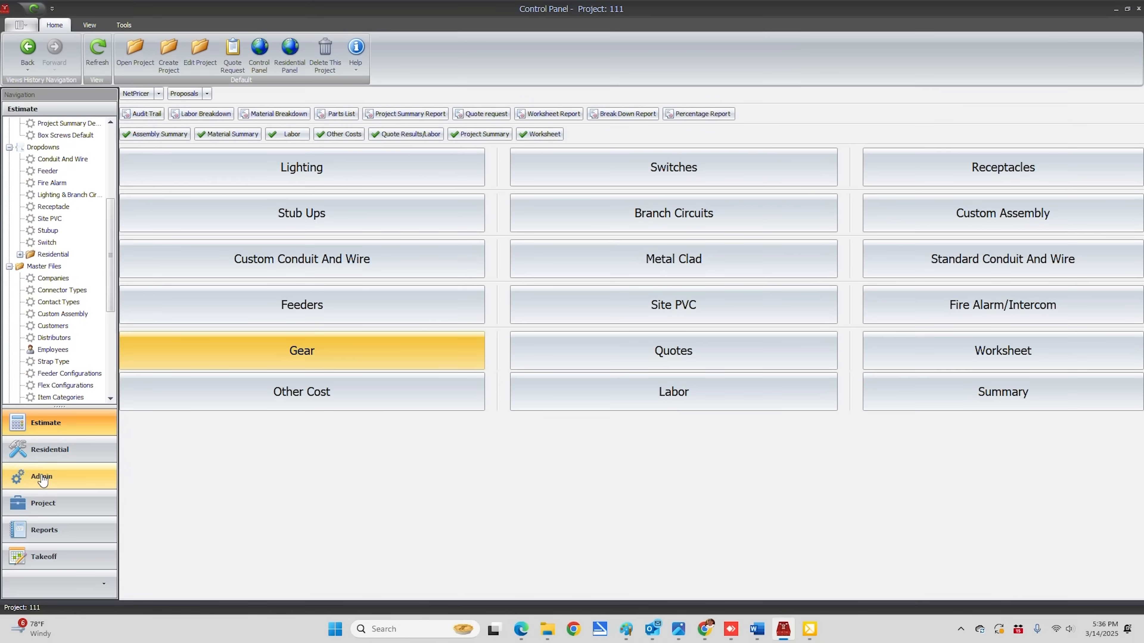
{"action": "left_click", "coordinate": [51, 294]}
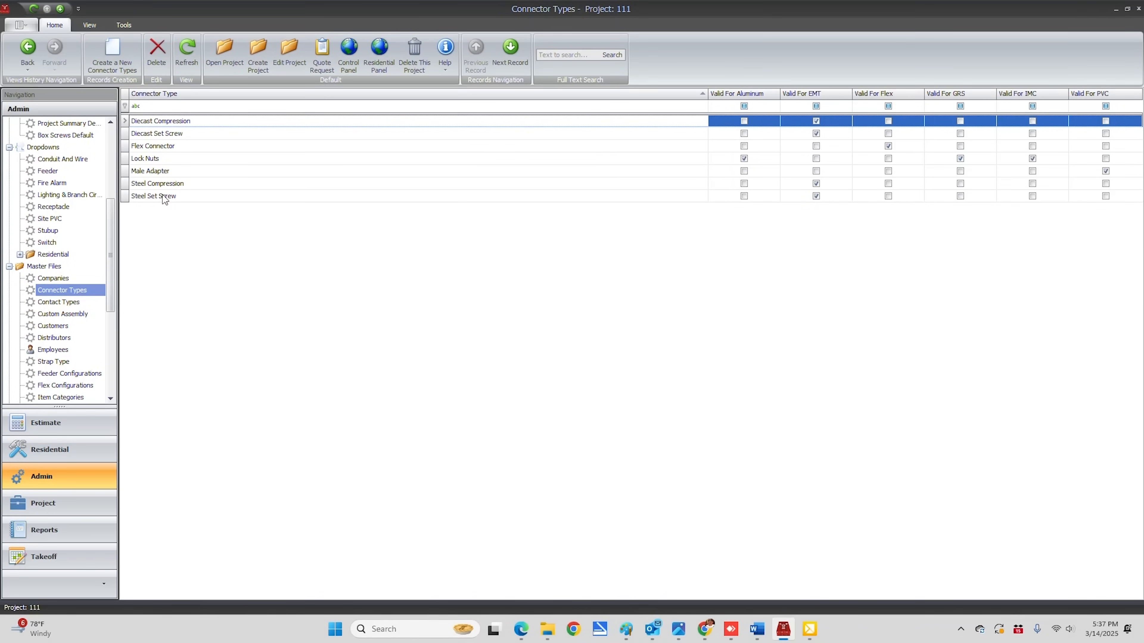
{"action": "left_click", "coordinate": [49, 304]}
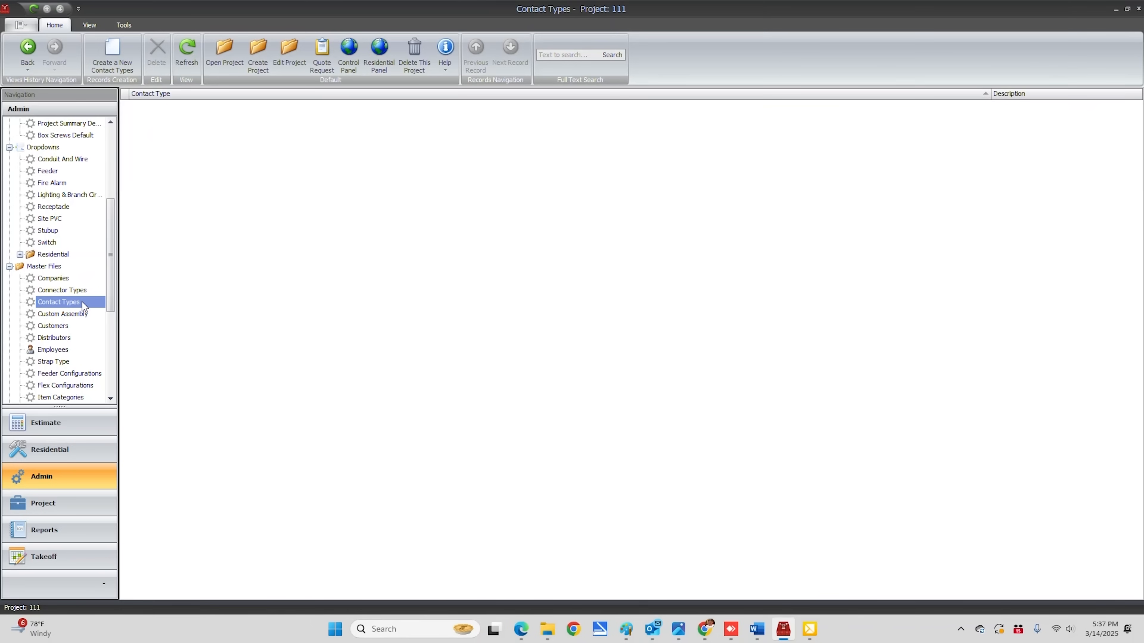
{"action": "left_click", "coordinate": [112, 54]}
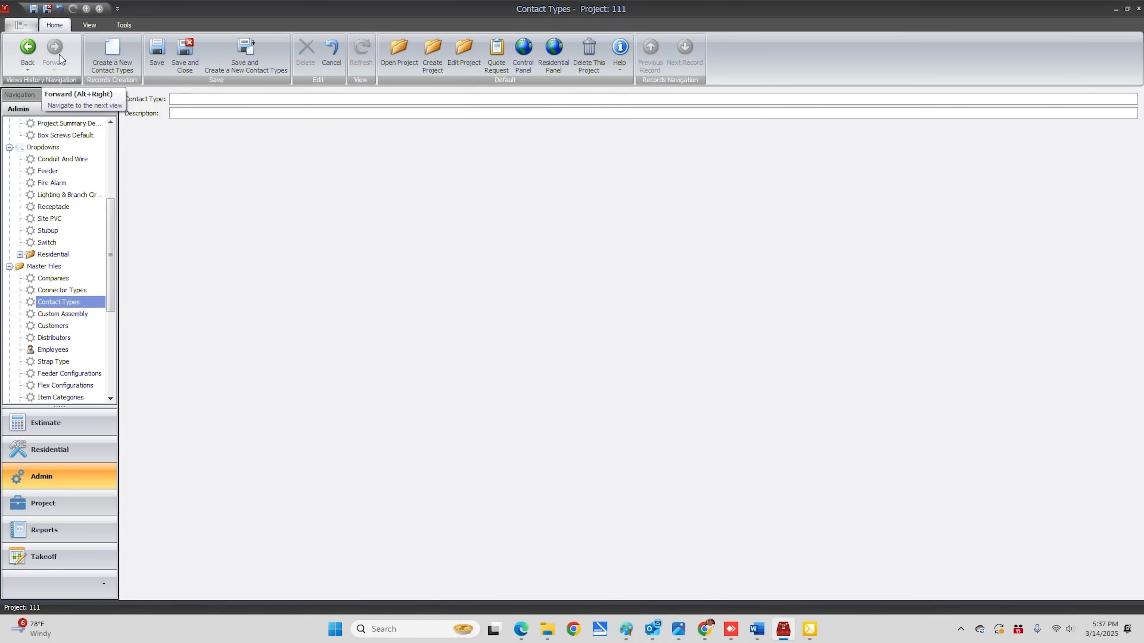
{"action": "left_click", "coordinate": [27, 48]}
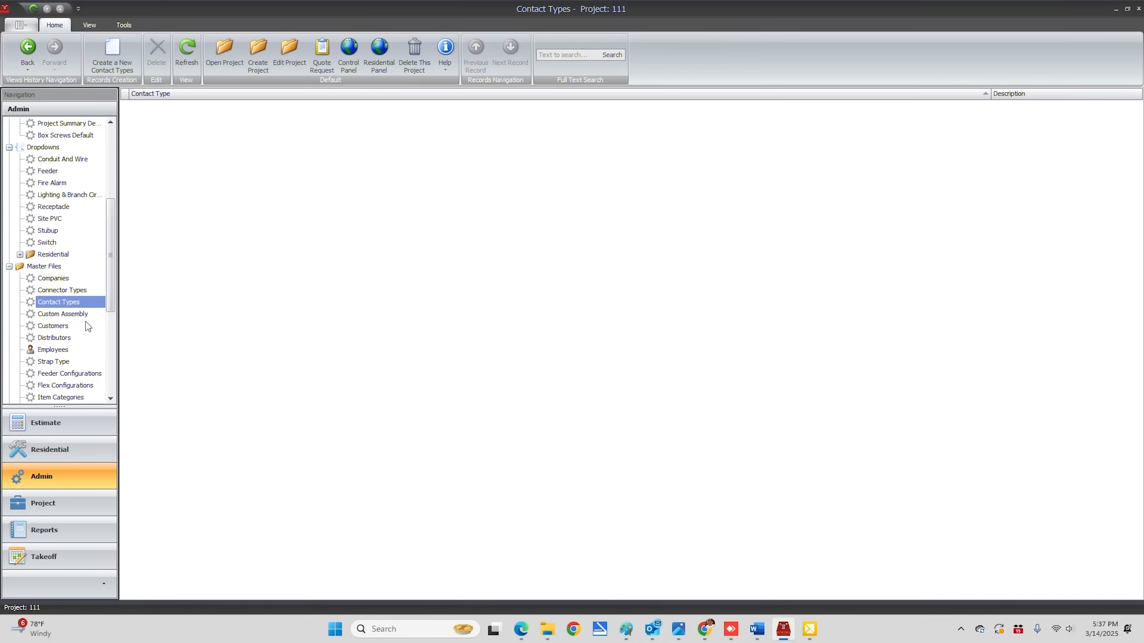
Step: Examine the existing customer's record in the Customers master file, then open the Distributors master file
{"action": "left_click", "coordinate": [54, 326]}
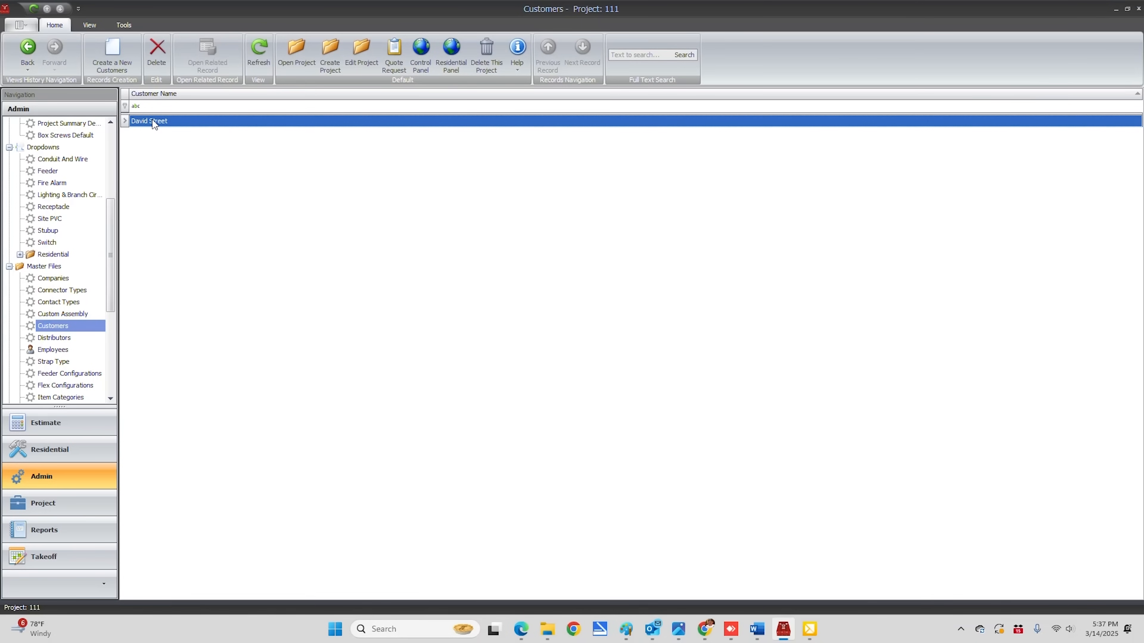
{"action": "double_click", "coordinate": [153, 119]}
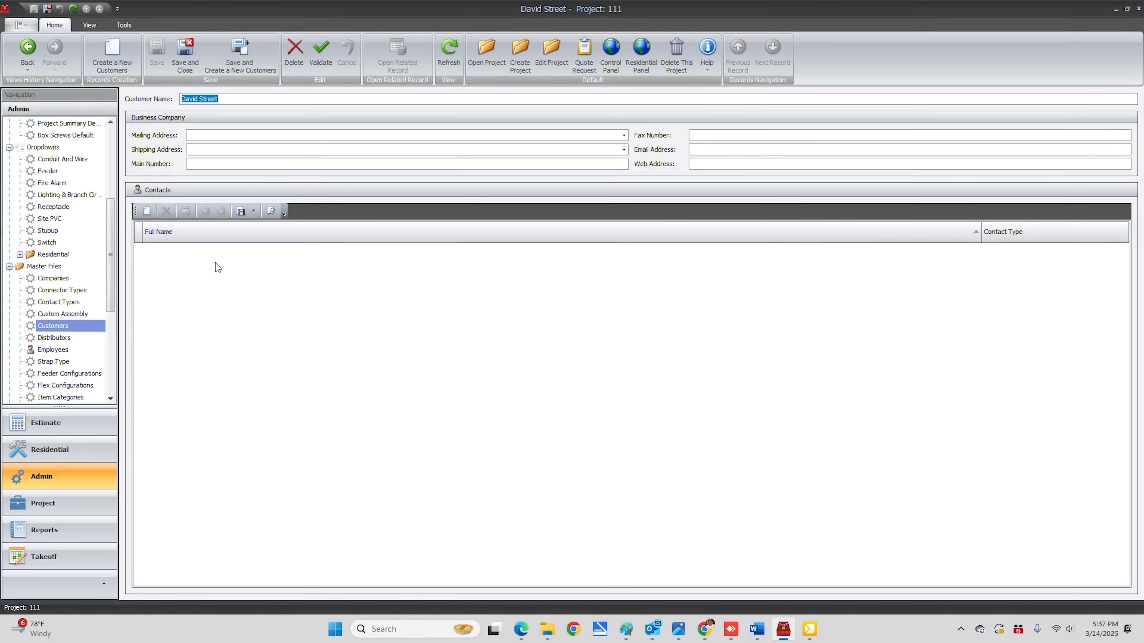
{"action": "left_click", "coordinate": [44, 337]}
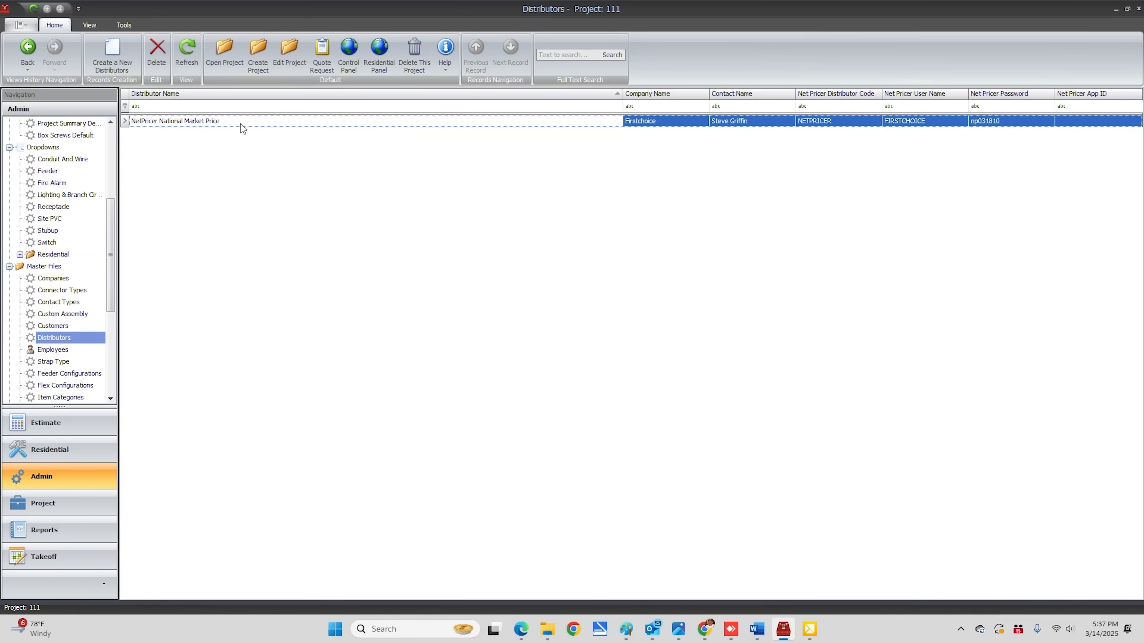
Step: Review a blank distributor form without saving it, and open the second employee's record in the Employees master file
{"action": "left_click", "coordinate": [112, 53]}
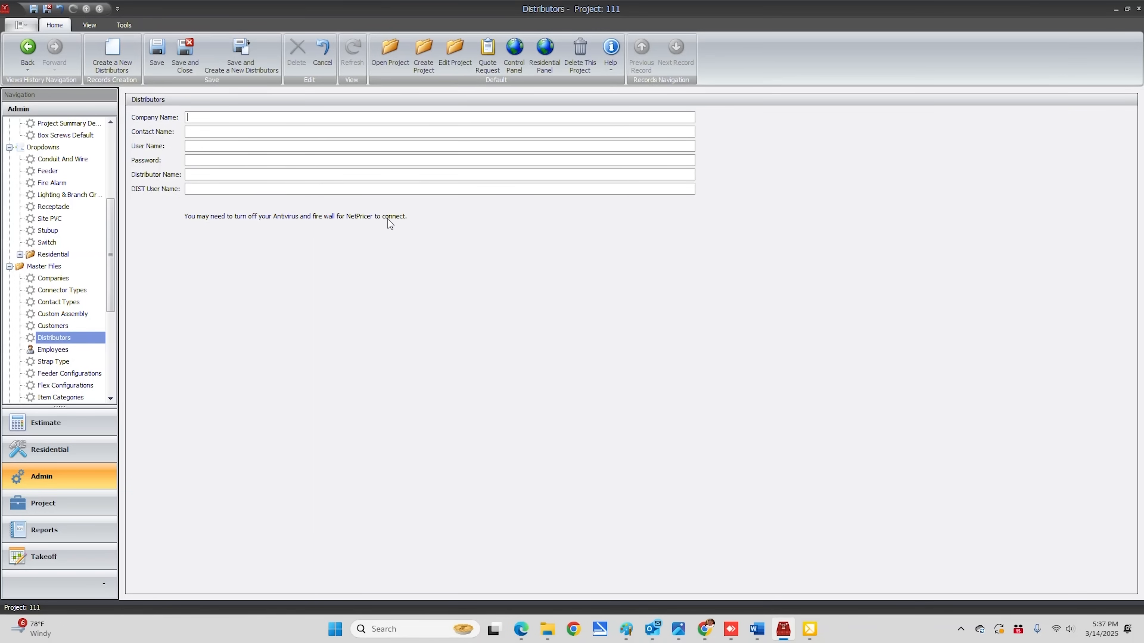
{"action": "left_click", "coordinate": [52, 350]}
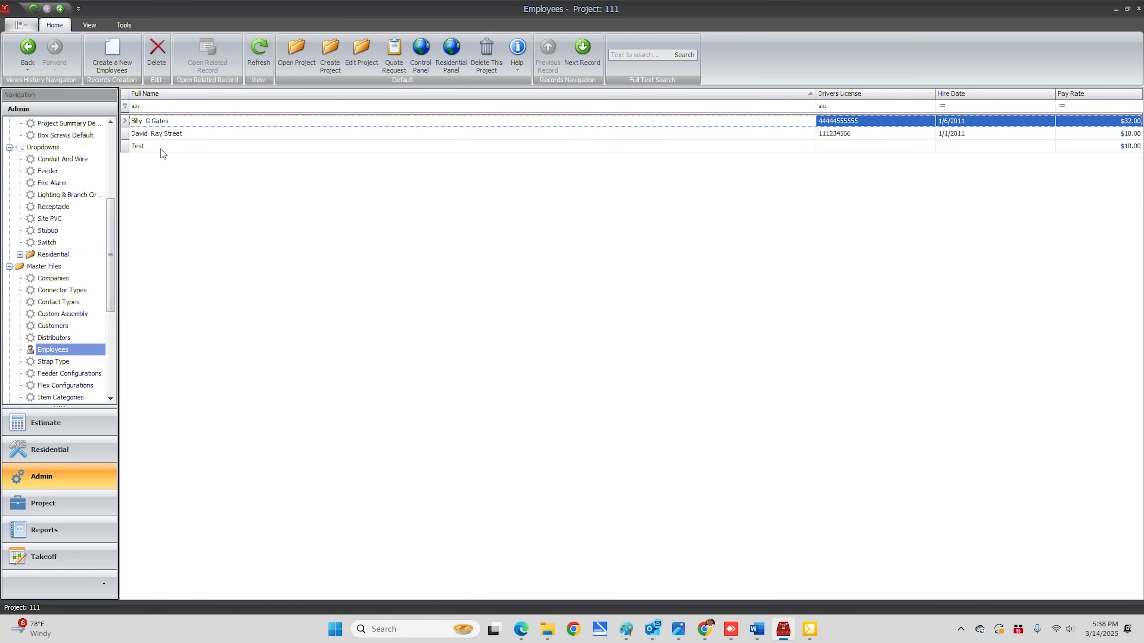
{"action": "left_click", "coordinate": [166, 135]}
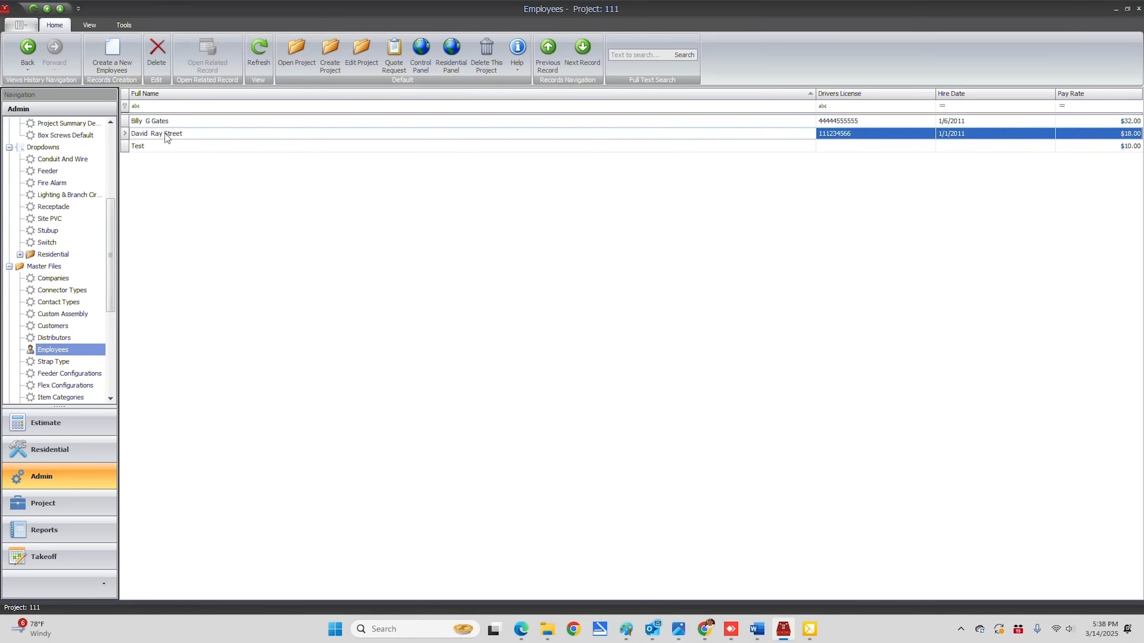
{"action": "double_click", "coordinate": [164, 134]}
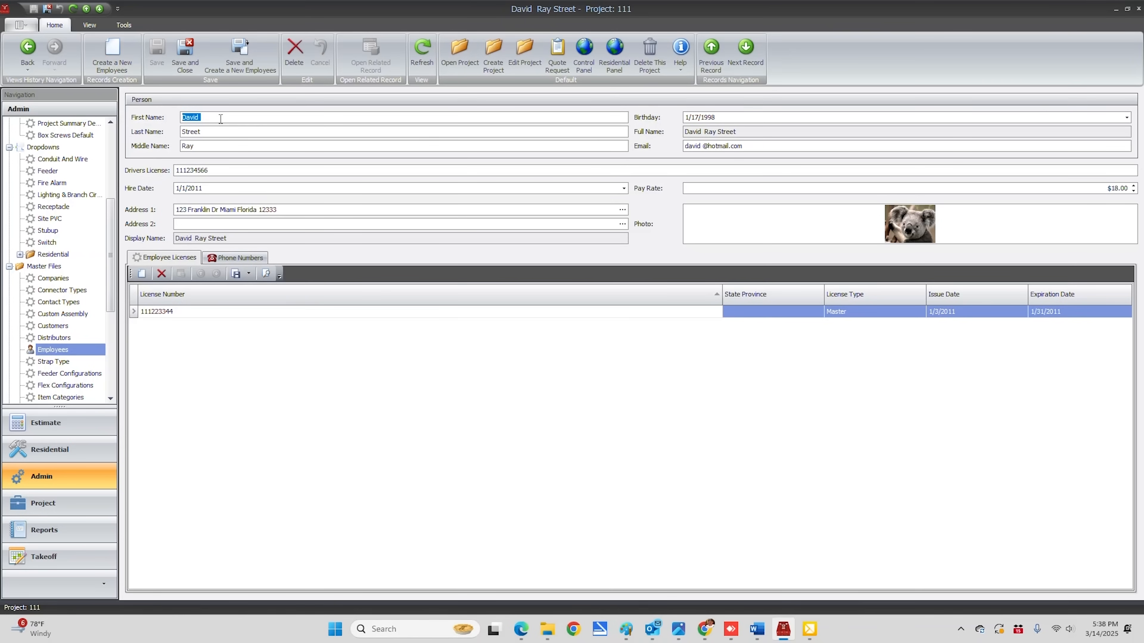
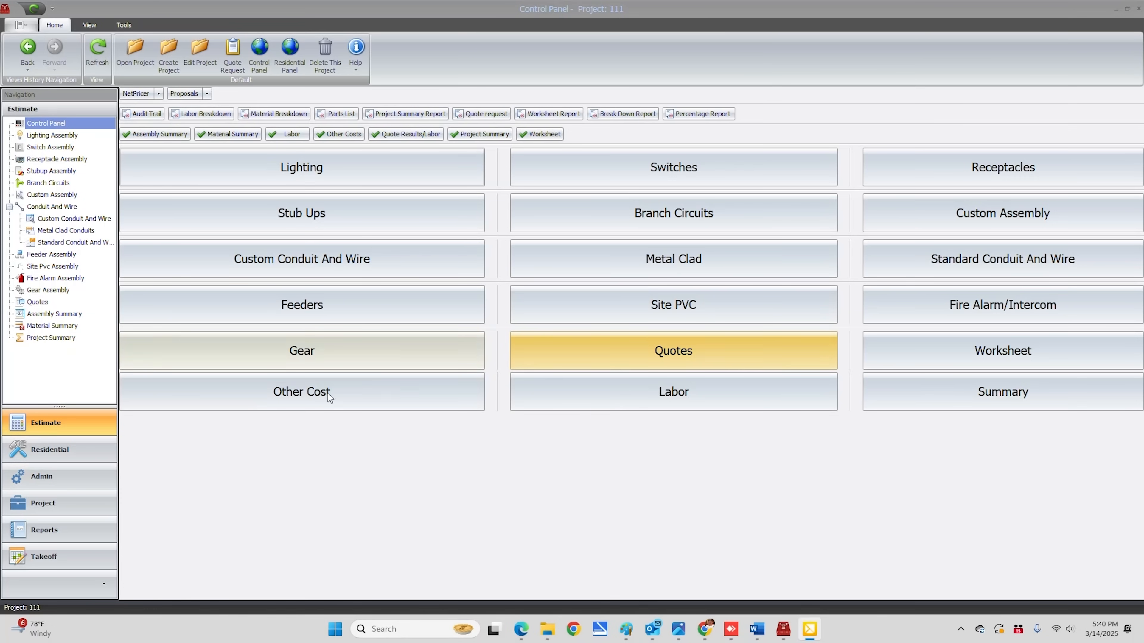
Step: Review the Quote Items master file in the admin area, followed by the Vendors master file
{"action": "left_click", "coordinate": [42, 477]}
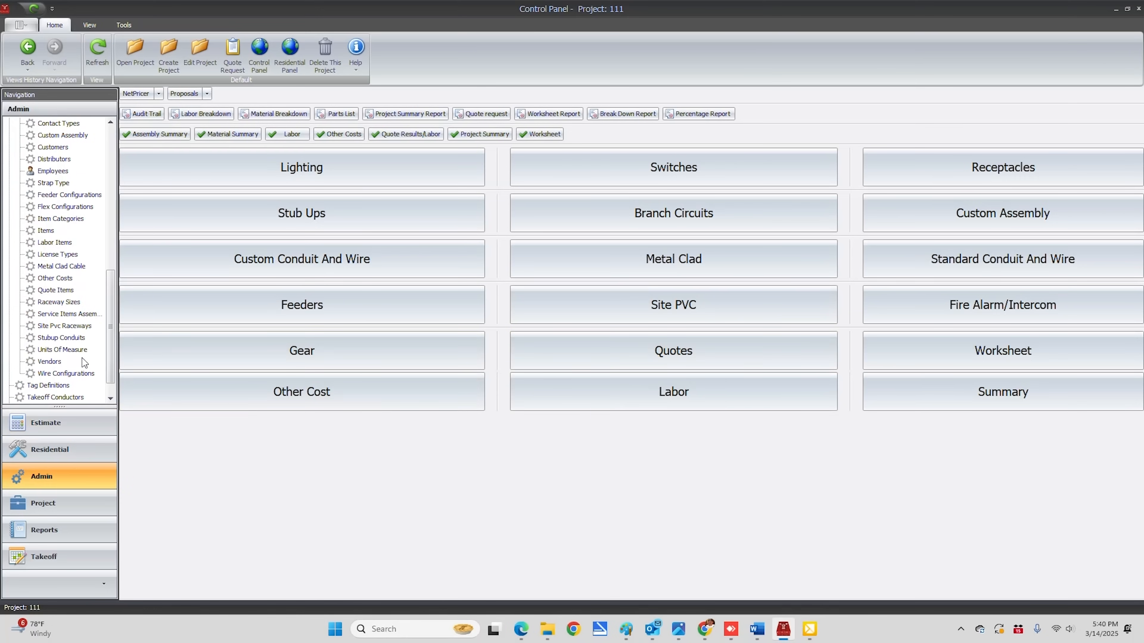
{"action": "scroll", "coordinate": [84, 360], "scroll_direction": "down", "scroll_amount": 1}
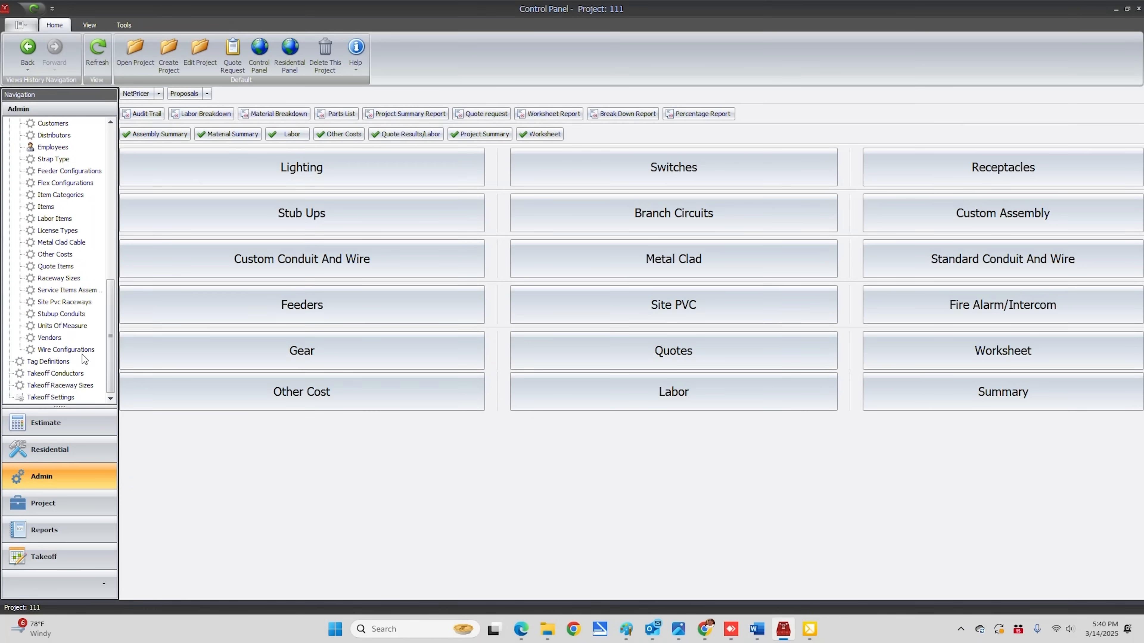
{"action": "left_click", "coordinate": [54, 267]}
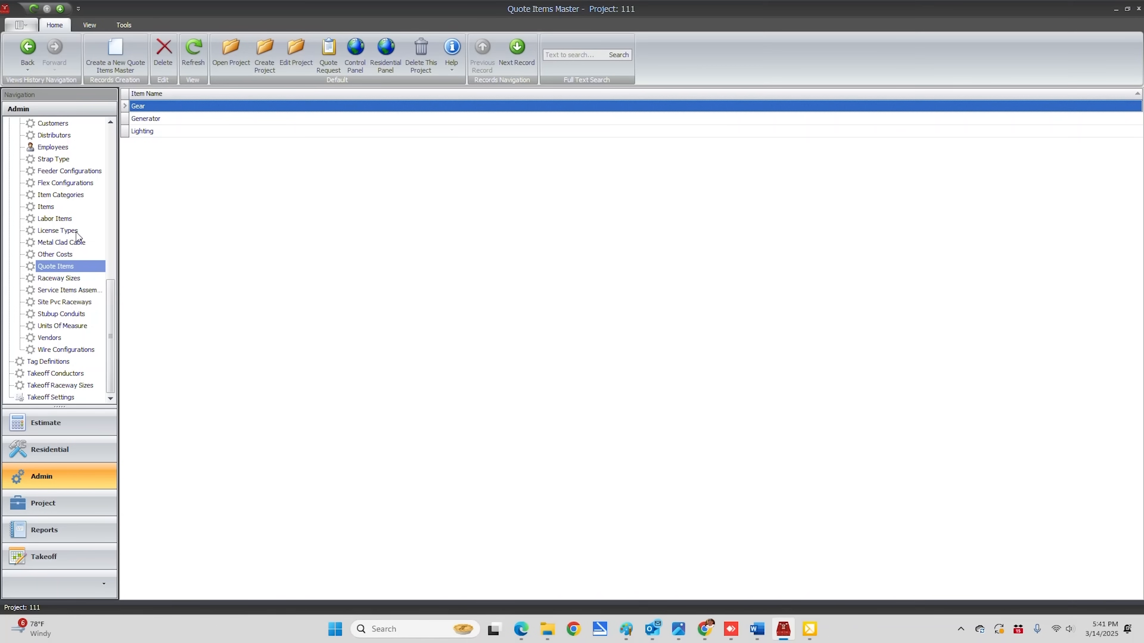
{"action": "left_click", "coordinate": [51, 337]}
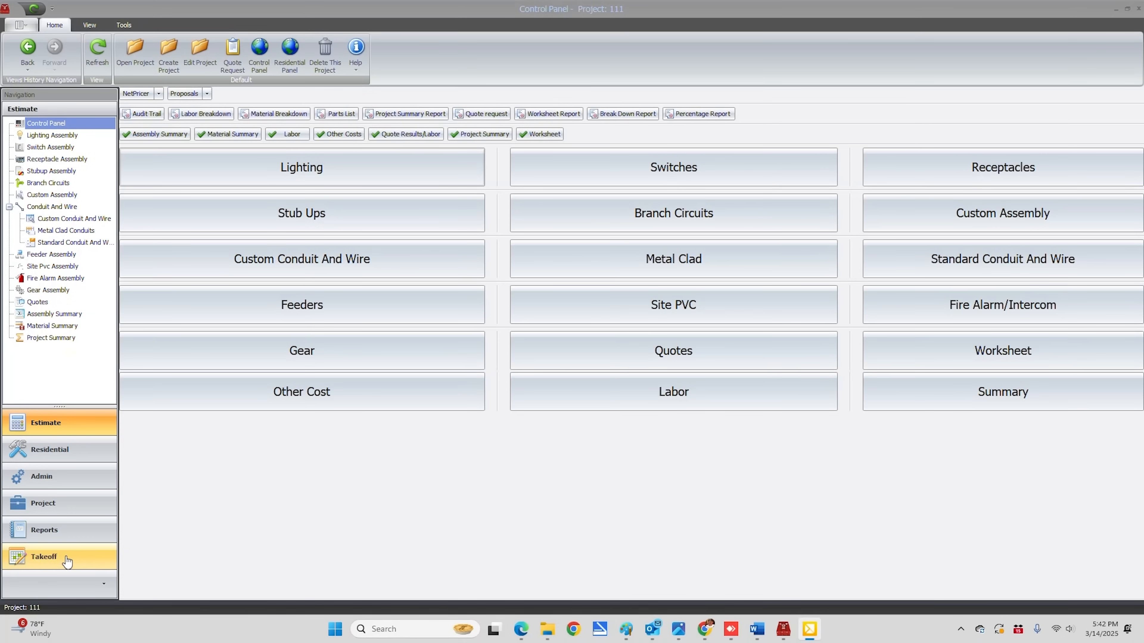
Step: Review the takeoff tags in the admin Tag Definitions, expanding the Switches, Stub-Ups, Panels and Lights groups
{"action": "left_click", "coordinate": [39, 485]}
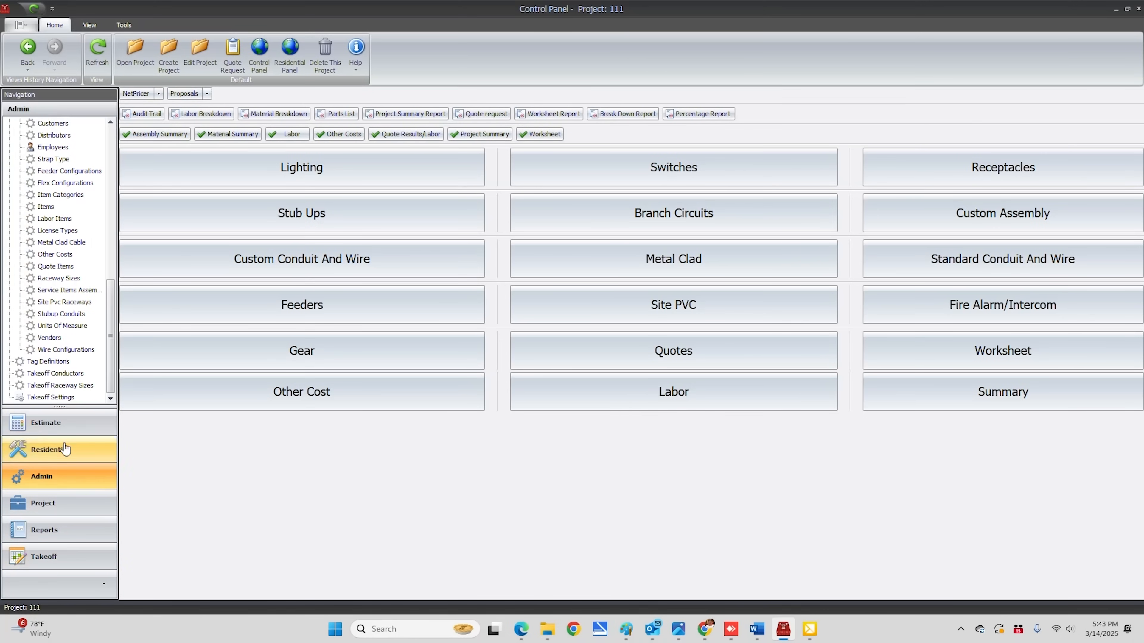
{"action": "left_click", "coordinate": [50, 362]}
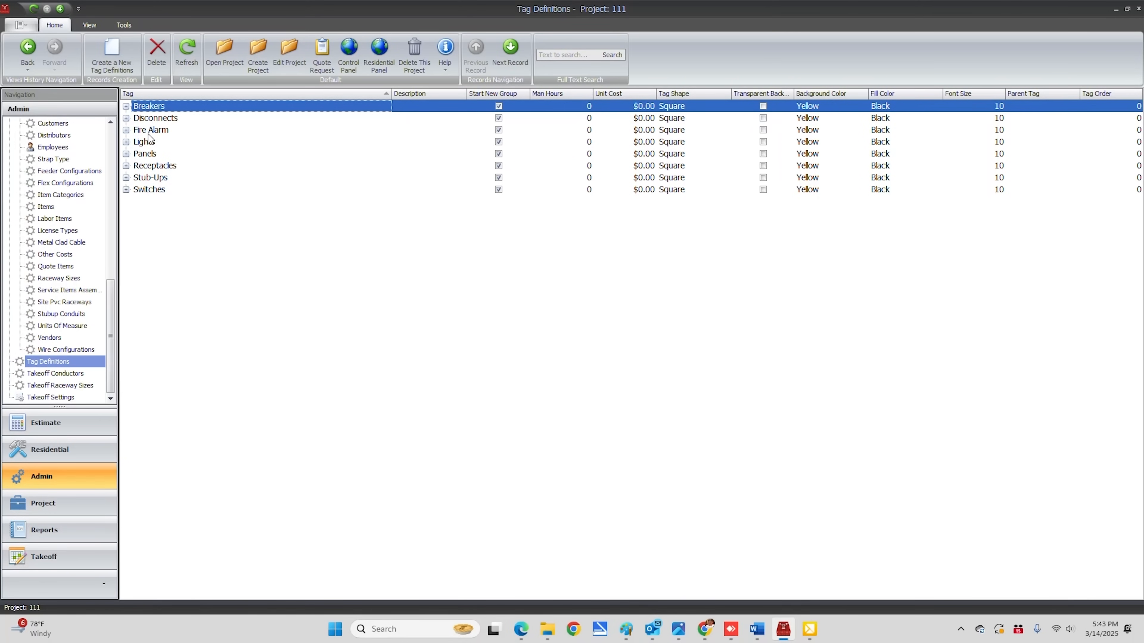
{"action": "left_click", "coordinate": [127, 190]}
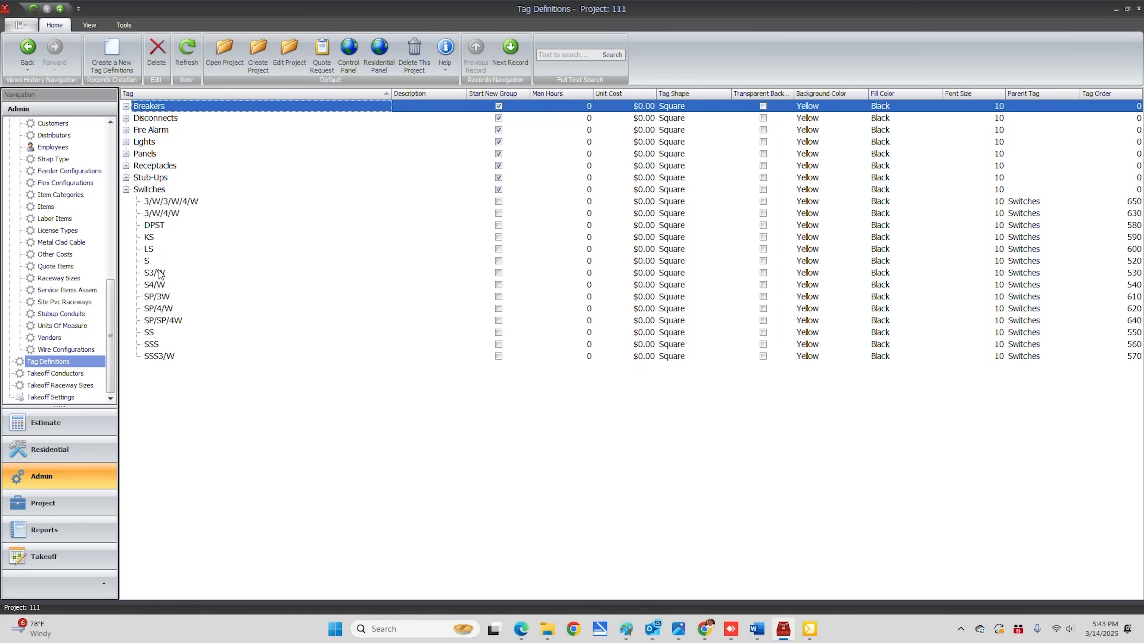
{"action": "left_click", "coordinate": [126, 177]}
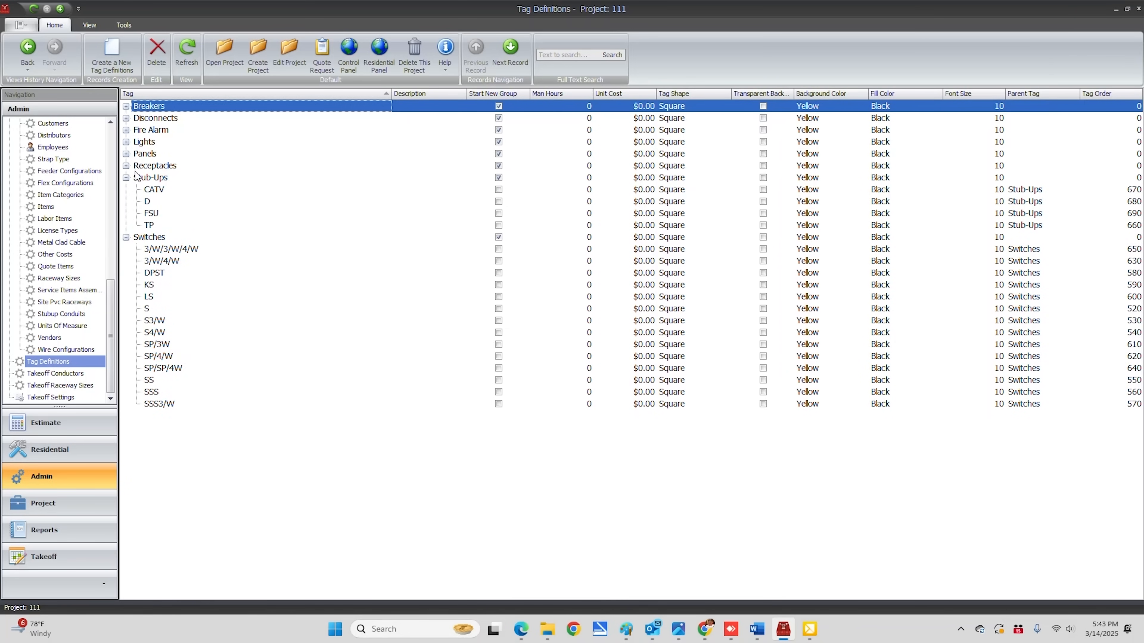
{"action": "left_click", "coordinate": [126, 153]}
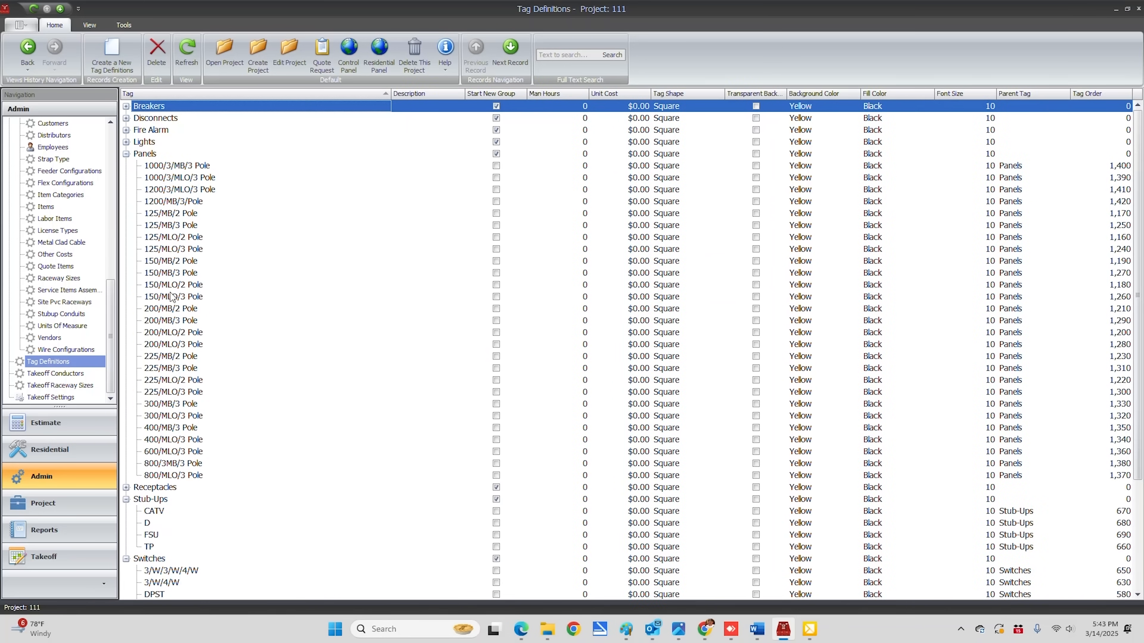
{"action": "left_click", "coordinate": [126, 142]}
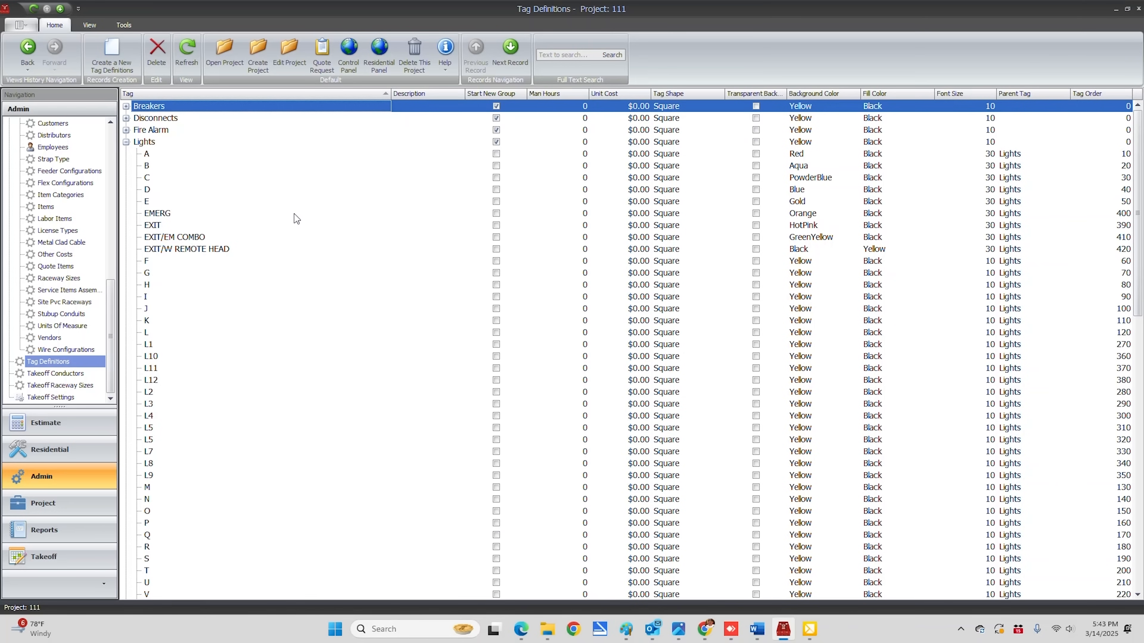
Step: Review the admin lists of Takeoff Conductors and Takeoff Raceway Sizes, and open the Takeoff Settings
{"action": "left_click", "coordinate": [66, 377]}
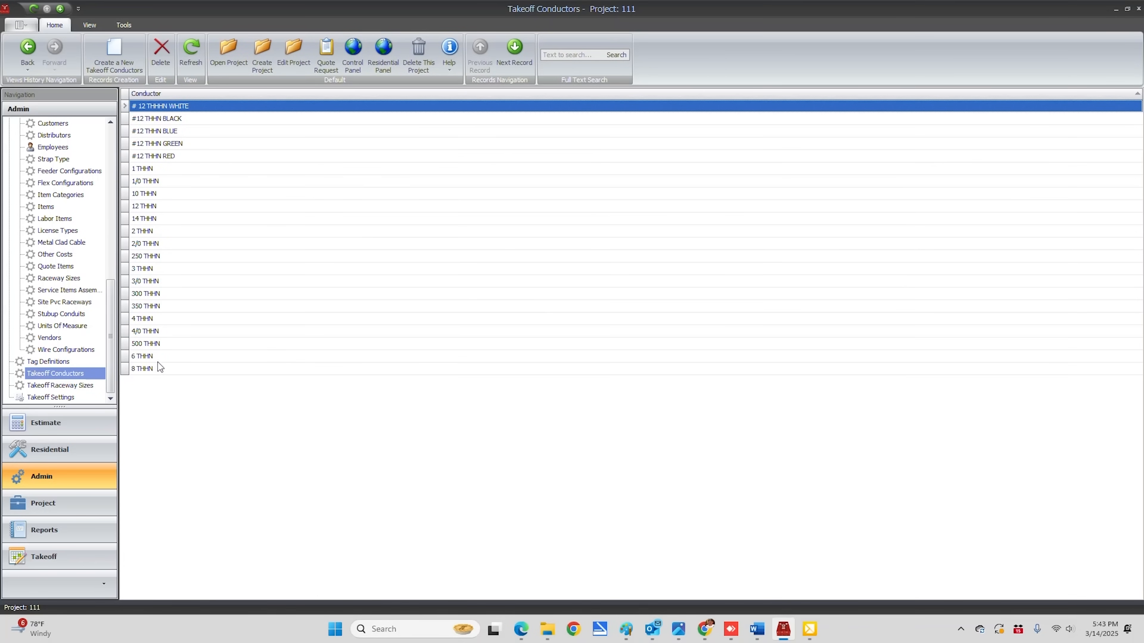
{"action": "left_click", "coordinate": [56, 385]}
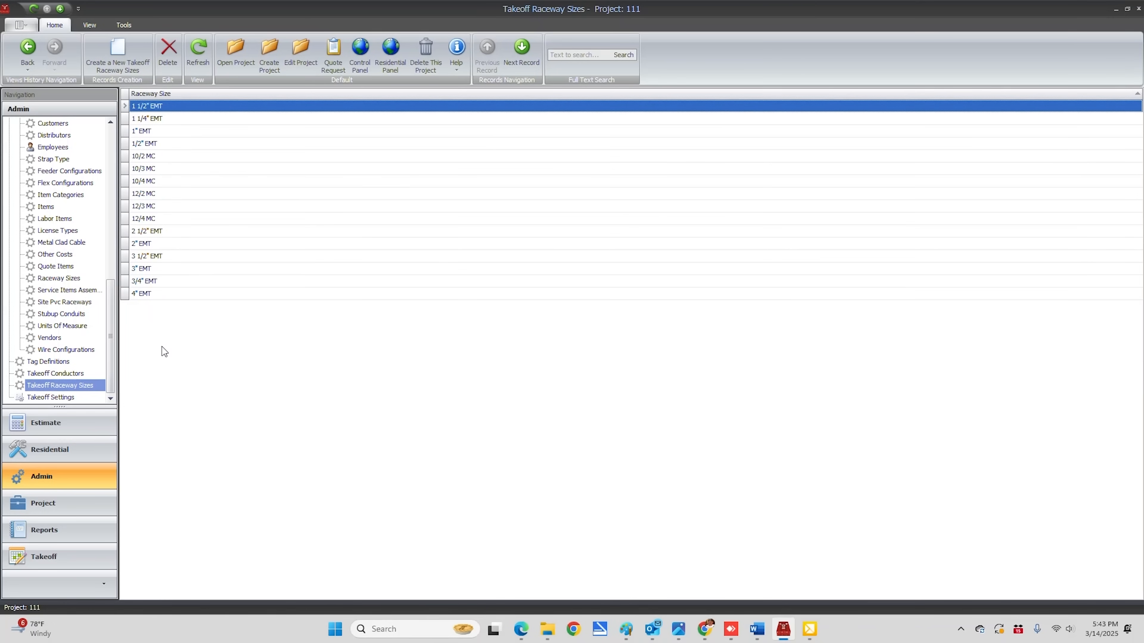
{"action": "left_click", "coordinate": [62, 398]}
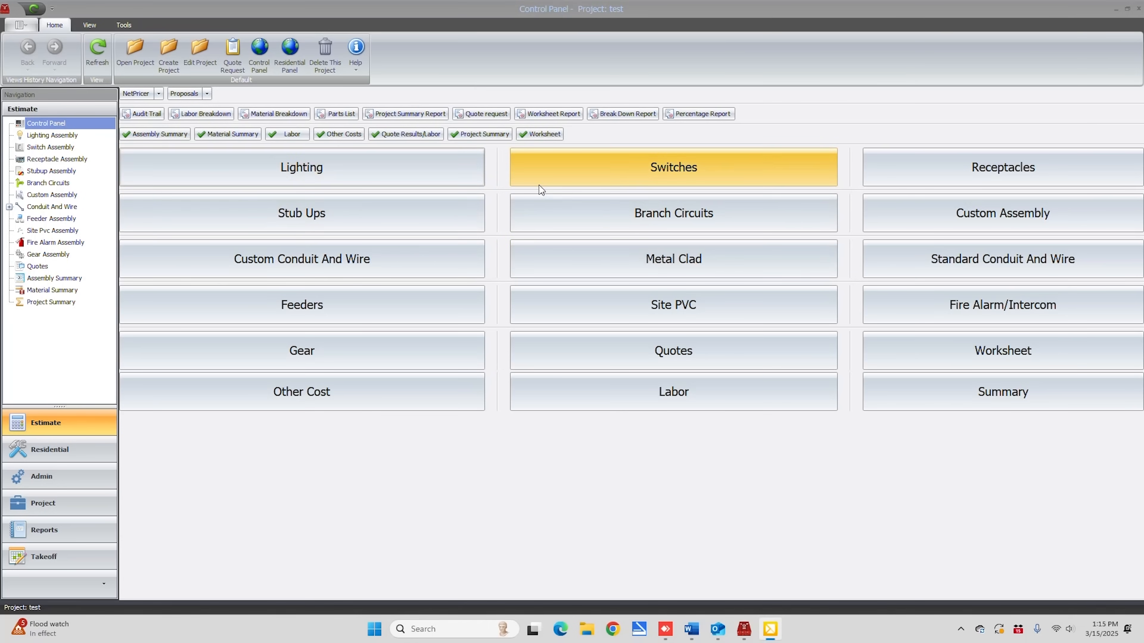
Step: Delete the current test project and open the first of the test projects last opened on 3/11/2025
{"action": "left_click", "coordinate": [325, 50]}
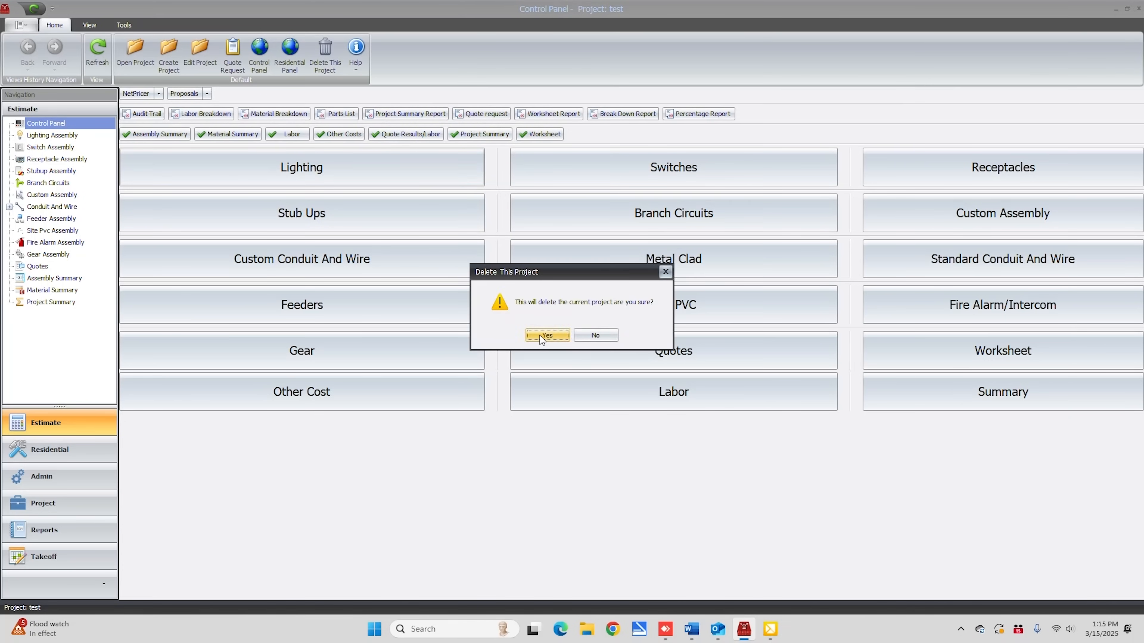
{"action": "left_click", "coordinate": [543, 335]}
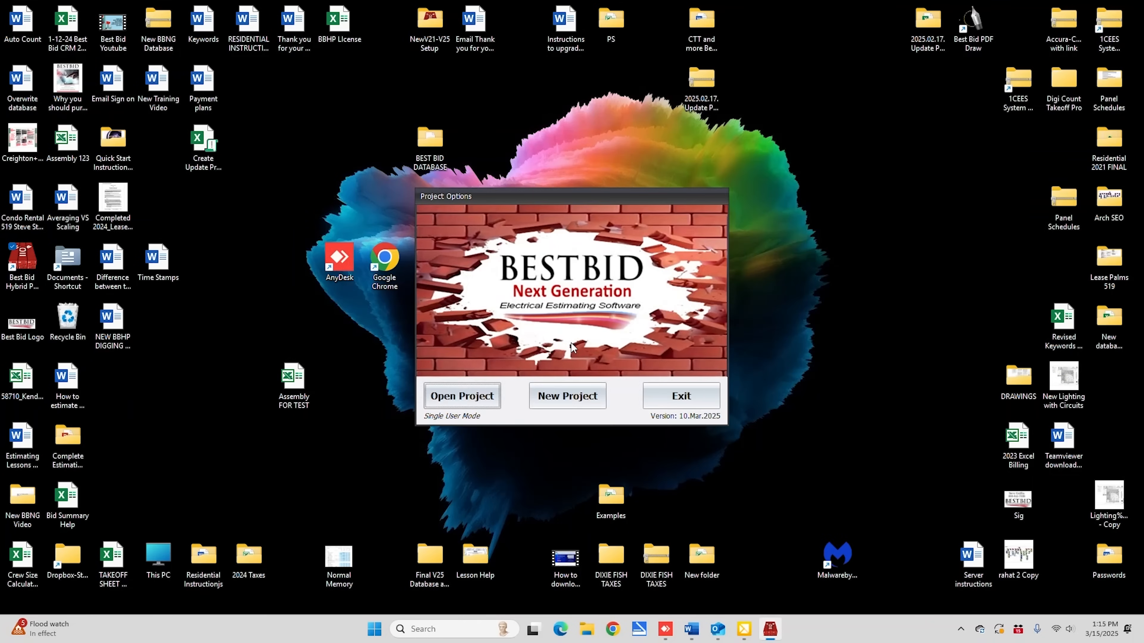
{"action": "left_click", "coordinate": [454, 401]}
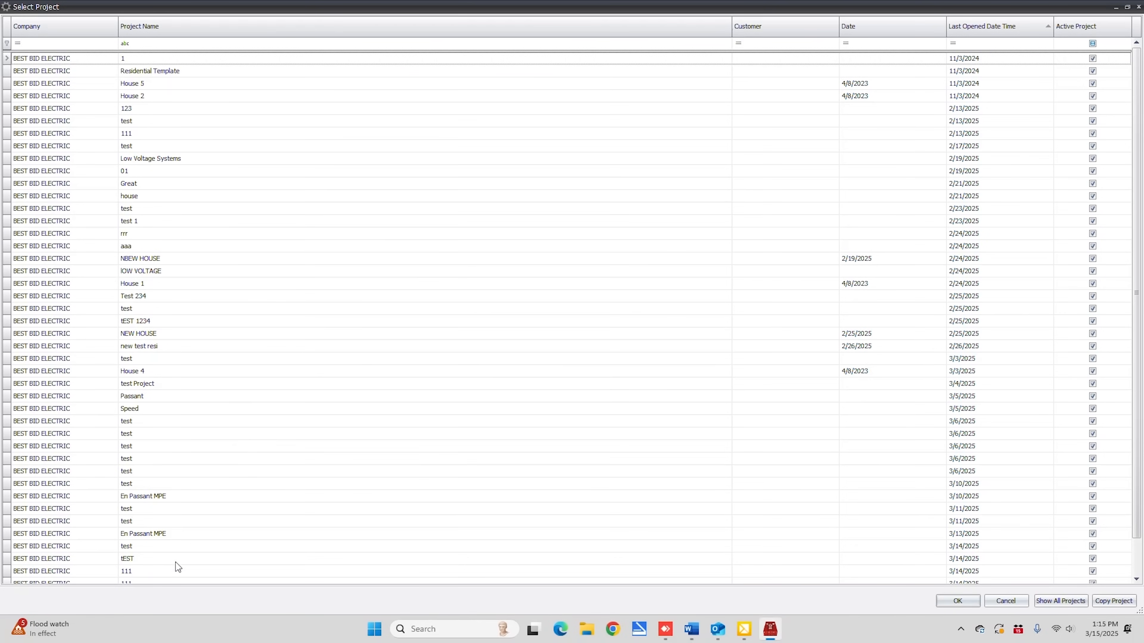
{"action": "scroll", "coordinate": [178, 567], "scroll_direction": "down", "scroll_amount": 1}
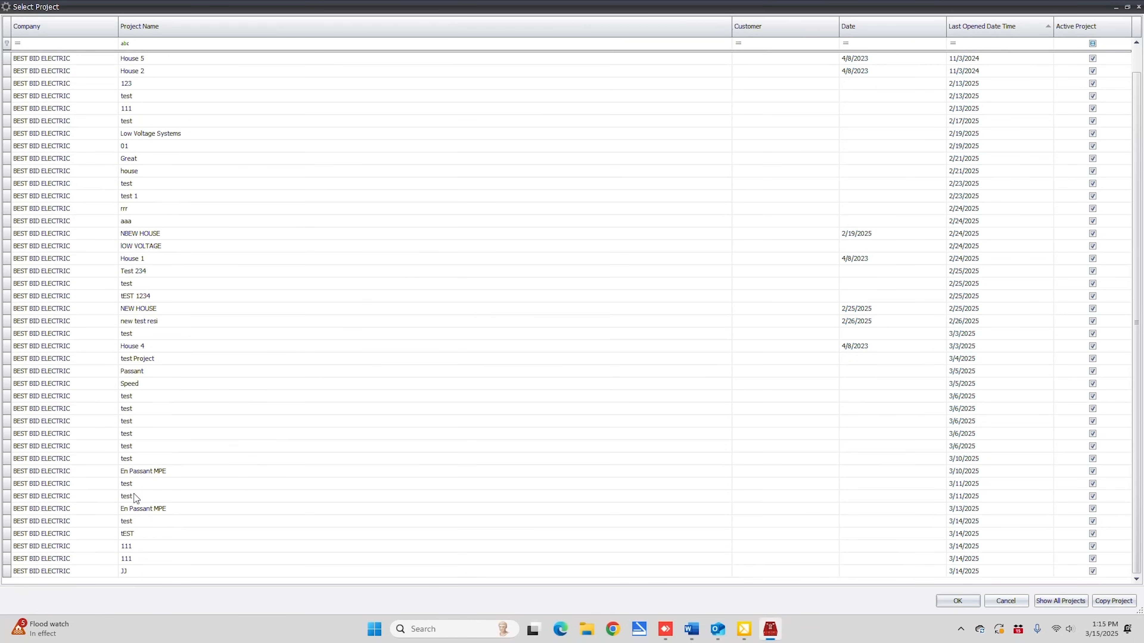
{"action": "left_click", "coordinate": [130, 486]}
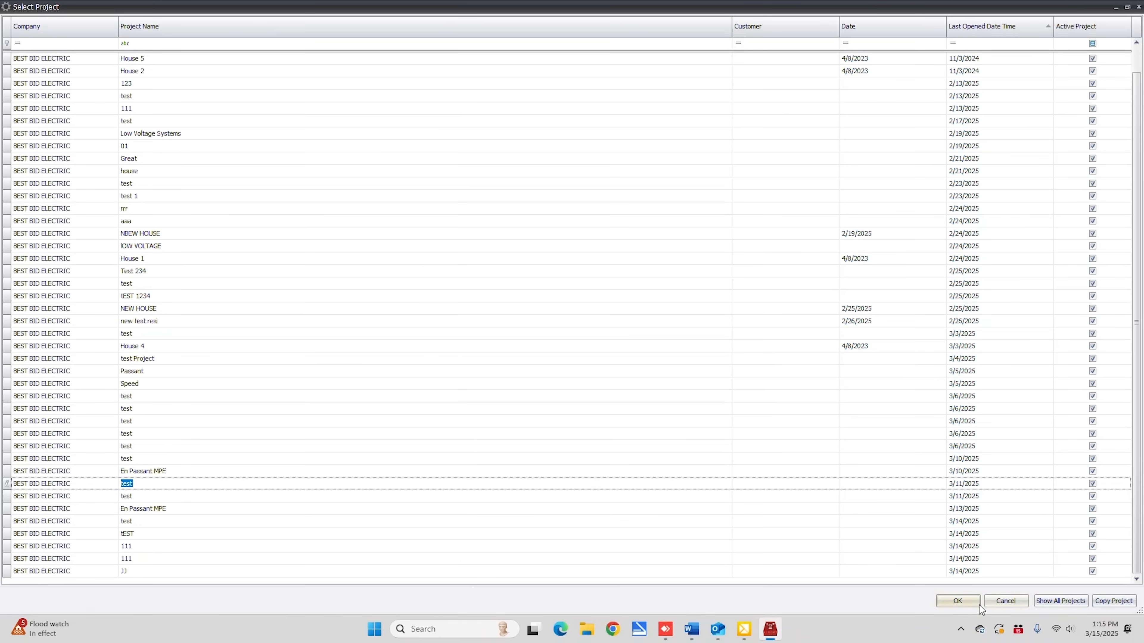
{"action": "left_click", "coordinate": [958, 601]}
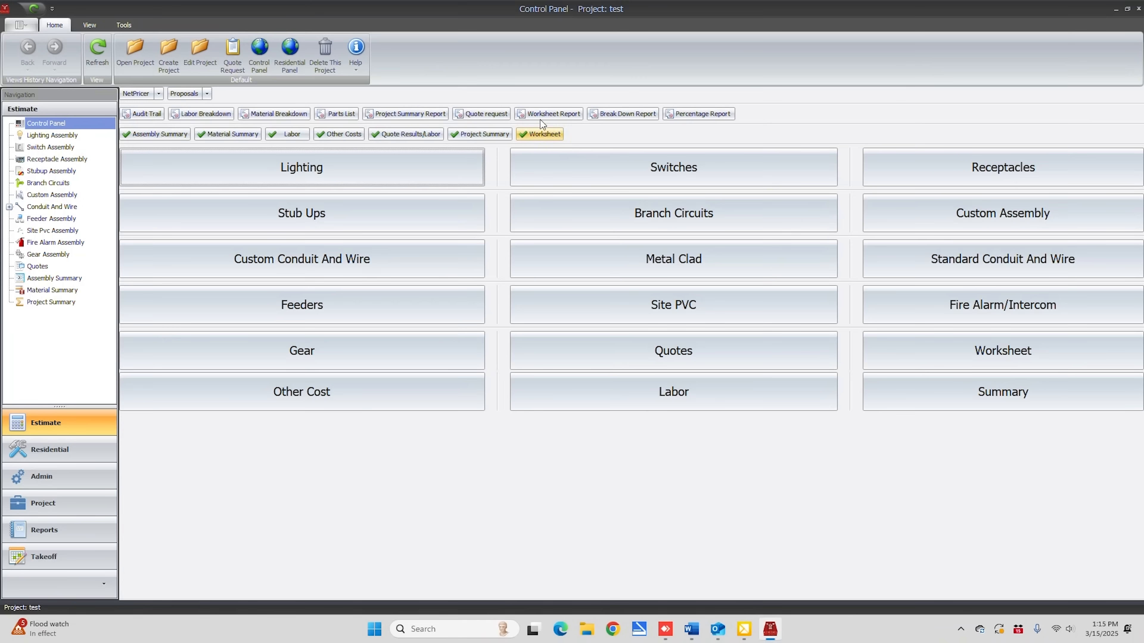
Step: Delete the opened test project and exit the estimating program
{"action": "left_click", "coordinate": [324, 49]}
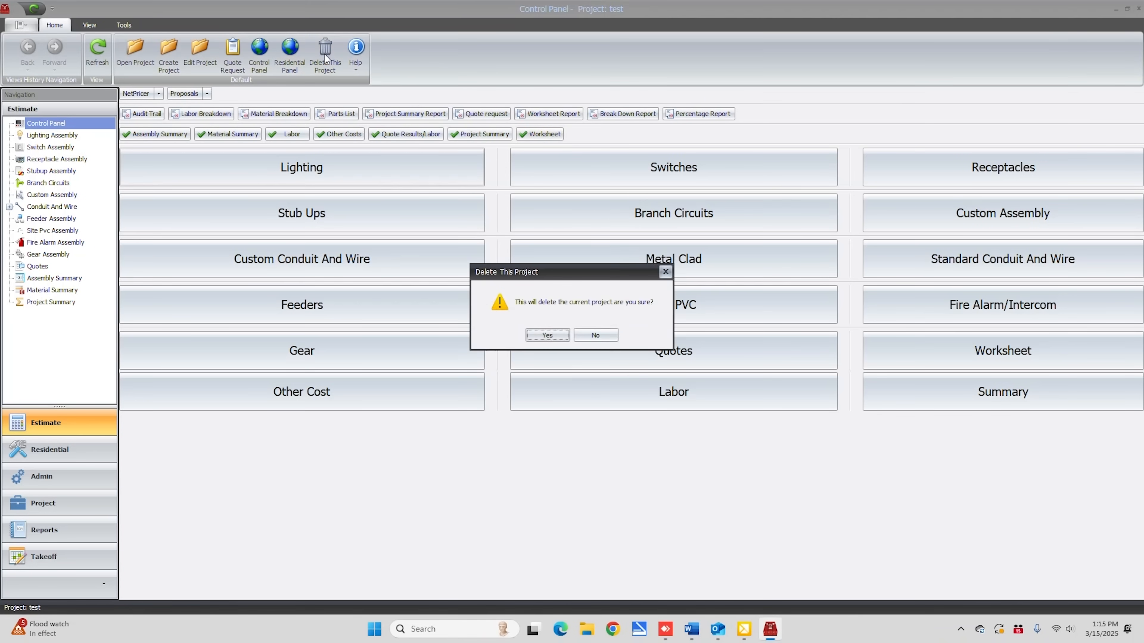
{"action": "left_click", "coordinate": [548, 335]}
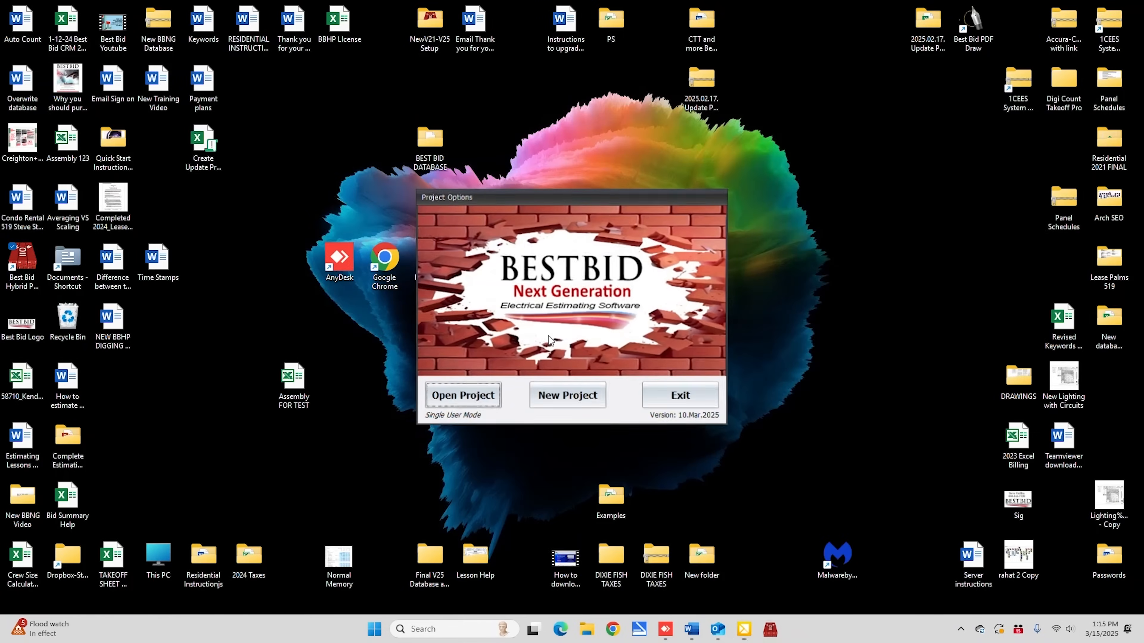
{"action": "left_click", "coordinate": [694, 398]}
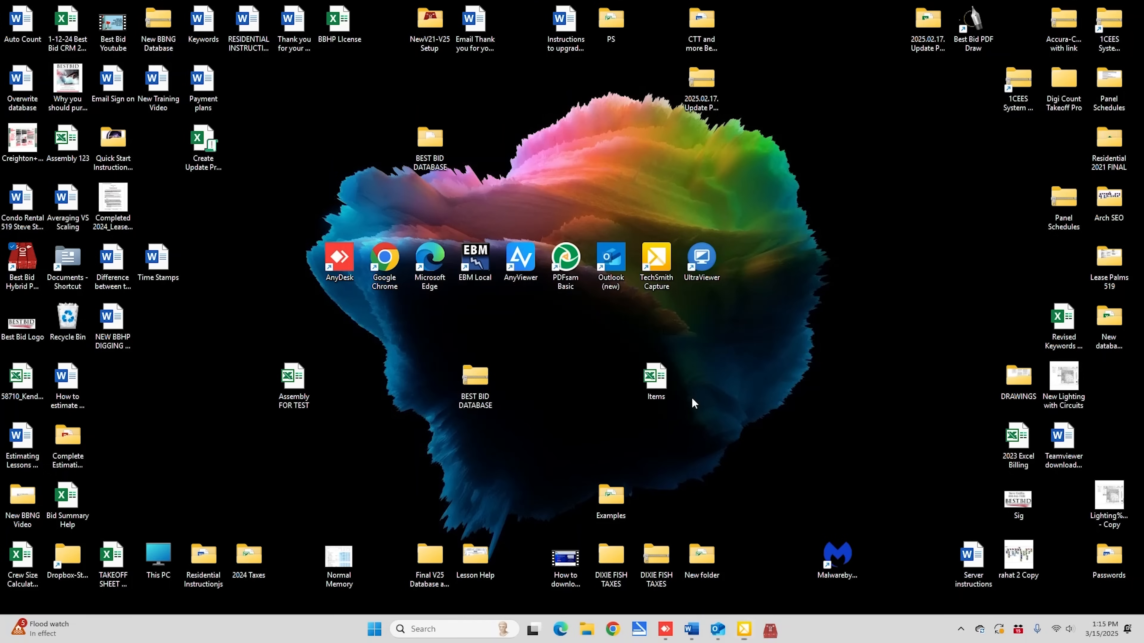
Step: Open the file location of the Best Bid Hybrid Pro desktop shortcut and launch the BestBidDatabase application
{"action": "right_click", "coordinate": [27, 261]}
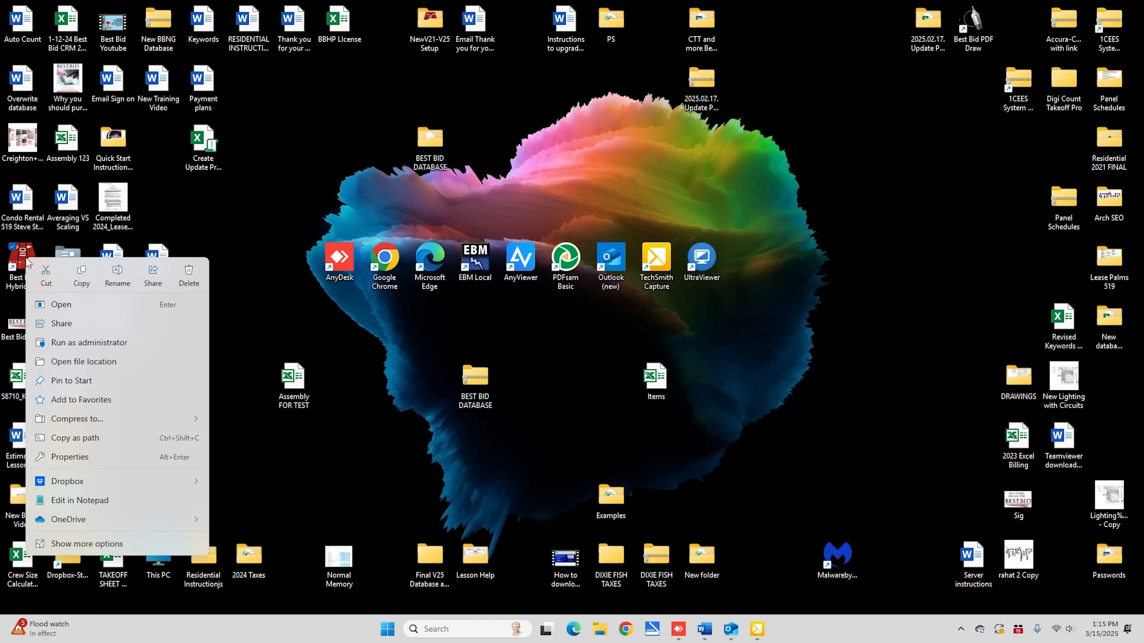
{"action": "left_click", "coordinate": [97, 362]}
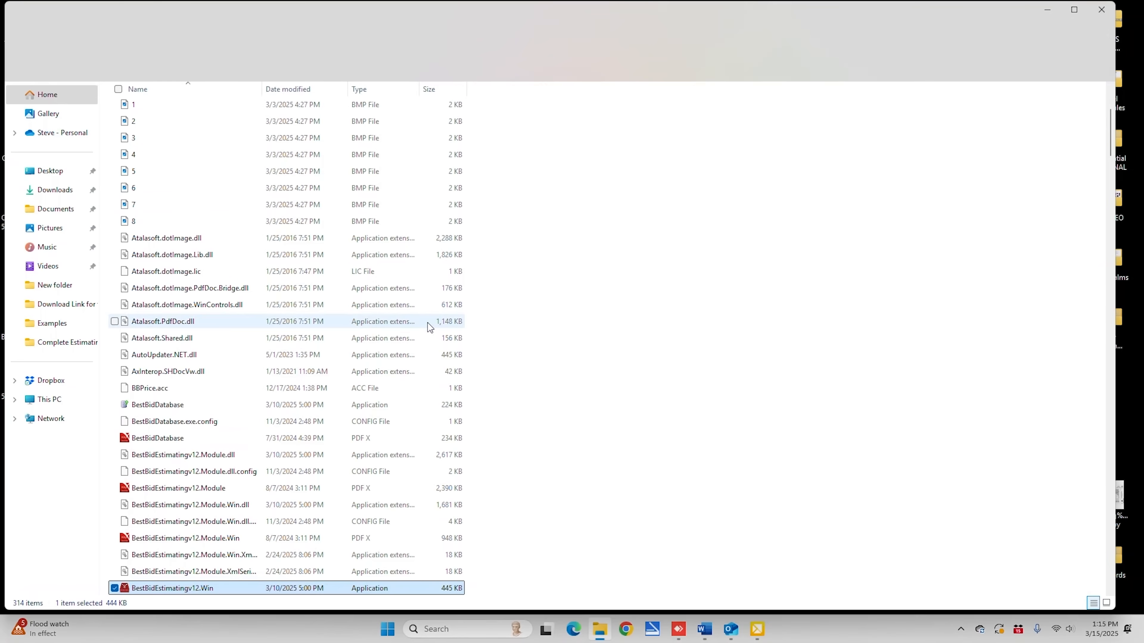
{"action": "left_click", "coordinate": [164, 406]}
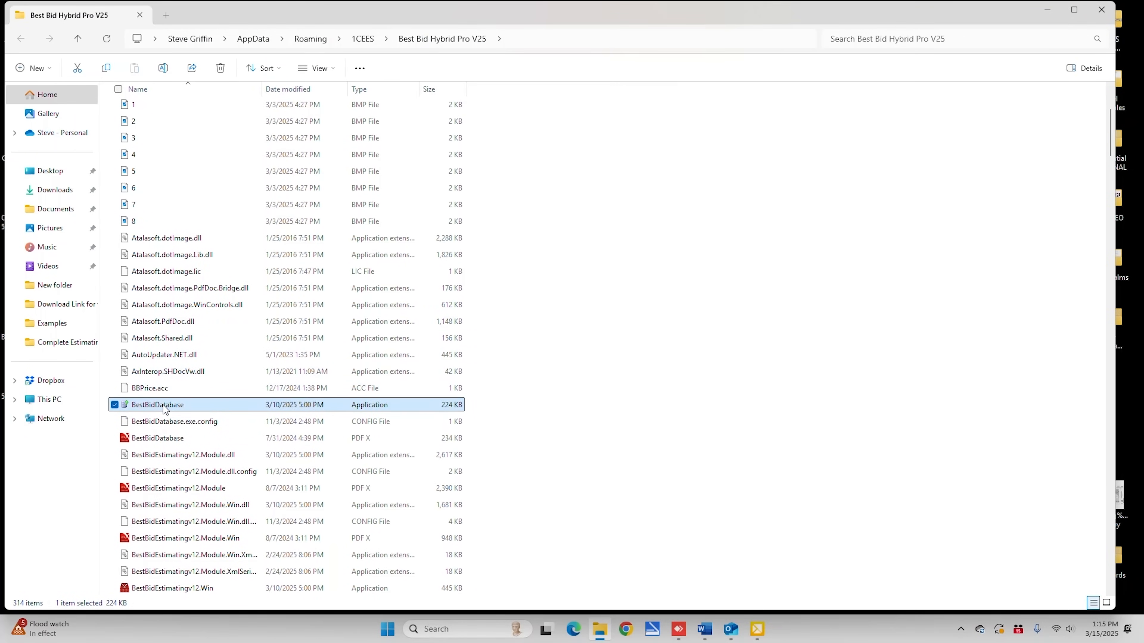
{"action": "double_click", "coordinate": [164, 405]}
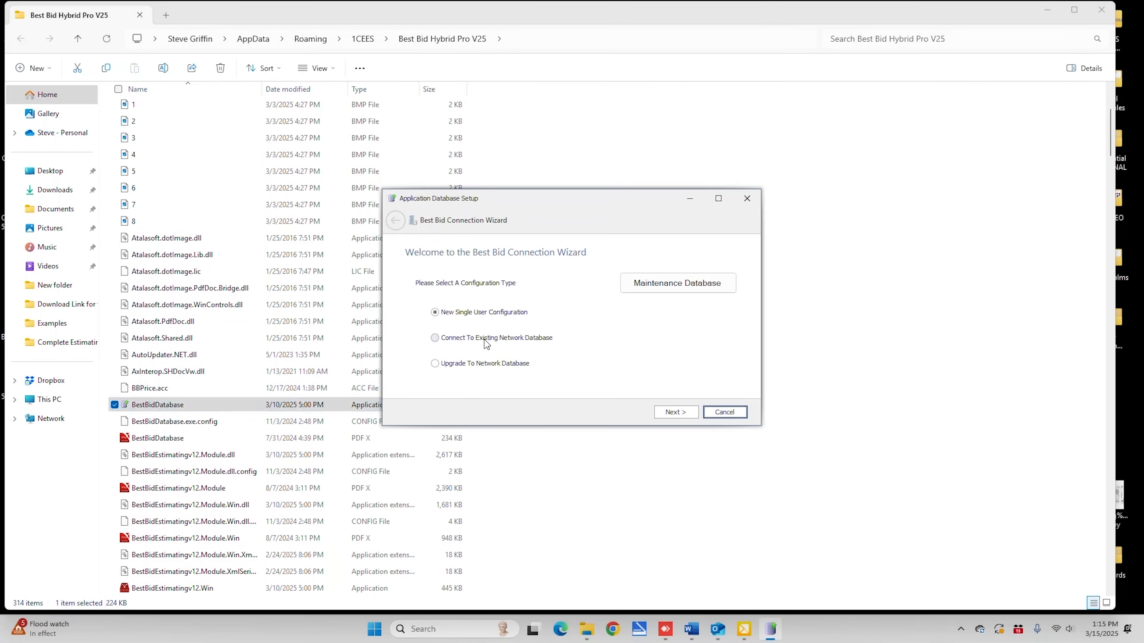
Step: Clean up and shrink the estimating database with the Connection Wizard's database maintenance
{"action": "left_click", "coordinate": [678, 289]}
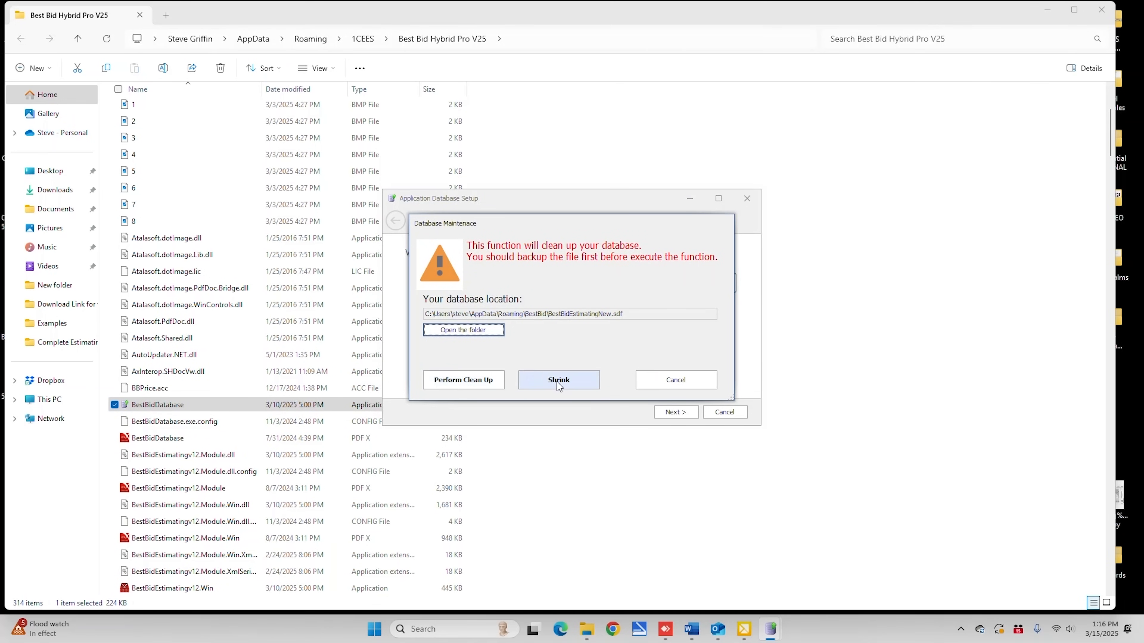
{"action": "left_click", "coordinate": [458, 382]}
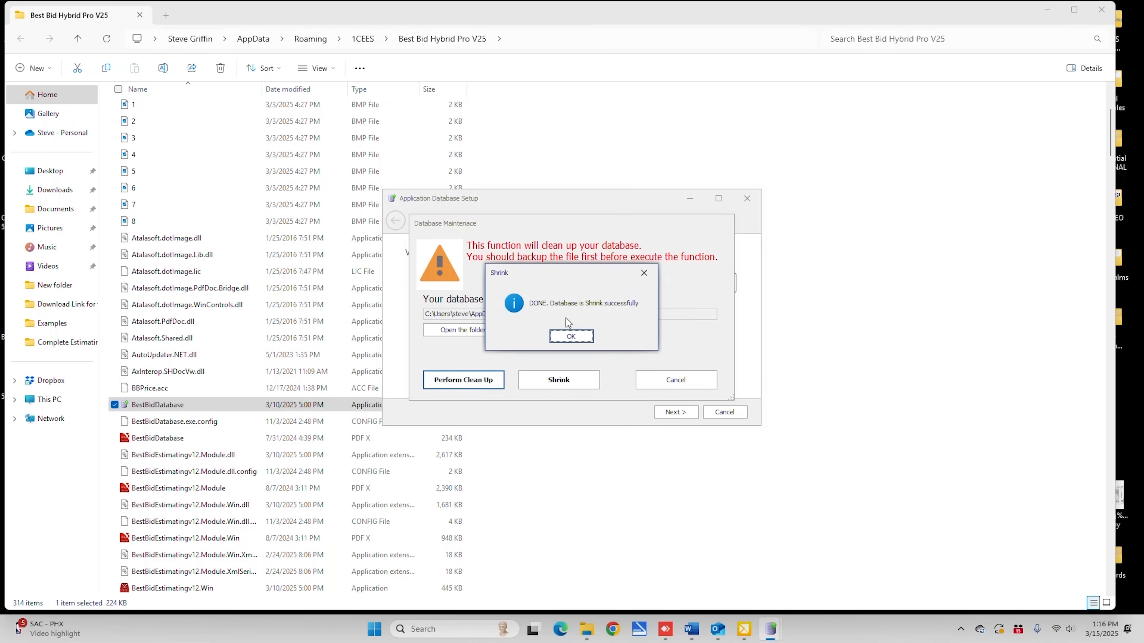
{"action": "left_click", "coordinate": [570, 337]}
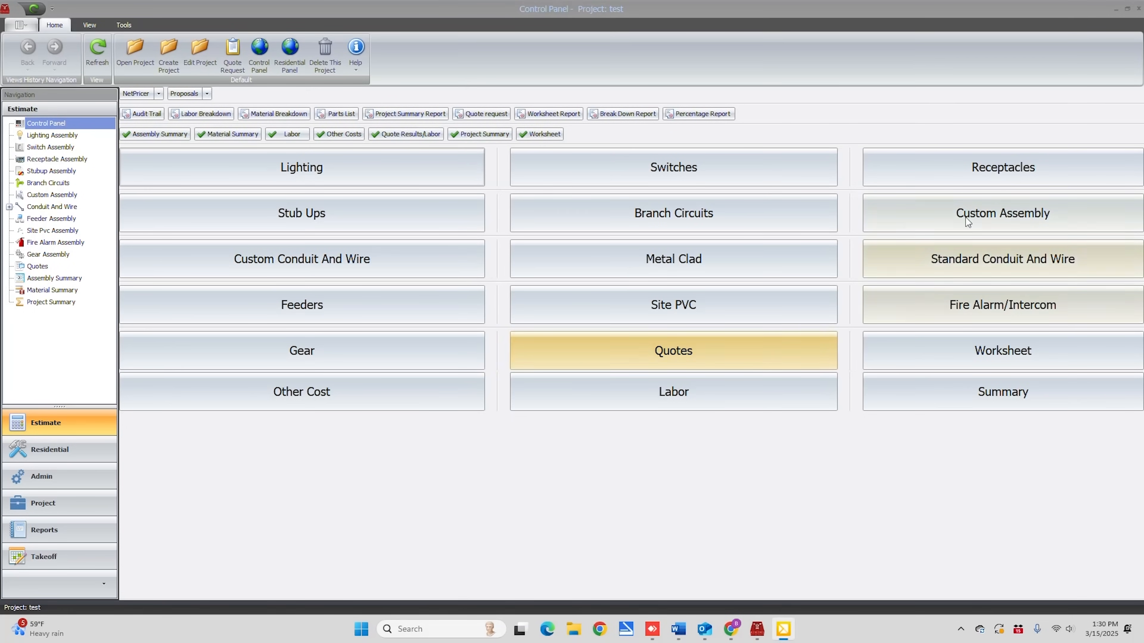
Step: Create a new custom assembly and open the THHN wire category for adding multiple items
{"action": "left_click", "coordinate": [995, 216]}
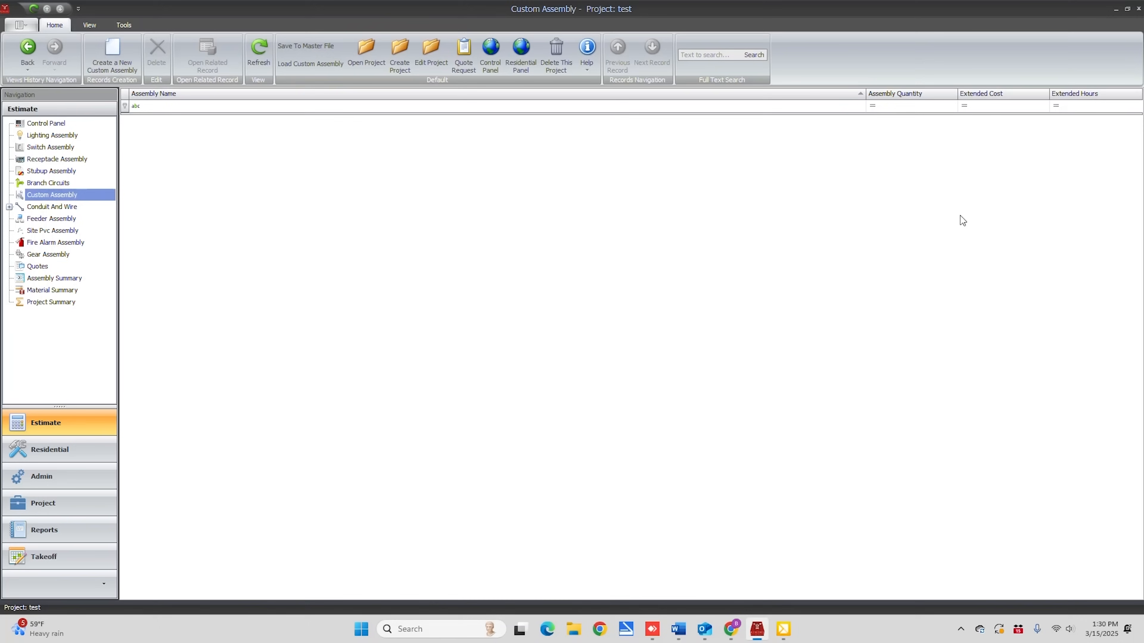
{"action": "left_click", "coordinate": [112, 54]}
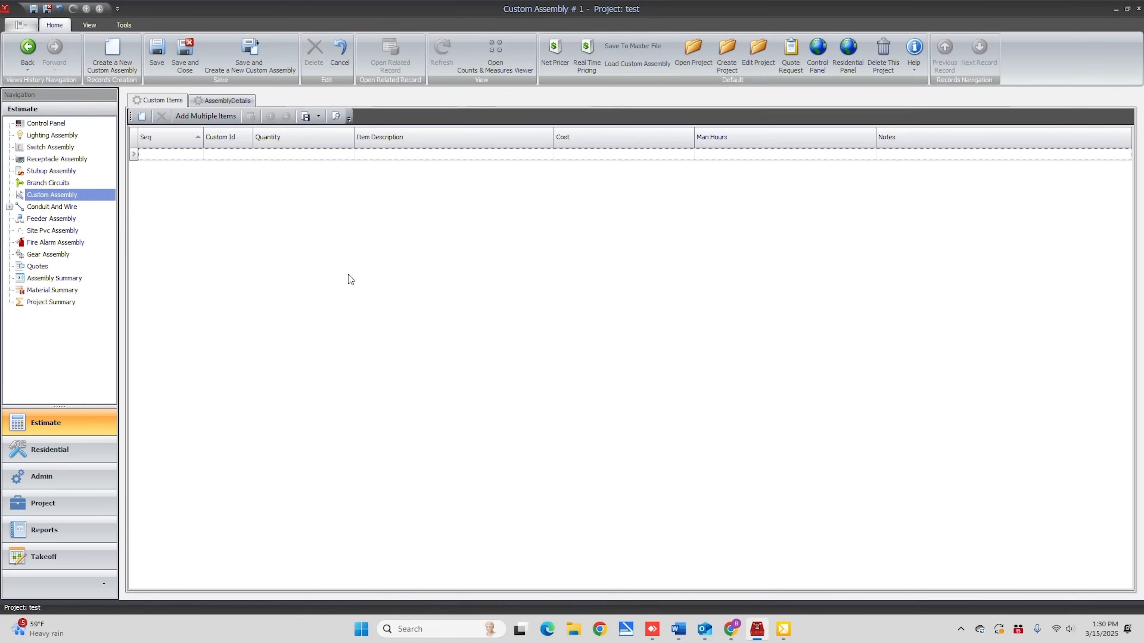
{"action": "left_click", "coordinate": [205, 116]}
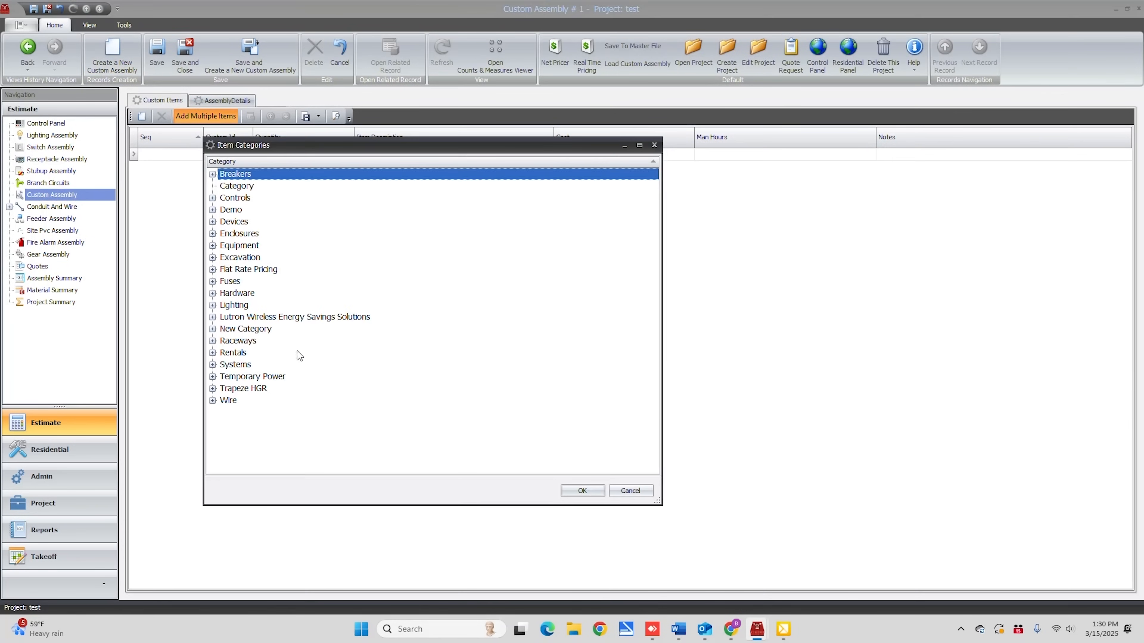
{"action": "left_click", "coordinate": [212, 401]}
{"action": "scroll", "coordinate": [315, 415], "scroll_direction": "down", "scroll_amount": 3}
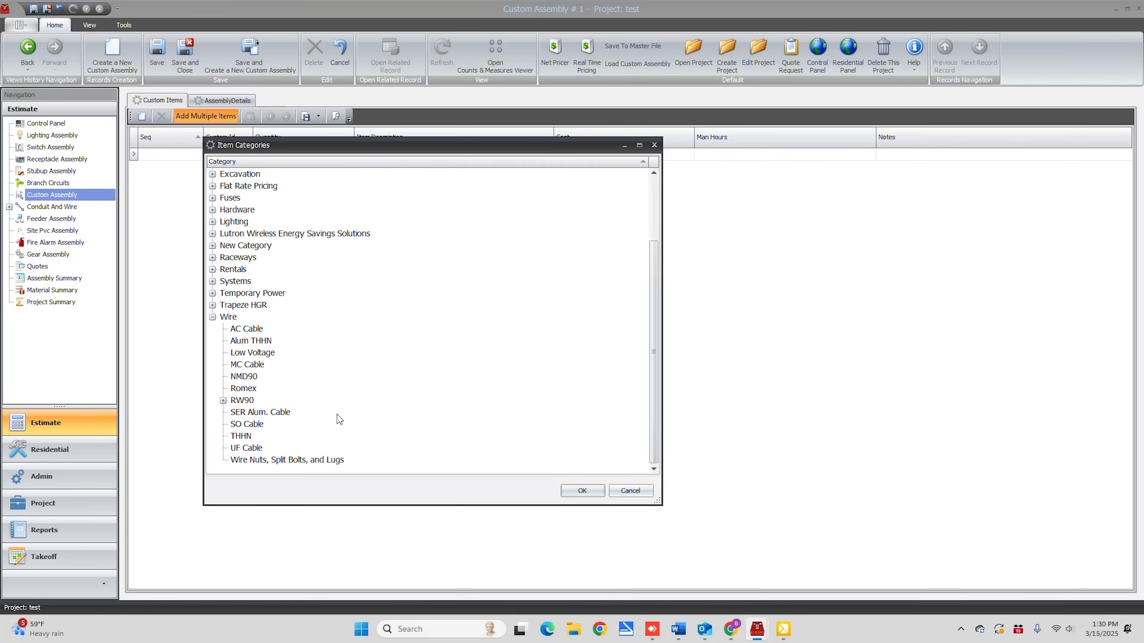
{"action": "left_click", "coordinate": [246, 437]}
{"action": "left_click", "coordinate": [562, 491]}
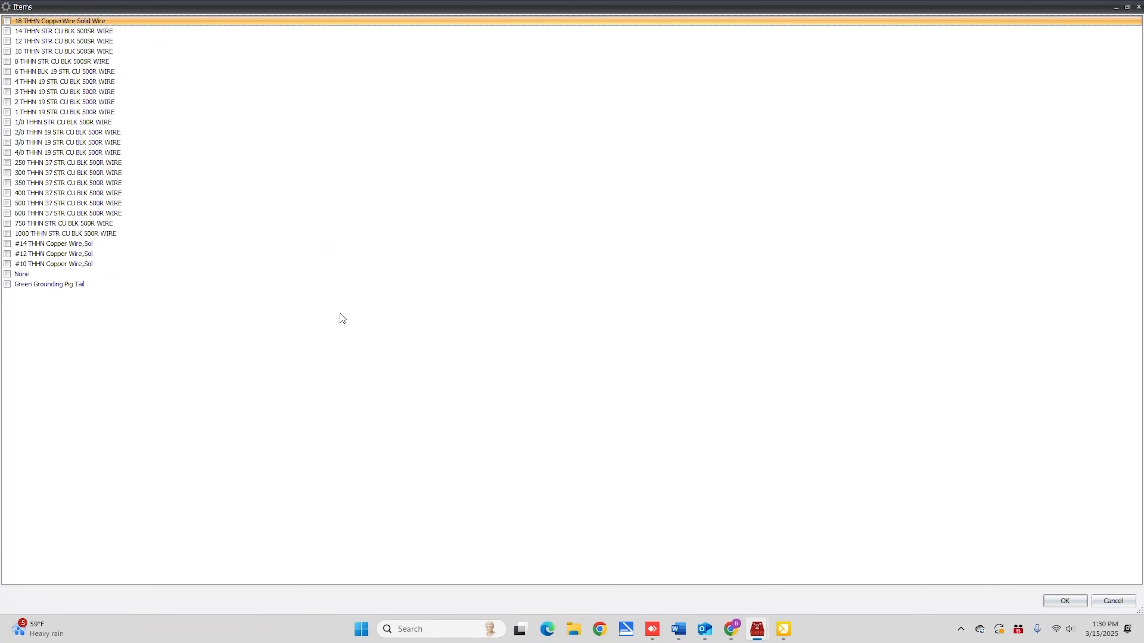
Step: Add all stranded THHN wires from 12 through 1000 plus the #14, #12 and #10 solid THHN copper wires, and save the assembly
{"action": "left_click", "coordinate": [8, 41]}
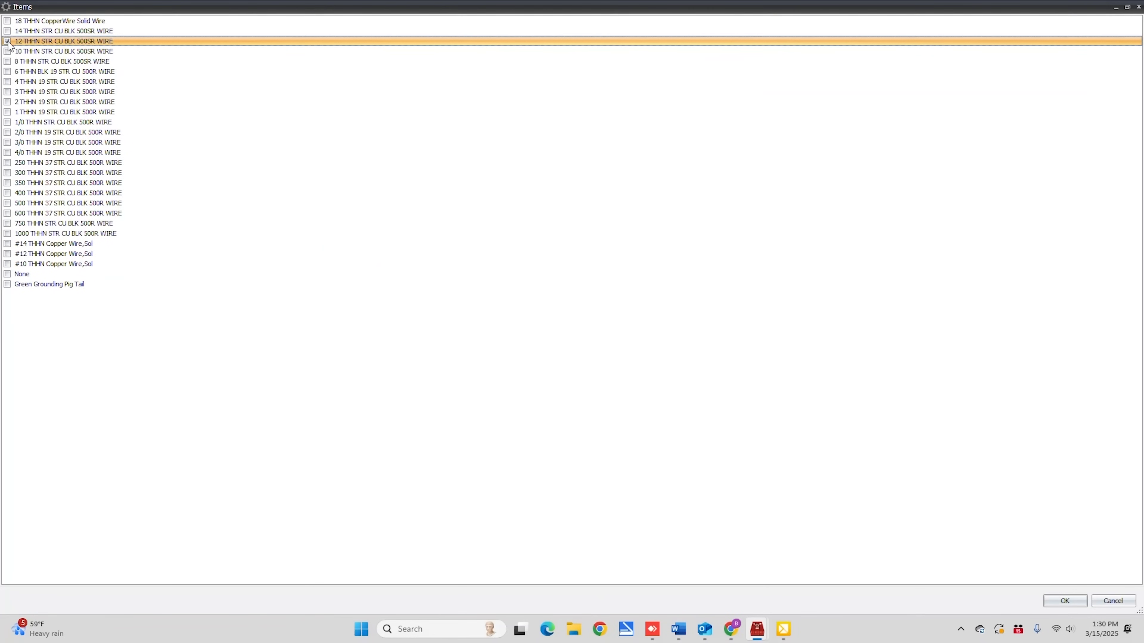
{"action": "left_click", "coordinate": [7, 51]}
{"action": "left_click", "coordinate": [7, 62]}
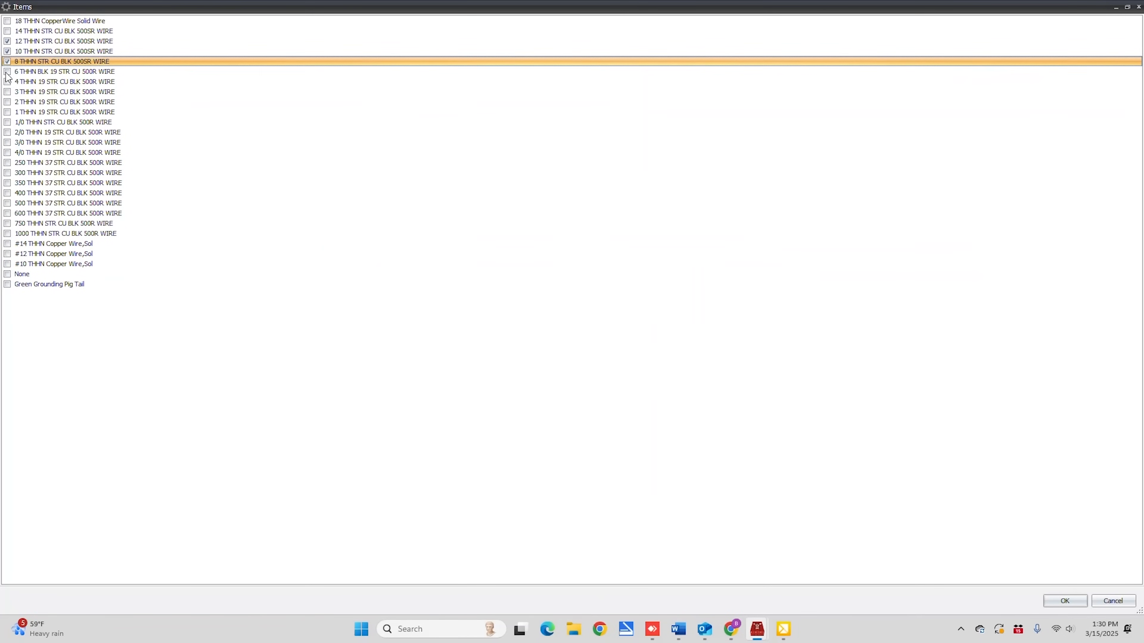
{"action": "left_click", "coordinate": [7, 71]}
{"action": "left_click", "coordinate": [7, 82]}
{"action": "left_click", "coordinate": [7, 92]}
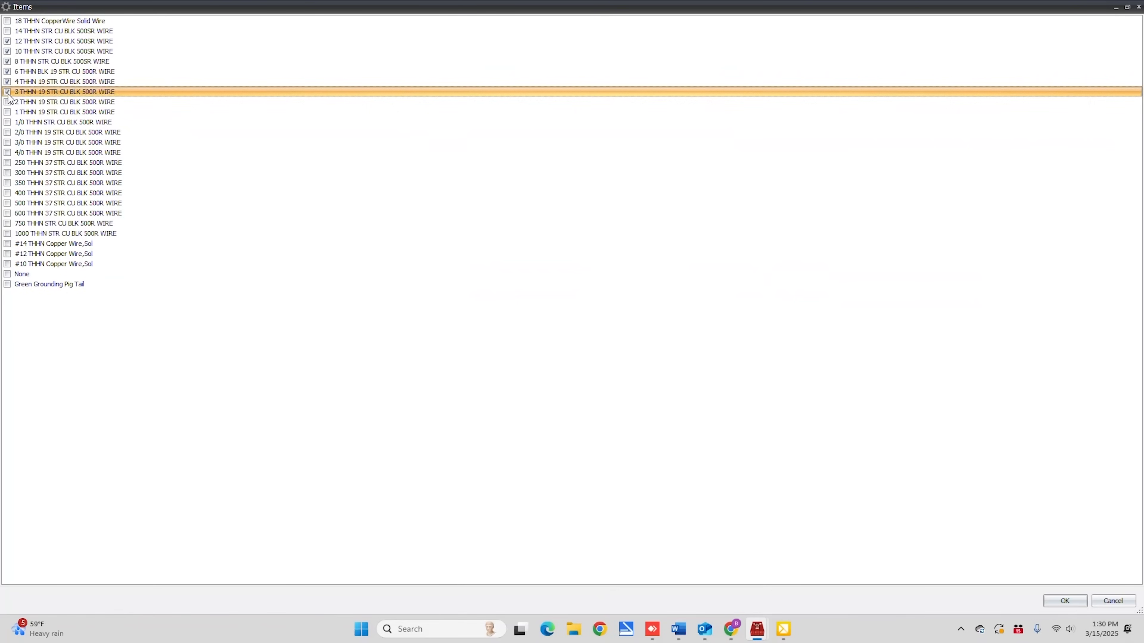
{"action": "left_click", "coordinate": [7, 102]}
{"action": "left_click", "coordinate": [7, 112]}
{"action": "left_click", "coordinate": [8, 112]}
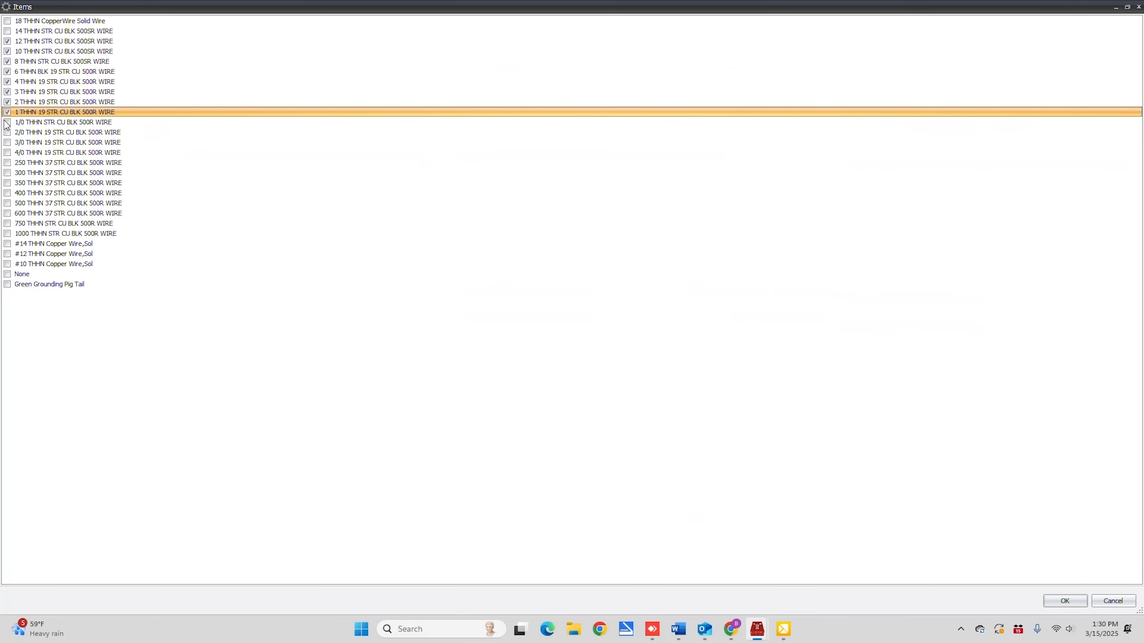
{"action": "left_click", "coordinate": [7, 122]}
{"action": "left_click", "coordinate": [7, 133]}
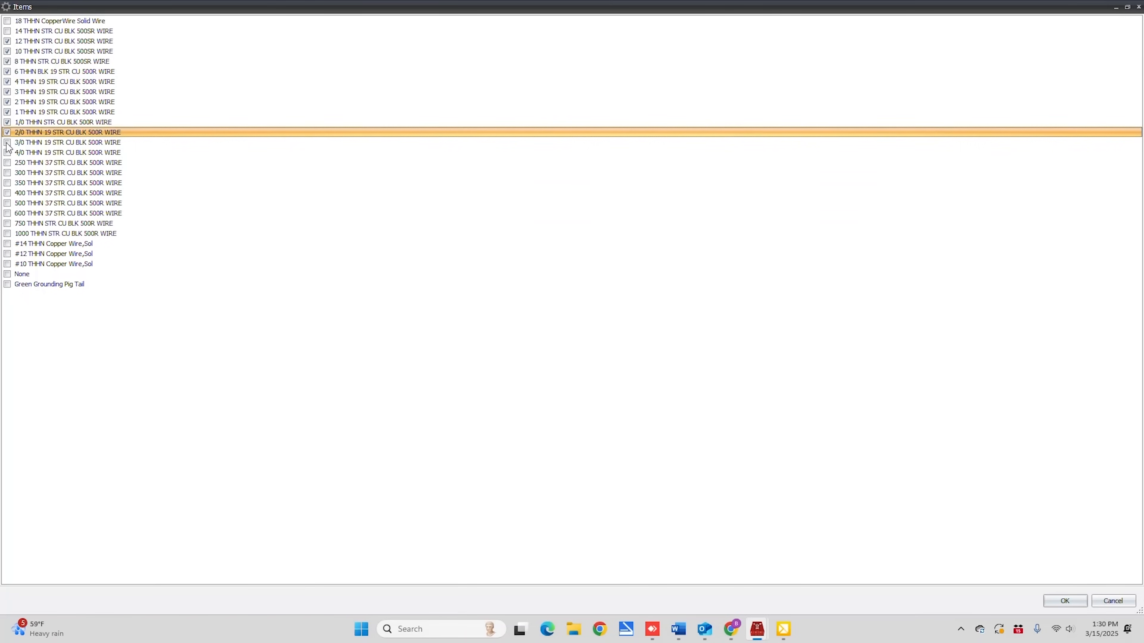
{"action": "left_click", "coordinate": [7, 143]}
{"action": "left_click", "coordinate": [8, 152]}
{"action": "left_click", "coordinate": [7, 164]}
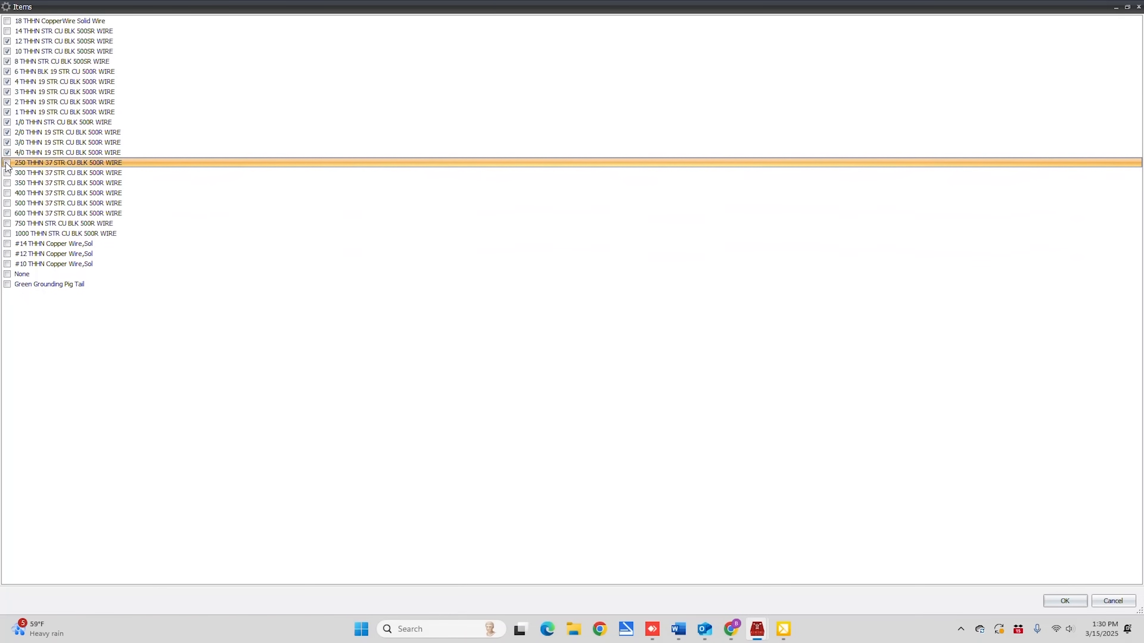
{"action": "left_click", "coordinate": [7, 173]}
{"action": "left_click", "coordinate": [8, 183]}
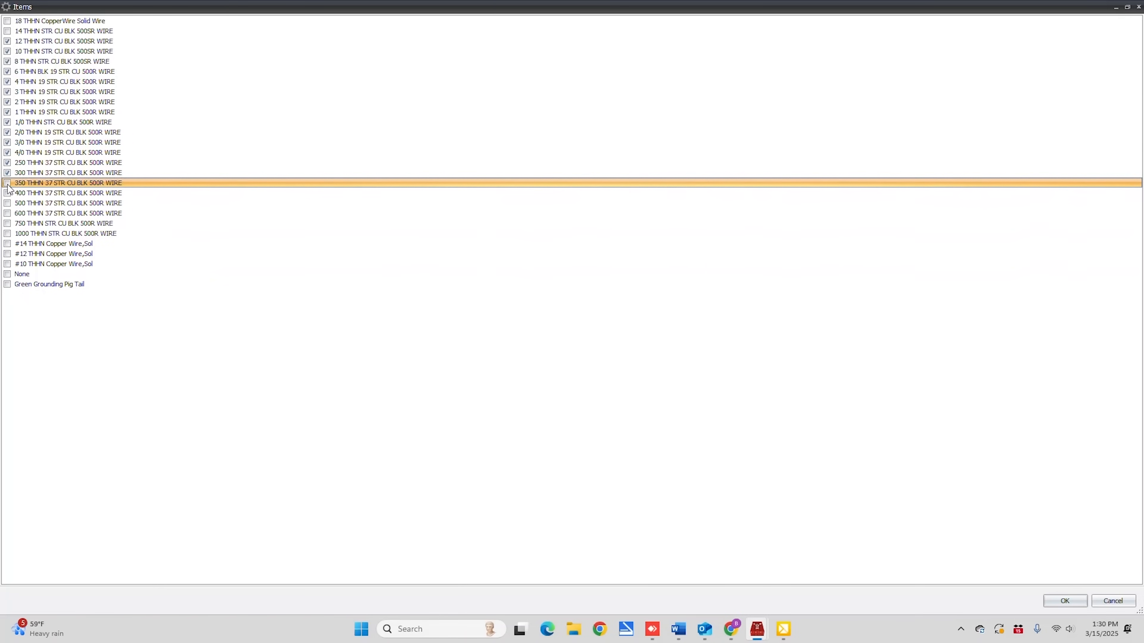
{"action": "left_click", "coordinate": [7, 192]}
{"action": "left_click", "coordinate": [7, 203]}
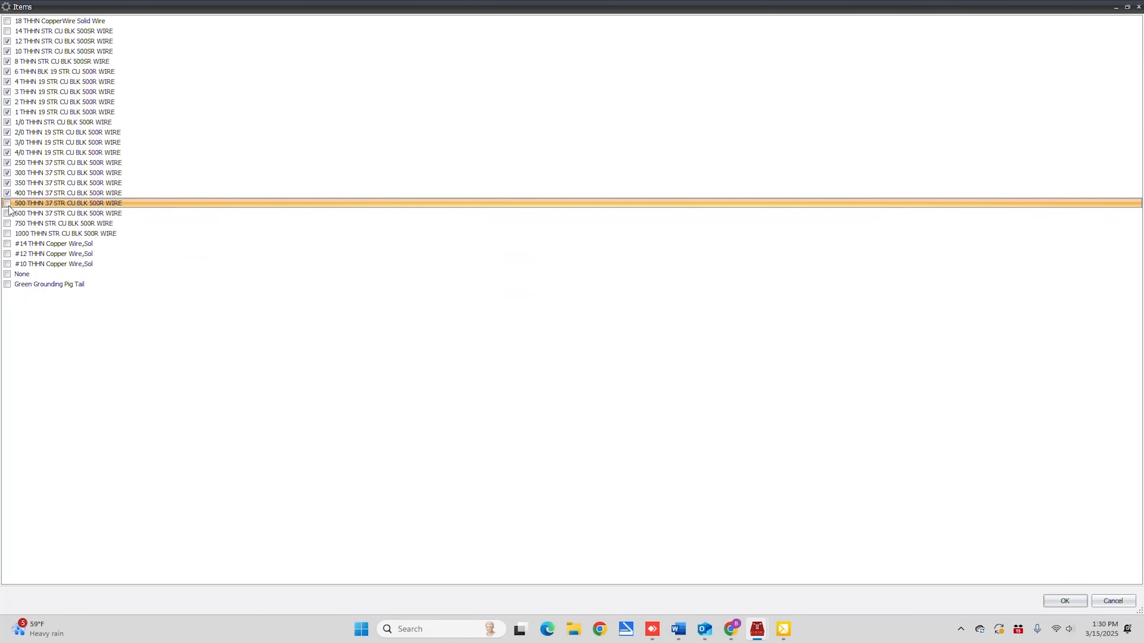
{"action": "left_click", "coordinate": [7, 212]}
{"action": "left_click", "coordinate": [7, 224]}
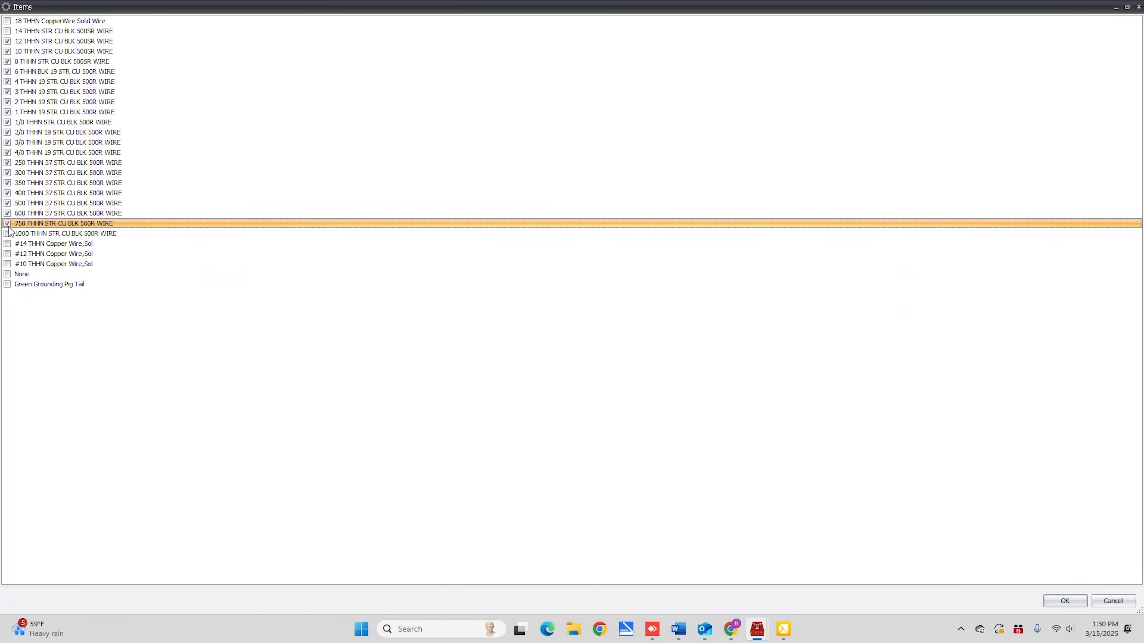
{"action": "left_click", "coordinate": [7, 233]}
{"action": "left_click", "coordinate": [7, 244]}
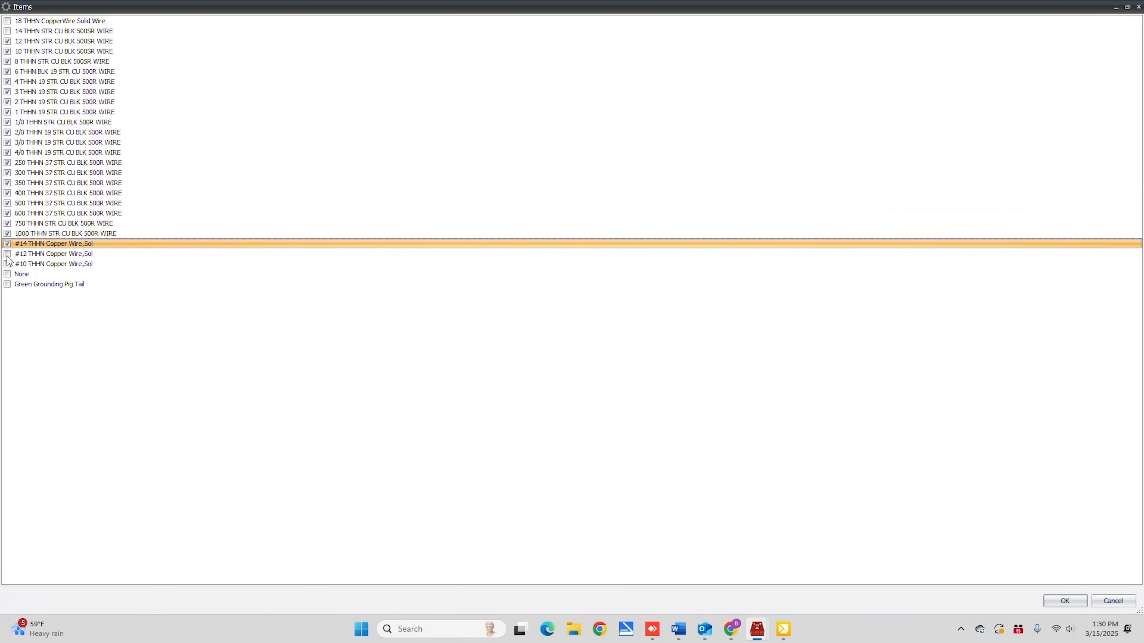
{"action": "left_click", "coordinate": [7, 254]}
{"action": "left_click", "coordinate": [7, 264]}
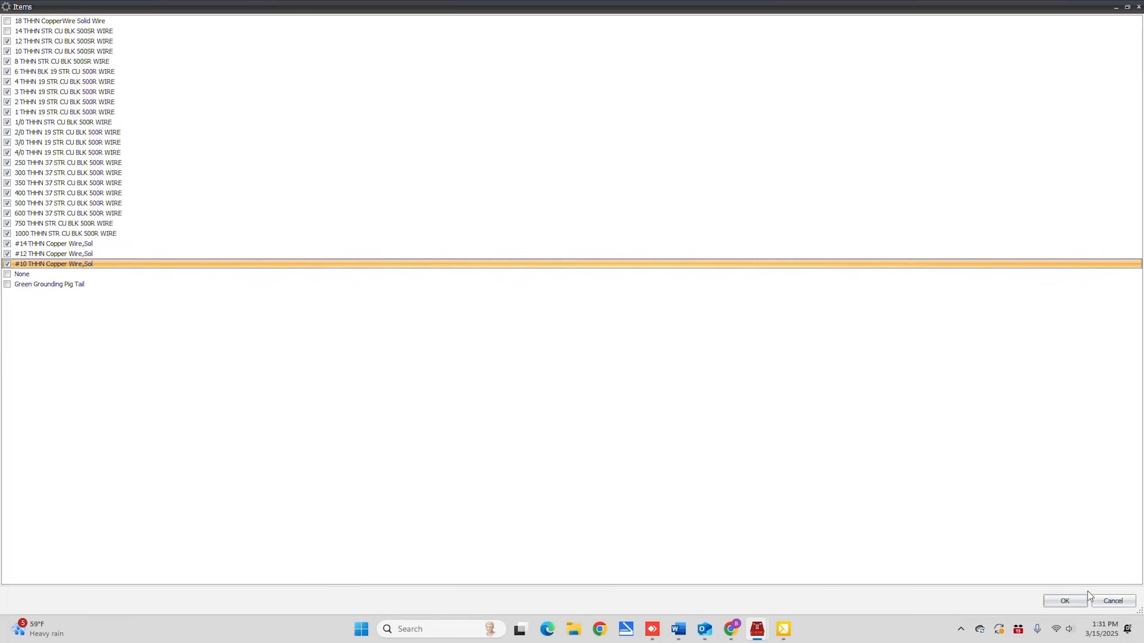
{"action": "left_click", "coordinate": [1064, 602]}
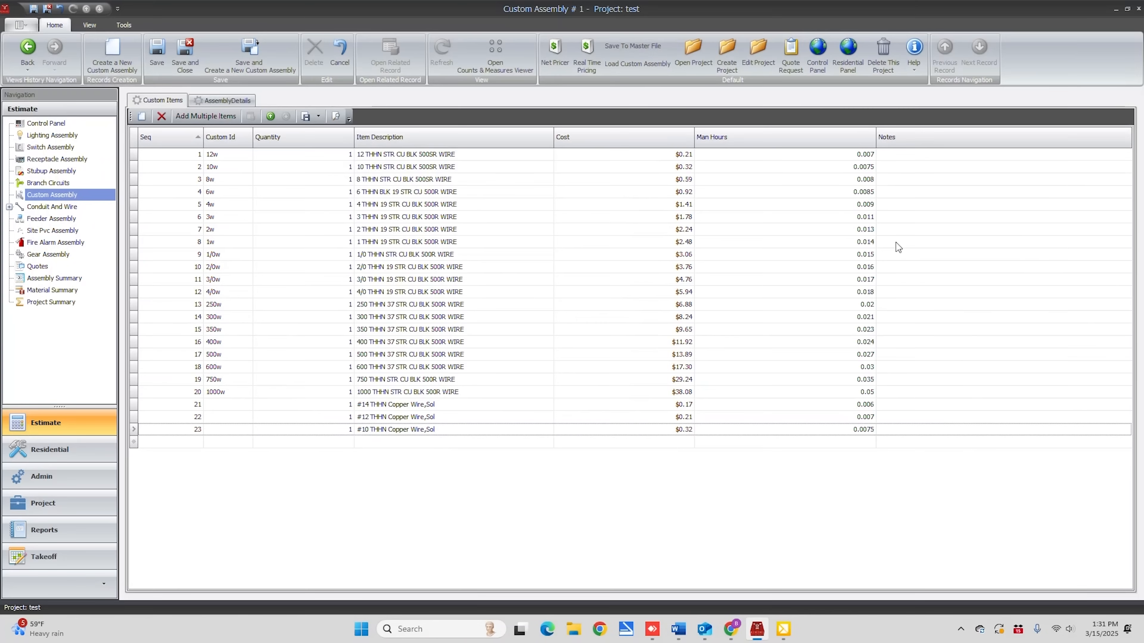
{"action": "left_click", "coordinate": [157, 52]}
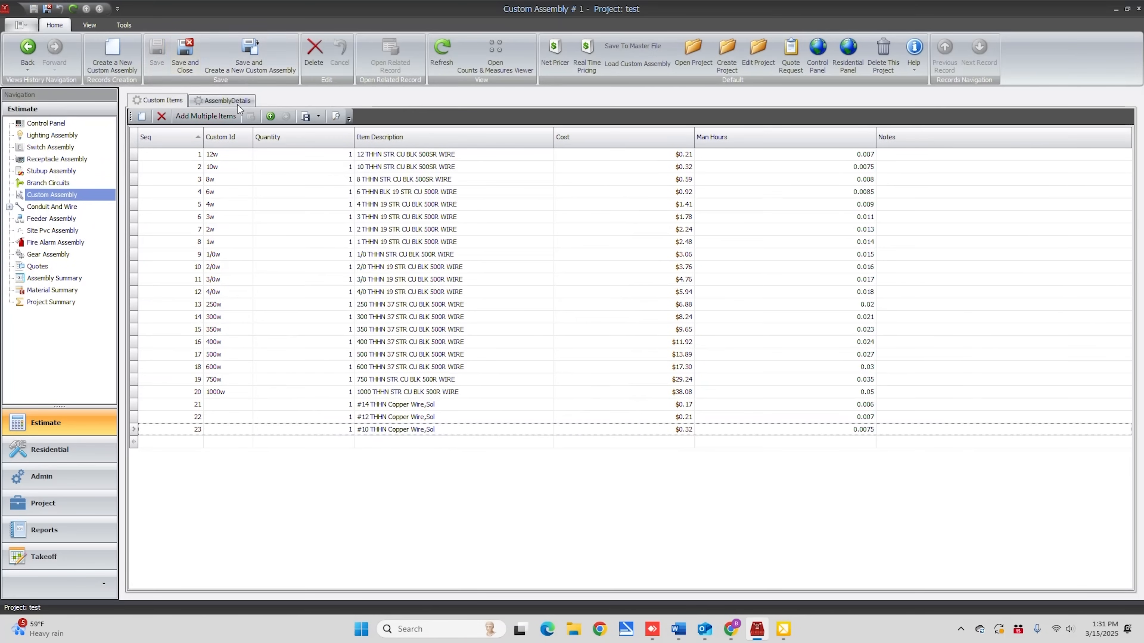
Step: Update the THHN product group's prices in the assembly details with Real Time Pricing
{"action": "left_click", "coordinate": [235, 100]}
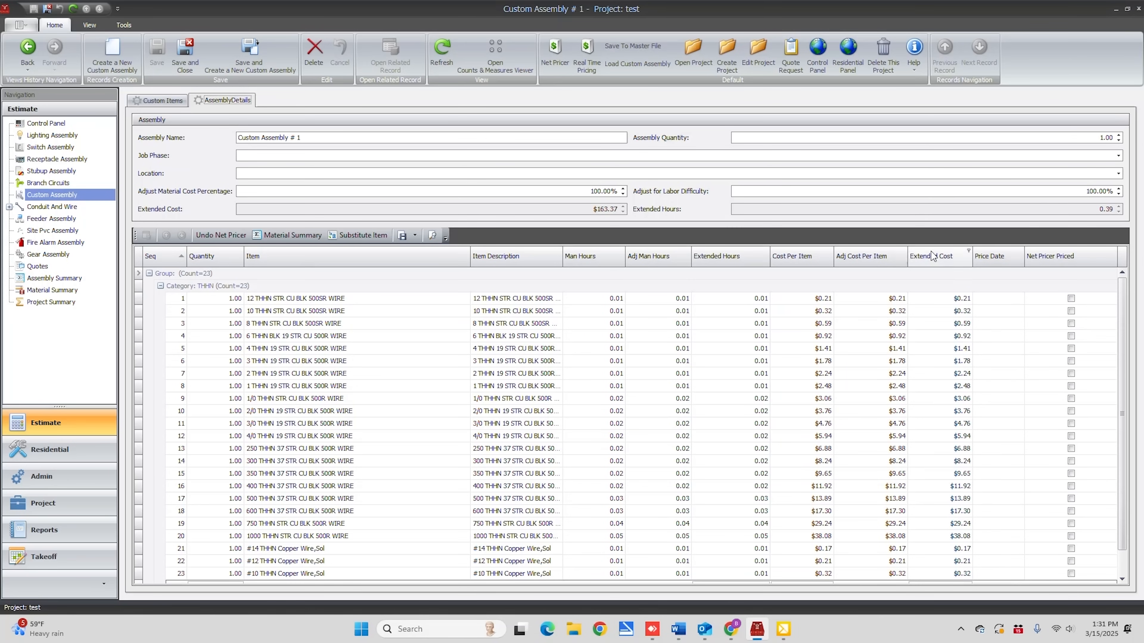
{"action": "left_click", "coordinate": [586, 44]}
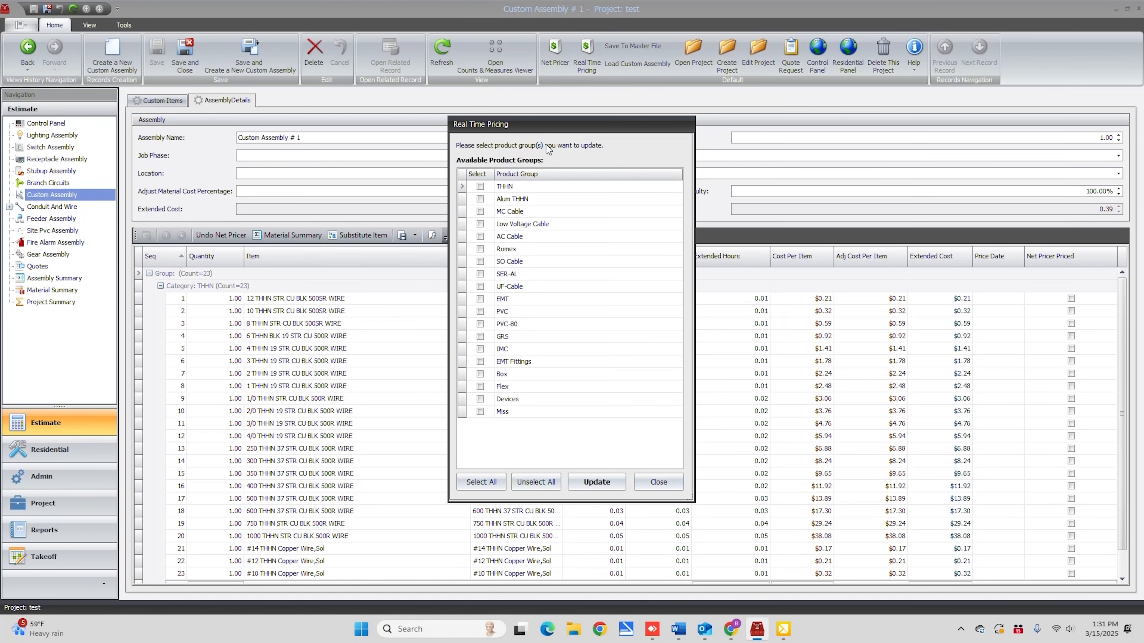
{"action": "left_click", "coordinate": [480, 186]}
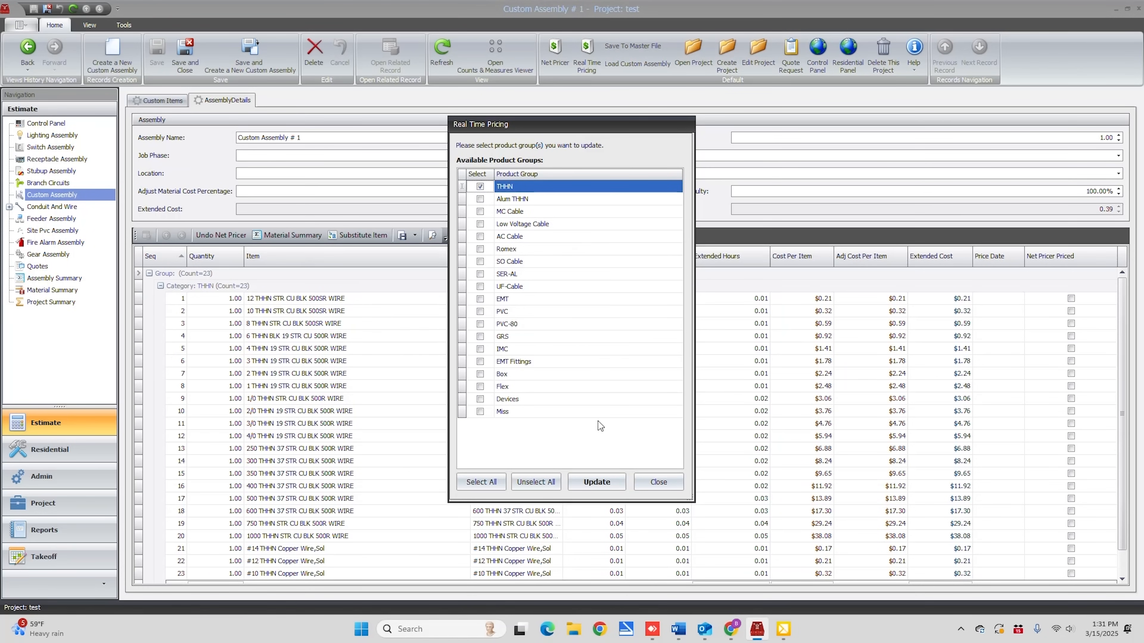
{"action": "left_click", "coordinate": [595, 483]}
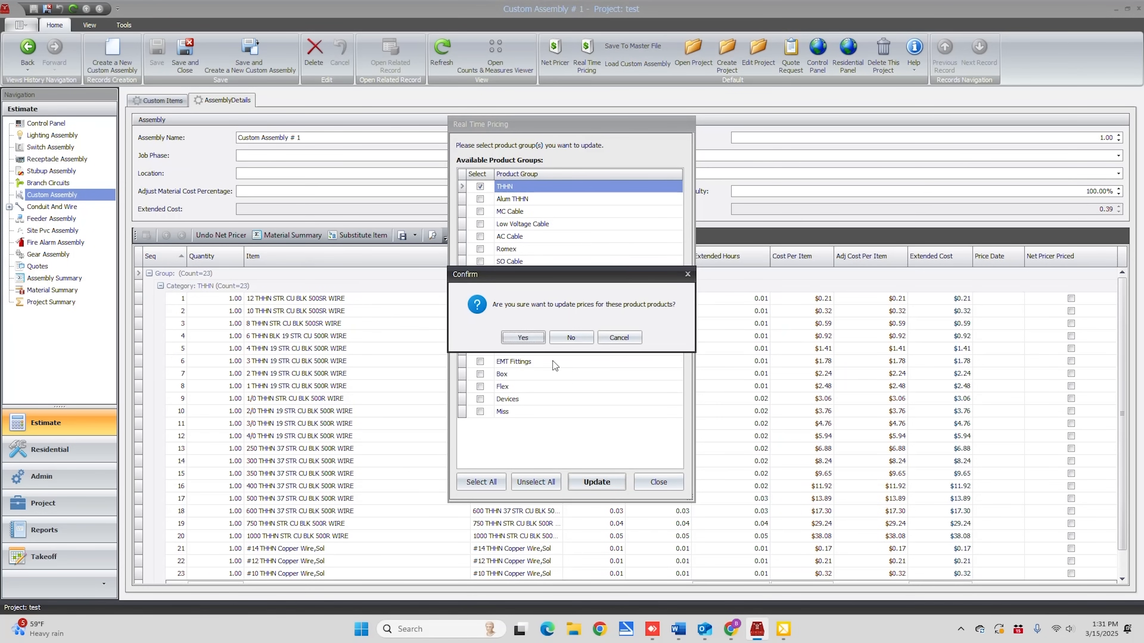
{"action": "left_click", "coordinate": [523, 337]}
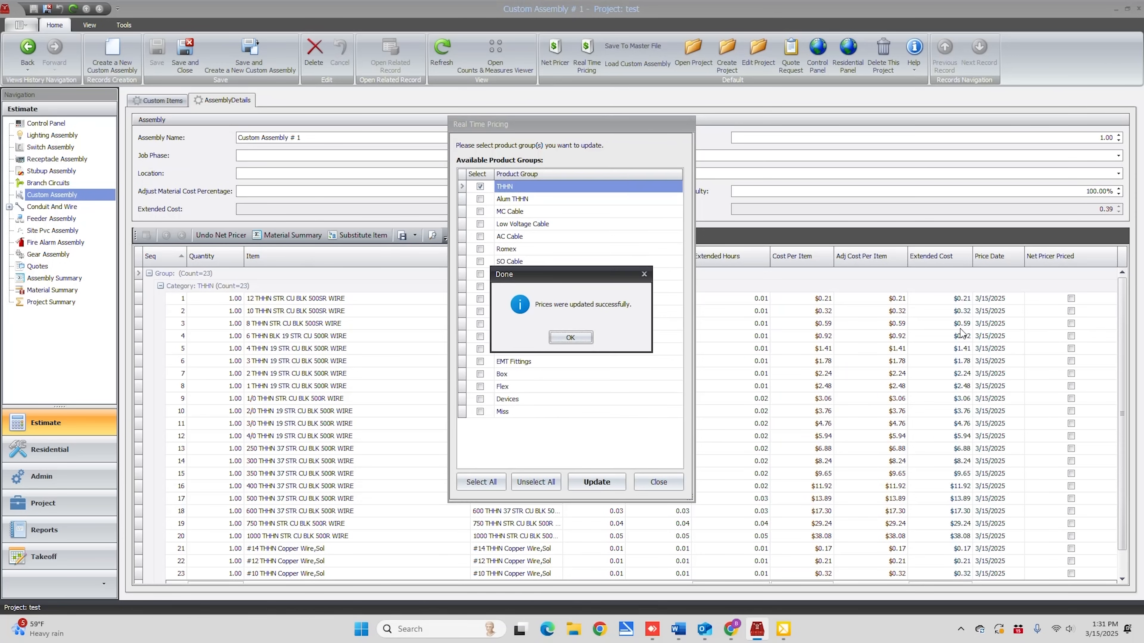
{"action": "left_click", "coordinate": [570, 338]}
{"action": "left_click", "coordinate": [658, 481]}
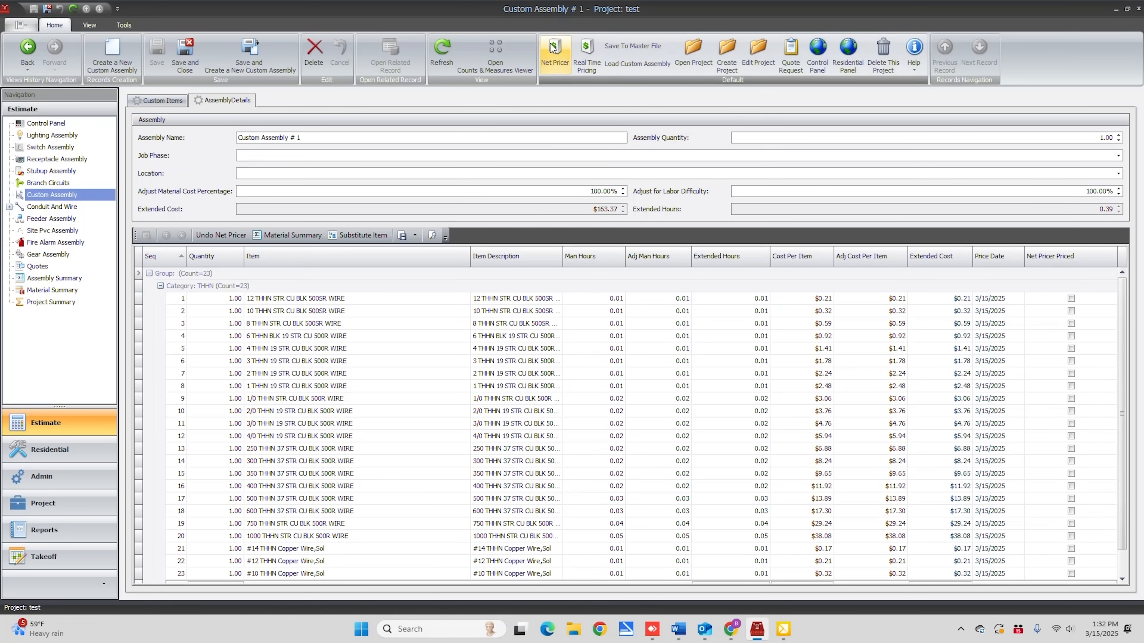
Step: Price the assembly's items with NetPricer National Market Price, and undo the net pricing on the 12 THHN stranded wire
{"action": "left_click", "coordinate": [555, 49]}
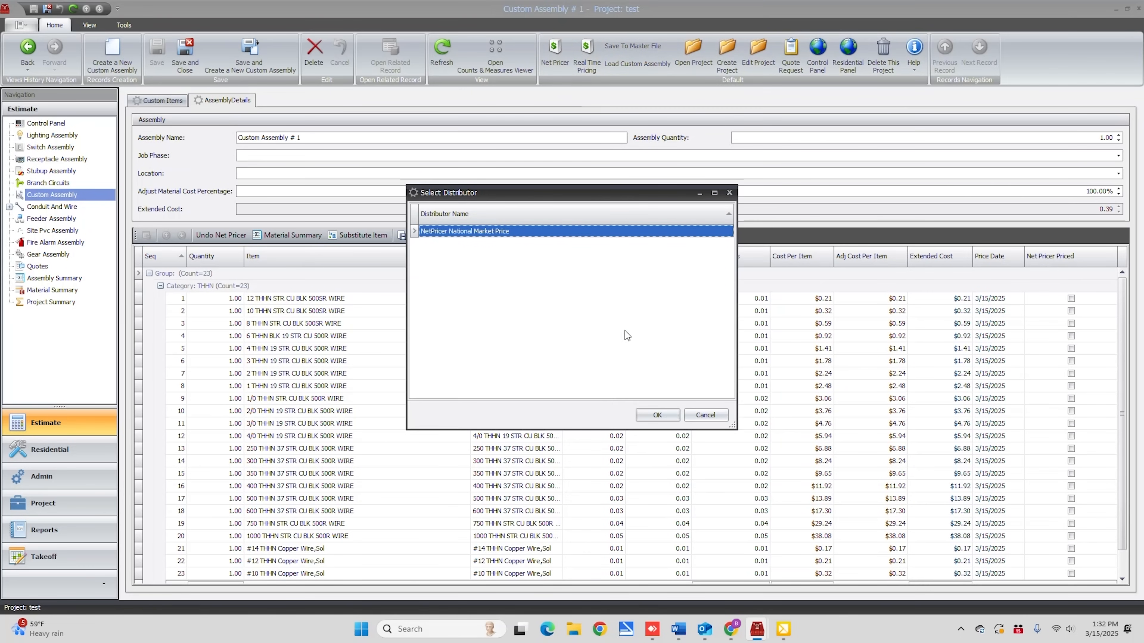
{"action": "left_click", "coordinate": [655, 417]}
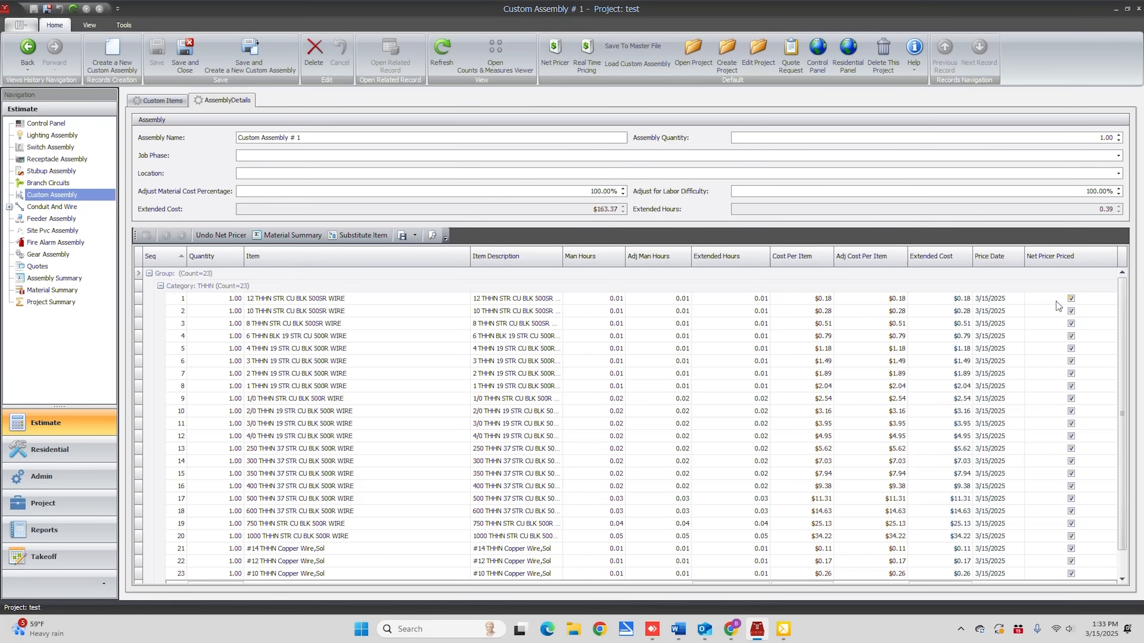
{"action": "left_click", "coordinate": [204, 300]}
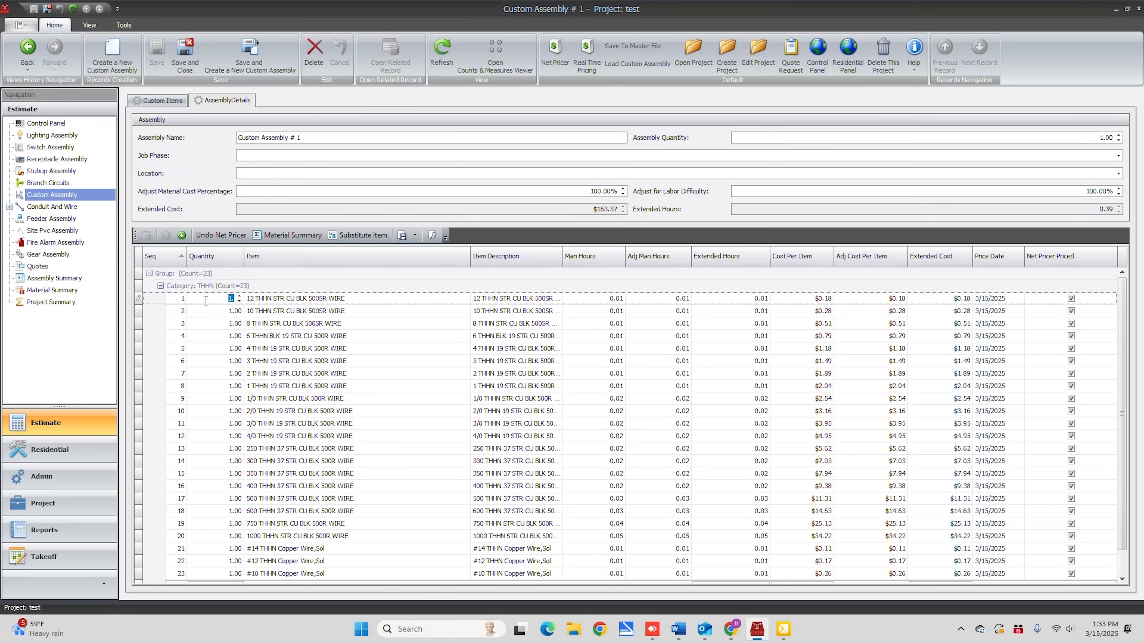
{"action": "left_click", "coordinate": [210, 236]}
Step: Reprice the whole THHN product group with Real Time Pricing to replace the remaining net prices
{"action": "left_click", "coordinate": [587, 47]}
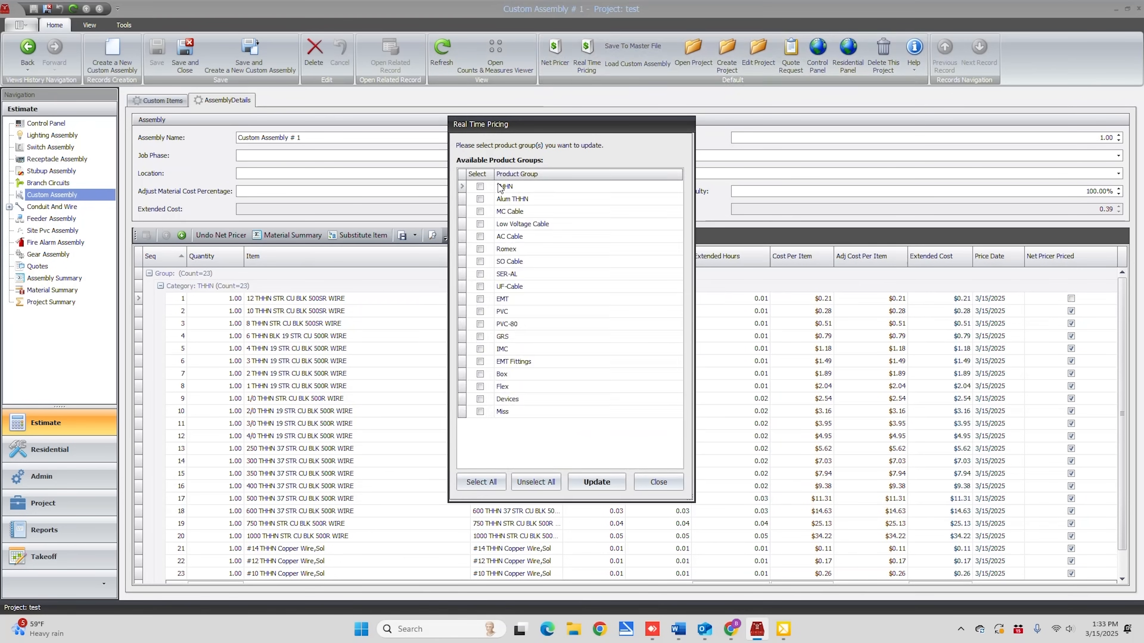
{"action": "left_click", "coordinate": [480, 186]}
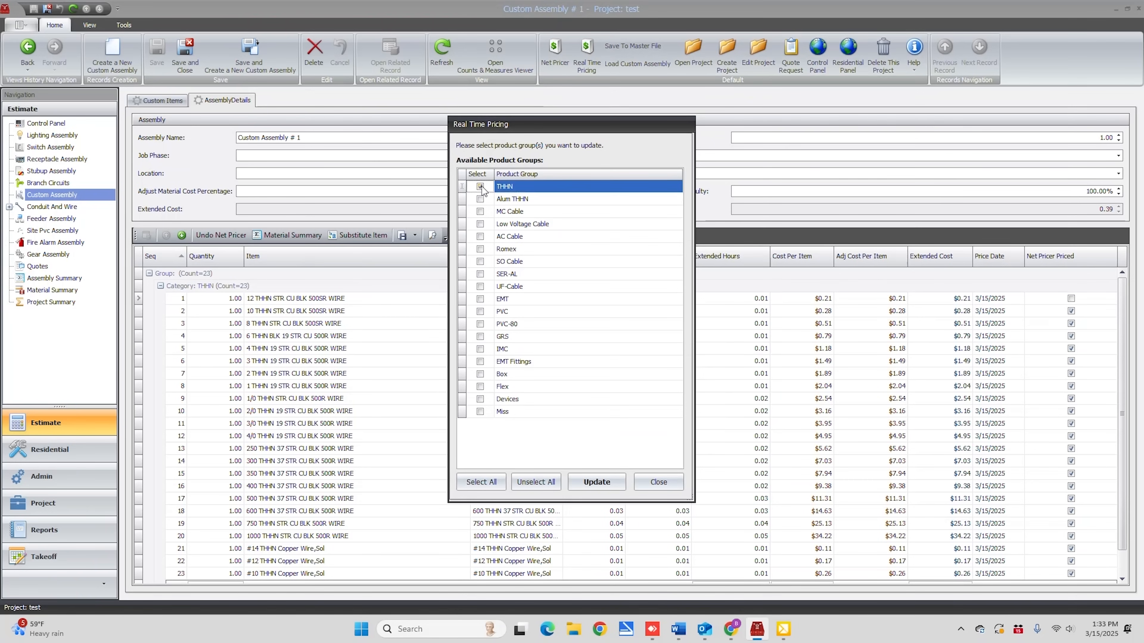
{"action": "left_click", "coordinate": [597, 483]}
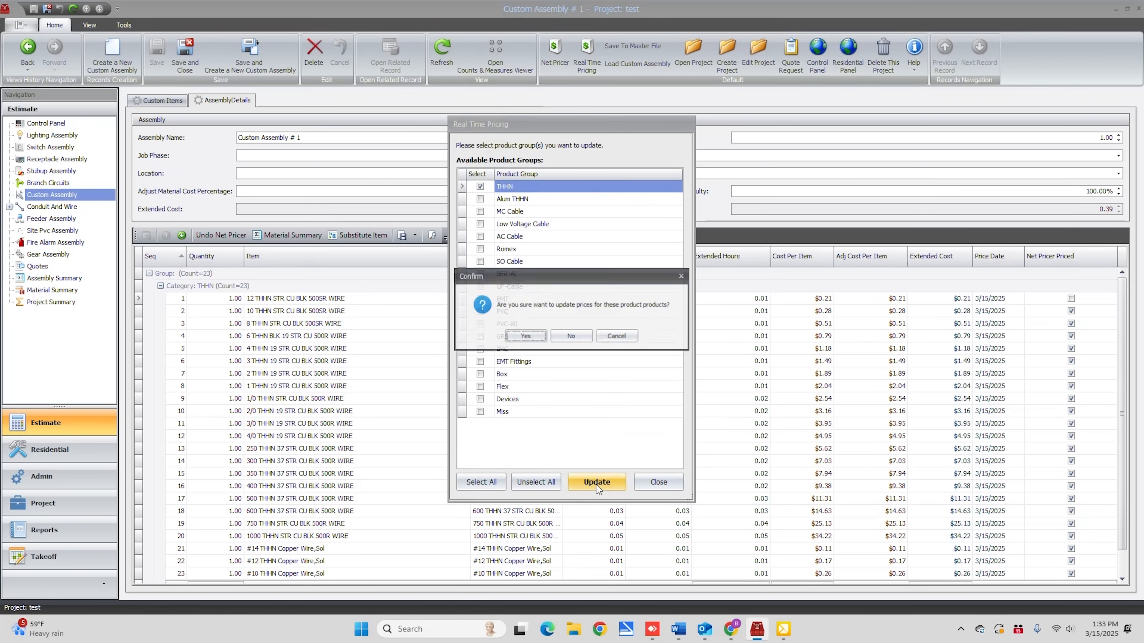
{"action": "left_click", "coordinate": [518, 338]}
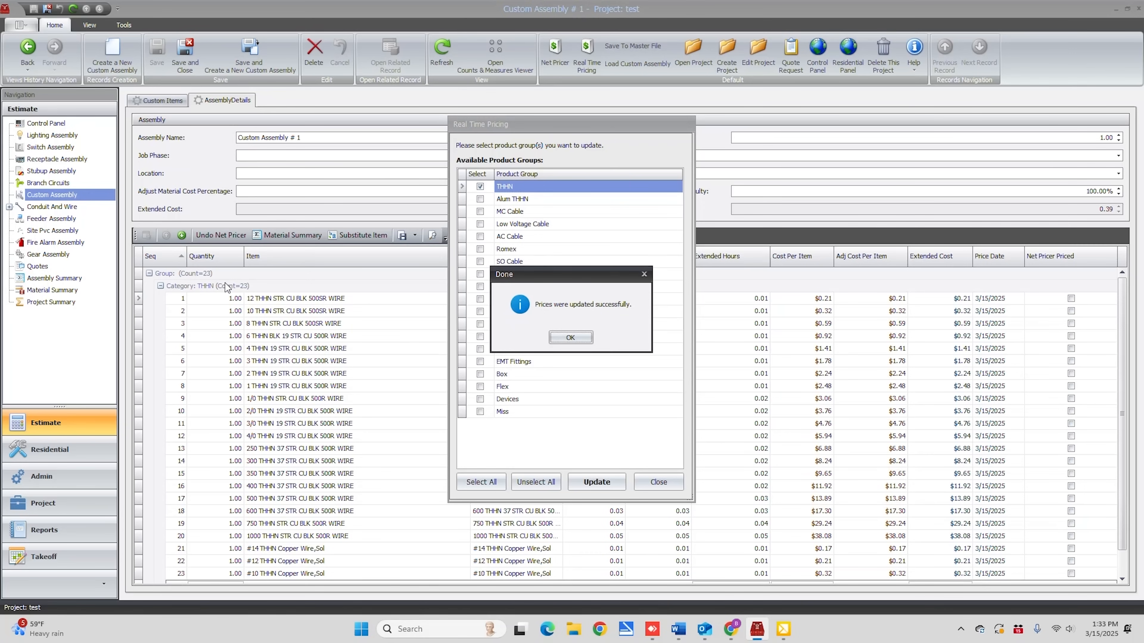
{"action": "key", "text": "Return"}
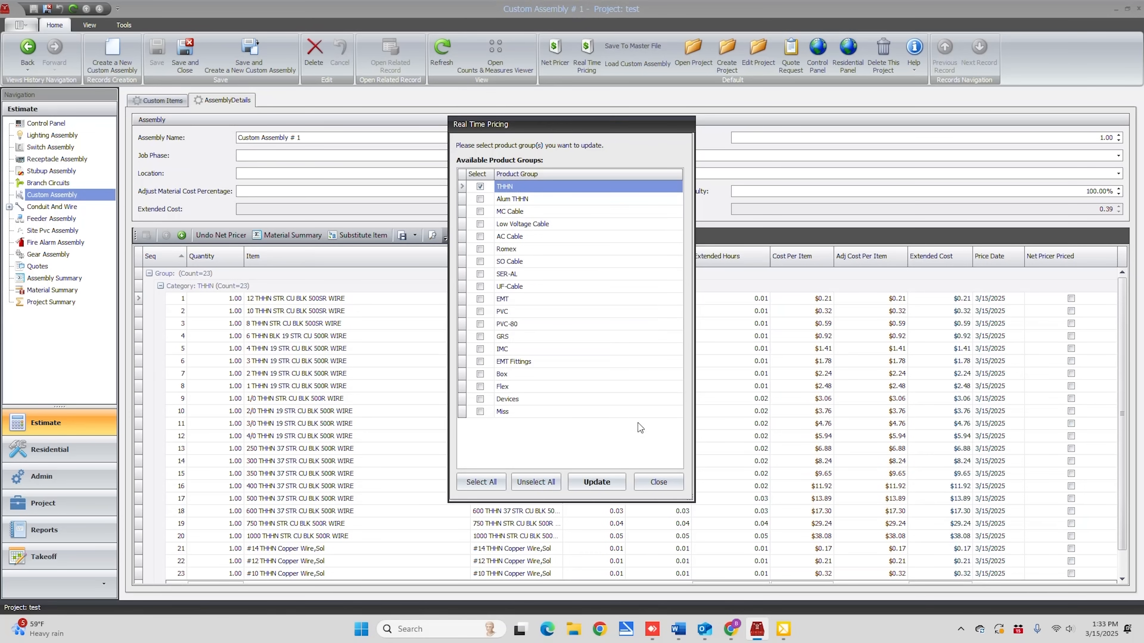
{"action": "left_click", "coordinate": [665, 479]}
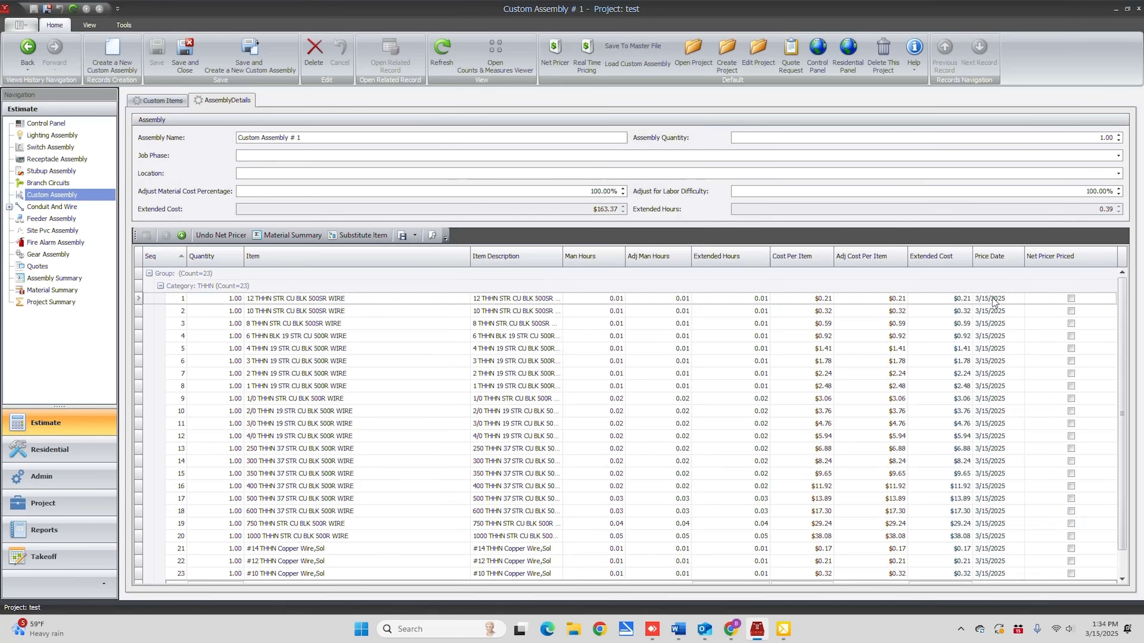